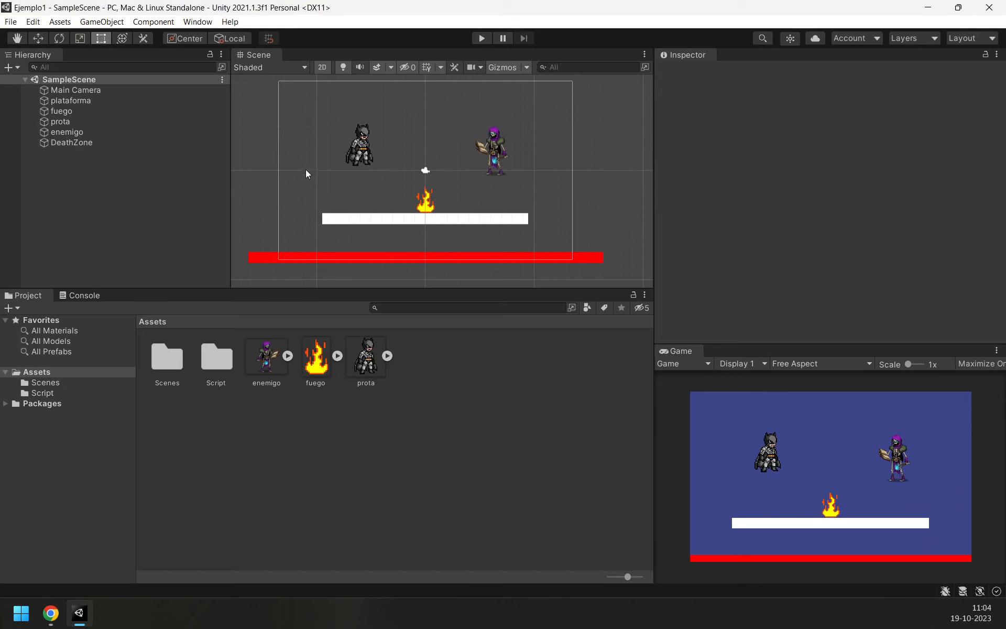
# Step: Inspect the prota, enemigo, fuego and DeathZone objects in the scene one after another
pyautogui.click(369, 149)
pyautogui.click(428, 137)
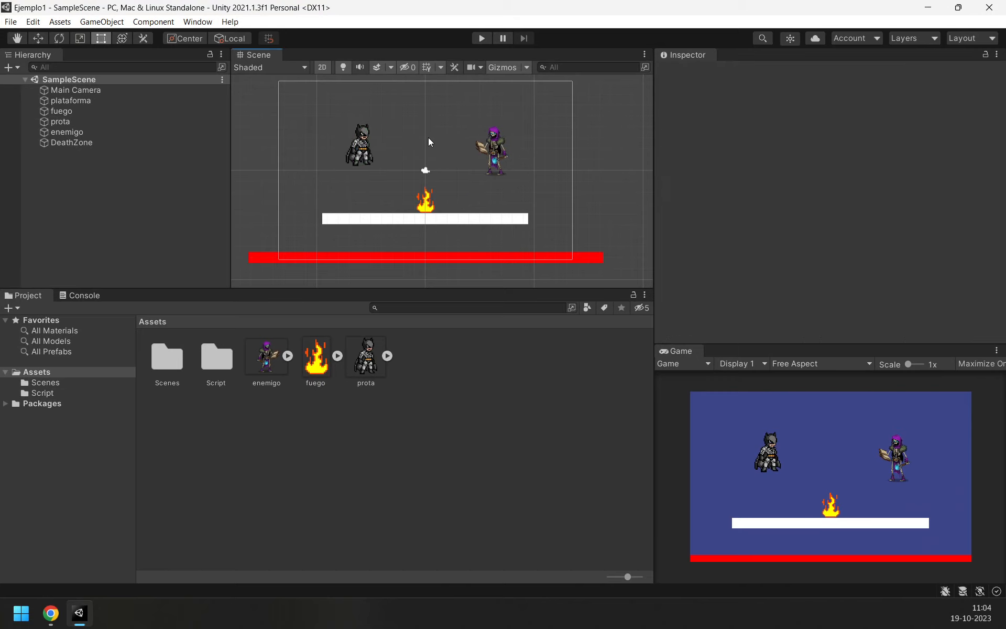
pyautogui.click(369, 149)
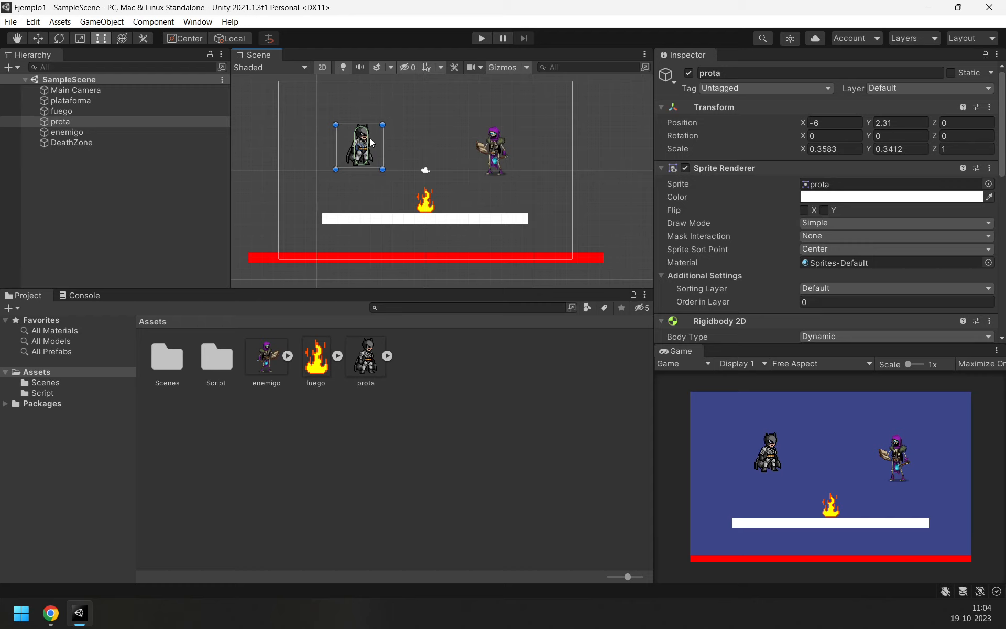
pyautogui.click(517, 149)
pyautogui.click(490, 154)
pyautogui.click(425, 205)
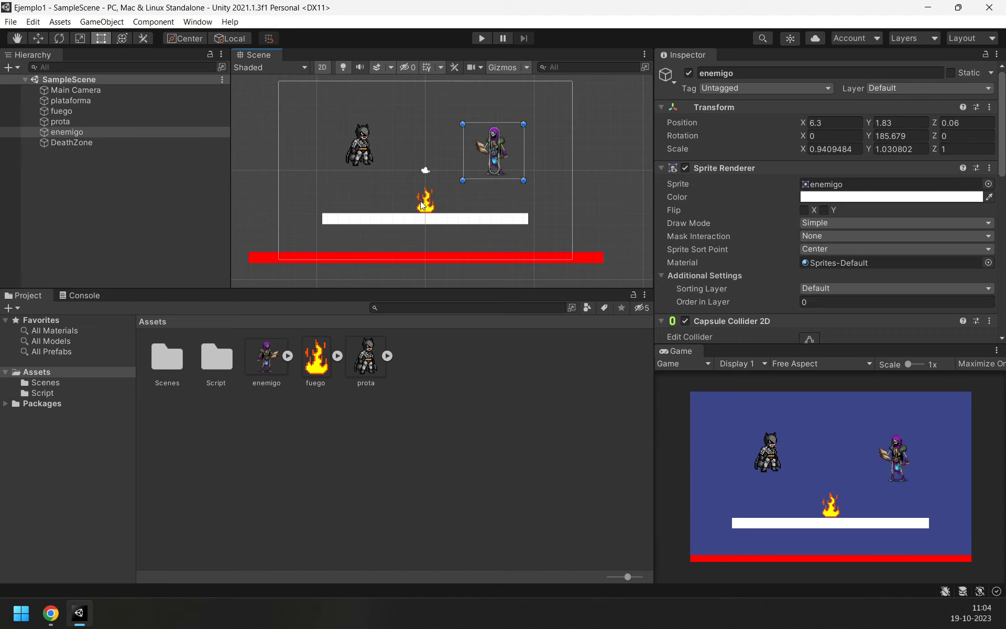
pyautogui.click(345, 257)
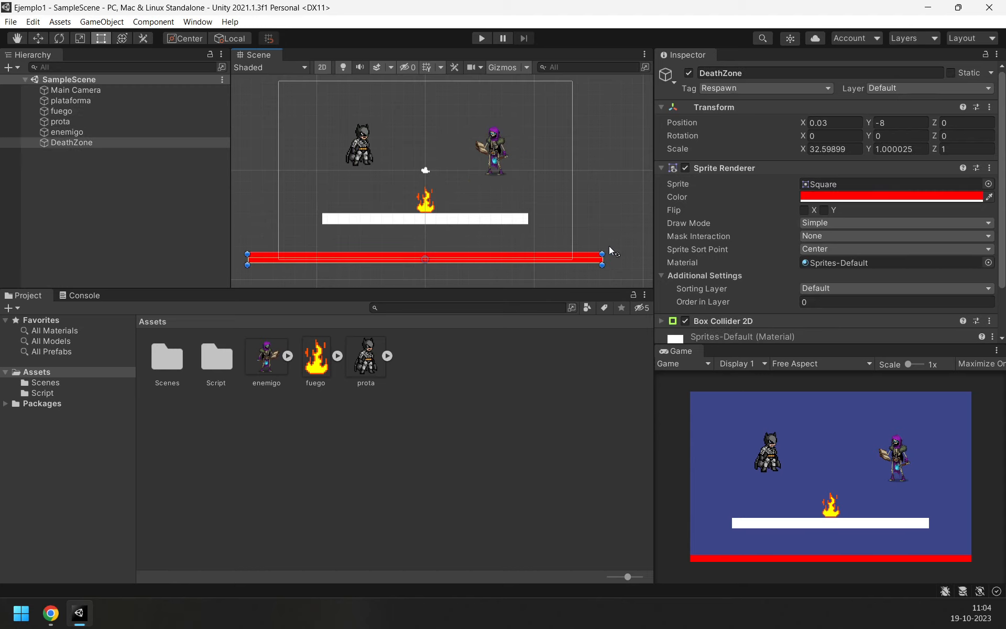
# Step: Run the game briefly in the editor and stop it
pyautogui.click(482, 39)
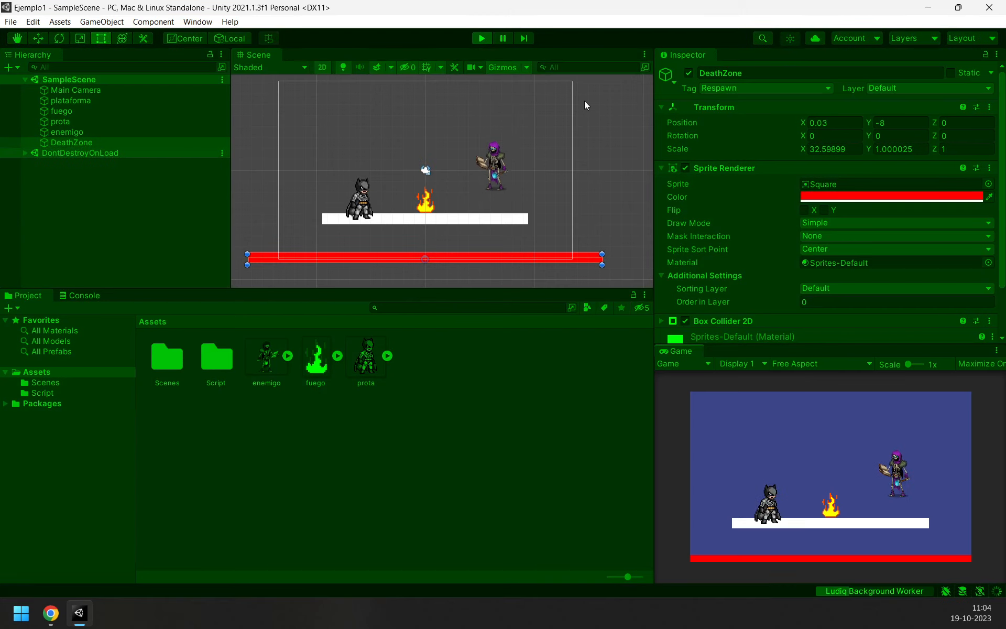
pyautogui.click(487, 39)
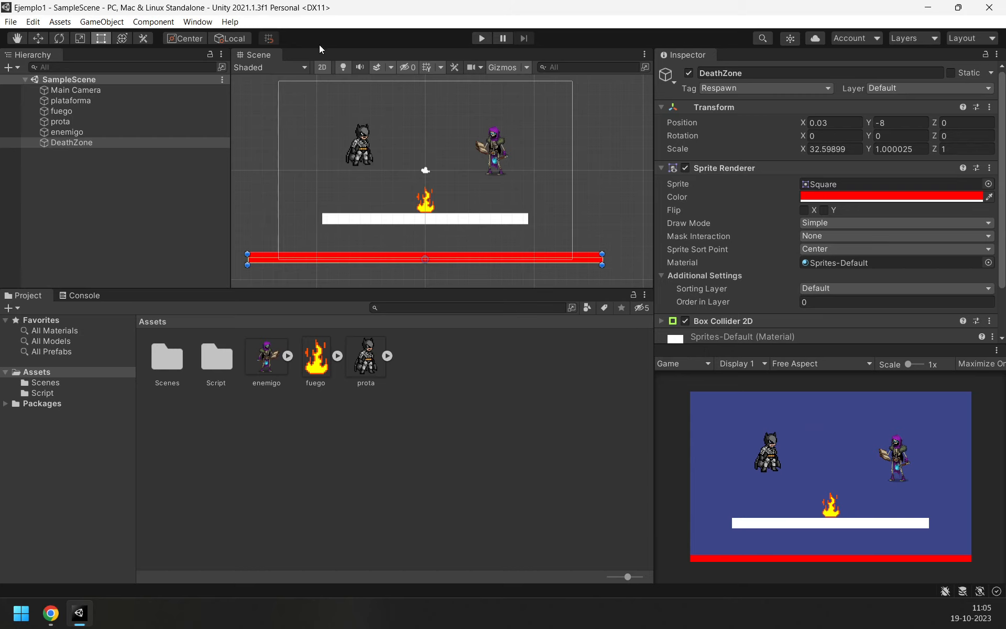
# Step: Dock the Game view beside the Scene view and run the game with Maximize On Play enabled
pyautogui.moveTo(299, 51); pyautogui.dragTo(301, 53)
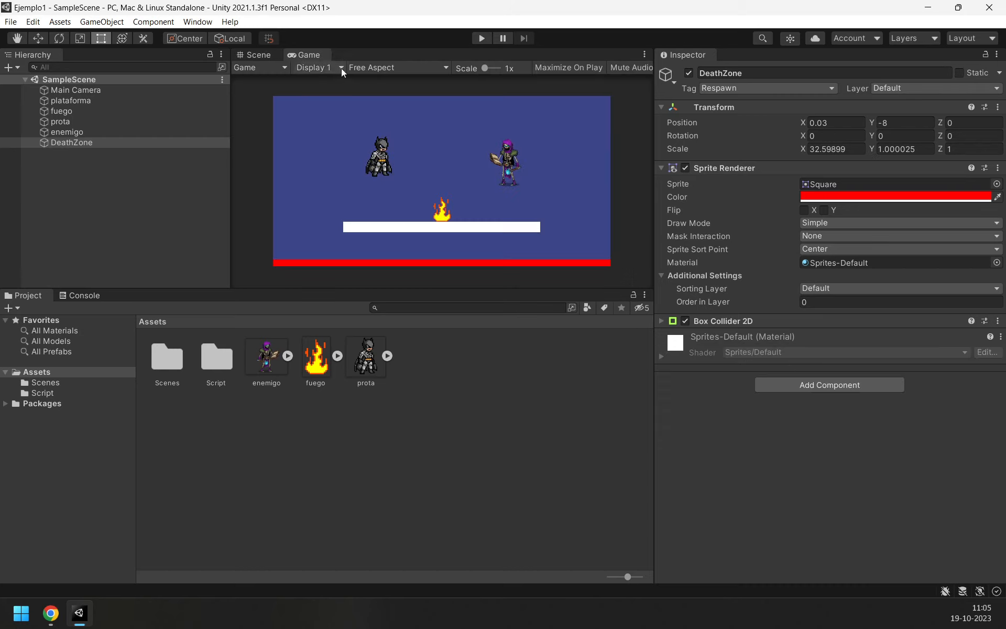
pyautogui.click(480, 38)
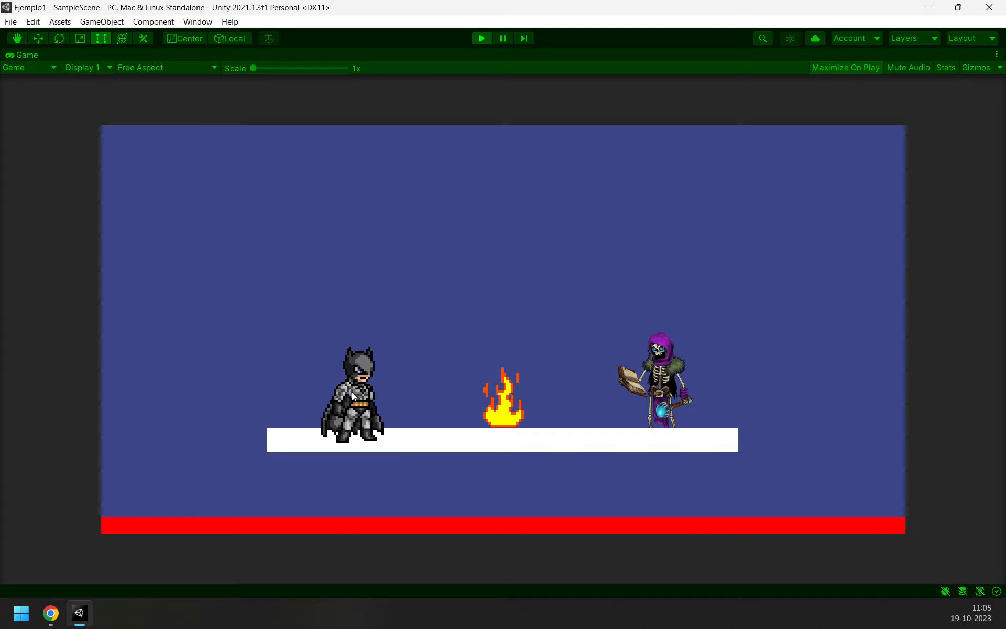
# Step: Test the Batman character's directional movement and jumping on the platform in the running game
pyautogui.press('Up')
pyautogui.press('Left')
pyautogui.press('Down')
pyautogui.press('Right')
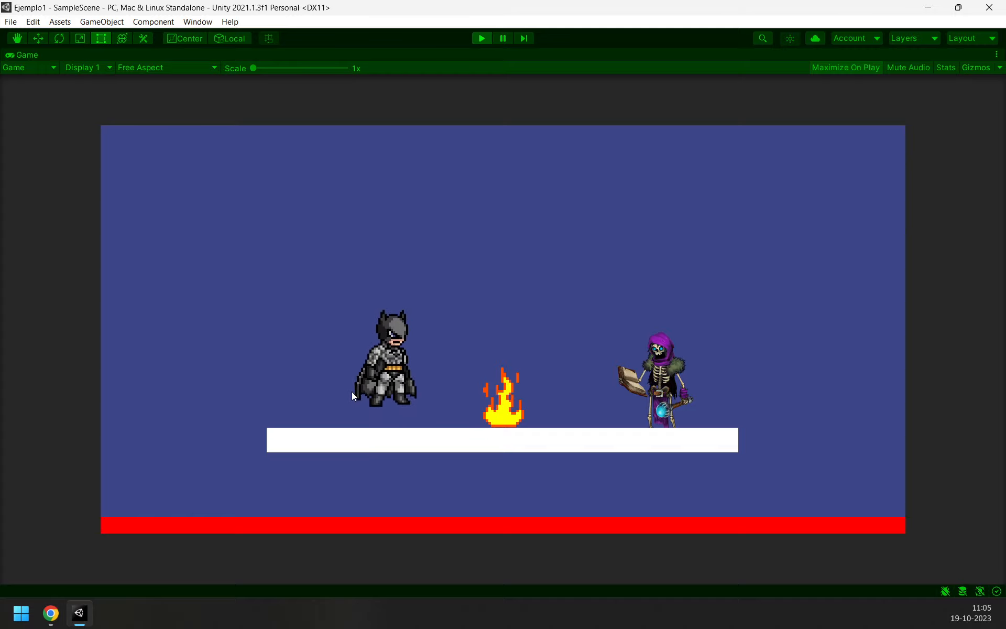
pyautogui.press('Up')
pyautogui.press('Left')
pyautogui.press('Down')
pyautogui.press('Right')
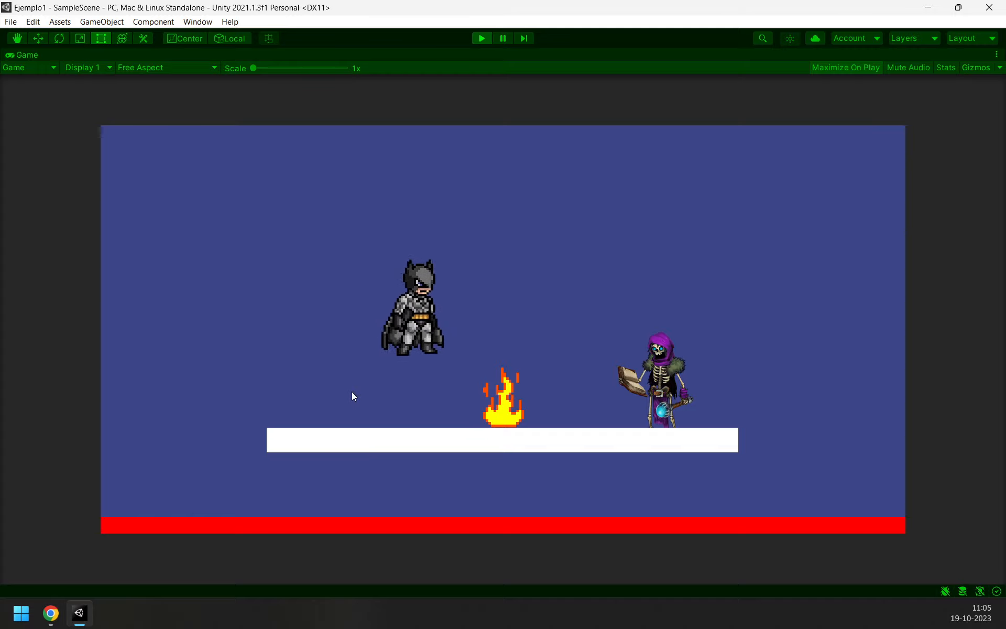
pyautogui.press('Left')
pyautogui.press('Down')
pyautogui.press('Left')
pyautogui.press('Up')
pyautogui.press('Up')
pyautogui.press('Right')
pyautogui.press('Down')
pyautogui.press('Left')
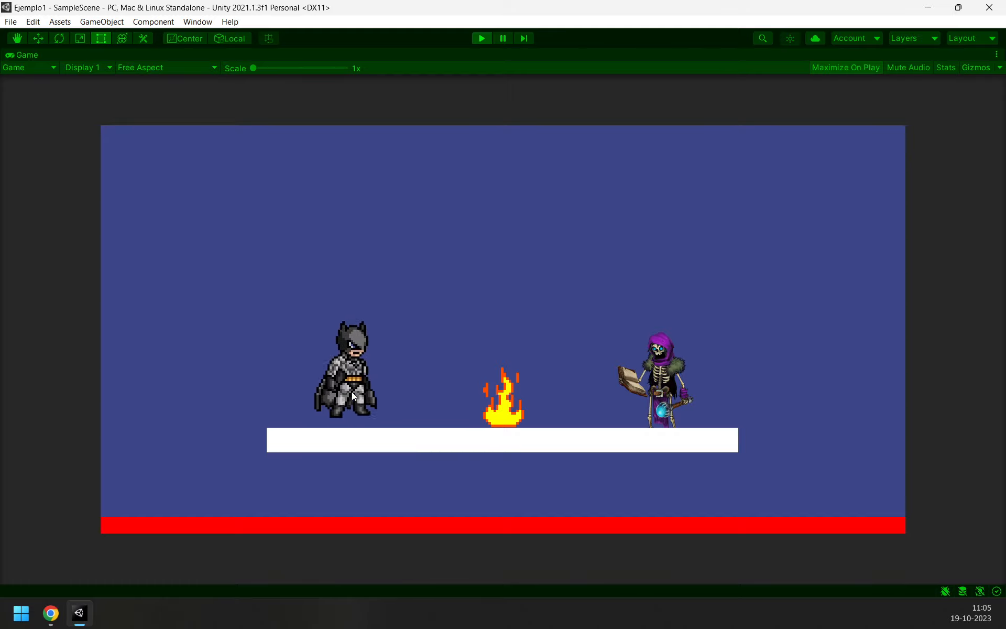
pyautogui.press('Up')
pyautogui.press('Right')
pyautogui.press('Down')
pyautogui.press('Left')
pyautogui.press('Right')
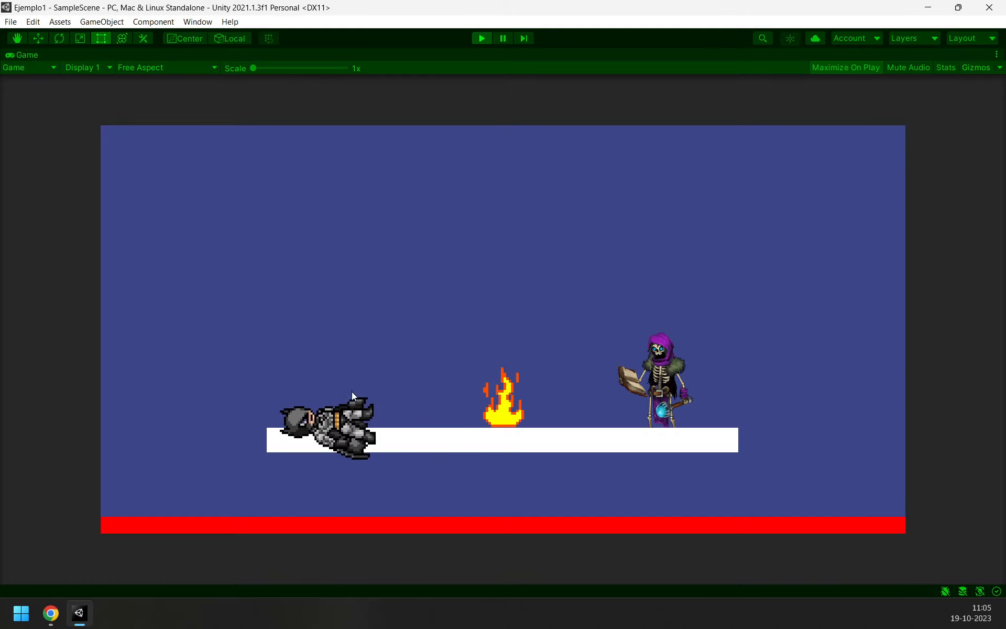
pyautogui.press('Right')
pyautogui.press('Left')
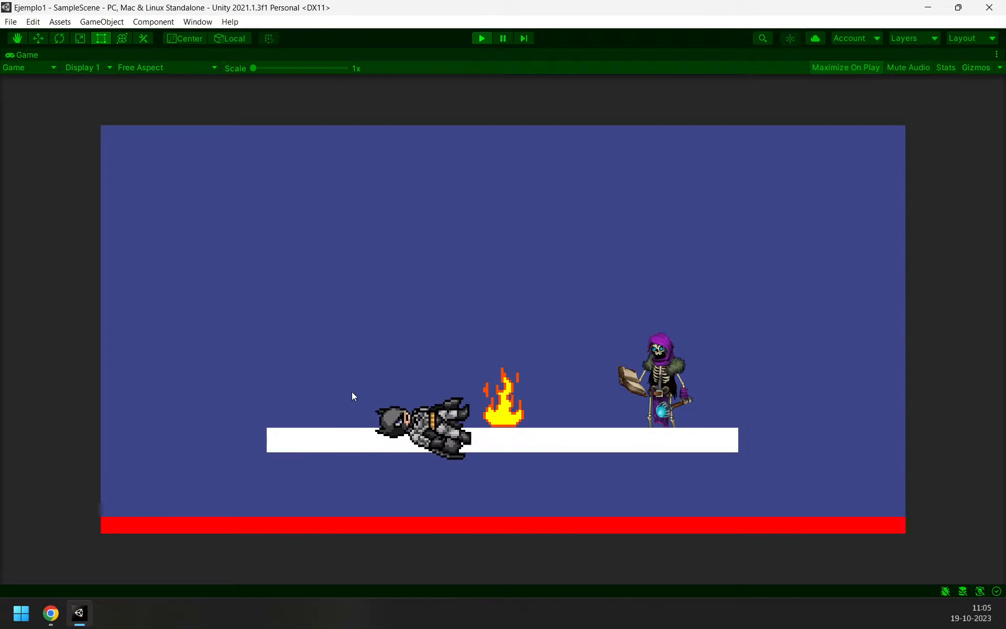
# Step: Test jumping the Batman character over the fire and back in the running game
pyautogui.press('Left')
pyautogui.press('Up')
pyautogui.press('Down')
pyautogui.press('Right')
pyautogui.press('Up')
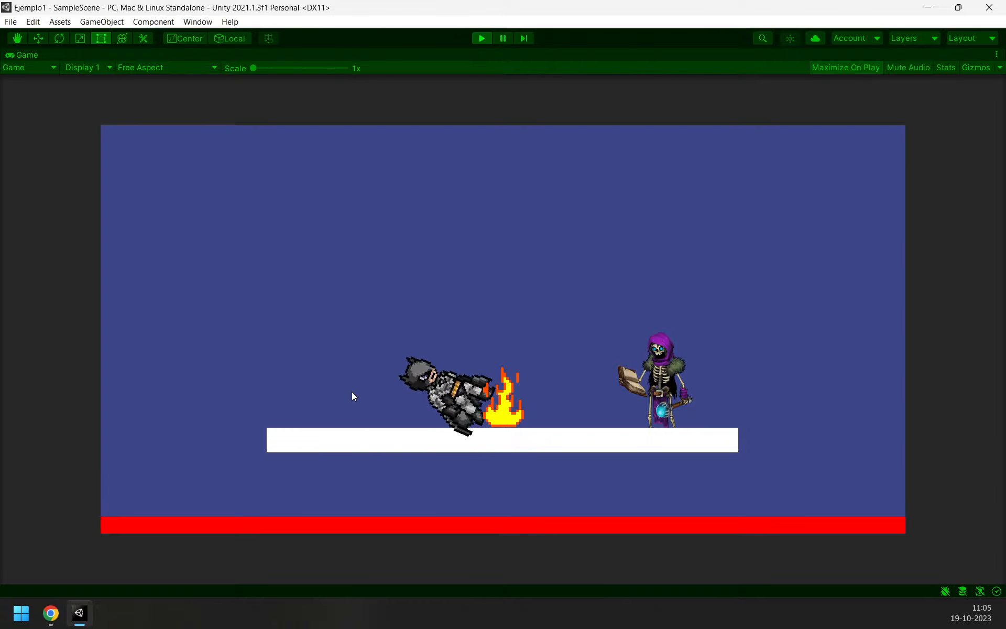
pyautogui.press('Up')
pyautogui.press('Right')
pyautogui.press('Left')
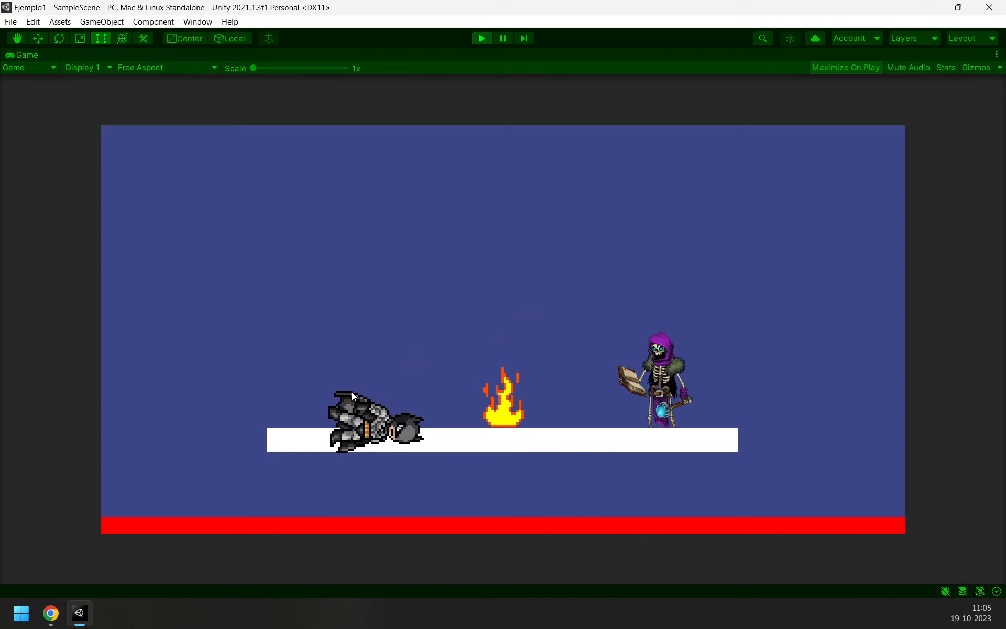
pyautogui.press('Up')
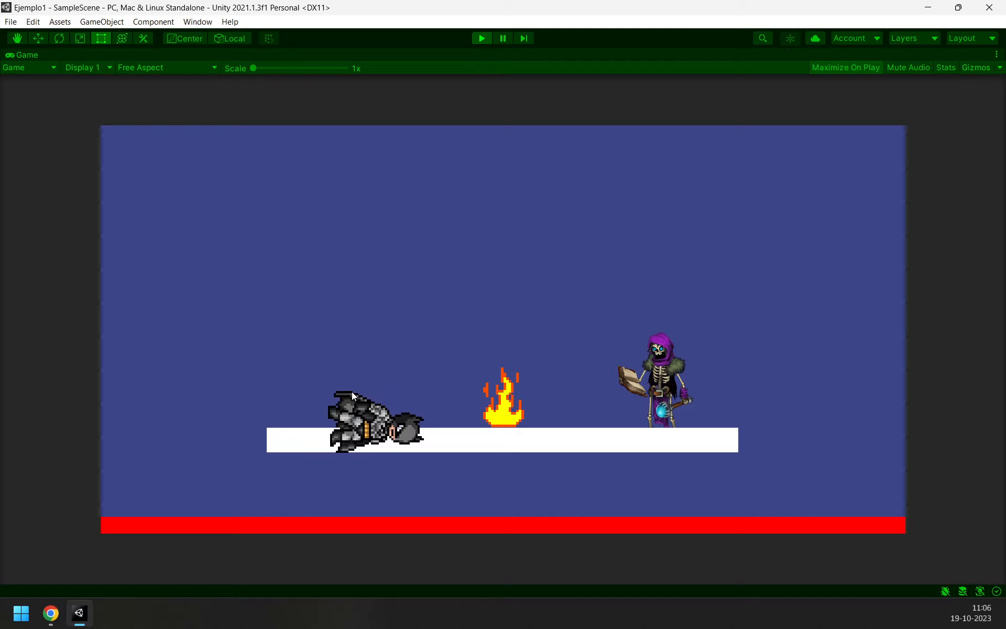
pyautogui.press('Up')
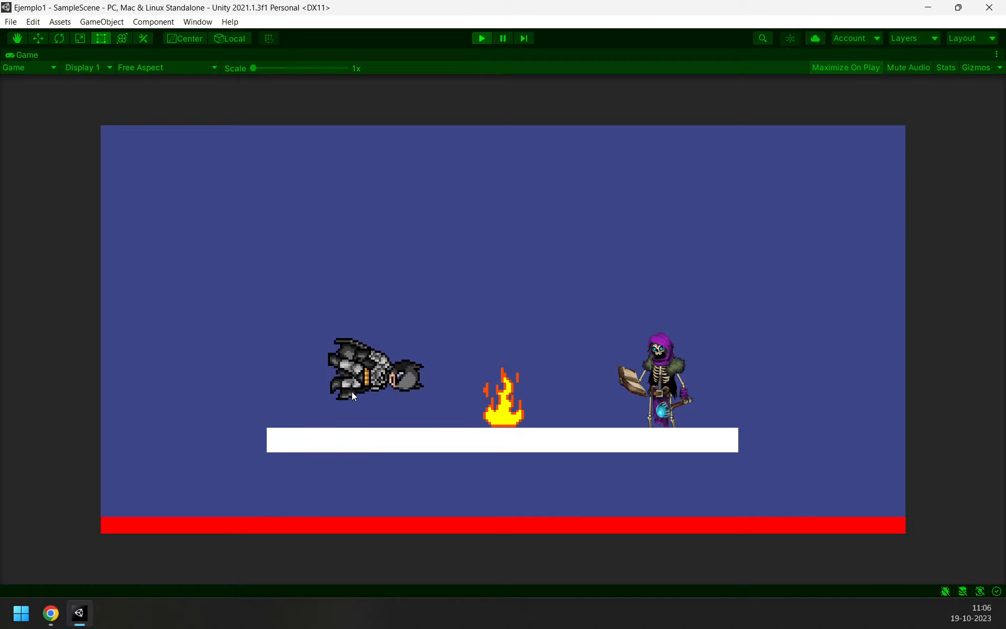
pyautogui.press('Up')
pyautogui.press('Right')
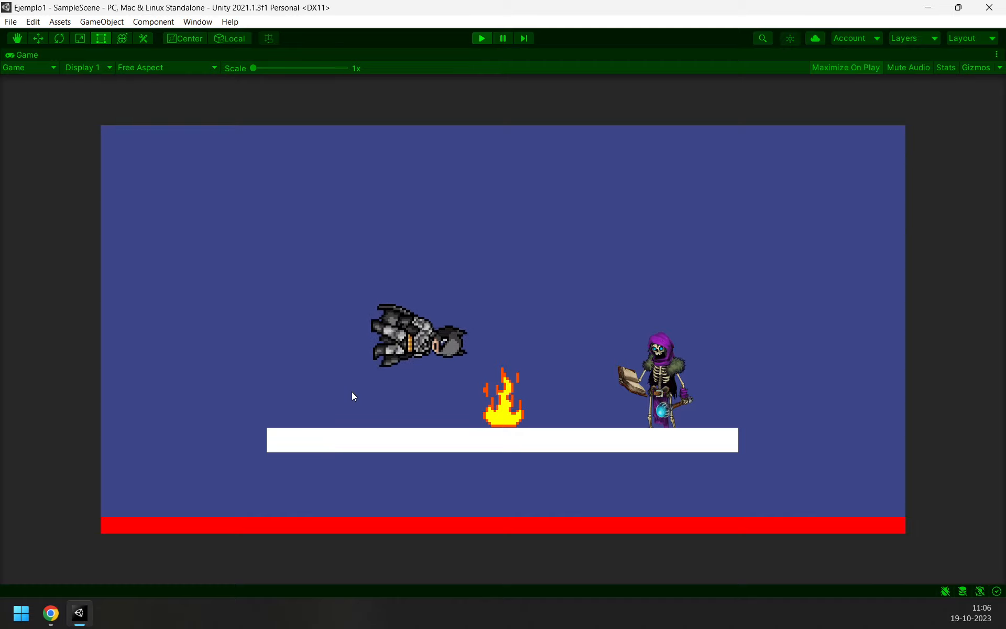
pyautogui.press('Up')
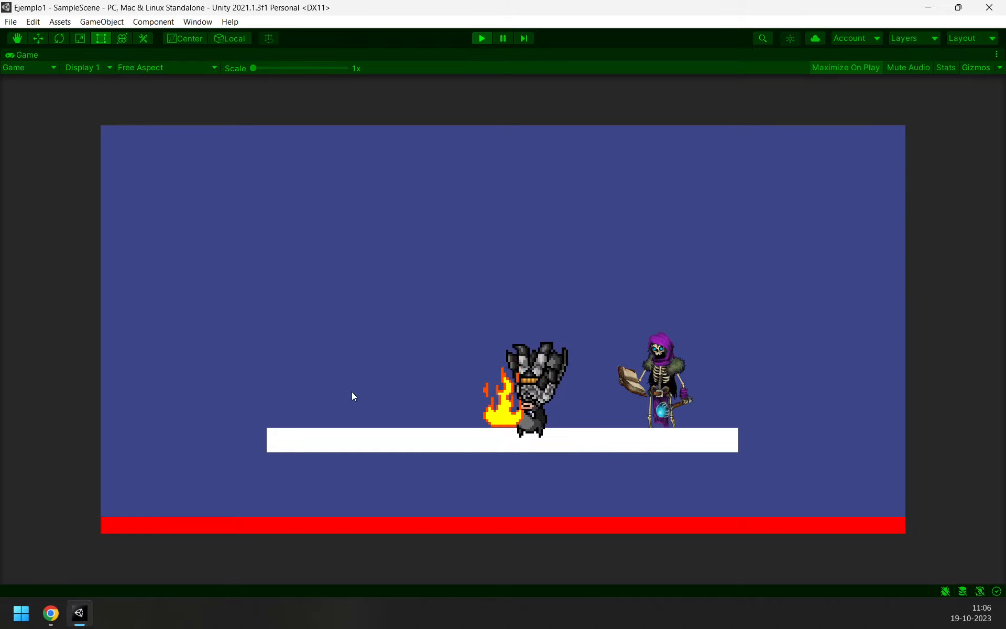
pyautogui.press('Up')
pyautogui.press('Left')
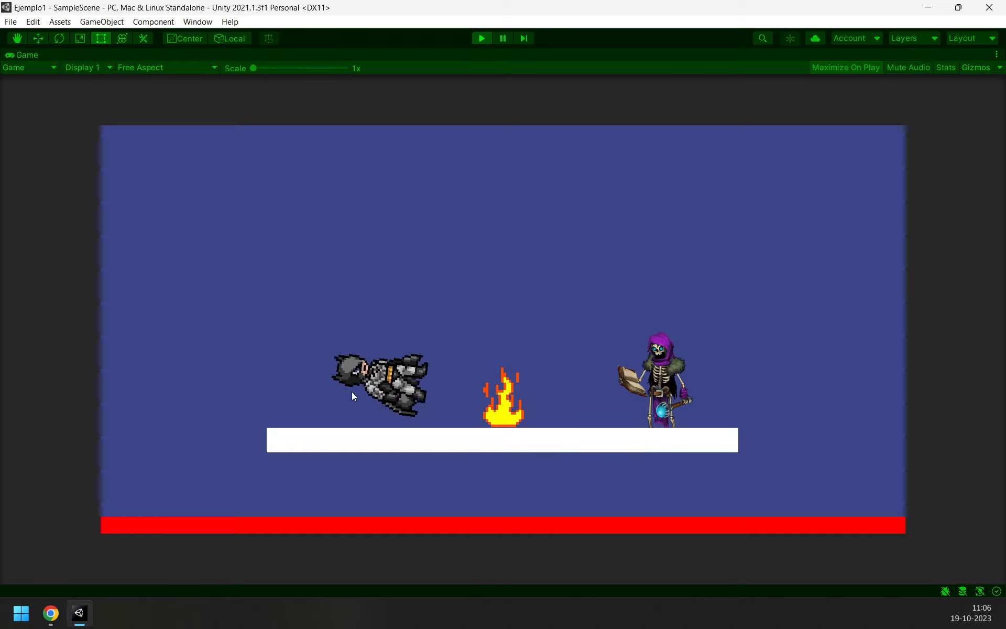
pyautogui.press('Right')
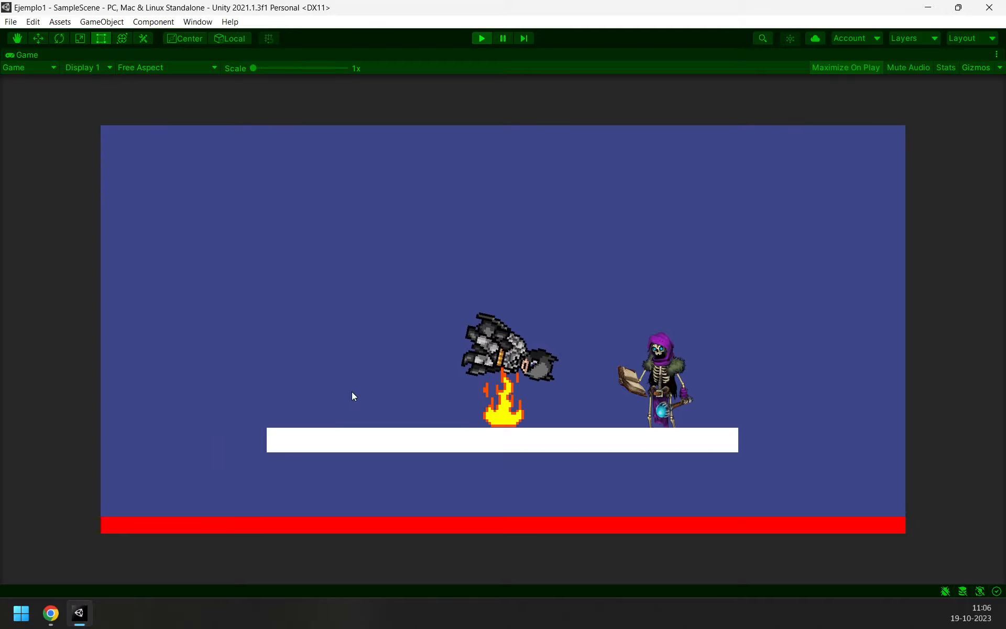
pyautogui.press('Left')
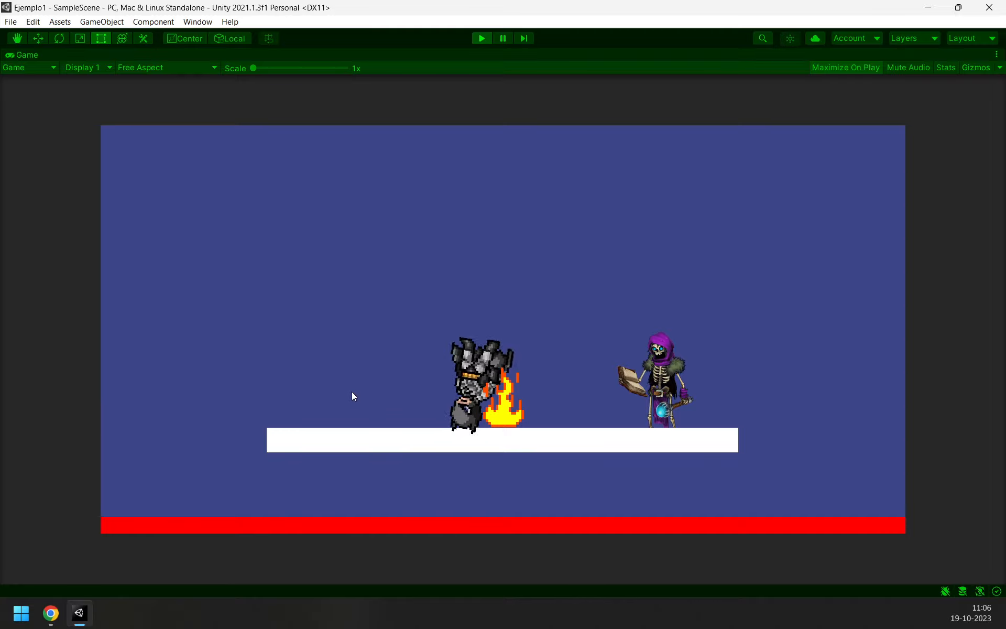
# Step: Test the enemy collision by jumping the Batman character across the fire and knocking the enemy off the platform
pyautogui.press('space')
pyautogui.press('Right')
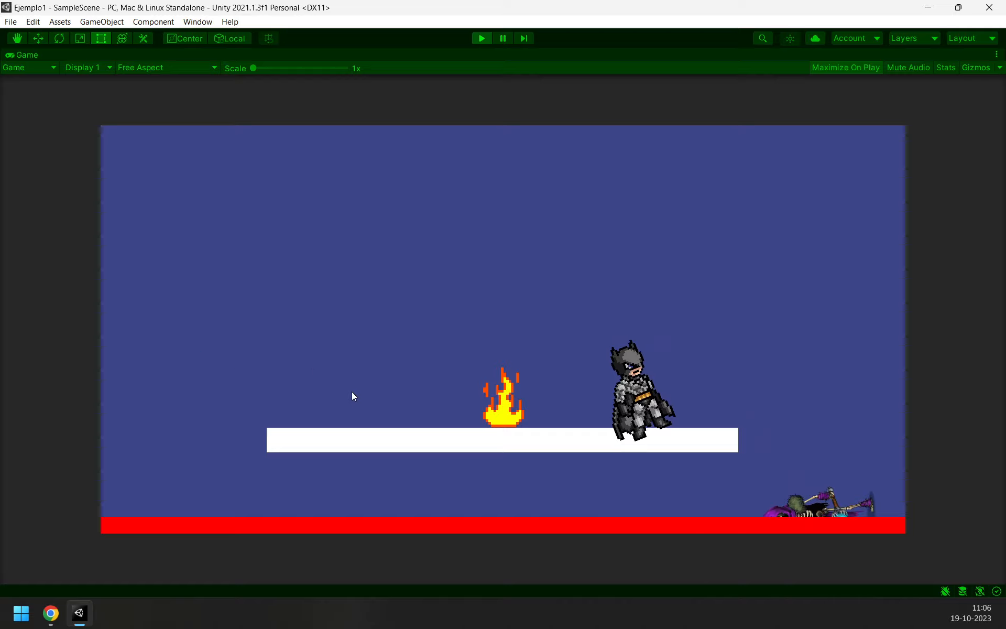
pyautogui.press('Right')
pyautogui.press('space')
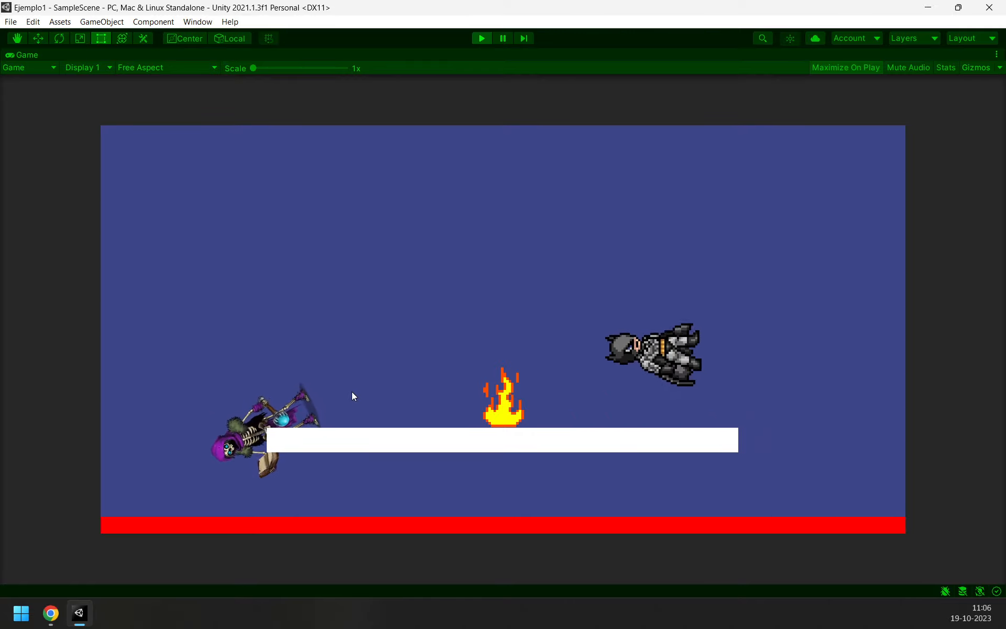
pyautogui.press('Left')
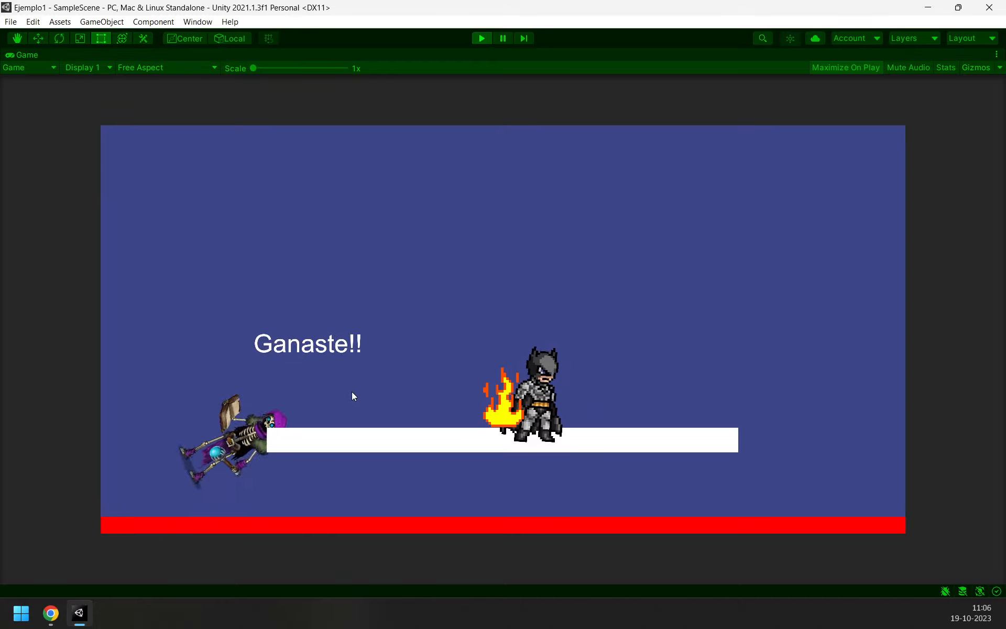
# Step: Play on by moving and jumping the Batman character across the platform and over its edge, and stop the game
pyautogui.press('Right')
pyautogui.press('space')
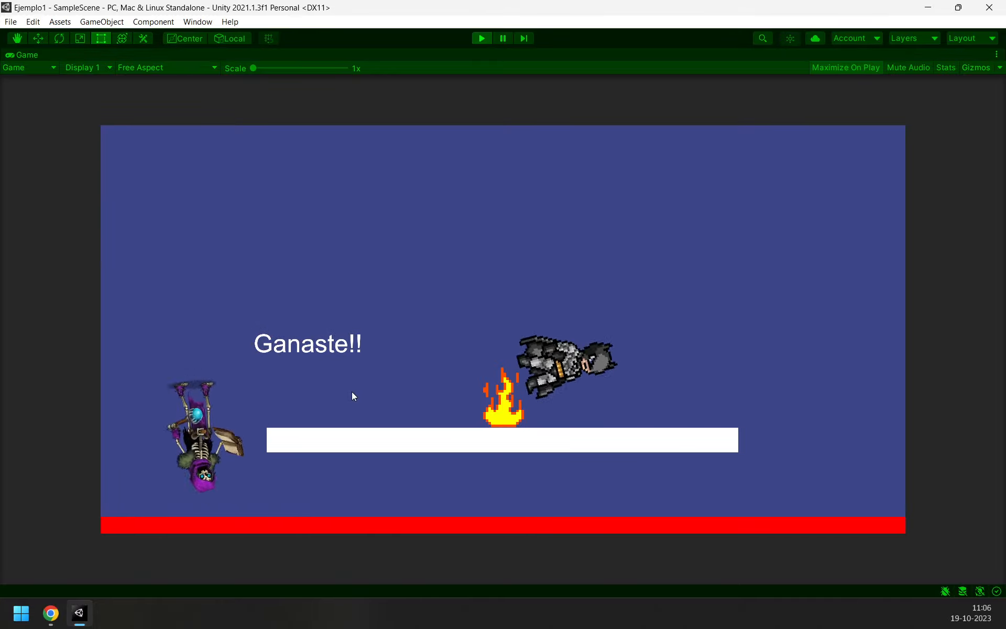
pyautogui.press('Left')
pyautogui.press('Right')
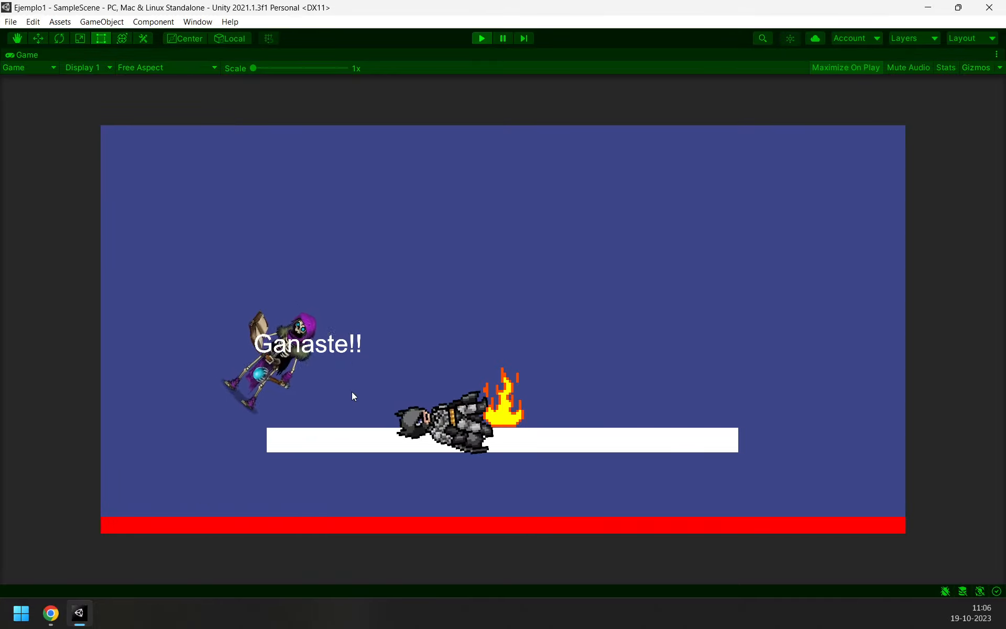
pyautogui.press('Left')
pyautogui.press('space')
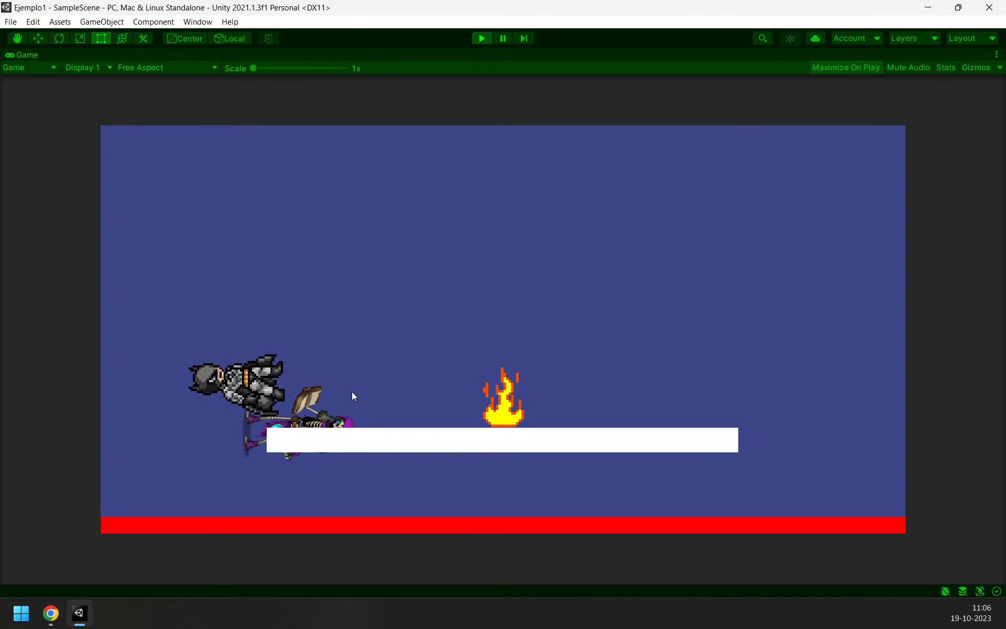
pyautogui.press('Right')
pyautogui.press('space')
pyautogui.press('Left')
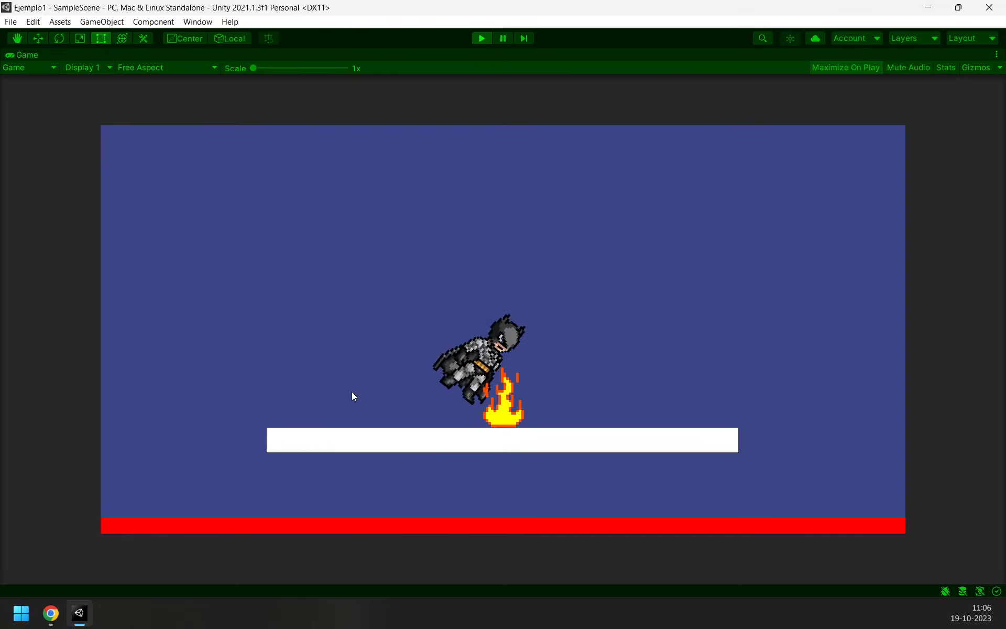
pyautogui.press('Right')
pyautogui.press('space')
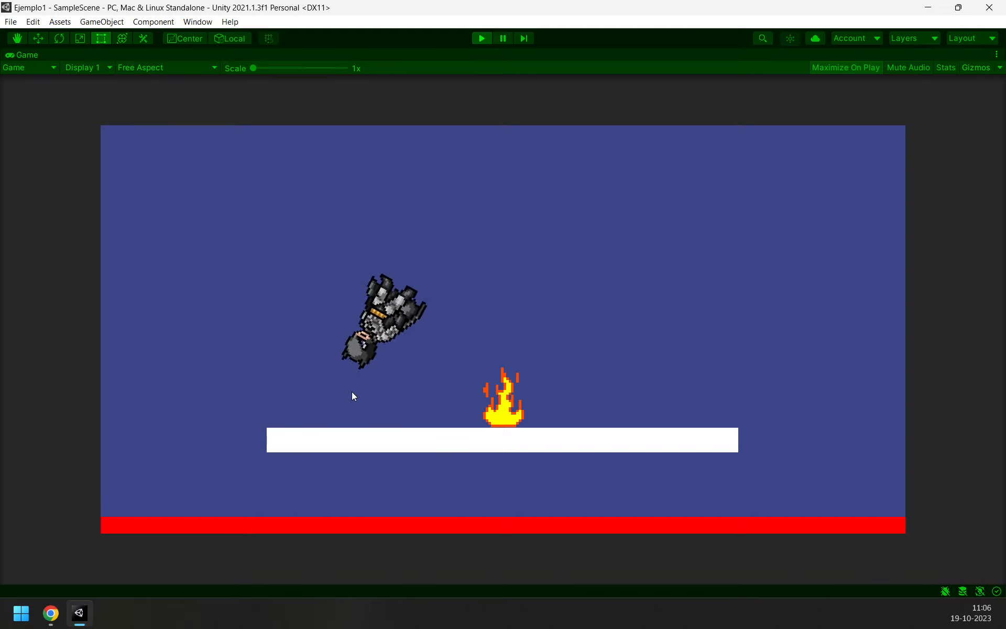
pyautogui.press('Left')
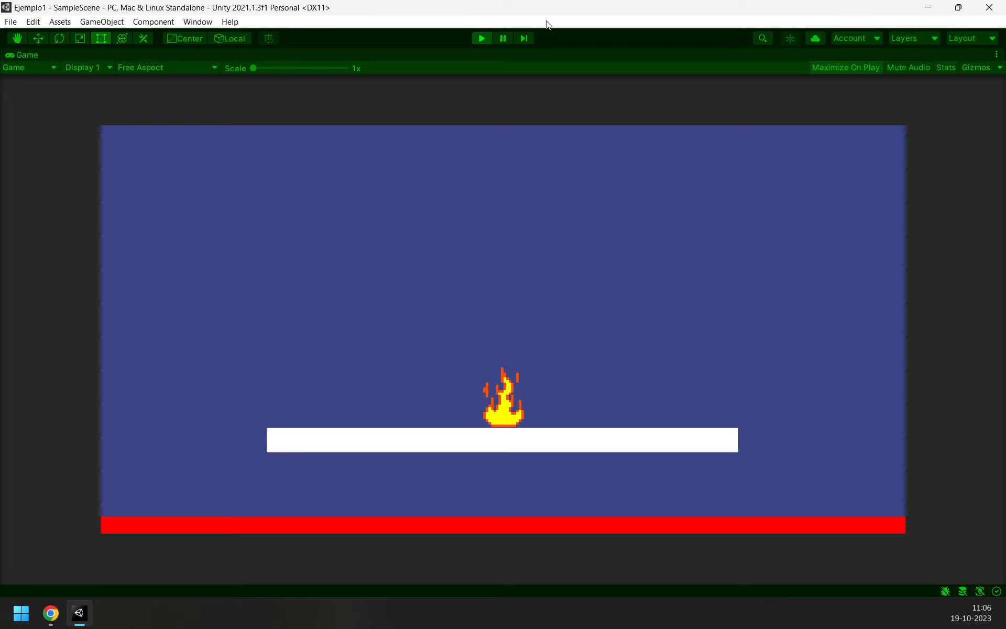
pyautogui.click(482, 38)
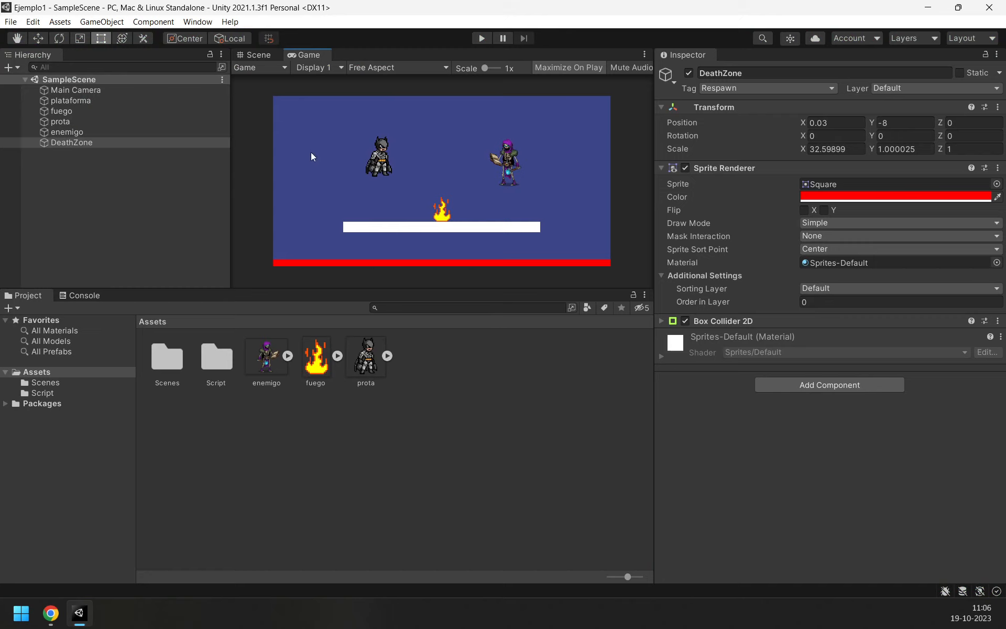
# Step: Return to the Scene view and clear the DeathZone selection
pyautogui.click(254, 55)
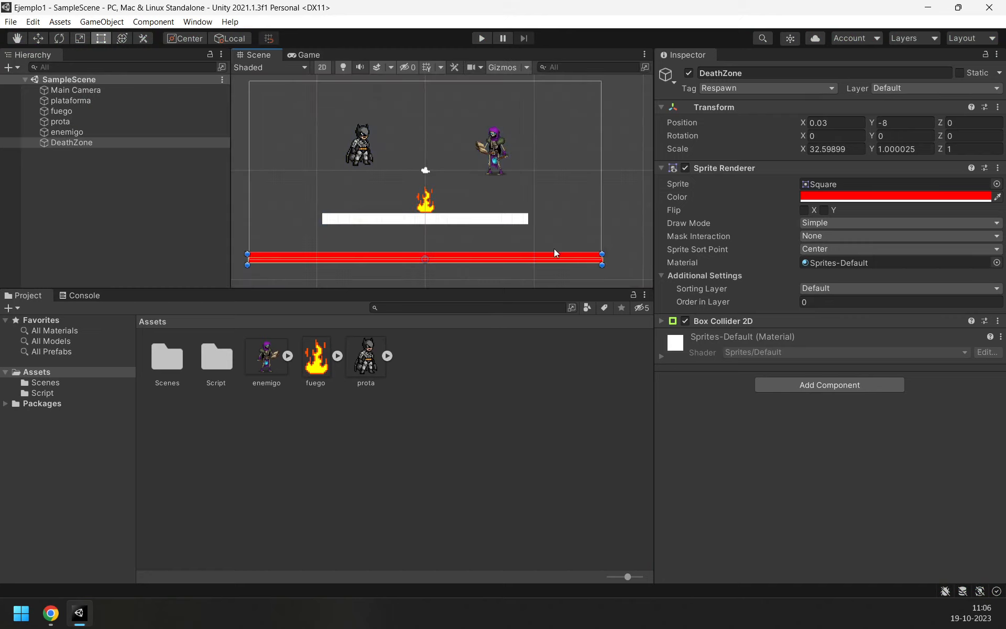
pyautogui.scroll(-6, 501, 240)
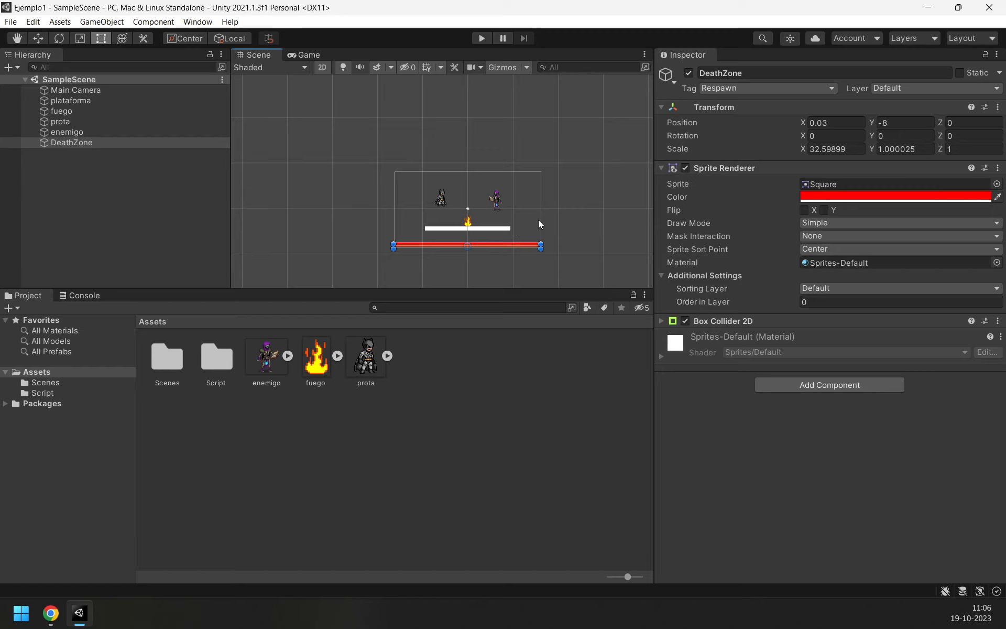
pyautogui.click(580, 221)
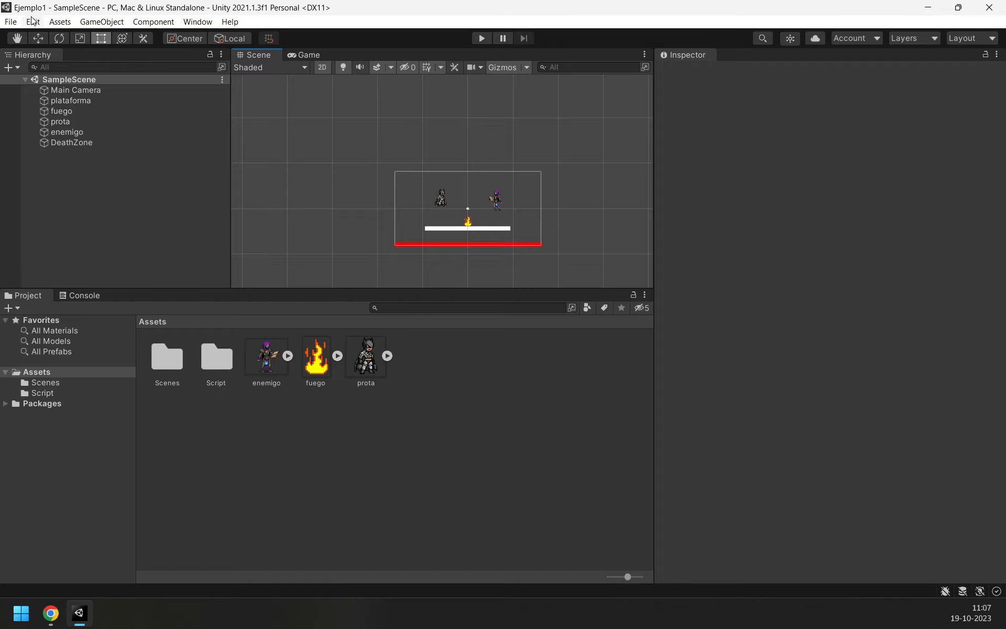
pyautogui.click(11, 21)
pyautogui.click(80, 39)
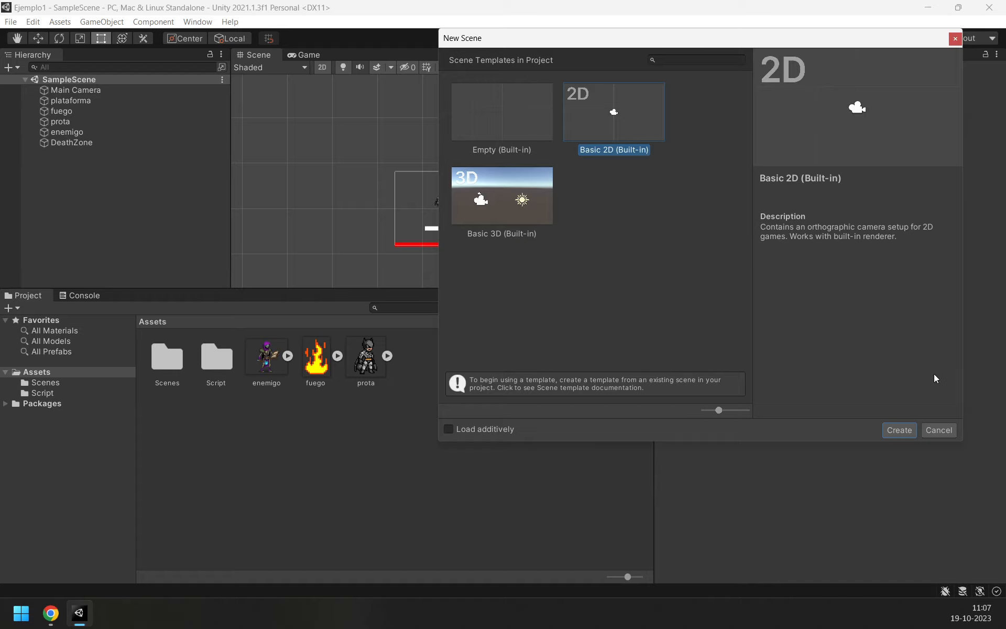
pyautogui.click(937, 430)
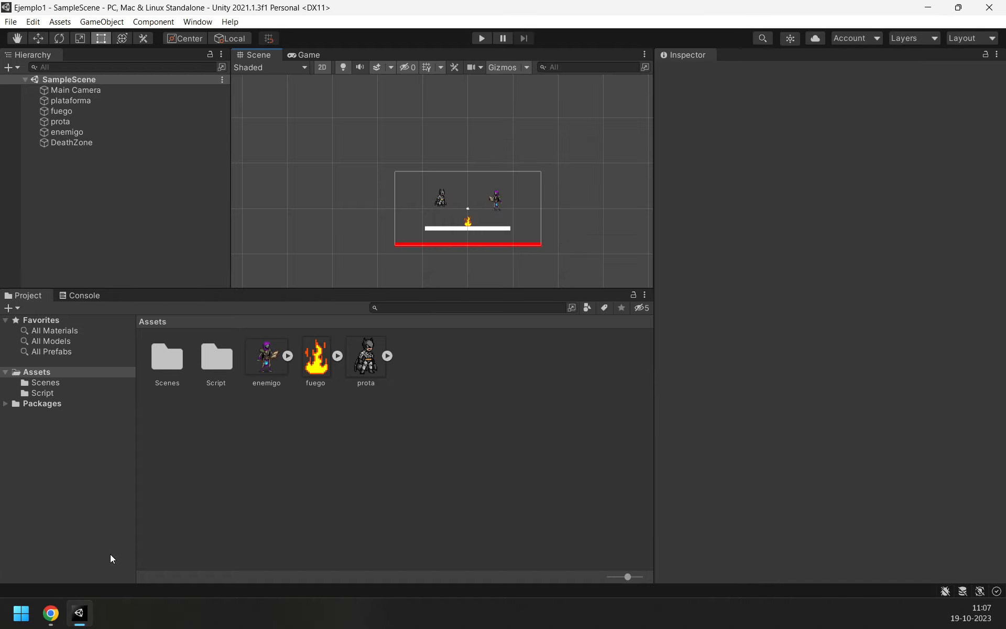
# Step: Switch to Unity Hub and create a new project named MiJuego from the 2D Core template
pyautogui.click(87, 623)
pyautogui.click(85, 621)
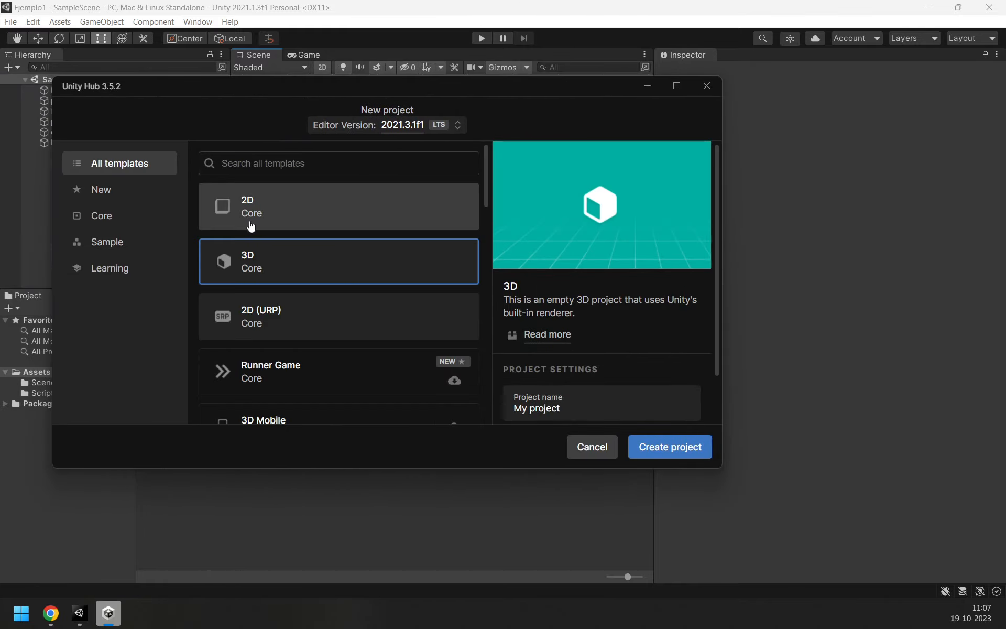
pyautogui.click(288, 217)
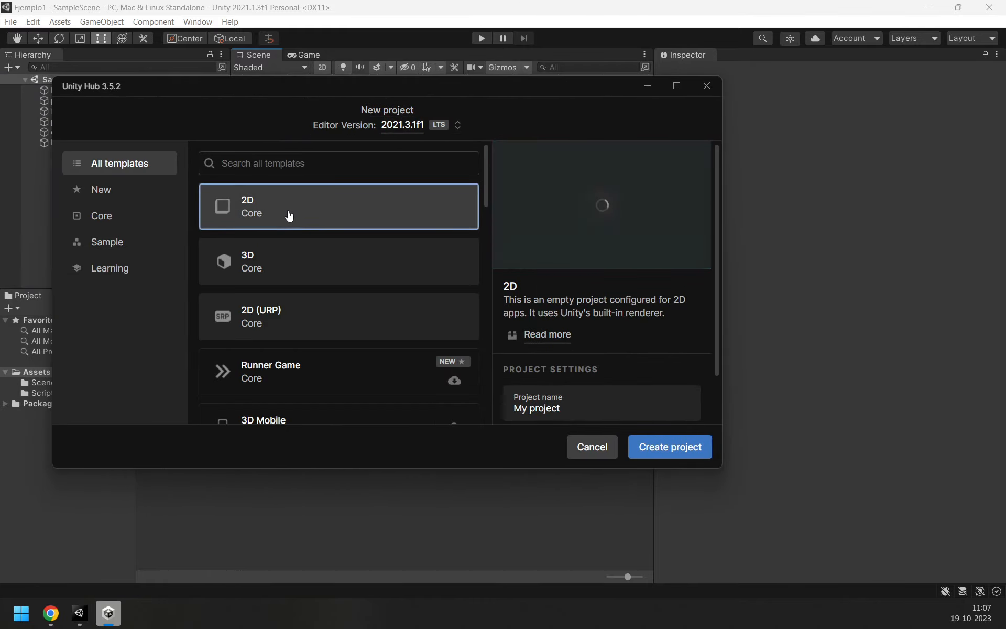
pyautogui.click(545, 408)
pyautogui.write('M')
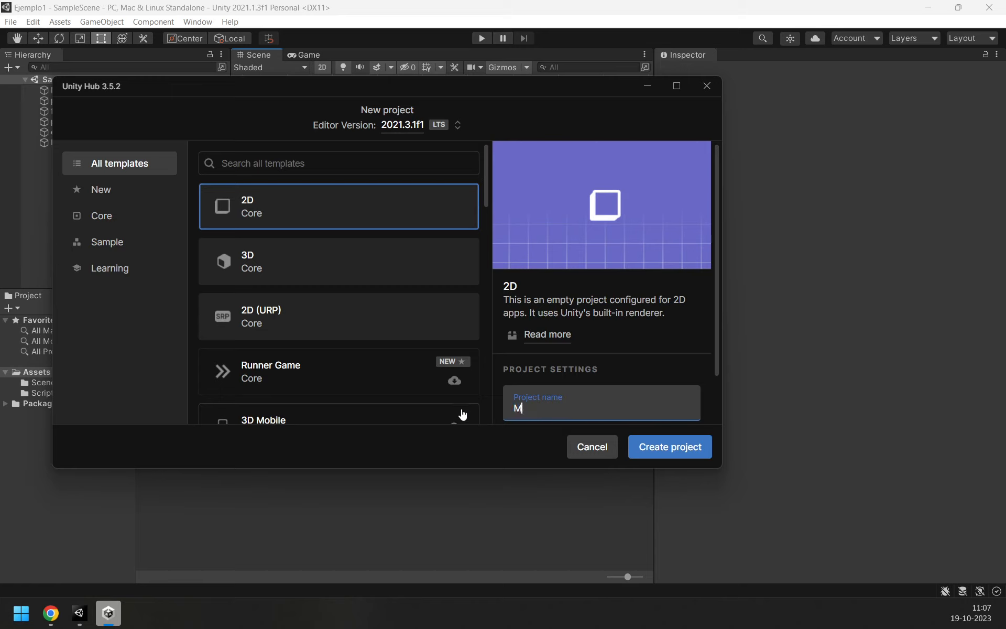
pyautogui.write('iJuego')
pyautogui.click(669, 454)
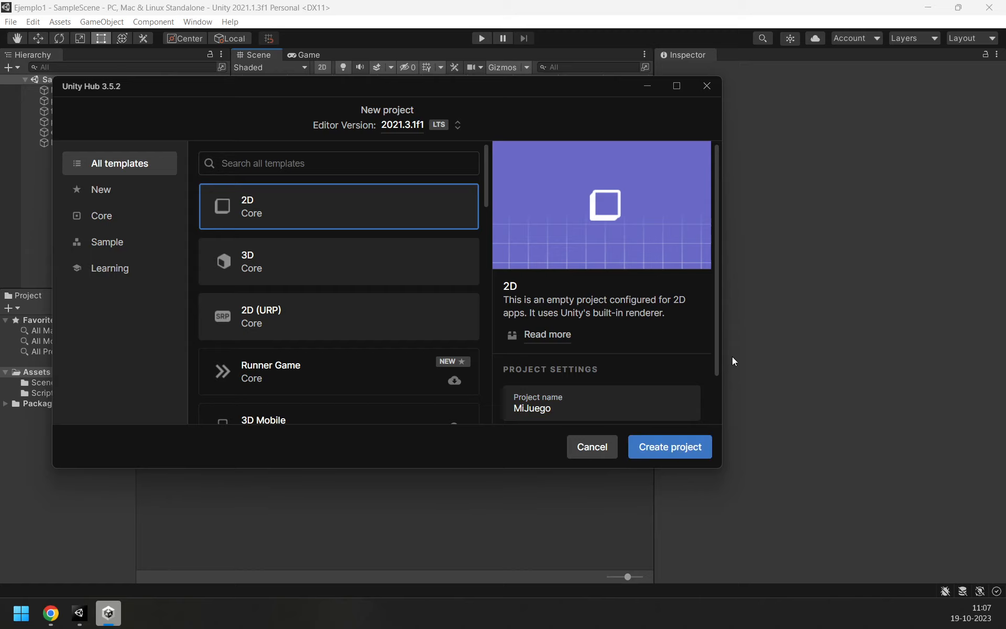
# Step: Close the Ejemplo1 editor and try to open the MiJuego project from the Unity Hub project list
pyautogui.moveTo(840, 7); pyautogui.dragTo(0, 305)
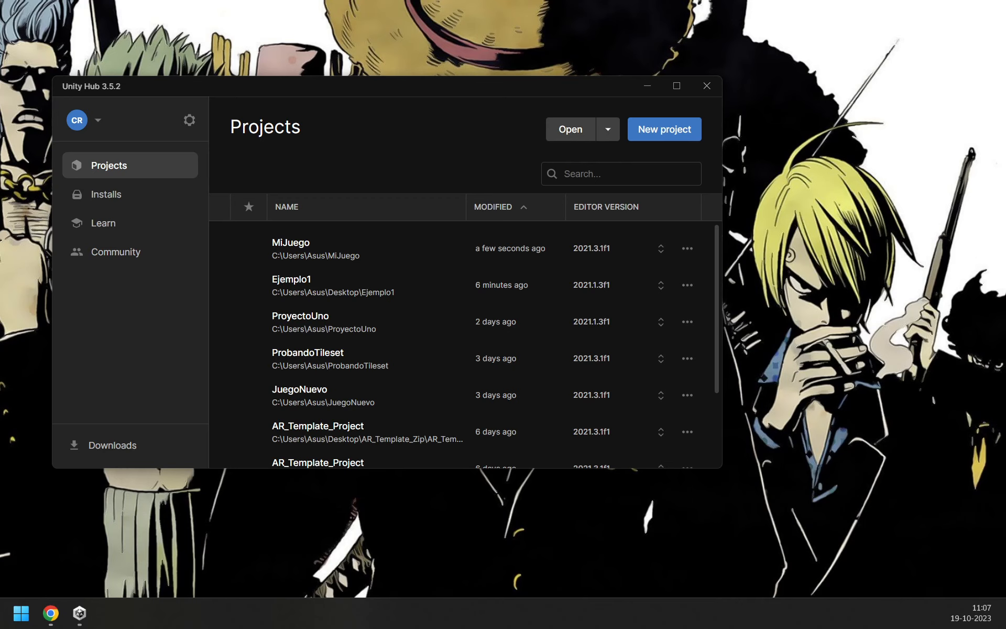
pyautogui.moveTo(0, 294); pyautogui.dragTo(365, 370)
pyautogui.click(294, 251)
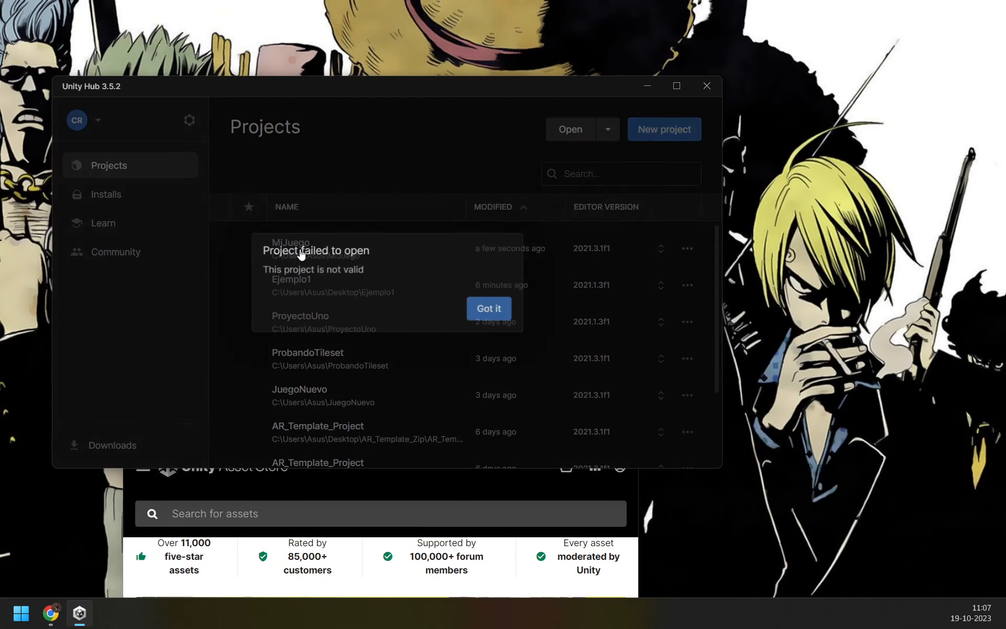
pyautogui.click(488, 309)
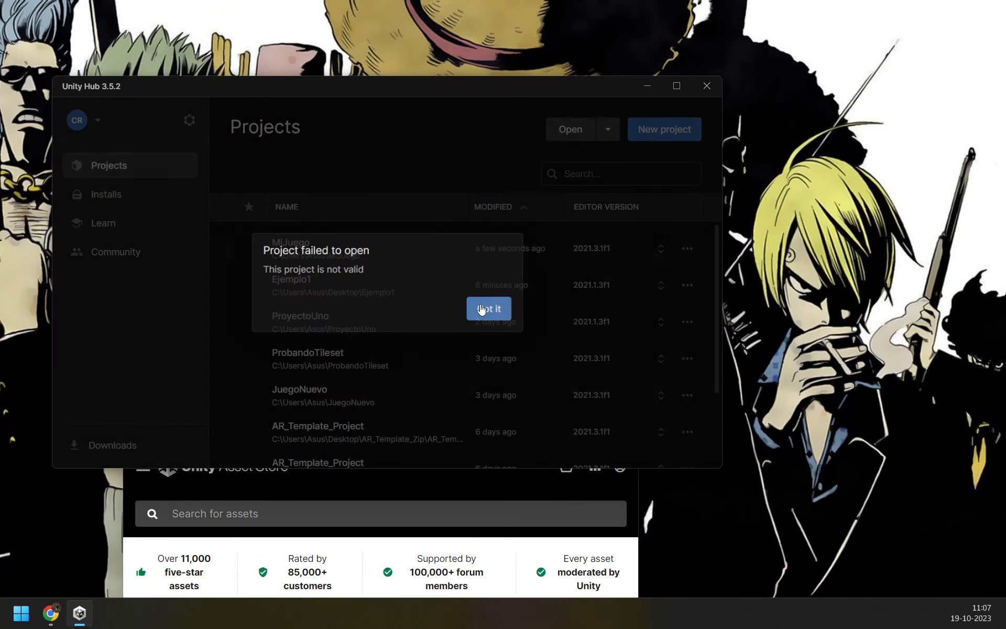
# Step: Switch to the Unity Asset Store in Chrome, maximize the window and search for tileset
pyautogui.click(391, 513)
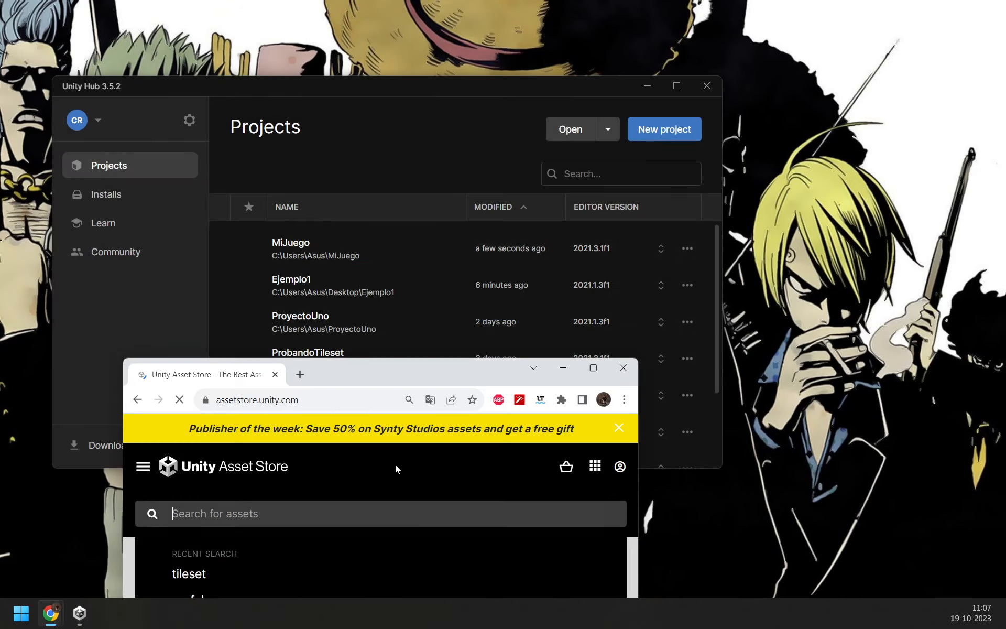
pyautogui.doubleClick(403, 372)
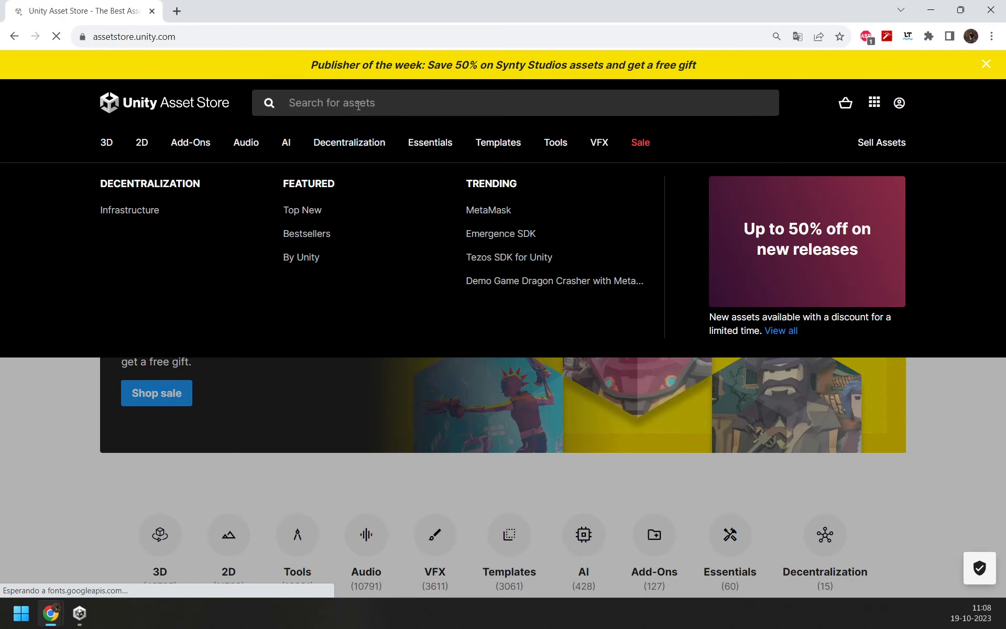
pyautogui.click(359, 104)
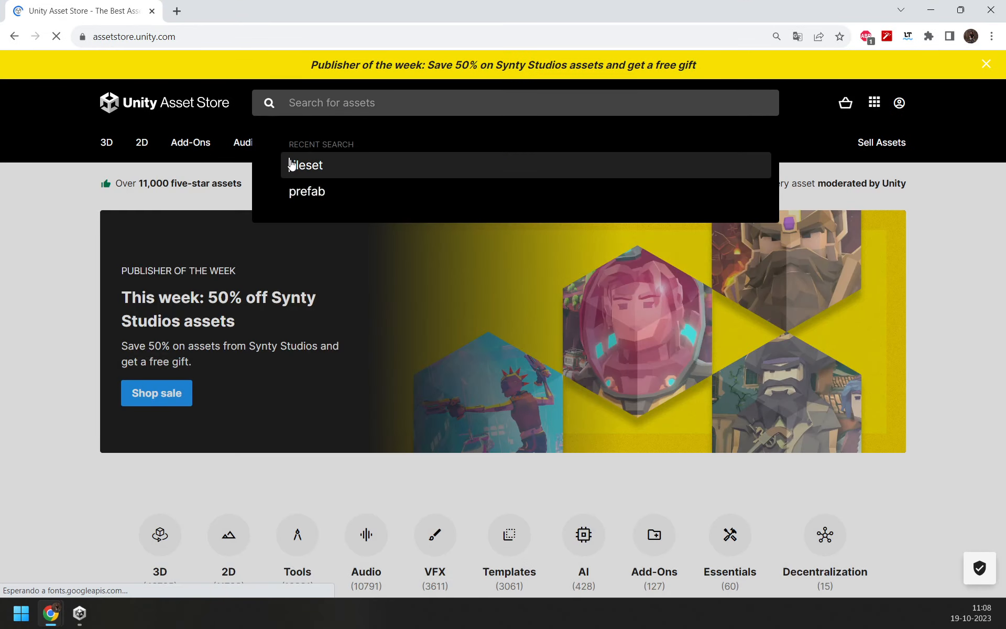
pyautogui.click(292, 165)
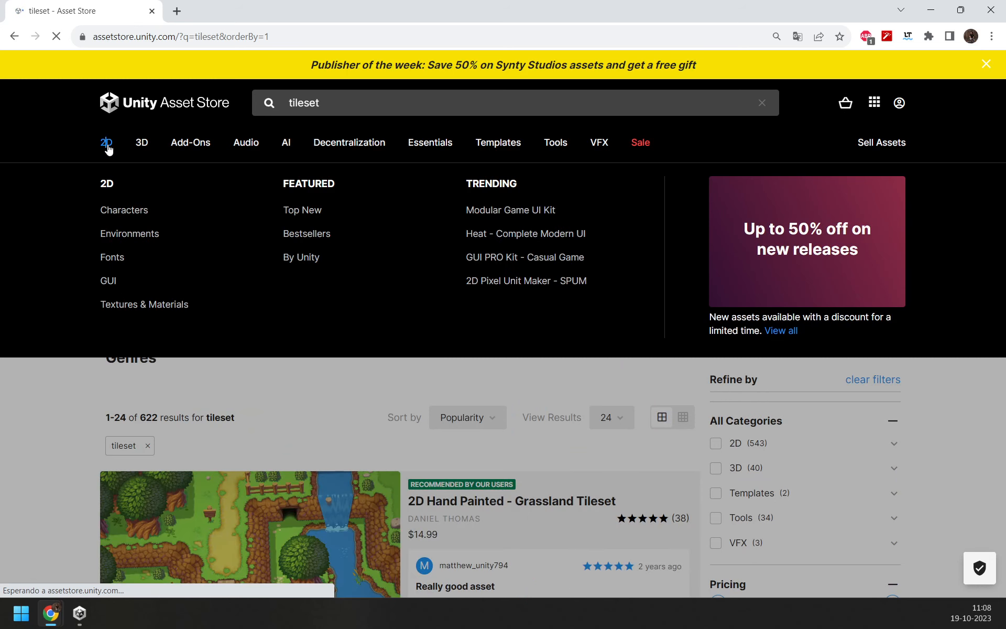
# Step: Open the store's 2D category and search the store for "tileset 2d"
pyautogui.click(108, 149)
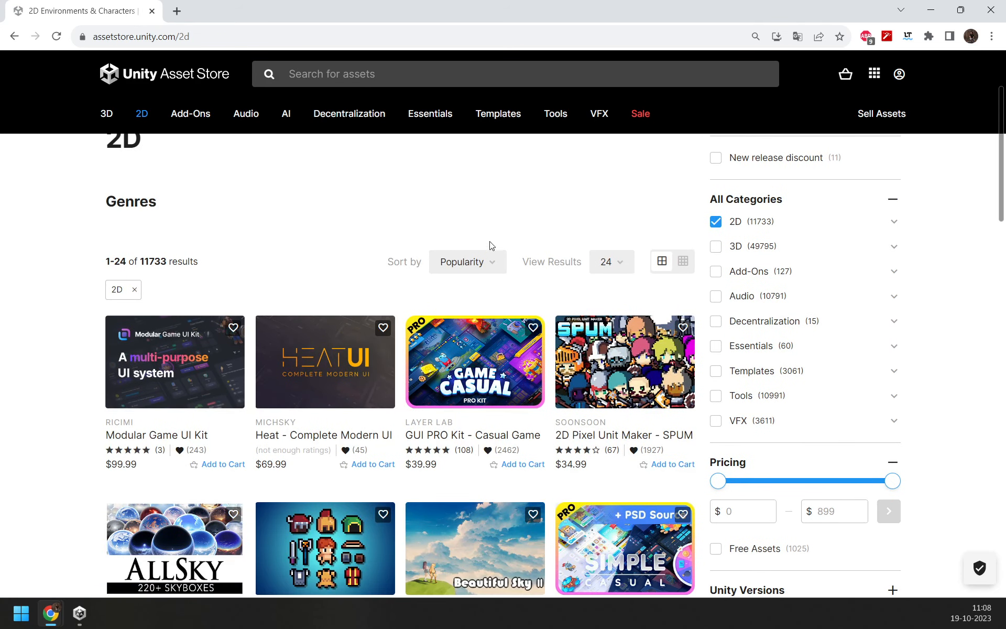
pyautogui.click(333, 100)
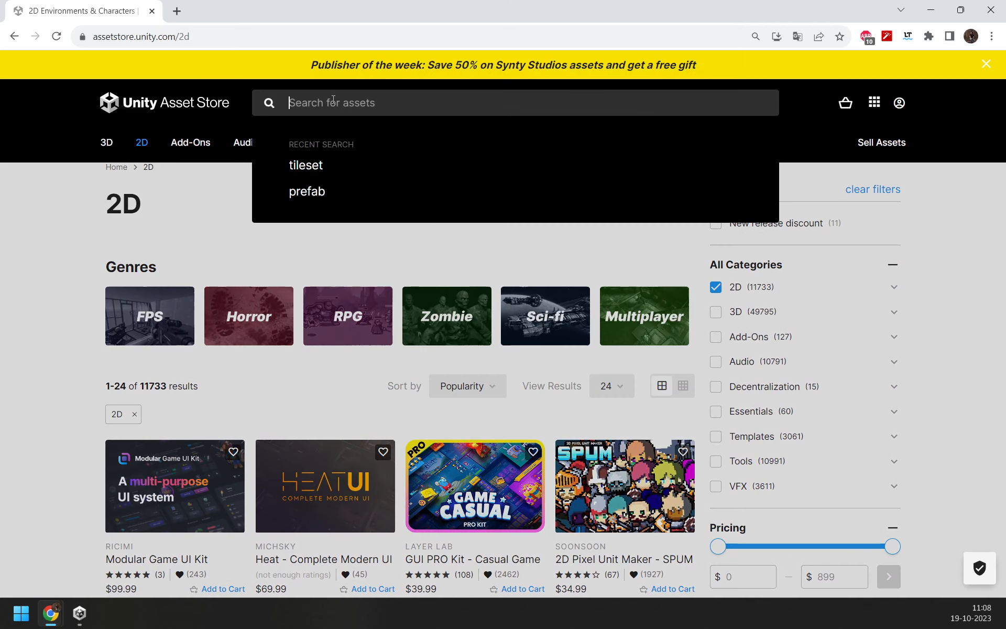
pyautogui.click(321, 164)
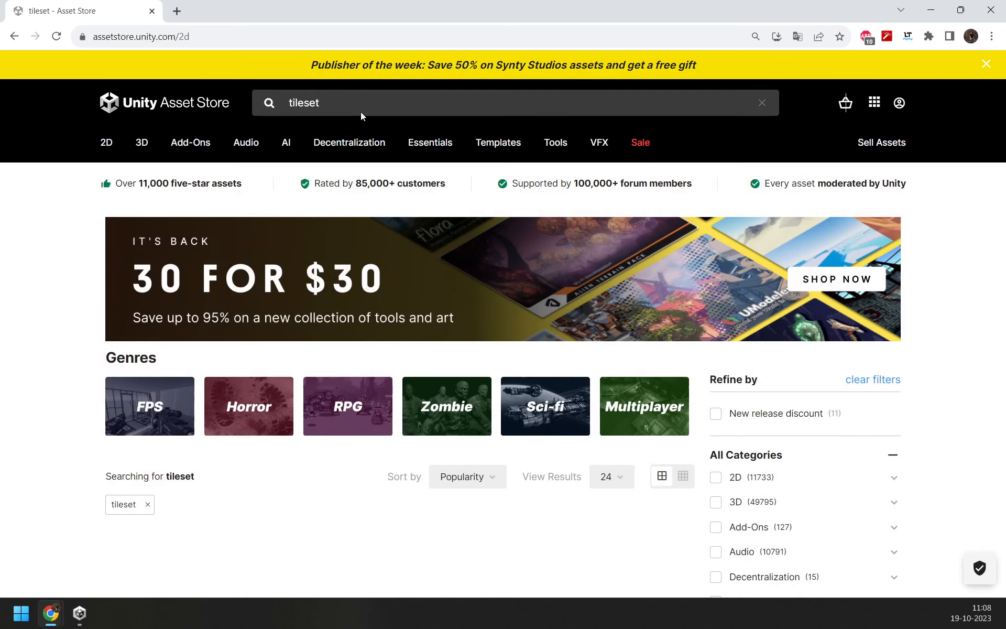
pyautogui.click(366, 104)
pyautogui.write('2d')
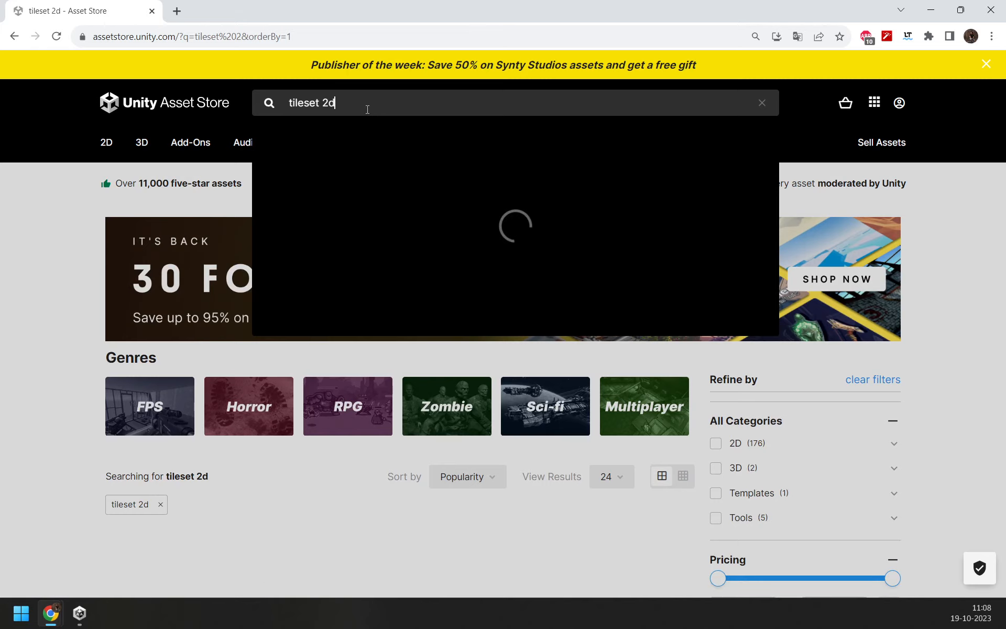
pyautogui.click(377, 152)
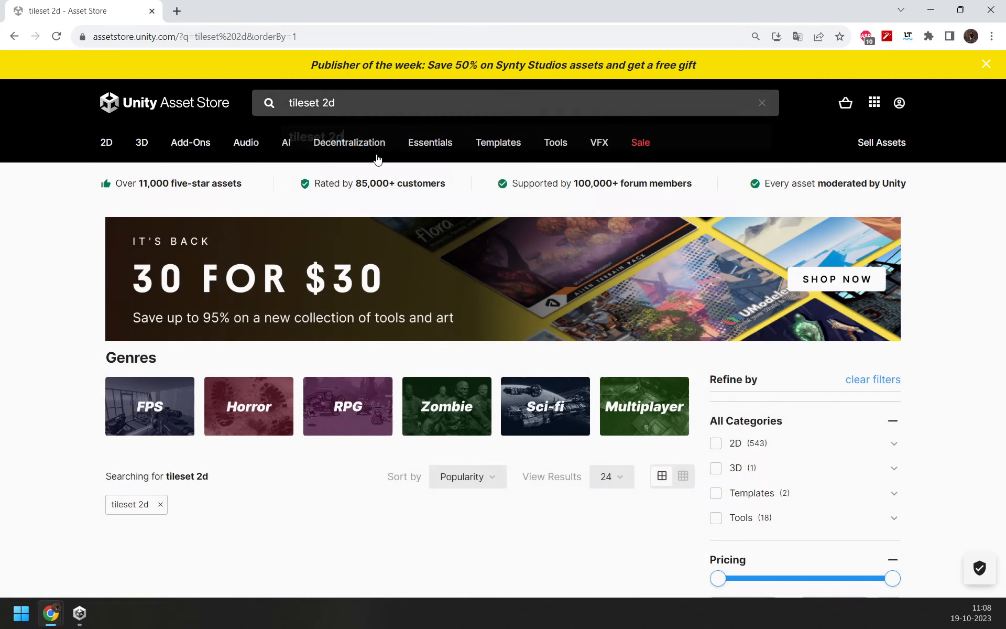
# Step: Filter the search results to the 2D category and Free Assets only
pyautogui.moveTo(372, 146)
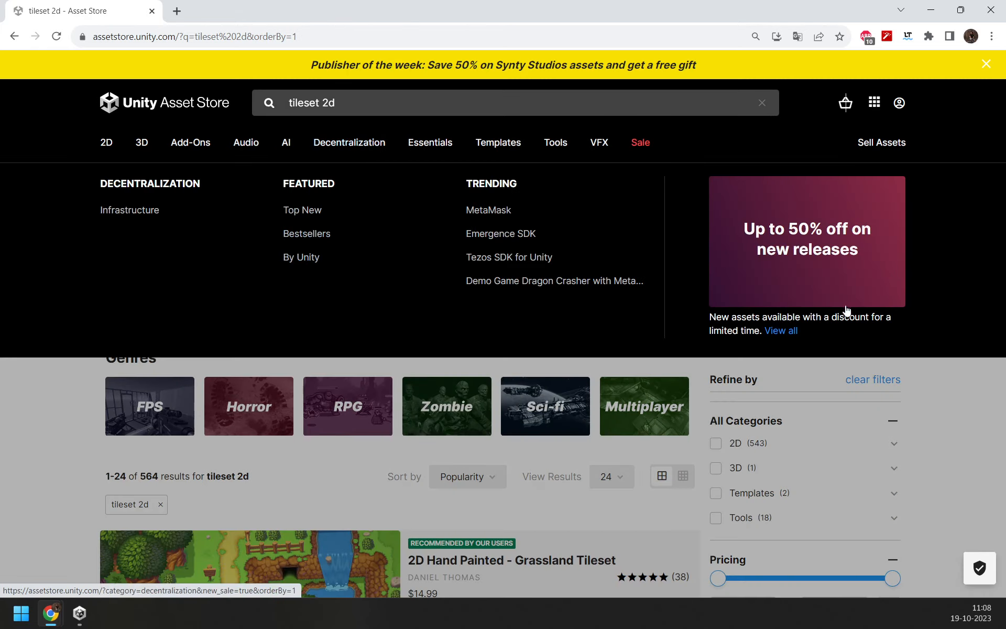
pyautogui.scroll(-1, 743, 399)
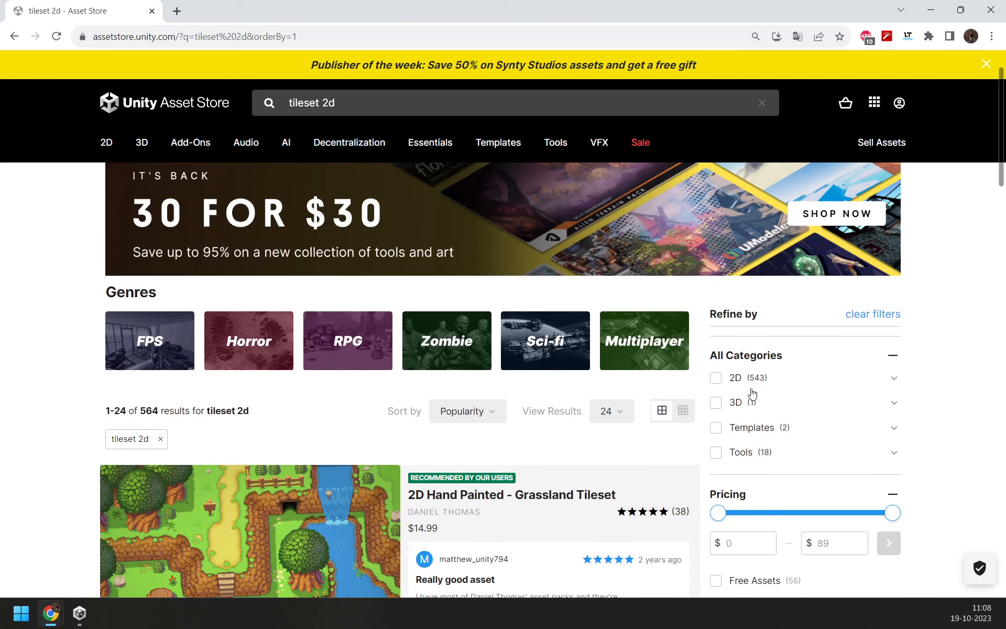
pyautogui.click(715, 377)
pyautogui.scroll(-4, 722, 351)
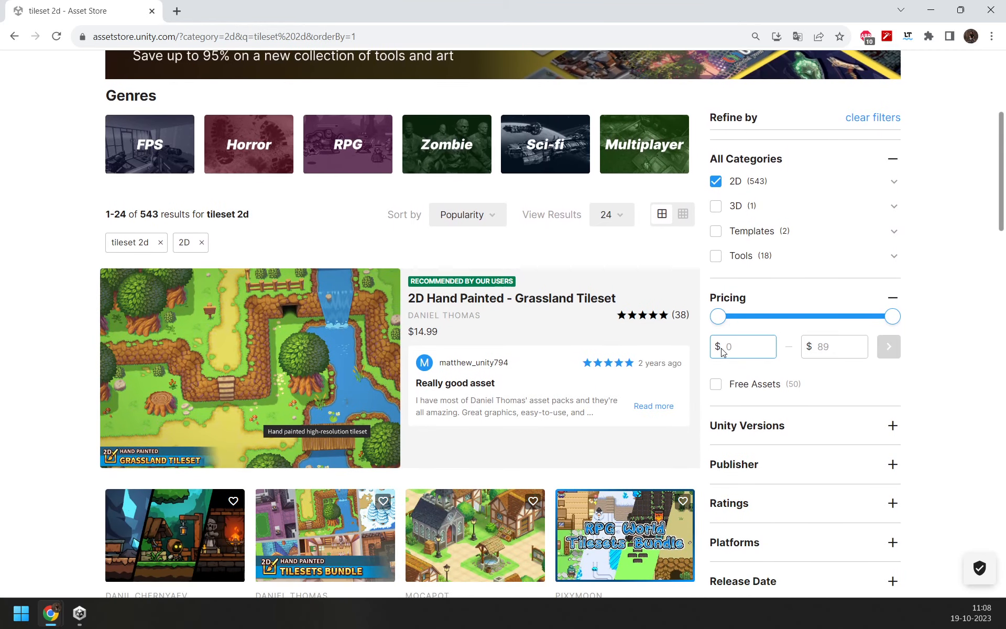
pyautogui.click(716, 384)
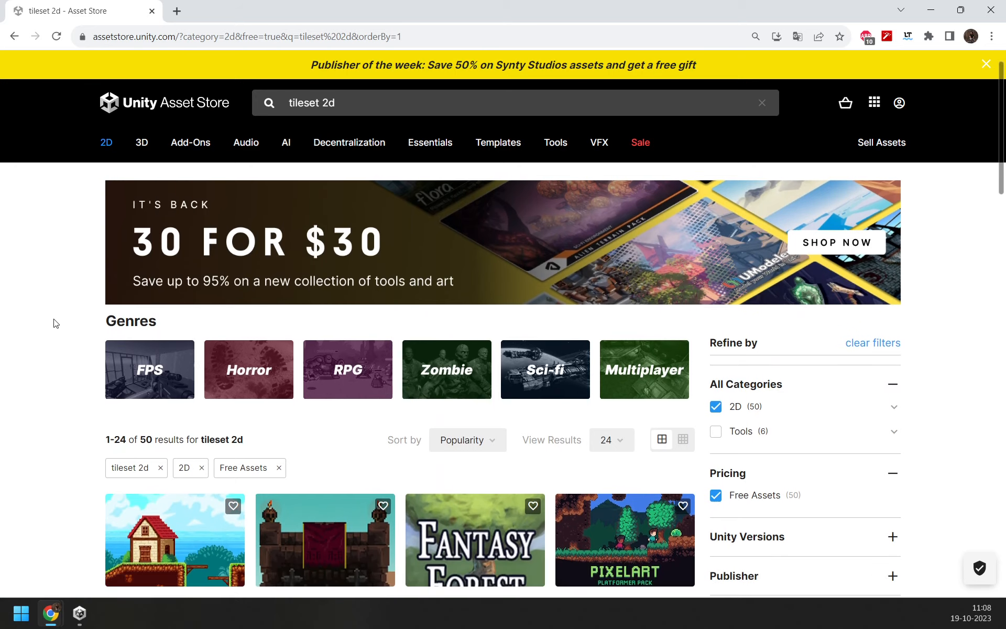
# Step: Browse the free 2D tilesets and open the Sunny Land asset page in a separate tab
pyautogui.scroll(-5, 54, 322)
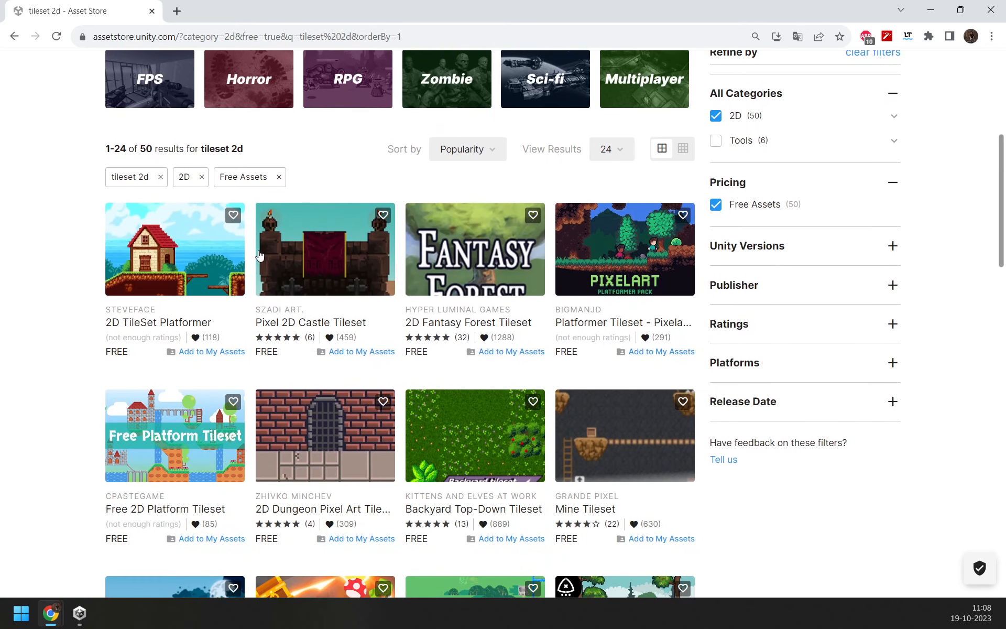
pyautogui.scroll(-1, 629, 247)
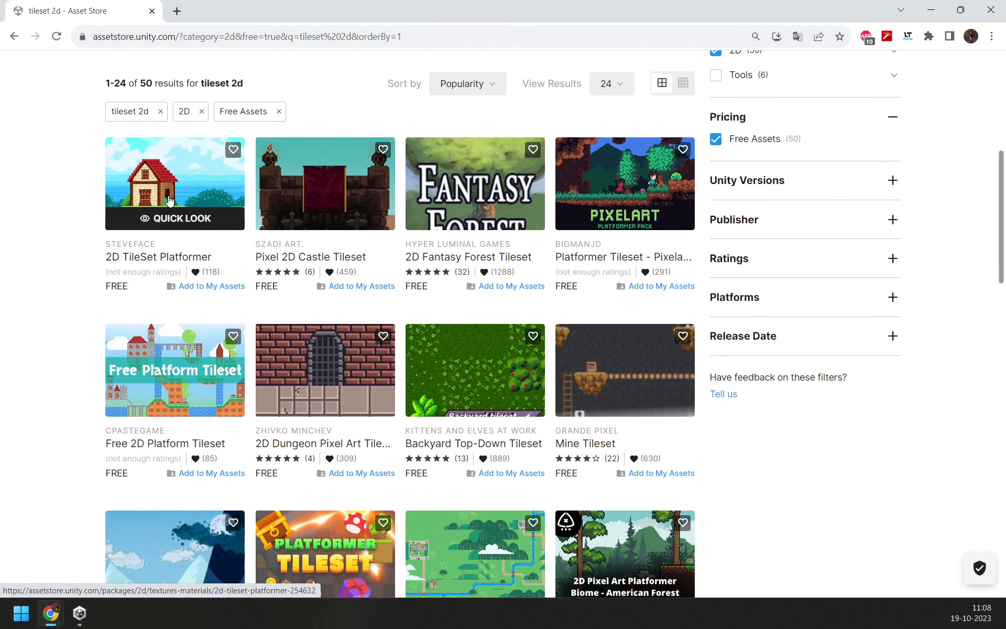
pyautogui.scroll(-5, 168, 200)
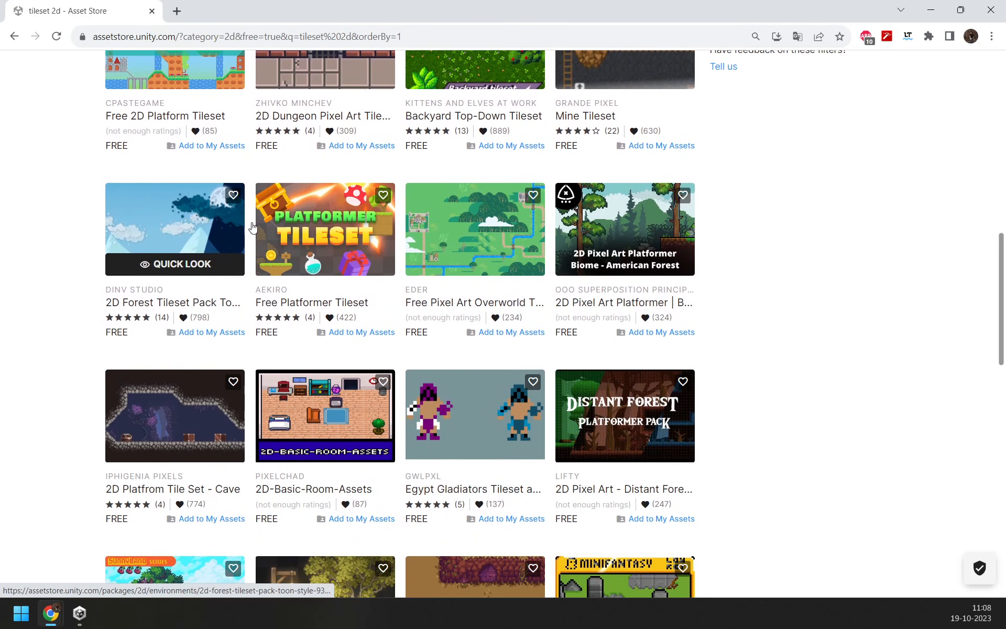
pyautogui.scroll(-5, 410, 269)
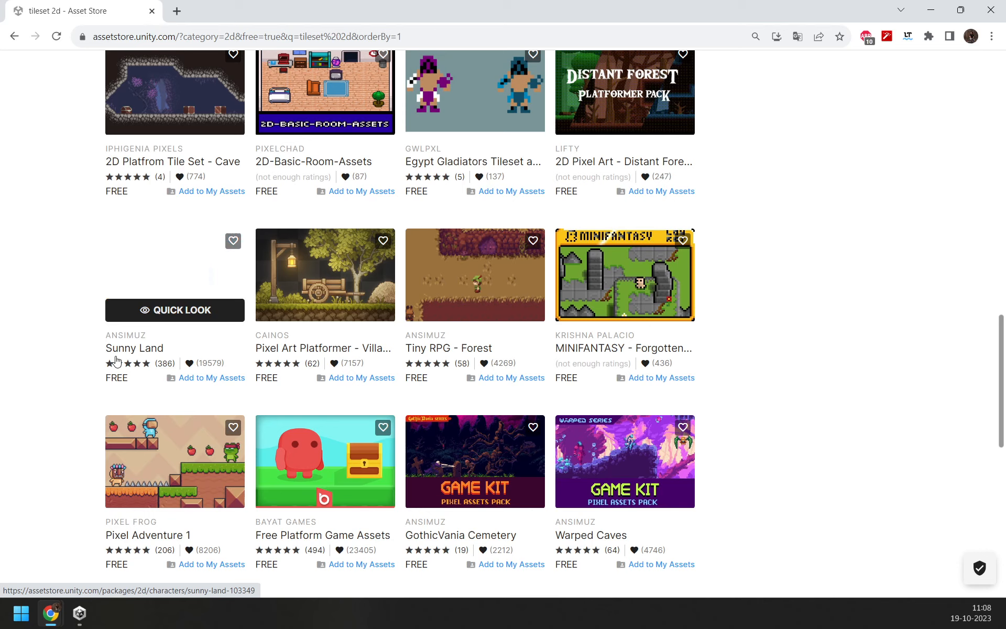
pyautogui.middleClick(181, 254)
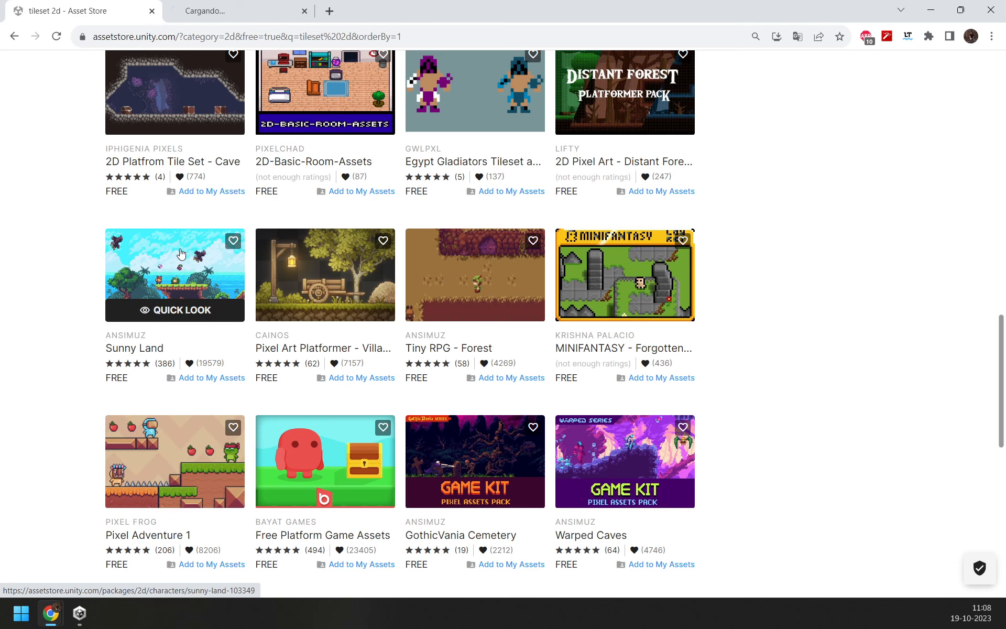
pyautogui.click(243, 14)
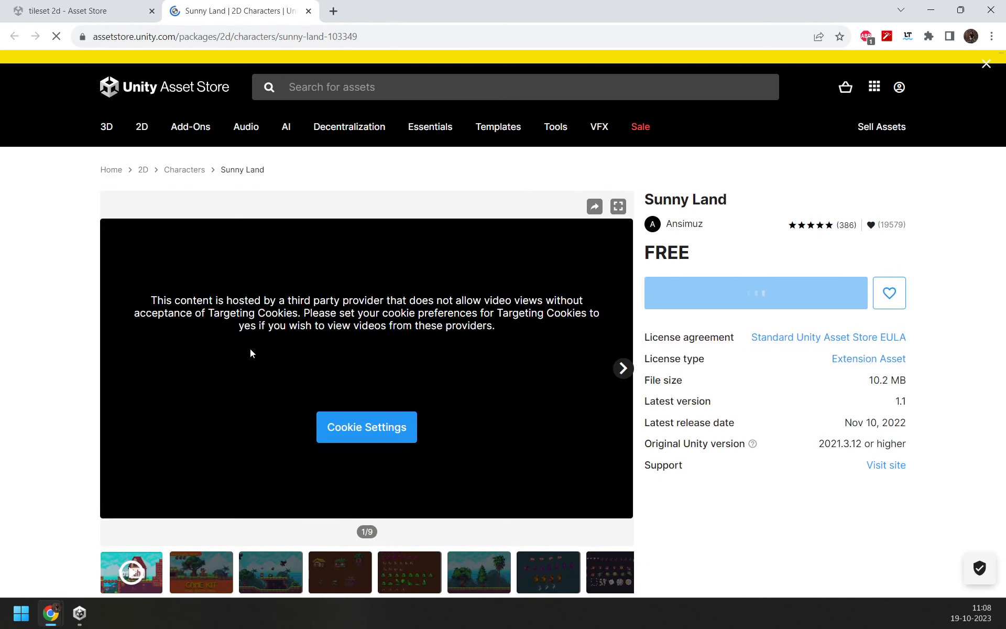
# Step: Examine the Sunny Land preview images showing its game kit, level scenery, houses and trees
pyautogui.scroll(-2, 423, 364)
pyautogui.scroll(1, 451, 366)
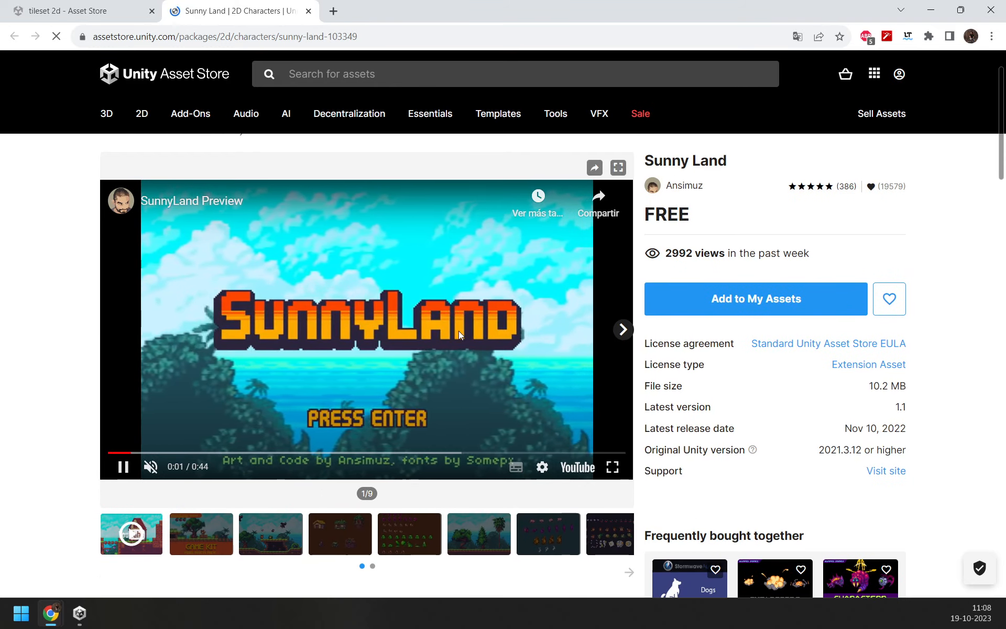
pyautogui.click(186, 527)
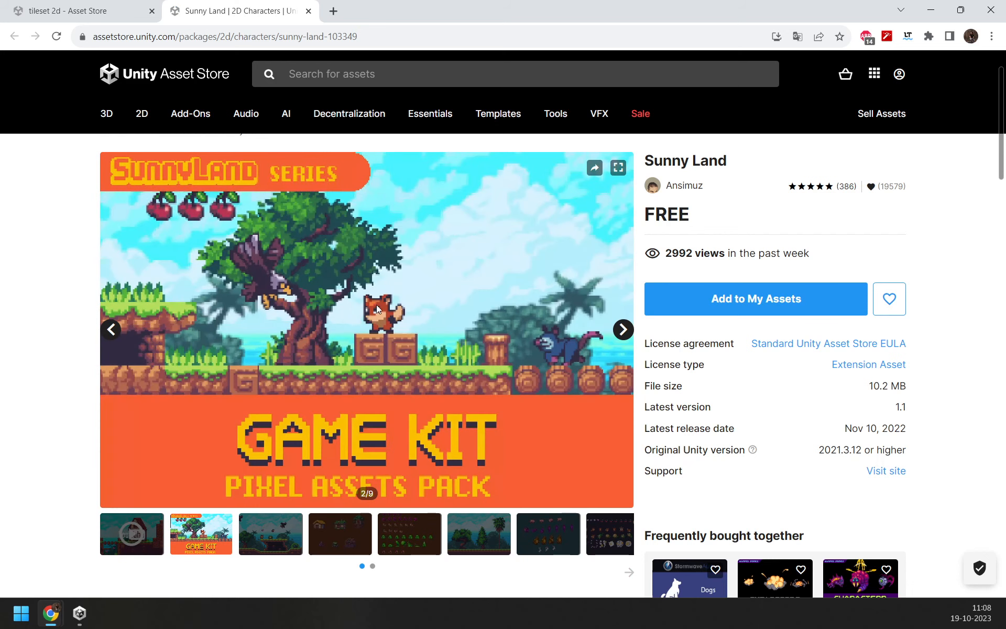
pyautogui.click(275, 529)
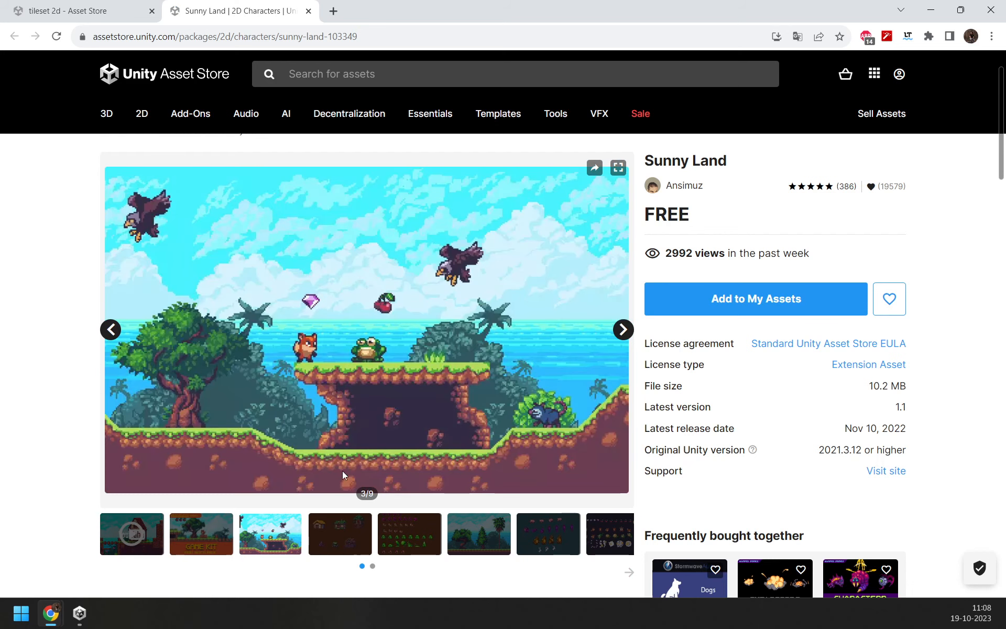
pyautogui.click(339, 532)
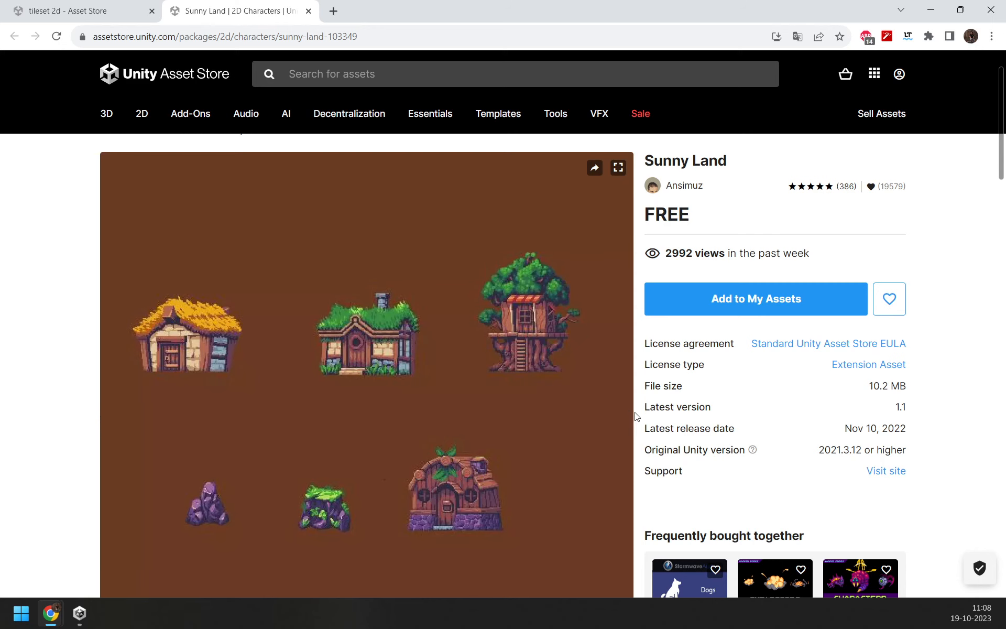
pyautogui.click(623, 417)
pyautogui.click(622, 420)
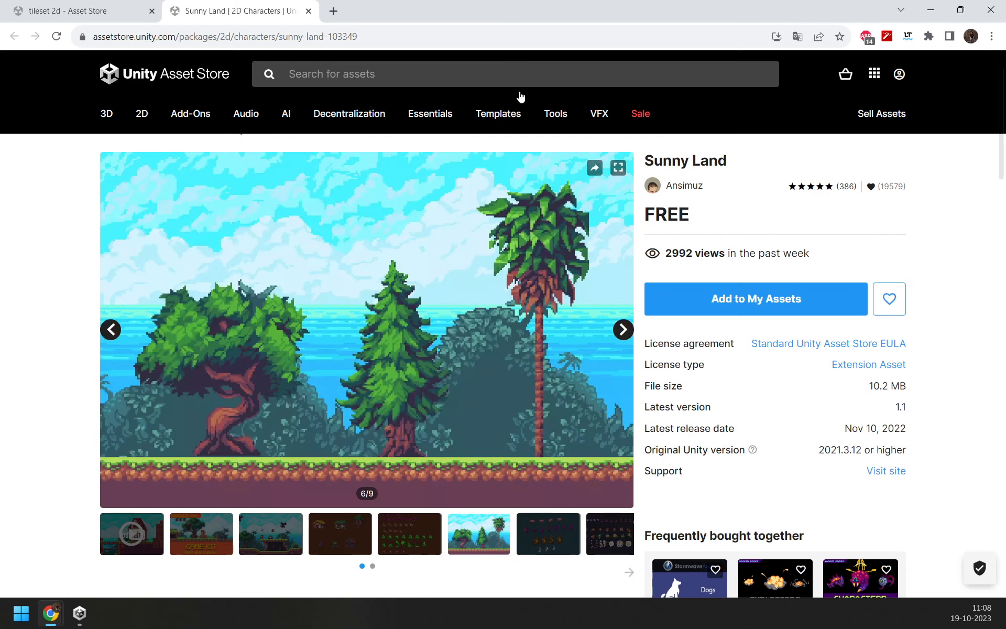
# Step: Switch to Unity Hub and open the MiJuego project in the Unity editor
pyautogui.moveTo(575, 4); pyautogui.dragTo(0, 286)
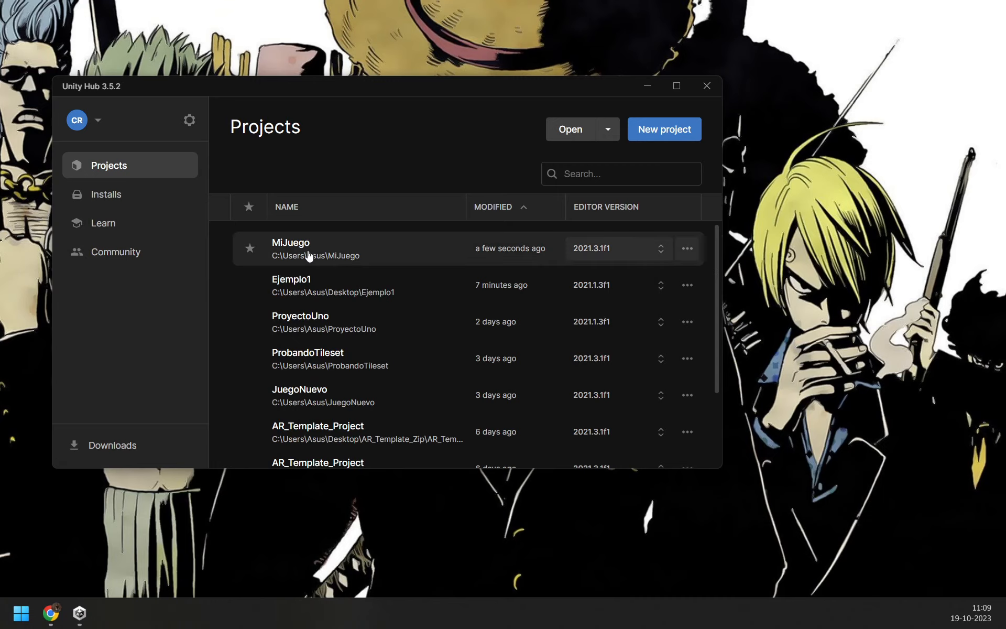
pyautogui.click(309, 255)
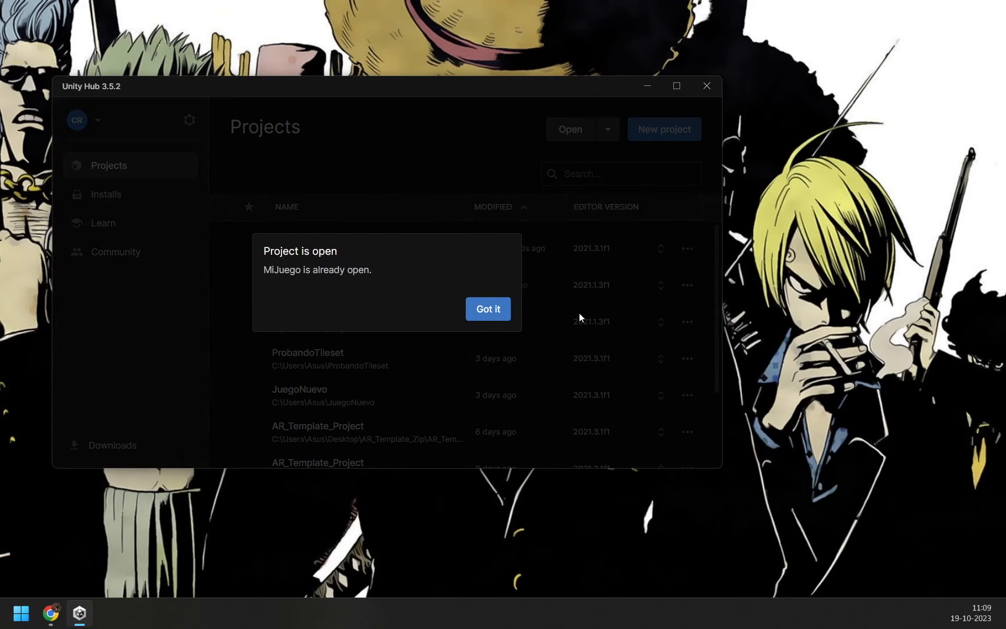
pyautogui.click(494, 317)
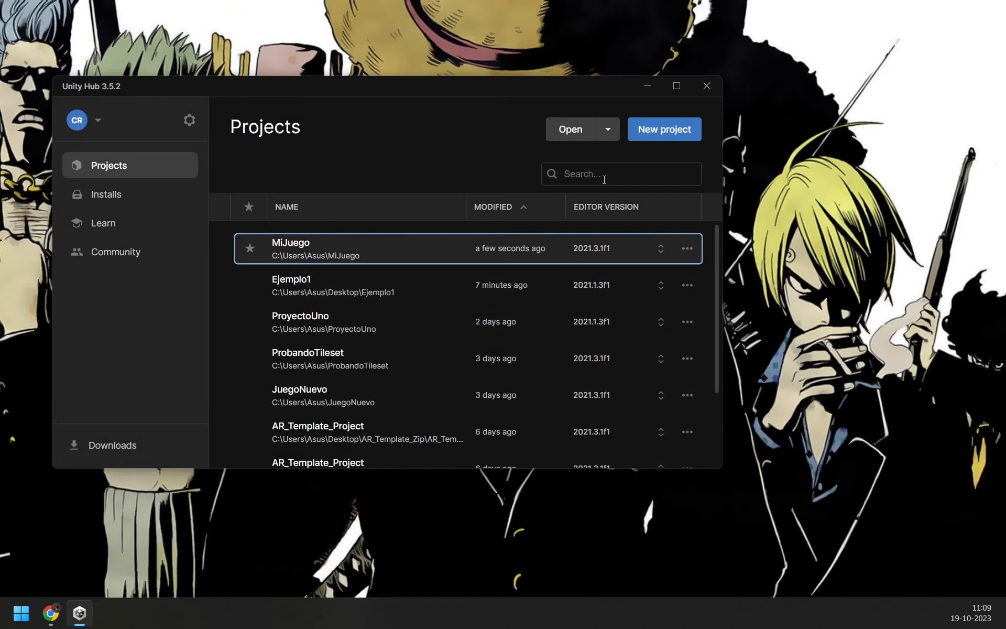
pyautogui.click(676, 85)
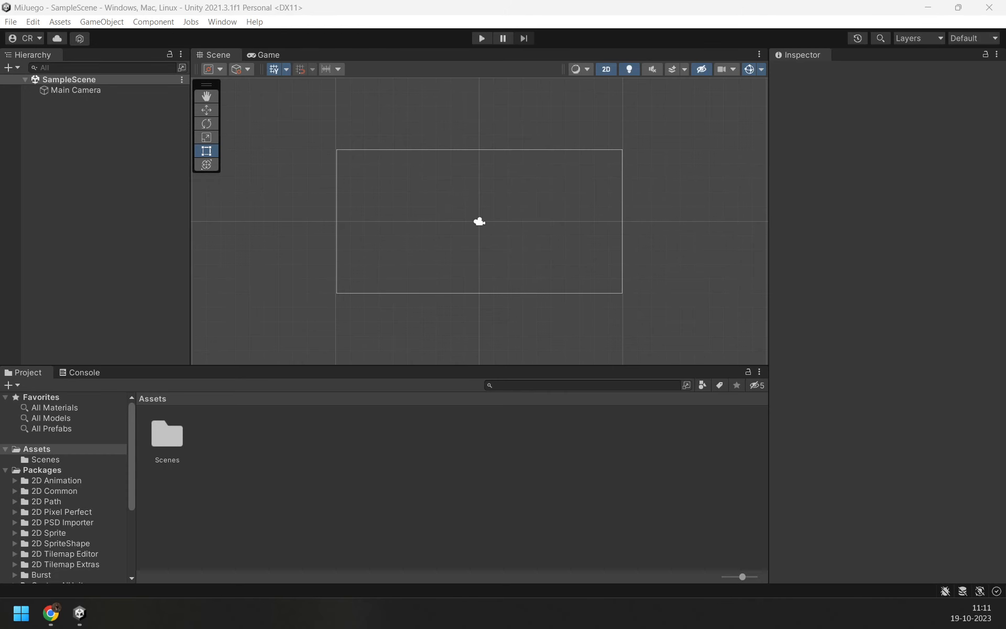
# Step: Return to the Sunny Land store page in the browser and examine its remaining preview images of enemies, items and tiles
pyautogui.moveTo(0, 120); pyautogui.dragTo(332, 4)
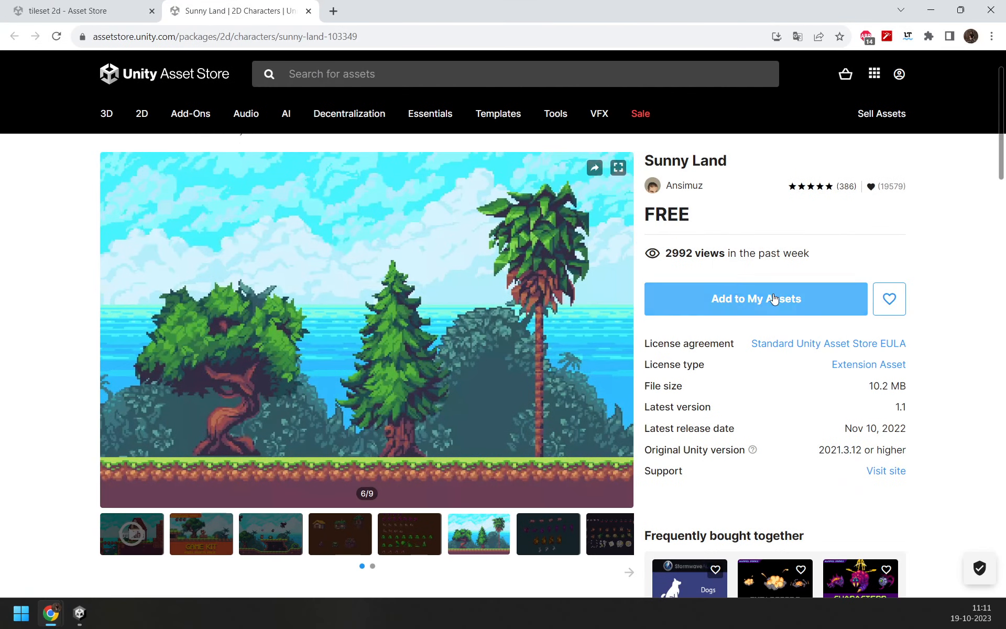
pyautogui.scroll(-5, 325, 319)
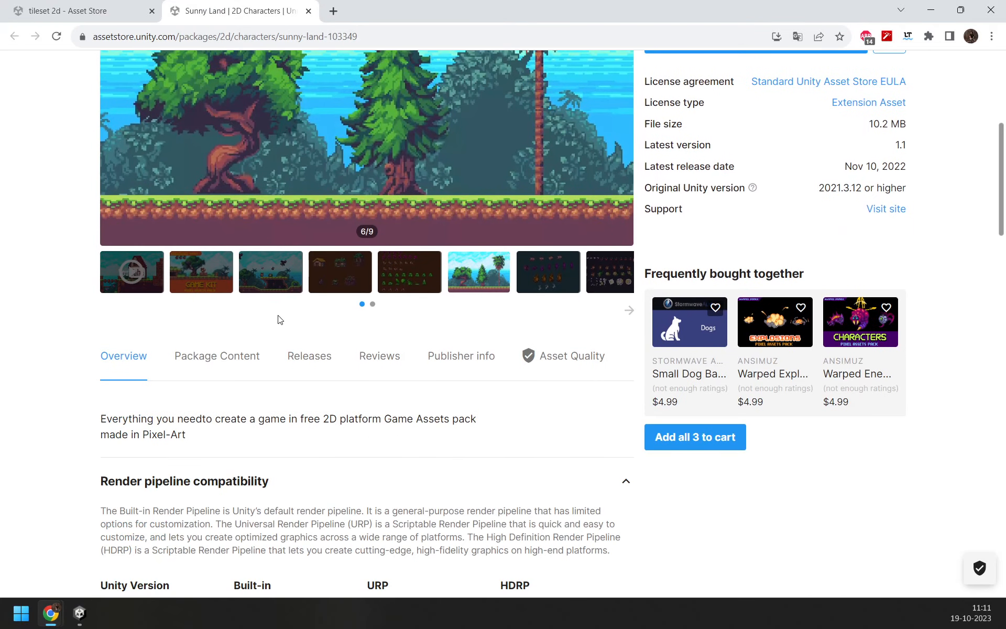
pyautogui.scroll(3, 406, 328)
pyautogui.click(622, 197)
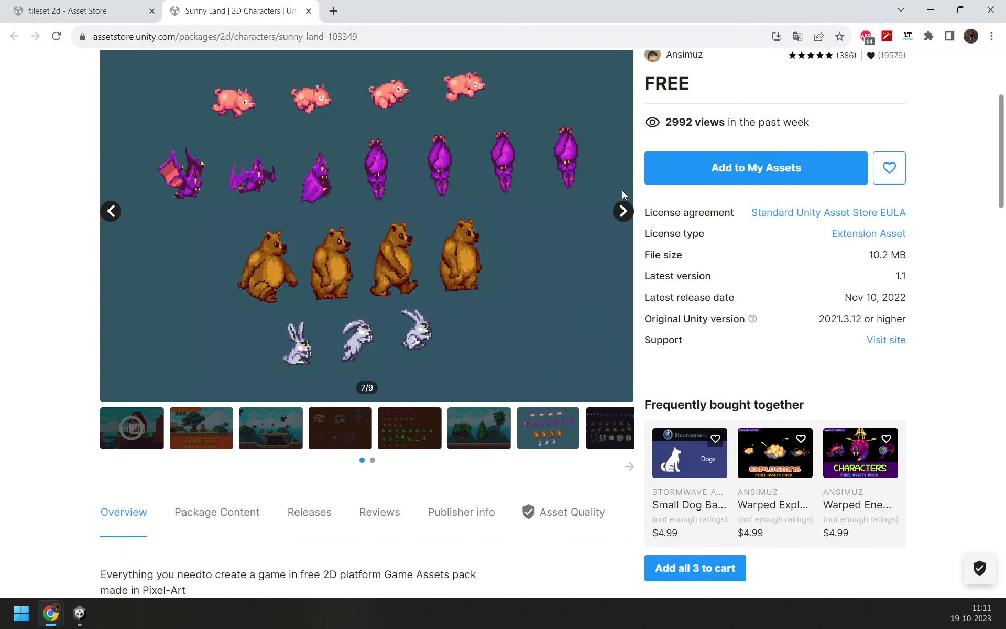
pyautogui.click(623, 206)
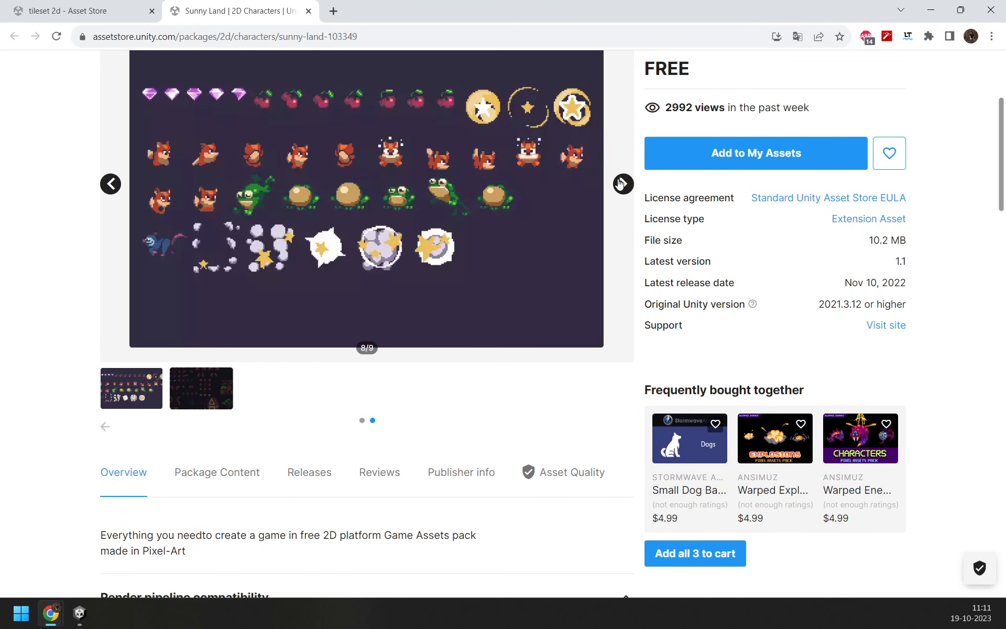
pyautogui.click(622, 195)
pyautogui.scroll(4, 684, 236)
pyautogui.scroll(-1, 750, 336)
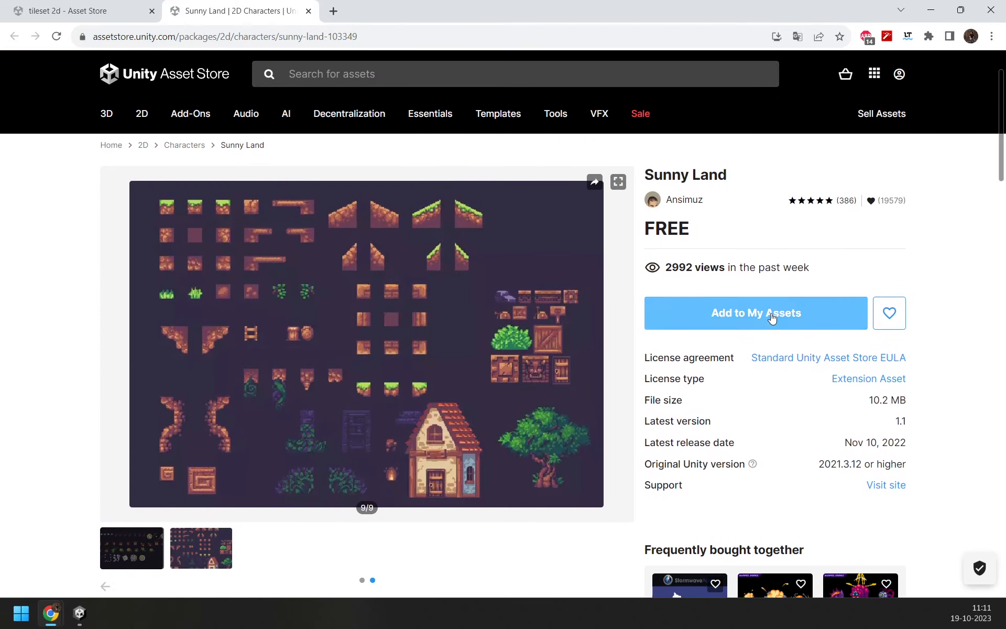
# Step: Add Sunny Land to My Assets, signing in to the Unity ID with the saved email and password
pyautogui.click(771, 316)
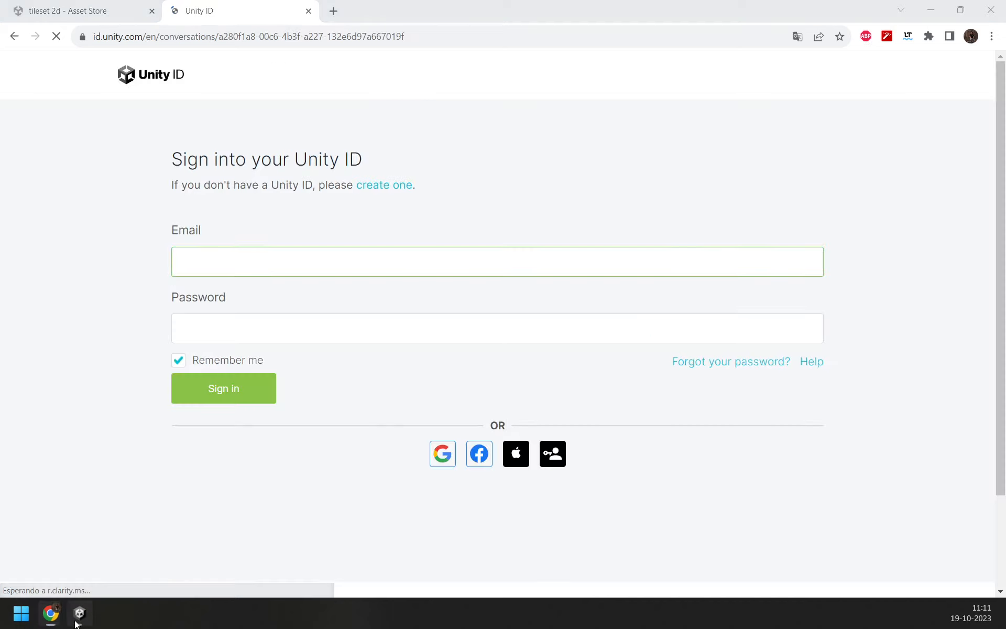
pyautogui.click(78, 614)
pyautogui.click(91, 616)
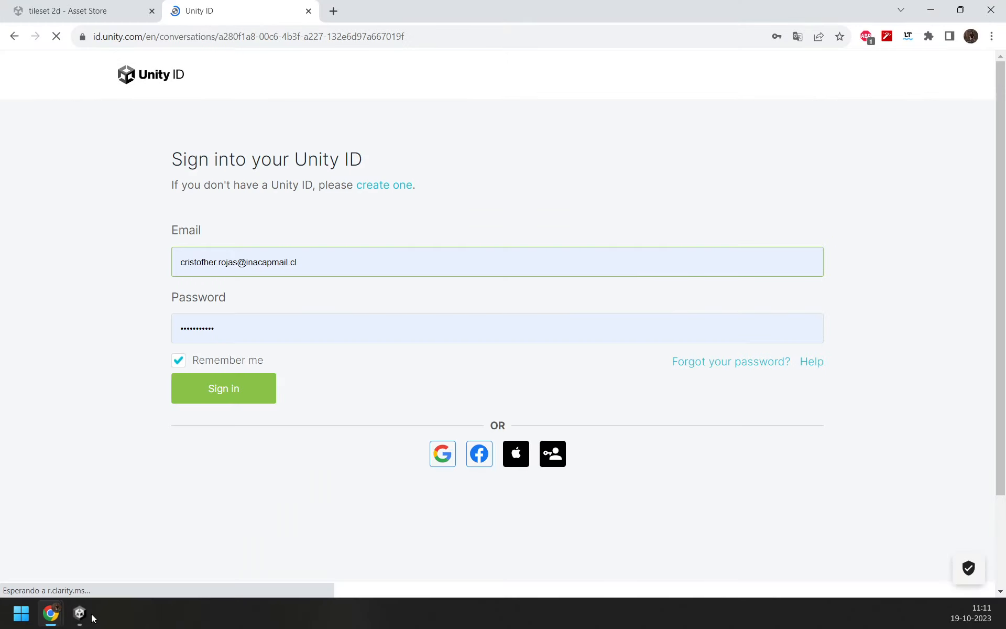
pyautogui.click(252, 402)
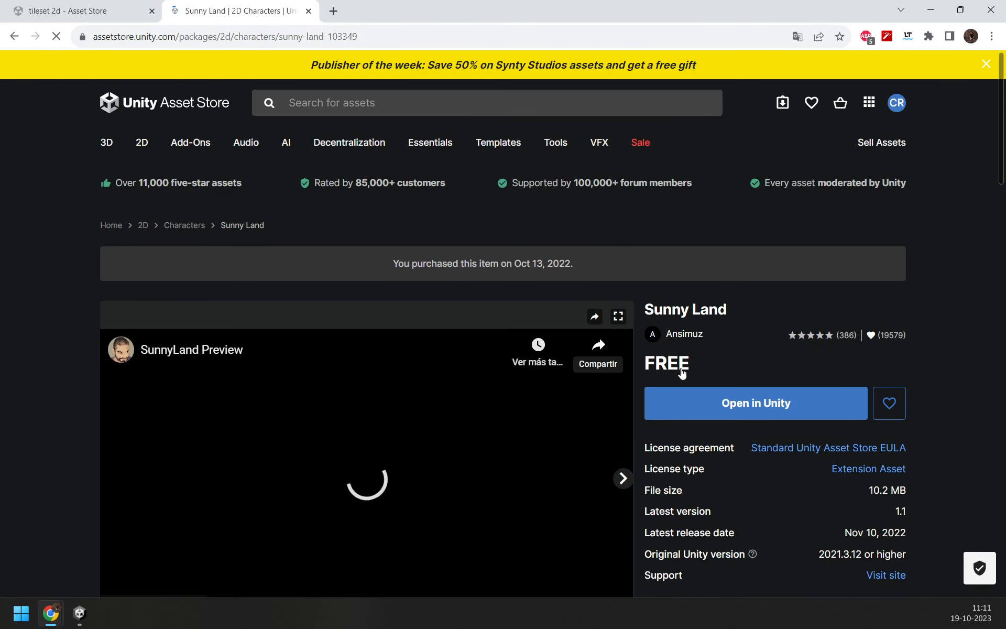
# Step: Open the Sunny Land asset in Unity, allow the browser to launch Unity Editor, and switch to the MiJuego editor
pyautogui.click(745, 474)
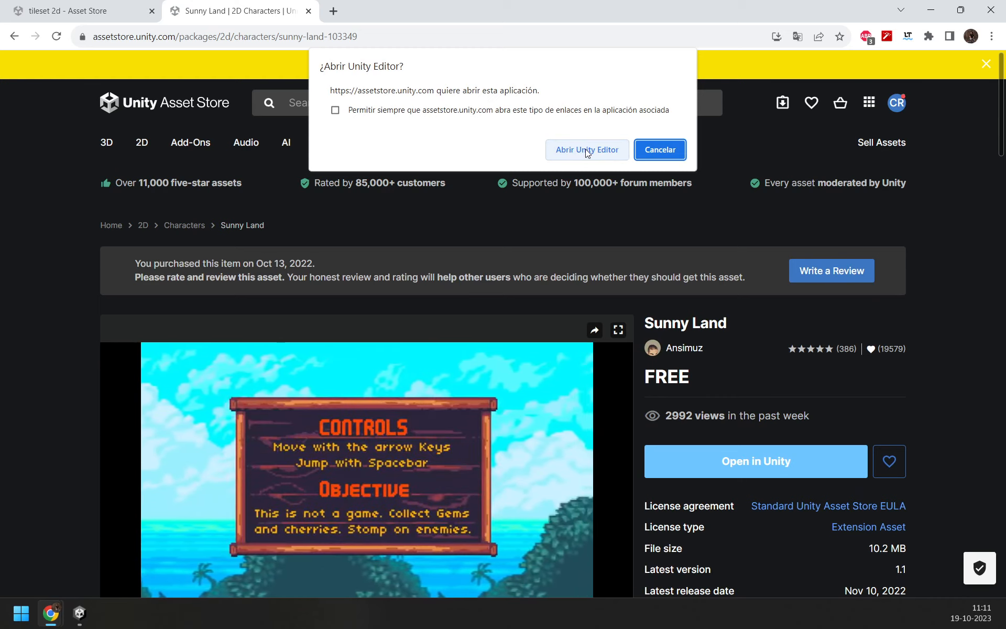
pyautogui.click(612, 153)
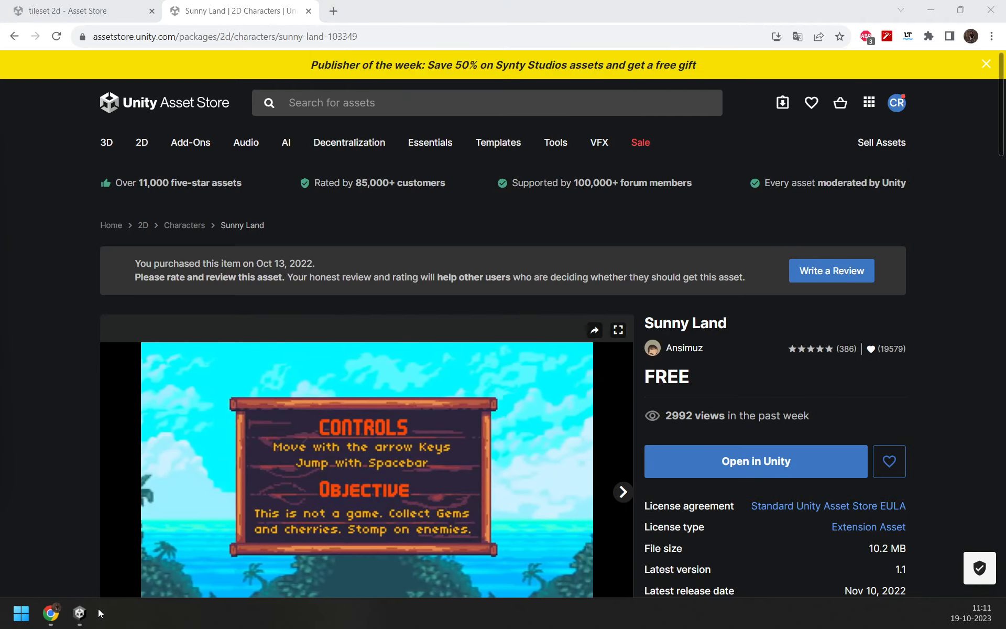
pyautogui.click(84, 616)
pyautogui.click(83, 615)
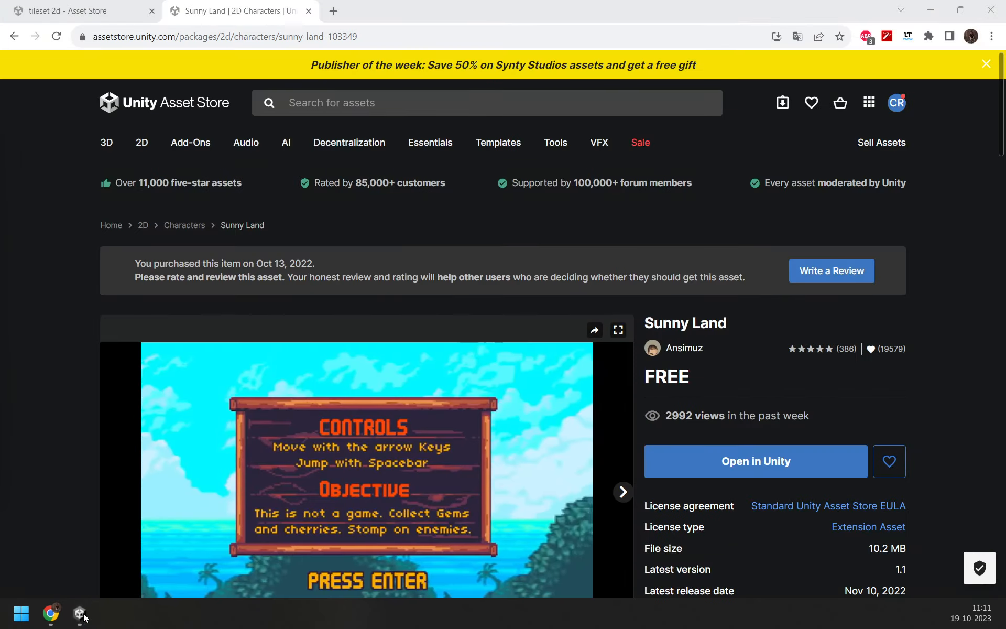
pyautogui.click(83, 615)
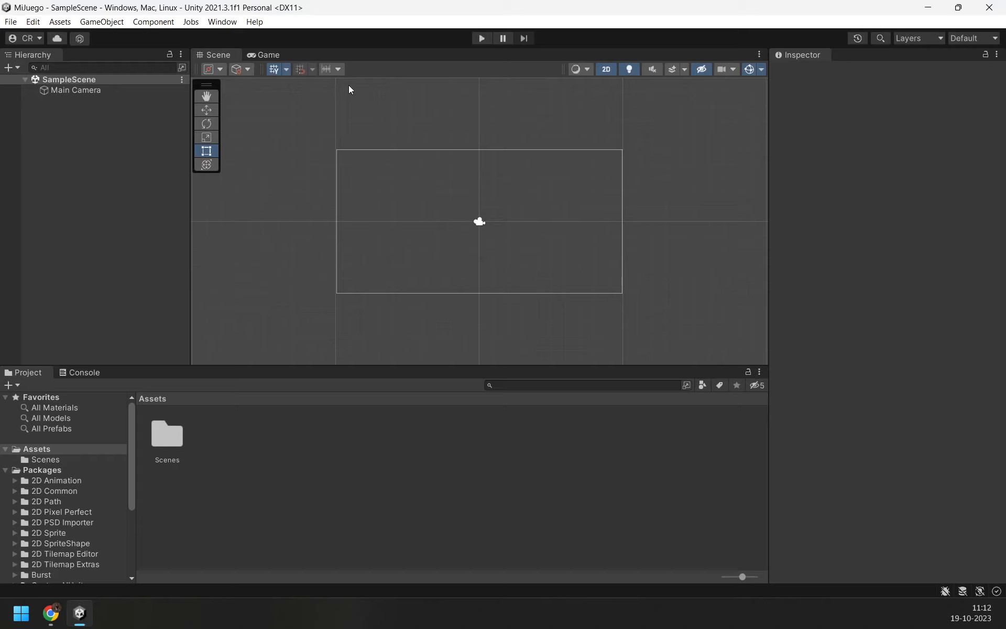
# Step: Open the Package Manager and show the packages in My Assets
pyautogui.click(222, 22)
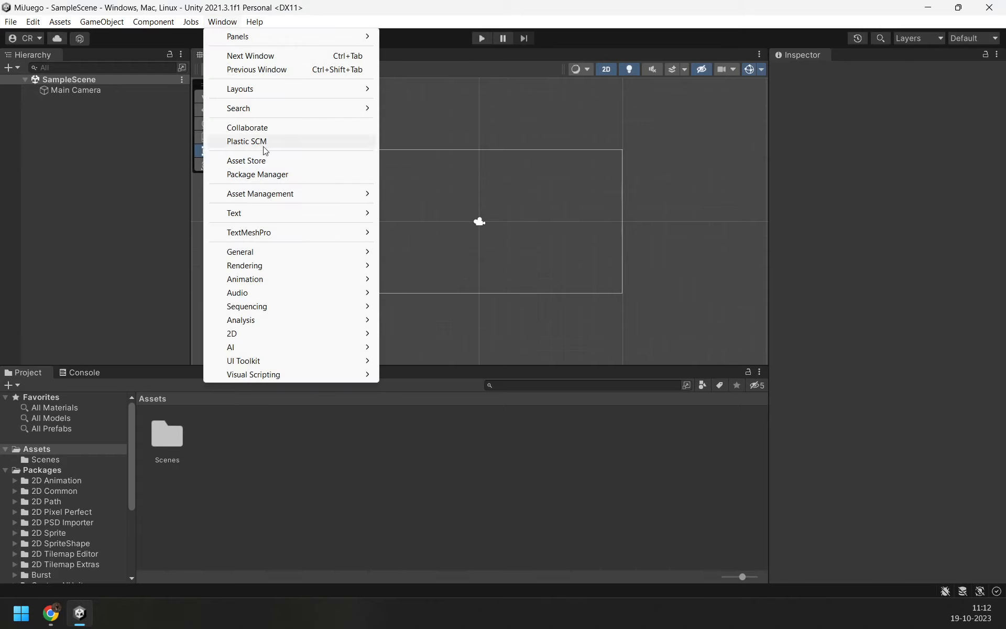
pyautogui.click(264, 173)
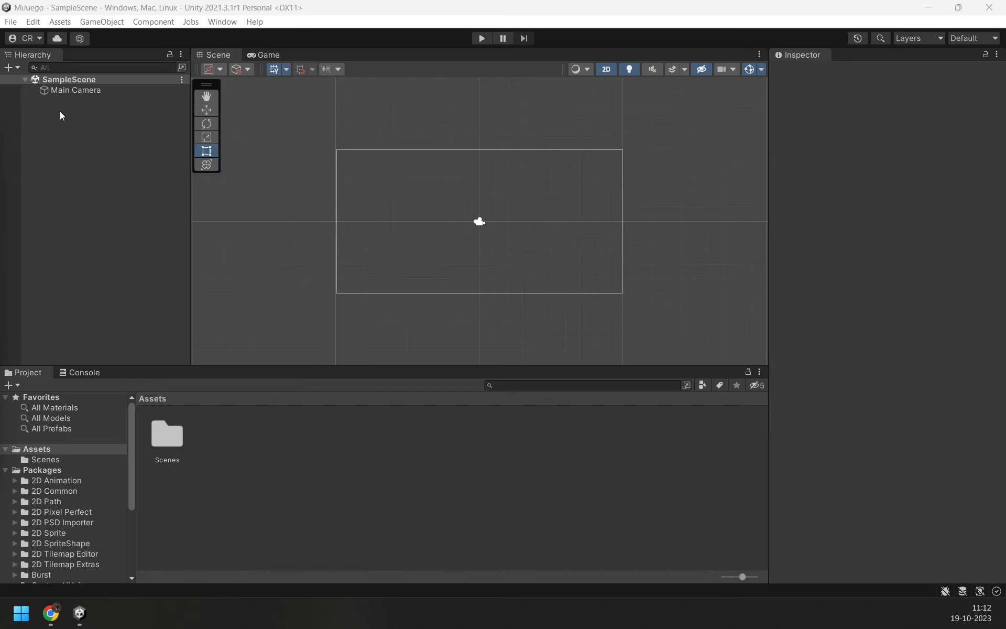
pyautogui.moveTo(408, 140); pyautogui.dragTo(467, 133)
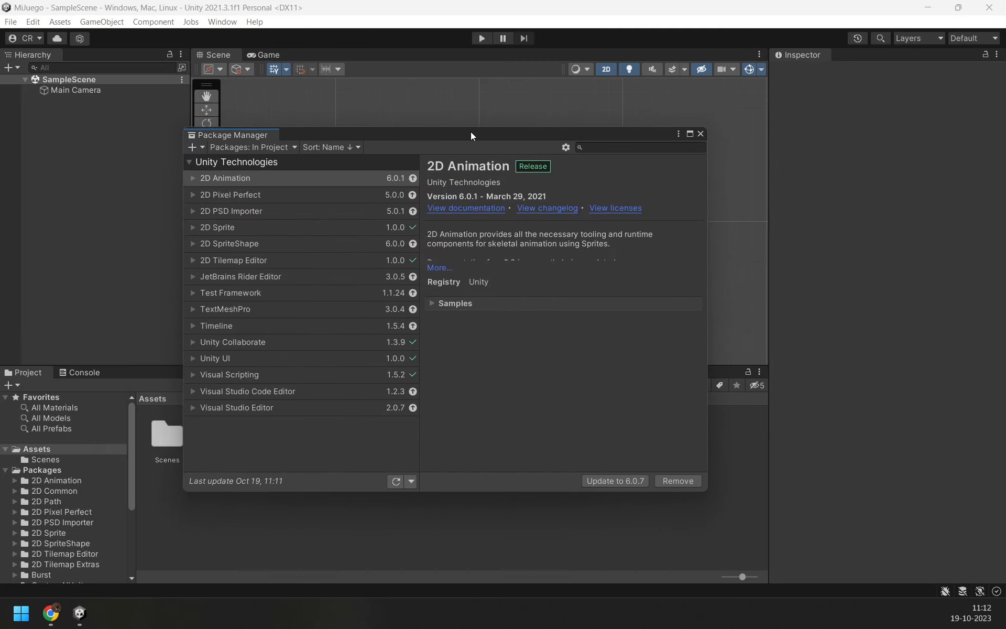
pyautogui.click(237, 145)
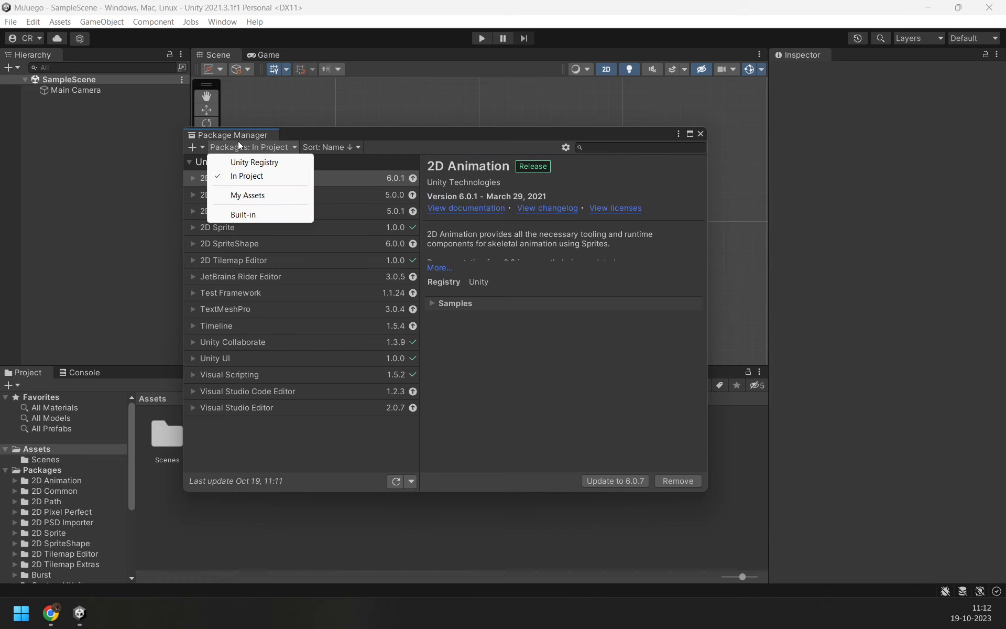
pyautogui.click(259, 195)
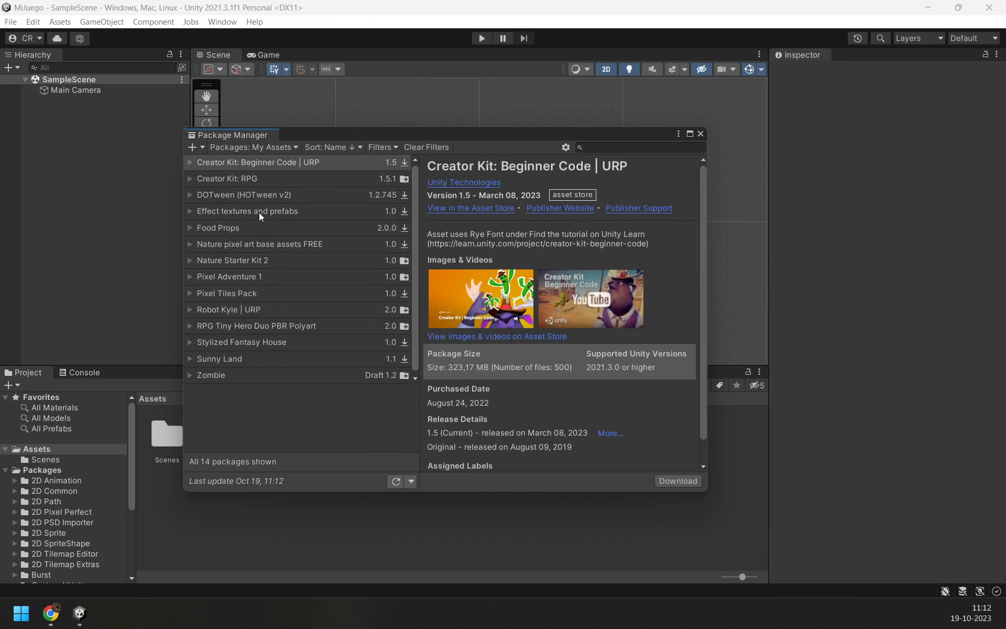
# Step: Go through the My Assets packages from Creator Kit: RPG to Sunny Land, and download Sunny Land
pyautogui.click(251, 178)
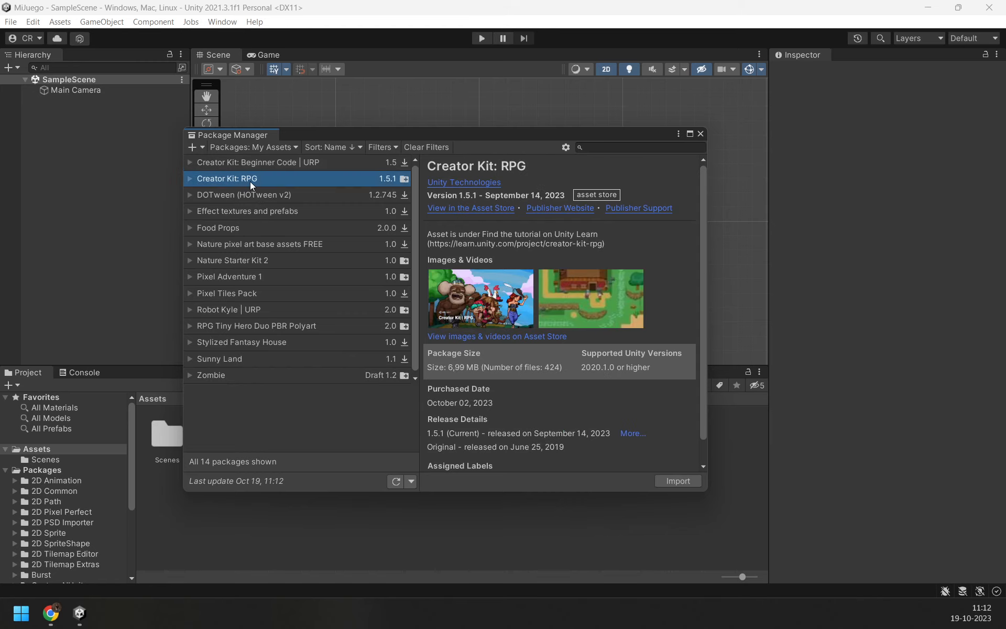
pyautogui.press('Down')
pyautogui.press('Down')
pyautogui.press('Down')
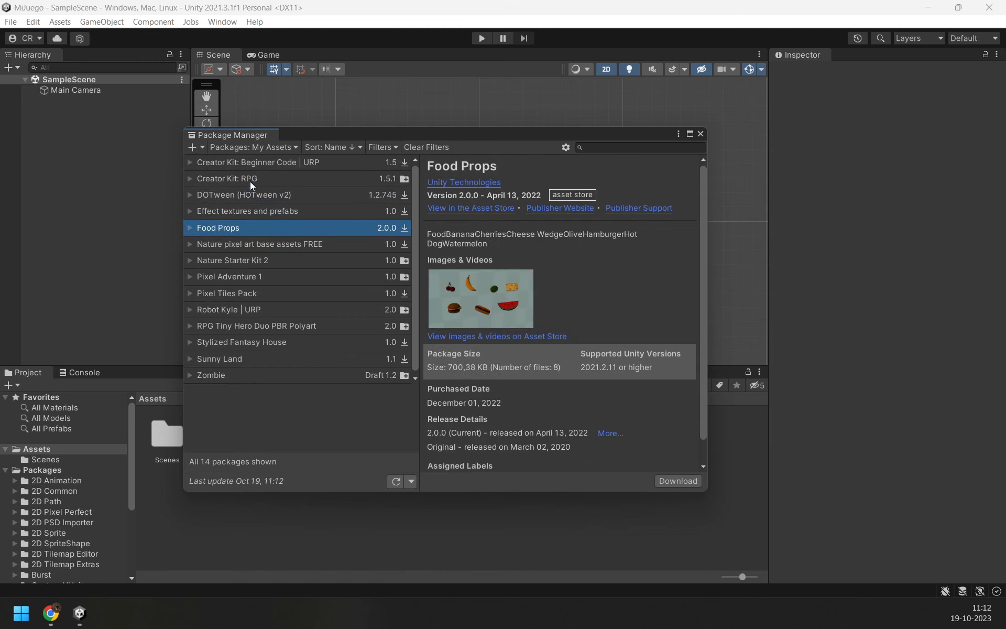
pyautogui.press('Down')
pyautogui.press('Down')
pyautogui.press('Down')
pyautogui.press('Down')
pyautogui.press('Down')
pyautogui.press('Down')
pyautogui.press('Down')
pyautogui.press('Down')
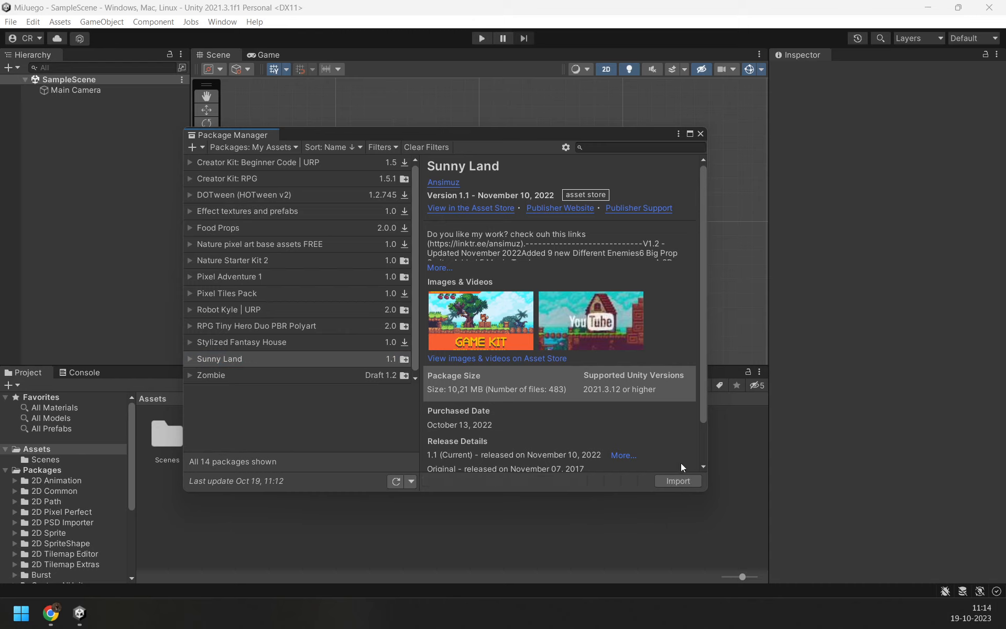
# Step: Import the Sunny Land package into the project with all of its files included
pyautogui.click(684, 480)
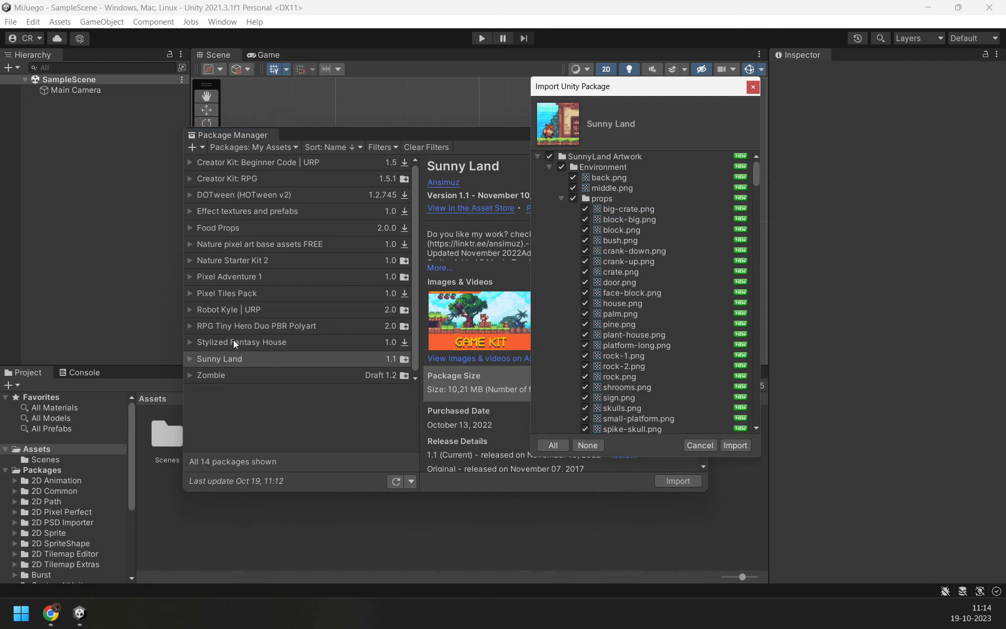
pyautogui.scroll(-15, 630, 216)
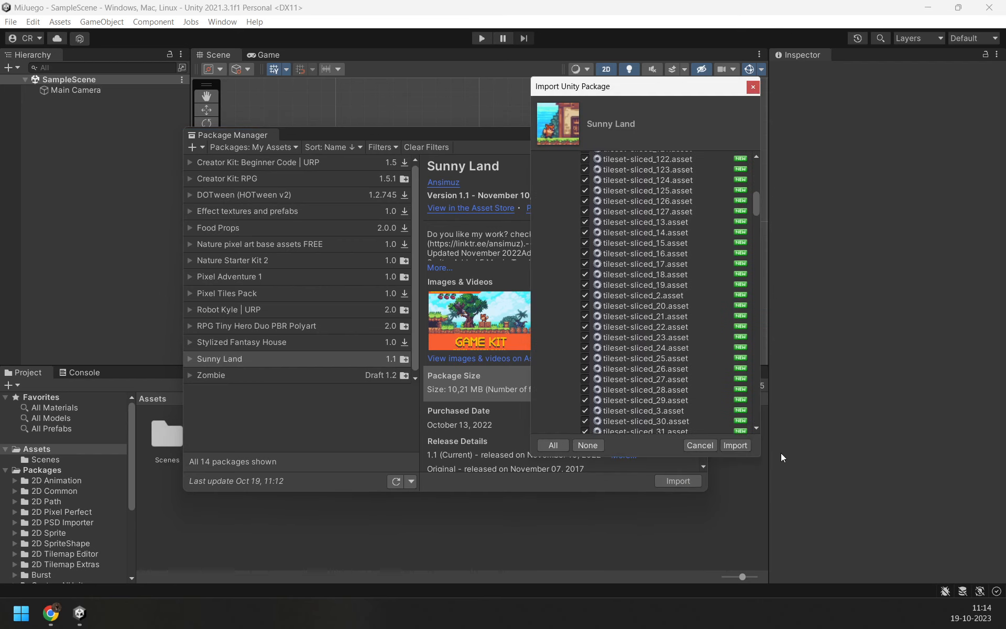
pyautogui.click(735, 448)
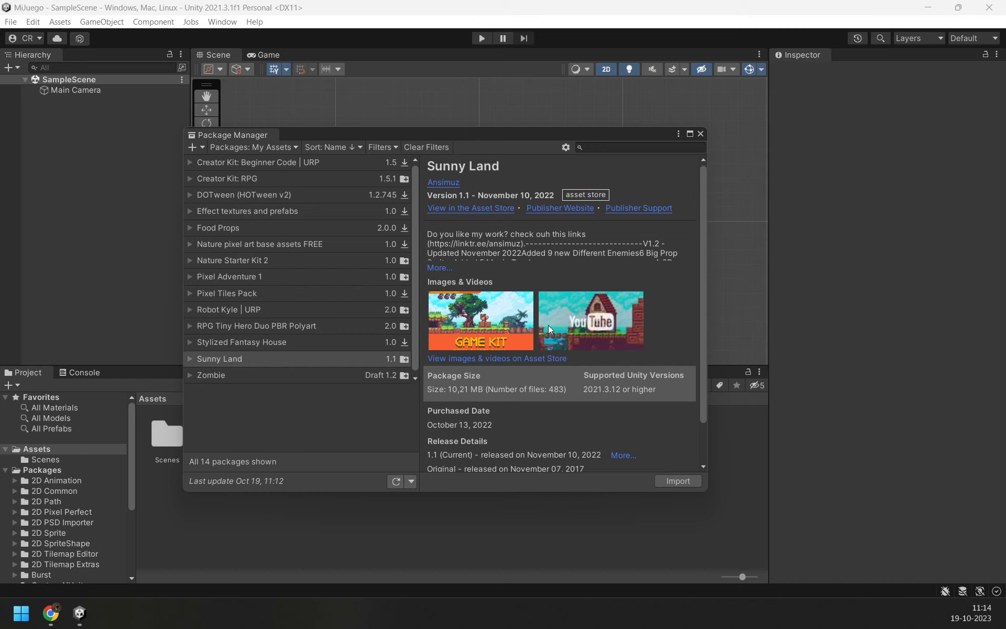
# Step: Try to import Sunny Land again, and close the Package Manager and the import dialog
pyautogui.click(690, 484)
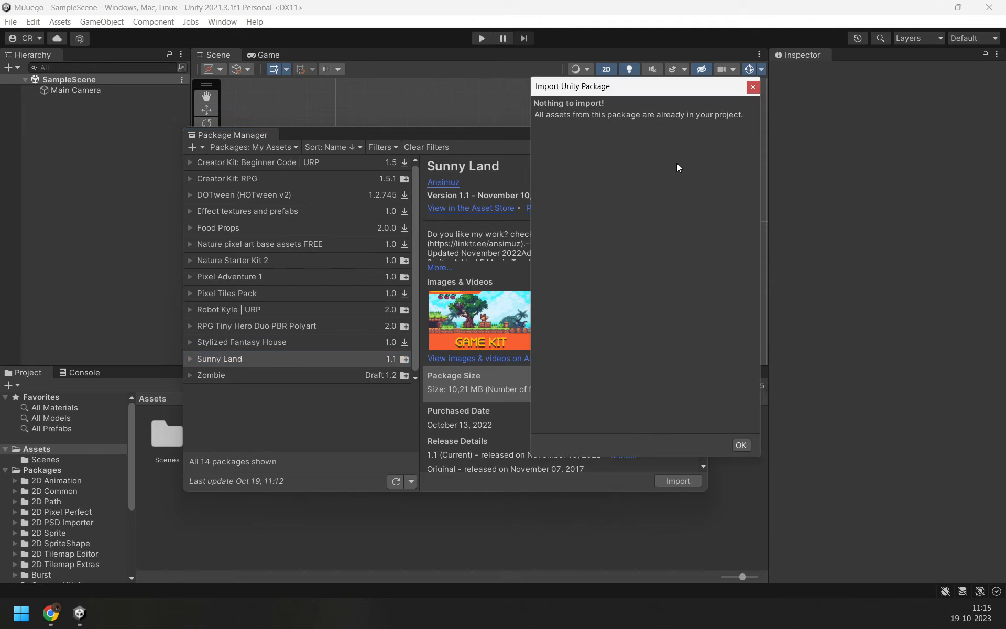
pyautogui.click(460, 141)
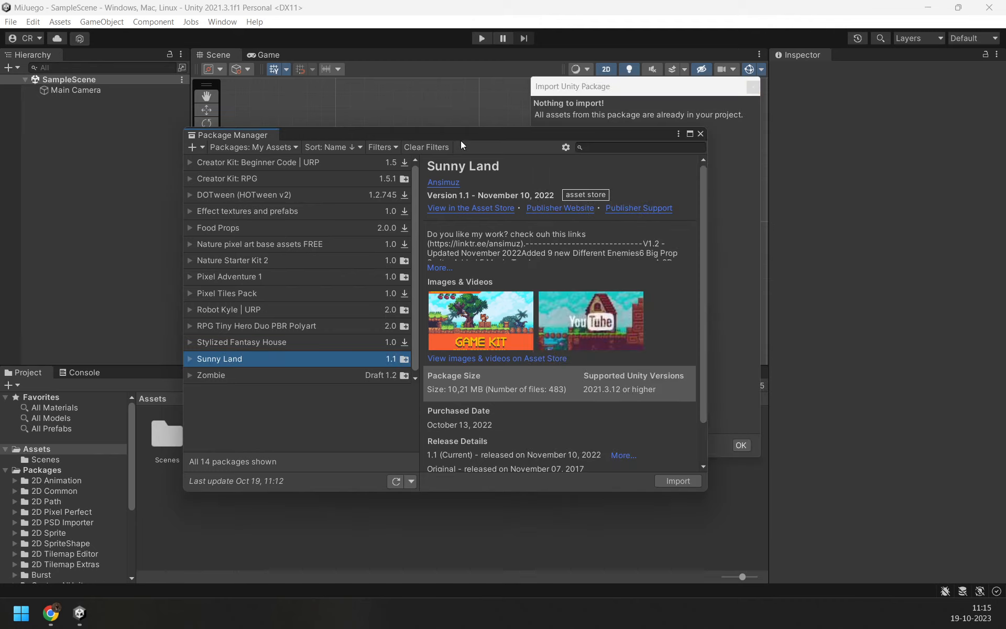
pyautogui.click(700, 133)
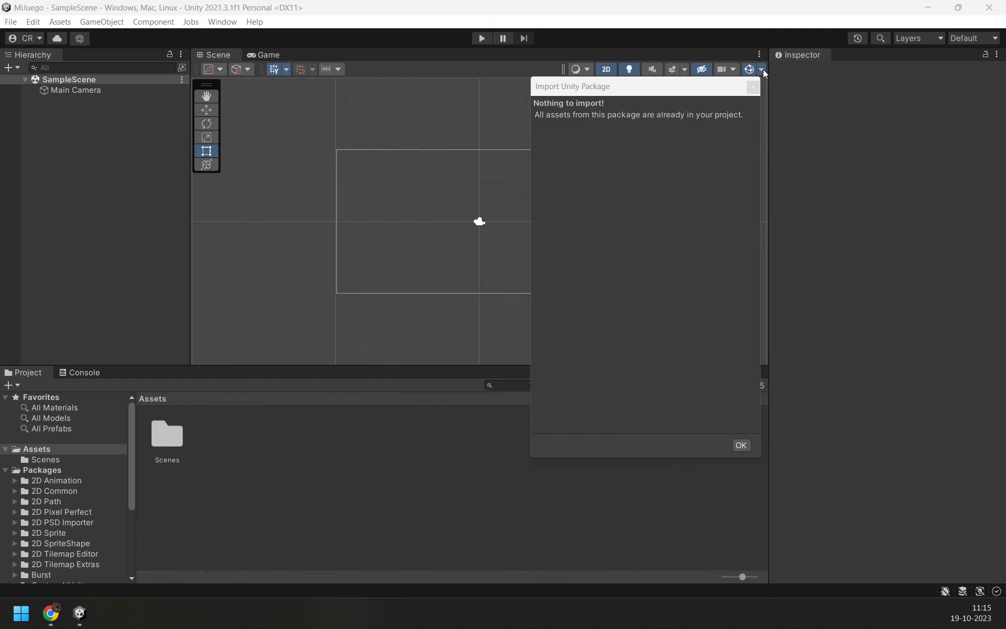
pyautogui.click(742, 445)
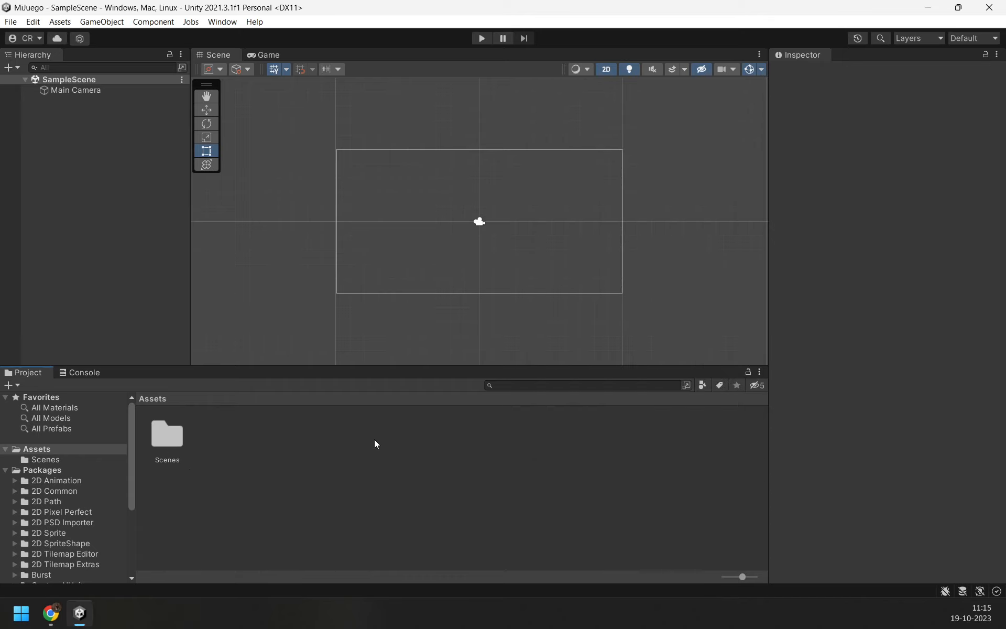
# Step: Look inside the project's Scenes folder and return to Assets, opening and closing the Package Manager in between
pyautogui.doubleClick(175, 429)
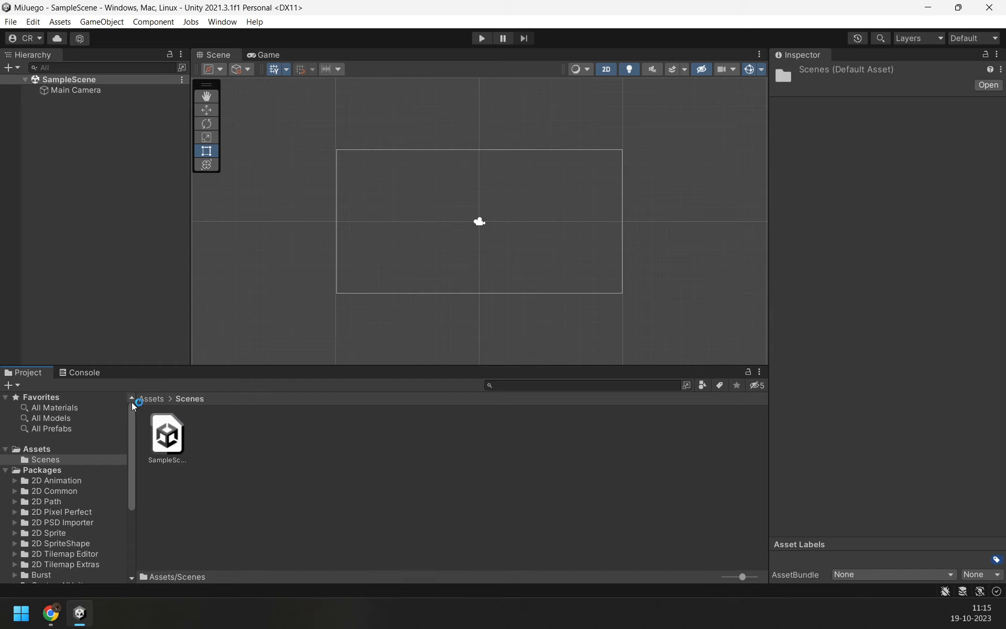
pyautogui.click(151, 398)
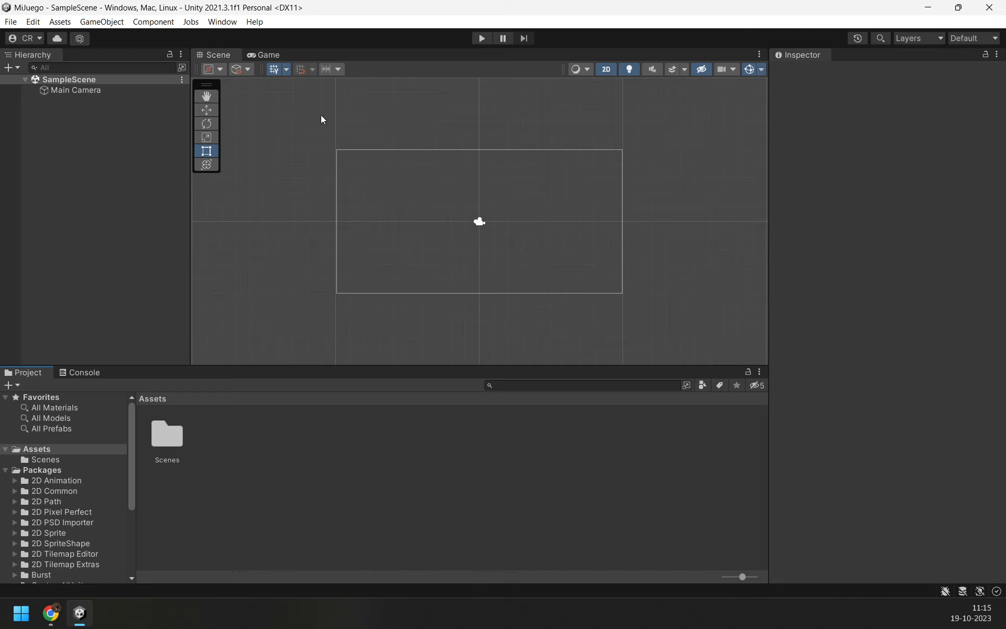
pyautogui.click(233, 21)
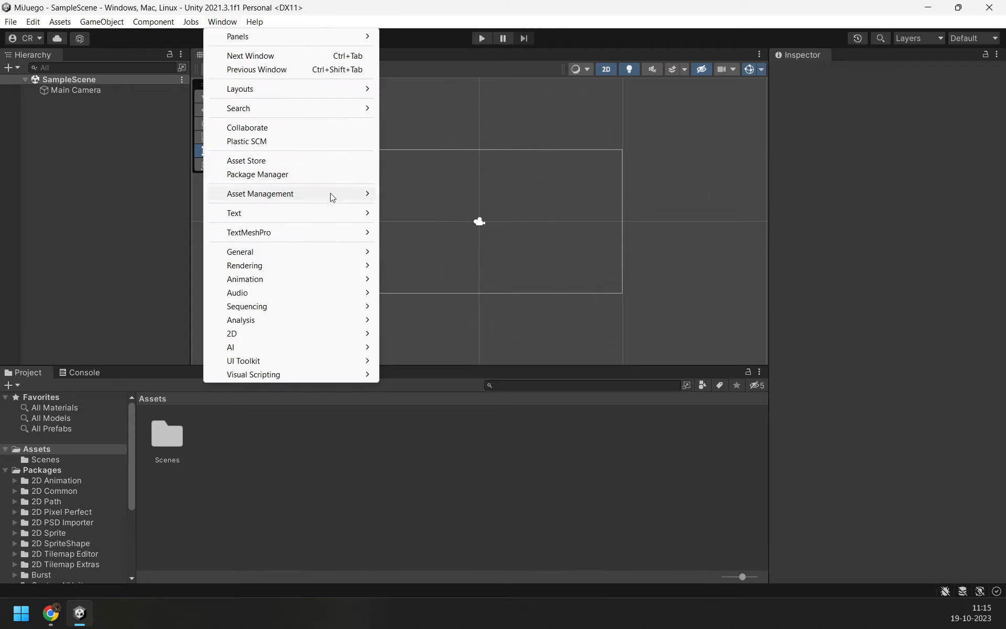
pyautogui.click(320, 175)
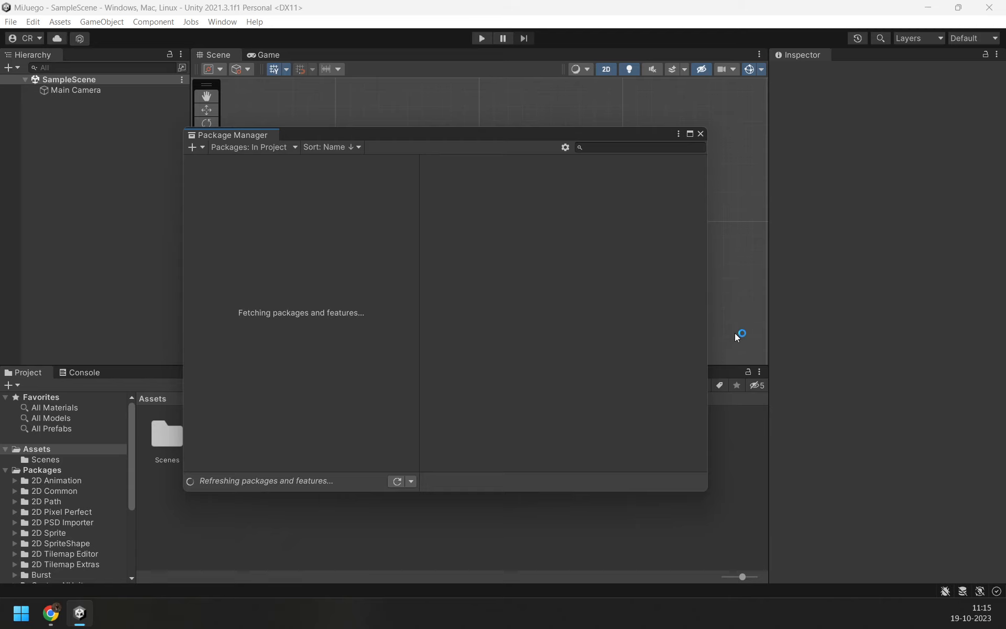
pyautogui.click(700, 134)
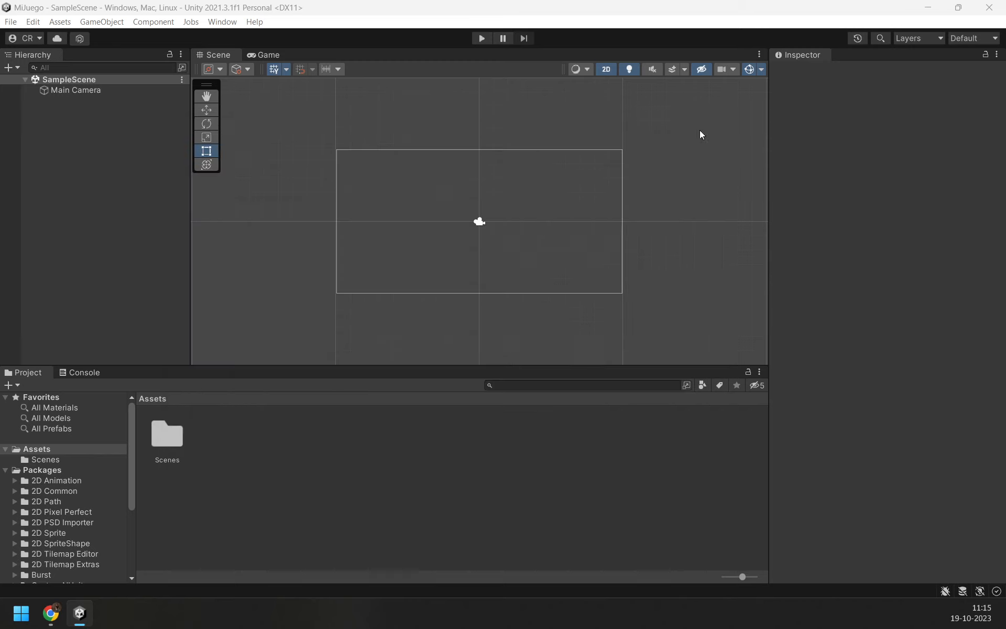
pyautogui.doubleClick(171, 435)
pyautogui.click(151, 399)
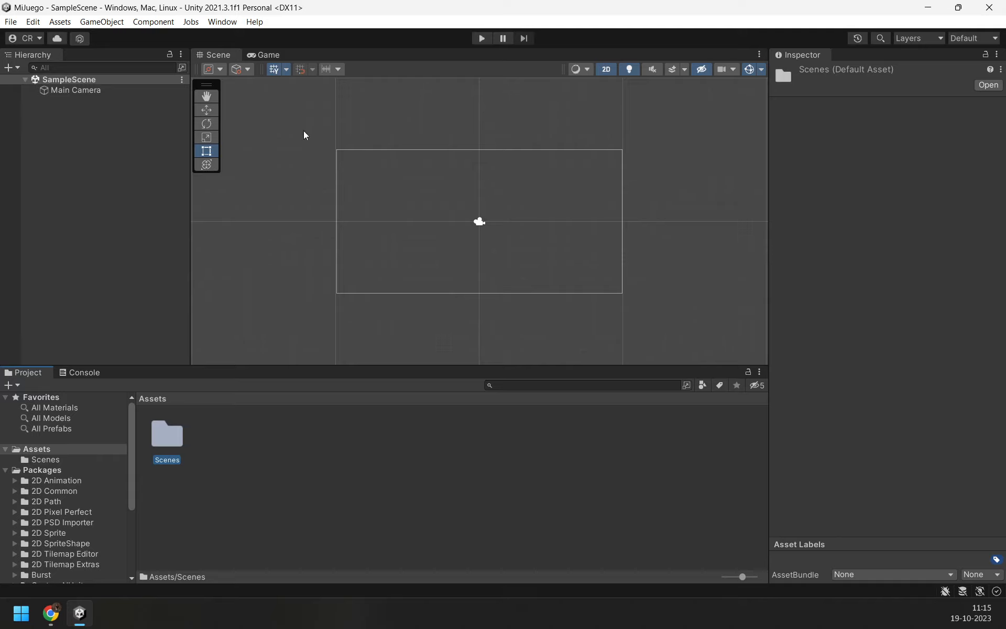
# Step: Open the Package Manager, show the packages in My Assets, and select Sunny Land
pyautogui.click(231, 23)
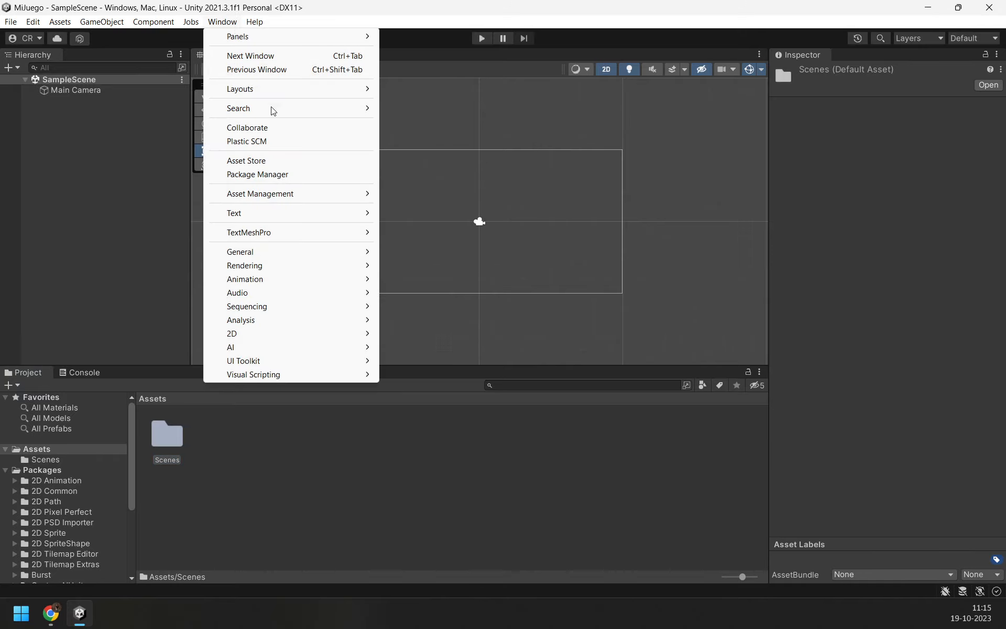
pyautogui.click(287, 175)
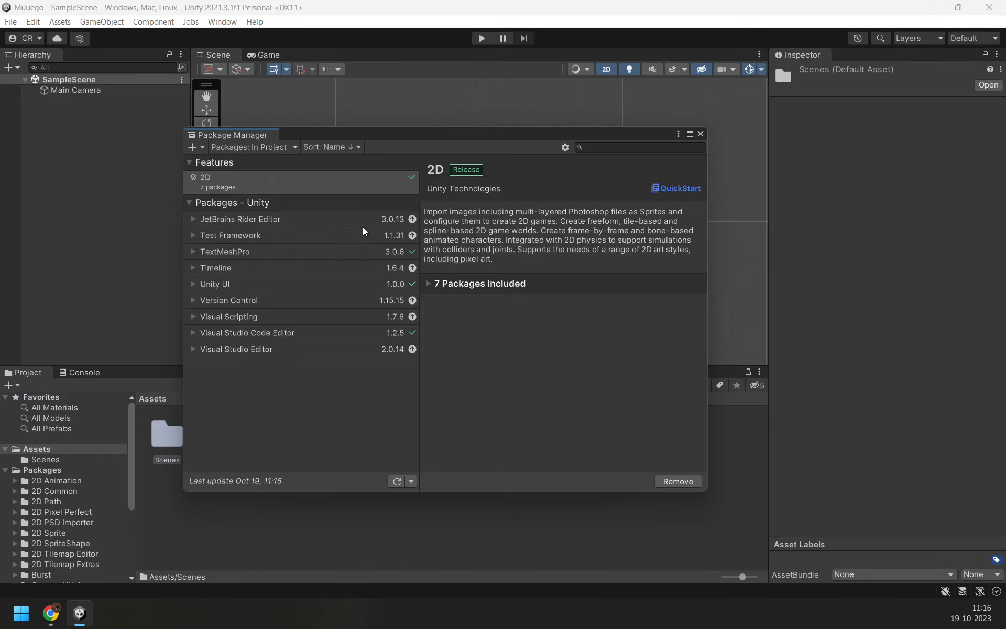
pyautogui.click(243, 148)
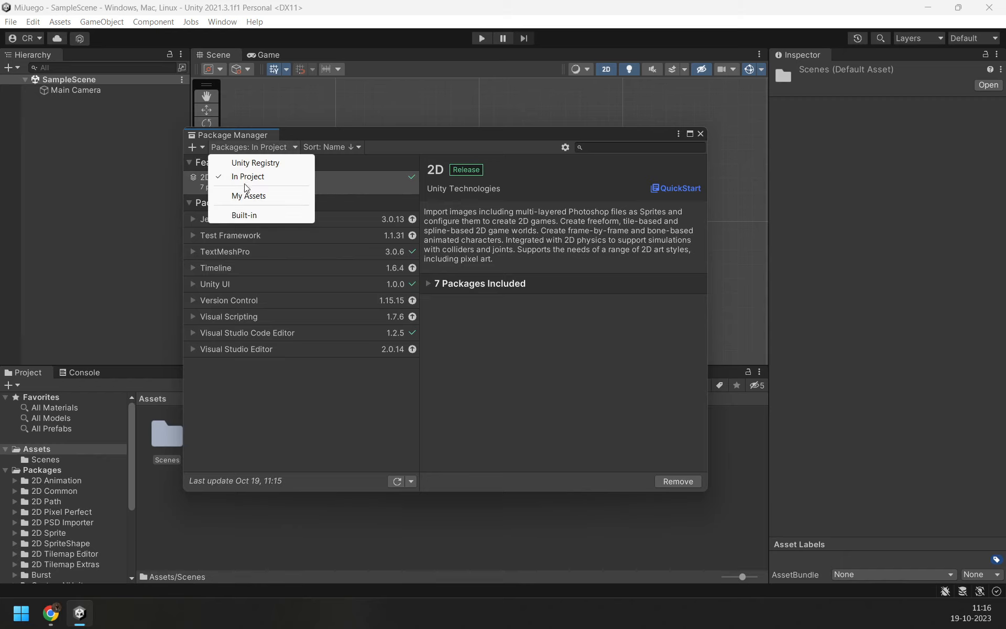
pyautogui.click(246, 195)
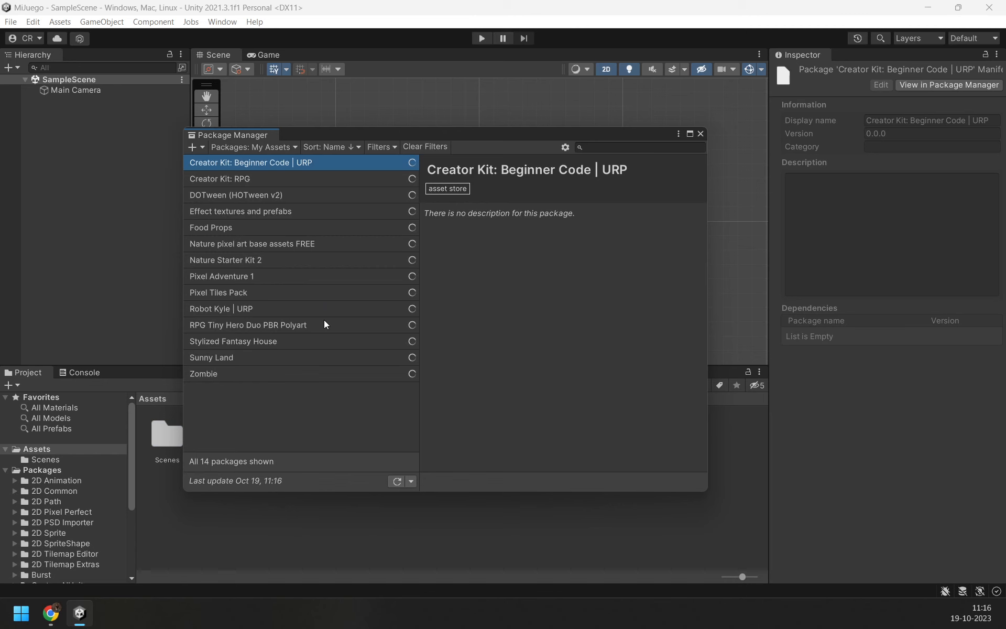
pyautogui.click(237, 369)
pyautogui.click(255, 358)
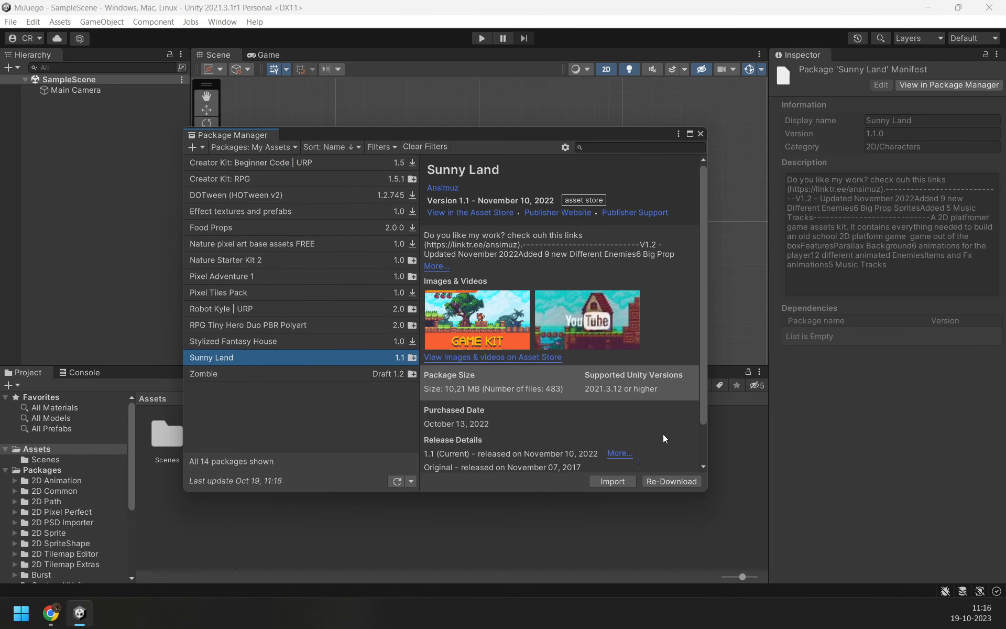
# Step: Import Sunny Land with all of its files included, and move the Package Manager window out of view
pyautogui.click(681, 479)
pyautogui.click(613, 483)
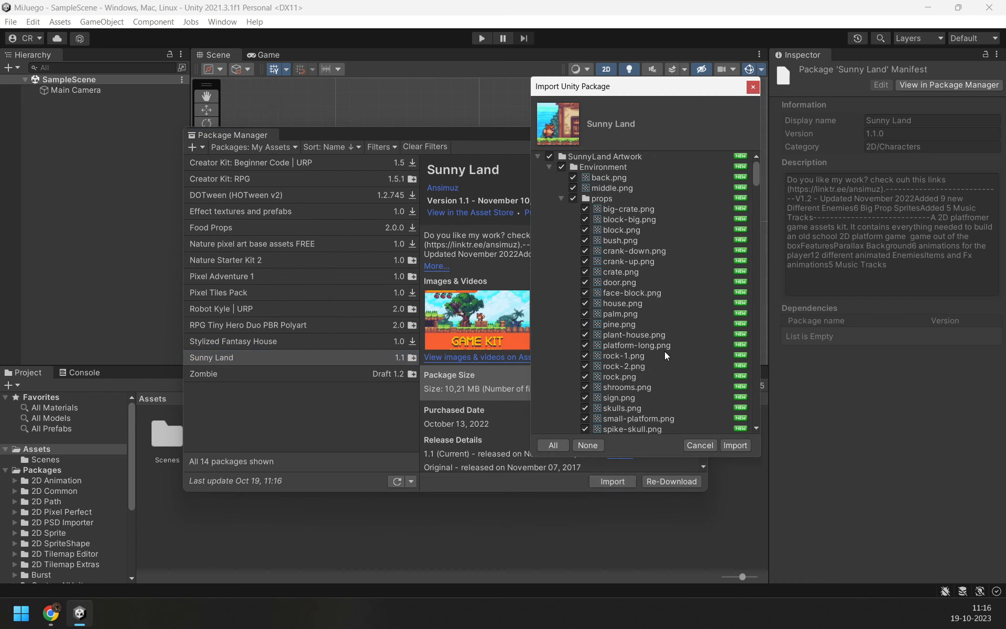
pyautogui.click(735, 445)
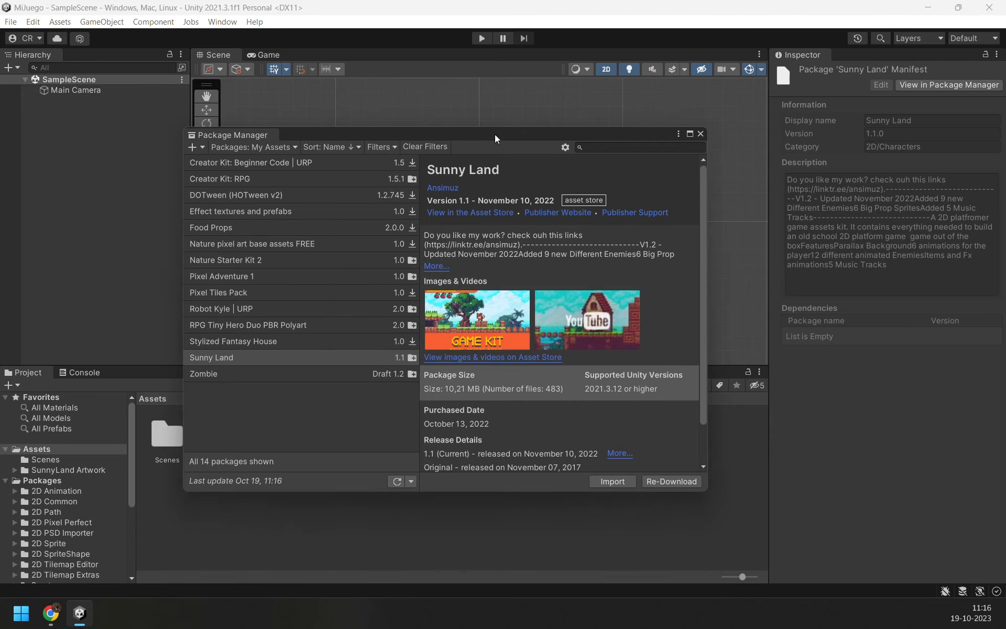
pyautogui.moveTo(495, 134); pyautogui.dragTo(0, 236)
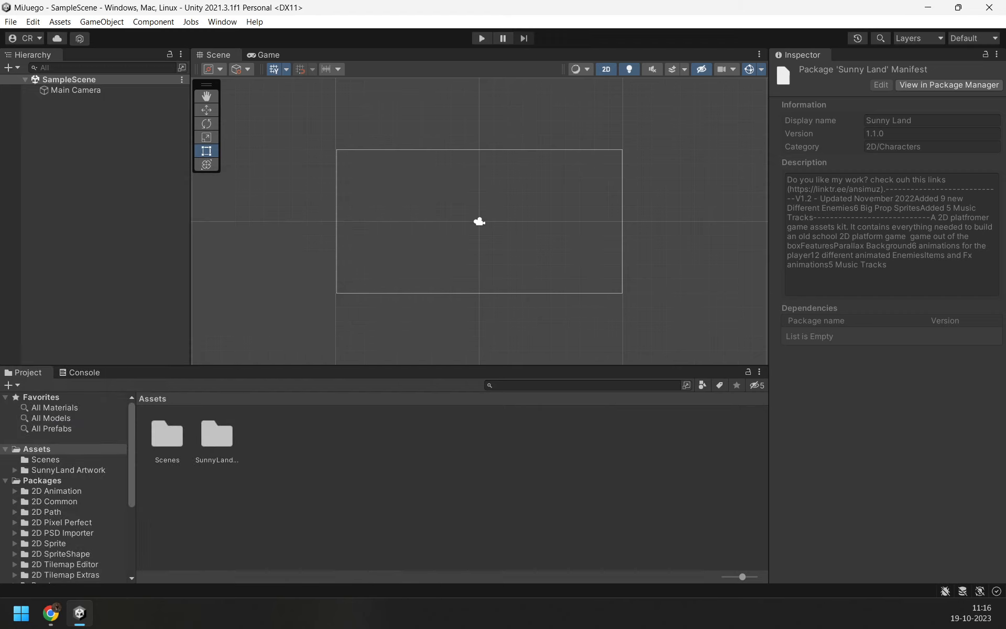
# Step: Open the SunnyLand Artwork folder, enlarge its thumbnails, and go through Environment into the Tileset folder
pyautogui.doubleClick(208, 435)
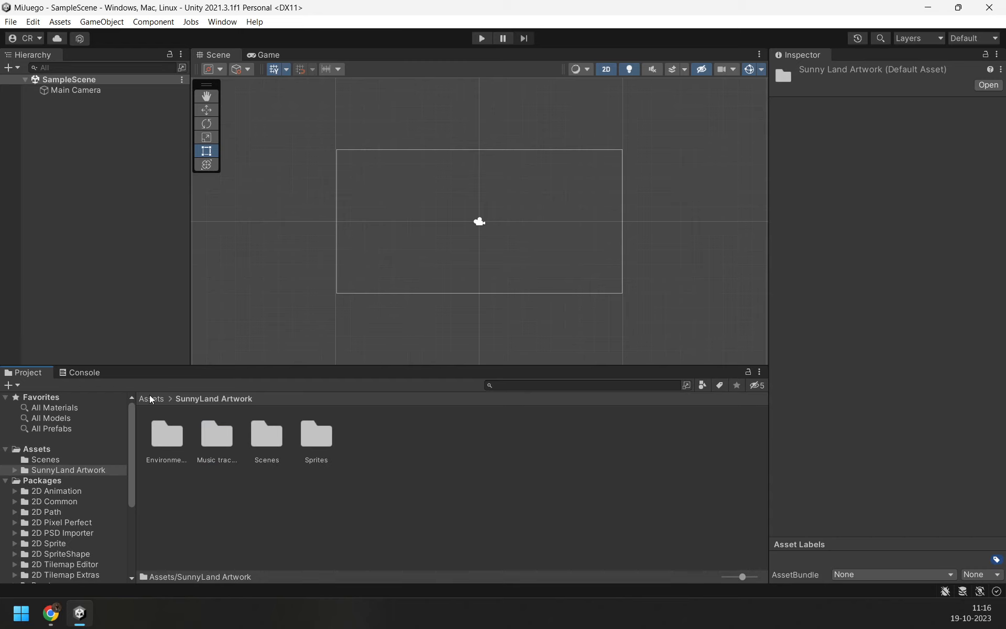
pyautogui.keyDown('ctrl'); pyautogui.scroll(3, 198, 504); pyautogui.keyUp('ctrl')
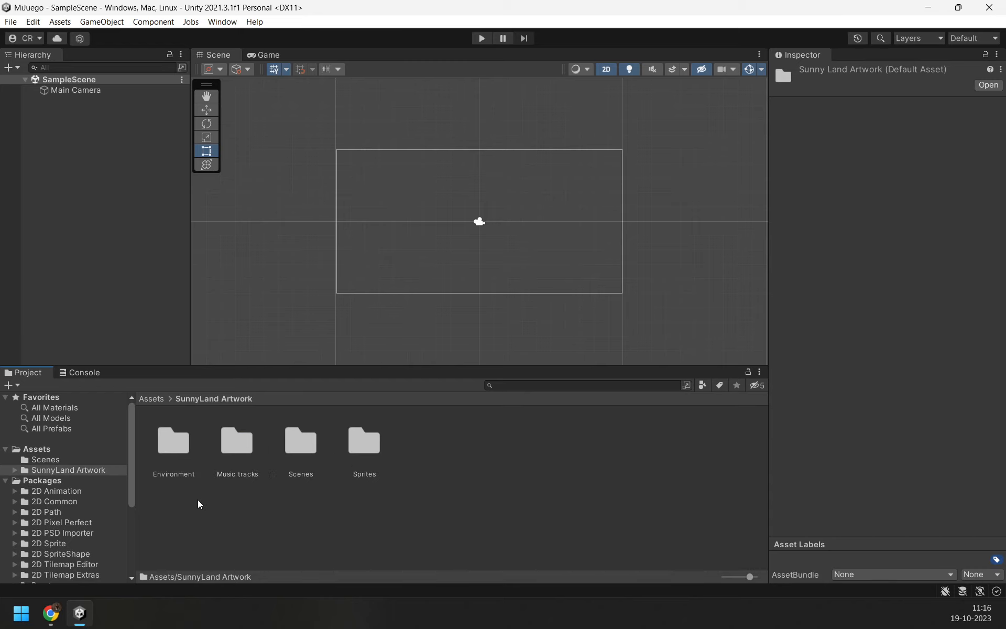
pyautogui.doubleClick(179, 447)
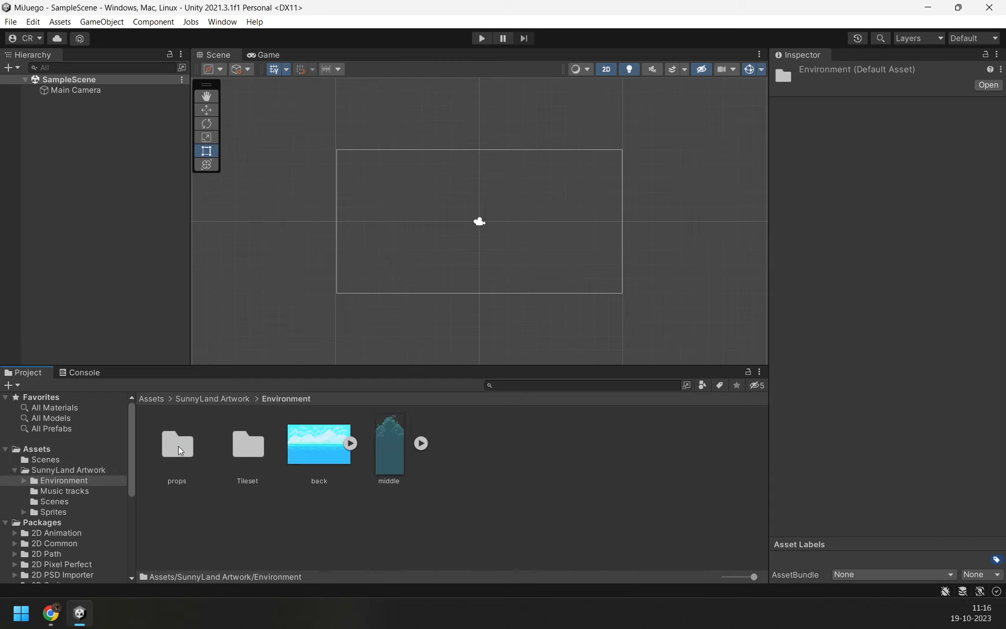
pyautogui.click(335, 447)
pyautogui.click(235, 457)
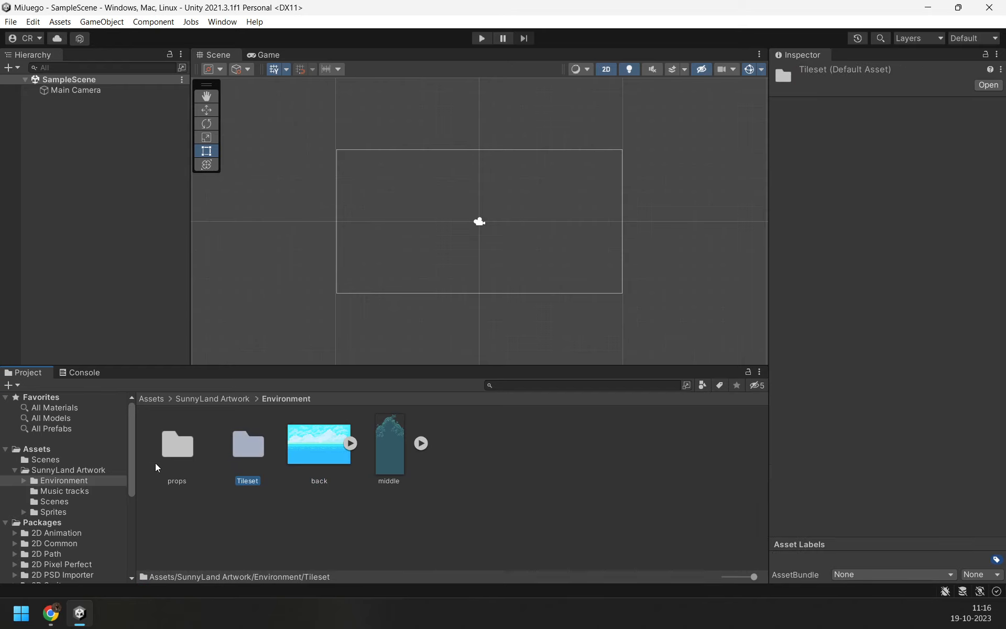
pyautogui.doubleClick(267, 444)
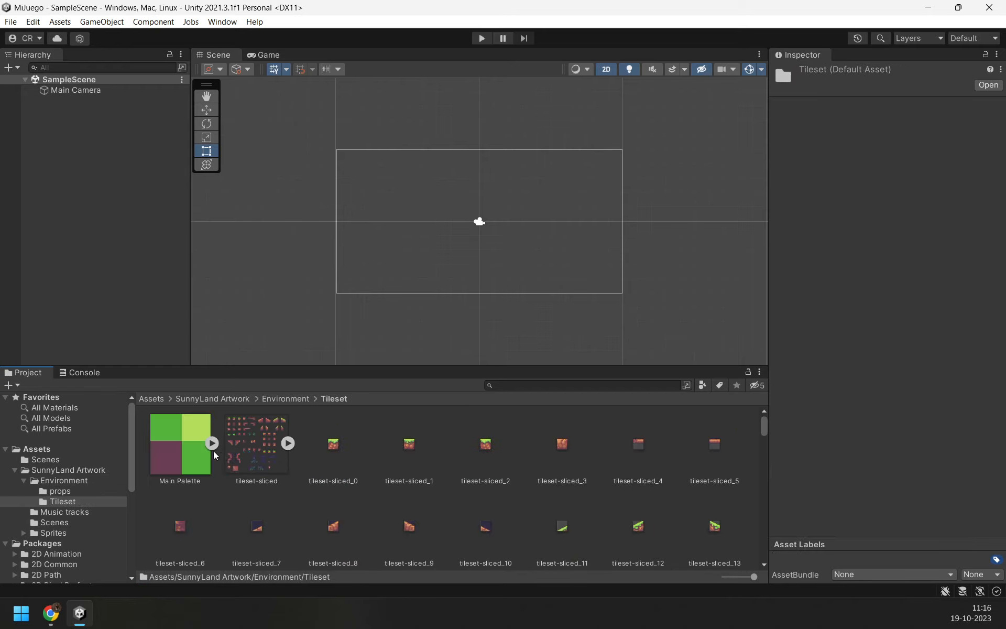
# Step: Look through the tiles in the Tileset folder, inspect tileset-sliced, and return to the SunnyLand Artwork folder
pyautogui.scroll(-5, 308, 443)
pyautogui.scroll(-5, 392, 483)
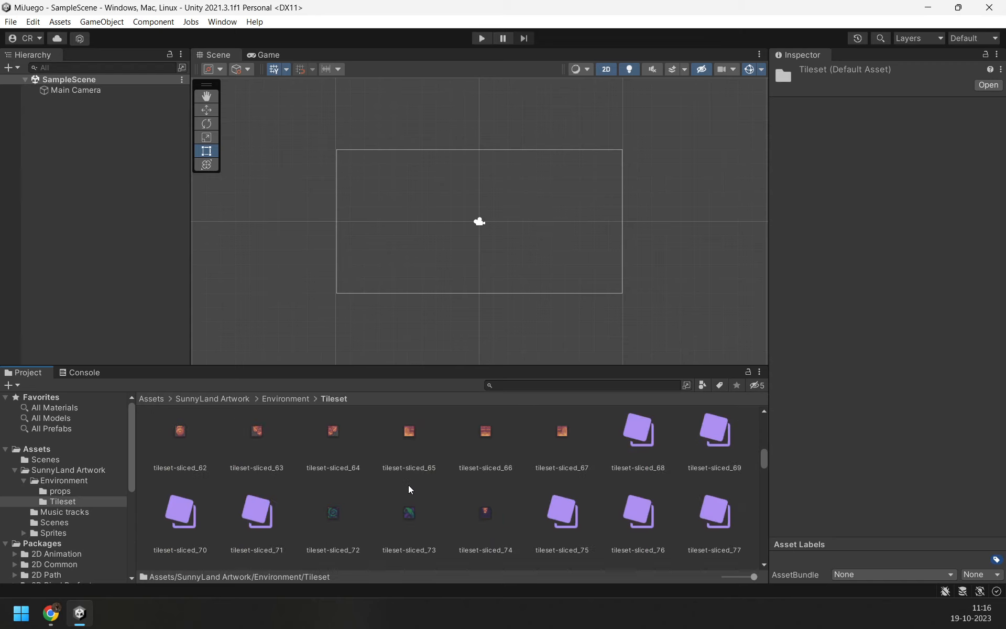
pyautogui.scroll(15, 408, 485)
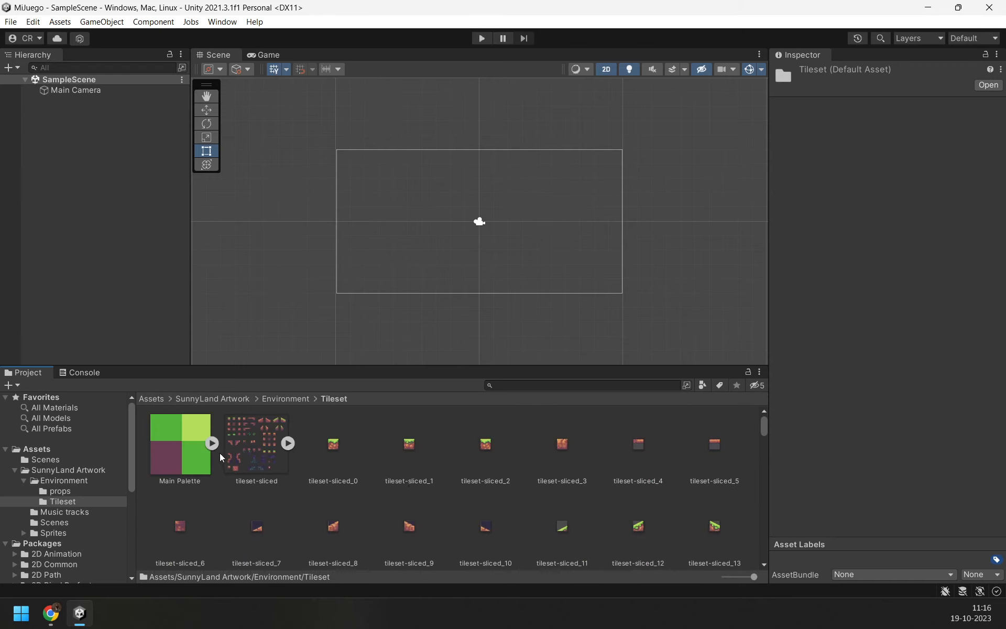
pyautogui.click(276, 452)
pyautogui.click(285, 450)
pyautogui.click(287, 446)
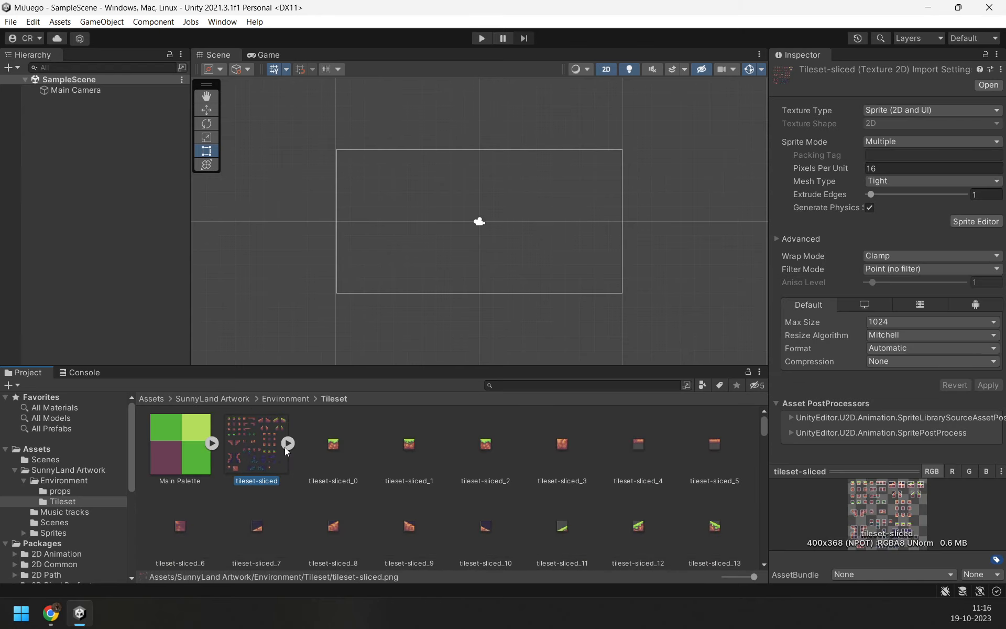
pyautogui.click(286, 400)
pyautogui.click(233, 400)
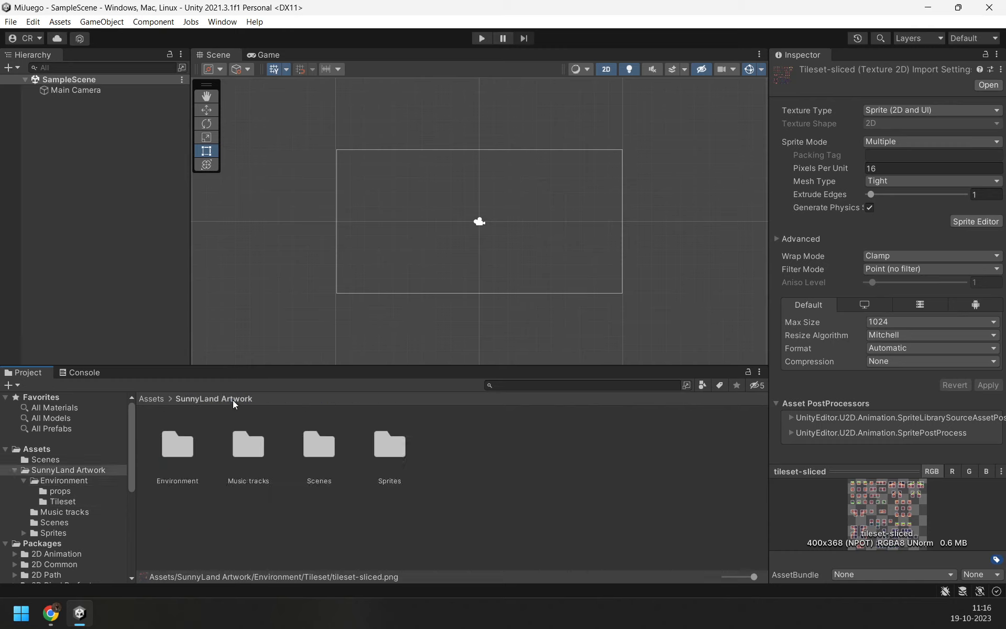
# Step: Open the Demo_characters, Demo_environment and Demo_tileset scenes one after another from SunnyLand Artwork's Scenes folder and view their contents
pyautogui.click(324, 442)
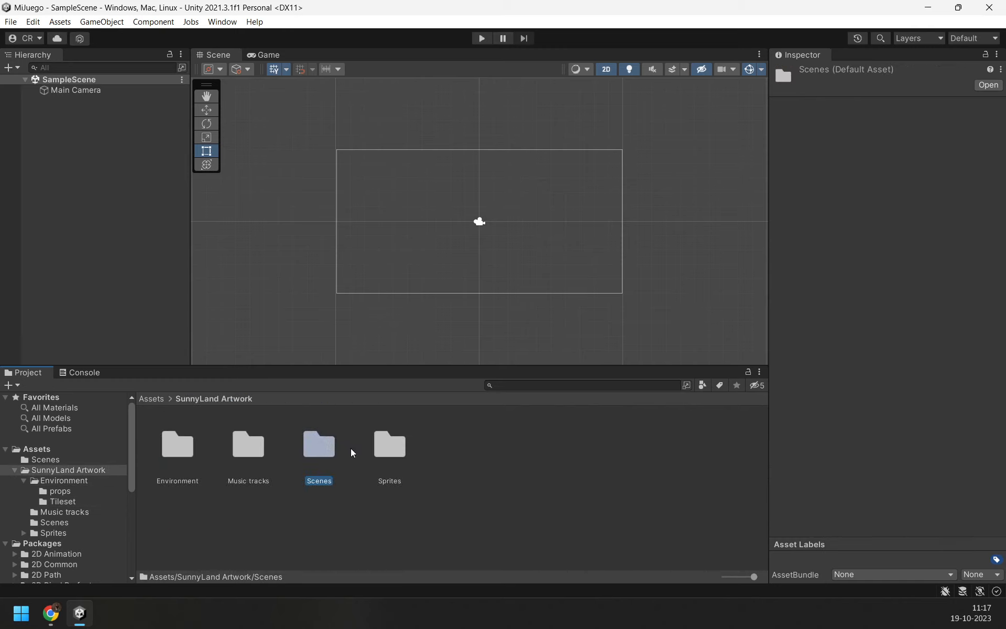
pyautogui.doubleClick(319, 445)
pyautogui.doubleClick(171, 461)
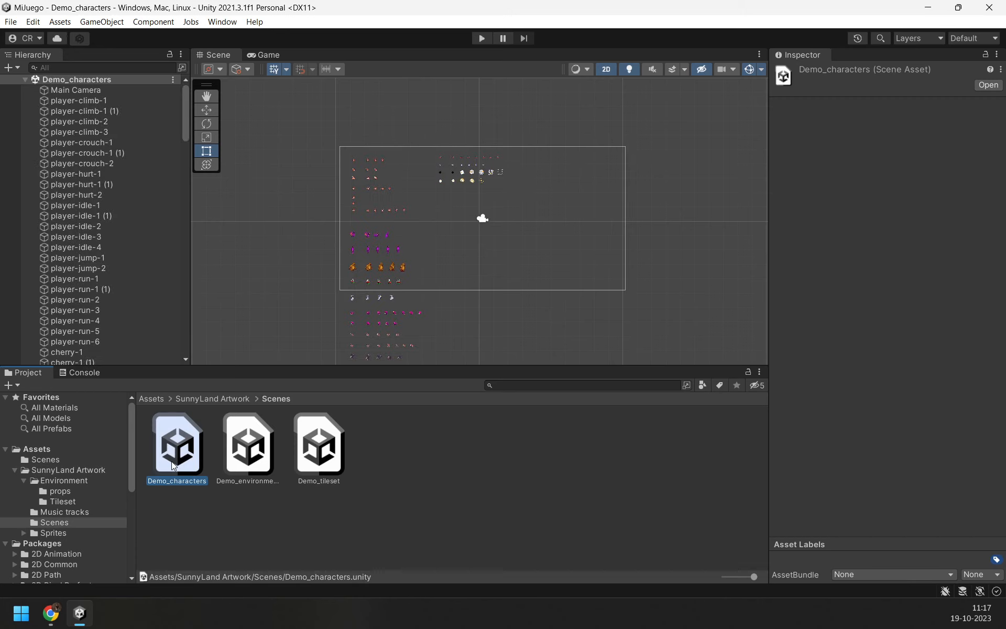
pyautogui.scroll(-3, 527, 258)
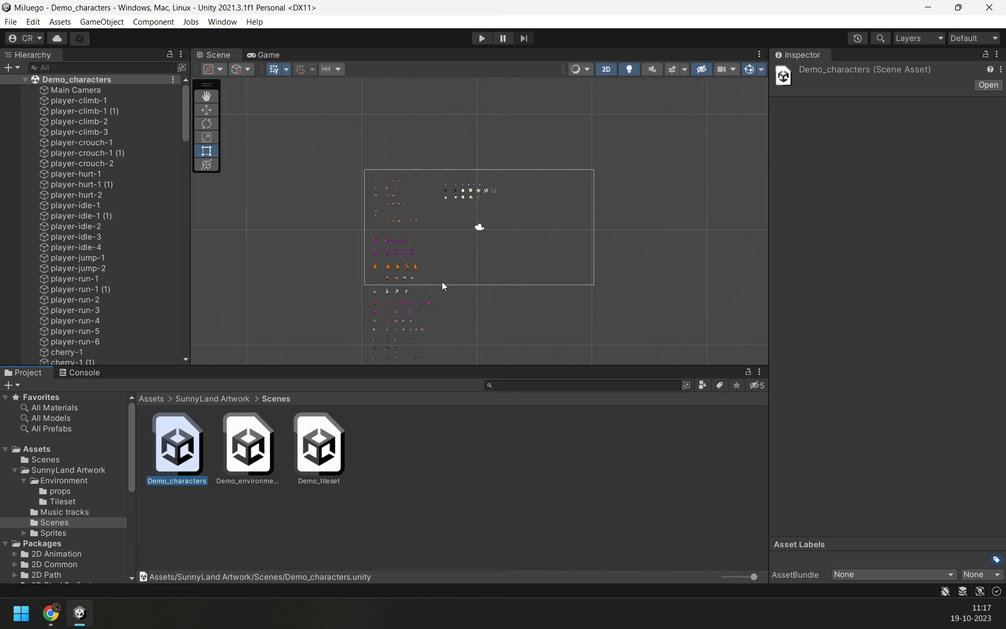
pyautogui.doubleClick(265, 432)
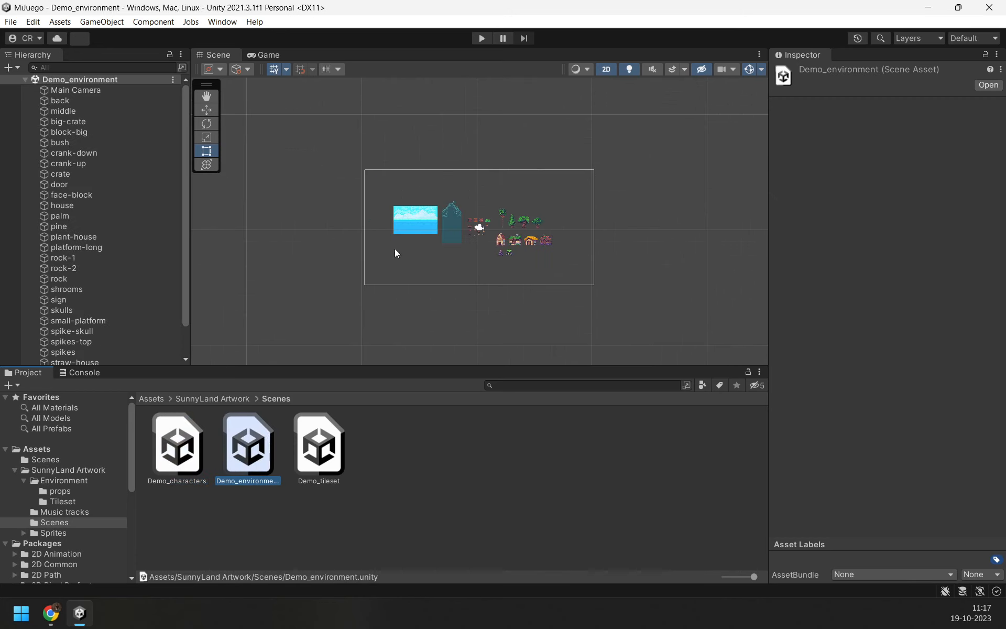
pyautogui.doubleClick(320, 434)
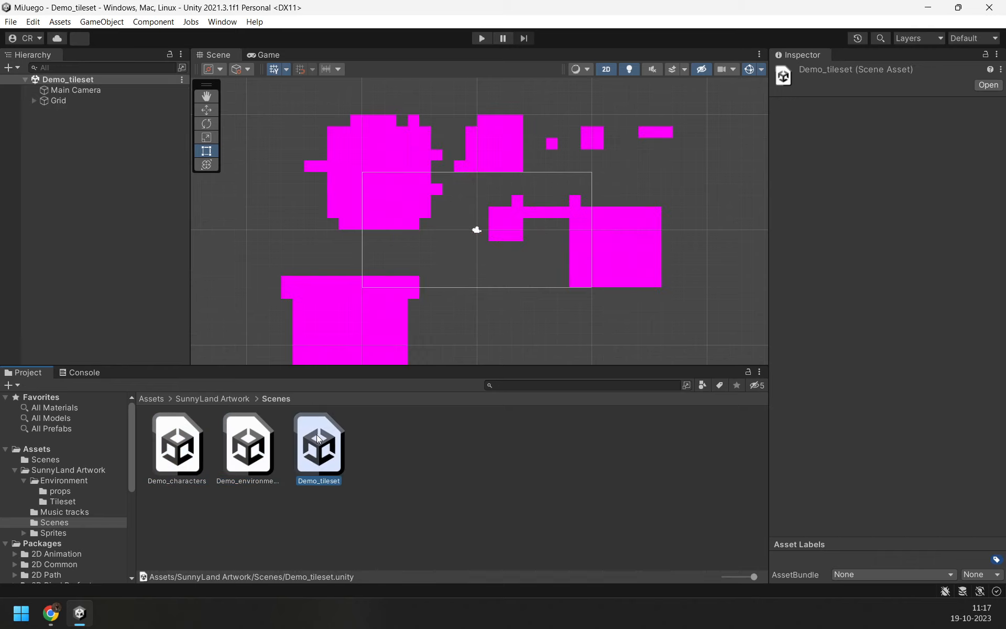
pyautogui.moveTo(485, 330); pyautogui.dragTo(440, 297, button='middle')
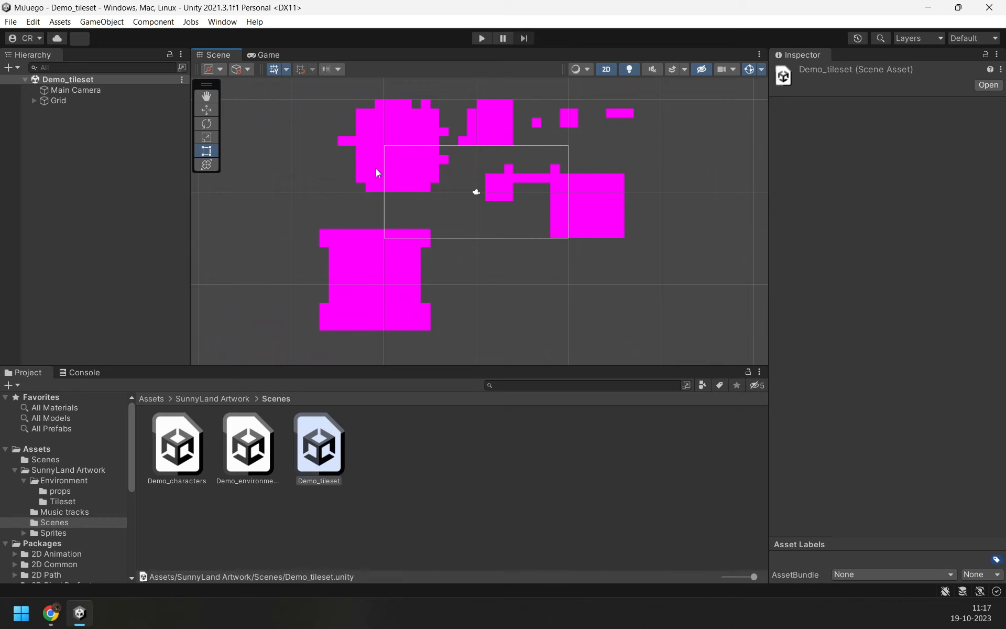
# Step: Look at the subfolders in SunnyLand Artwork's Sprites folder, select Enemies, and return to the top Assets folder
pyautogui.click(212, 397)
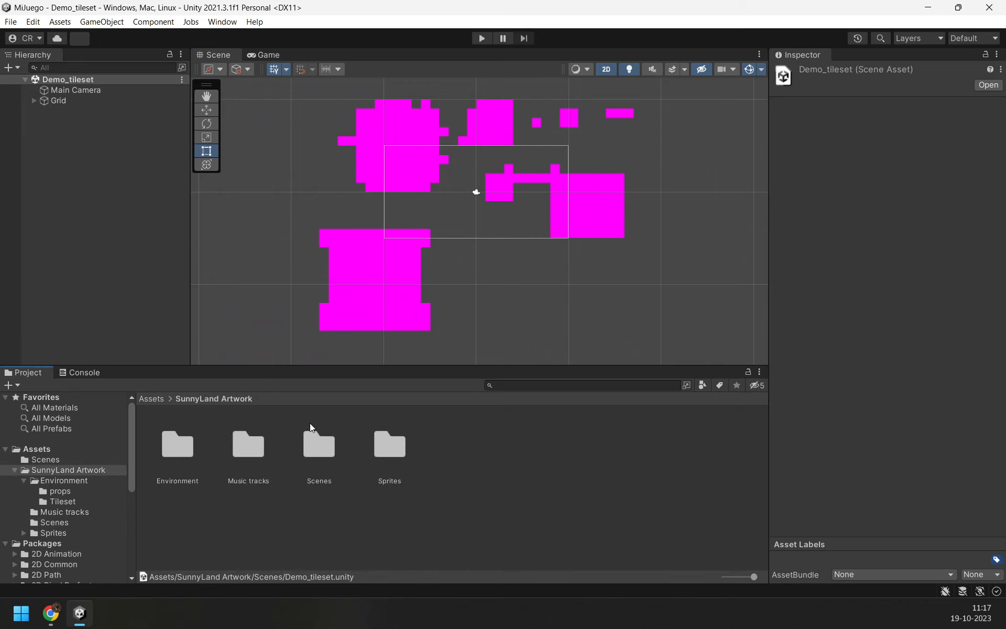
pyautogui.click(407, 444)
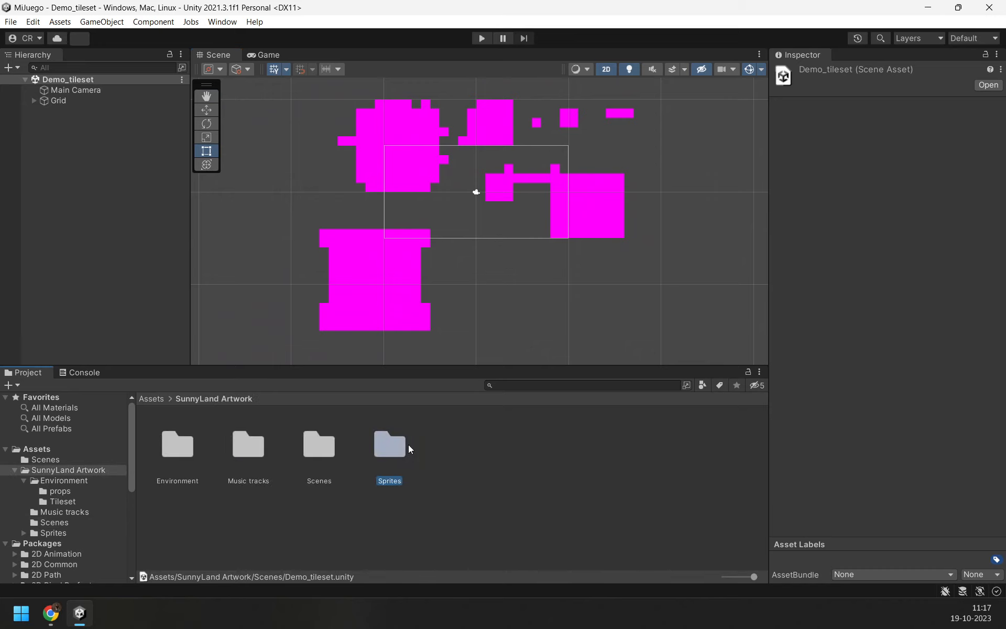
pyautogui.doubleClick(405, 445)
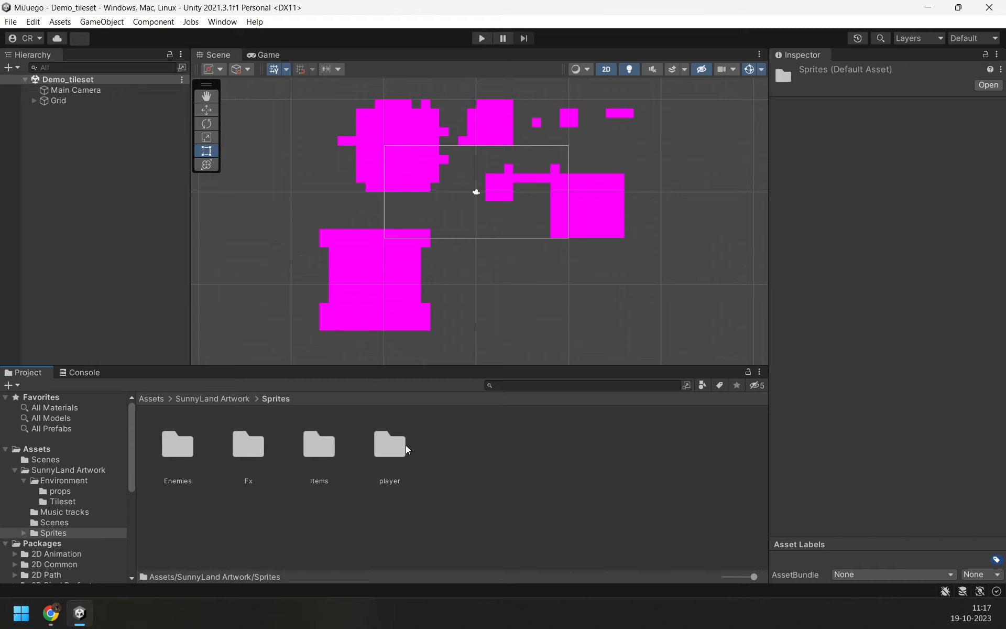
pyautogui.click(170, 449)
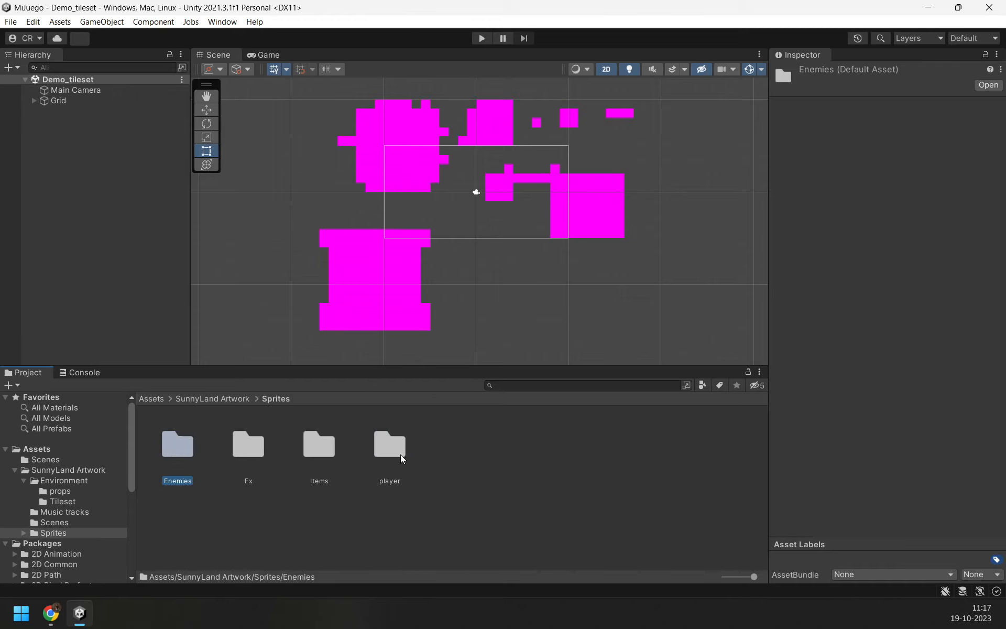
pyautogui.click(213, 399)
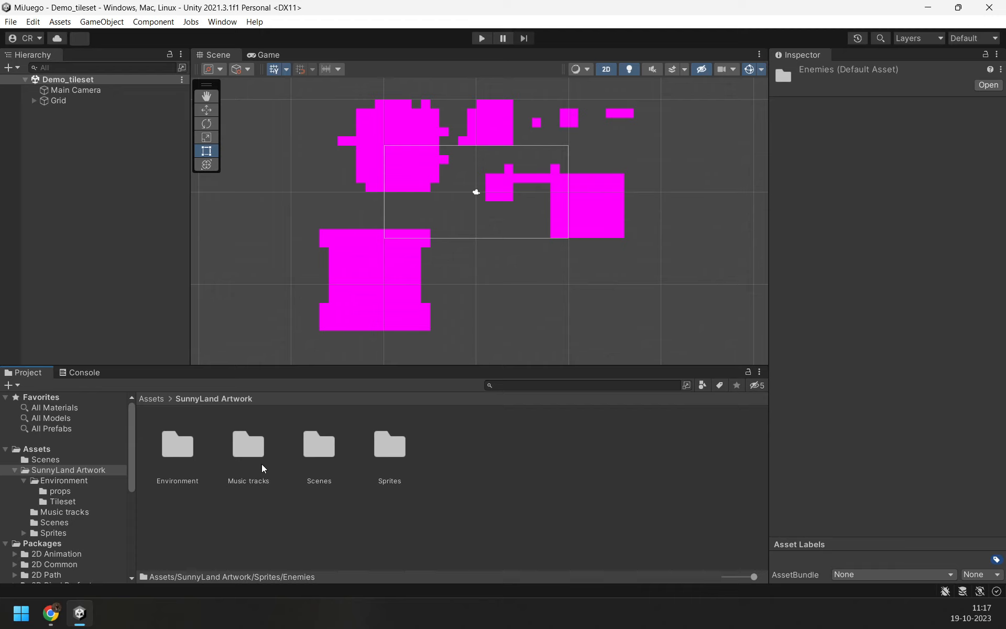
pyautogui.click(151, 398)
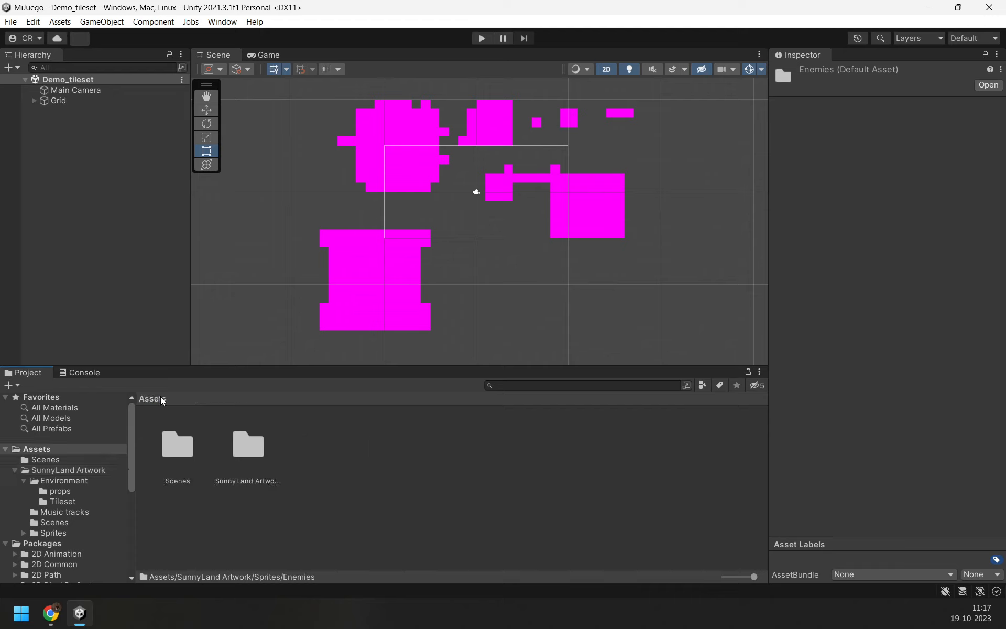
# Step: Look through the player's animation folders in SunnyLand Artwork's Sprites folder, including the run sprites
pyautogui.doubleClick(256, 455)
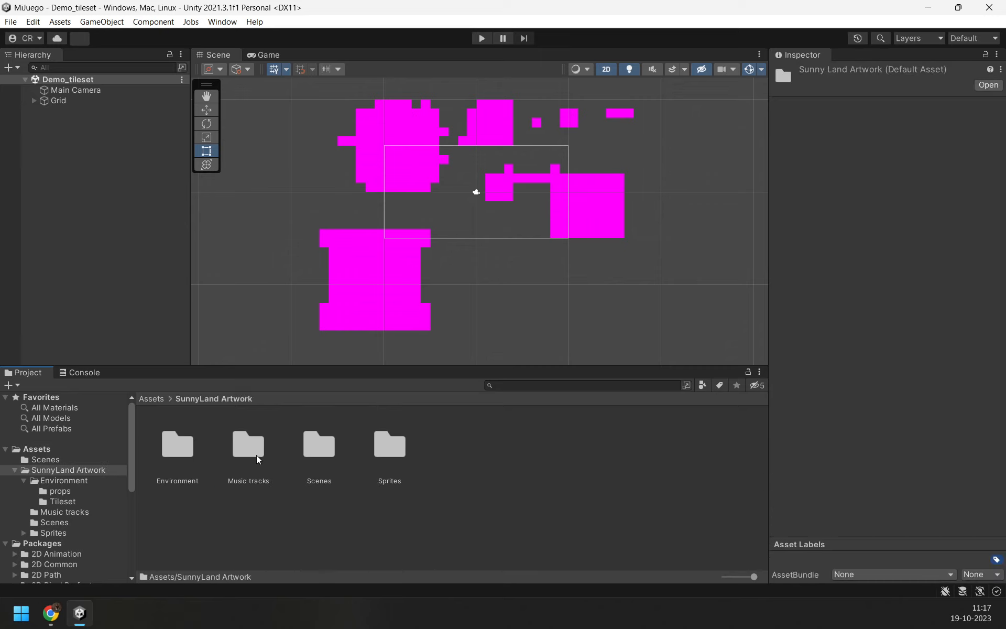
pyautogui.doubleClick(394, 454)
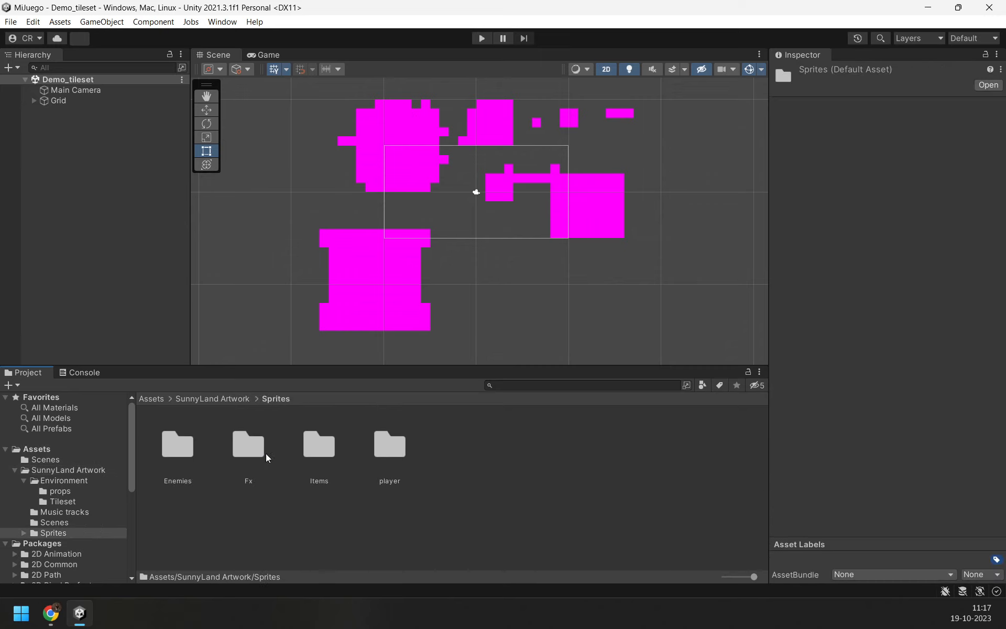
pyautogui.doubleClick(397, 443)
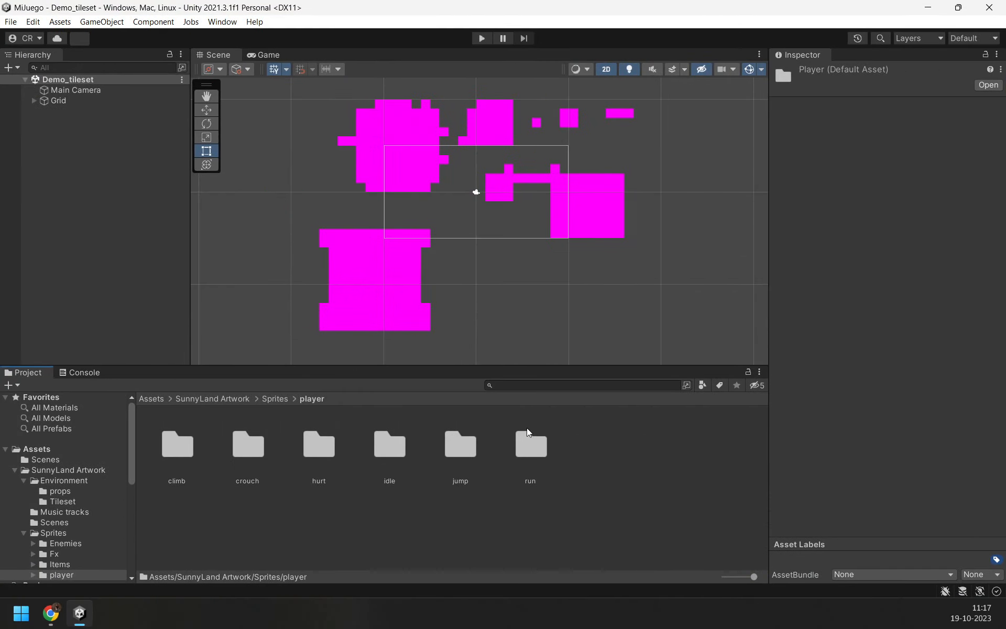
pyautogui.doubleClick(527, 427)
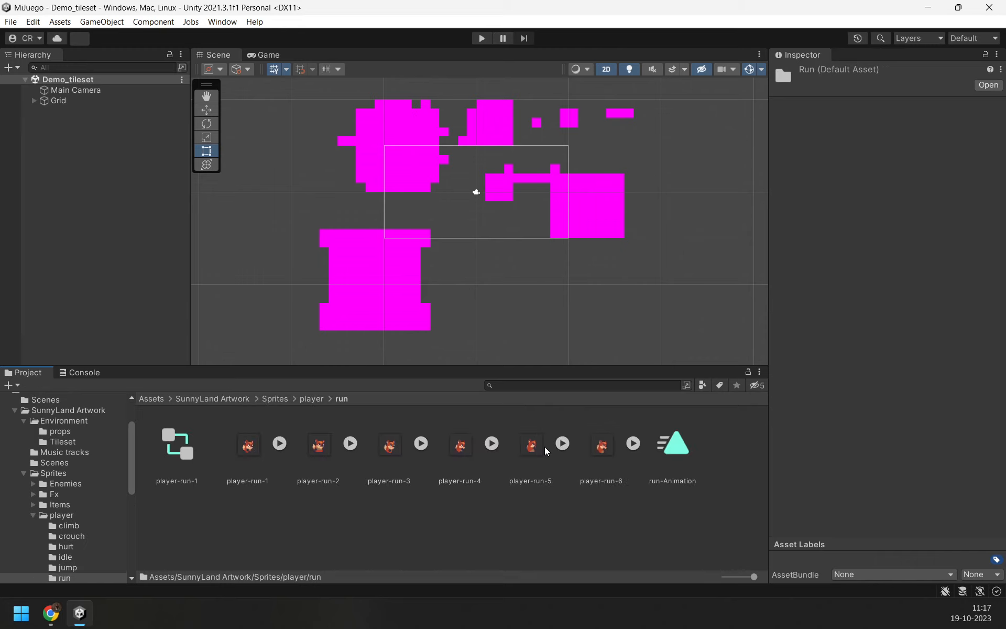
pyautogui.click(278, 444)
pyautogui.click(288, 443)
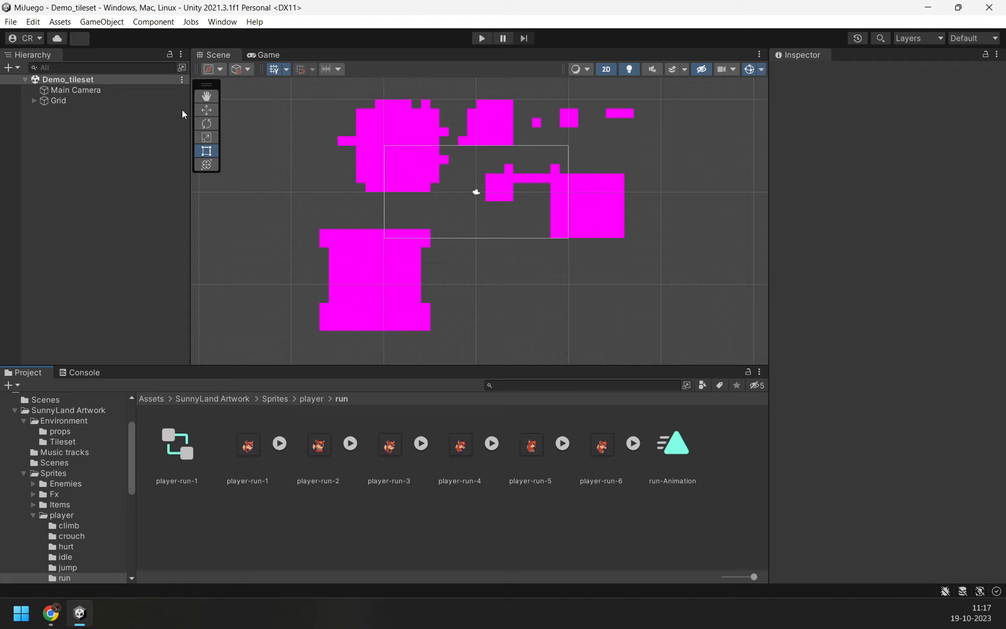
pyautogui.click(277, 400)
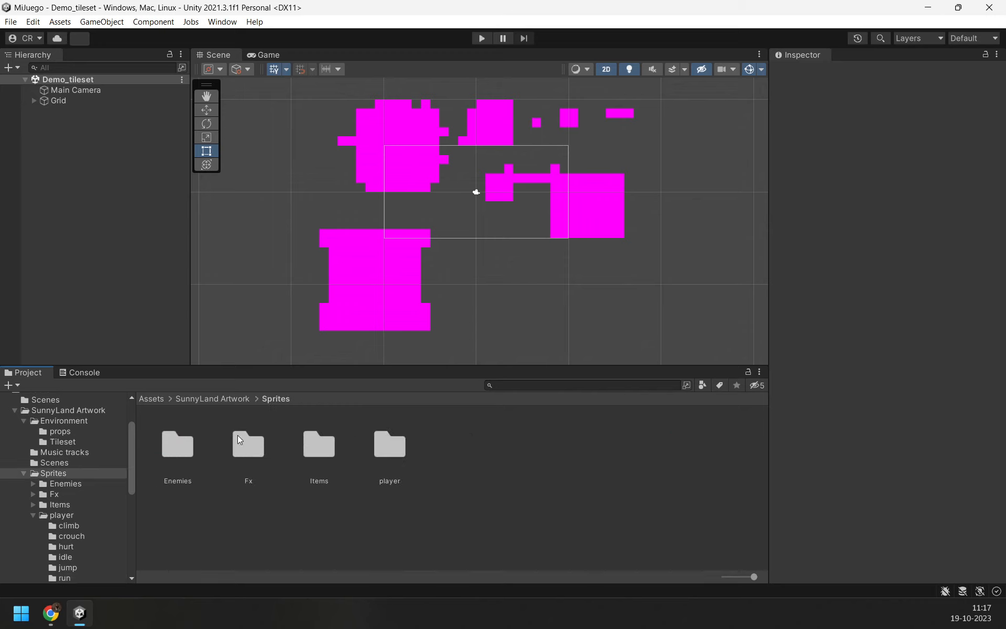
pyautogui.doubleClick(391, 444)
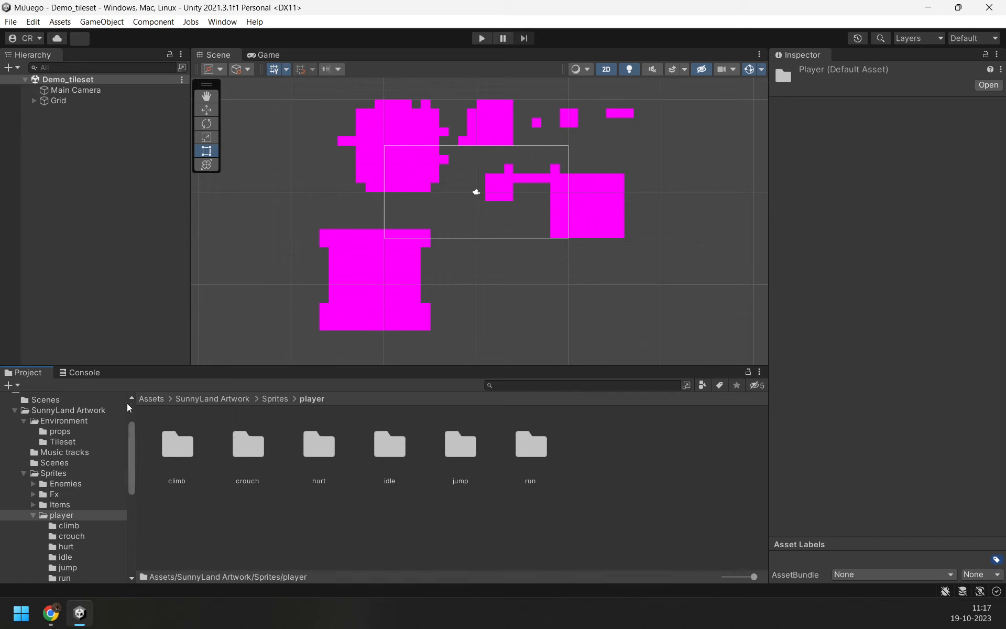
# Step: Open SampleScene from the top-level Scenes folder and frame its camera area in the scene view
pyautogui.click(158, 399)
pyautogui.doubleClick(188, 446)
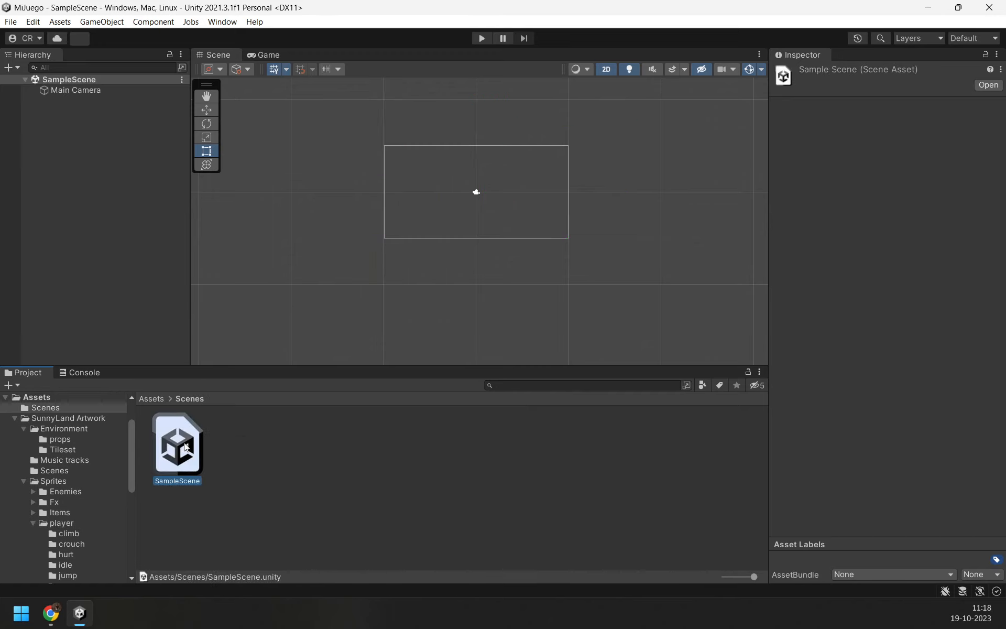
pyautogui.scroll(3, 505, 278)
pyautogui.scroll(1, 505, 278)
pyautogui.moveTo(480, 255); pyautogui.dragTo(502, 320, button='middle')
pyautogui.scroll(3, 495, 262)
pyautogui.moveTo(388, 189); pyautogui.dragTo(396, 223, button='middle')
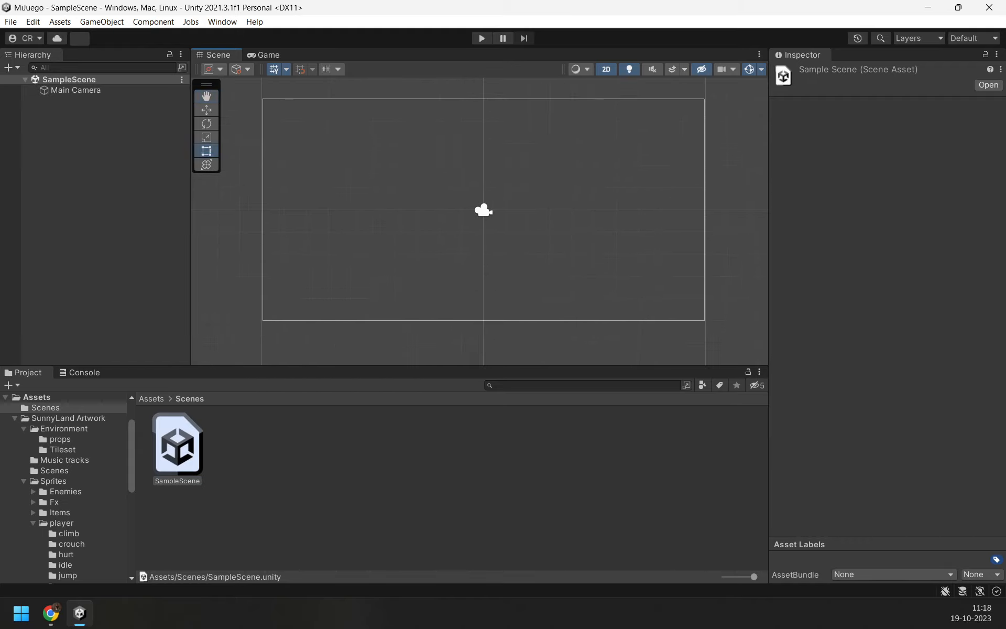
# Step: Add a 2D square sprite to SampleScene and move it straight down to about Y -1.96
pyautogui.rightClick(103, 163)
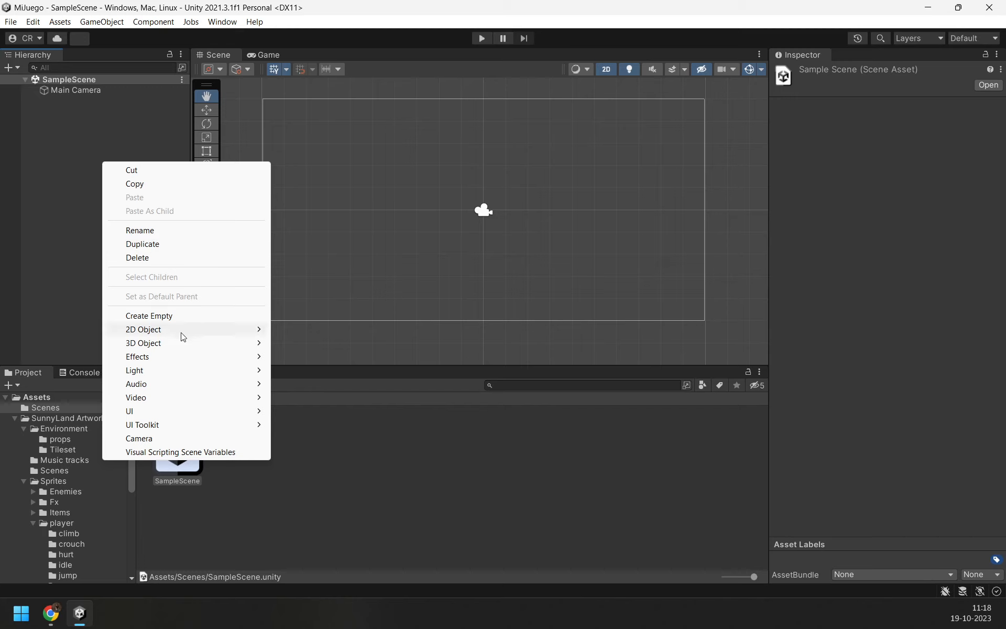
pyautogui.moveTo(183, 336)
pyautogui.moveTo(292, 336)
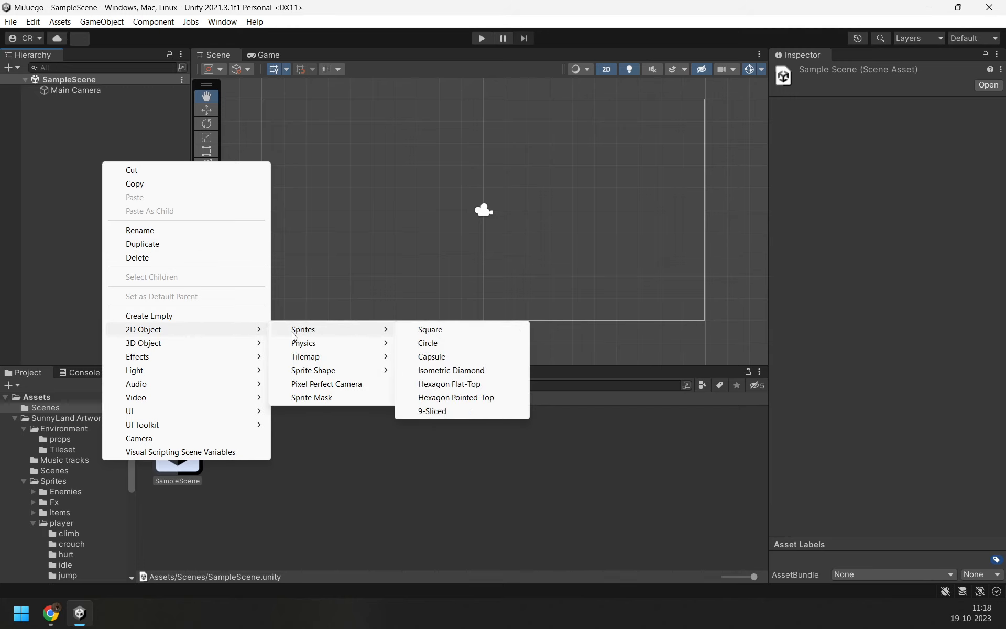
pyautogui.click(470, 333)
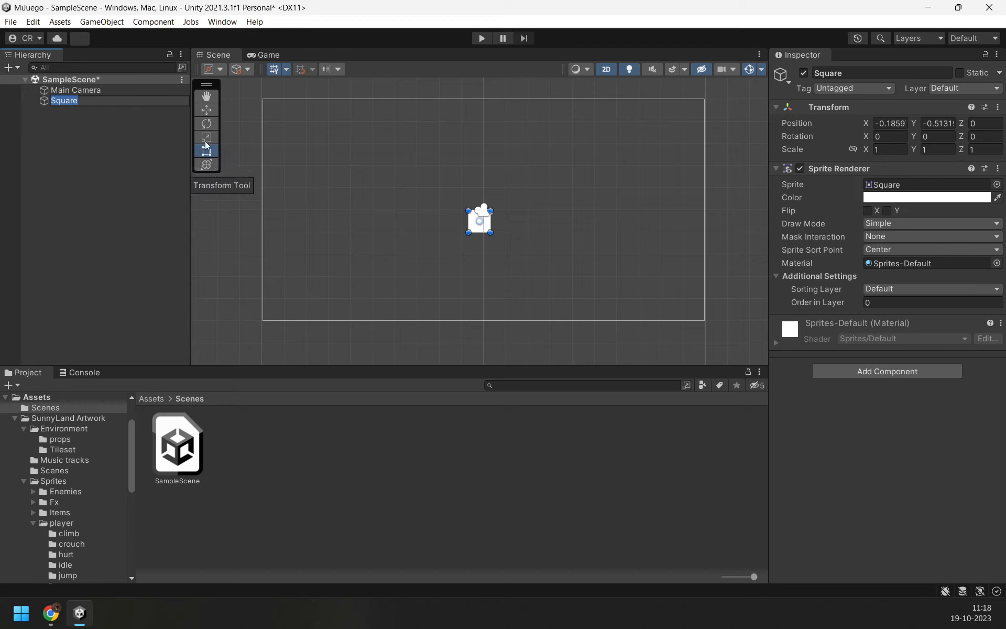
pyautogui.click(207, 122)
pyautogui.click(208, 111)
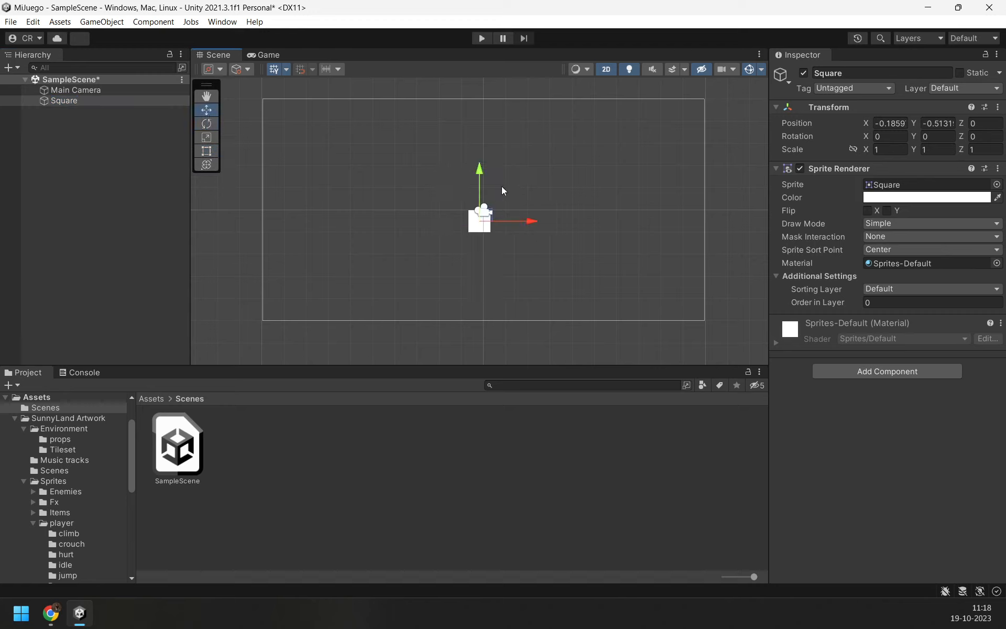
pyautogui.moveTo(482, 176); pyautogui.dragTo(485, 209)
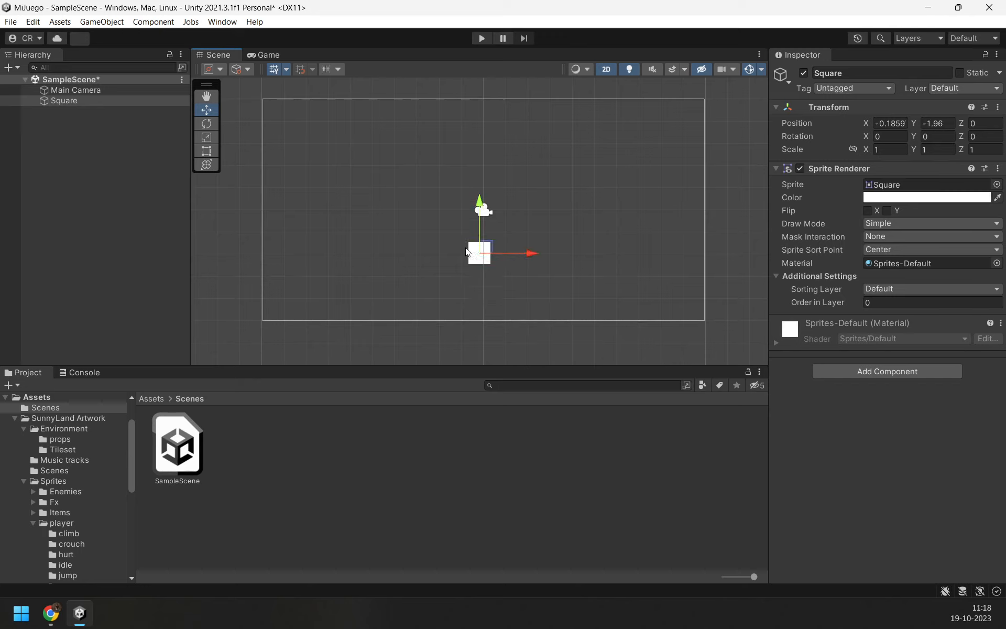
# Step: Stretch the square on both sides to an X scale of about 16.5, and delete it from the scene
pyautogui.click(206, 151)
pyautogui.moveTo(468, 259); pyautogui.dragTo(308, 258)
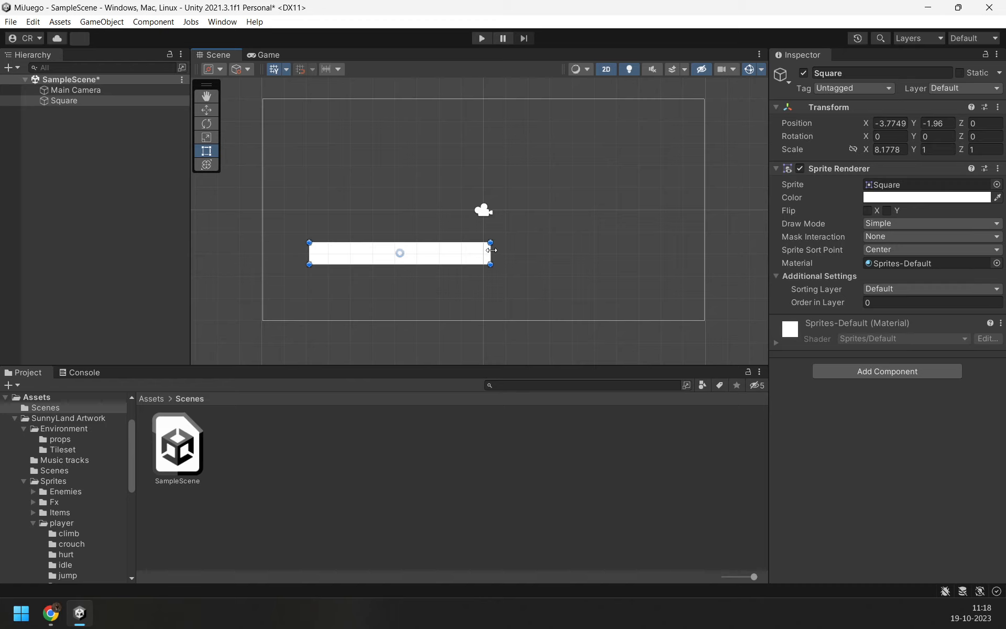
pyautogui.moveTo(491, 250); pyautogui.dragTo(676, 243)
pyautogui.click(350, 337)
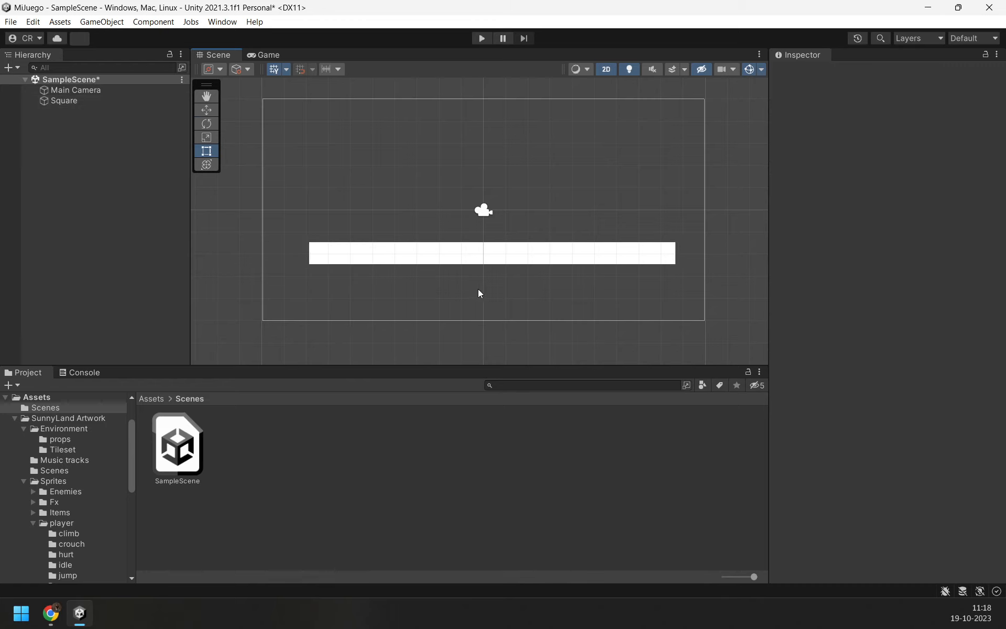
pyautogui.click(489, 253)
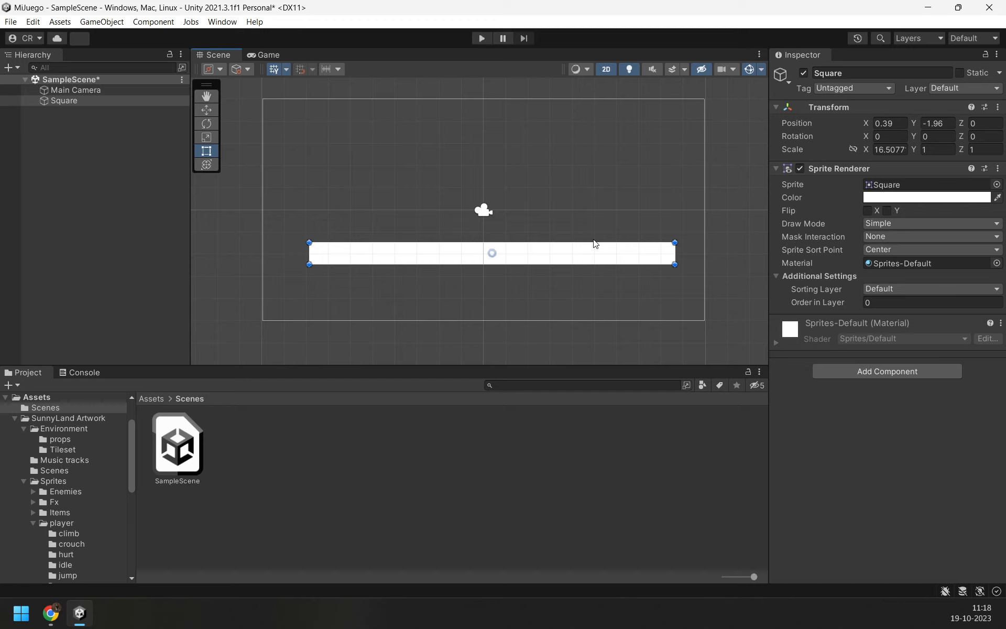
pyautogui.click(77, 98)
pyautogui.press('Delete')
# Step: Add a new 2D square sprite to the scene and move it straight down to about Y -1.67
pyautogui.rightClick(72, 88)
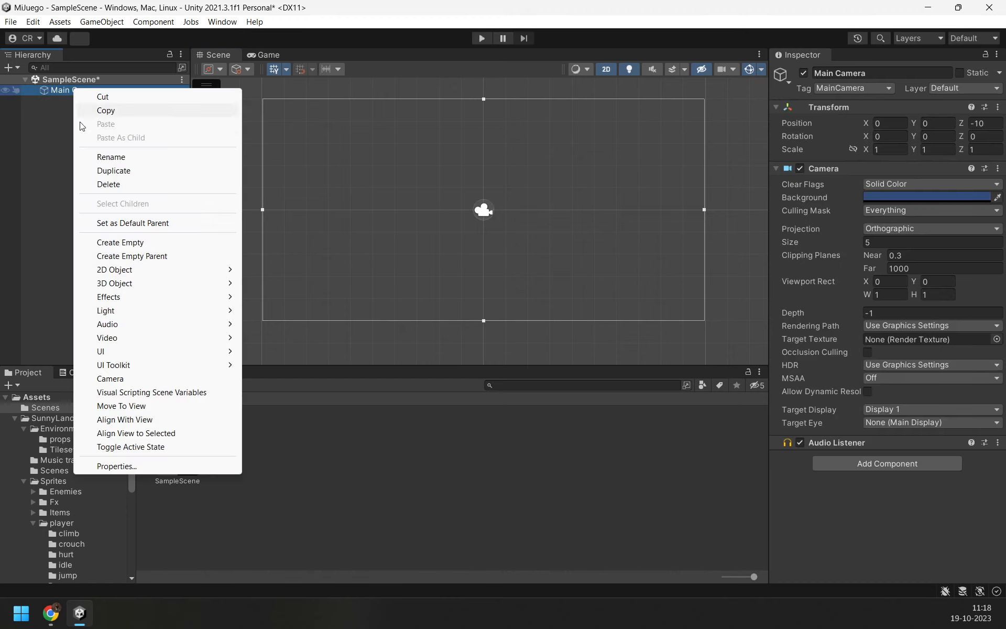
pyautogui.rightClick(56, 147)
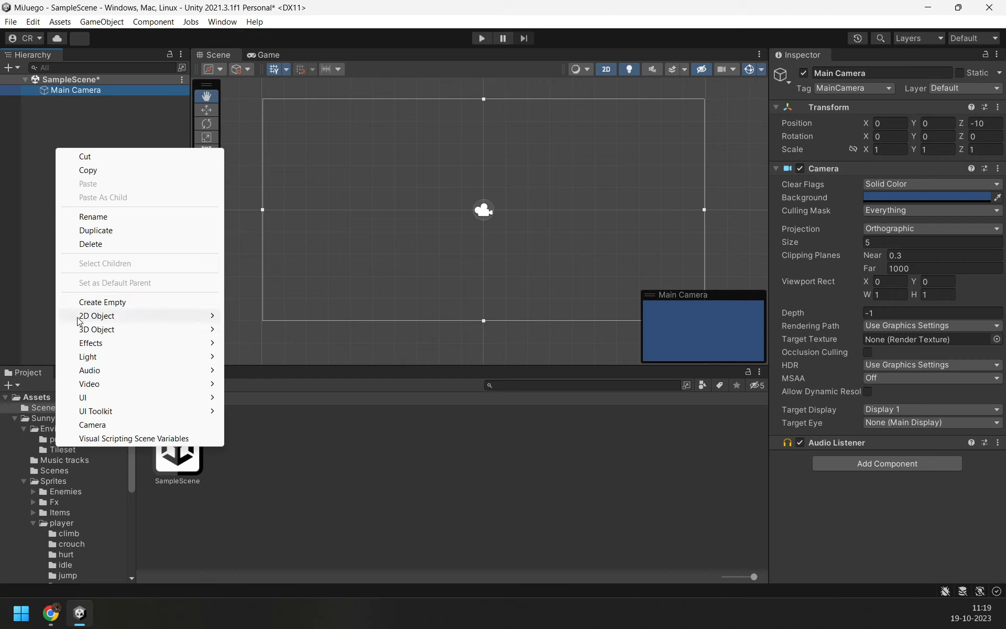
pyautogui.moveTo(101, 317)
pyautogui.moveTo(304, 318)
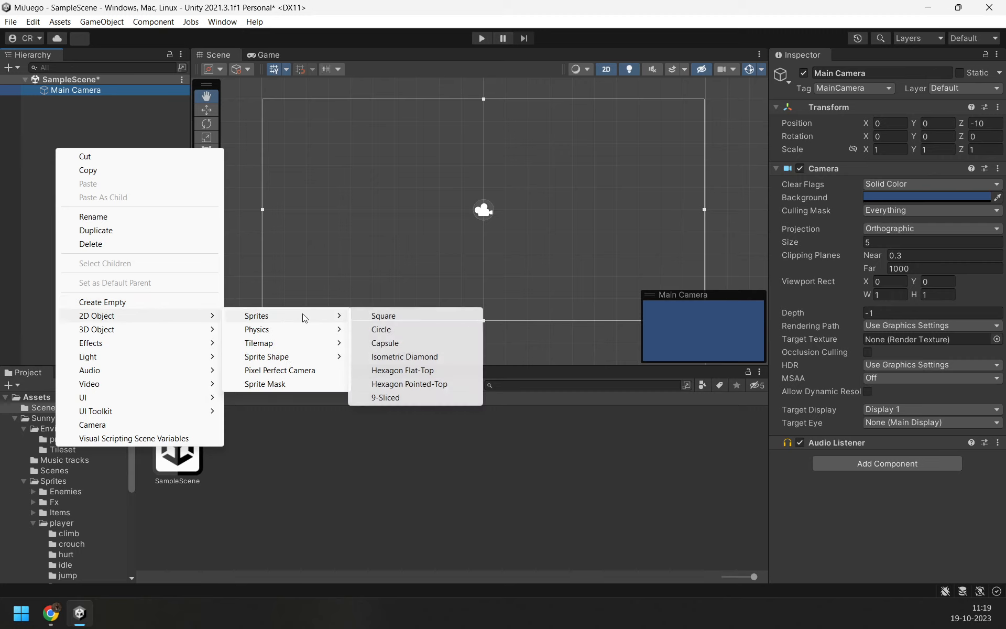
pyautogui.click(424, 320)
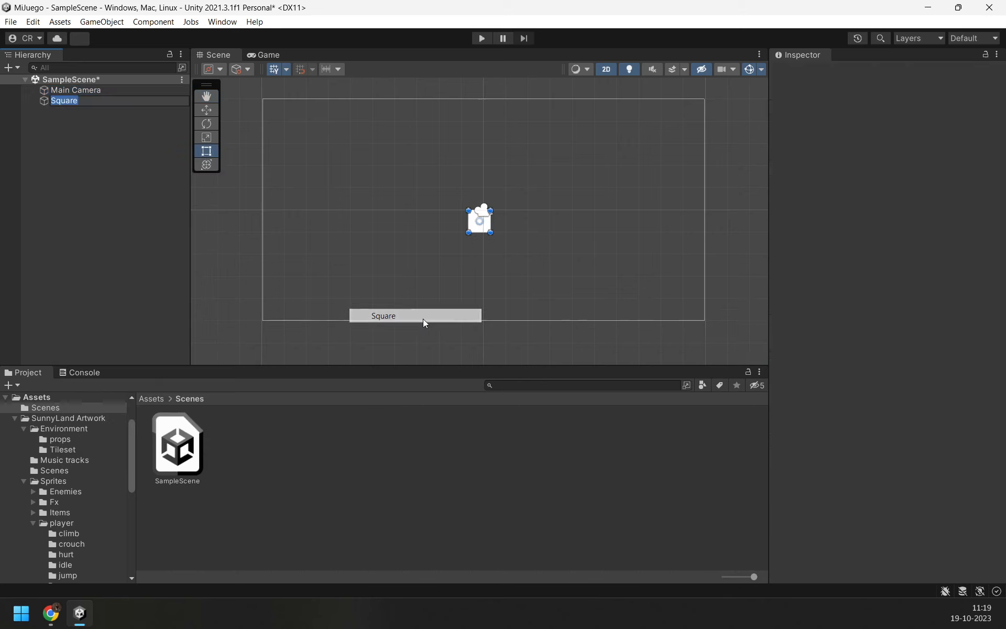
pyautogui.click(210, 110)
pyautogui.moveTo(479, 176); pyautogui.dragTo(479, 201)
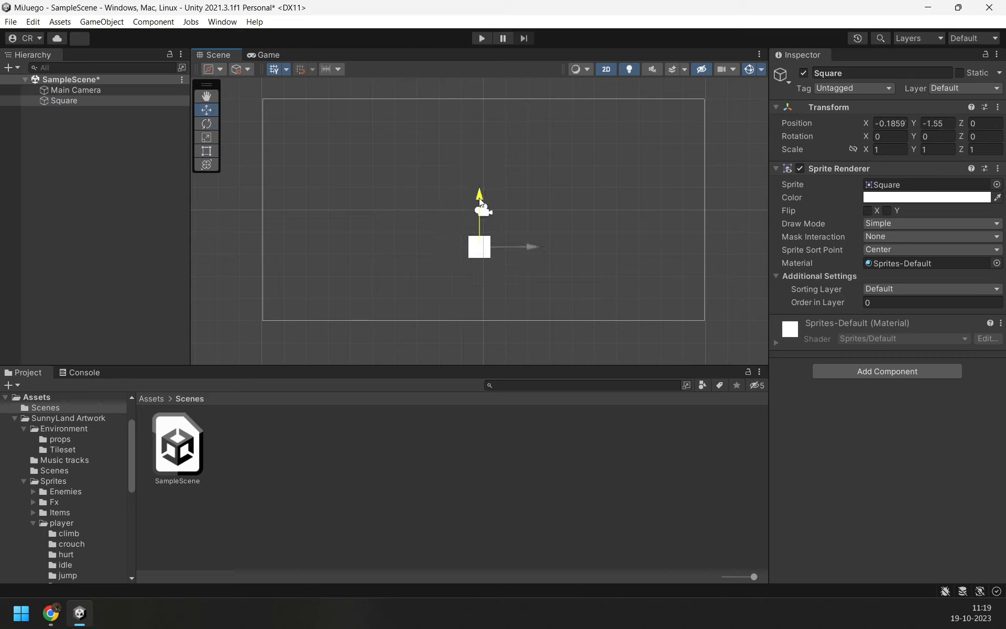
# Step: Stretch the square on both sides with the Rect tool into a long platform across most of the camera frame
pyautogui.click(206, 151)
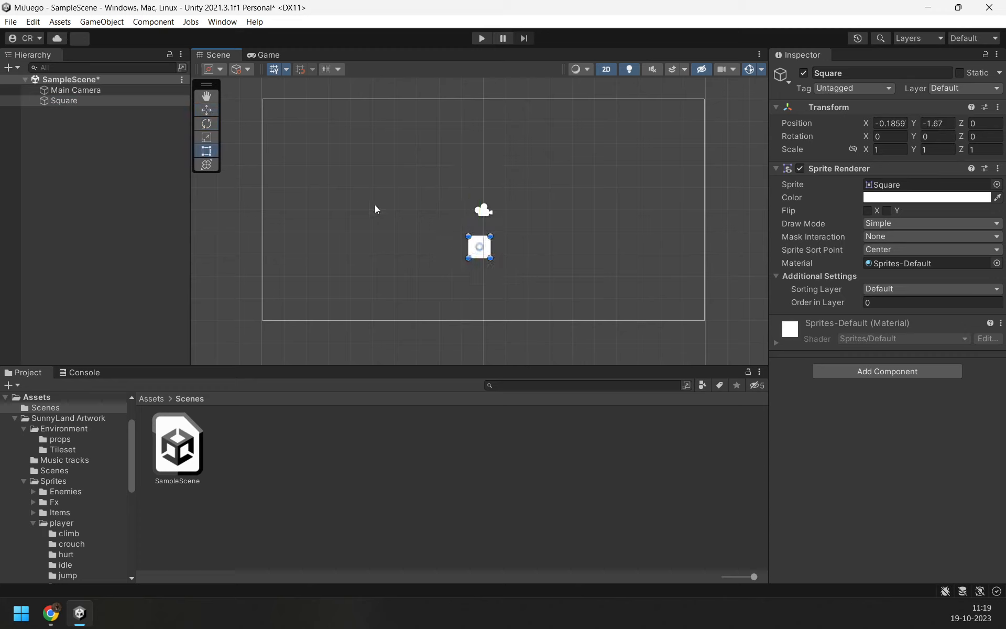
pyautogui.click(206, 124)
pyautogui.click(205, 111)
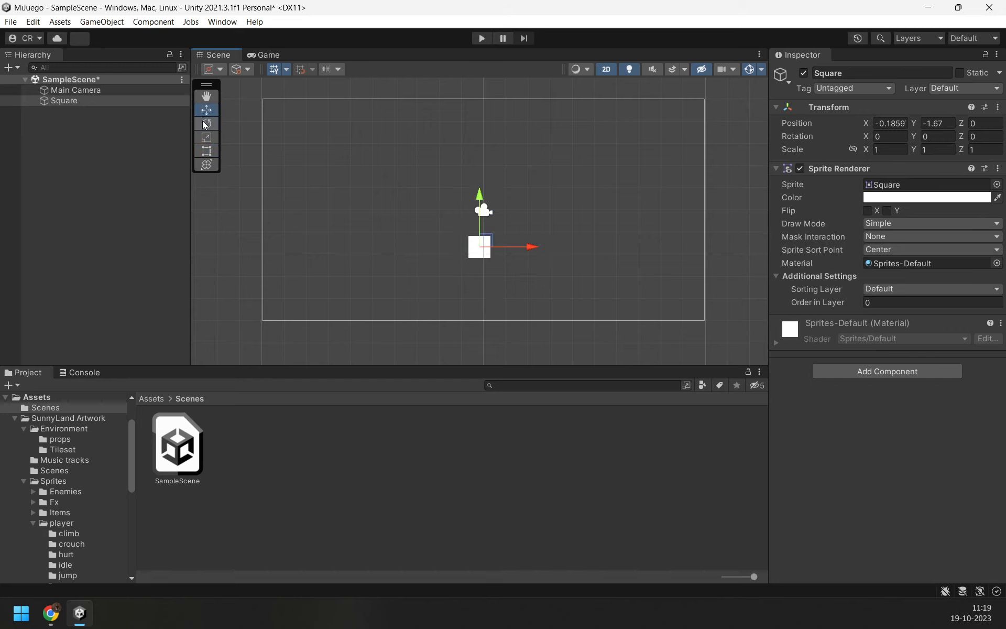
pyautogui.click(206, 150)
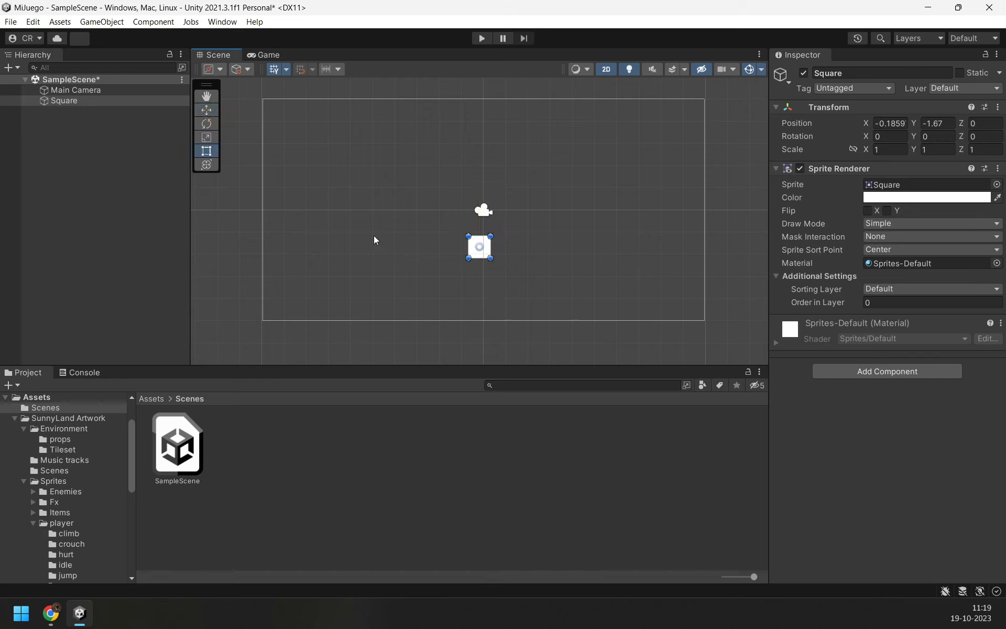
pyautogui.moveTo(469, 258); pyautogui.dragTo(307, 260)
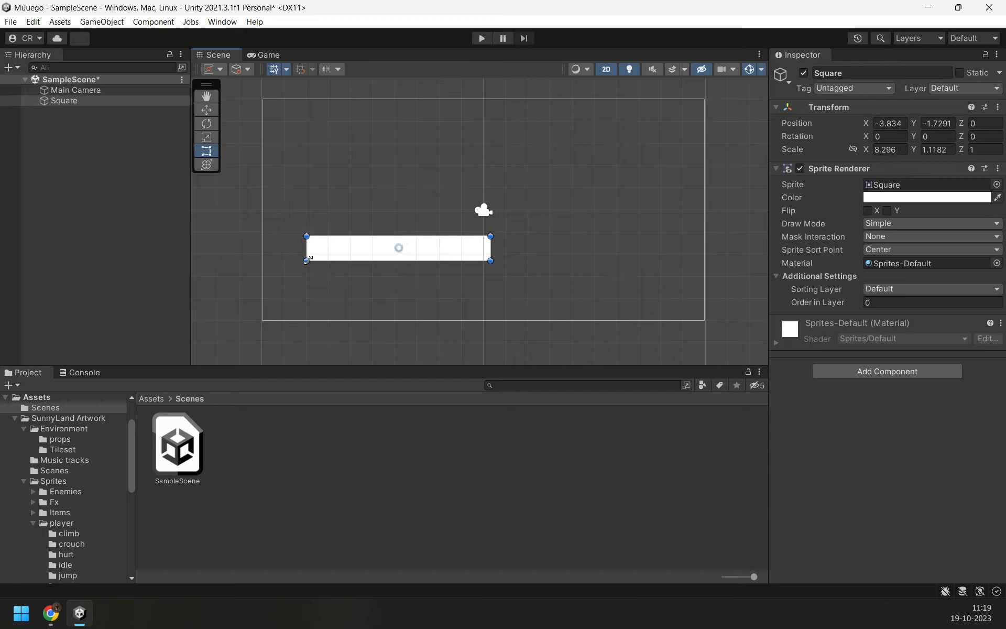
pyautogui.moveTo(491, 260); pyautogui.dragTo(670, 263)
pyautogui.click(130, 284)
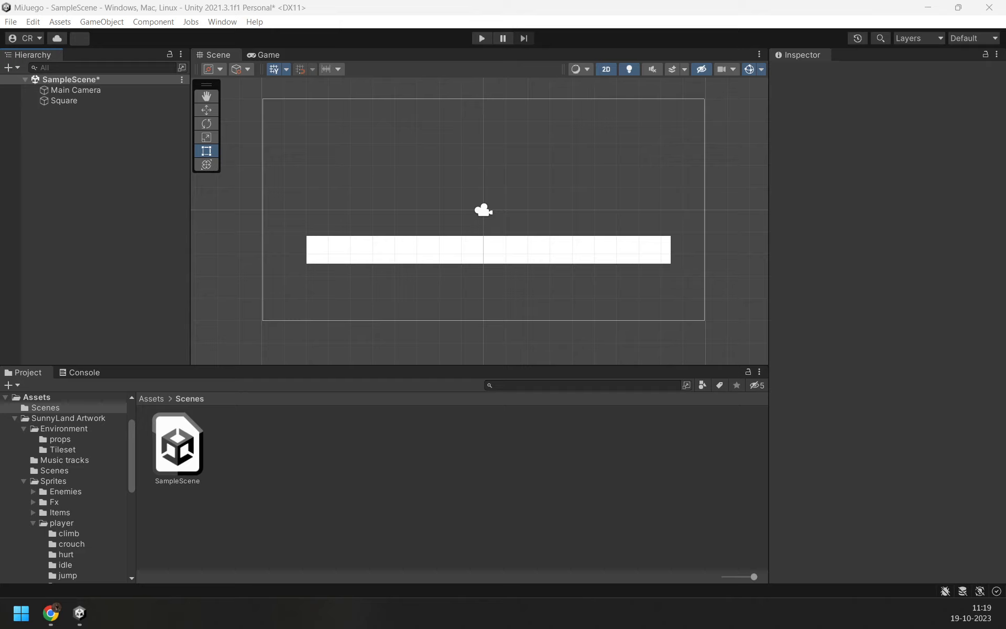
# Step: Add the player-idle-1 sprite from SunnyLand Artwork's Sprites/player/idle folder to SampleScene as a new object
pyautogui.click(151, 399)
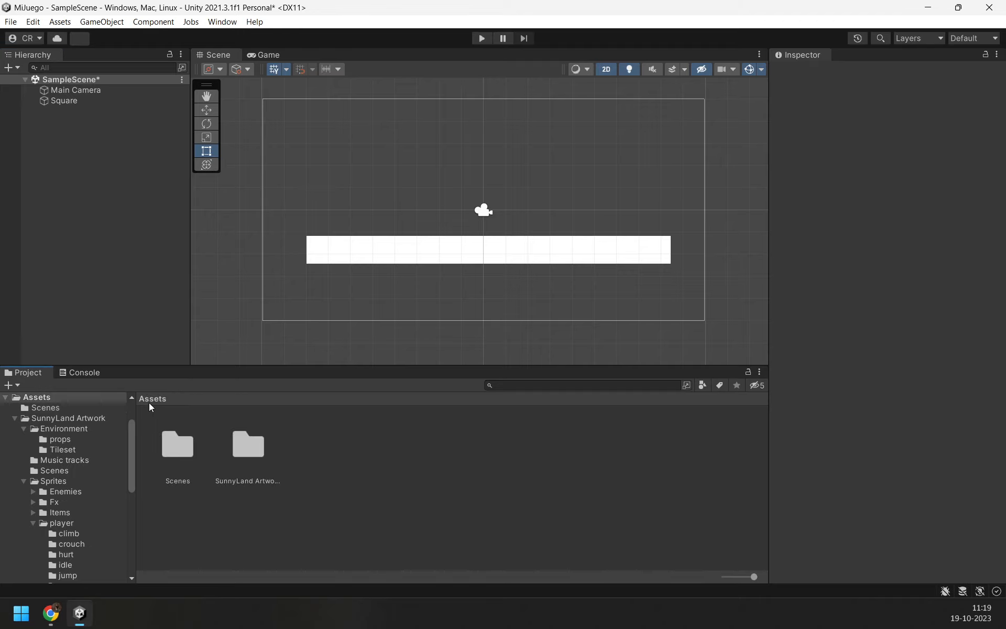
pyautogui.doubleClick(233, 446)
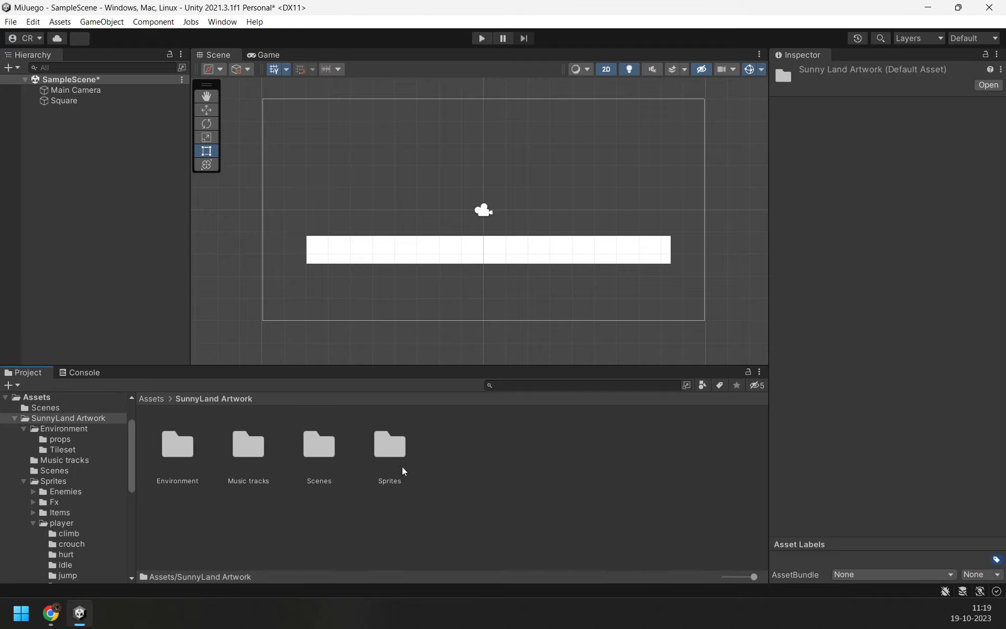
pyautogui.doubleClick(402, 457)
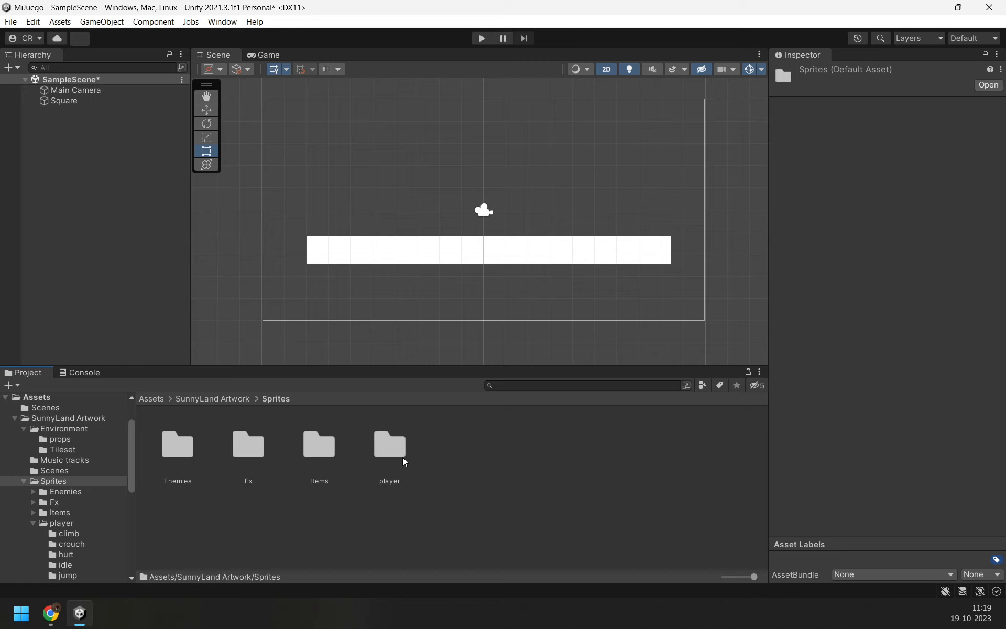
pyautogui.doubleClick(397, 456)
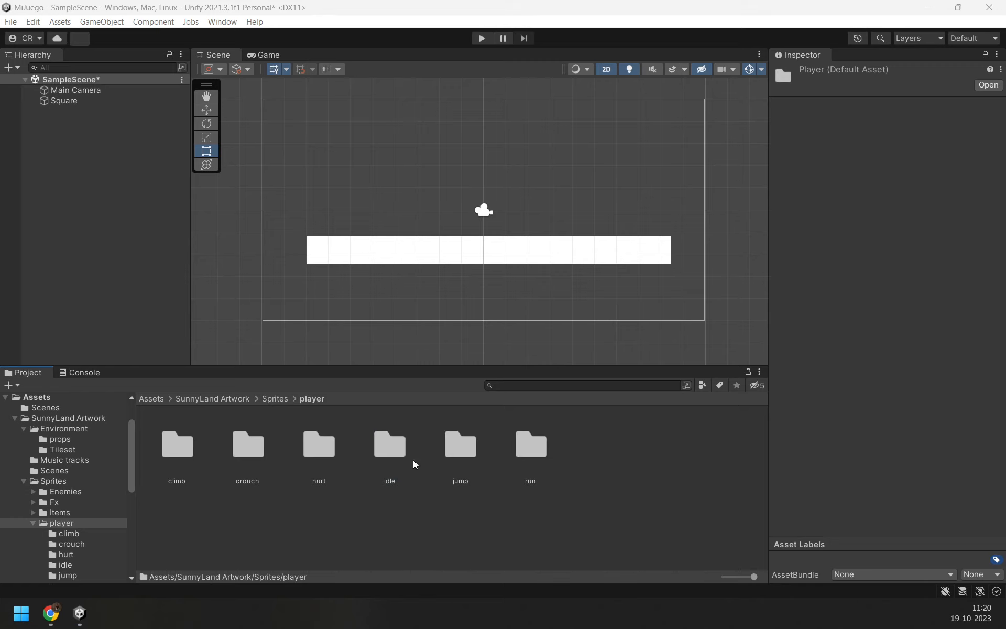
pyautogui.doubleClick(394, 453)
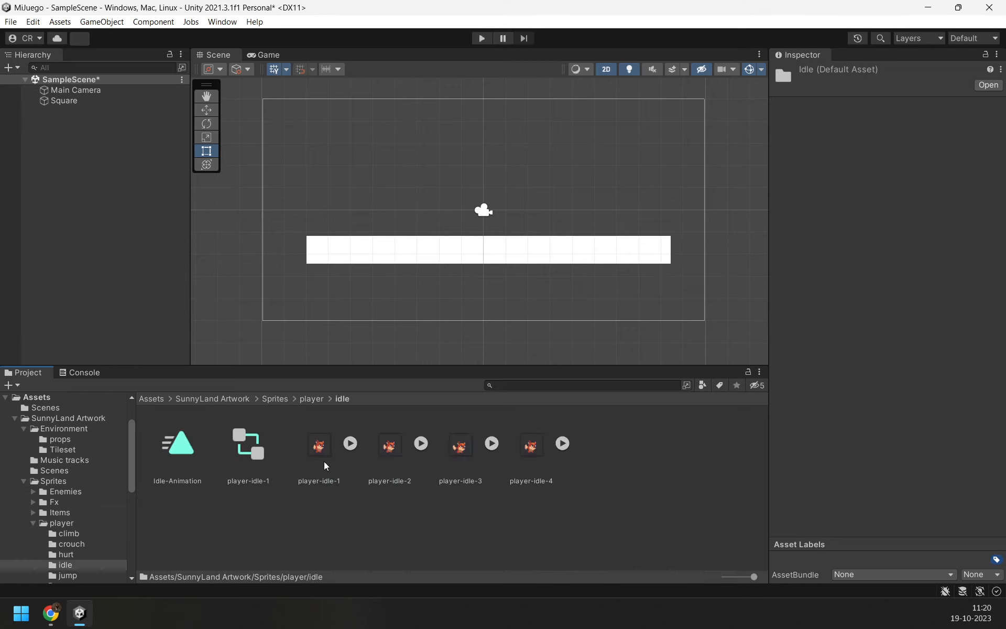
pyautogui.click(308, 483)
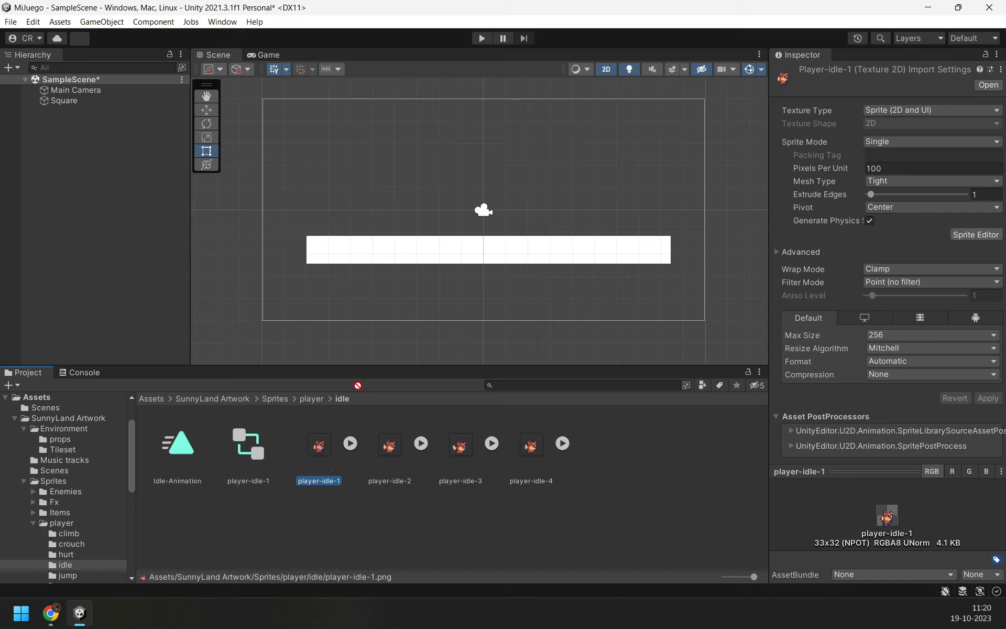
pyautogui.moveTo(109, 180); pyautogui.dragTo(113, 170)
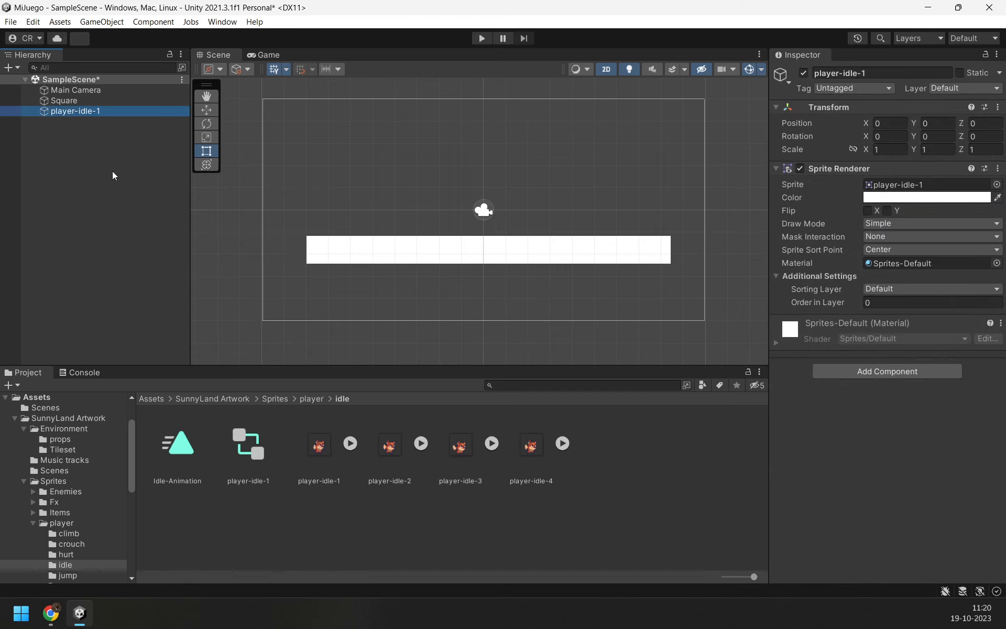
# Step: Delete player-idle-1 from the scene and place the sprite again above the platform's left part, at about X -5.76, Y 1.82
pyautogui.click(87, 113)
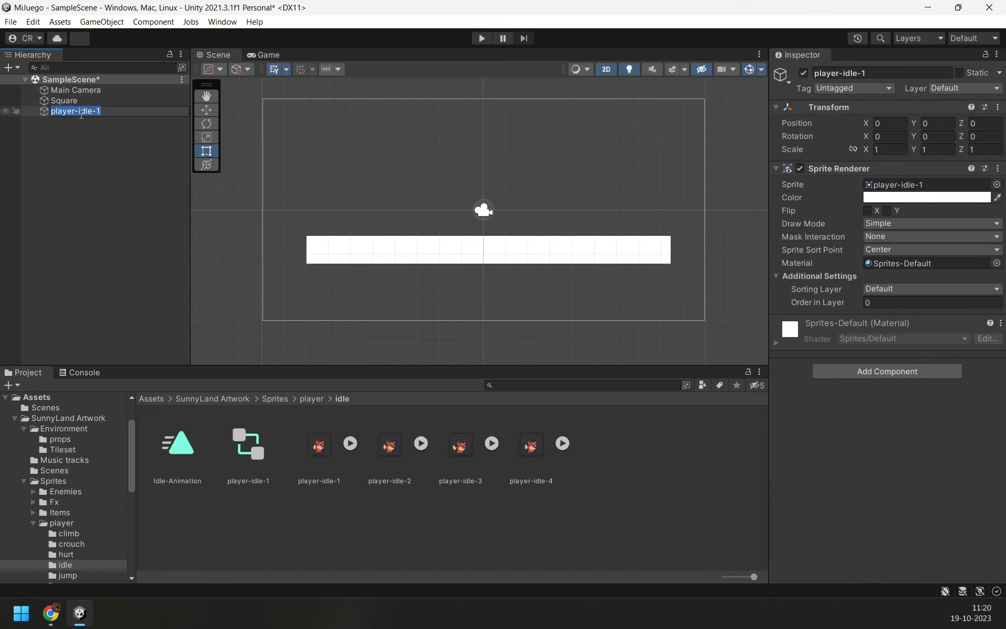
pyautogui.moveTo(46, 114); pyautogui.dragTo(385, 178)
pyautogui.click(102, 225)
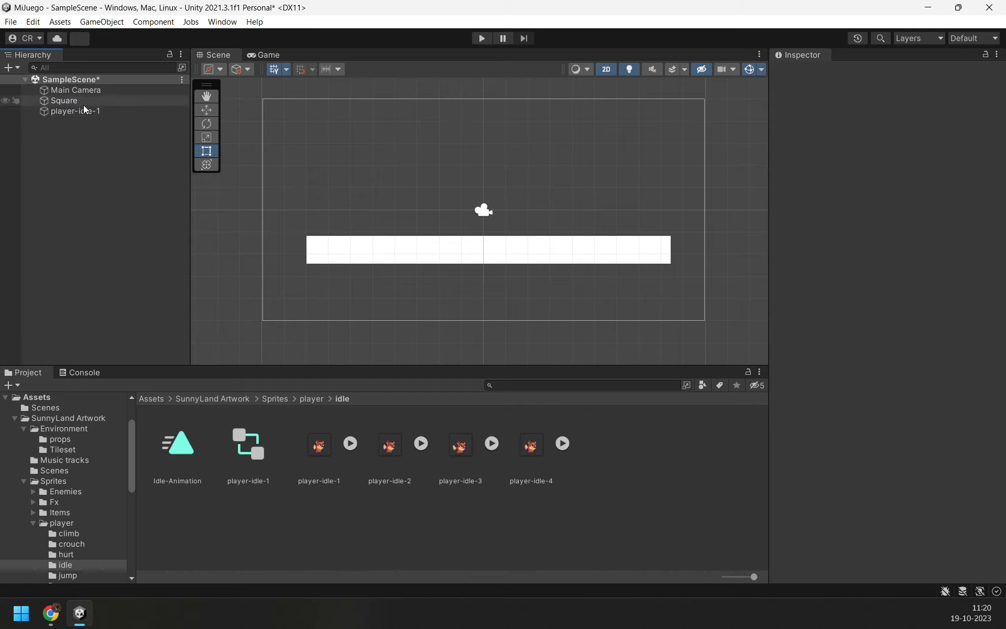
pyautogui.click(84, 100)
pyautogui.click(87, 110)
pyautogui.press('Delete')
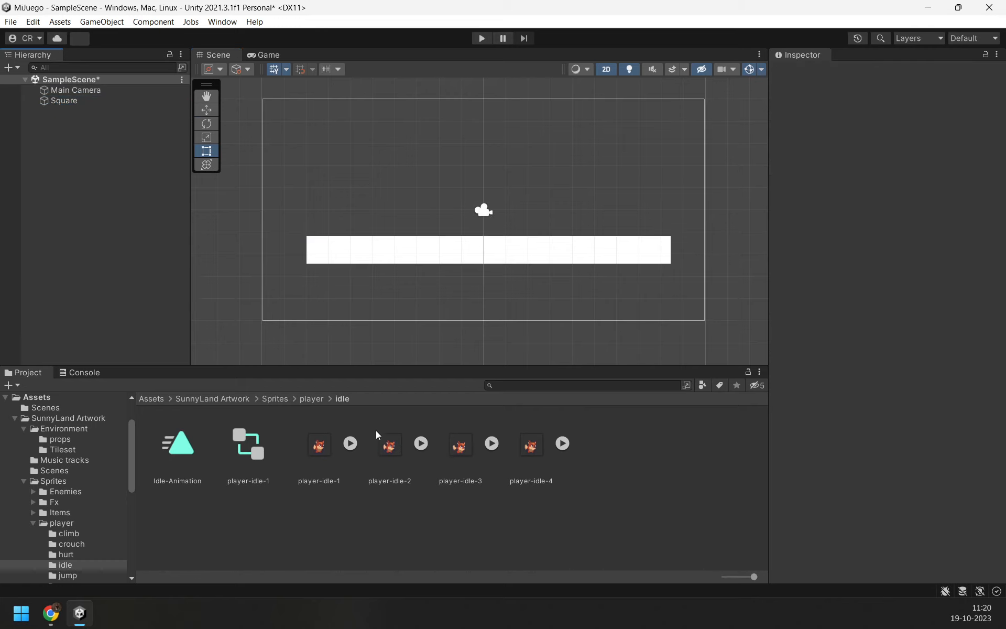
pyautogui.moveTo(325, 445); pyautogui.dragTo(356, 169)
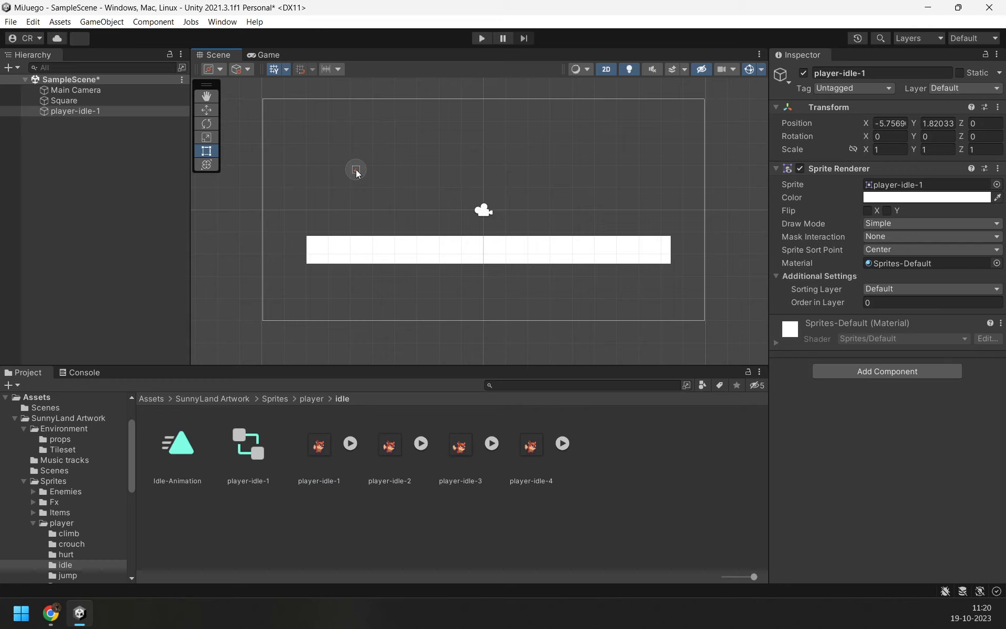
pyautogui.click(78, 110)
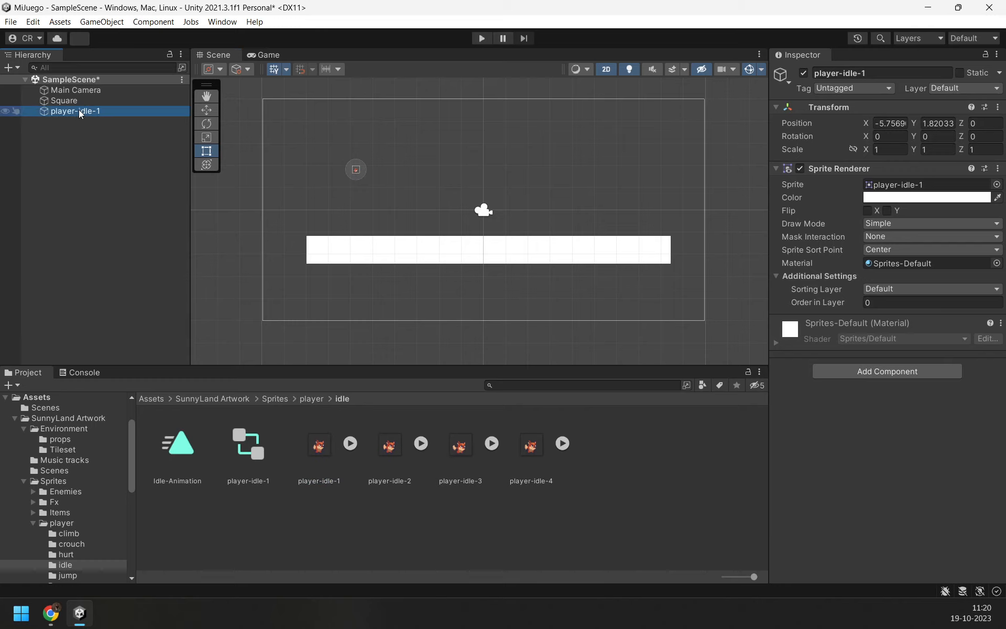
pyautogui.click(353, 174)
pyautogui.click(357, 169)
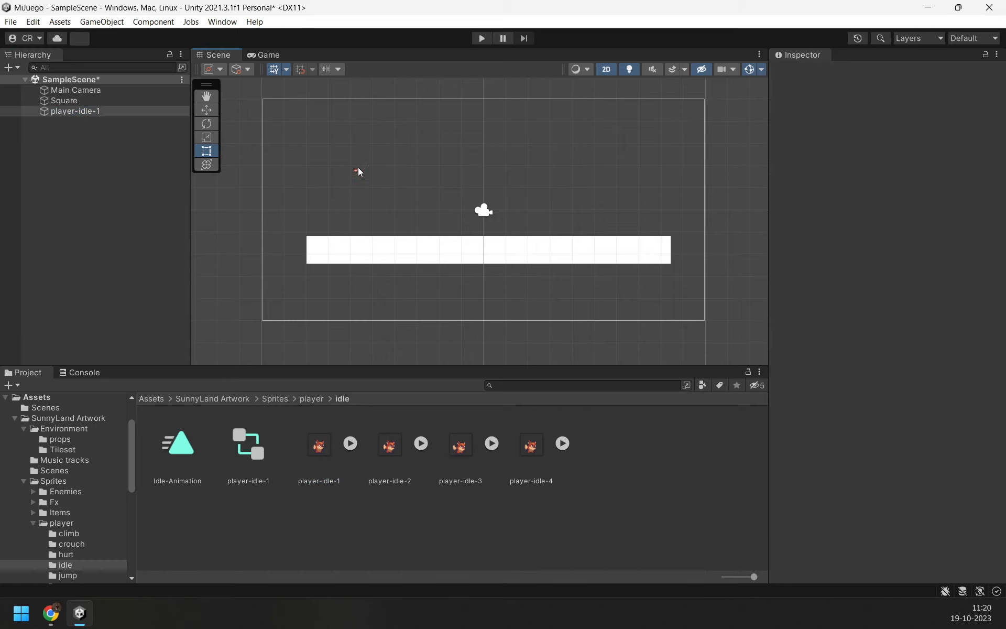
# Step: Enlarge the player sprite with the Scale tool to about 1.73 in X and 1.56 in Y
pyautogui.click(208, 141)
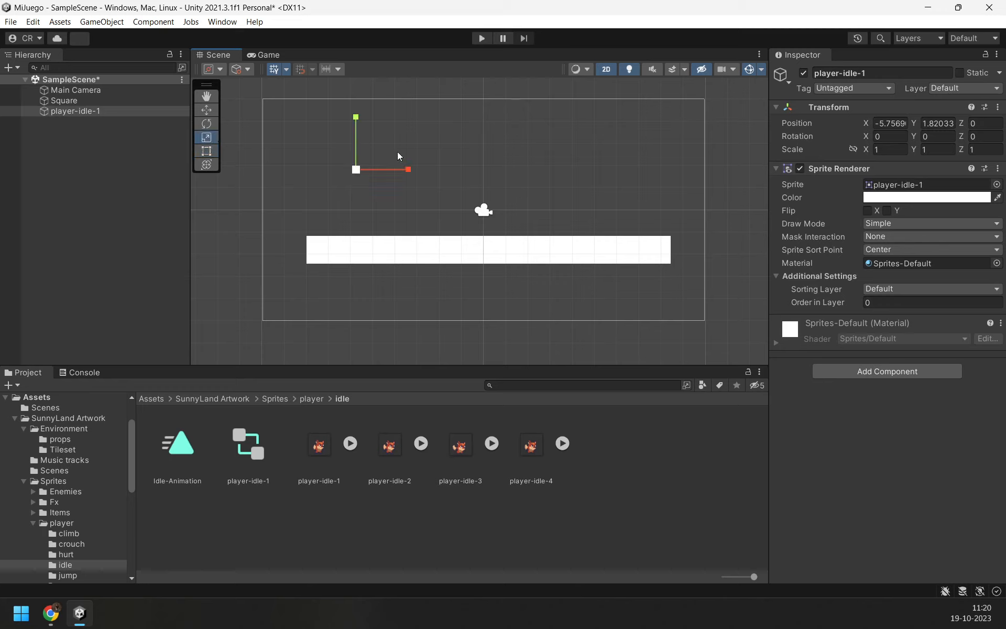
pyautogui.moveTo(404, 170); pyautogui.dragTo(415, 169)
pyautogui.moveTo(355, 119); pyautogui.dragTo(363, 87)
pyautogui.click(357, 181)
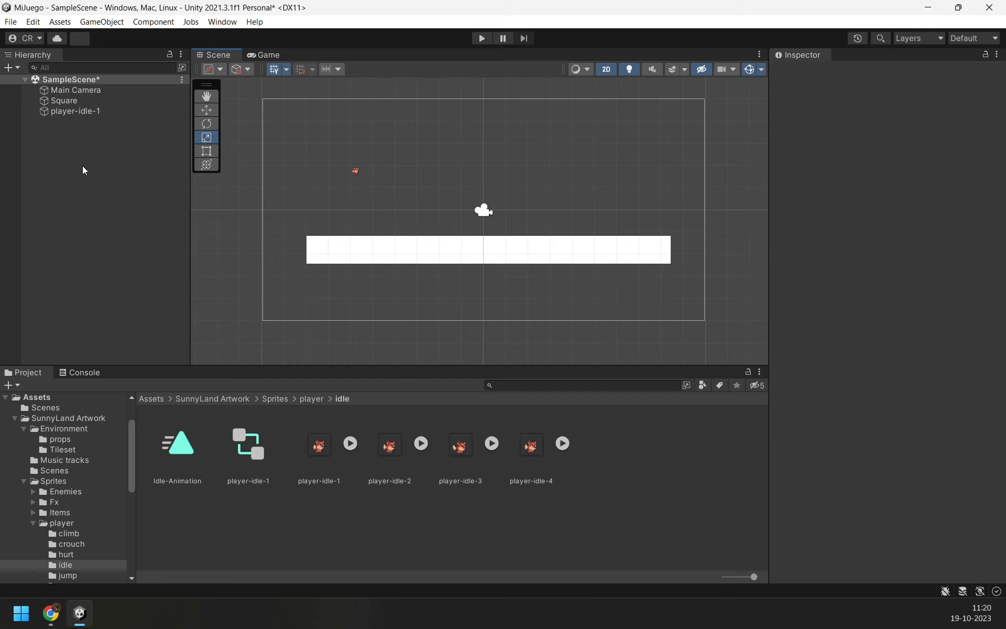
# Step: Set the player sprite's scale to 5 in both X and Y
pyautogui.click(73, 110)
pyautogui.click(903, 123)
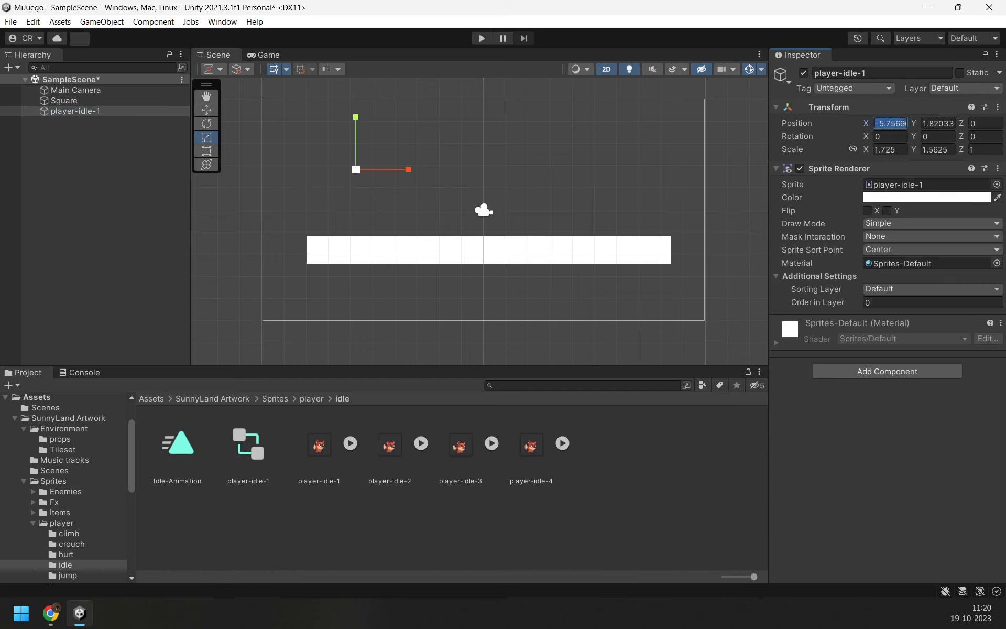
pyautogui.click(903, 150)
pyautogui.write('5')
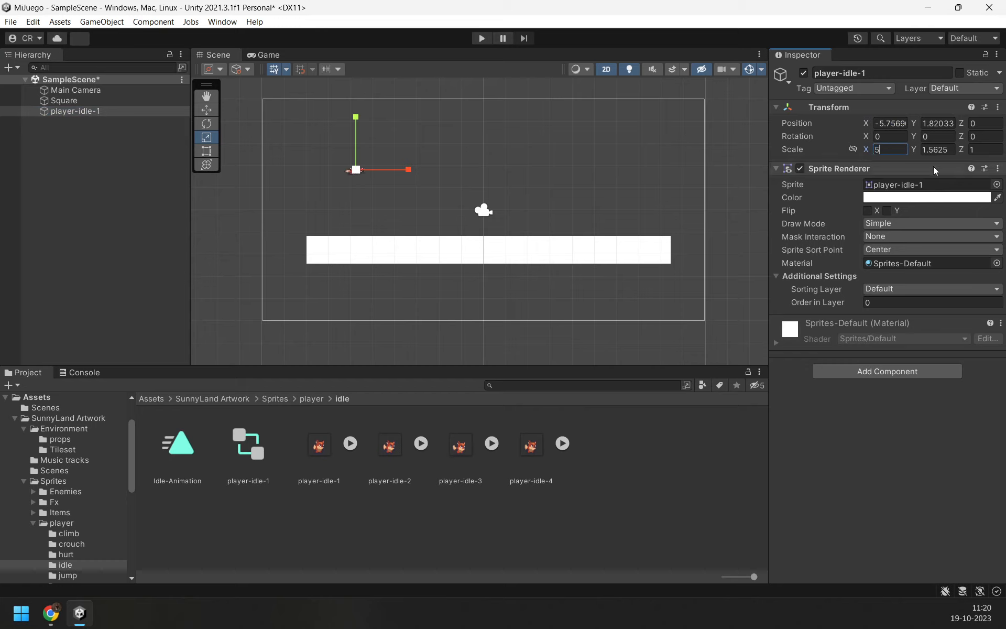
pyautogui.click(946, 151)
pyautogui.write('5')
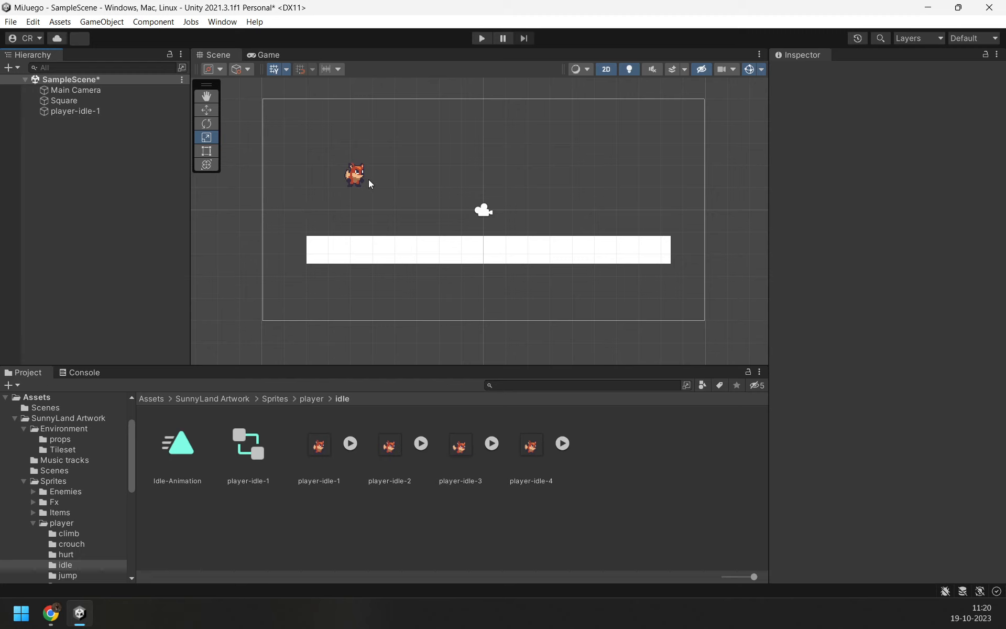
# Step: Review where the player-idle-1 sprite is stored, going from SunnyLand Artwork through Sprites and player to the idle folder
pyautogui.click(353, 179)
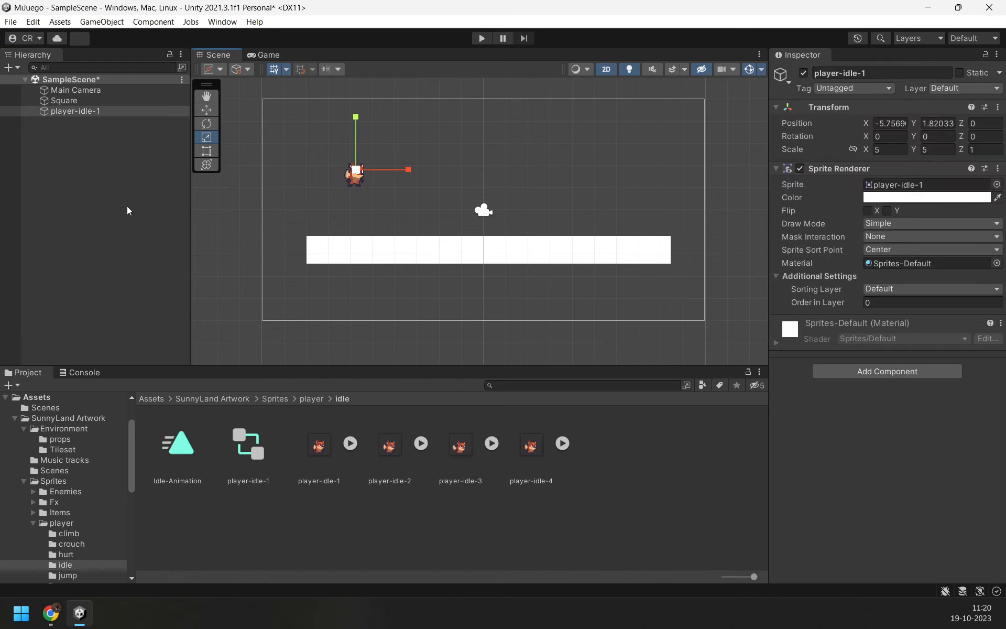
pyautogui.moveTo(340, 448); pyautogui.dragTo(319, 455)
pyautogui.click(59, 211)
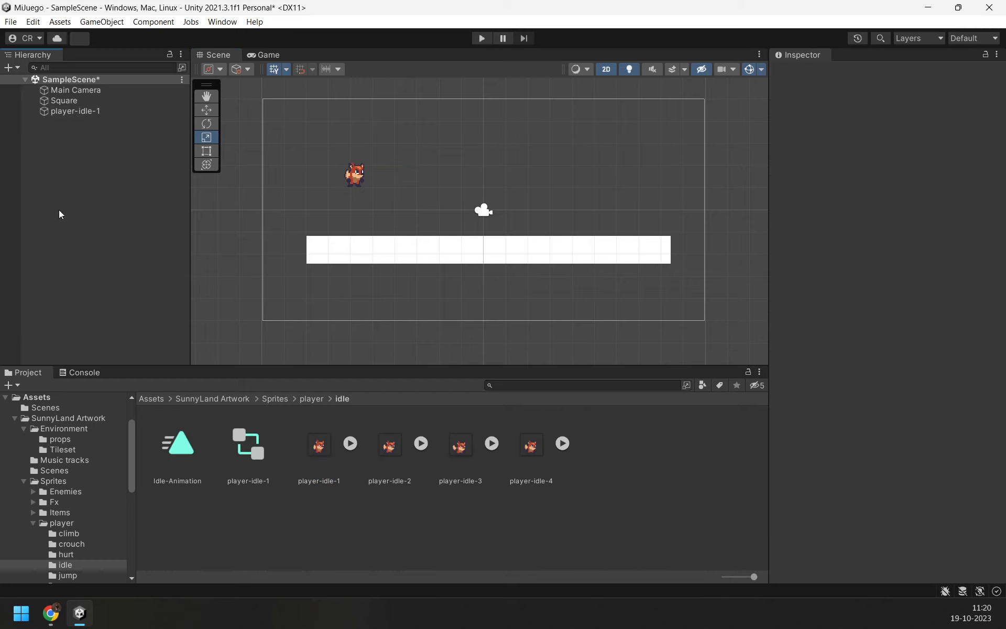
pyautogui.click(110, 112)
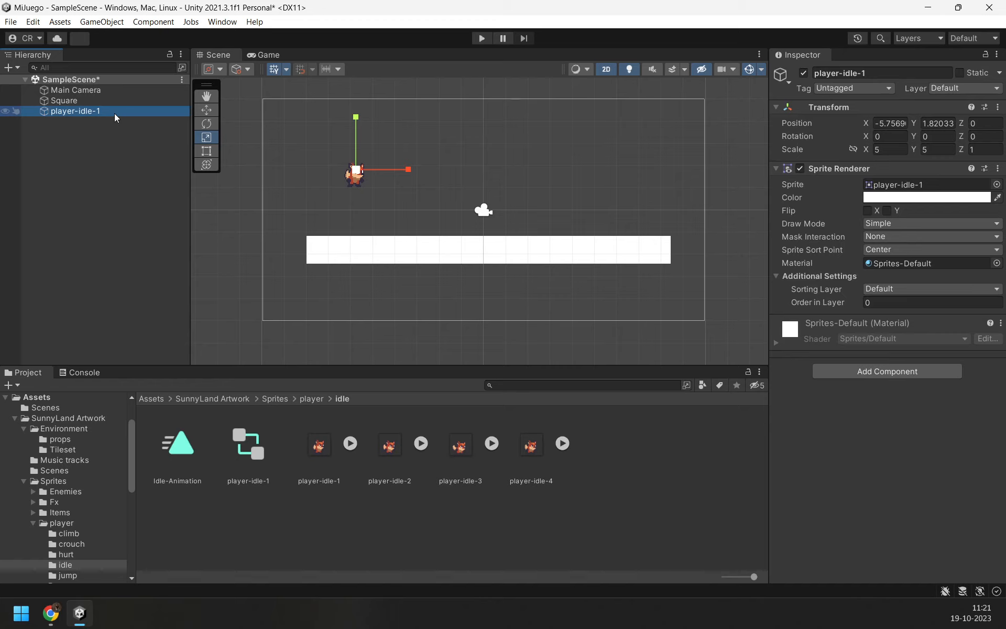
pyautogui.click(208, 408)
pyautogui.click(211, 401)
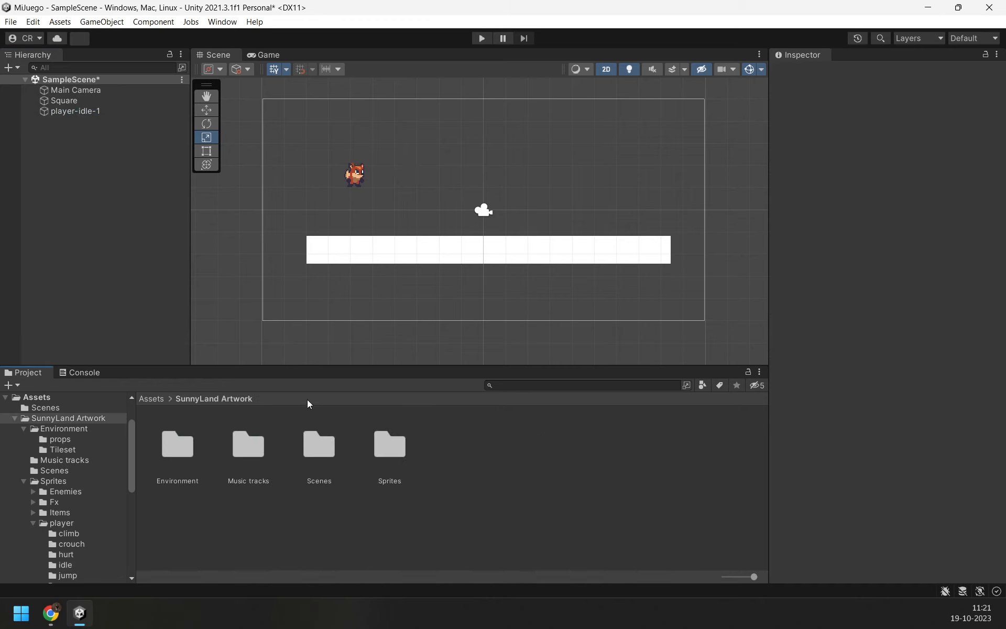
pyautogui.doubleClick(392, 446)
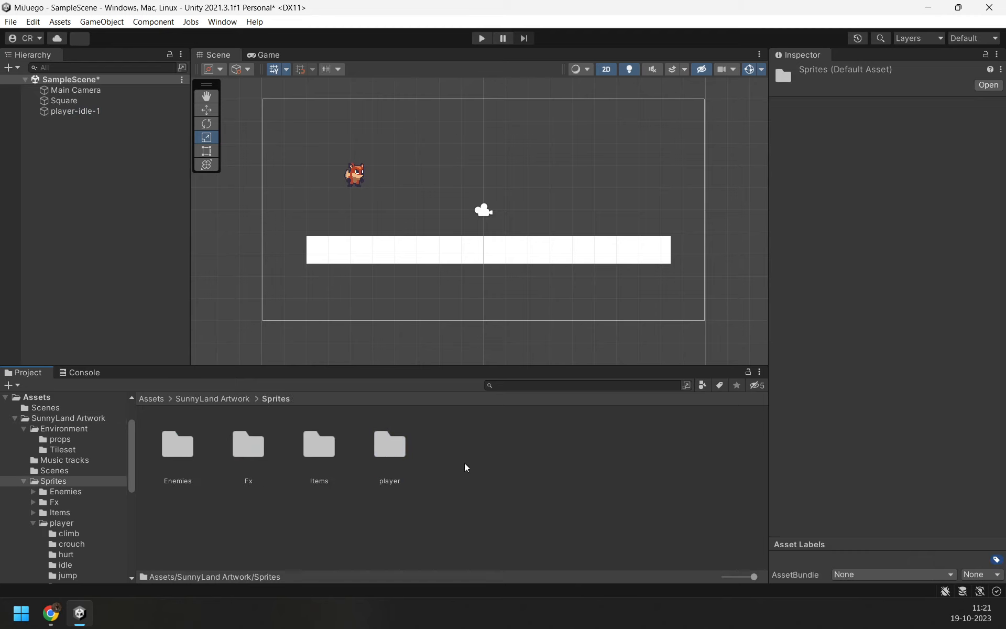
pyautogui.doubleClick(402, 445)
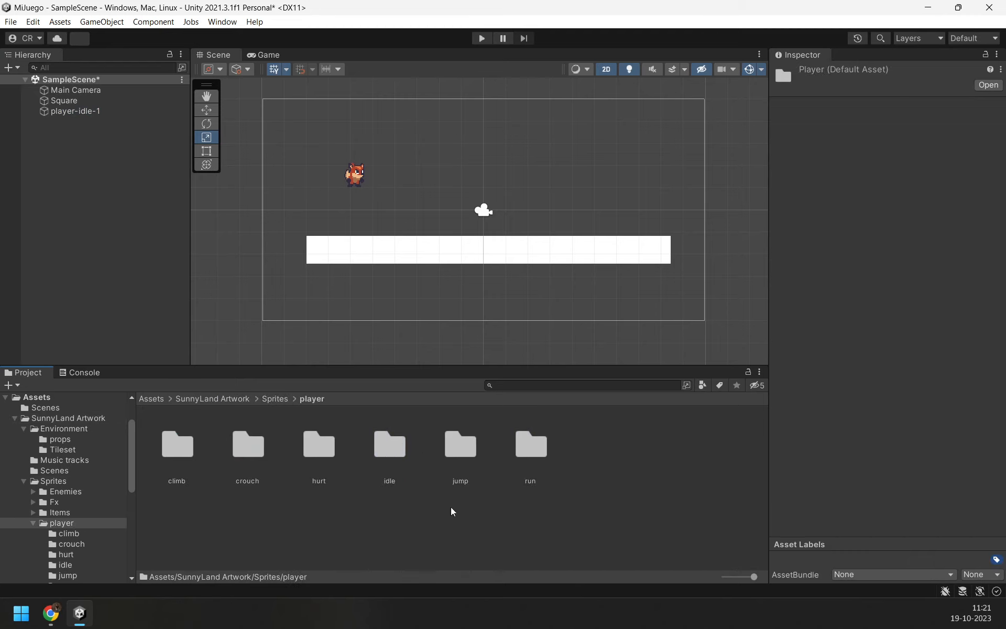
pyautogui.doubleClick(387, 444)
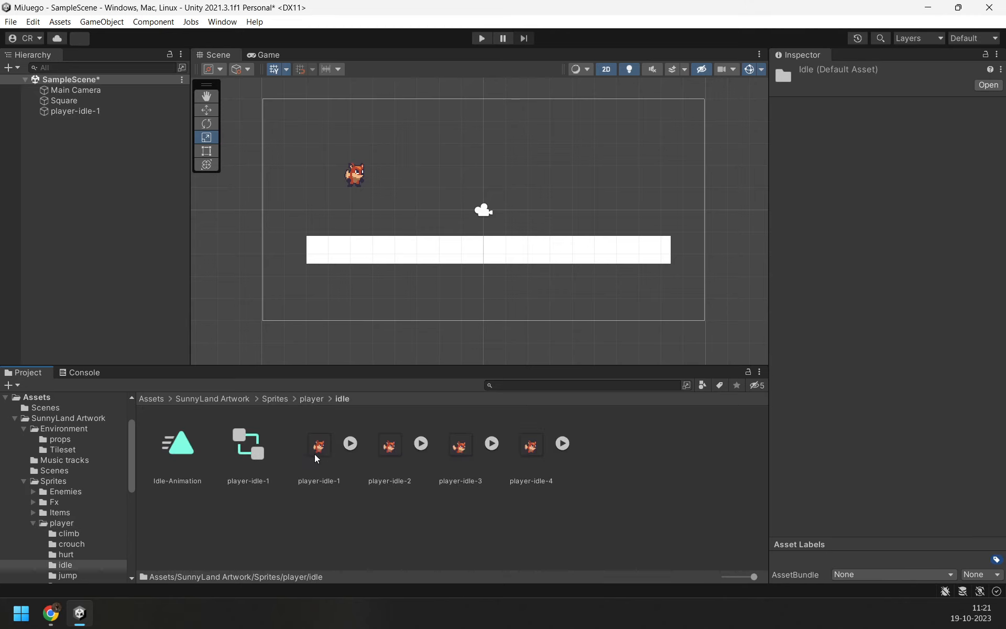
pyautogui.click(317, 450)
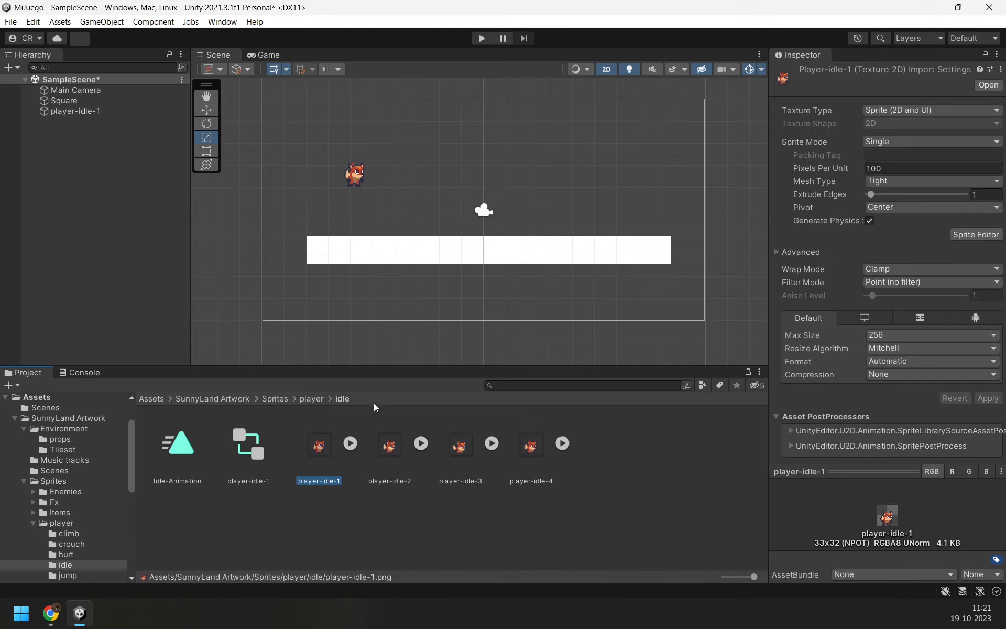
# Step: Rename the player-idle-1 object in the scene as Jugador
pyautogui.click(77, 111)
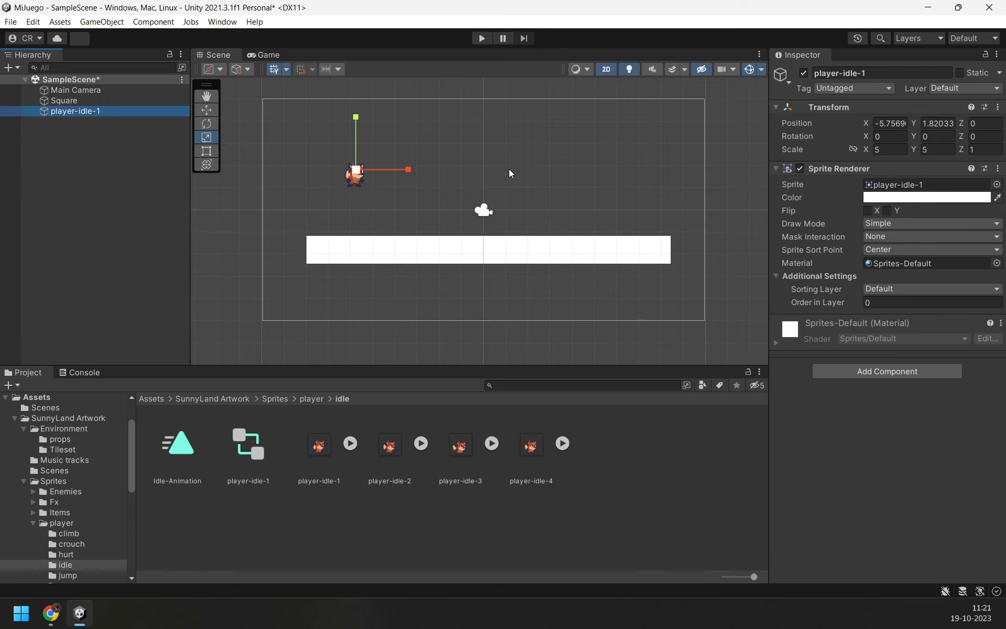
pyautogui.click(370, 197)
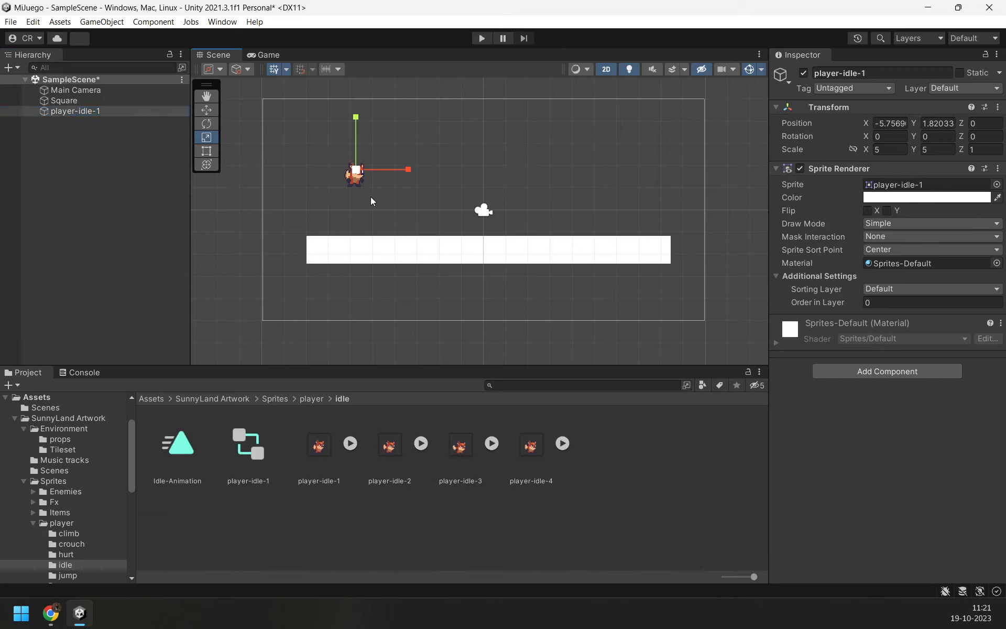
pyautogui.click(358, 178)
pyautogui.click(97, 111)
pyautogui.click(90, 109)
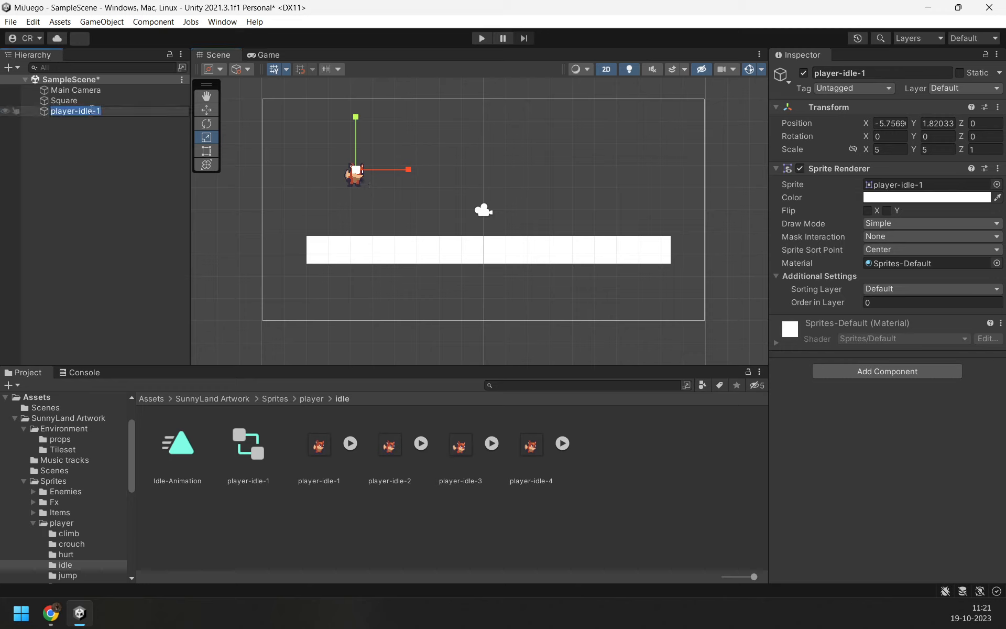
pyautogui.write('Jugador')
pyautogui.press('Return')
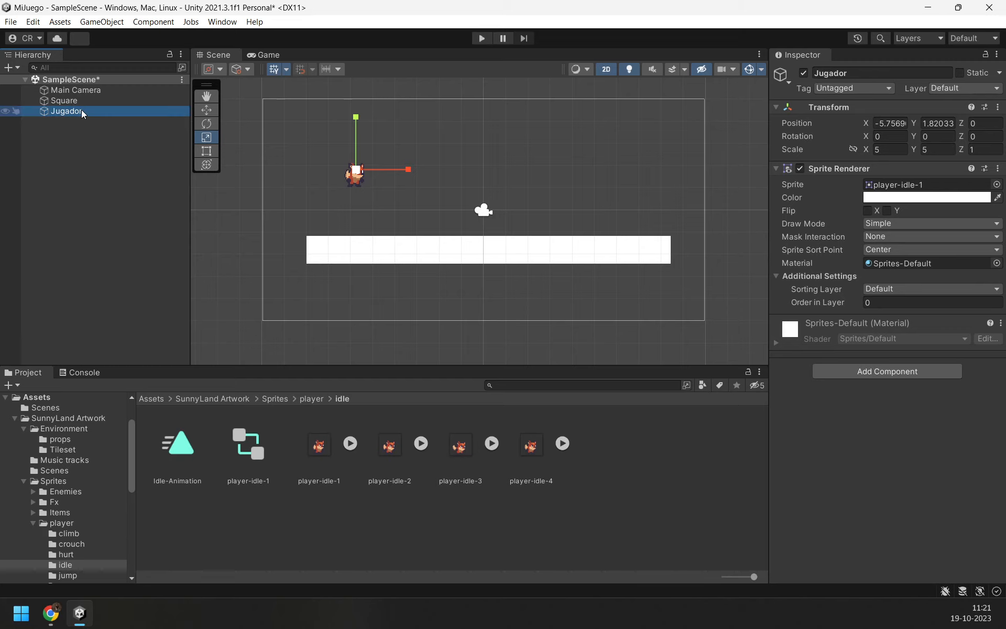
# Step: Rename the Square object in the scene as Plataforma
pyautogui.click(49, 92)
pyautogui.click(72, 104)
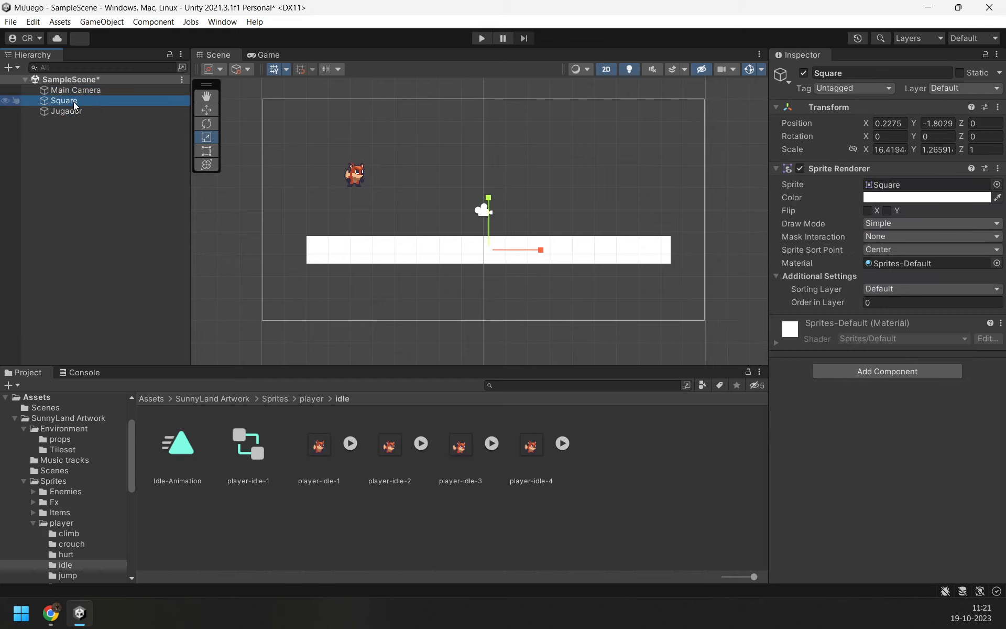
pyautogui.click(75, 102)
pyautogui.write('Plataforma')
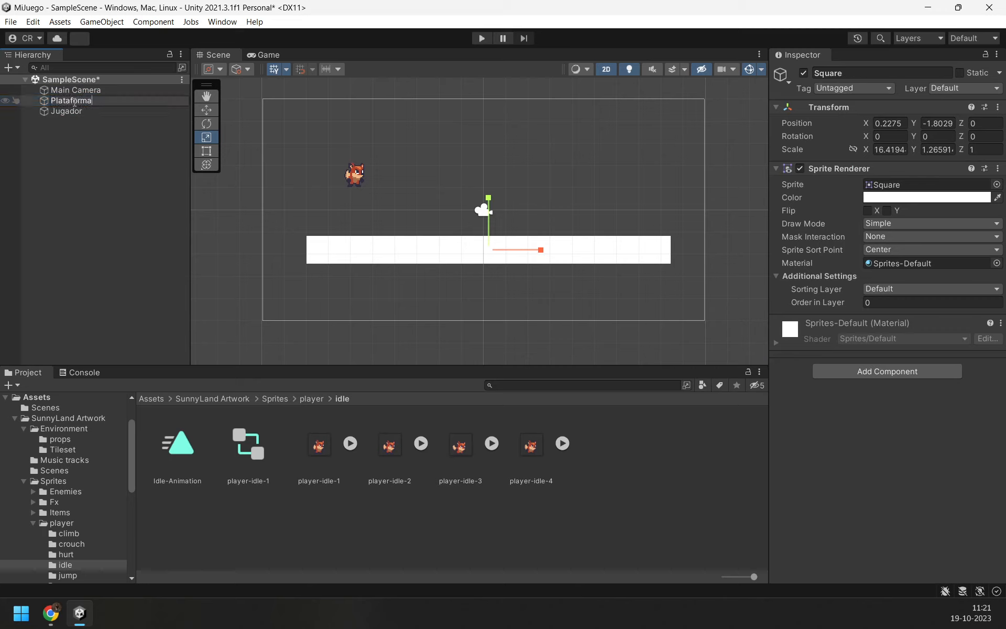
pyautogui.press('Return')
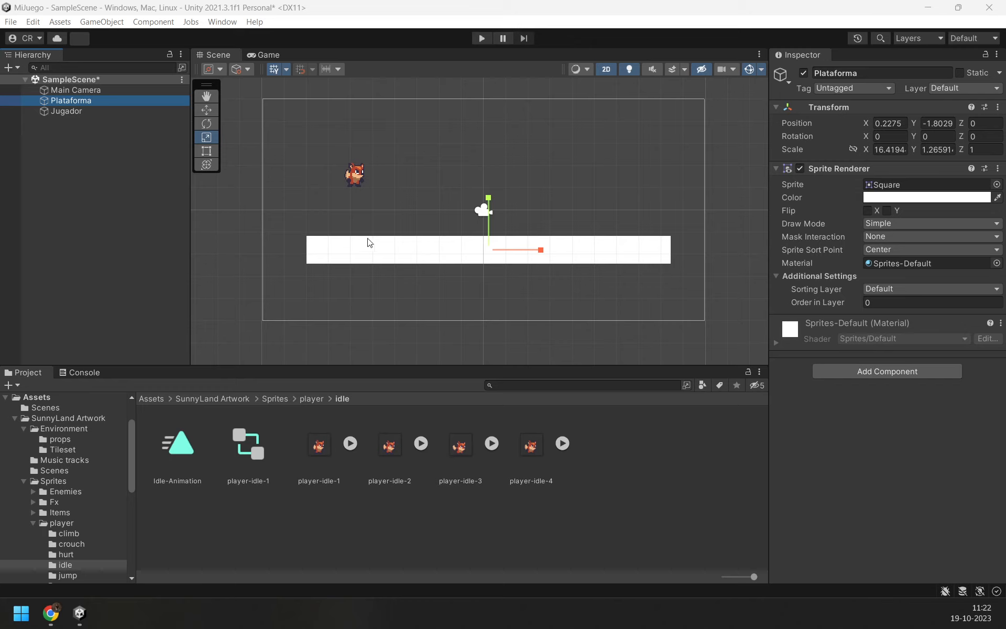
# Step: Add a Rigidbody 2D component to the Jugador object
pyautogui.click(349, 180)
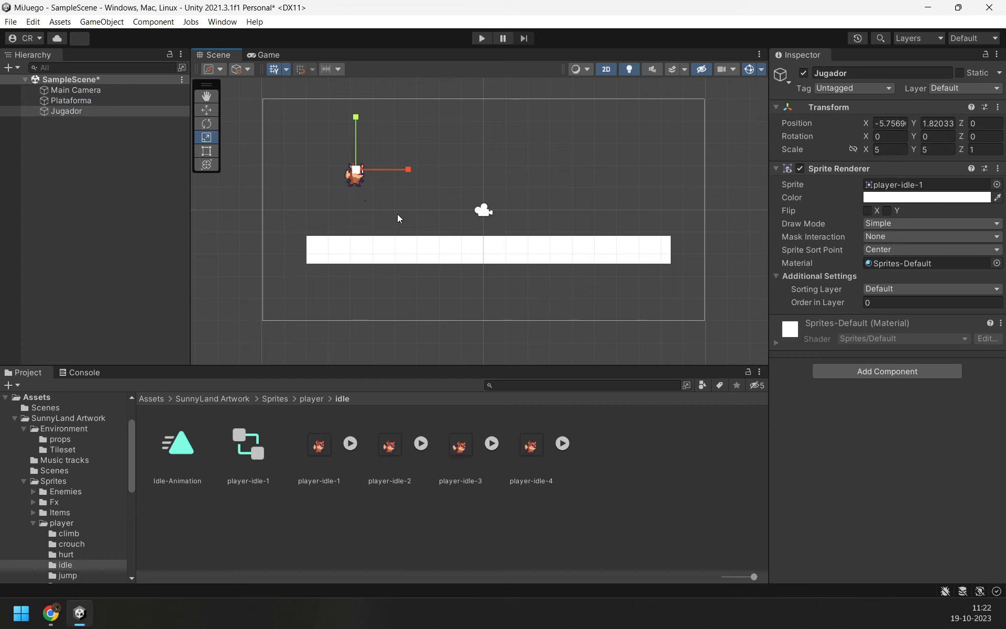
pyautogui.click(898, 371)
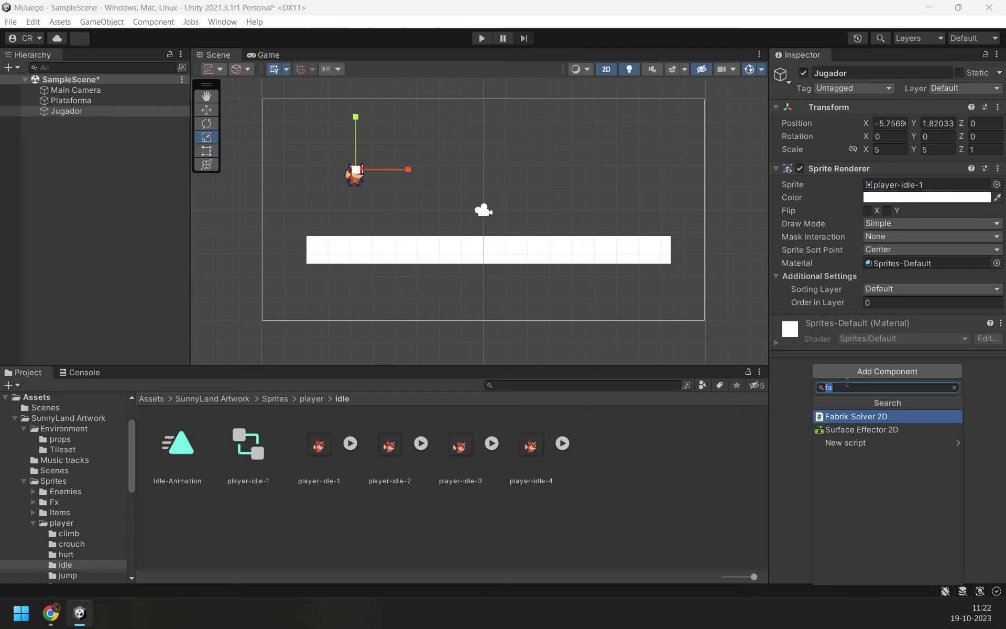
pyautogui.click(865, 387)
pyautogui.write('rigid')
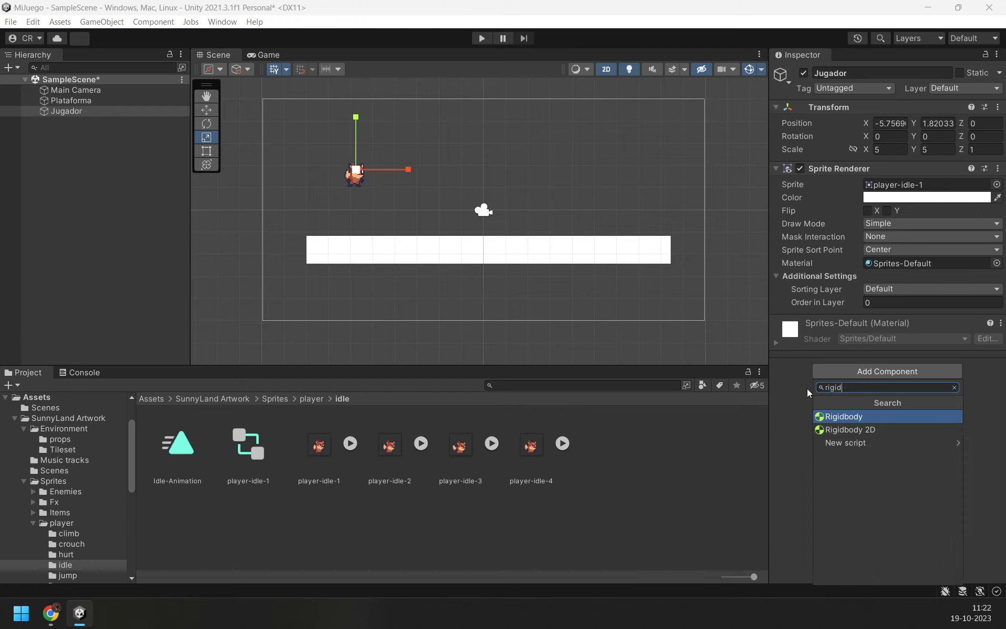
pyautogui.click(862, 431)
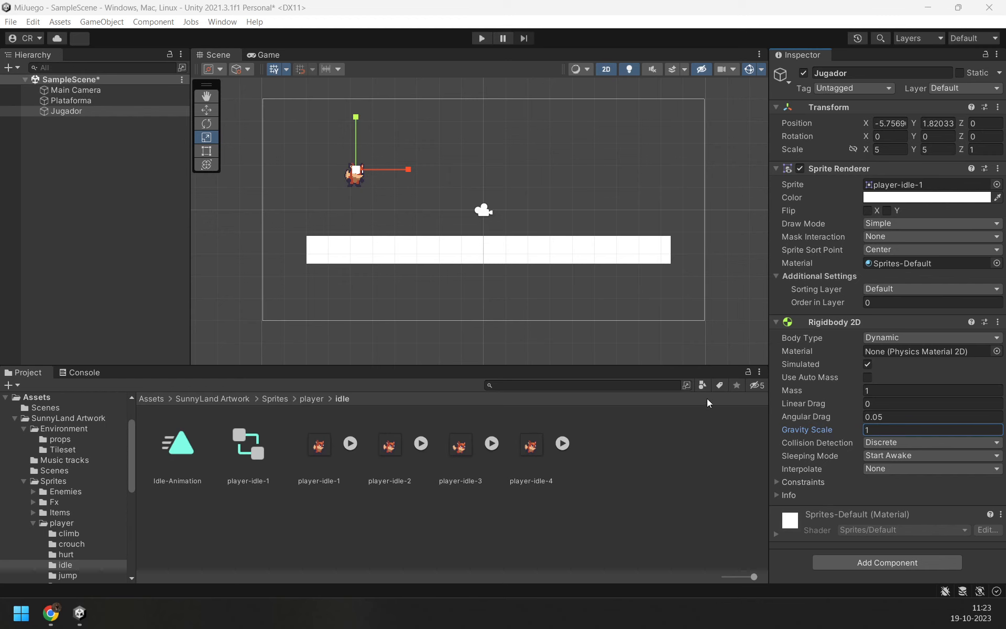
# Step: Run the game twice to test how gravity acts on Jugador, stopping play mode each time
pyautogui.click(479, 40)
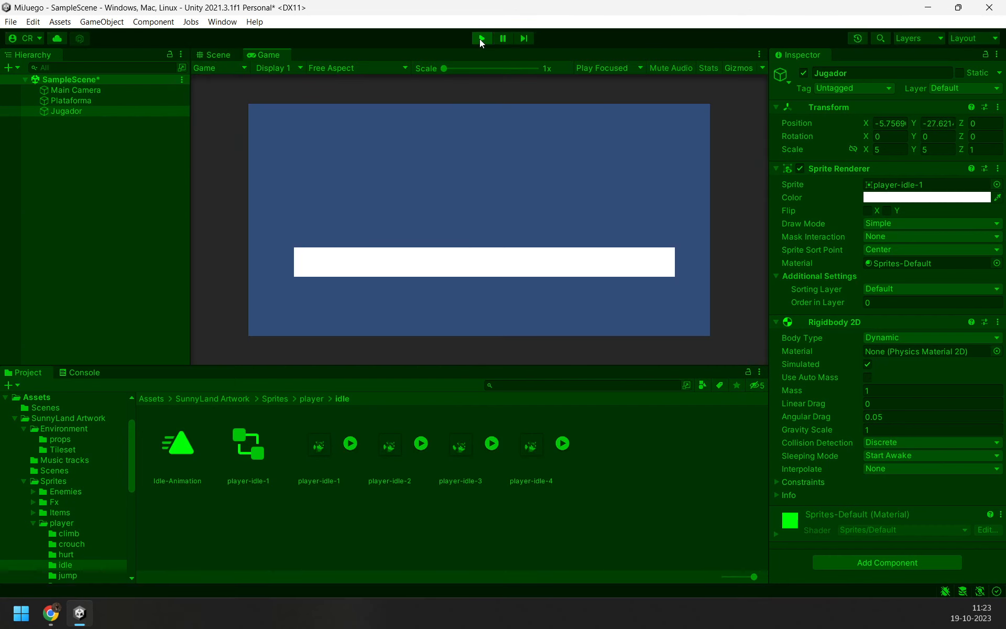
pyautogui.click(481, 39)
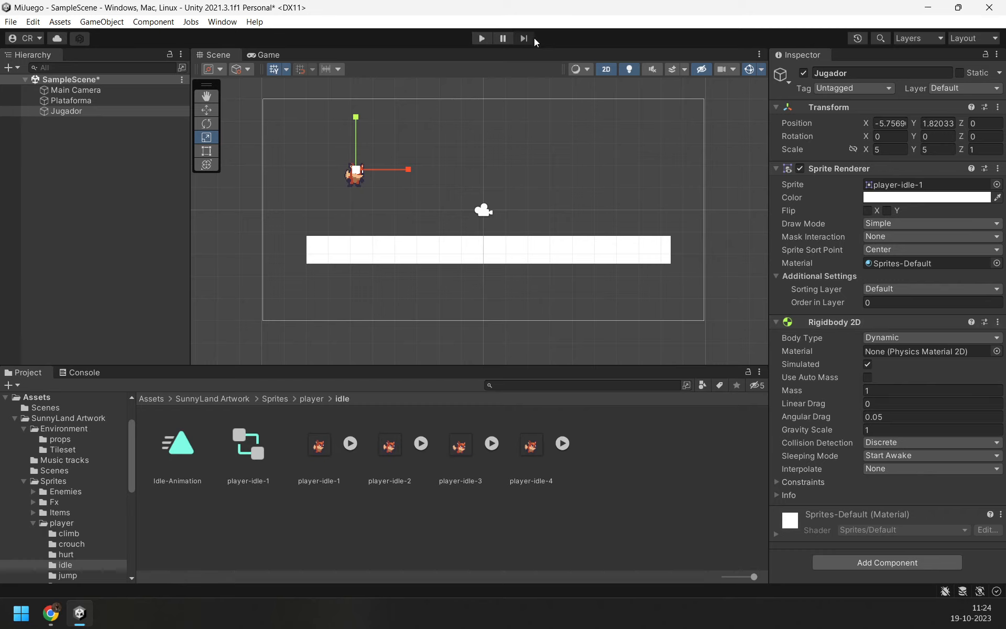
pyautogui.click(480, 39)
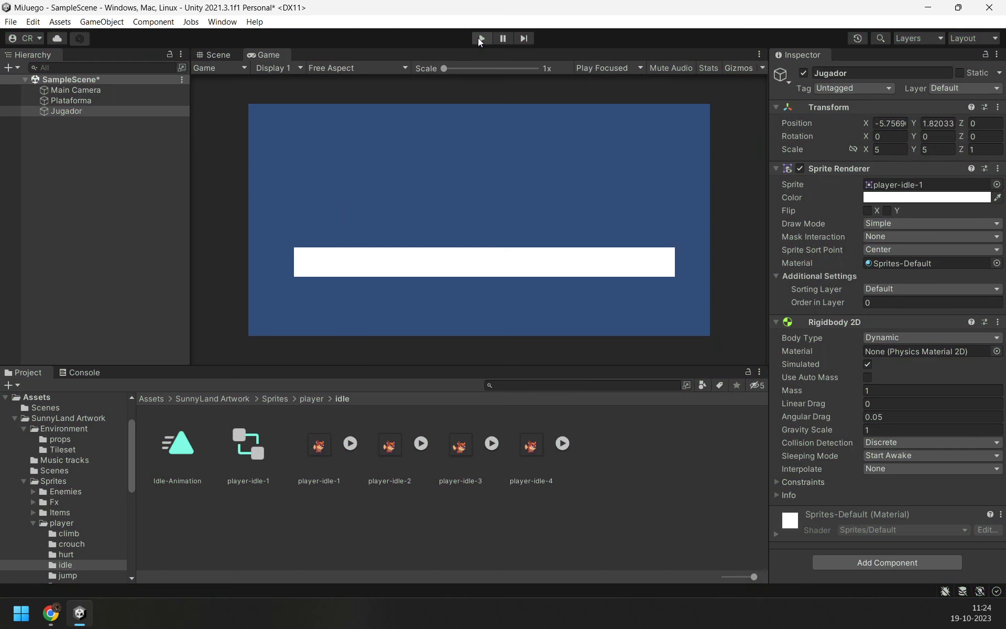
pyautogui.click(480, 38)
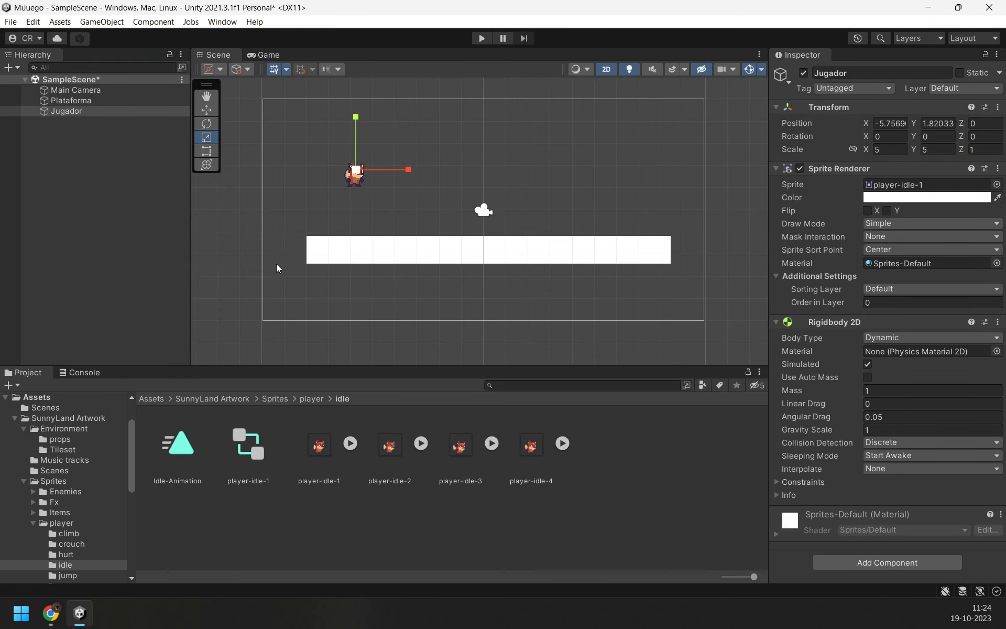
# Step: Select the Jugador object and collapse its Transform, Sprite Renderer and Rigidbody 2D components
pyautogui.click(531, 250)
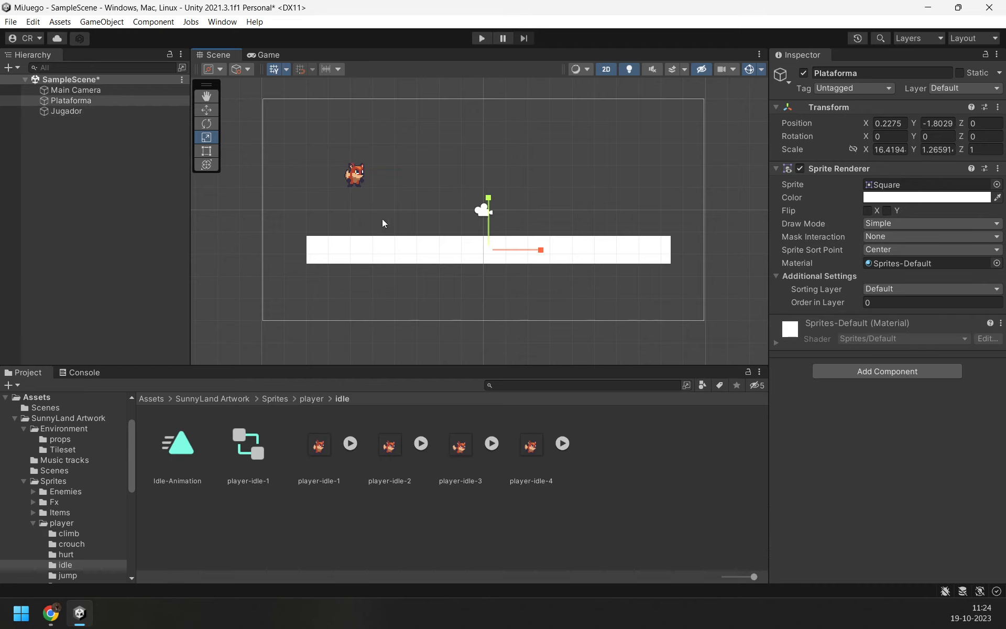
pyautogui.click(361, 173)
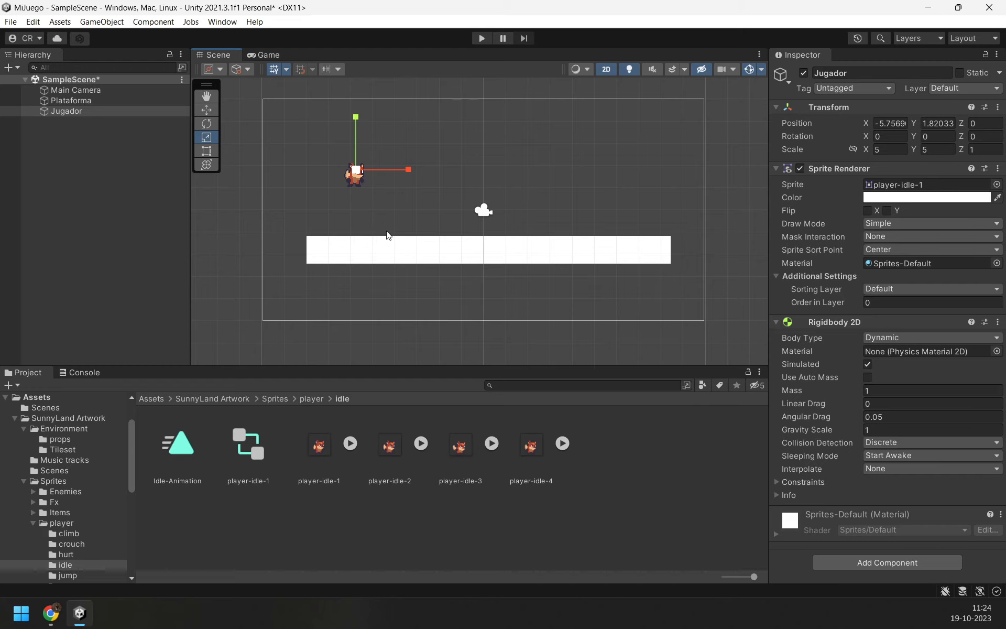
pyautogui.click(360, 184)
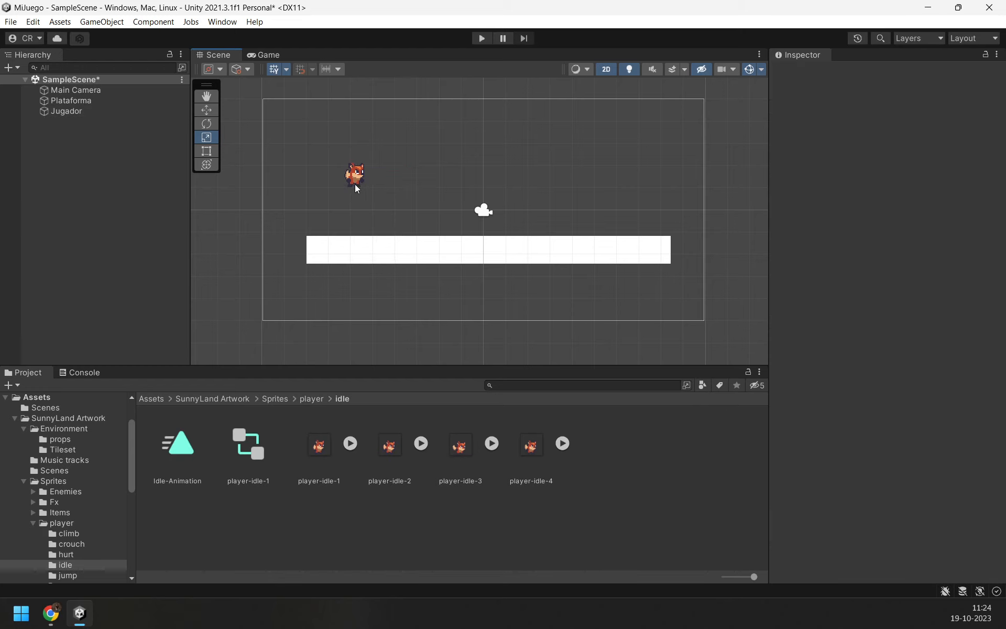
pyautogui.click(354, 184)
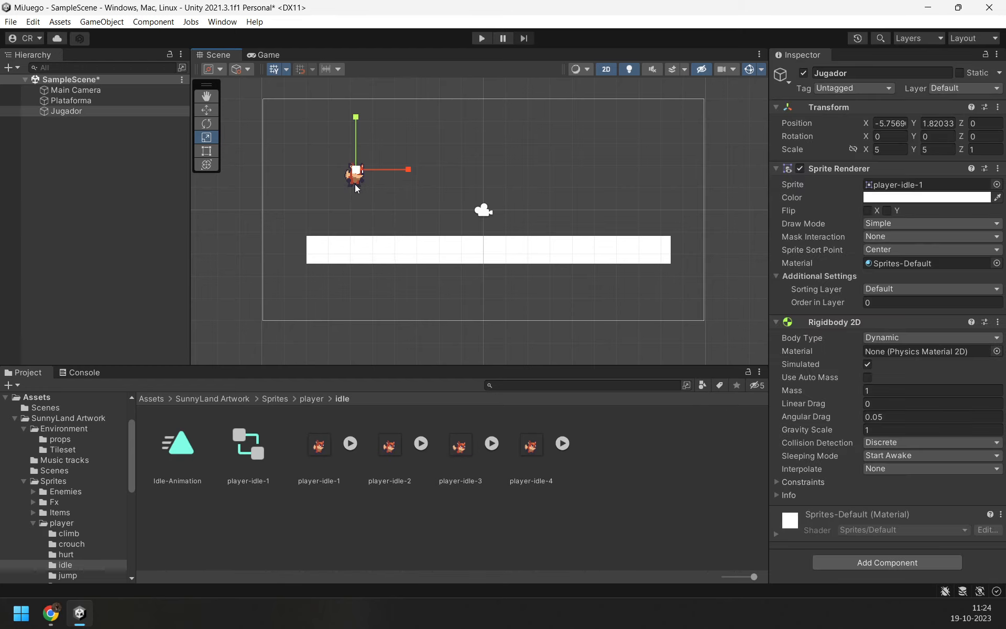
pyautogui.click(777, 322)
pyautogui.click(775, 170)
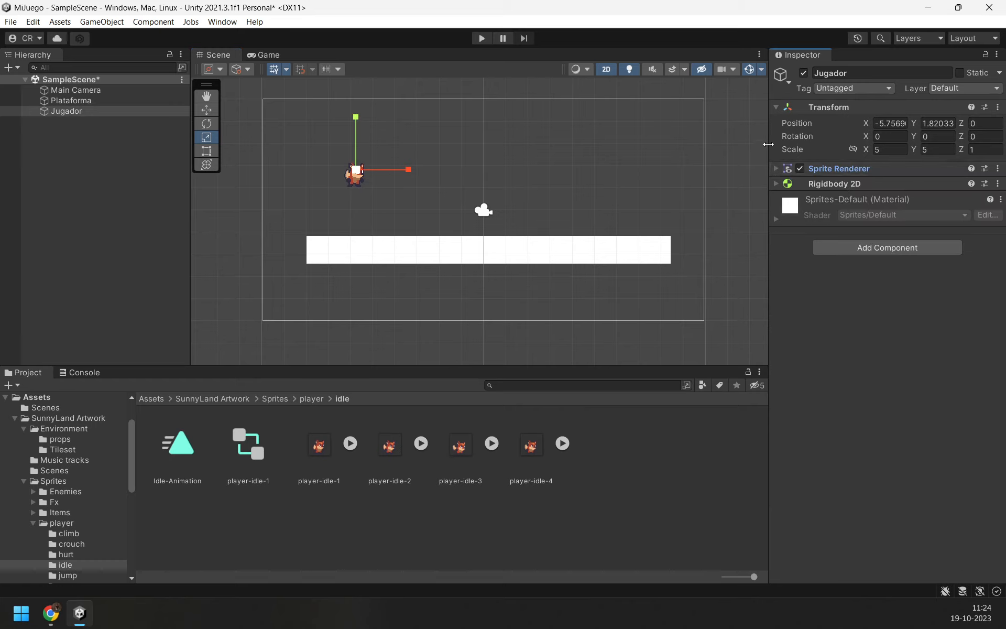
pyautogui.click(776, 107)
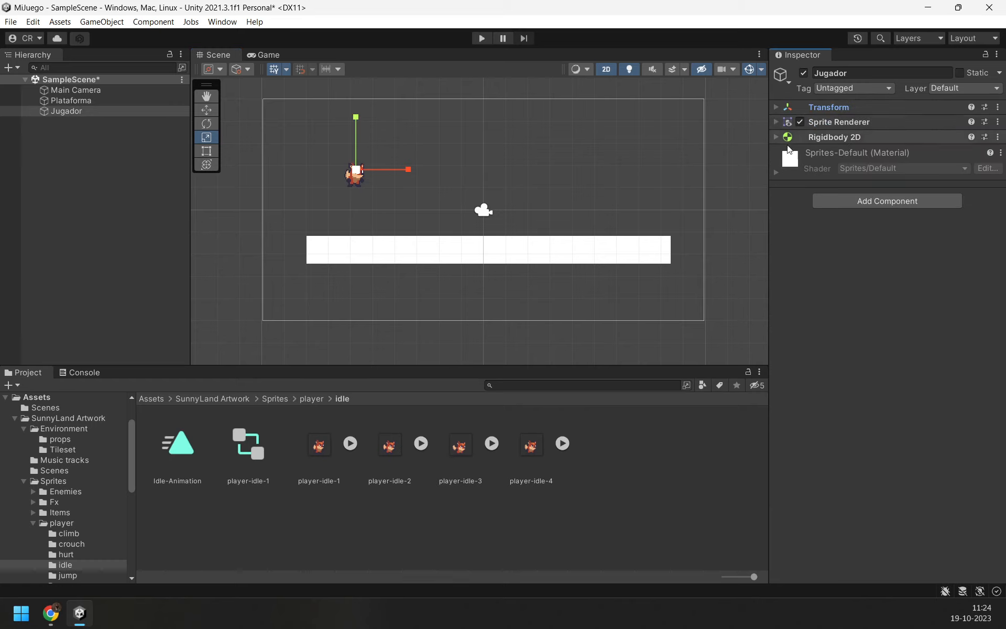
# Step: Add a Capsule Collider 2D component to the Jugador object
pyautogui.click(855, 201)
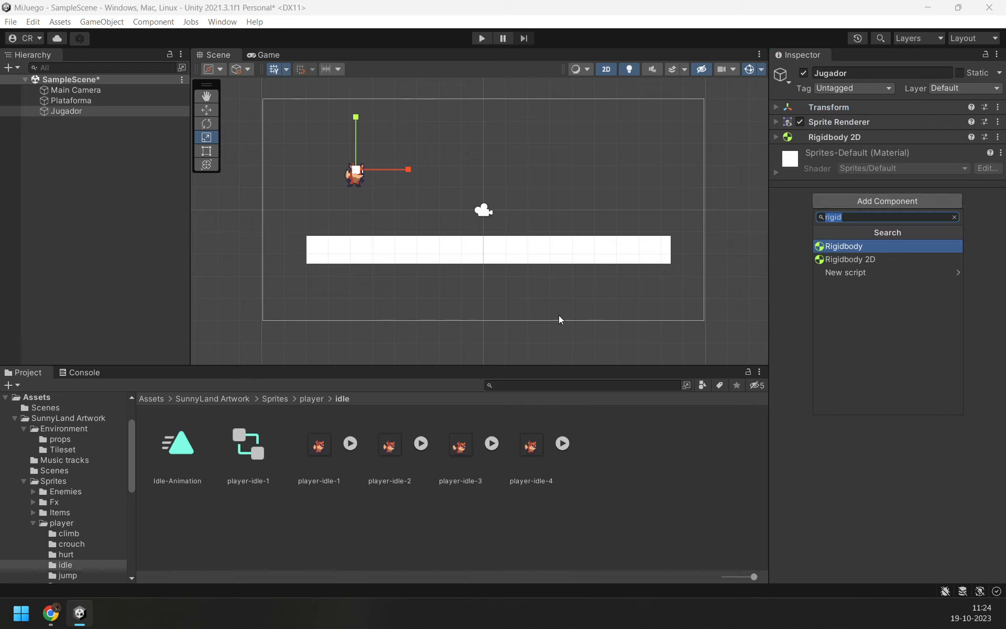
pyautogui.press('Escape')
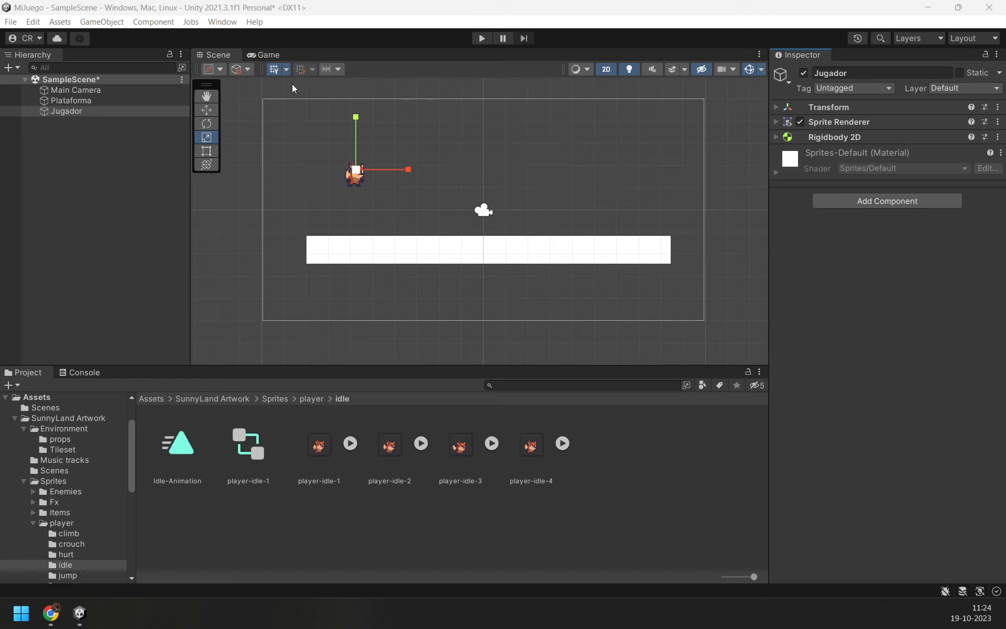
pyautogui.click(915, 197)
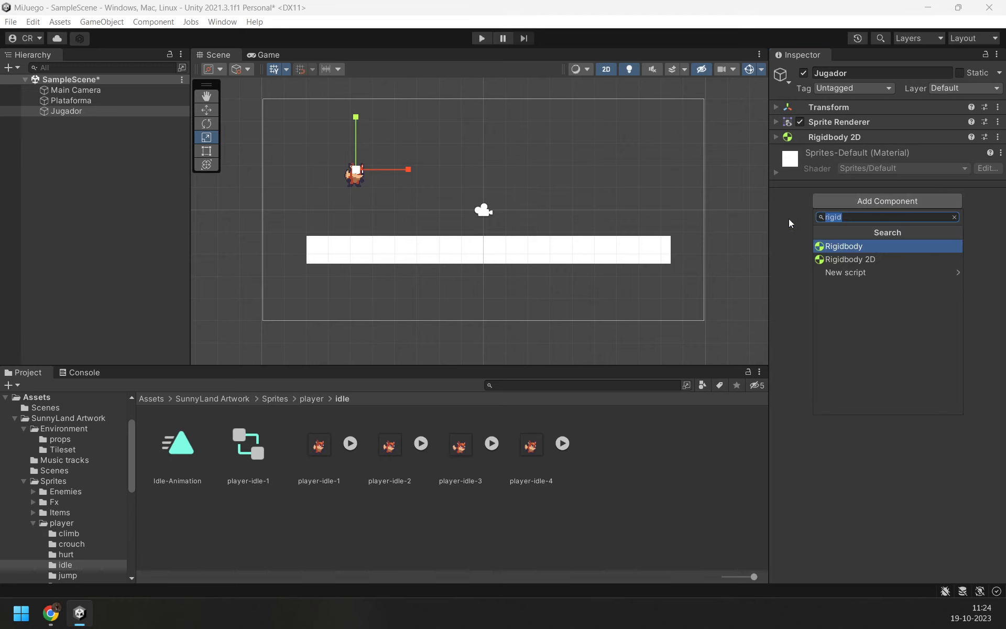
pyautogui.write('collider')
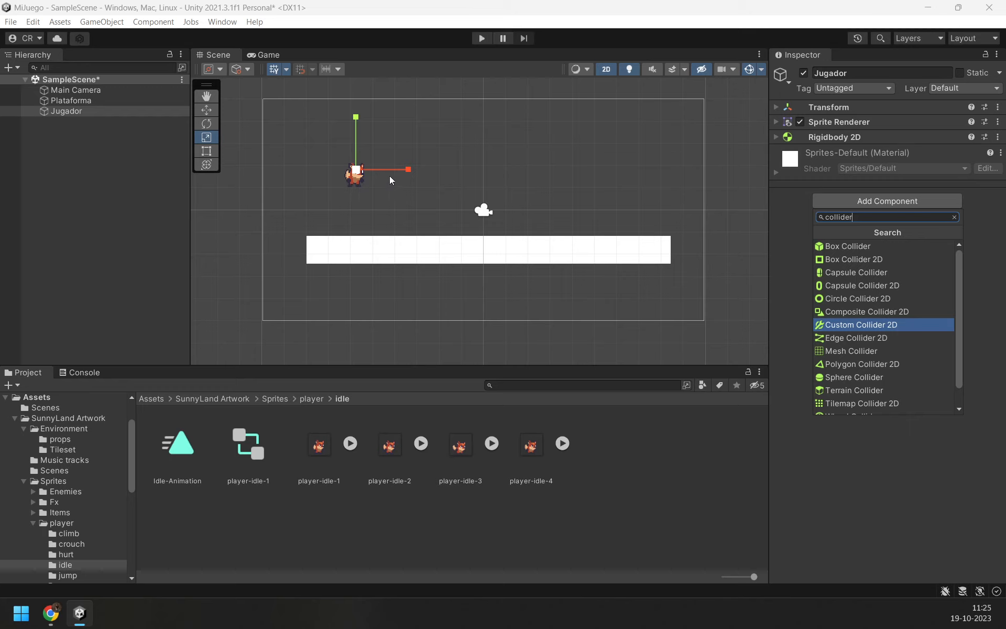
pyautogui.click(883, 287)
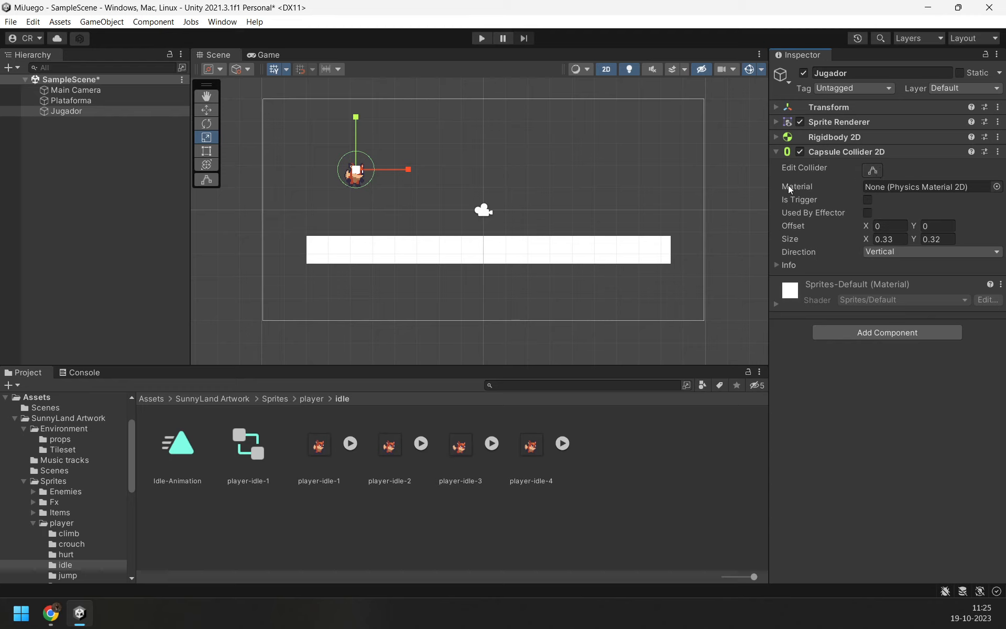
# Step: Reshape Jugador's capsule collider around the fox's body, about 0.157 wide and 0.185 high, with an offset of about -0.014, -0.052
pyautogui.click(872, 171)
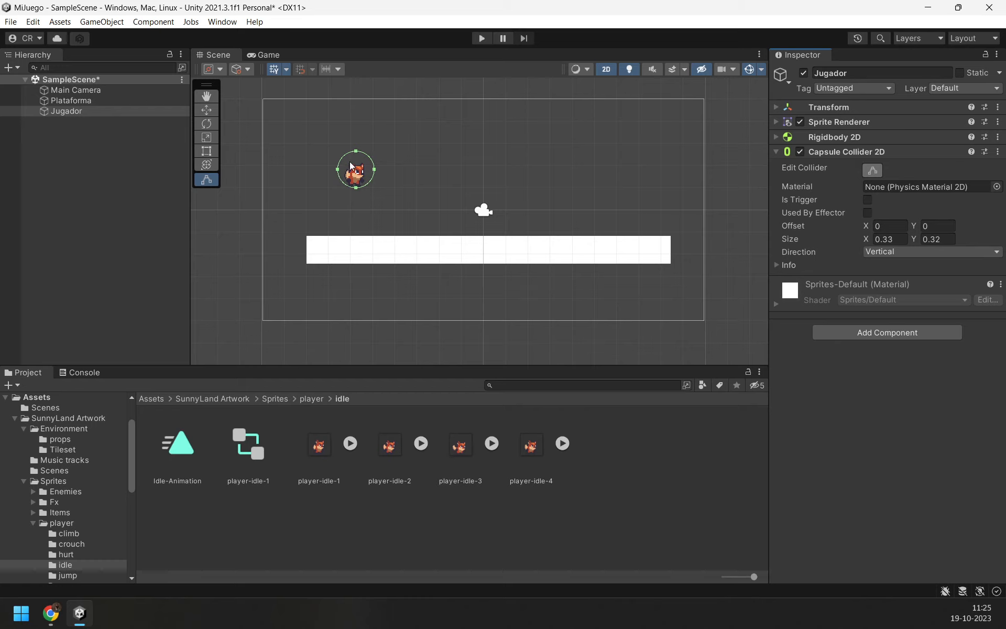
pyautogui.scroll(3, 363, 212)
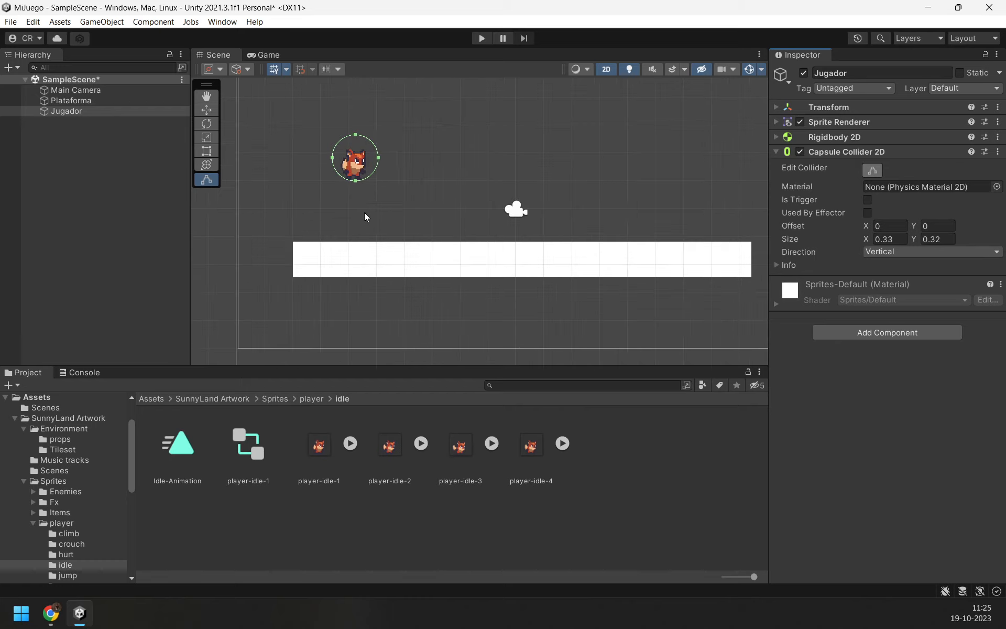
pyautogui.scroll(5, 366, 209)
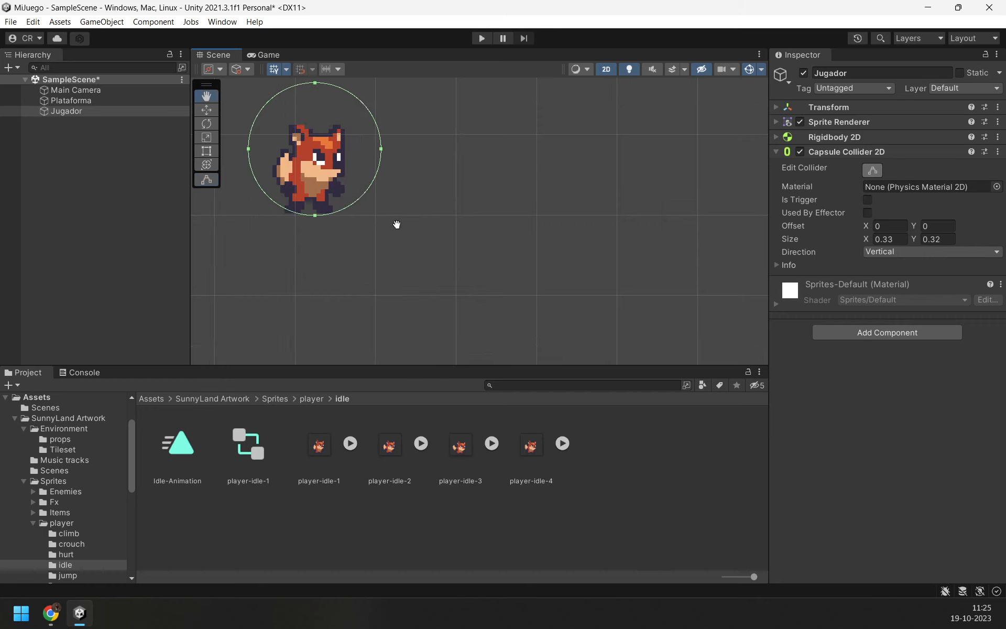
pyautogui.scroll(6, 423, 286)
pyautogui.moveTo(385, 290); pyautogui.dragTo(489, 356, button='middle')
pyautogui.scroll(5, 510, 318)
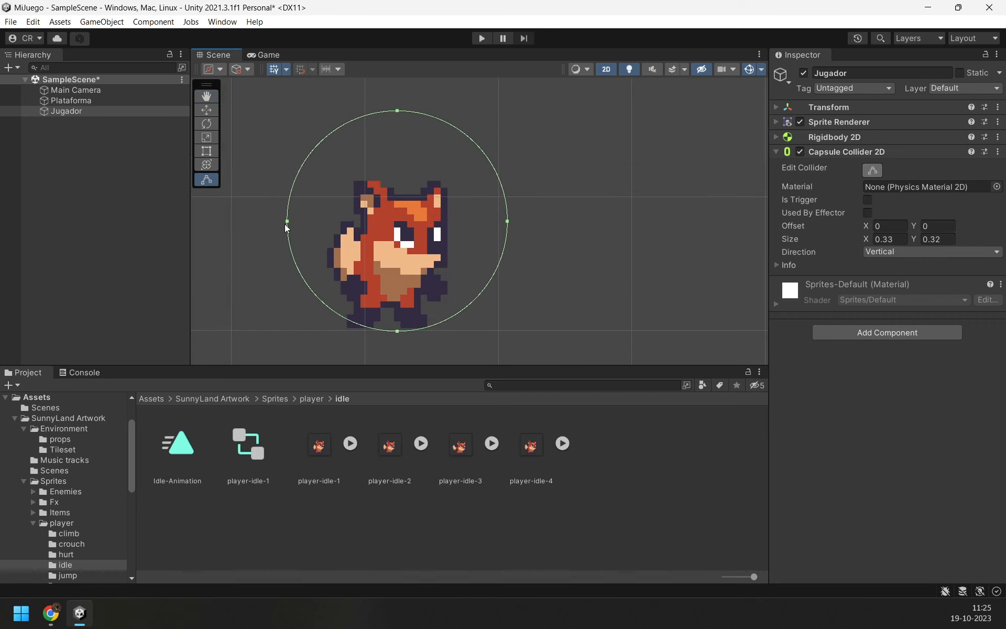
pyautogui.moveTo(286, 225); pyautogui.dragTo(334, 258)
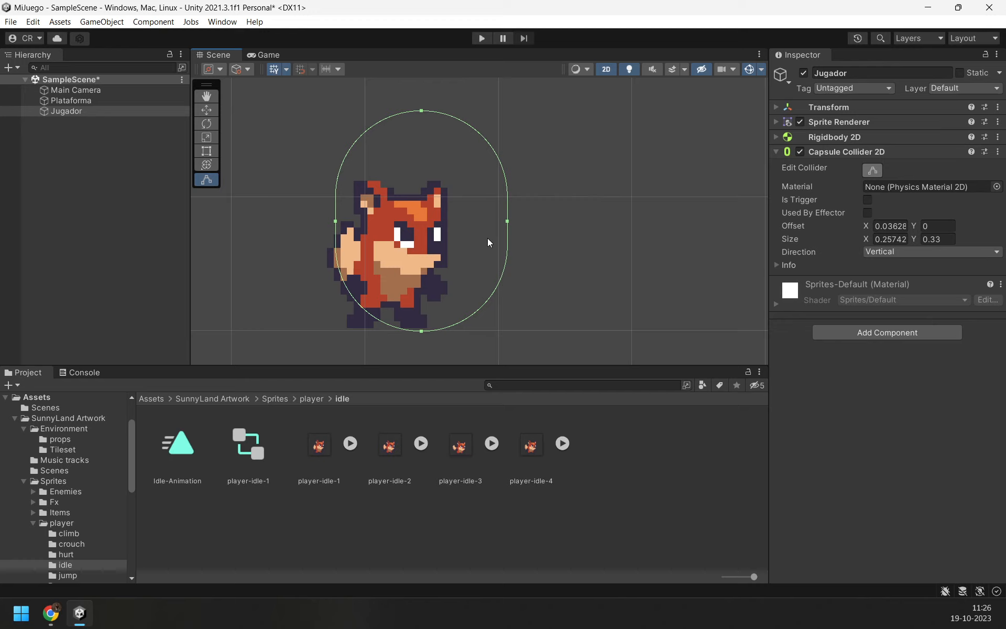
pyautogui.moveTo(506, 221); pyautogui.dragTo(440, 236)
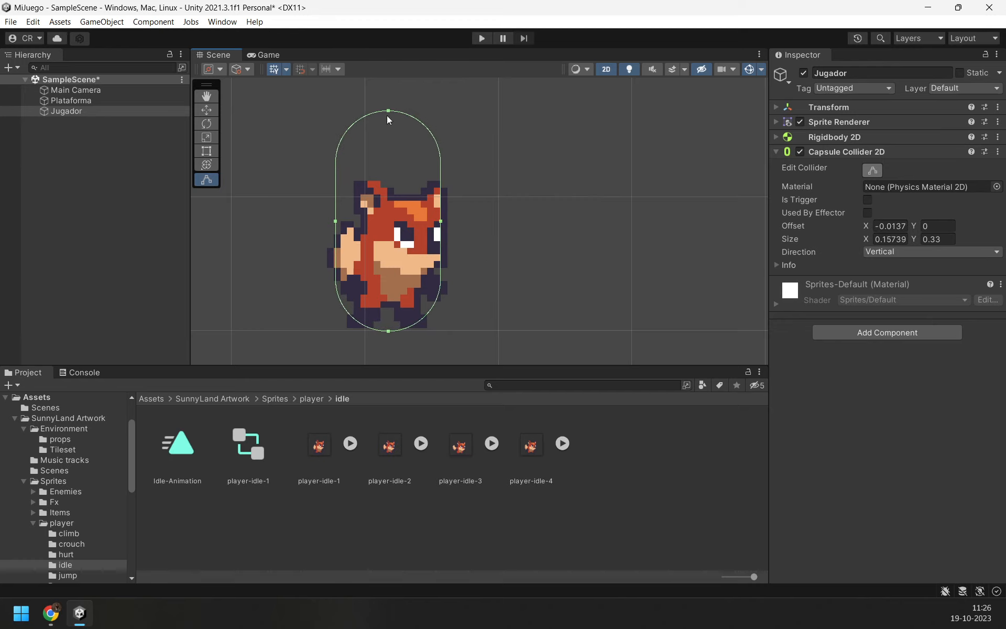
pyautogui.moveTo(387, 114); pyautogui.dragTo(382, 215)
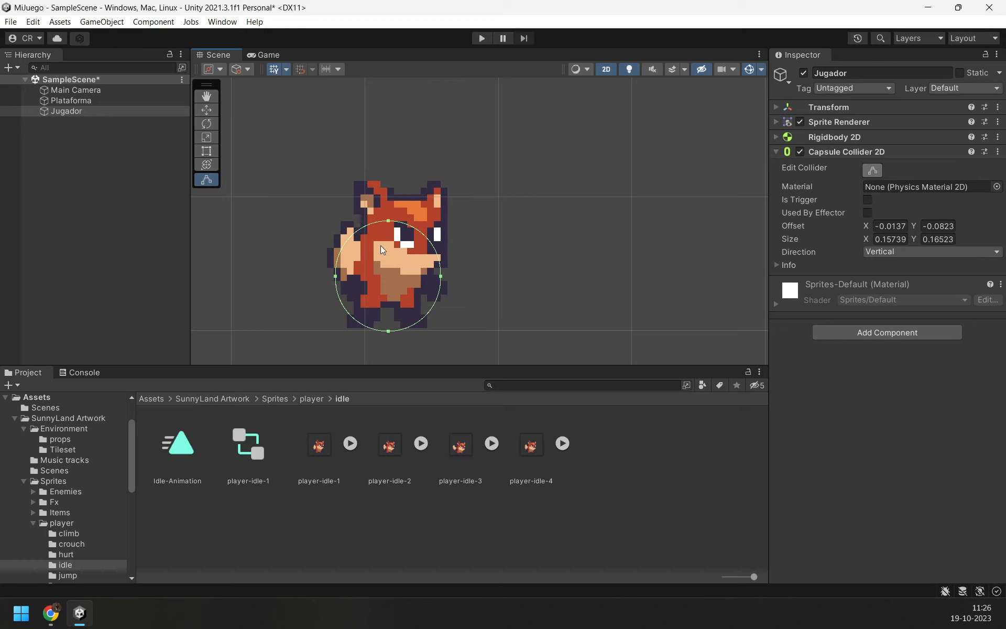
pyautogui.moveTo(388, 221); pyautogui.dragTo(388, 194)
pyautogui.moveTo(385, 327); pyautogui.dragTo(388, 315)
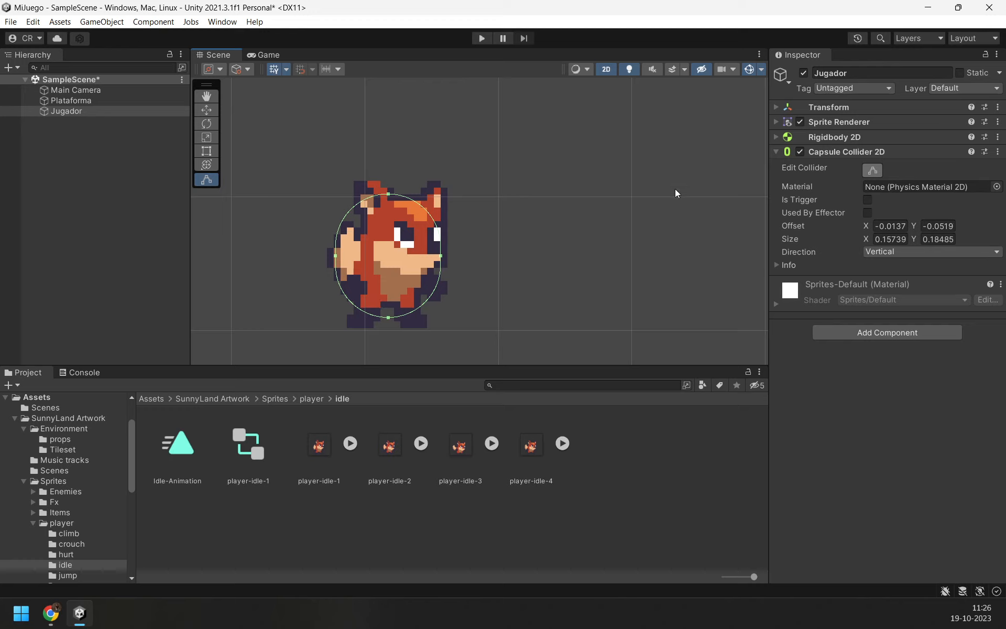
# Step: Run the game to test Jugador with only its own collider, and stop play mode
pyautogui.click(481, 38)
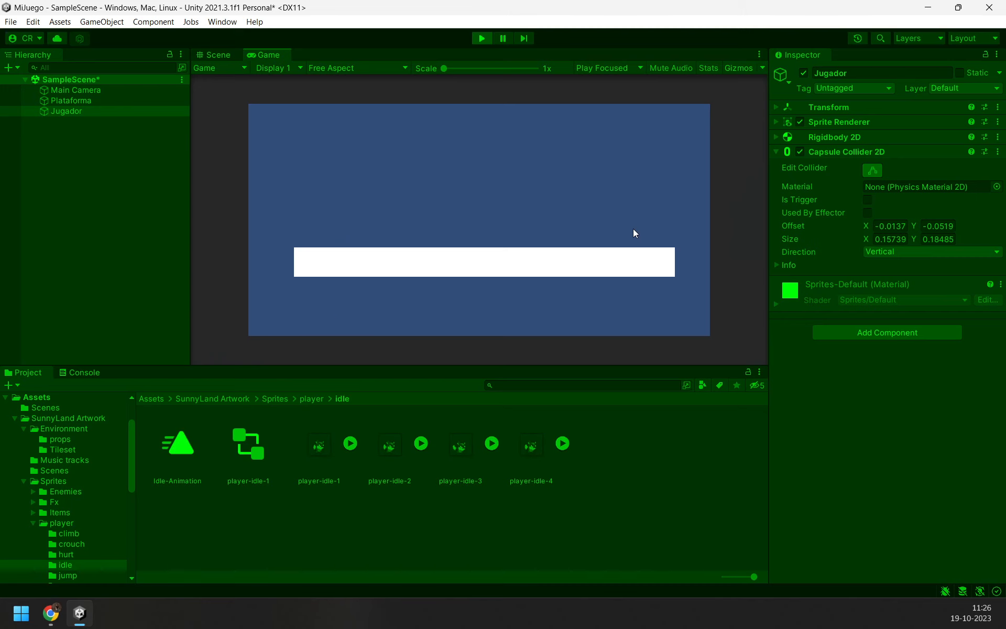
pyautogui.click(477, 39)
# Step: Add a Box Collider 2D component to the Plataforma object
pyautogui.scroll(-10, 516, 186)
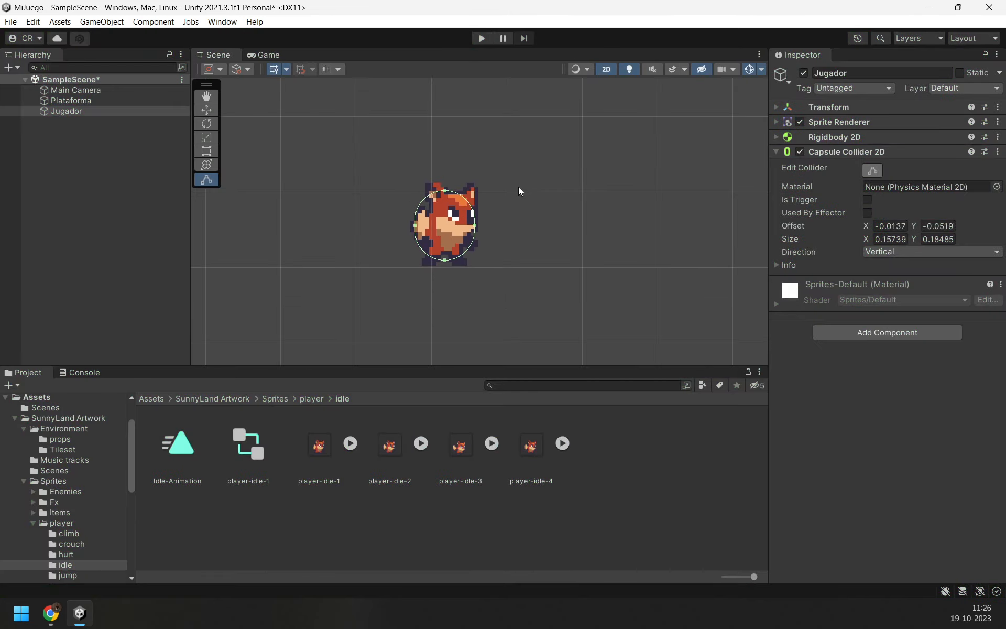
pyautogui.scroll(-13, 549, 212)
pyautogui.moveTo(683, 226); pyautogui.dragTo(491, 145, button='middle')
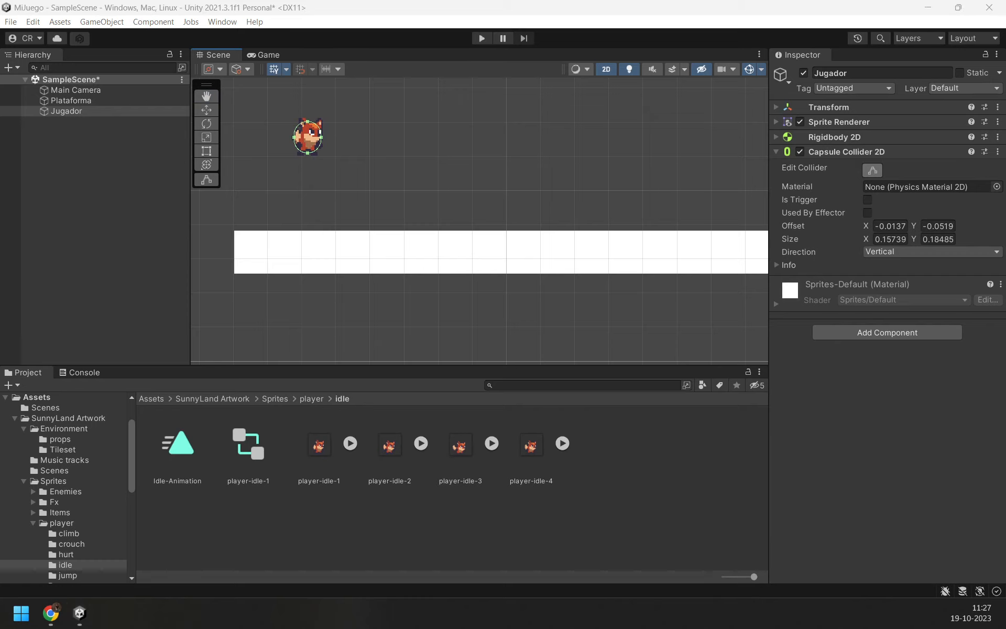
pyautogui.click(396, 246)
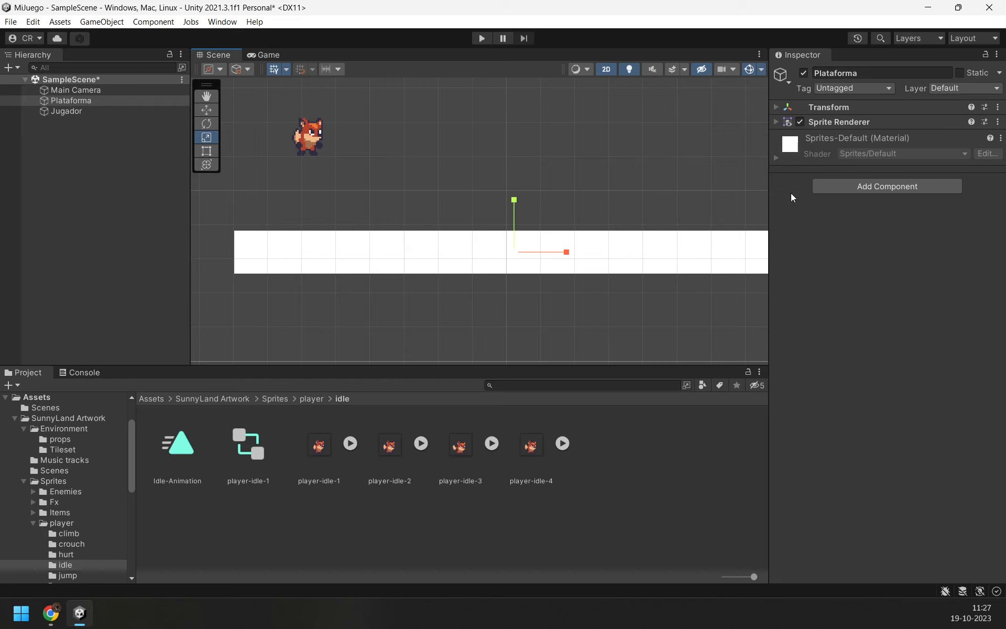
pyautogui.click(832, 187)
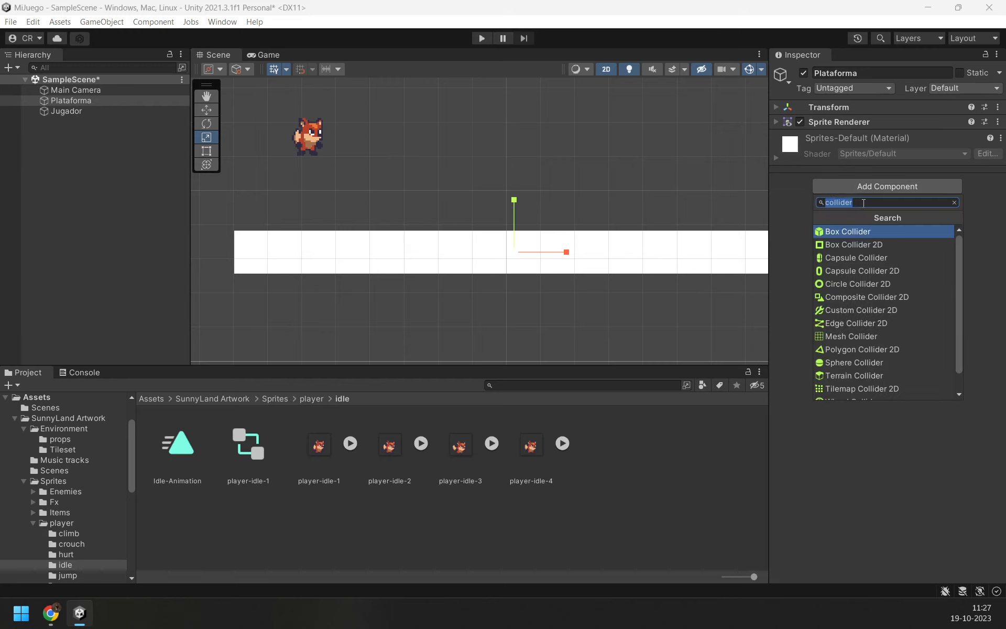
pyautogui.click(893, 244)
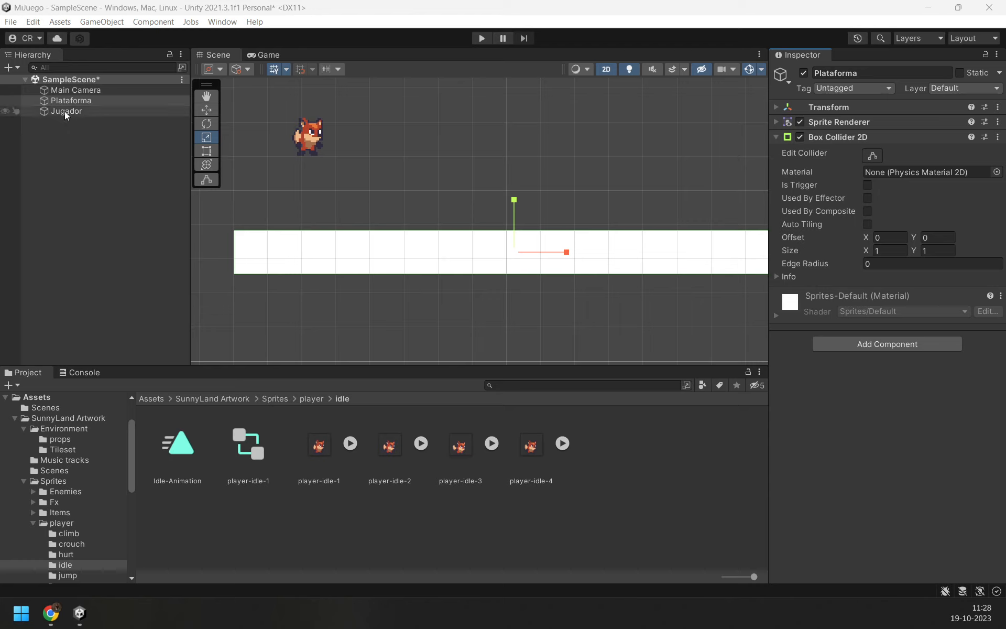
# Step: Compare the colliders of Jugador and Plataforma, and examine in collider editing mode how the box outline fits the platform's edges
pyautogui.click(96, 103)
pyautogui.click(305, 133)
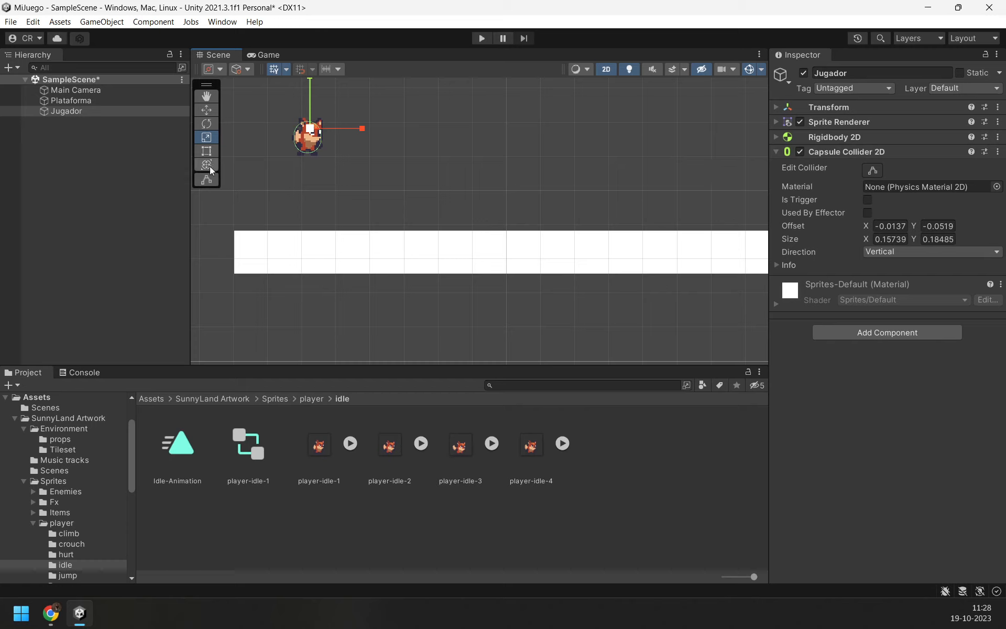
pyautogui.click(73, 99)
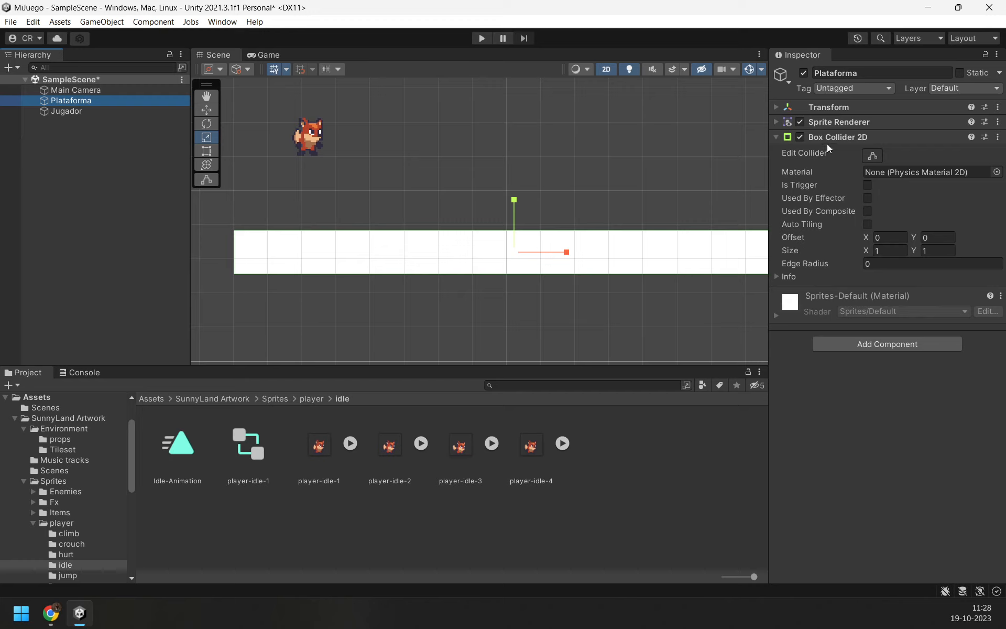
pyautogui.click(874, 159)
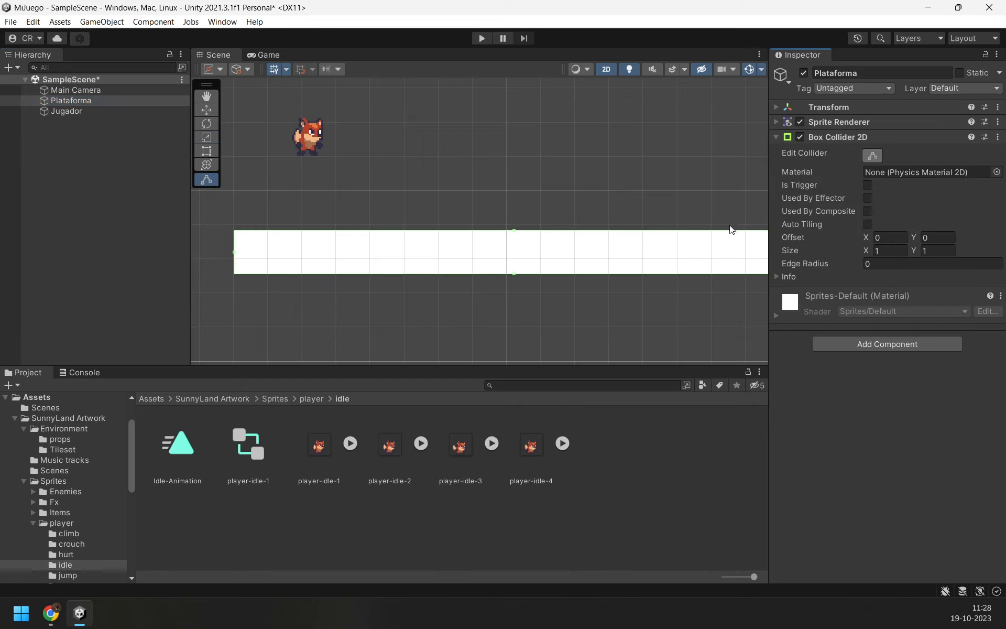
pyautogui.scroll(-3, 618, 310)
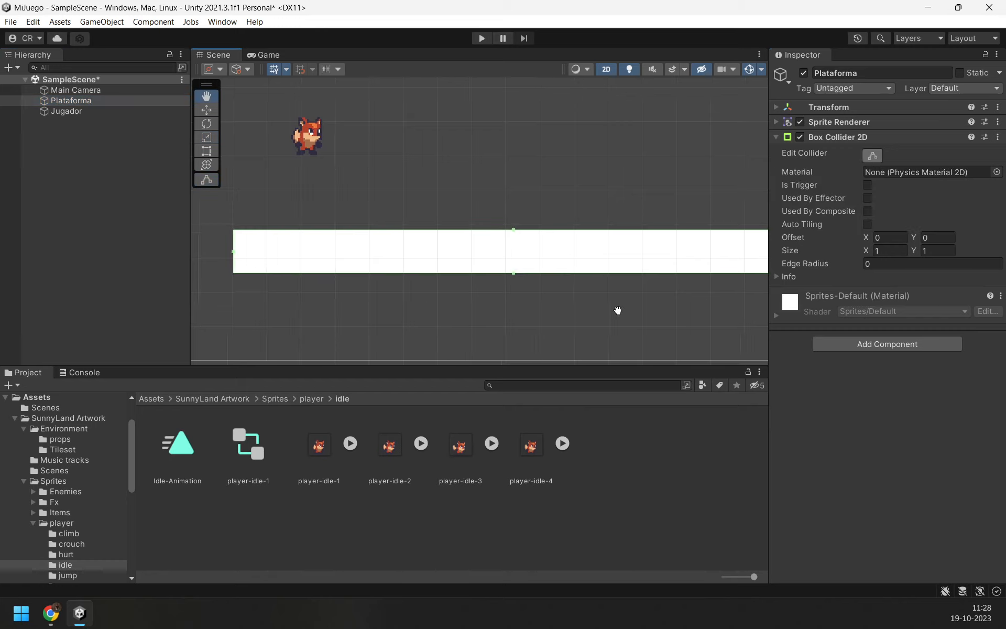
pyautogui.scroll(3, 599, 306)
pyautogui.moveTo(600, 306); pyautogui.dragTo(586, 307, button='middle')
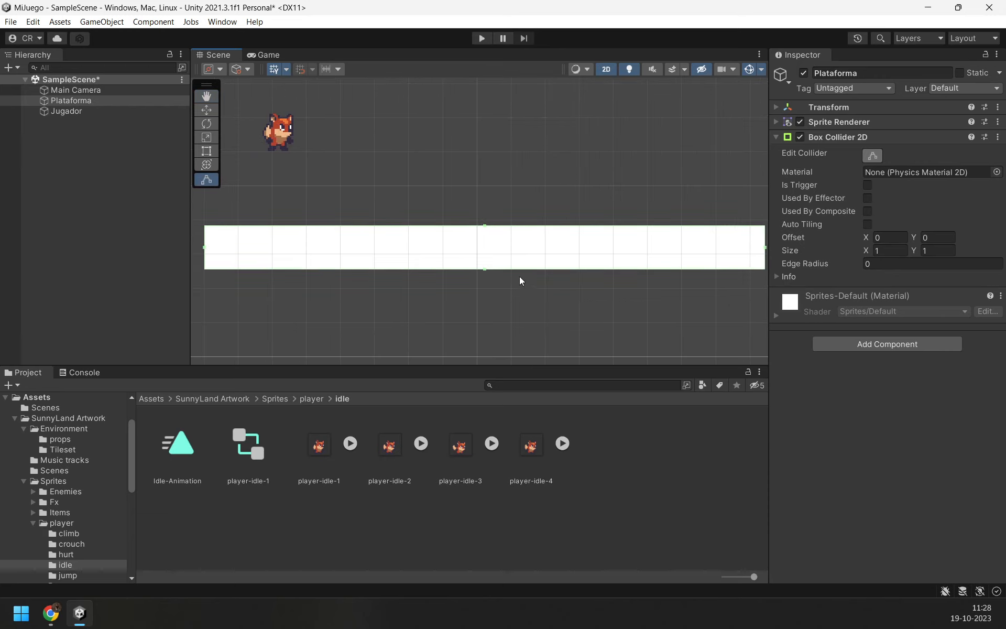
pyautogui.scroll(5, 339, 297)
pyautogui.moveTo(299, 304); pyautogui.dragTo(350, 327, button='middle')
pyautogui.scroll(6, 398, 272)
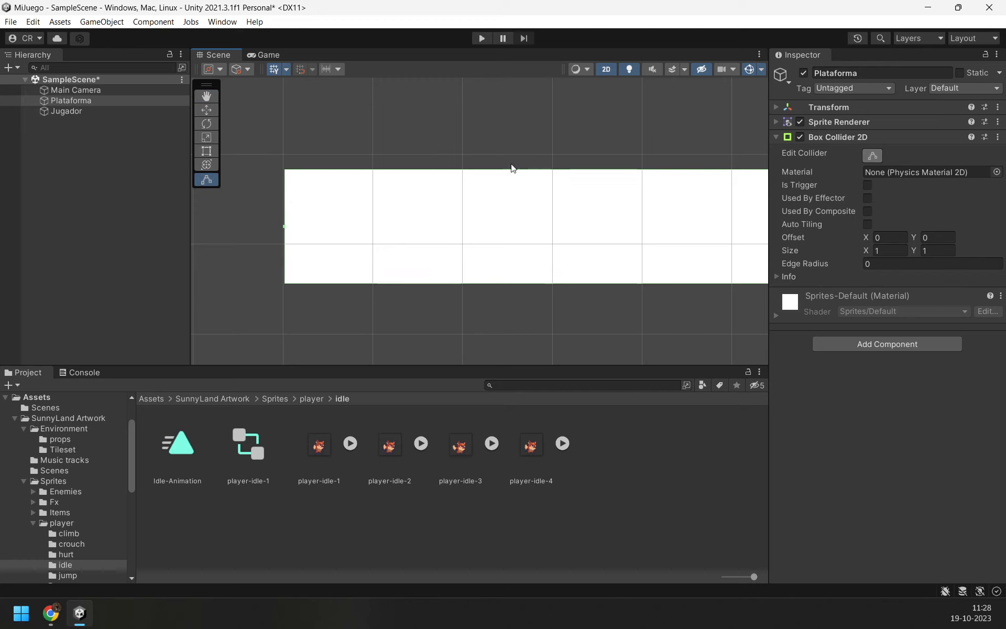
pyautogui.scroll(-6, 599, 278)
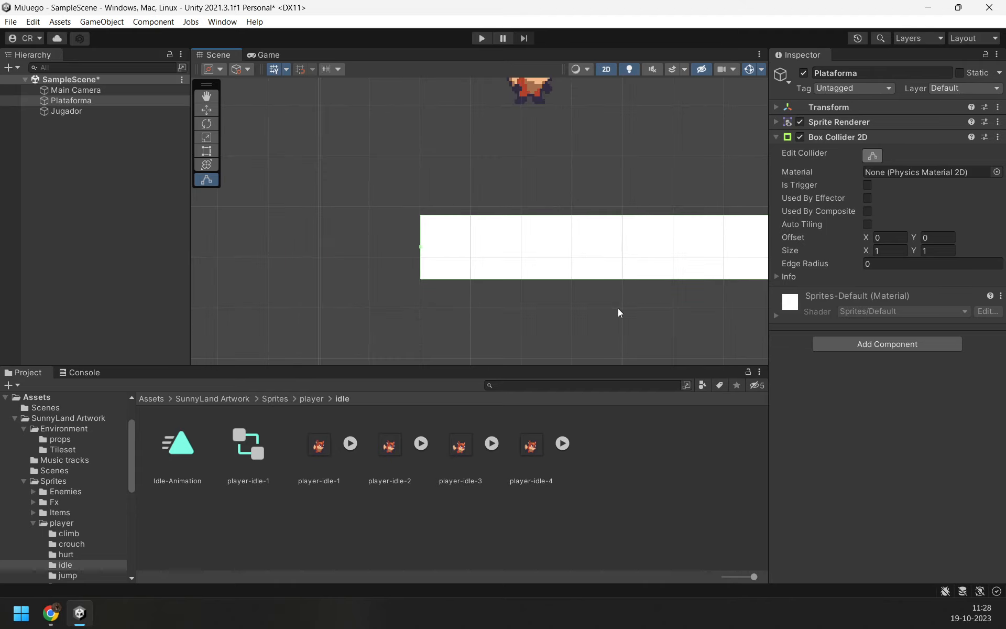
pyautogui.scroll(-3, 626, 346)
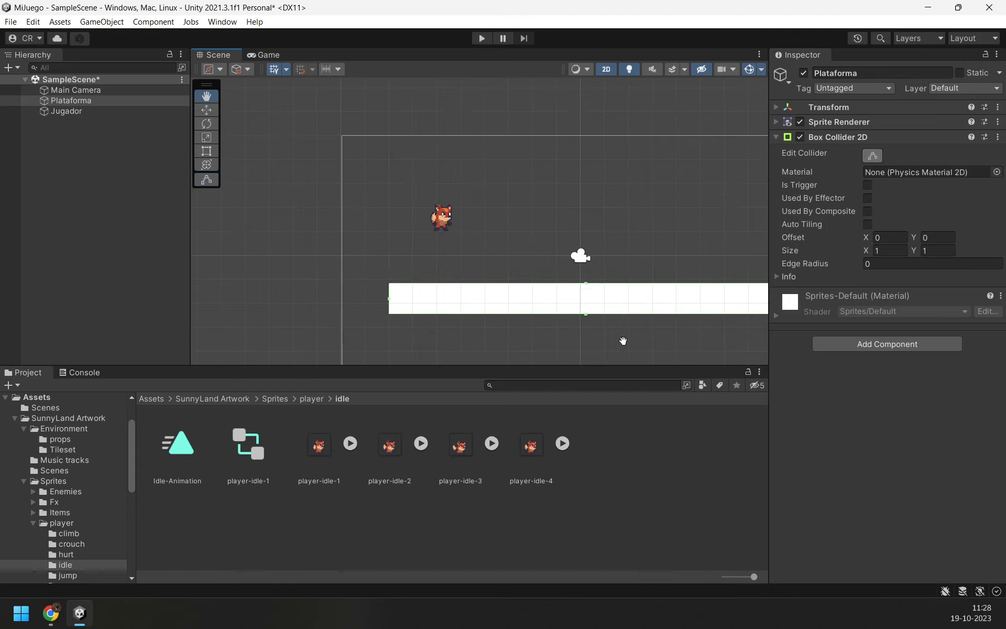
# Step: Run the game to test the collision between Jugador and Plataforma, stop play mode and select Jugador
pyautogui.click(481, 38)
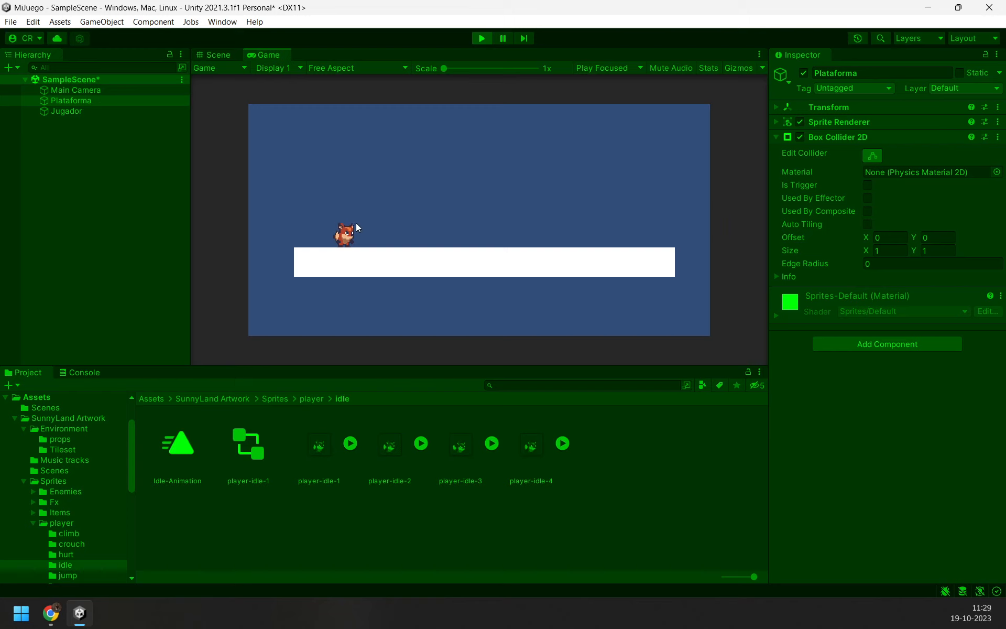
pyautogui.click(482, 41)
pyautogui.click(338, 174)
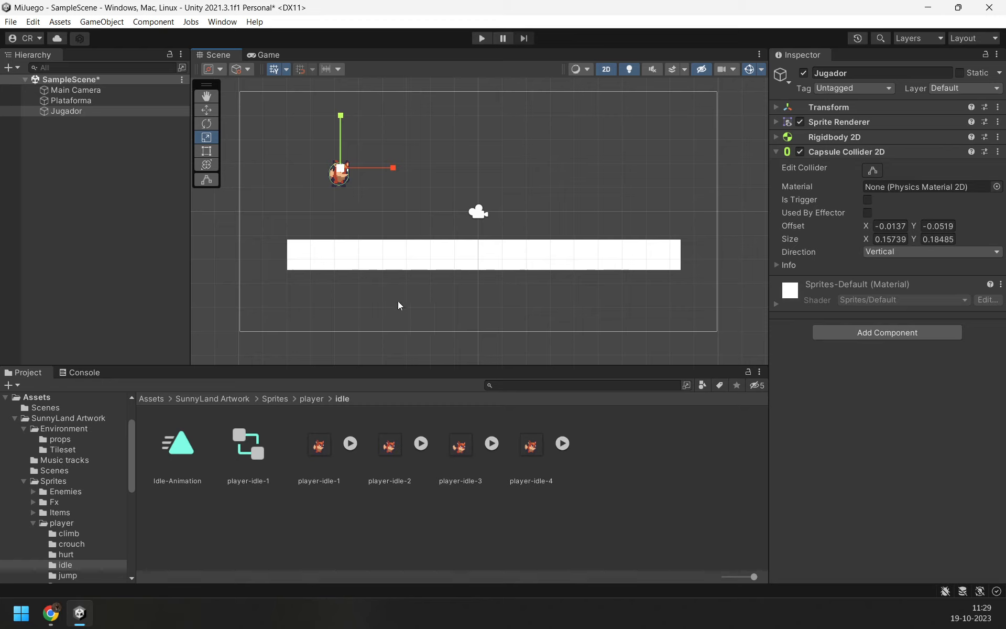
# Step: Create a new folder named Script in the project's Assets folder
pyautogui.click(152, 400)
pyautogui.click(351, 464)
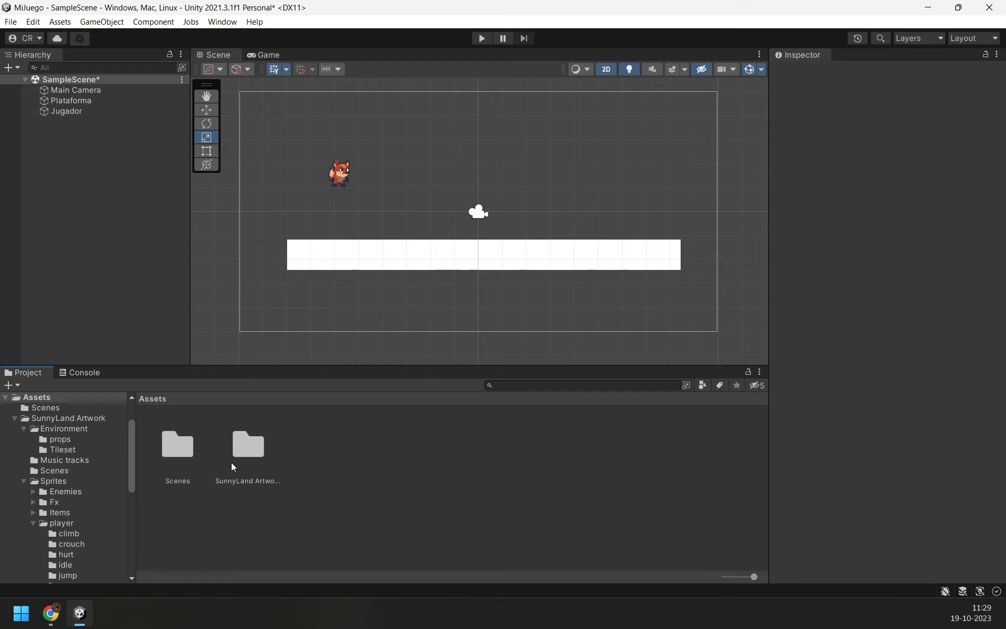
pyautogui.click(190, 460)
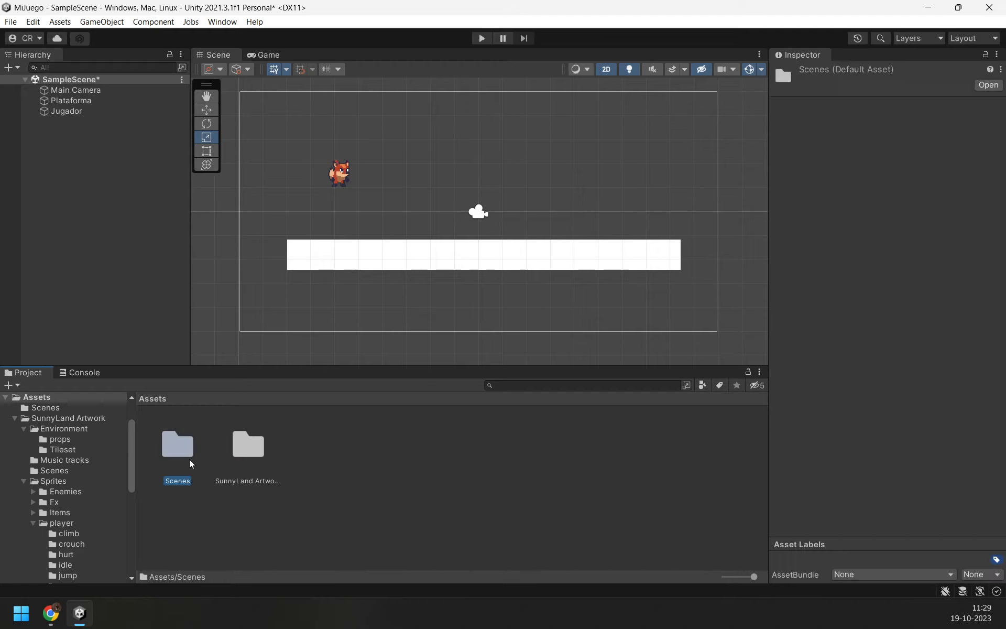
pyautogui.click(247, 449)
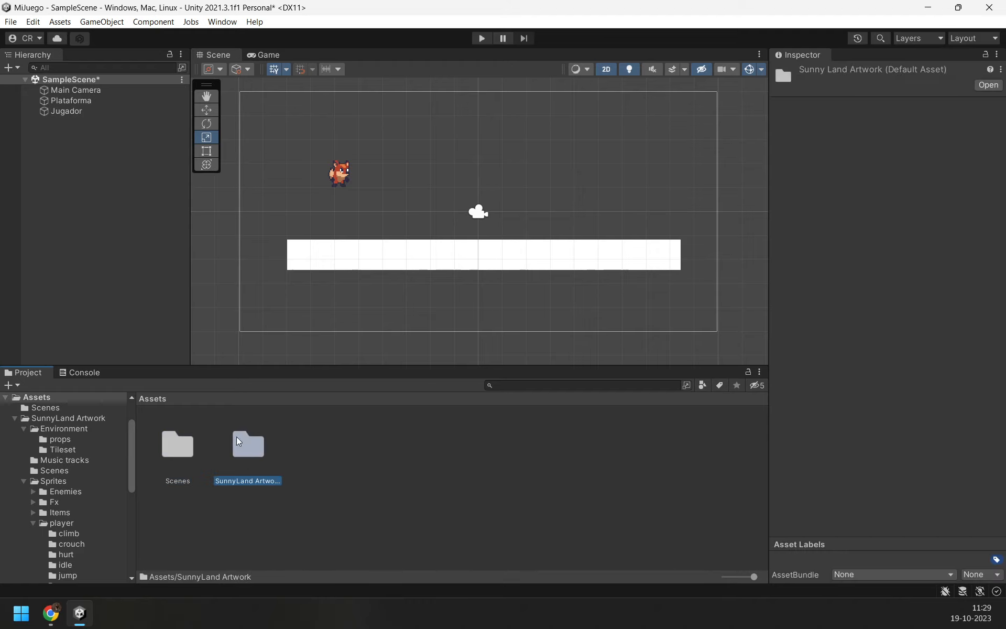
pyautogui.rightClick(345, 446)
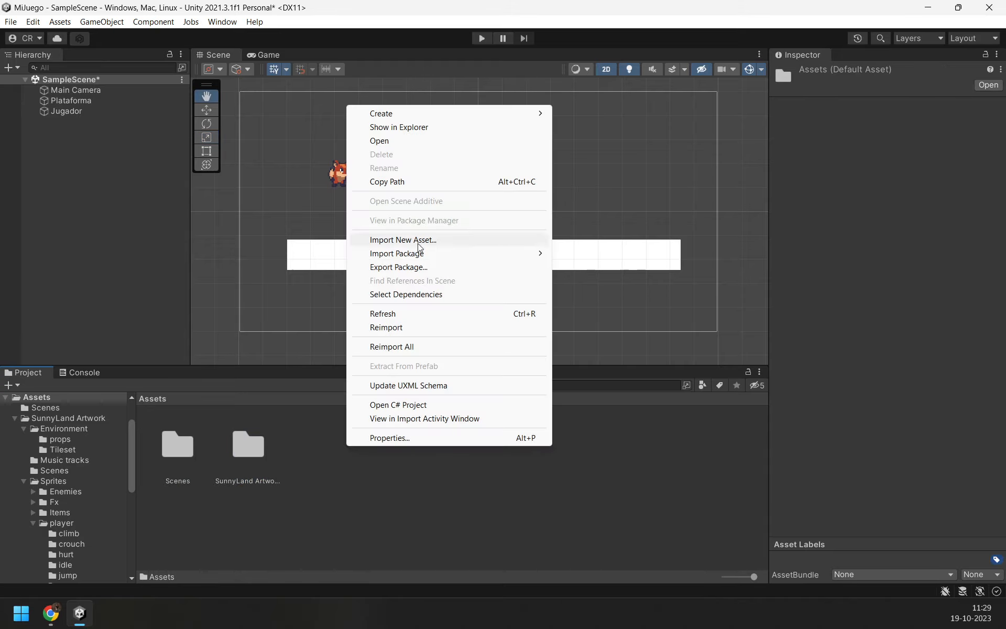
pyautogui.moveTo(411, 118)
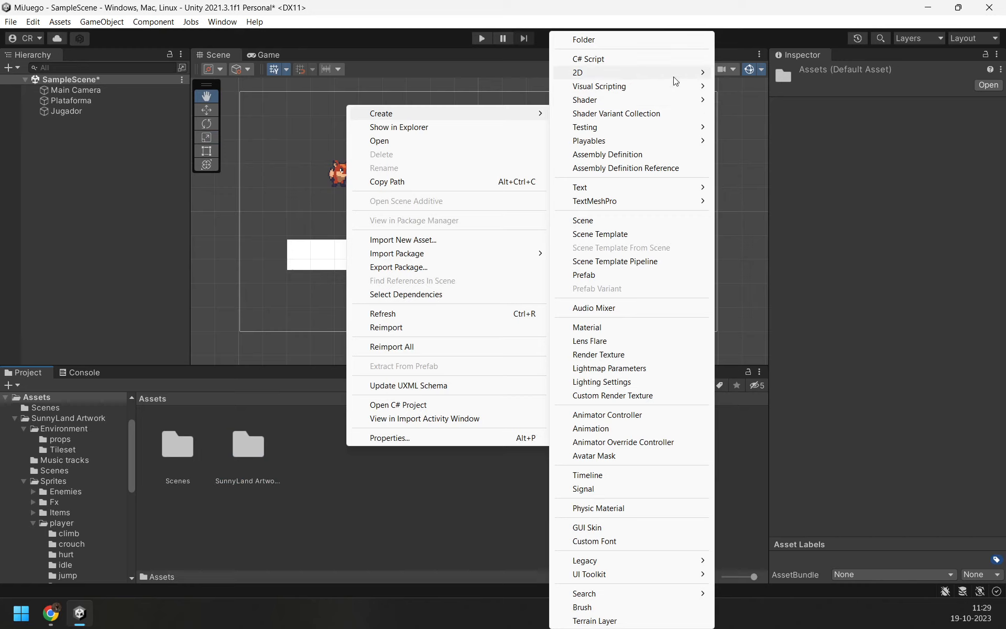
pyautogui.click(576, 39)
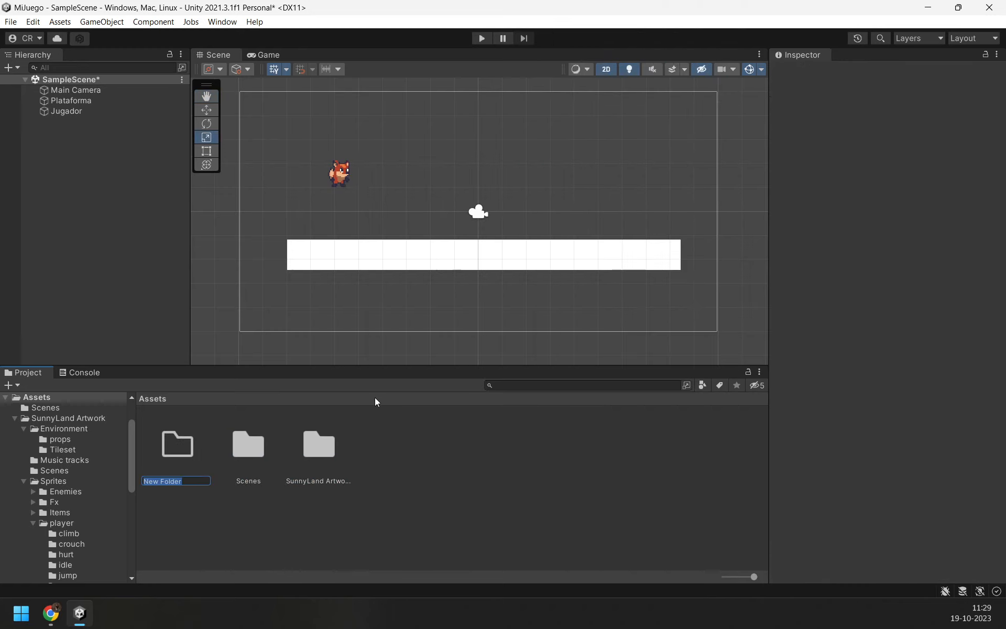
pyautogui.write('Script')
pyautogui.press('Return')
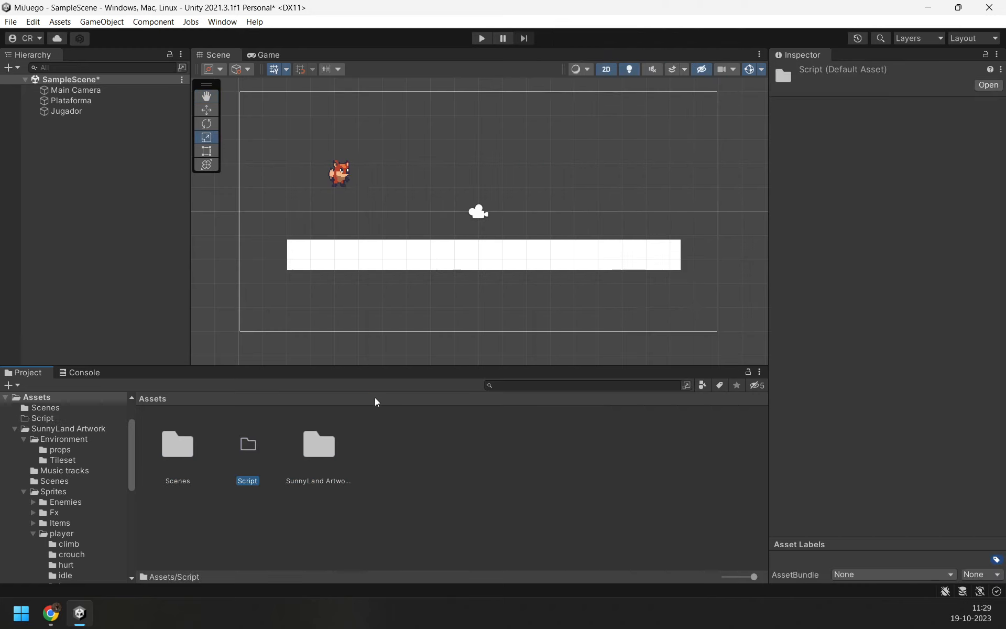
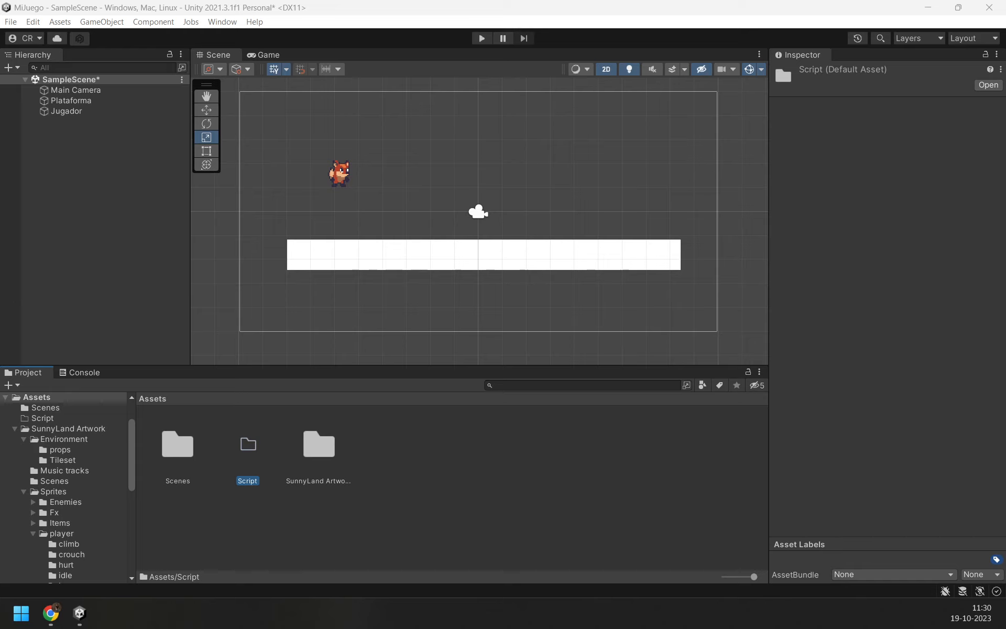
# Step: Open the new Script folder in the project assets
pyautogui.click(247, 444)
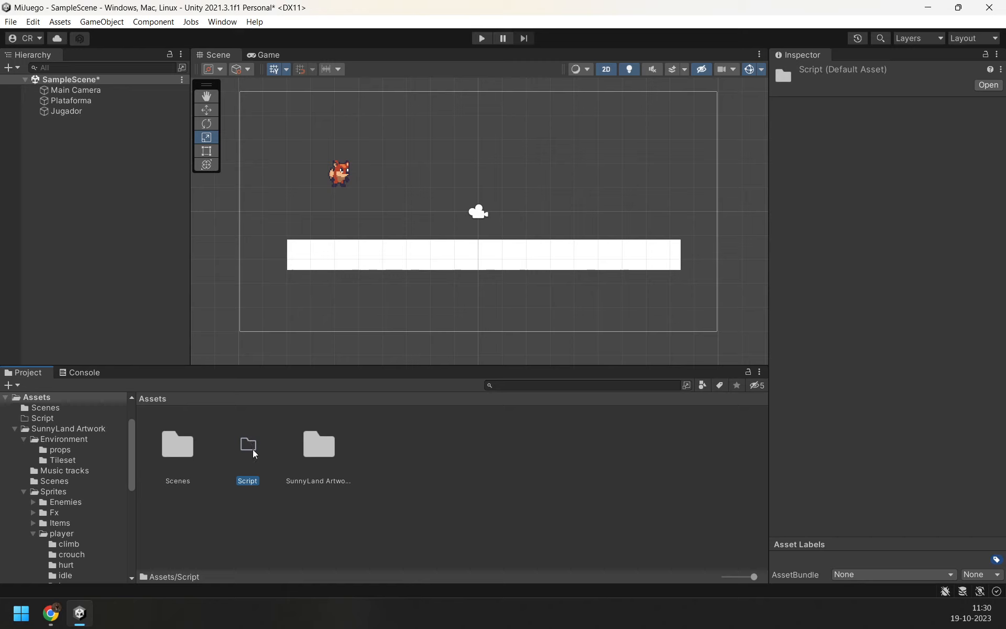
pyautogui.doubleClick(252, 449)
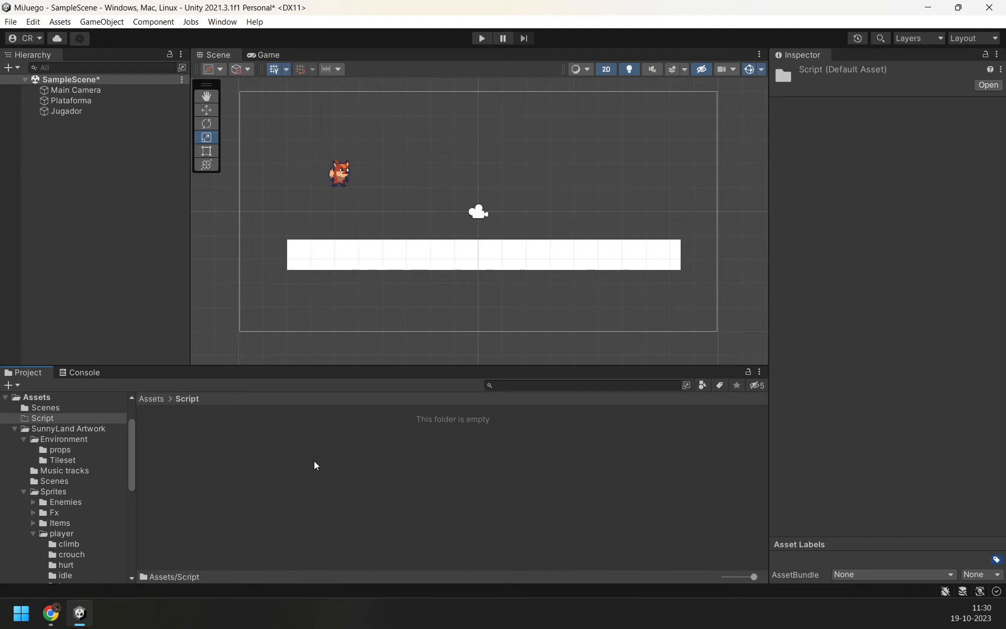
pyautogui.rightClick(286, 475)
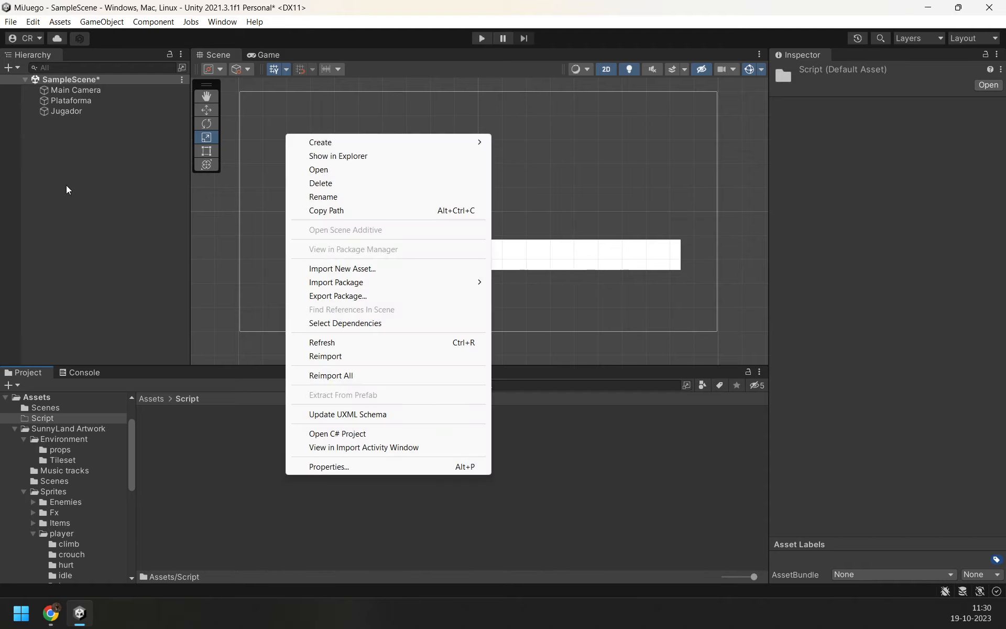
pyautogui.click(66, 189)
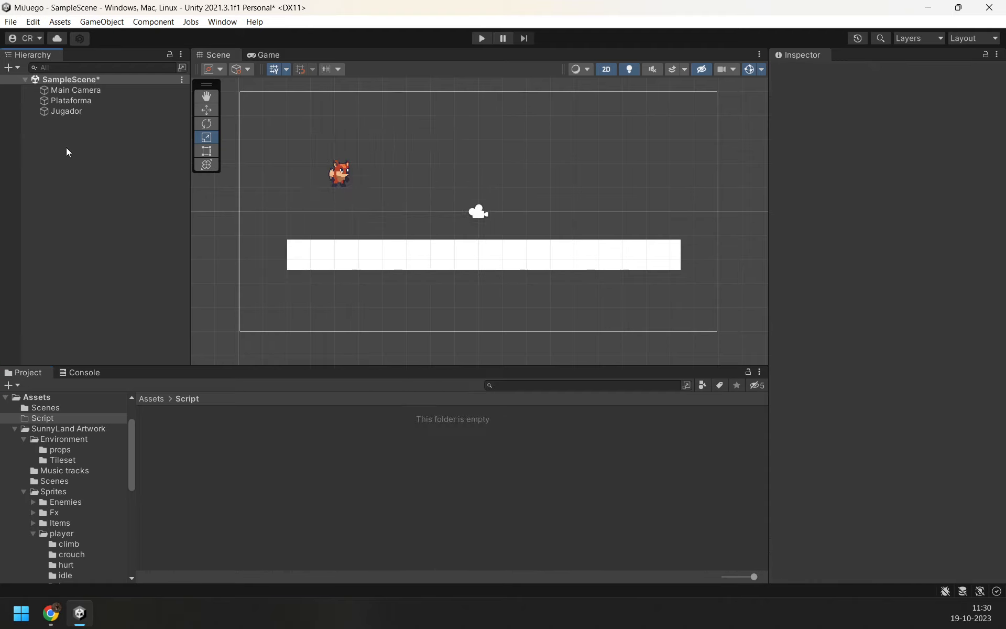
# Step: Create a new script component named movimiento and add it to the Jugador object
pyautogui.click(74, 109)
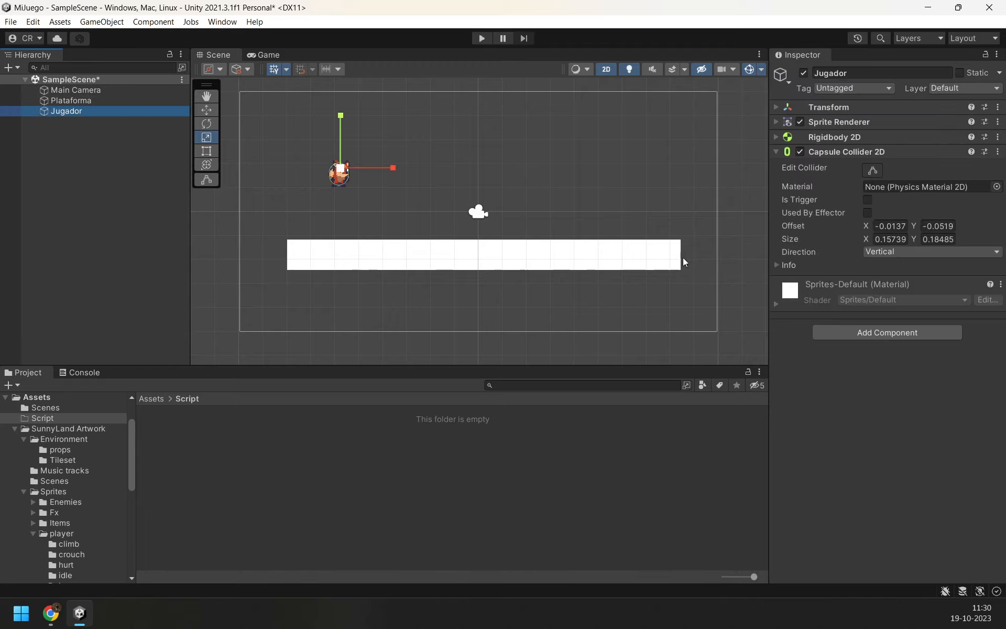
pyautogui.click(904, 332)
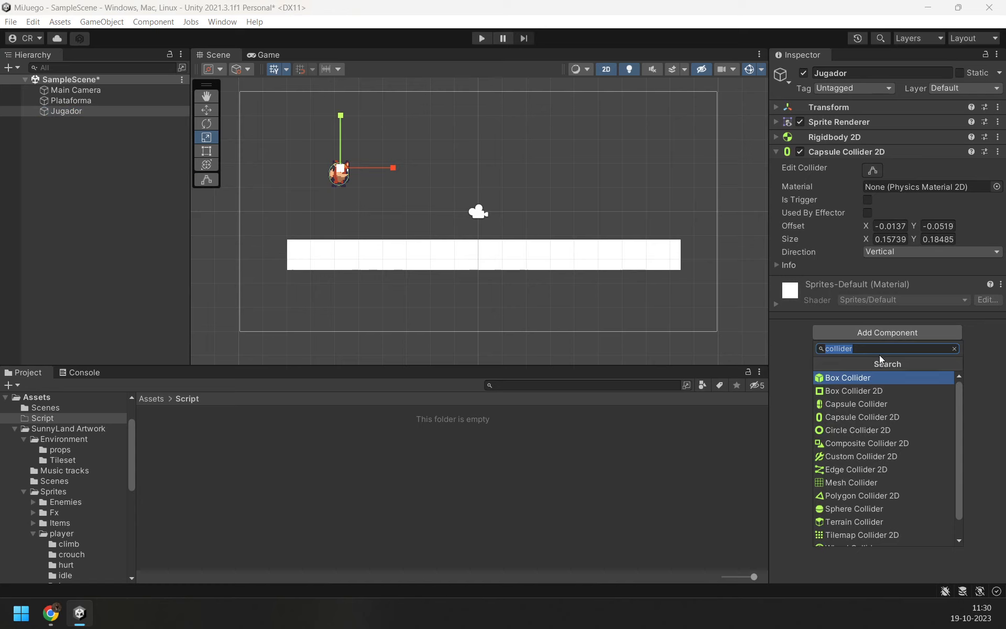
pyautogui.click(889, 349)
pyautogui.hotkey('ctrl', 'a')
pyautogui.write('script')
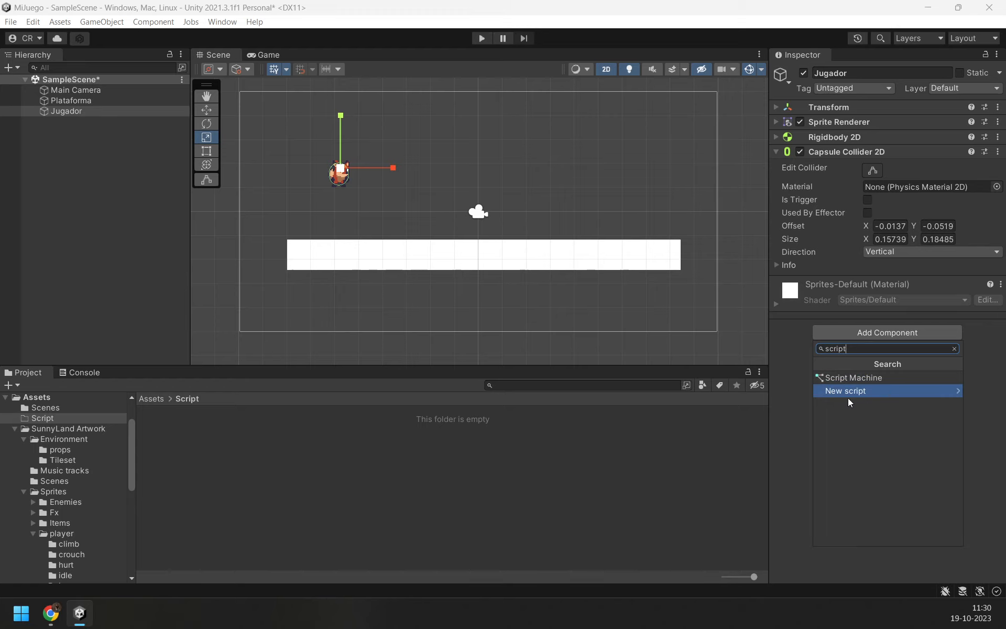
pyautogui.click(951, 394)
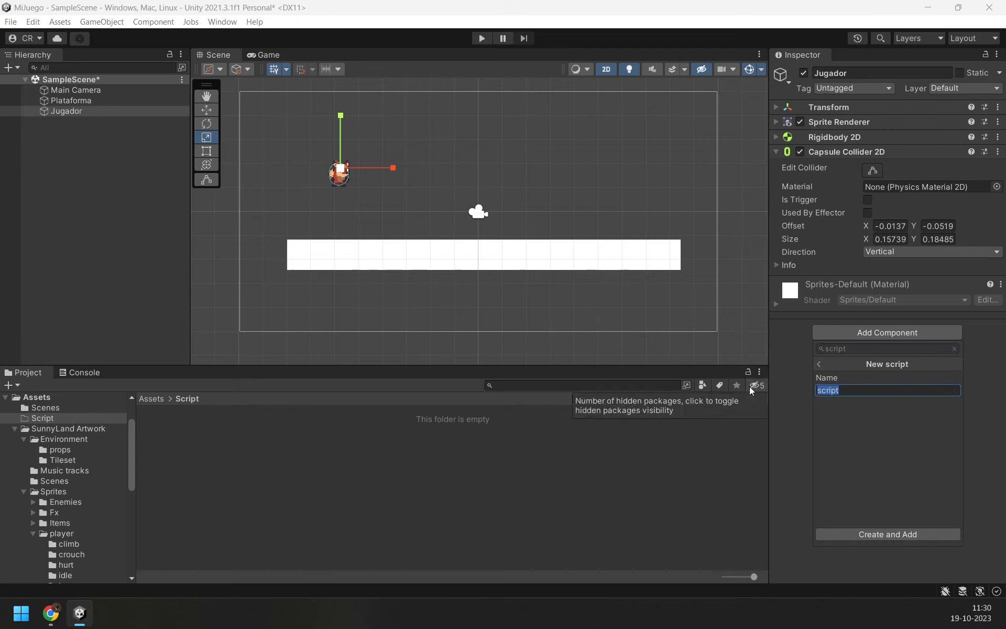
pyautogui.write('movimiento')
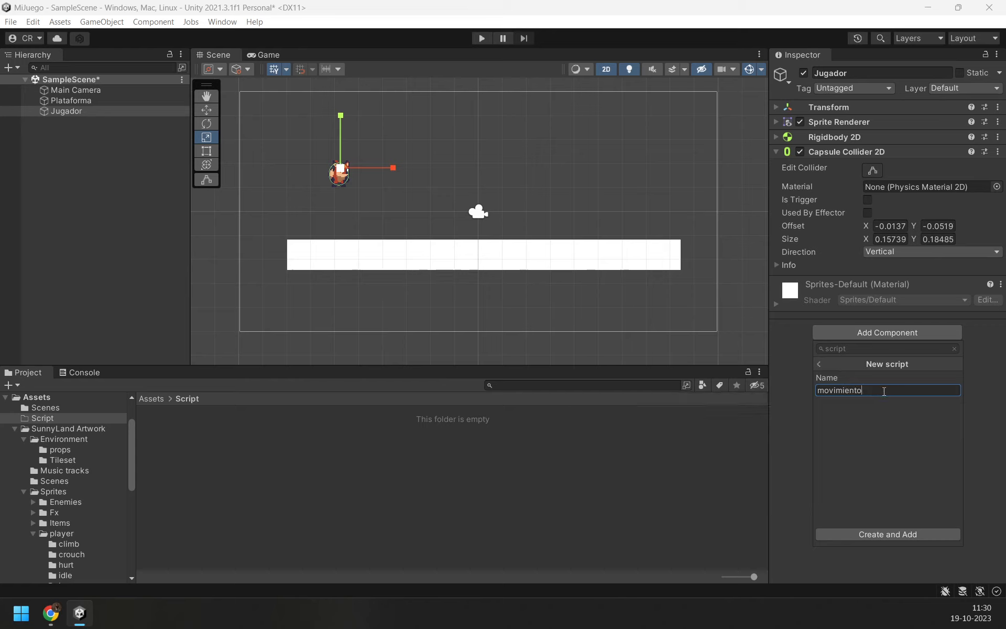
pyautogui.click(910, 536)
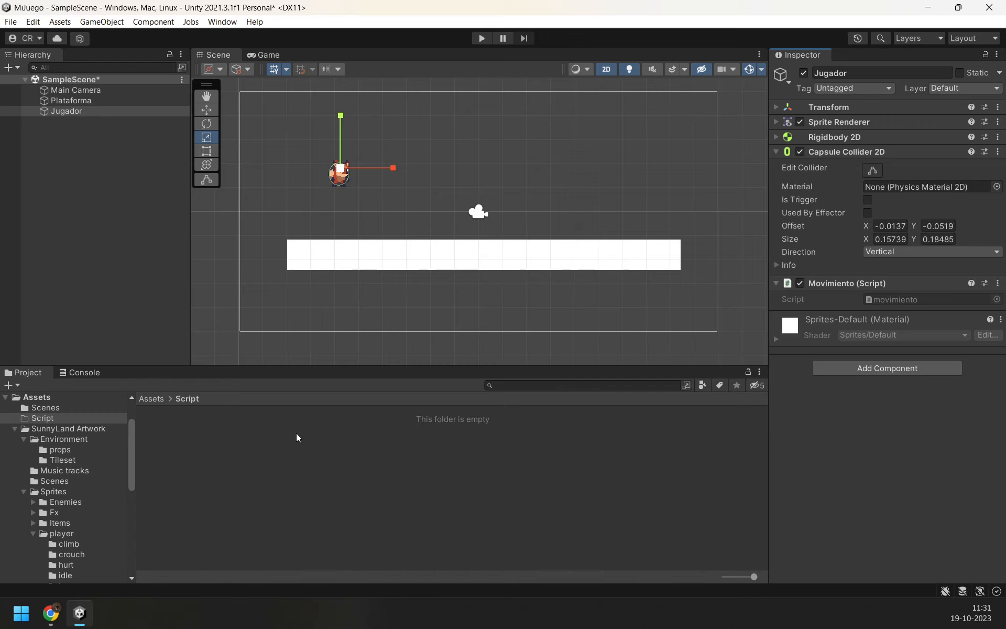
# Step: Move the movimiento script from Assets into the Script folder and open that folder
pyautogui.click(286, 449)
pyautogui.click(145, 400)
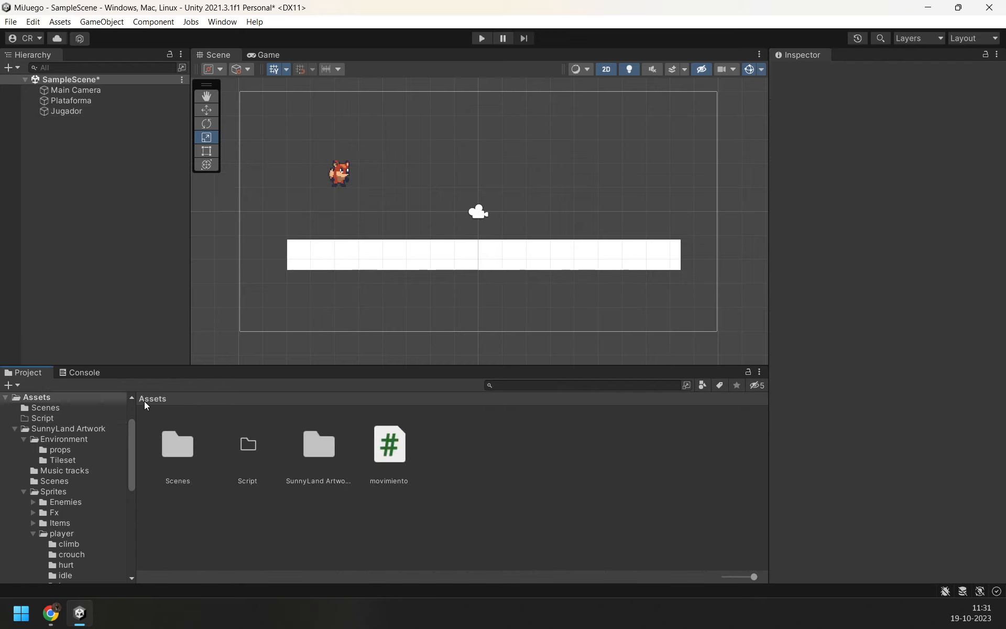
pyautogui.click(395, 444)
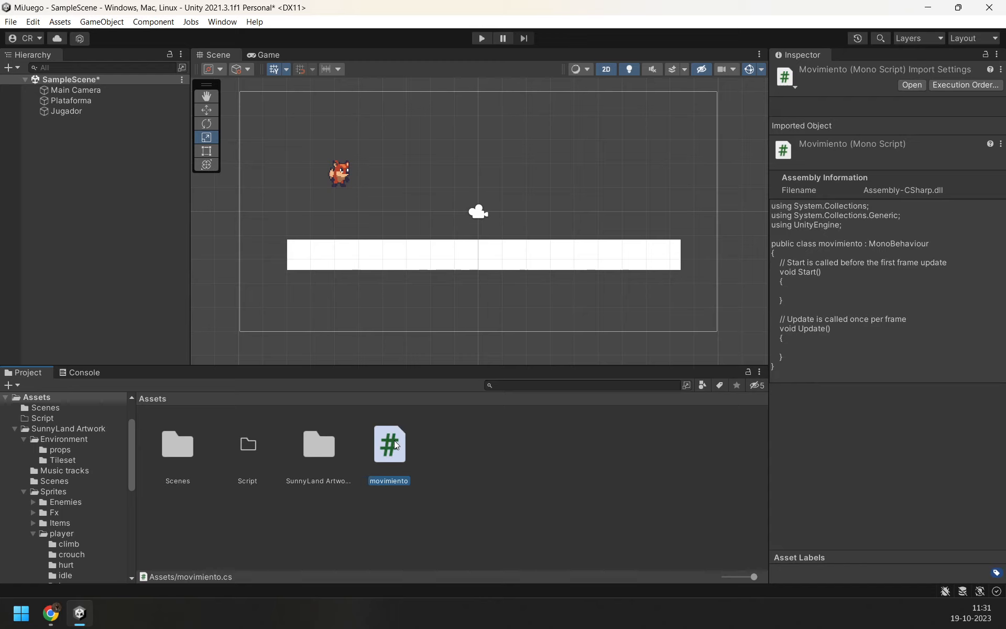
pyautogui.moveTo(392, 449); pyautogui.dragTo(252, 441)
pyautogui.doubleClick(247, 446)
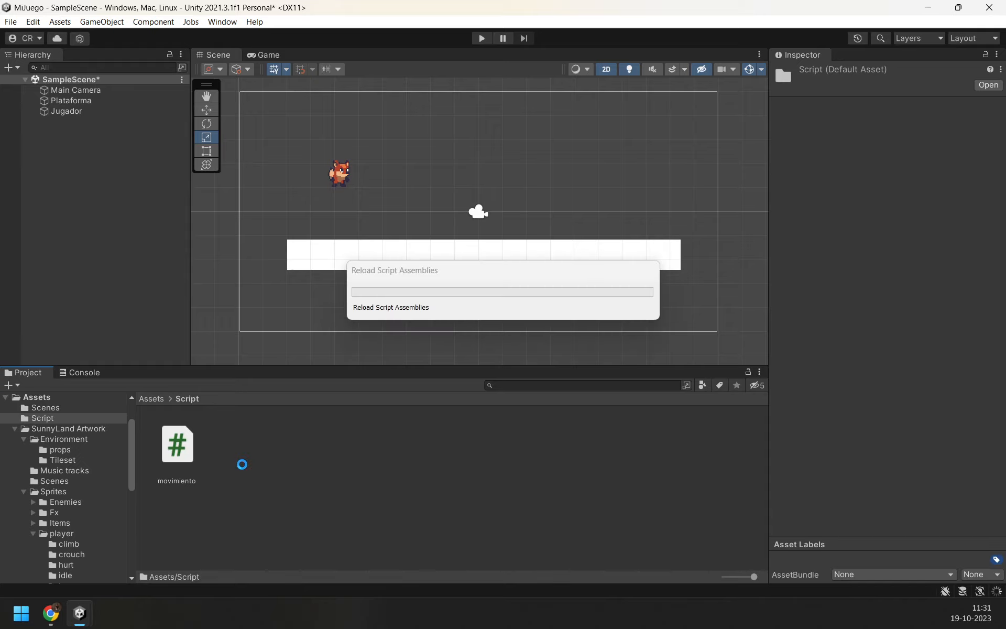
# Step: Open the movimiento script in Visual Studio for editing, with the code at a readable size
pyautogui.click(189, 430)
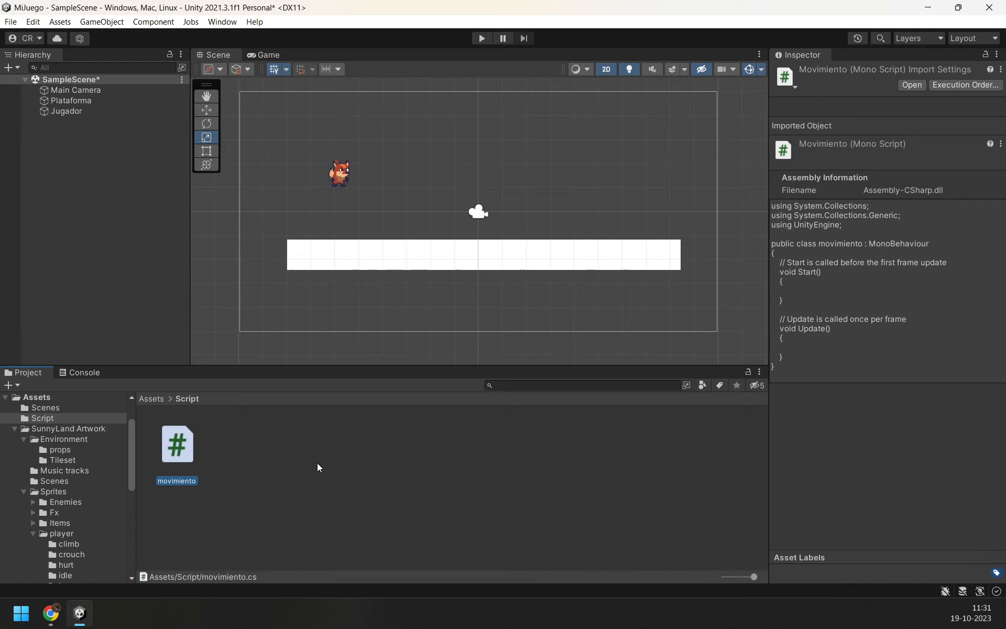
pyautogui.doubleClick(176, 447)
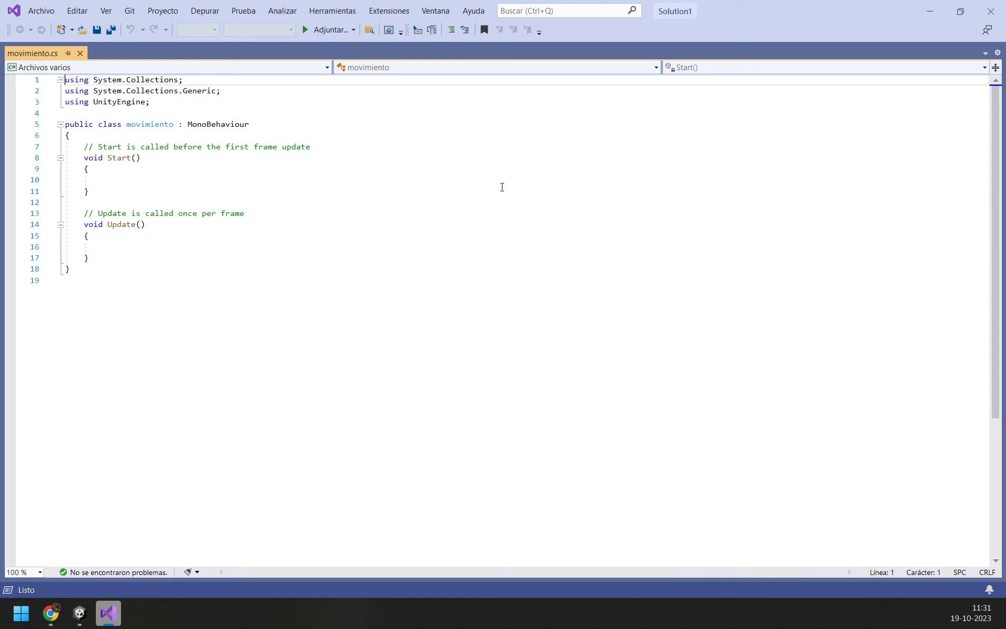
pyautogui.click(164, 324)
pyautogui.keyDown('ctrl'); pyautogui.scroll(3, 188, 309); pyautogui.keyUp('ctrl')
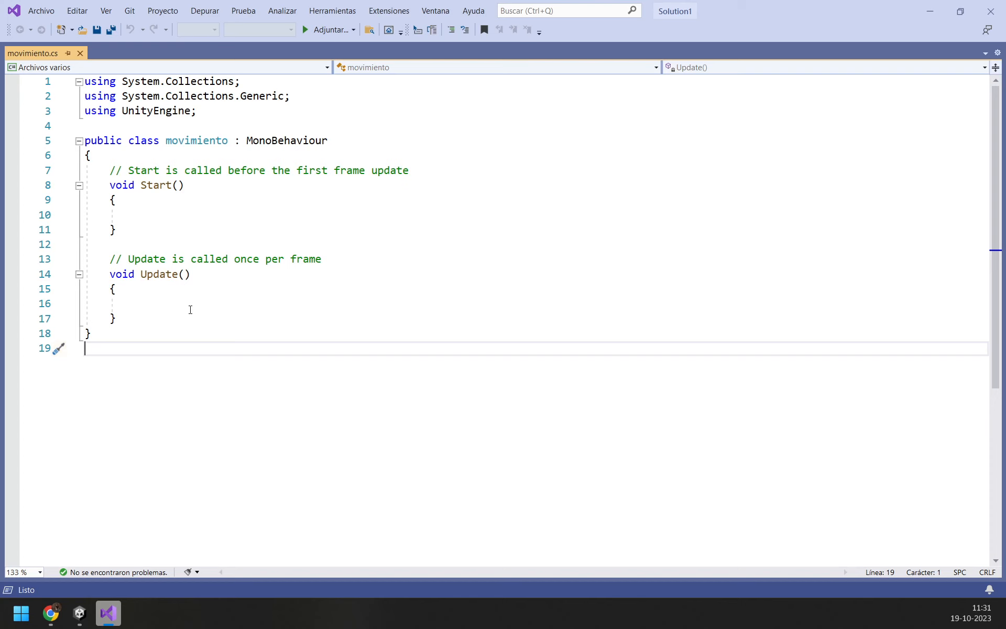
pyautogui.keyDown('ctrl'); pyautogui.scroll(3, 241, 290); pyautogui.keyUp('ctrl')
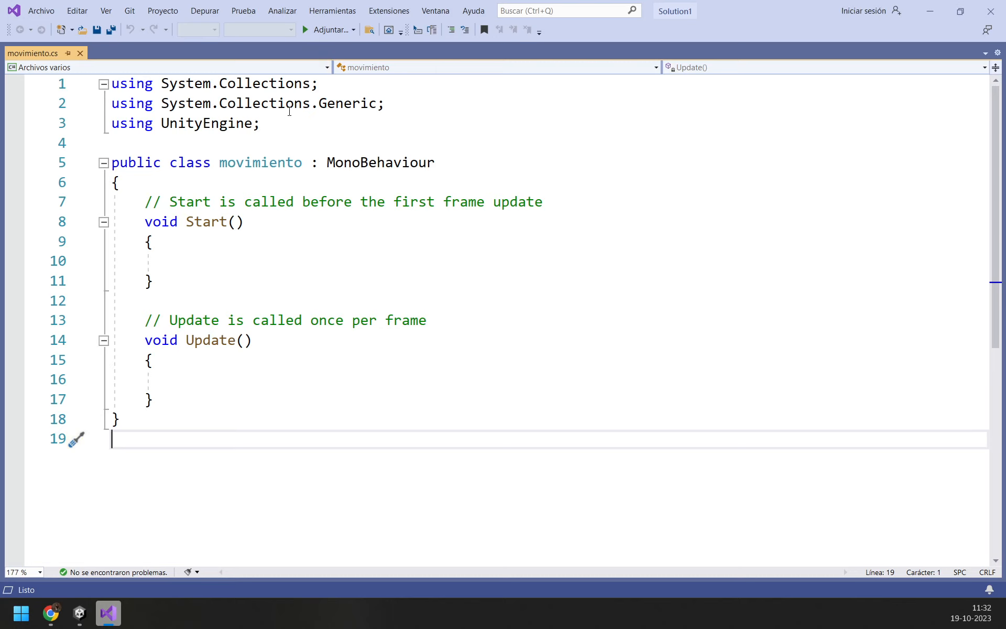
# Step: Examine the using directives at the beginning of movimiento.cs
pyautogui.moveTo(262, 124); pyautogui.dragTo(56, 86)
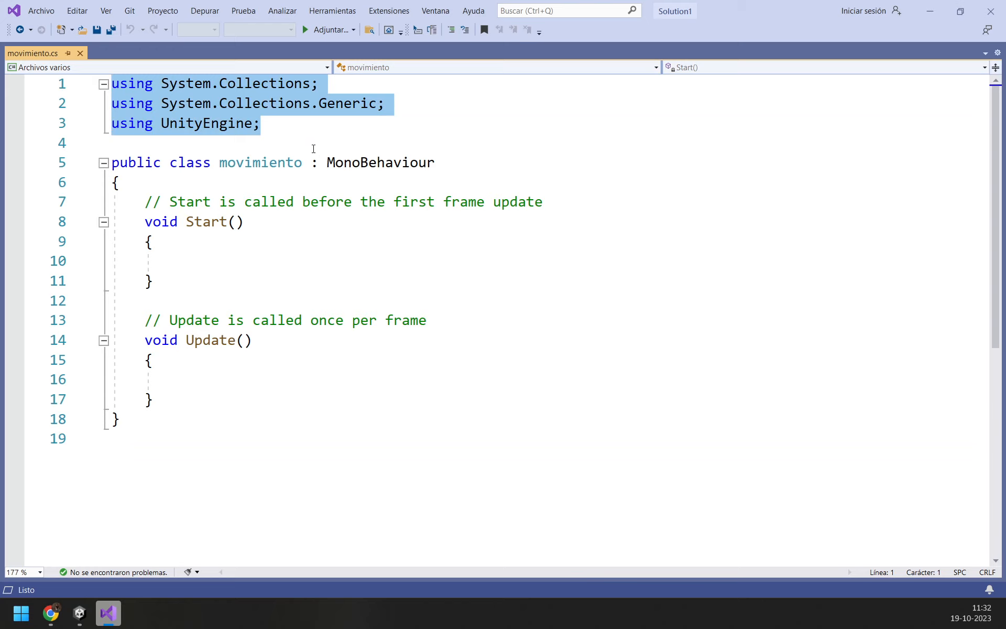
pyautogui.click(300, 134)
pyautogui.moveTo(300, 134); pyautogui.dragTo(89, 99)
pyautogui.click(293, 124)
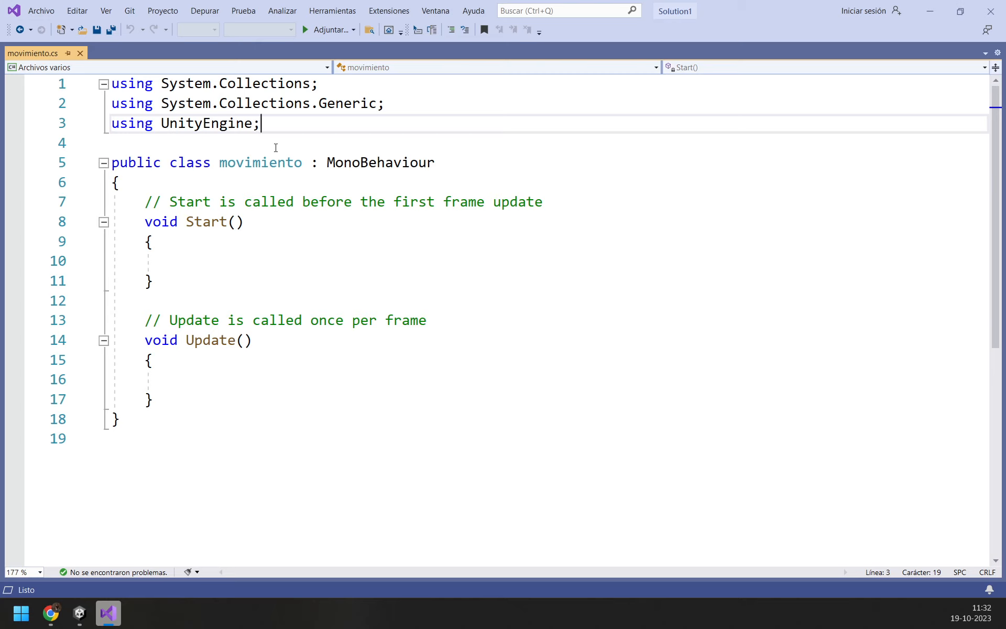
# Step: Add the comment "//Indicar el uso de RigidBody" inside the Start() method, followed by a new line
pyautogui.click(217, 258)
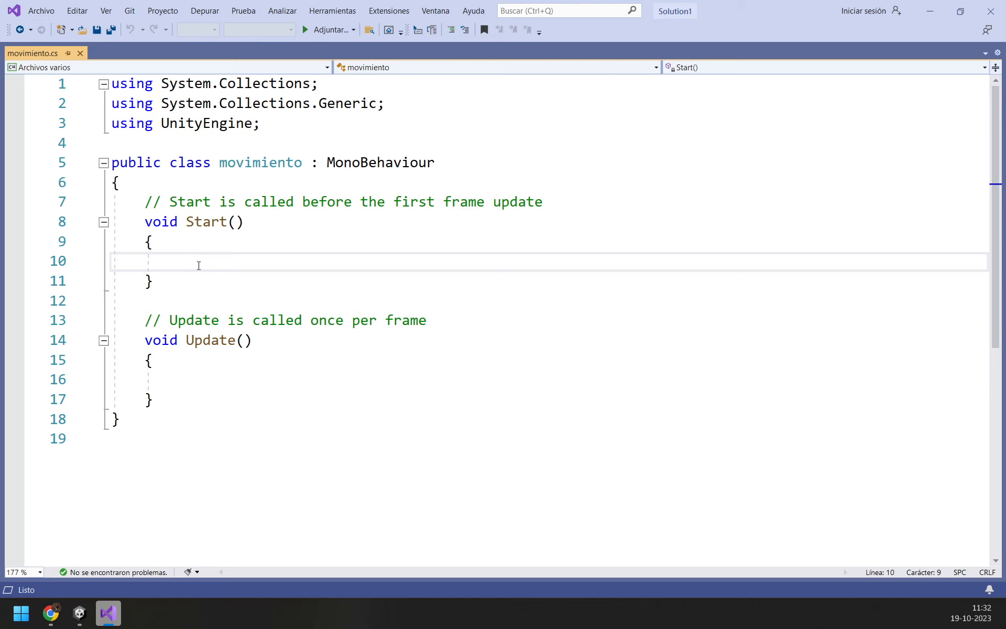
pyautogui.write('__')
pyautogui.press('BackSpace')
pyautogui.press('BackSpace')
pyautogui.write('--')
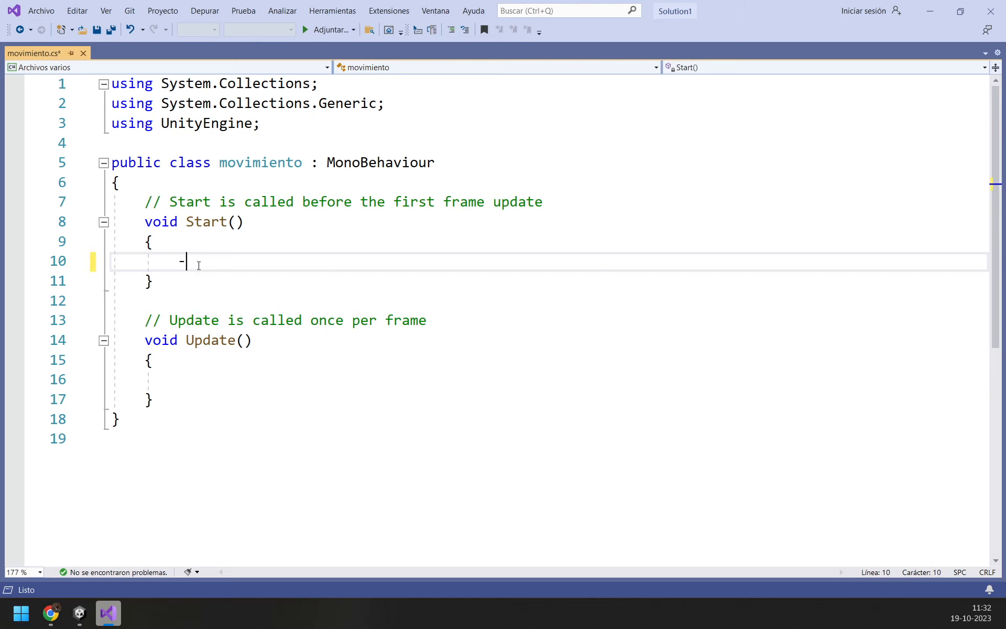
pyautogui.press('BackSpace')
pyautogui.press('BackSpace')
pyautogui.write('// ')
pyautogui.write('ndicart')
pyautogui.press('BackSpace')
pyautogui.press('BackSpace')
pyautogui.write('r el s')
pyautogui.press('BackSpace')
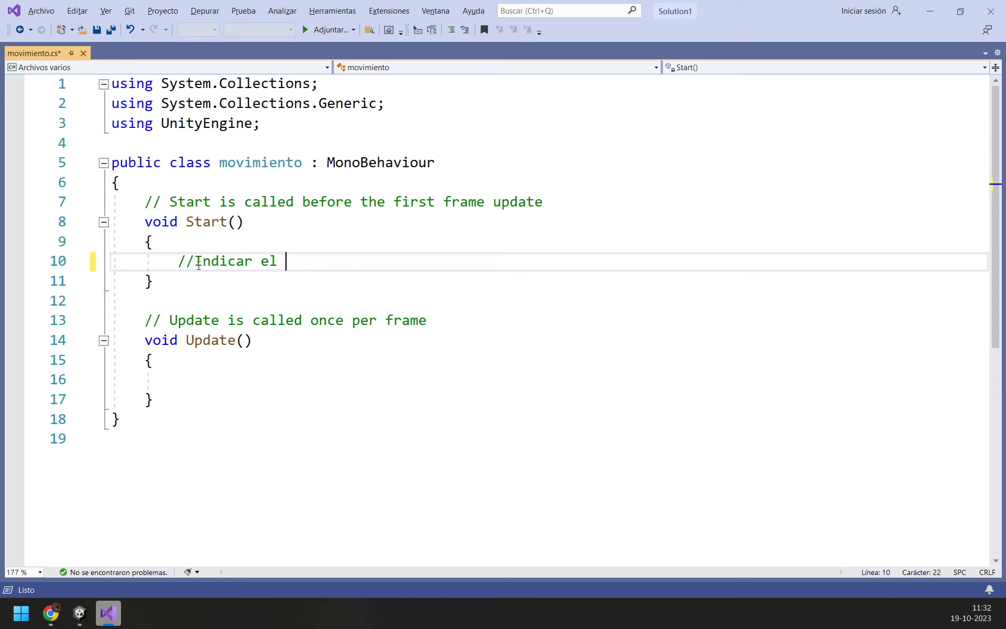
pyautogui.write('uso de Rigid')
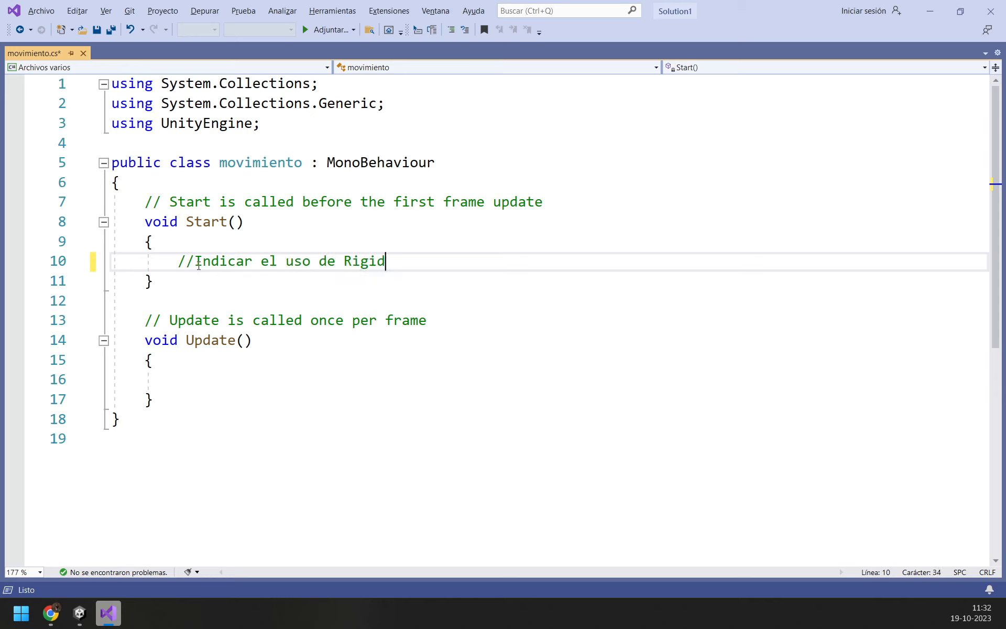
pyautogui.write('Boduy')
pyautogui.press('BackSpace')
pyautogui.press('BackSpace')
pyautogui.write('y')
pyautogui.press('Return')
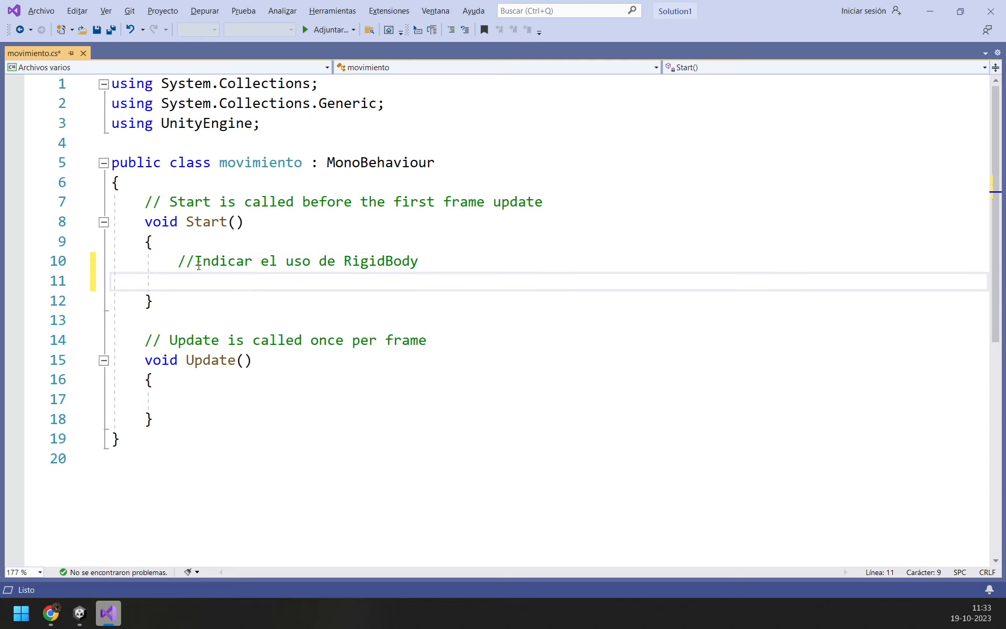
# Step: Declare "RigidBody2D cuerpo;" on the line below the RigidBody comment in Start()
pyautogui.write('Ri')
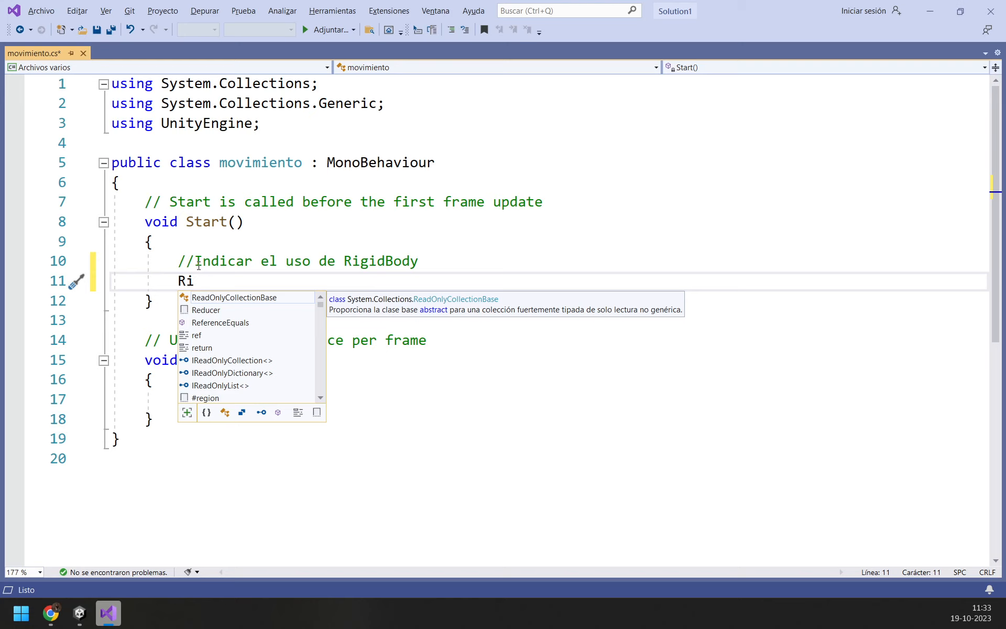
pyautogui.write('gidBod')
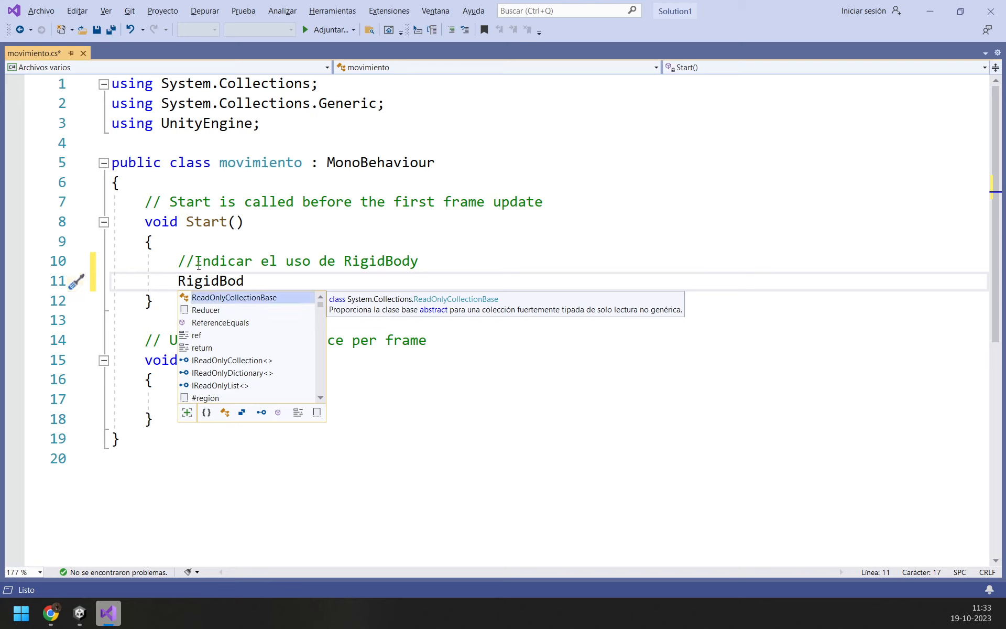
pyautogui.write('y2')
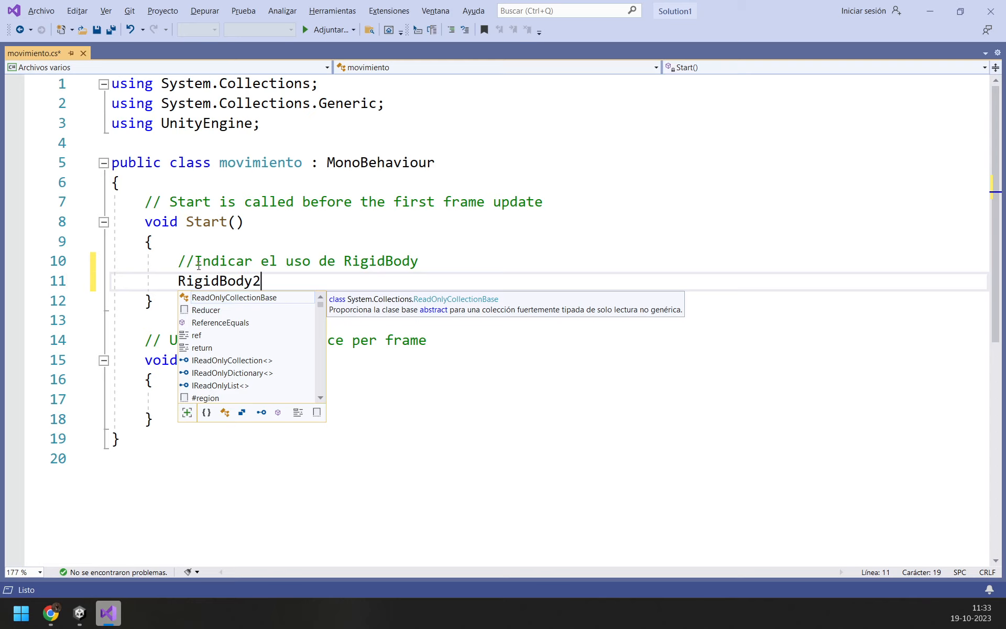
pyautogui.press('Right')
pyautogui.write('D')
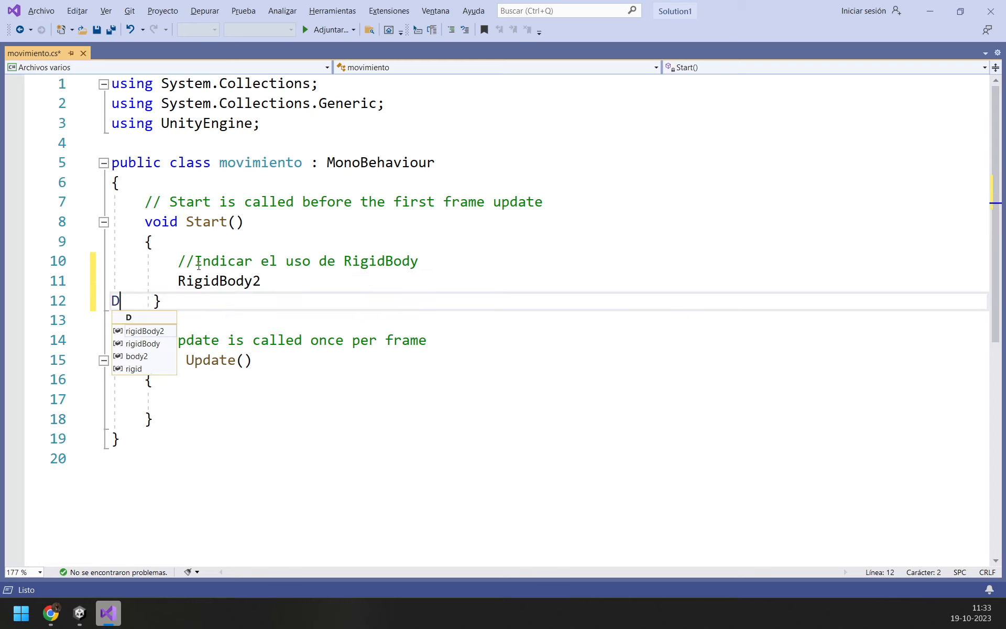
pyautogui.press('BackSpace')
pyautogui.press('BackSpace')
pyautogui.write('D')
pyautogui.press('Return')
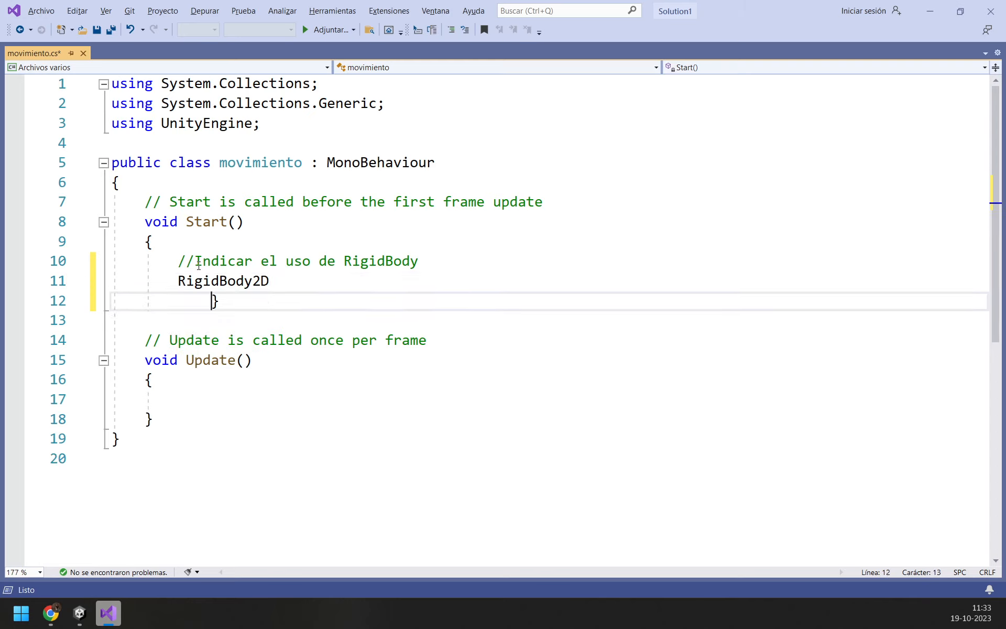
pyautogui.press('BackSpace')
pyautogui.press('BackSpace')
pyautogui.press('BackSpace')
pyautogui.press('BackSpace')
pyautogui.press('BackSpace')
pyautogui.press('BackSpace')
pyautogui.press('BackSpace')
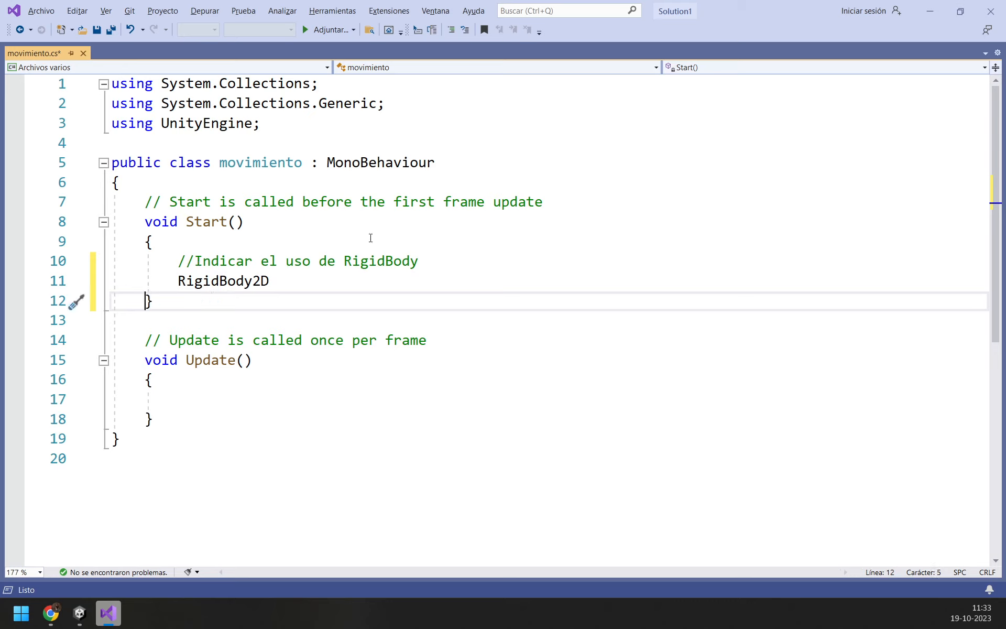
pyautogui.click(283, 273)
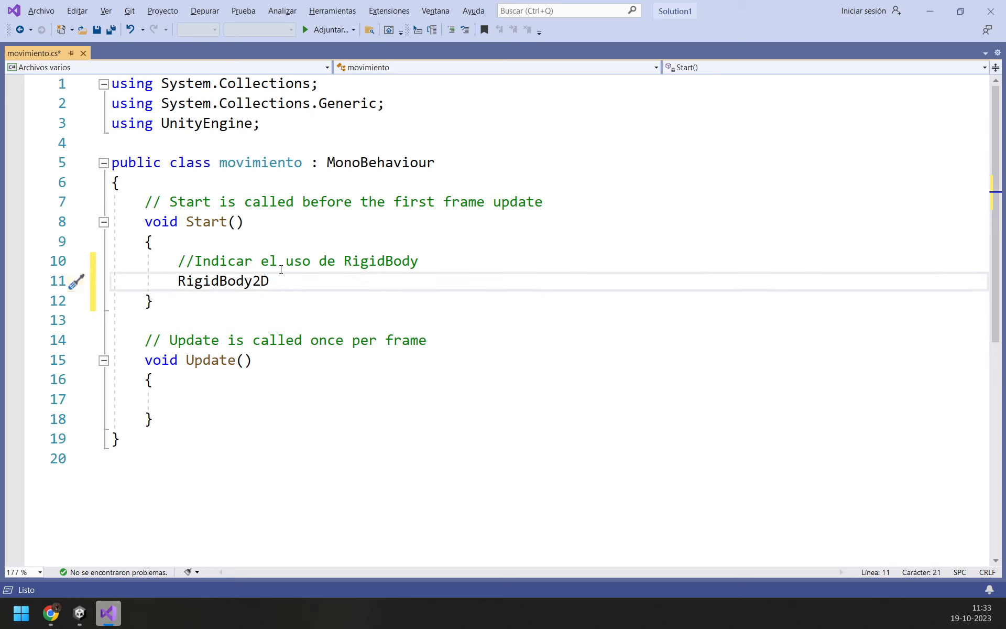
pyautogui.write('cuerpo')
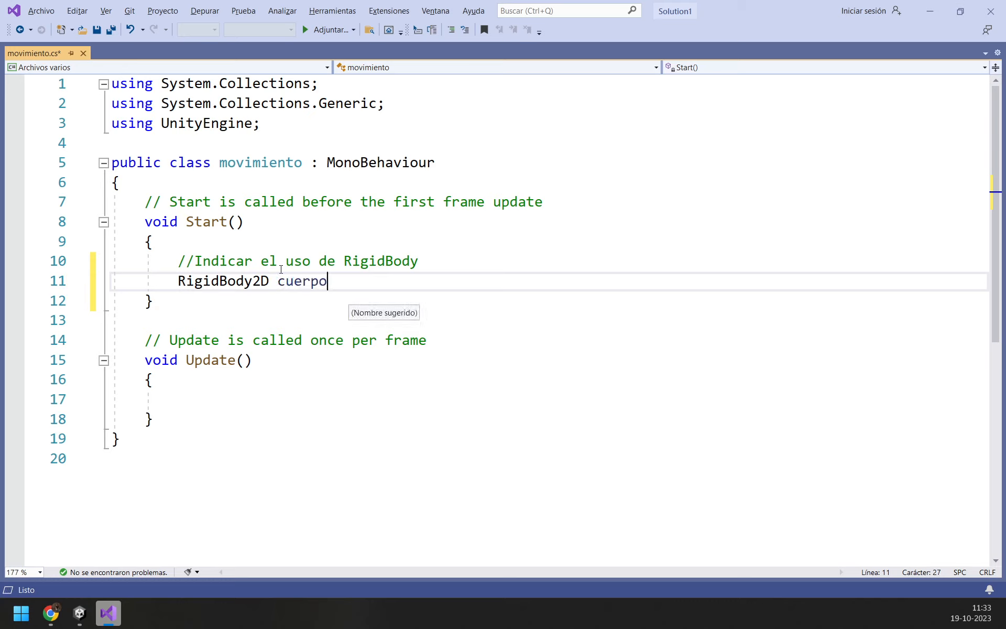
pyautogui.write(';')
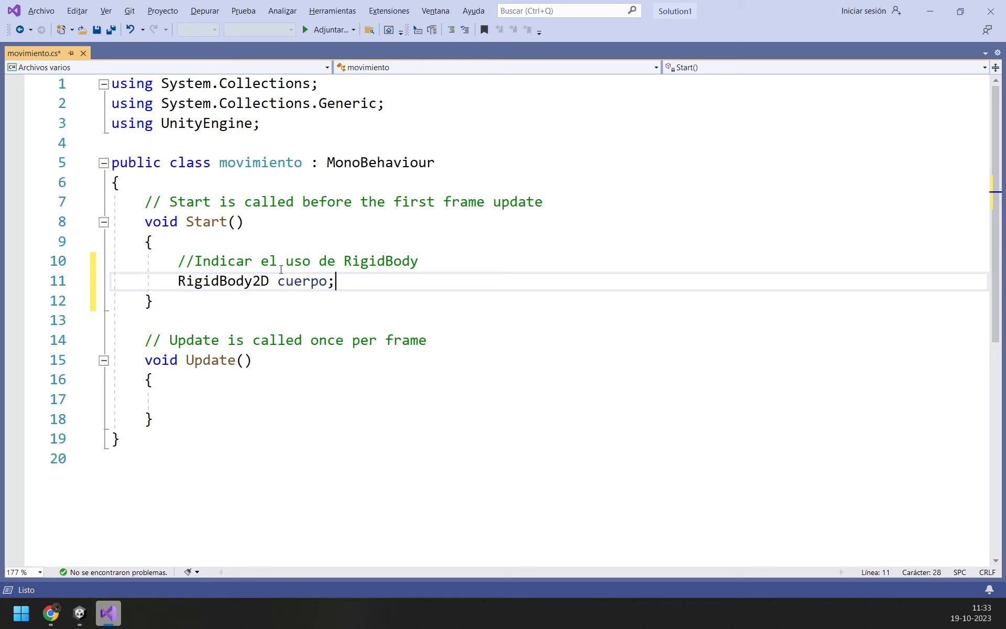
# Step: Add the declaration "public float velocidad;" on a new line below the cuerpo declaration
pyautogui.press('Return')
pyautogui.write('public')
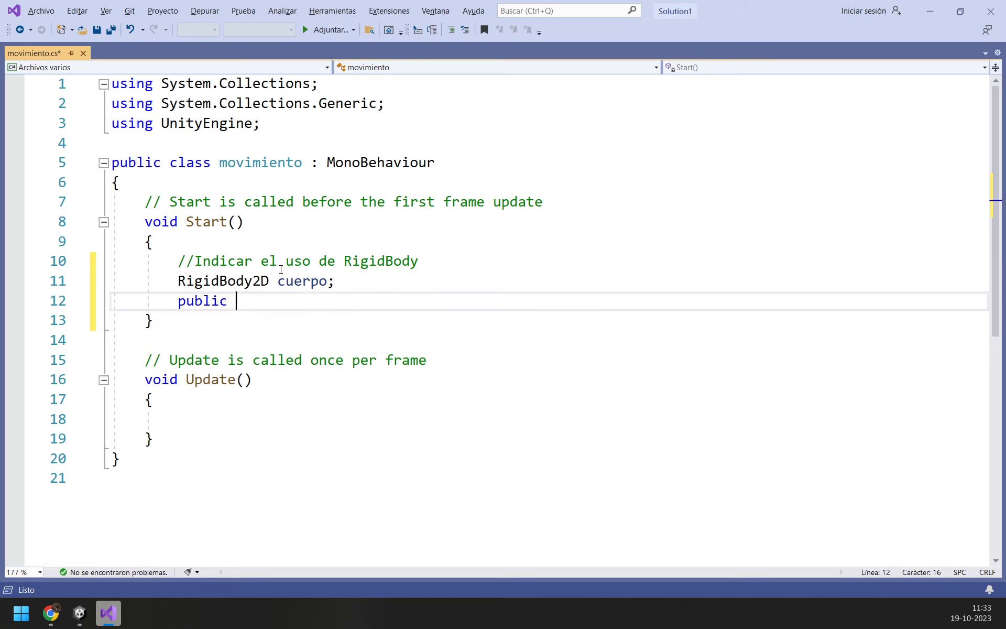
pyautogui.write(' float')
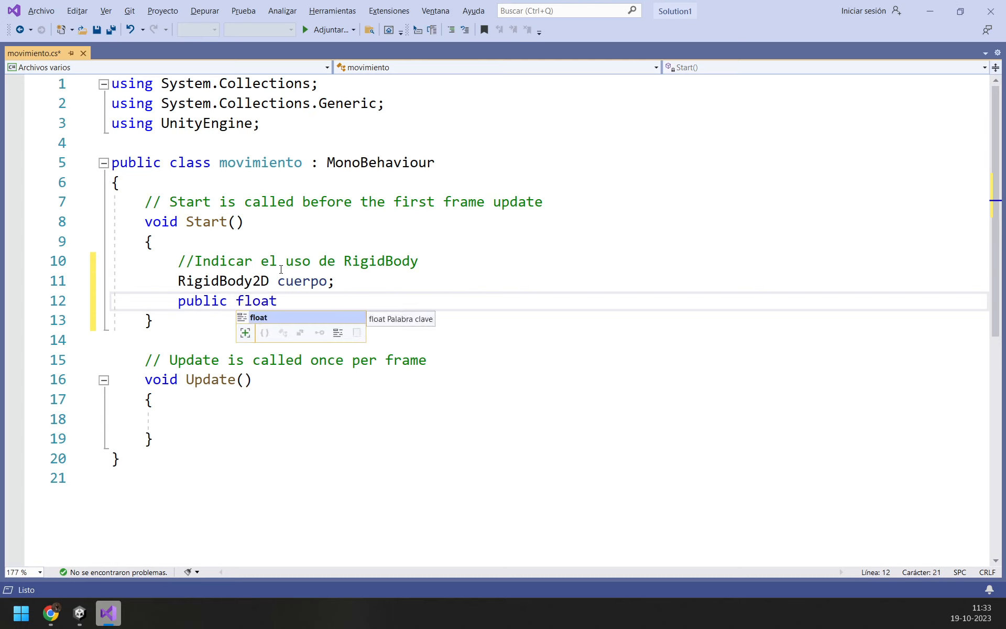
pyautogui.write(' velocidad')
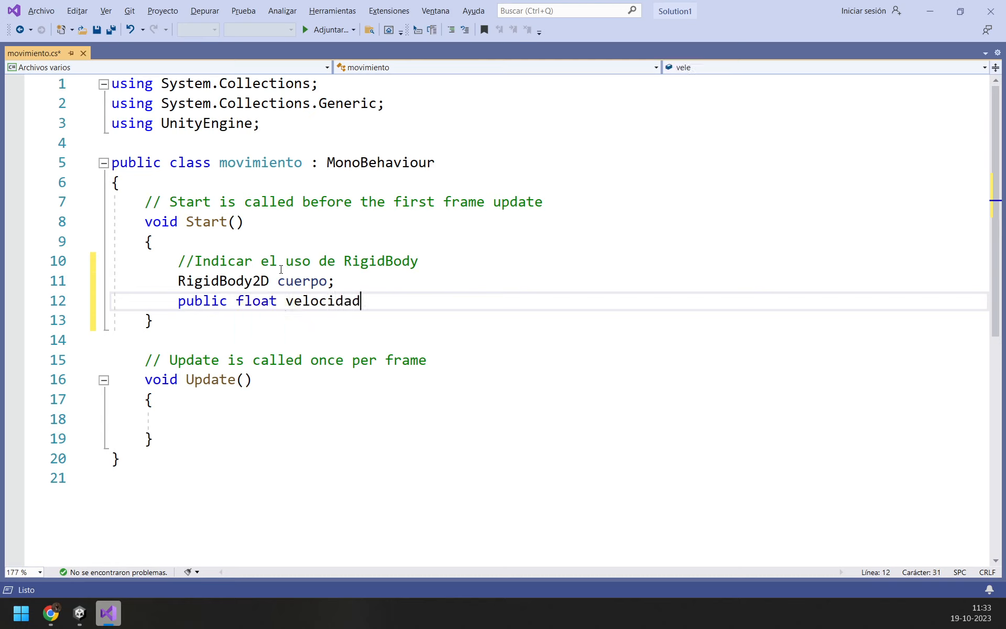
pyautogui.write(';')
# Step: Move the RigidBody comment and the cuerpo and velocidad declarations out of Start() to the beginning of the movimiento class body
pyautogui.moveTo(170, 260); pyautogui.dragTo(456, 296)
pyautogui.click(454, 297)
pyautogui.moveTo(325, 318); pyautogui.dragTo(111, 263)
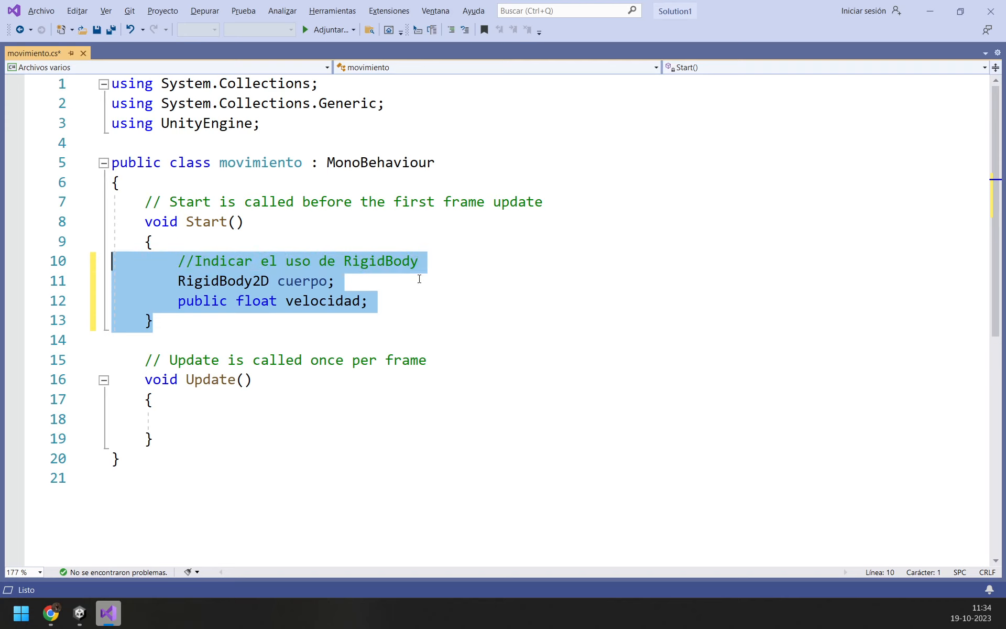
pyautogui.click(418, 281)
pyautogui.click(384, 301)
pyautogui.moveTo(384, 301); pyautogui.dragTo(54, 267)
pyautogui.hotkey('ctrl', 'c')
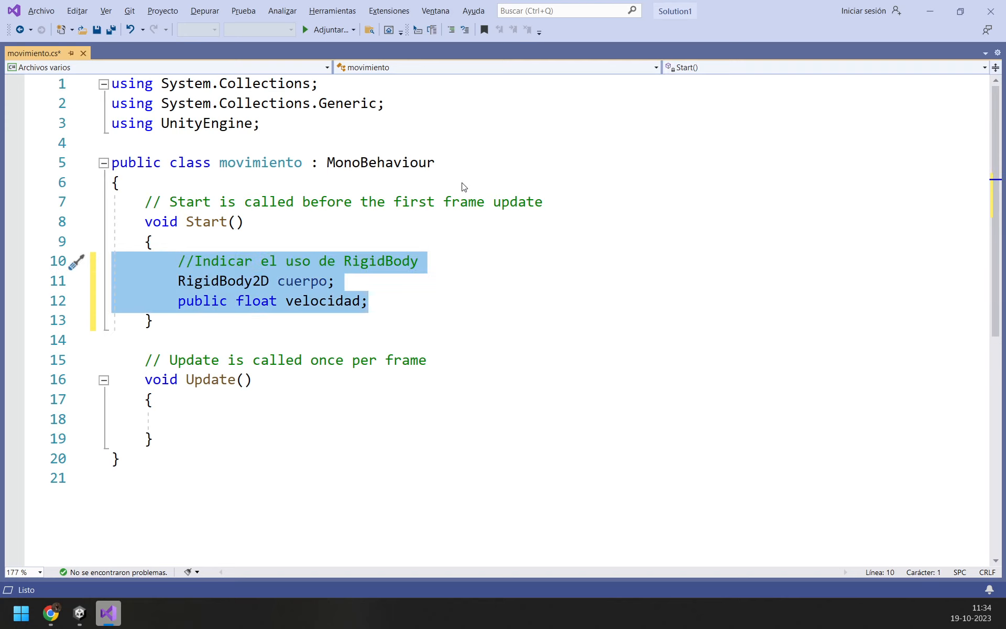
pyautogui.press('Delete')
pyautogui.click(609, 191)
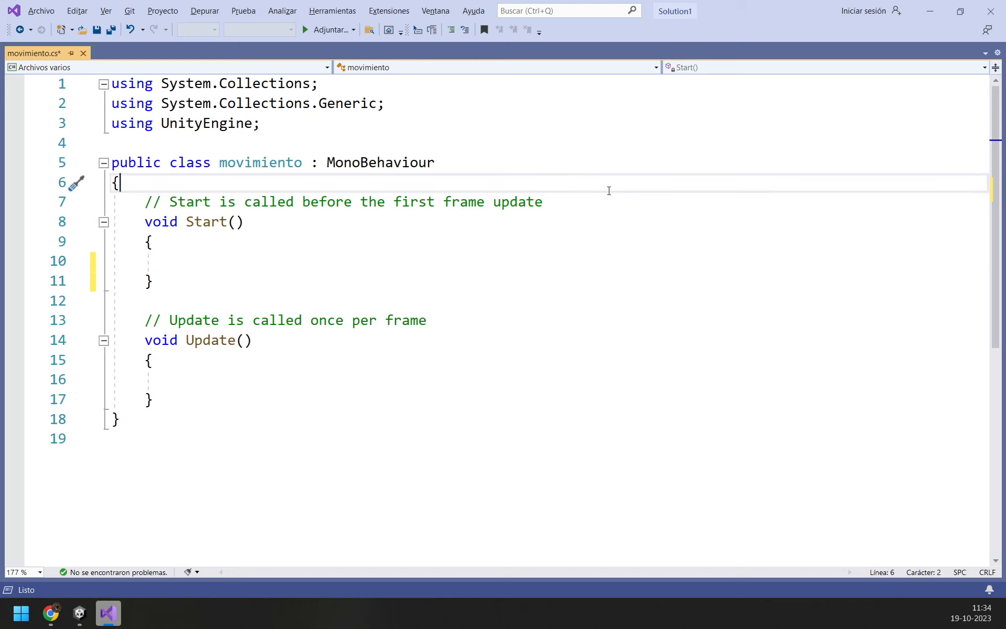
pyautogui.press('Return')
pyautogui.press('Return')
pyautogui.hotkey('ctrl', 'v')
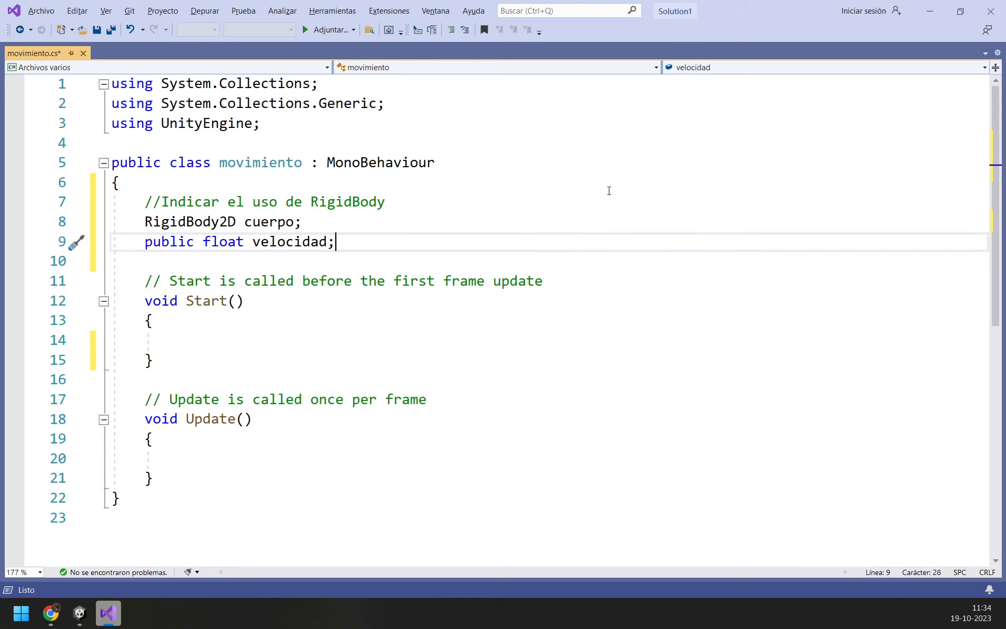
# Step: Save the movimiento.cs script
pyautogui.click(249, 343)
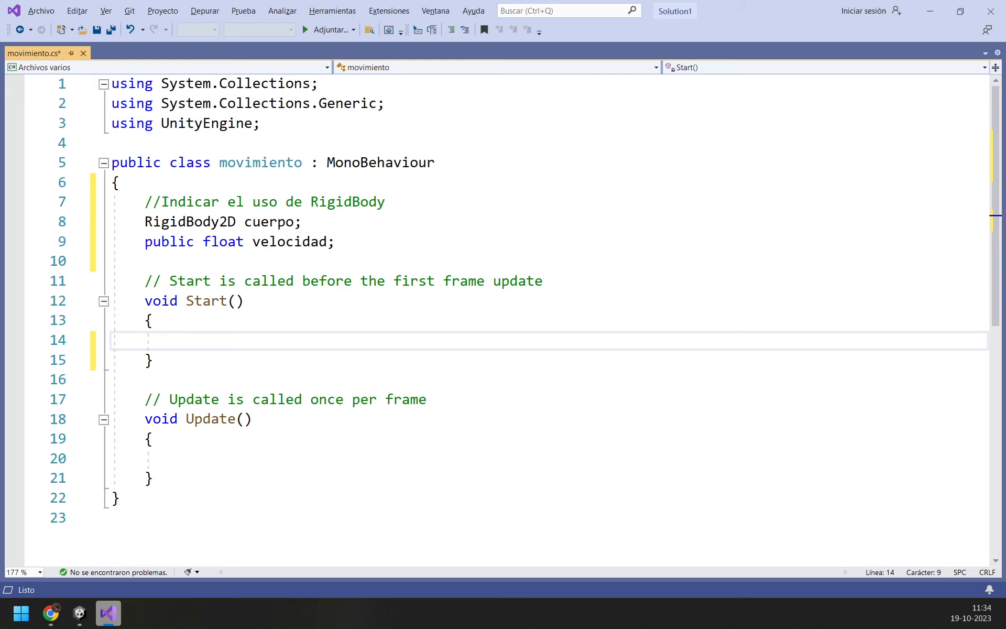
pyautogui.click(299, 255)
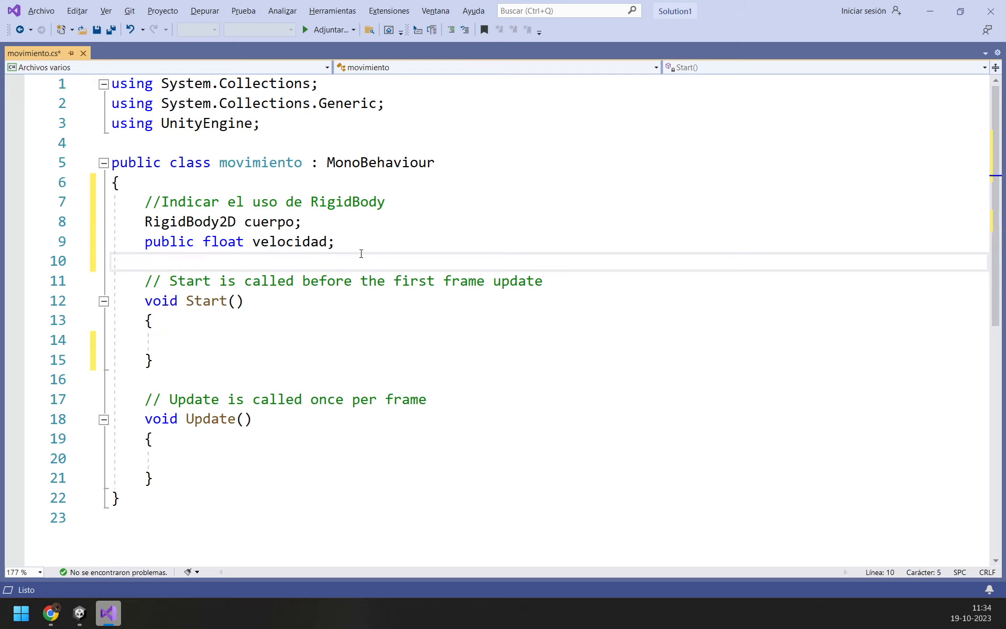
pyautogui.hotkey('ctrl', 's')
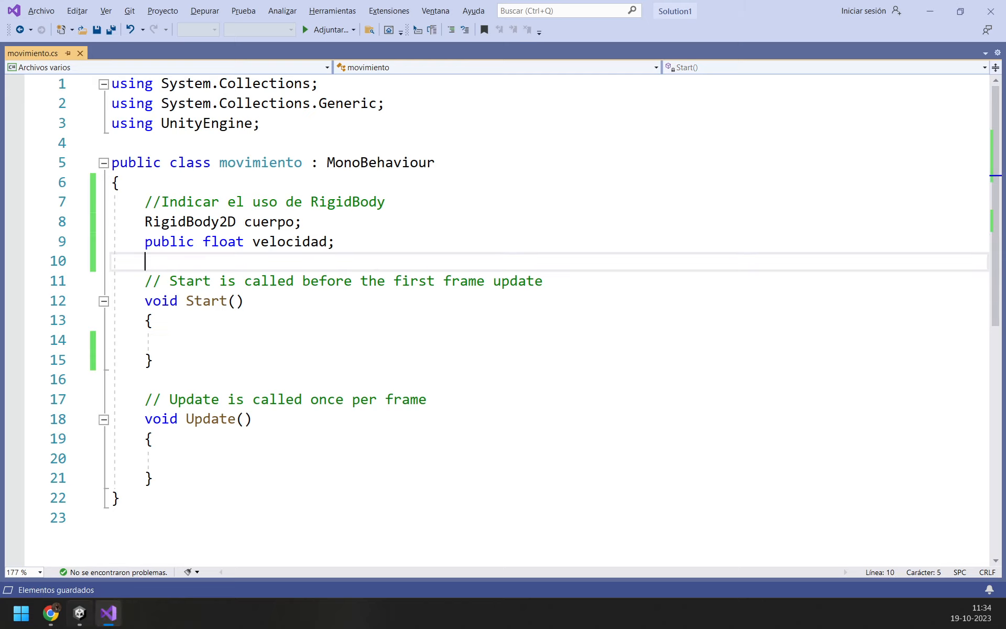
# Step: Switch to Unity and inspect Jugador's Movimiento script component and the Info section of its Capsule Collider 2D
pyautogui.click(79, 613)
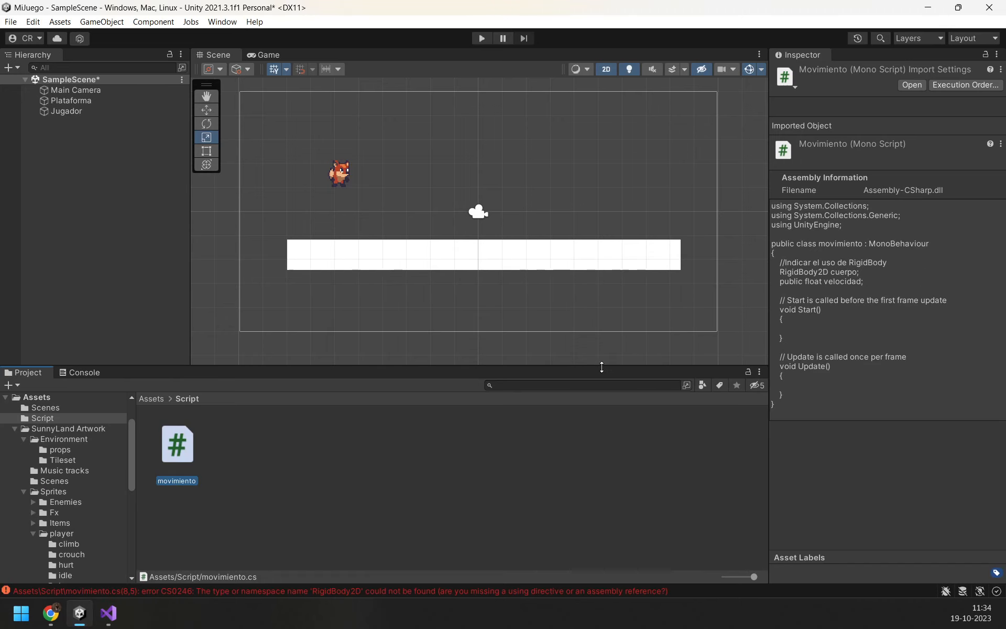
pyautogui.click(70, 110)
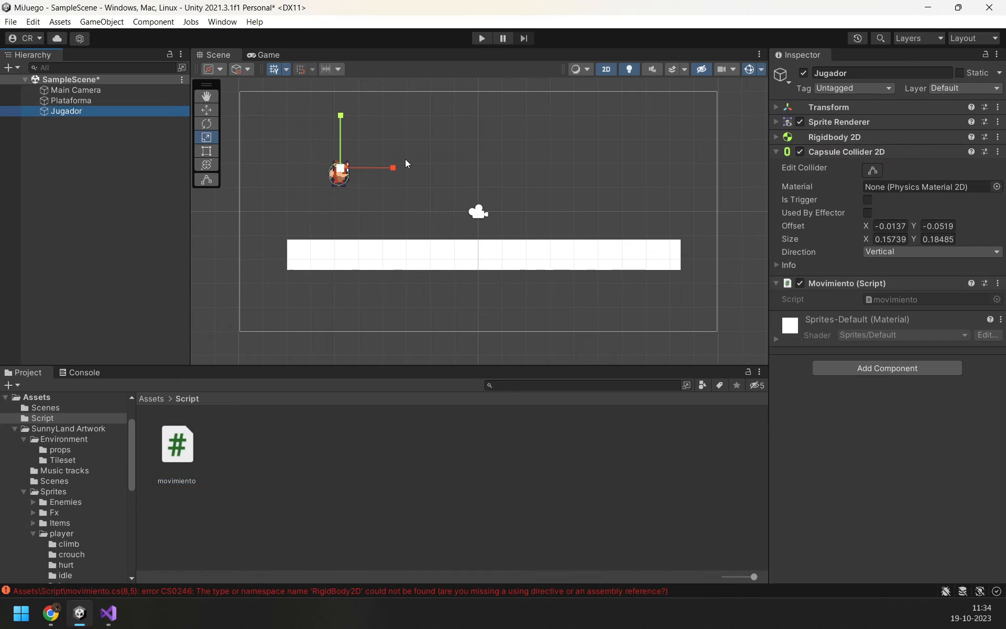
pyautogui.click(777, 284)
pyautogui.click(777, 284)
pyautogui.click(778, 265)
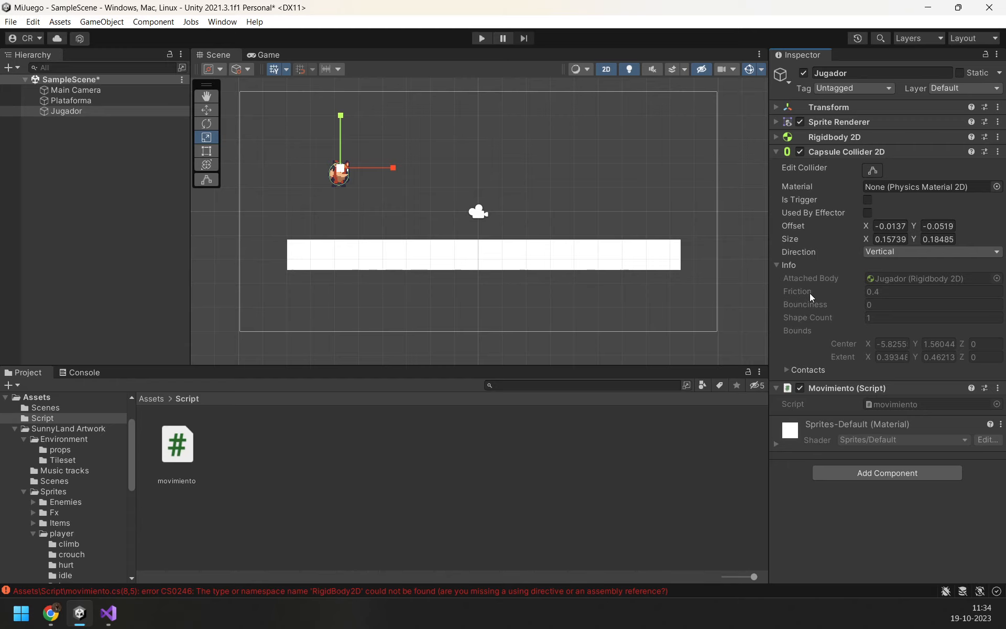
pyautogui.moveTo(655, 9); pyautogui.dragTo(0, 272)
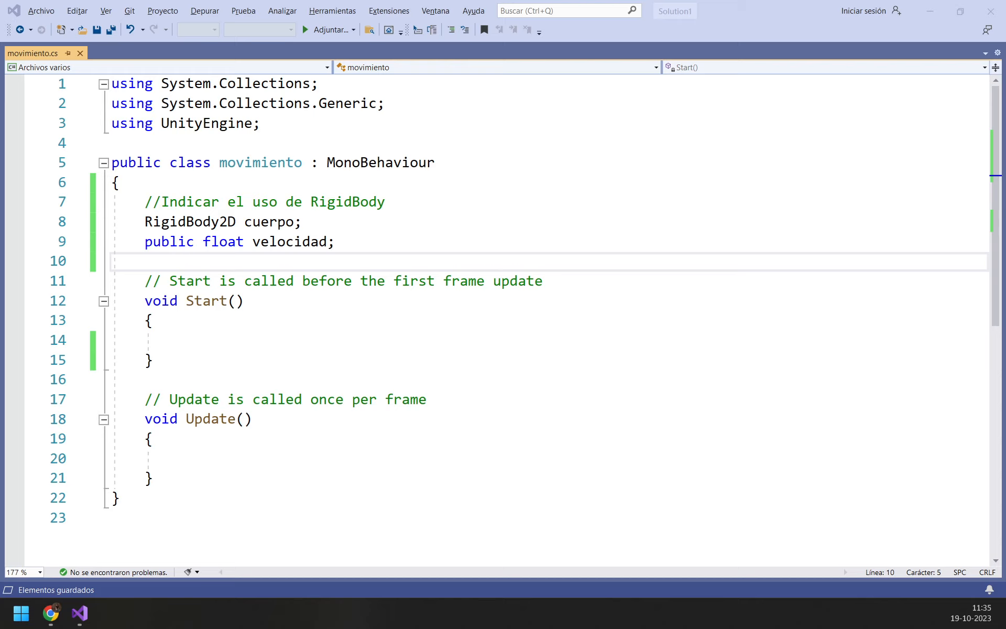
pyautogui.hotkey('alt', 'Tab')
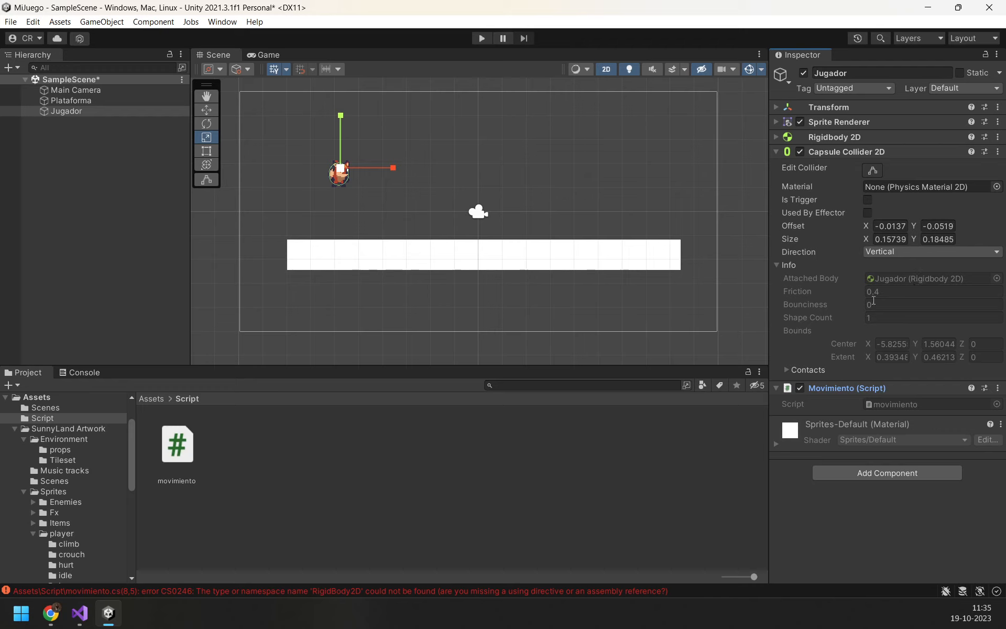
# Step: Compare the components of Plataforma with those of Jugador in the Unity scene
pyautogui.click(79, 613)
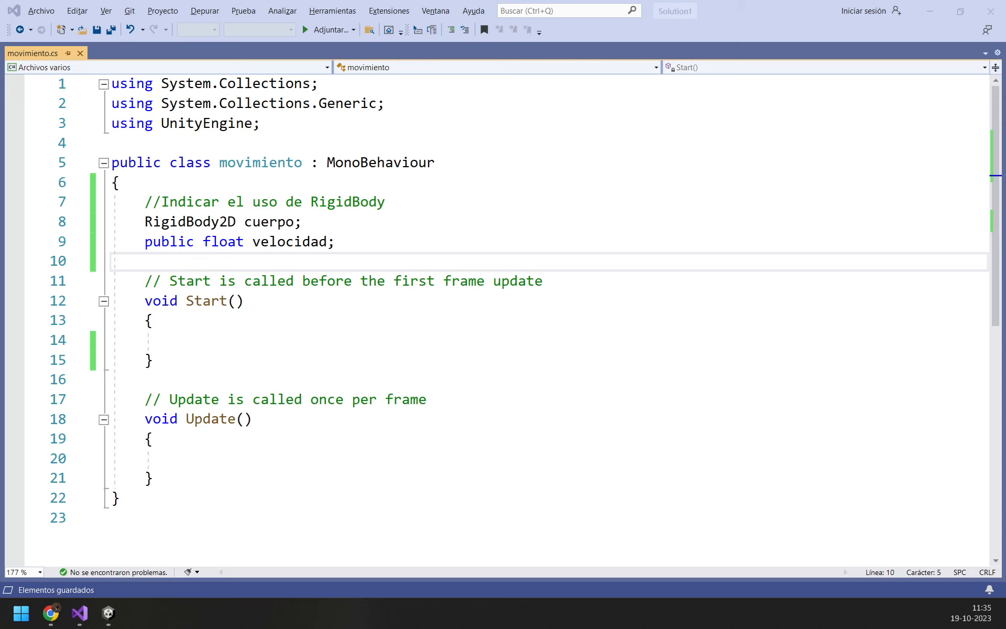
pyautogui.click(108, 613)
pyautogui.click(484, 264)
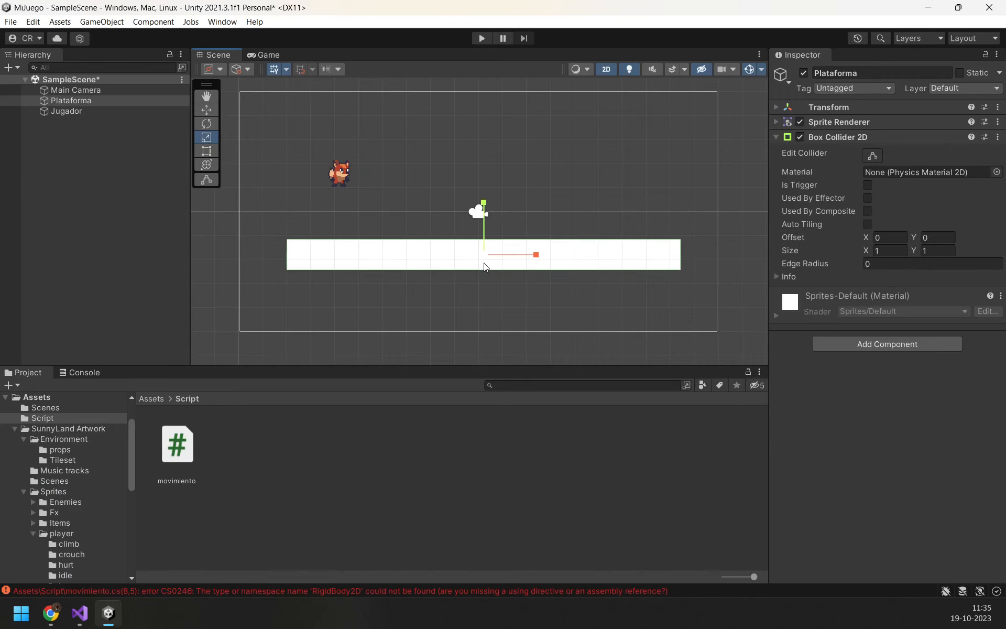
pyautogui.click(343, 180)
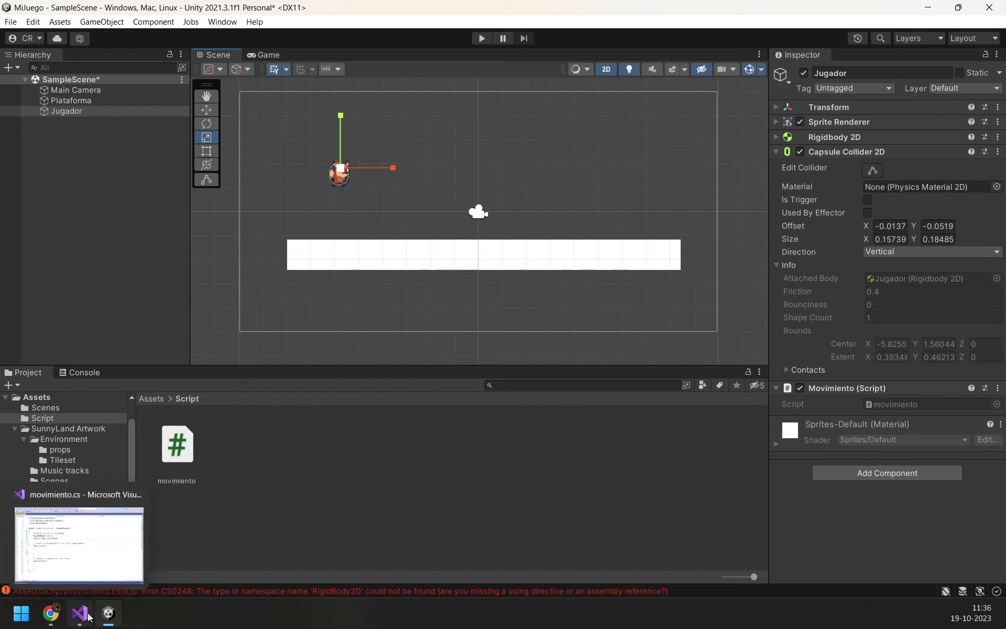
# Step: Return to Visual Studio and review the RigidBody2D and velocidad declarations in movimiento.cs
pyautogui.click(106, 621)
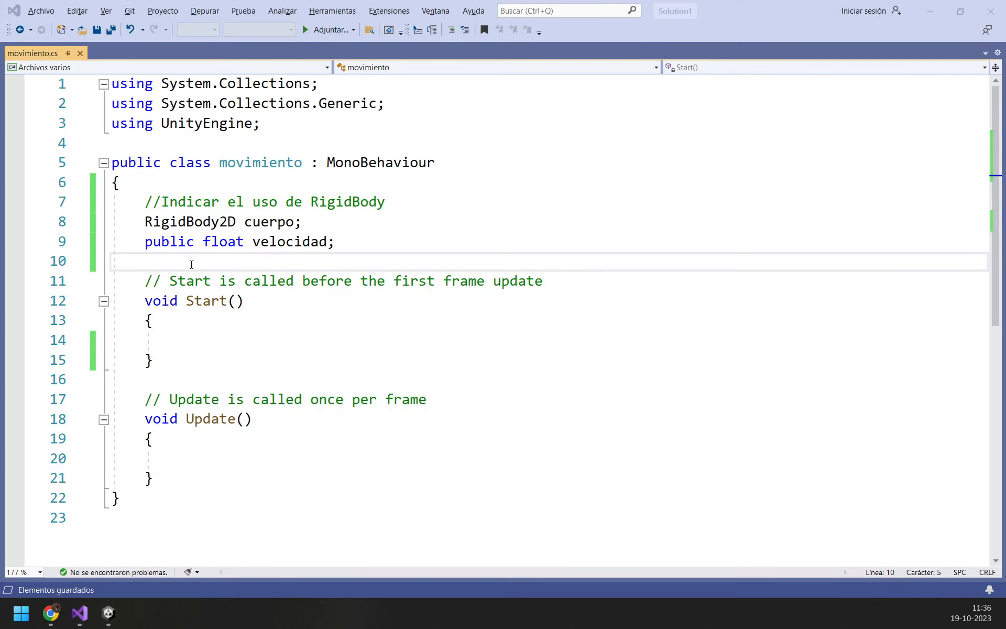
pyautogui.moveTo(229, 223); pyautogui.dragTo(145, 223)
pyautogui.click(213, 229)
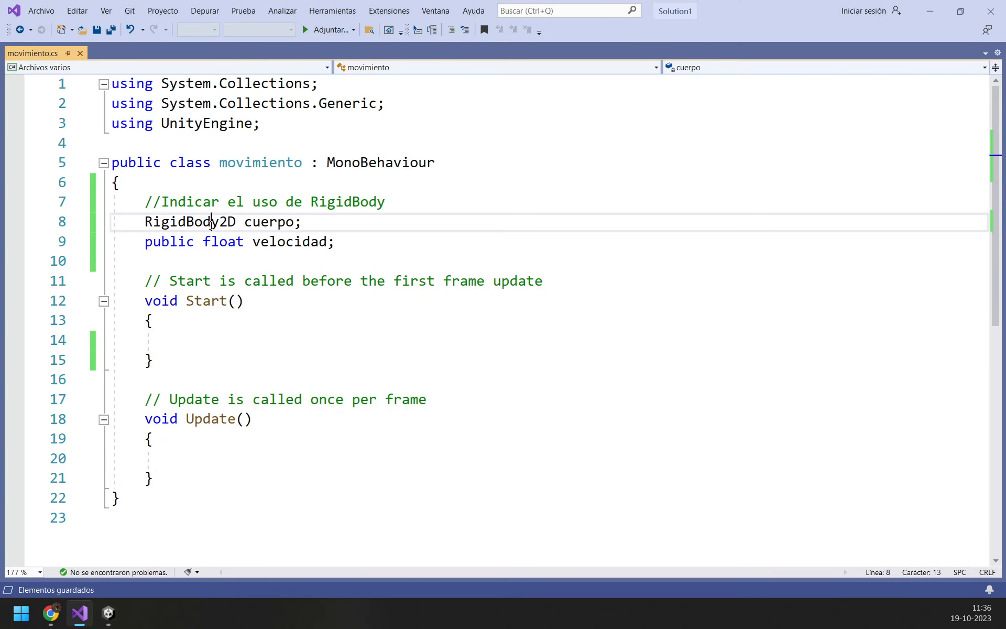
pyautogui.moveTo(252, 242); pyautogui.dragTo(331, 242)
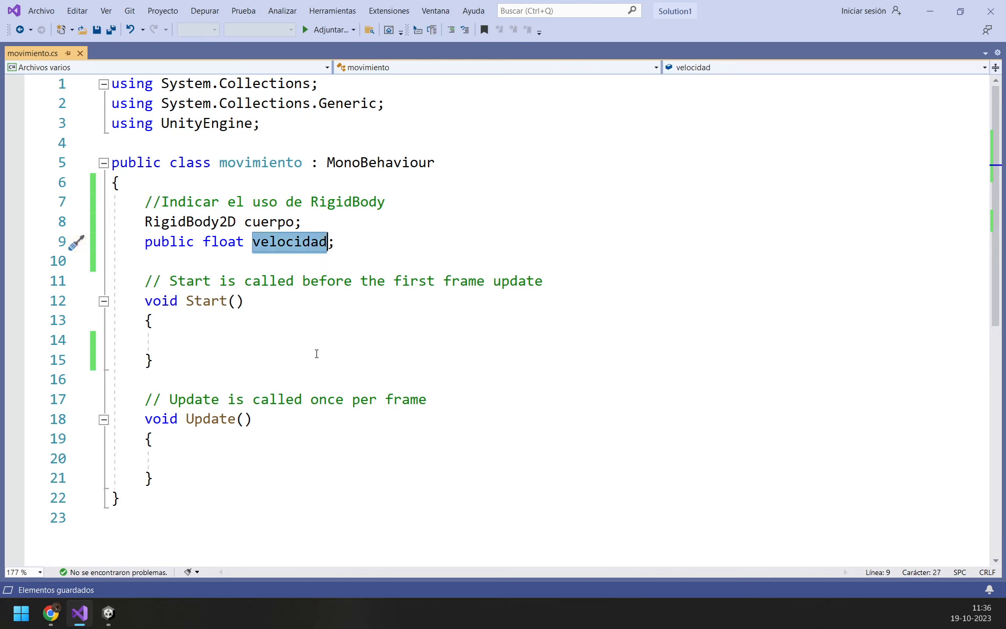
pyautogui.click(277, 318)
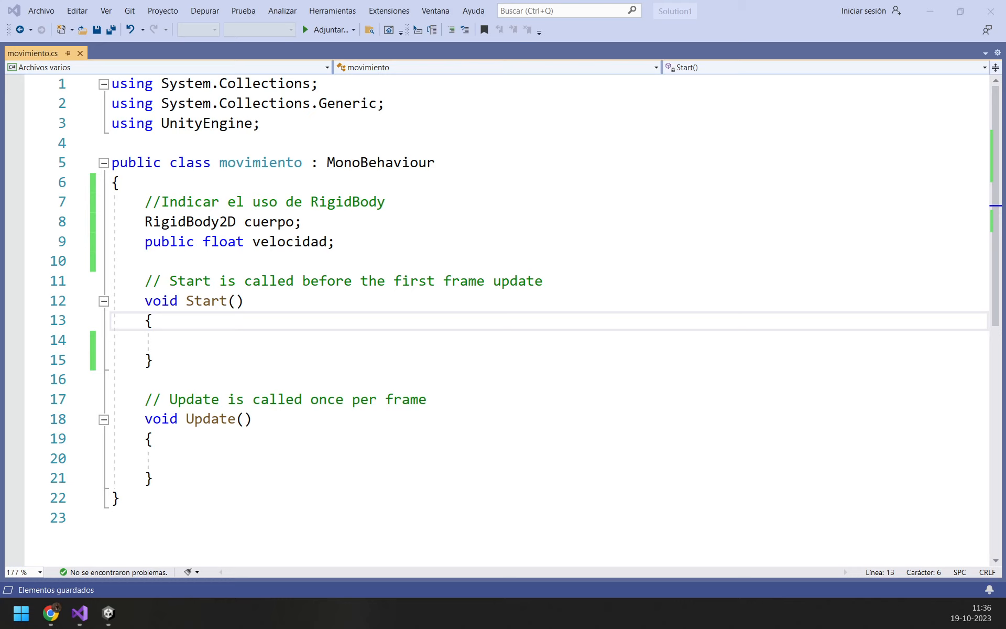
# Step: Add the comment "//Establecer una velocidad inicial de movimiento" inside Start(), after a blank line
pyautogui.click(211, 326)
pyautogui.press('Return')
pyautogui.press('Return')
pyautogui.write('//')
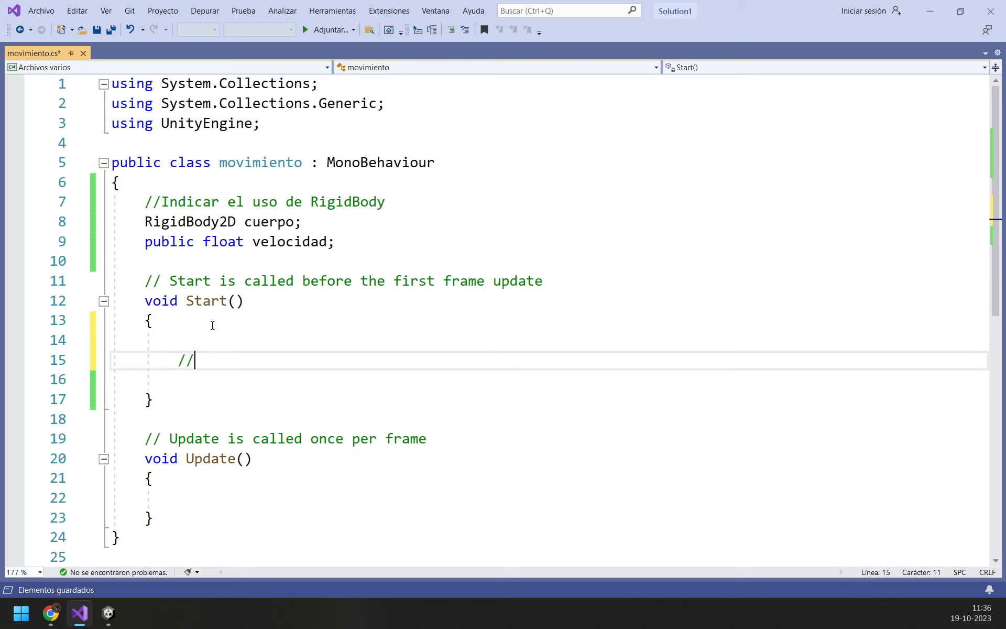
pyautogui.write('Establecer una velocidad')
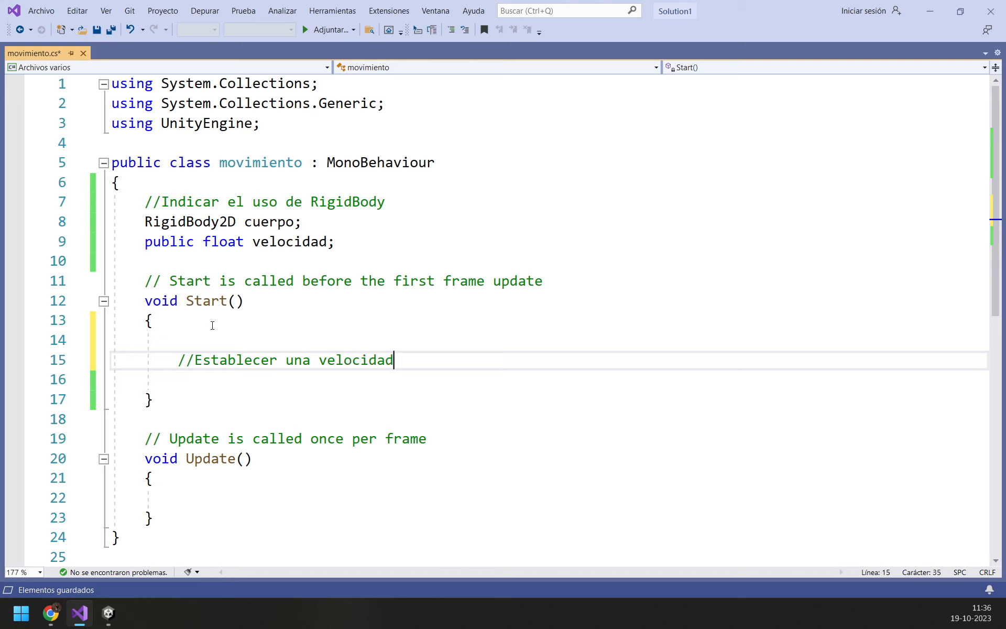
pyautogui.write(' inicial de movimiento')
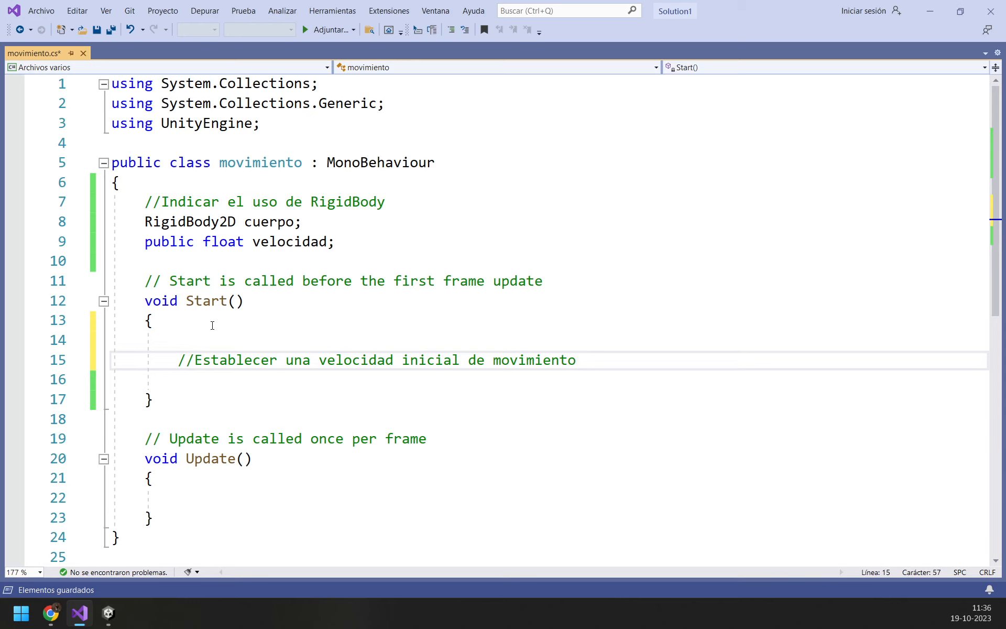
# Step: Assign the initial speed with "velocidad = 10;" below the comment in Start(), followed by a new line
pyautogui.press('Return')
pyautogui.write('ve')
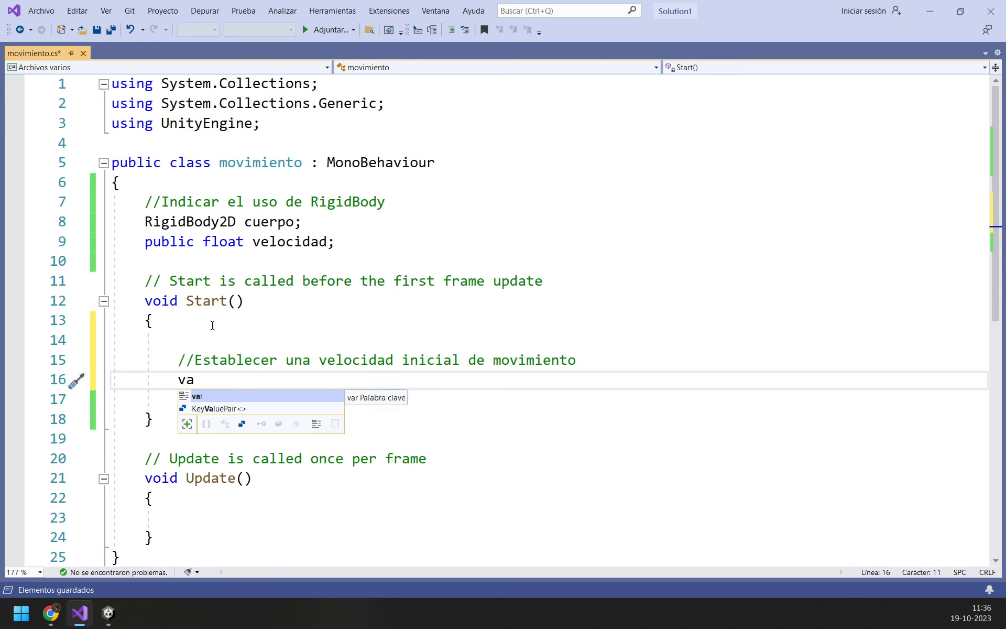
pyautogui.write('k')
pyautogui.press('BackSpace')
pyautogui.write('l')
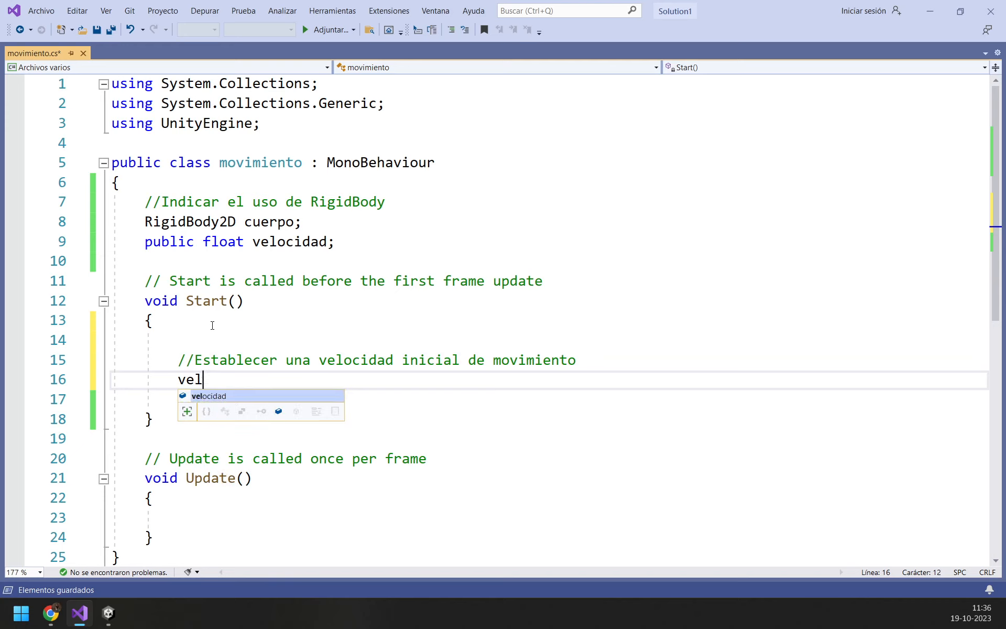
pyautogui.press('Tab')
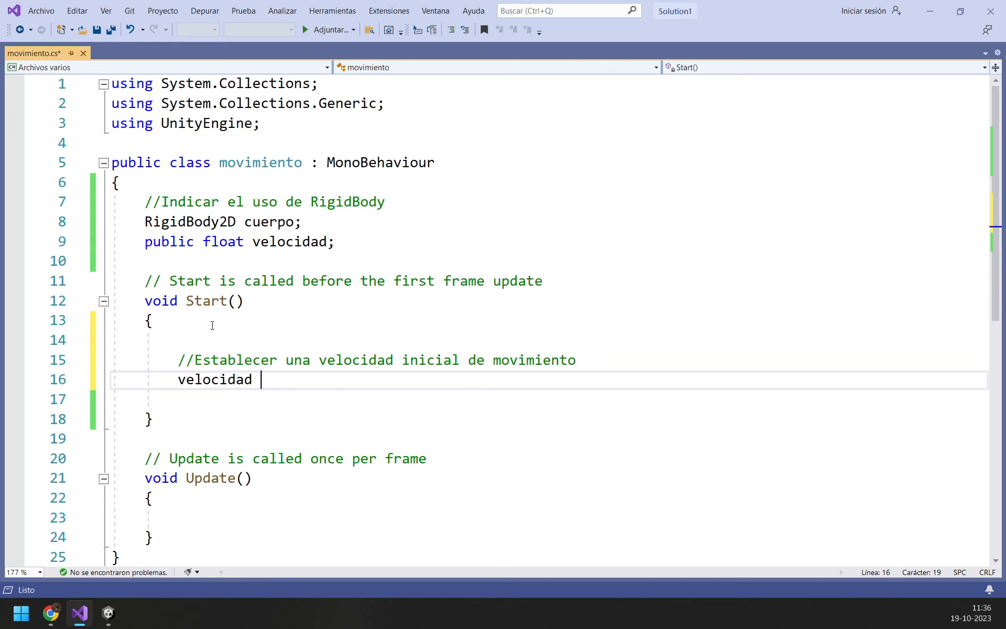
pyautogui.write('= 10;')
pyautogui.press('Return')
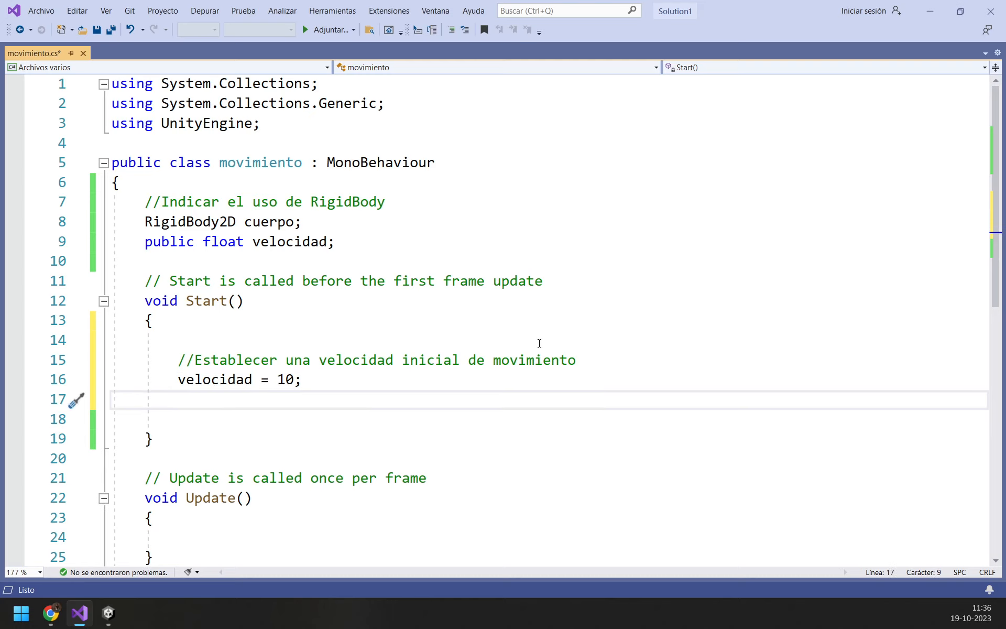
# Step: Begin another "//" comment in Start(), one blank line below the velocidad assignment
pyautogui.press('Return')
pyautogui.write('//')
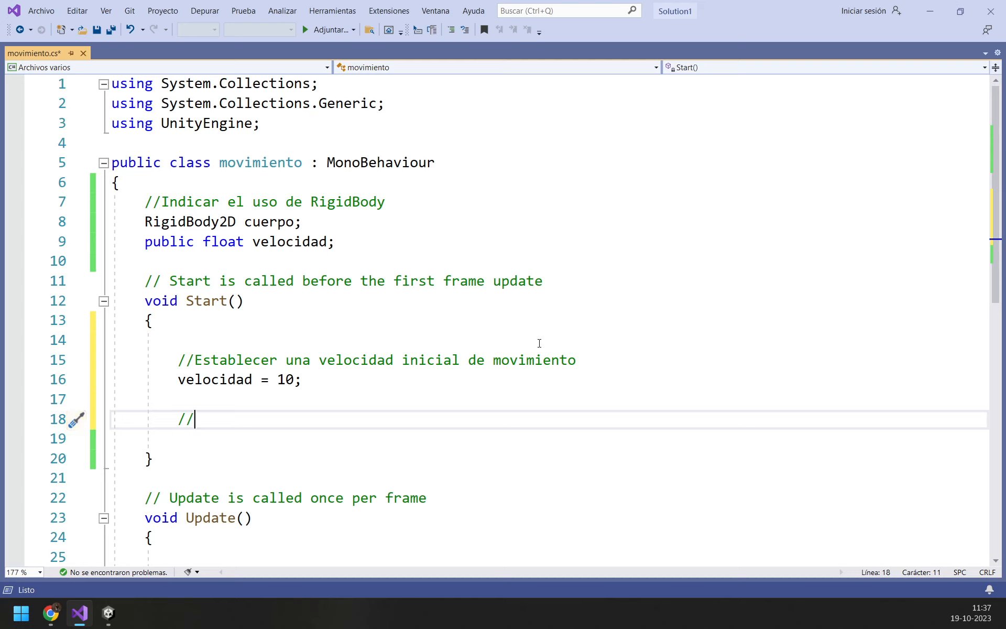
# Step: Complete the open comment in the Start method as "//Obtener las propiedades del RigidBody"
pyautogui.write('Obtener las pro')
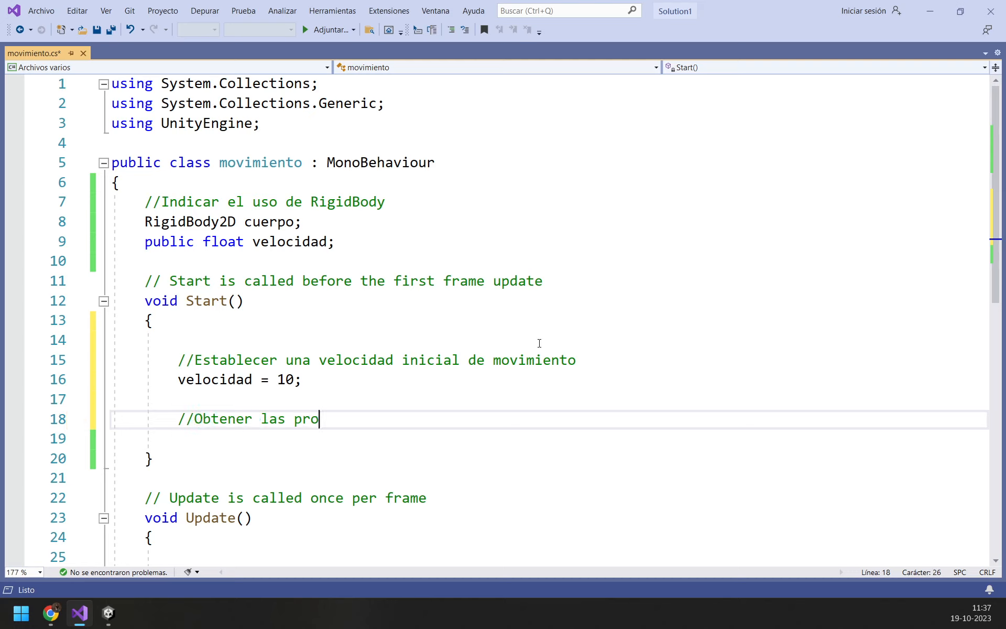
pyautogui.write('piedades del')
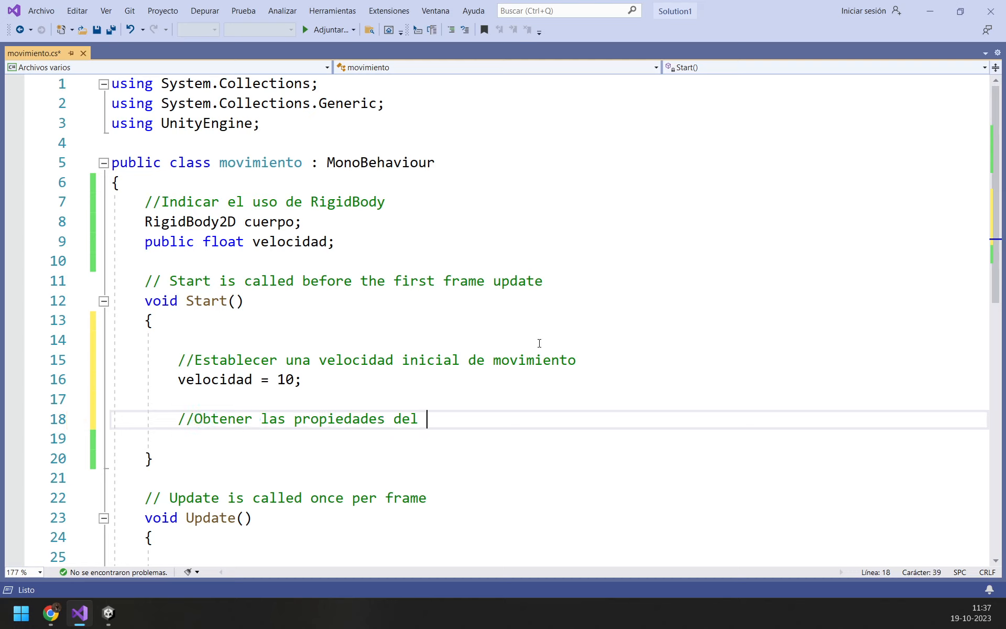
pyautogui.press('Up')
pyautogui.write('Rigid')
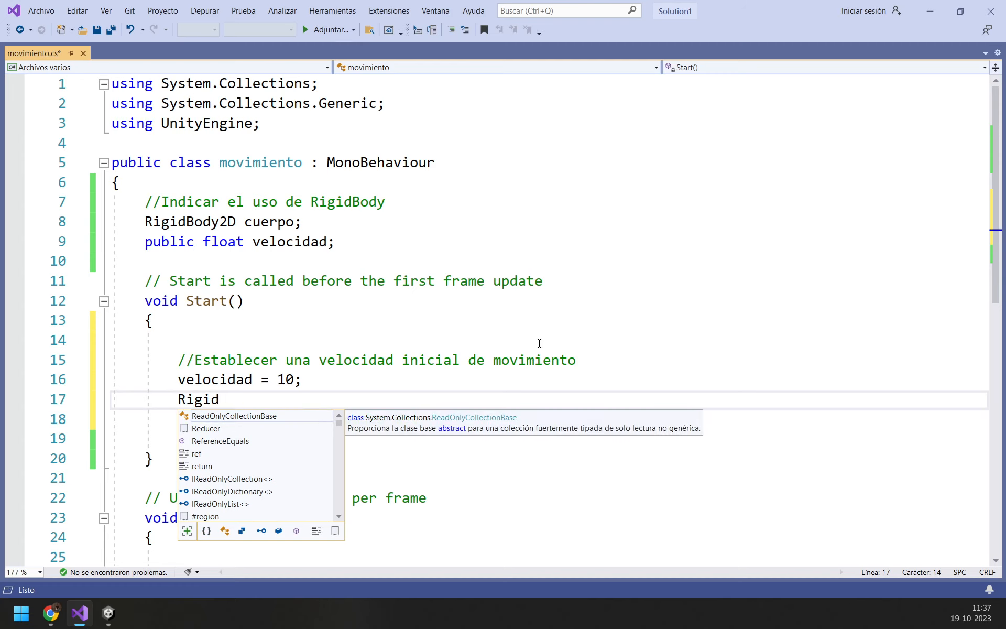
pyautogui.press('BackSpace')
pyautogui.press('BackSpace')
pyautogui.press('BackSpace')
pyautogui.press('BackSpace')
pyautogui.press('BackSpace')
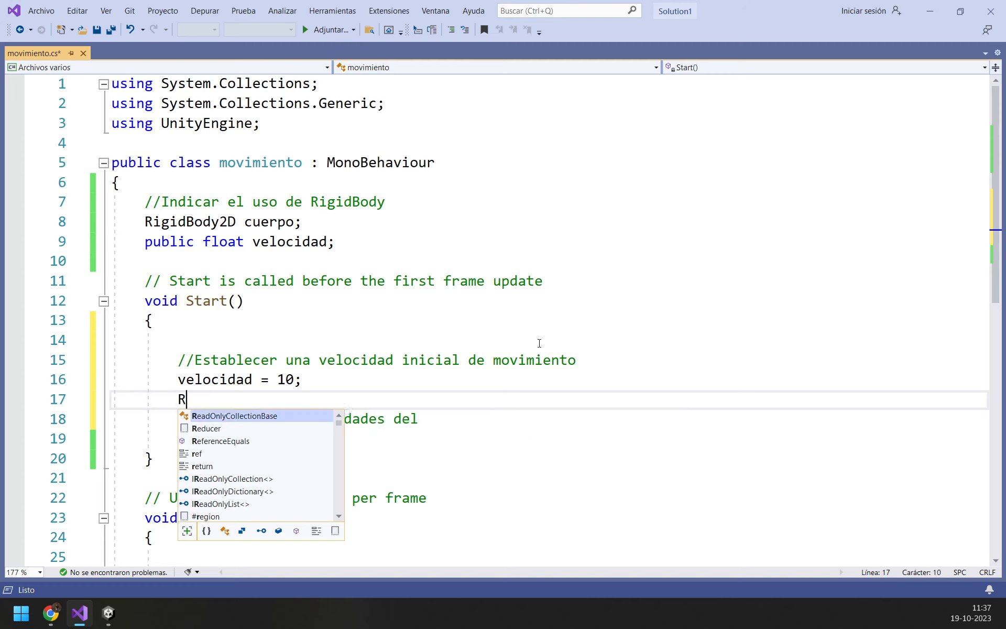
pyautogui.click(438, 419)
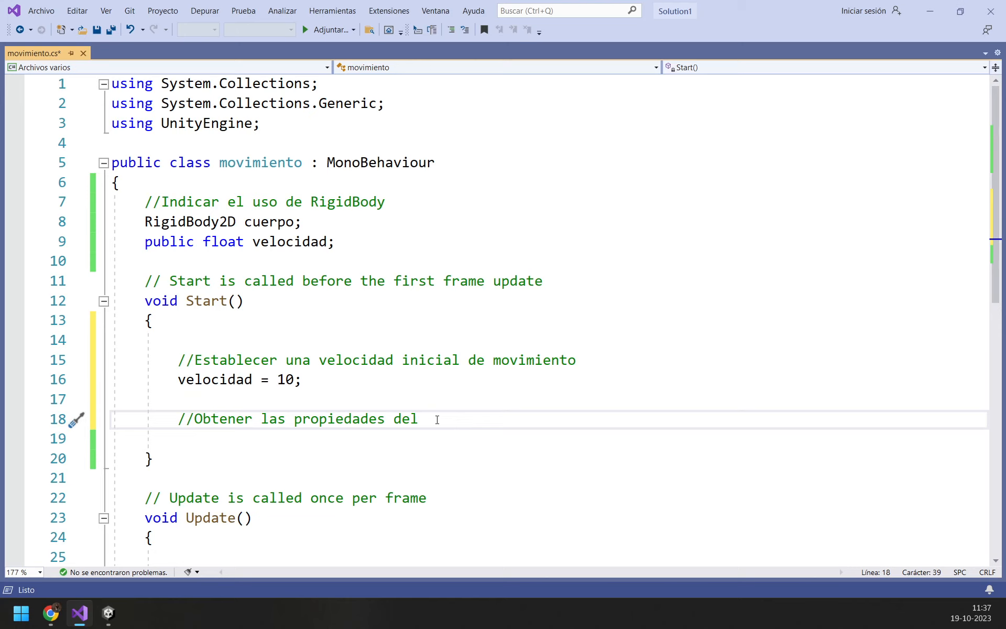
pyautogui.write('RigidBody')
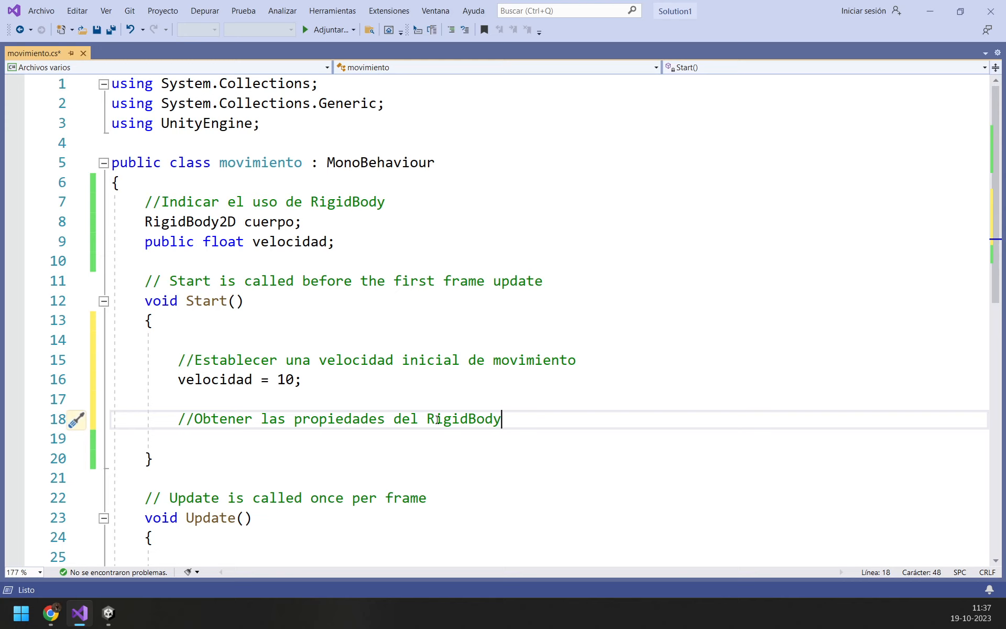
# Step: Below the RigidBody comment, add the assignment "cuerpo = GetComponent<Rigidbody2d>" without parentheses or semicolon
pyautogui.press('Return')
pyautogui.write('cuerpo =')
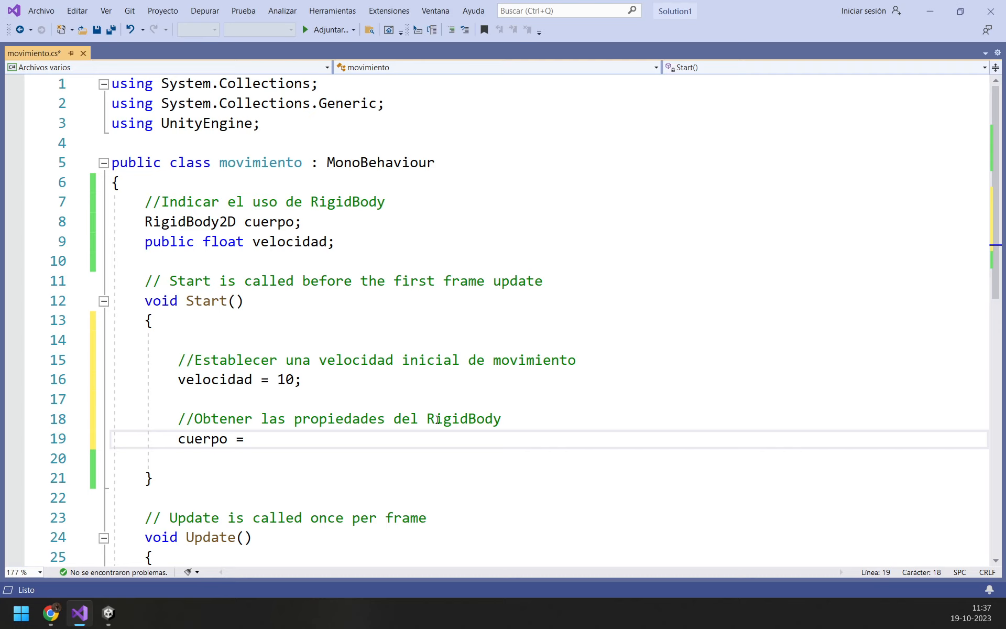
pyautogui.write(' Get')
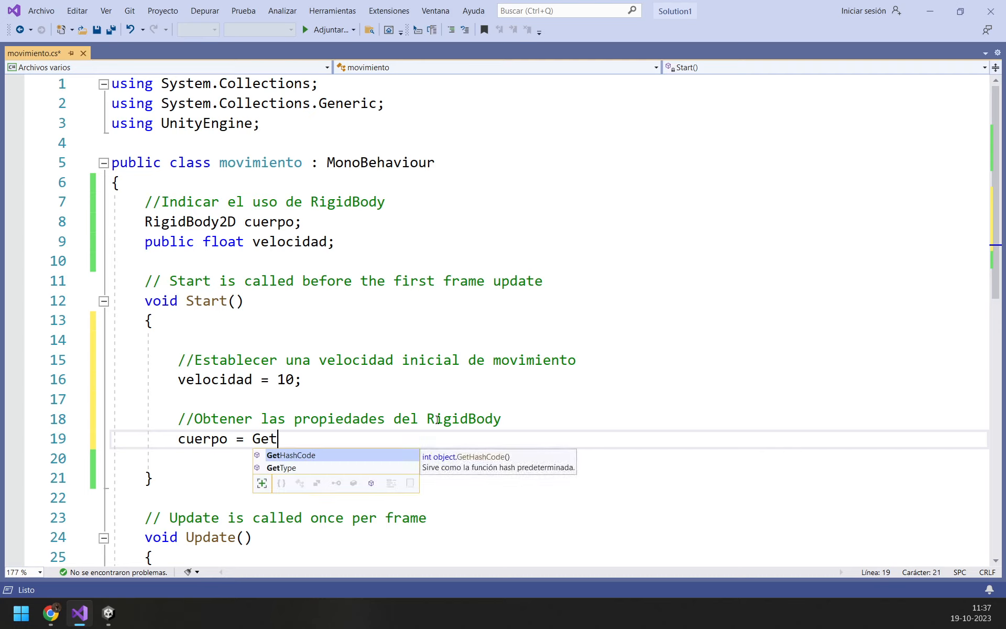
pyautogui.write('C')
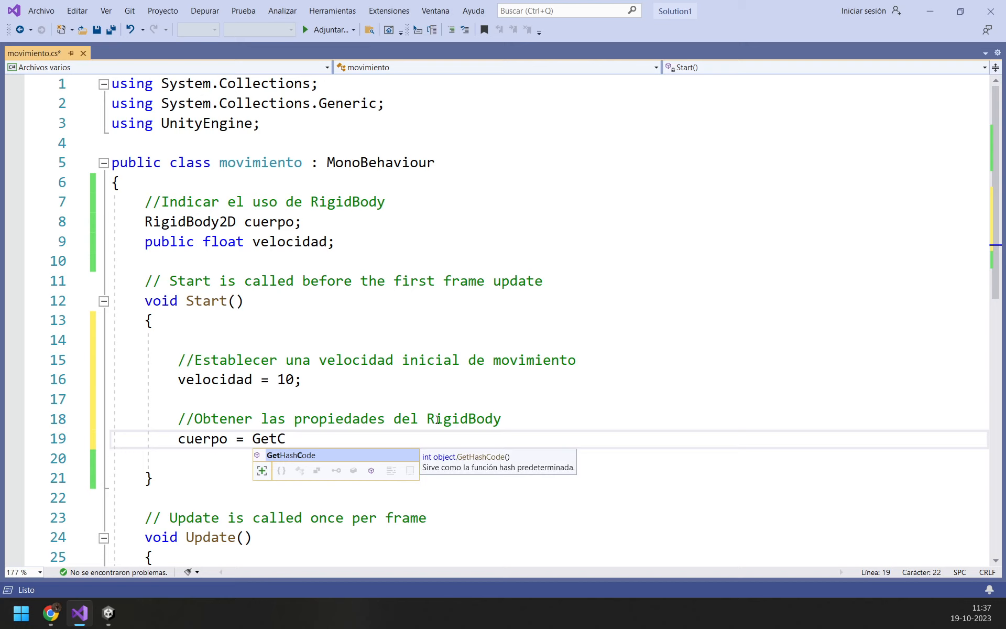
pyautogui.write('ompo')
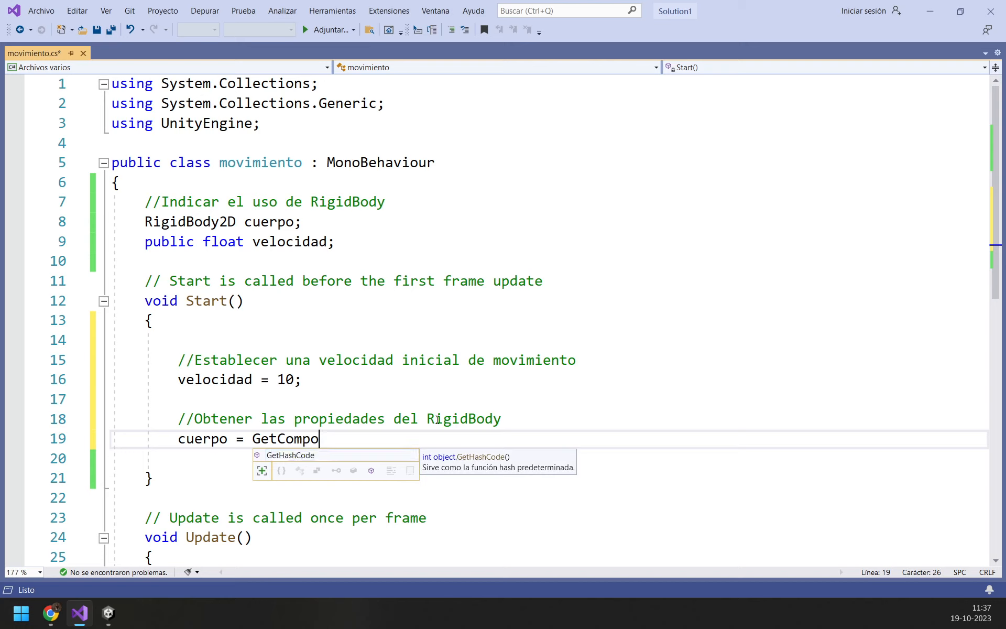
pyautogui.write('nent<')
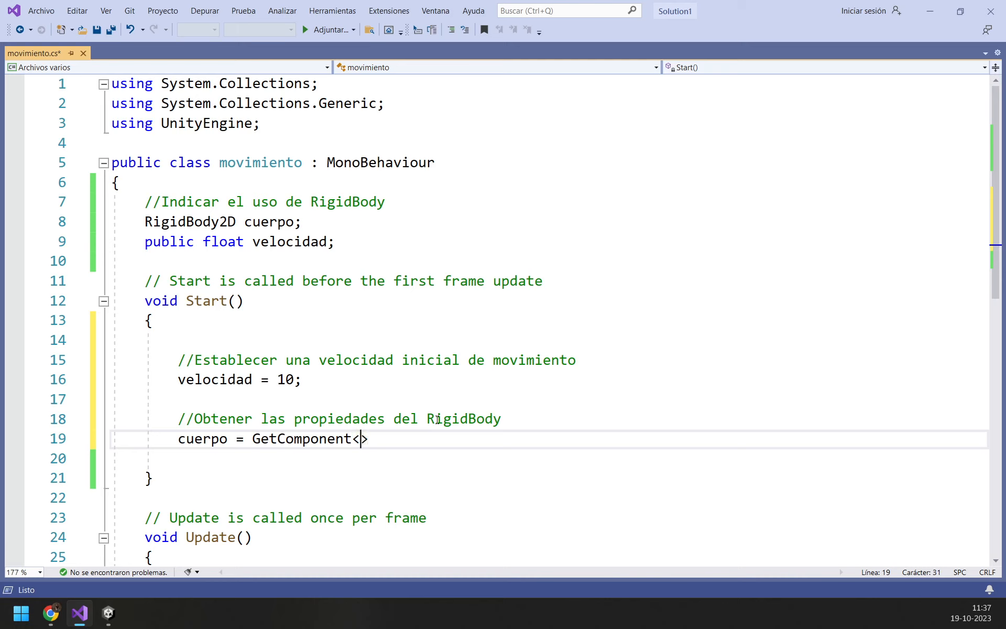
pyautogui.write('Rigid')
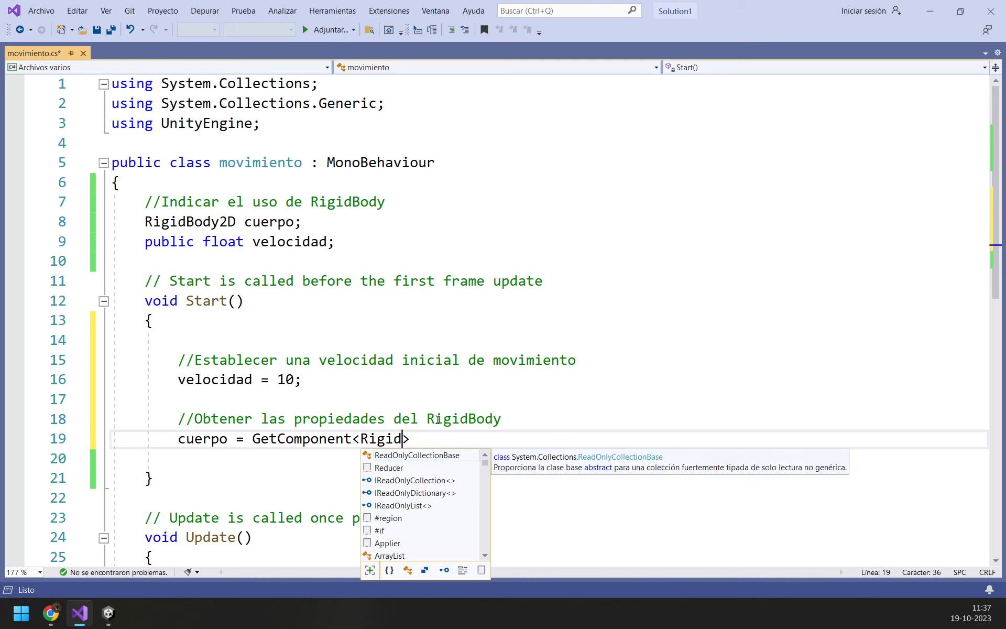
pyautogui.write('body2d')
# Step: Correct the type in the cuerpo field declaration to Rigidbody2D, with a lowercase b
pyautogui.click(194, 220)
pyautogui.press('BackSpace')
pyautogui.write('b')
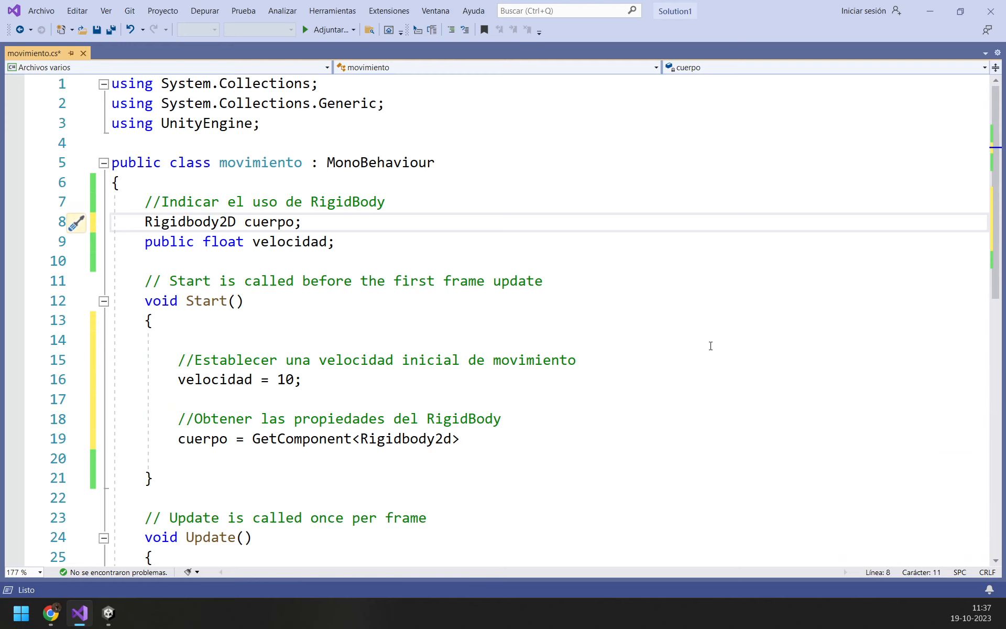
# Step: Correct the type inside the GetComponent call to Rigidbody2D, with a capital D
pyautogui.click(434, 441)
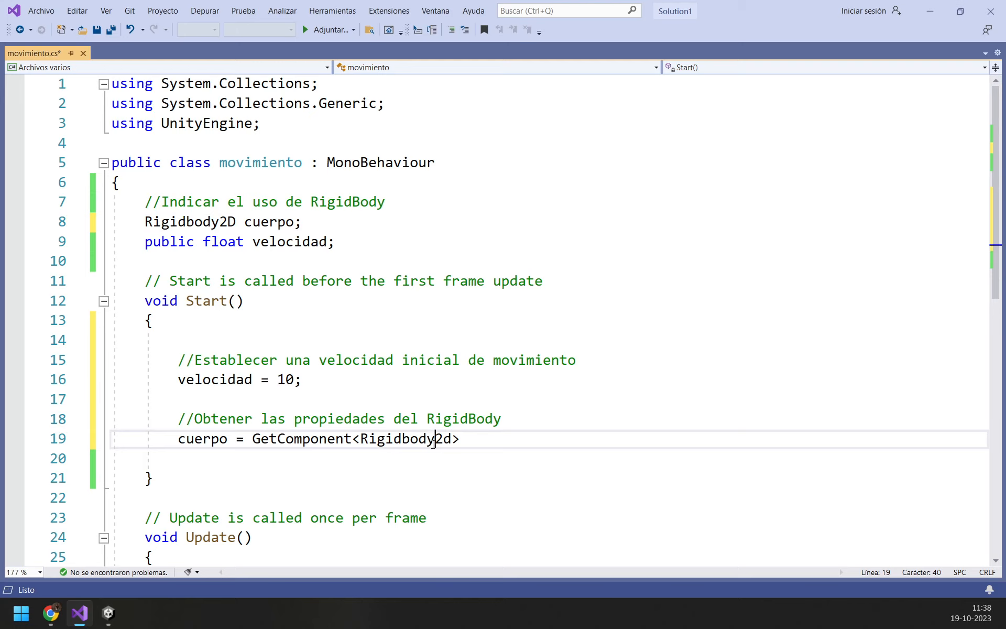
pyautogui.press('Right')
pyautogui.press('Right')
pyautogui.press('BackSpace')
pyautogui.hotkey('ctrl', 'shift', 'd')
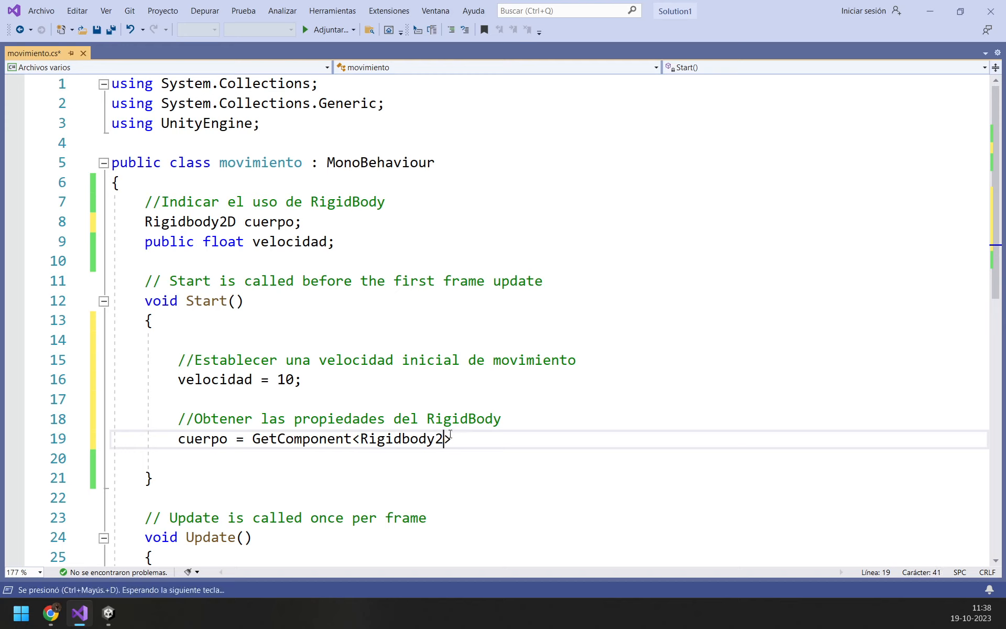
pyautogui.hotkey('shift', 'd')
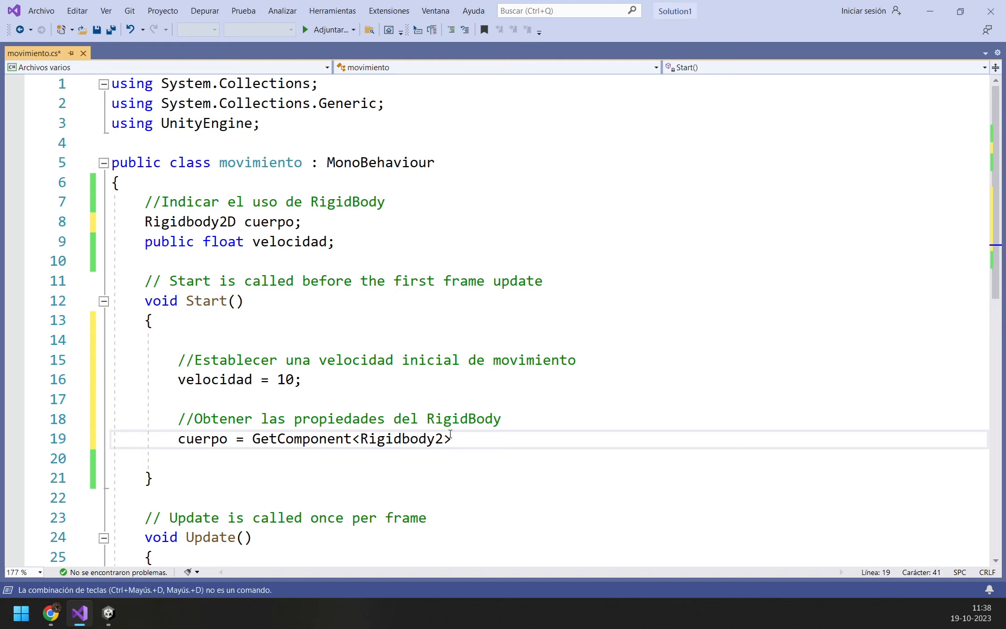
pyautogui.click(423, 483)
pyautogui.click(443, 438)
pyautogui.write('D')
# Step: Examine the Start method's comment and its two assignments, along with the comment above the Update method
pyautogui.scroll(-1, 484, 438)
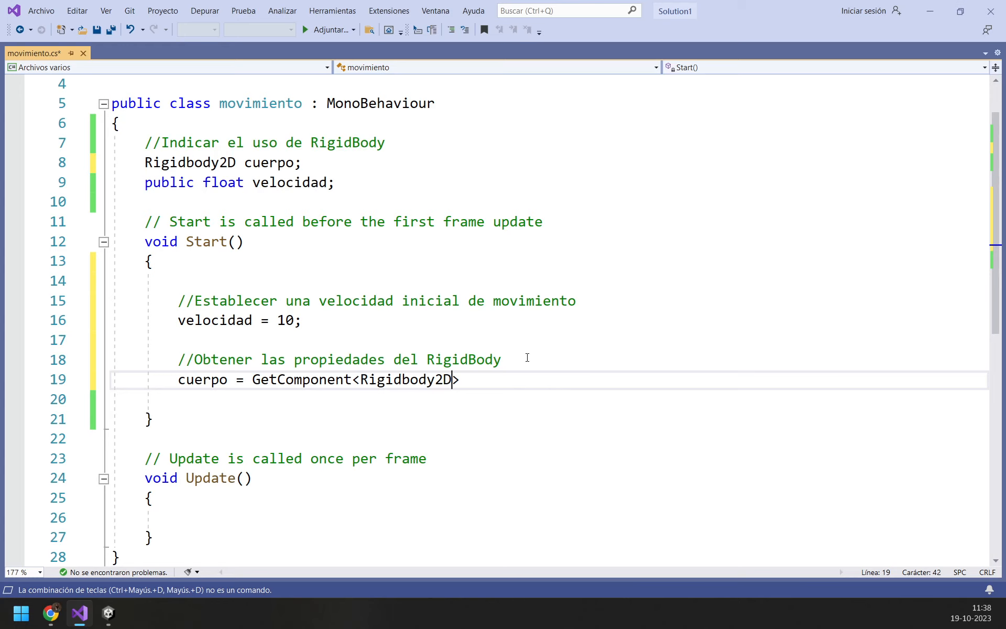
pyautogui.scroll(-1, 524, 361)
pyautogui.click(179, 399)
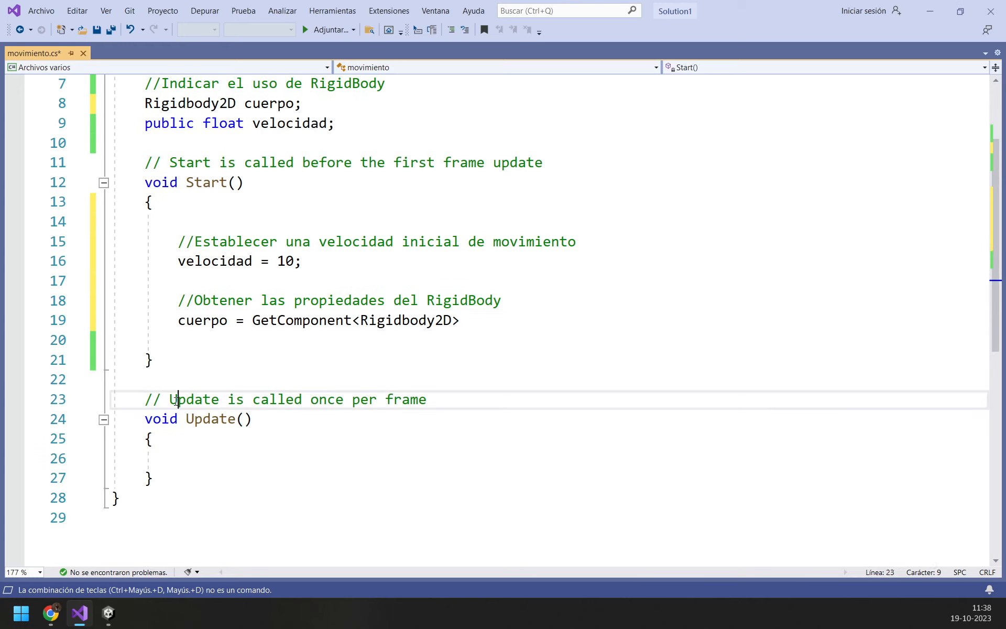
pyautogui.moveTo(169, 163); pyautogui.dragTo(542, 164)
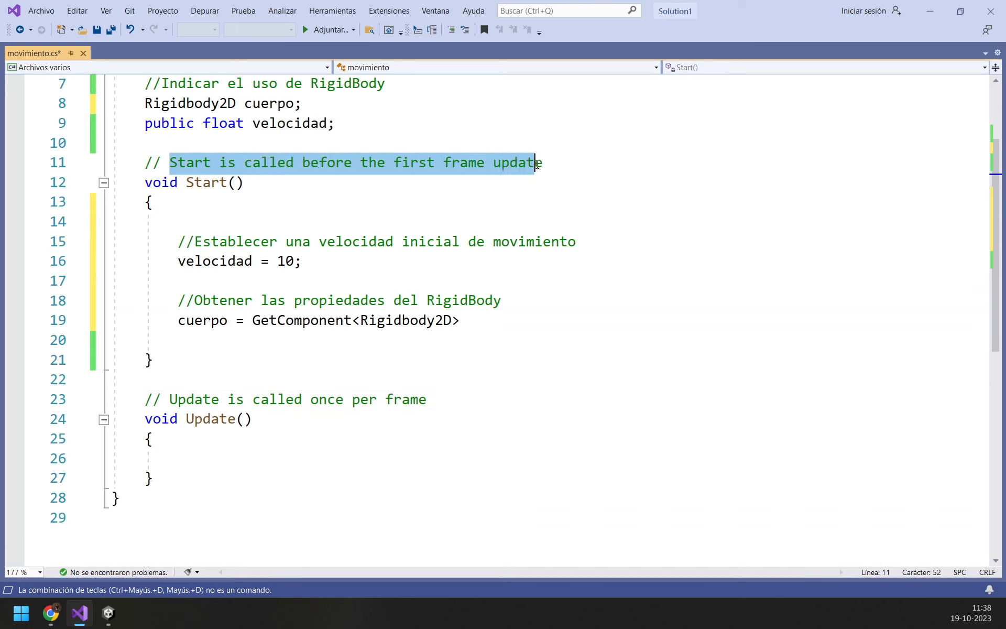
pyautogui.click(534, 164)
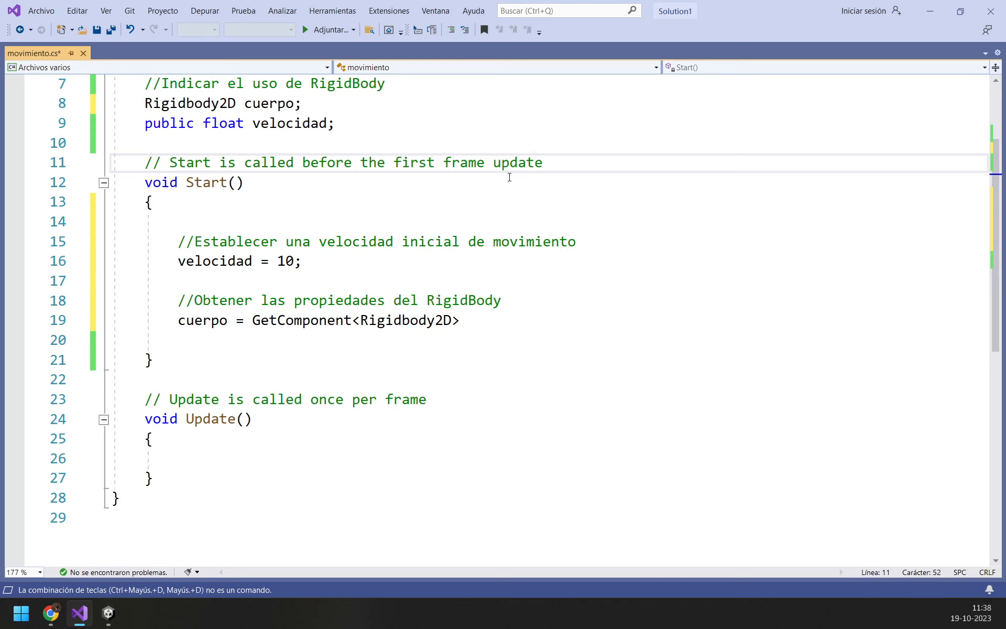
pyautogui.moveTo(177, 260); pyautogui.dragTo(303, 261)
pyautogui.moveTo(232, 321); pyautogui.dragTo(478, 317)
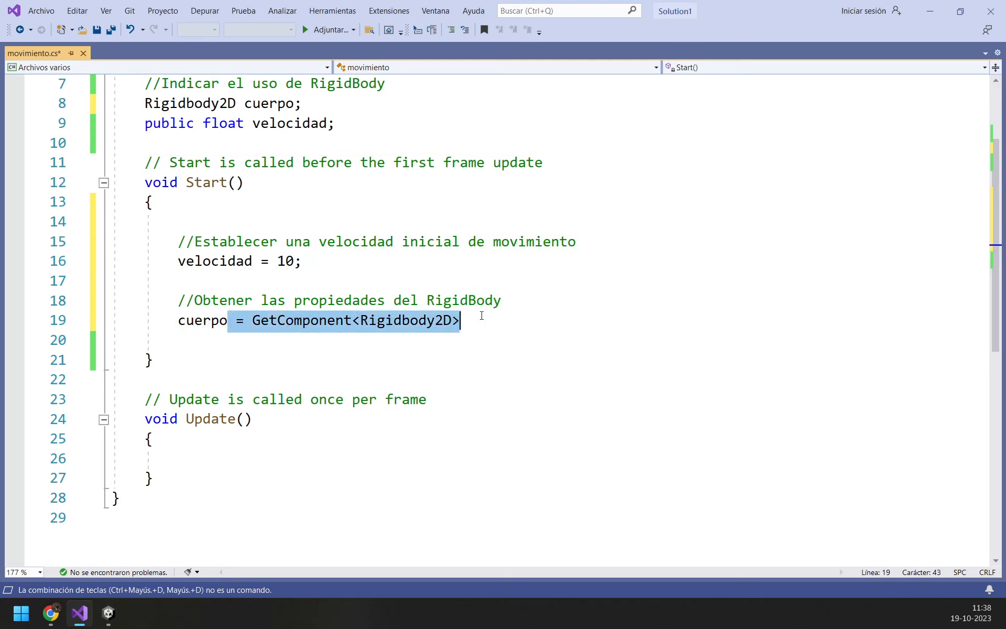
pyautogui.click(482, 316)
pyautogui.scroll(-1, 482, 316)
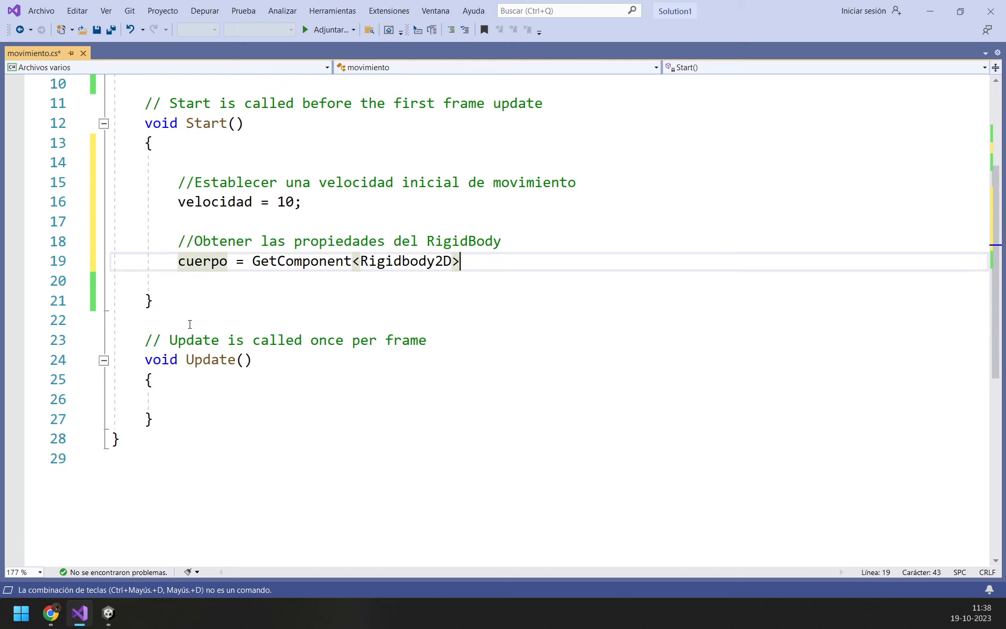
pyautogui.scroll(-2, 161, 217)
pyautogui.moveTo(161, 217); pyautogui.dragTo(474, 226)
pyautogui.scroll(1, 482, 232)
# Step: Write the comment "//Agregar movimiento al personaje" on the empty line inside the Update method
pyautogui.click(305, 305)
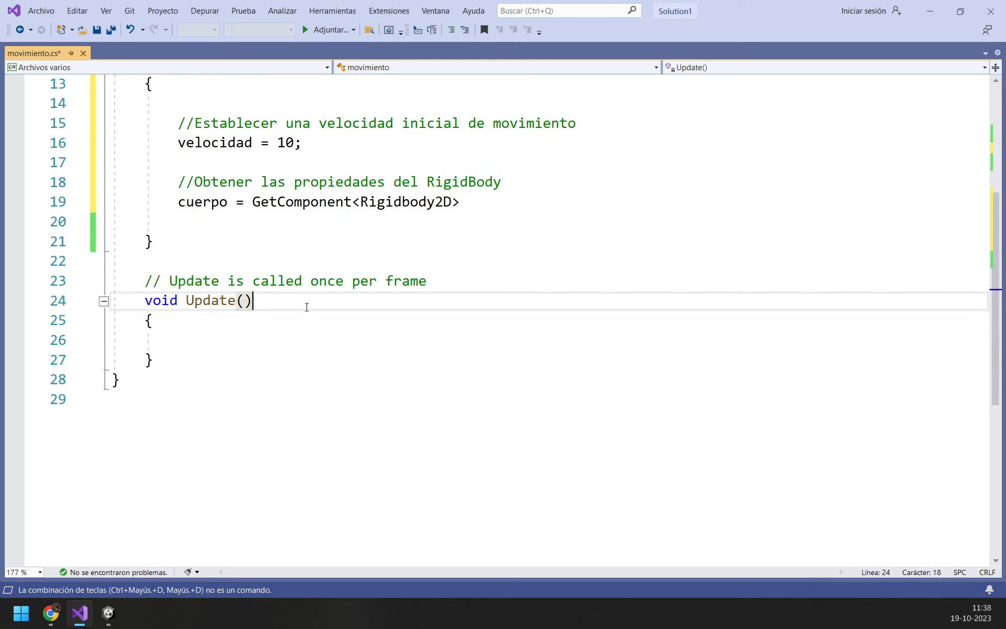
pyautogui.click(268, 320)
pyautogui.click(264, 343)
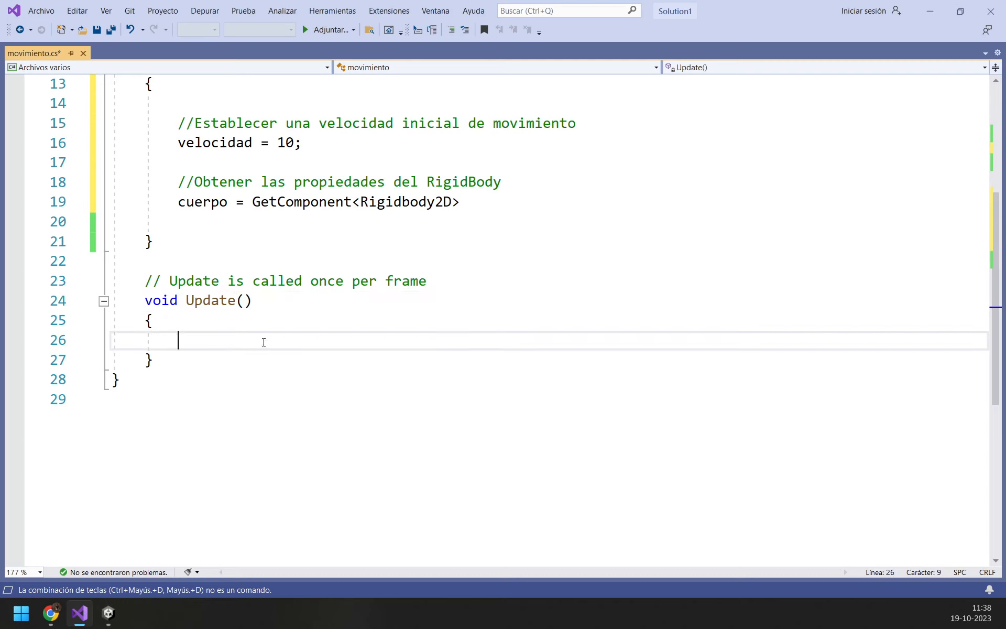
pyautogui.write('//Agregar movc')
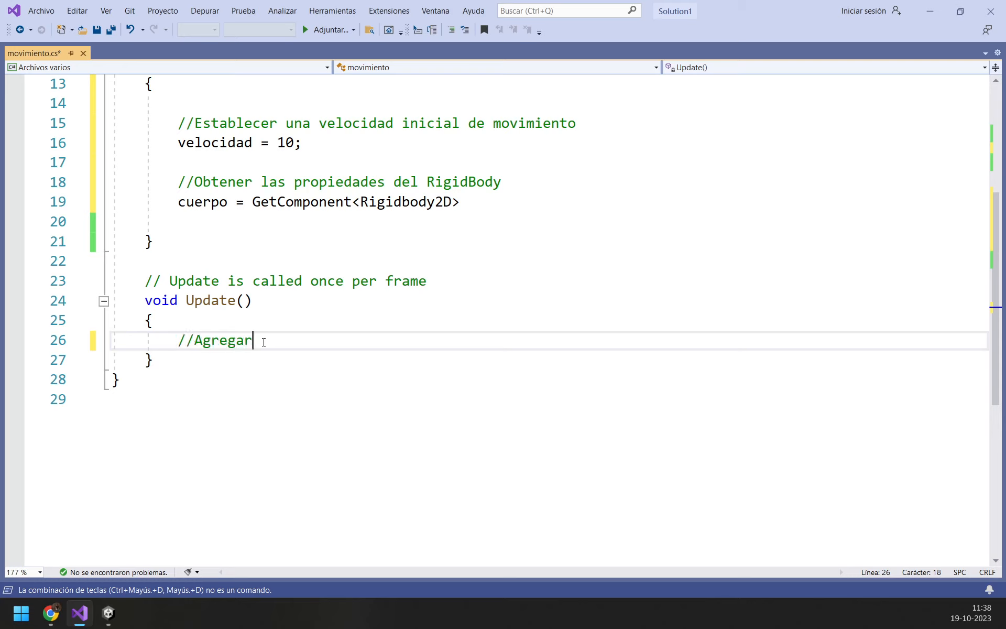
pyautogui.press('BackSpace')
pyautogui.write('imien')
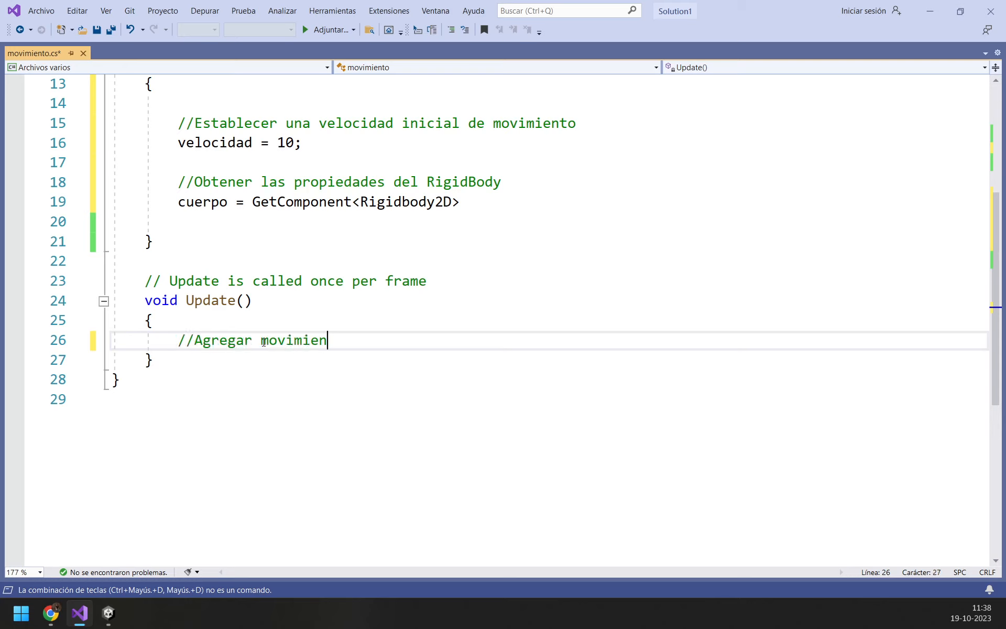
pyautogui.write('to a')
pyautogui.write('sonaje')
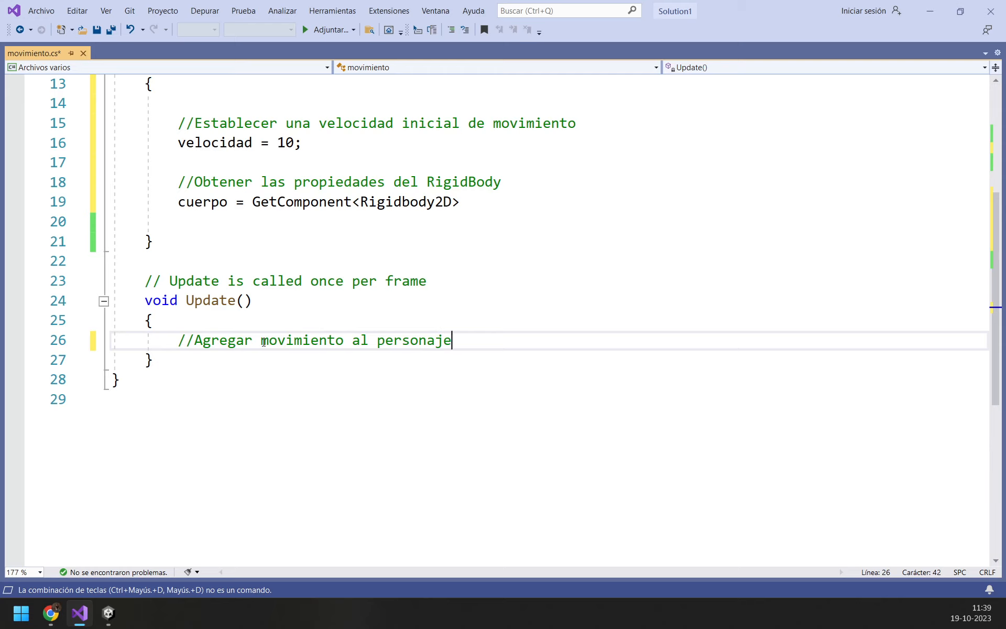
# Step: Leave a blank line and add the comment "//NEcesitamos obtener los ejes del movimiento" in the Update method
pyautogui.press('Return')
pyautogui.press('Return')
pyautogui.write('//')
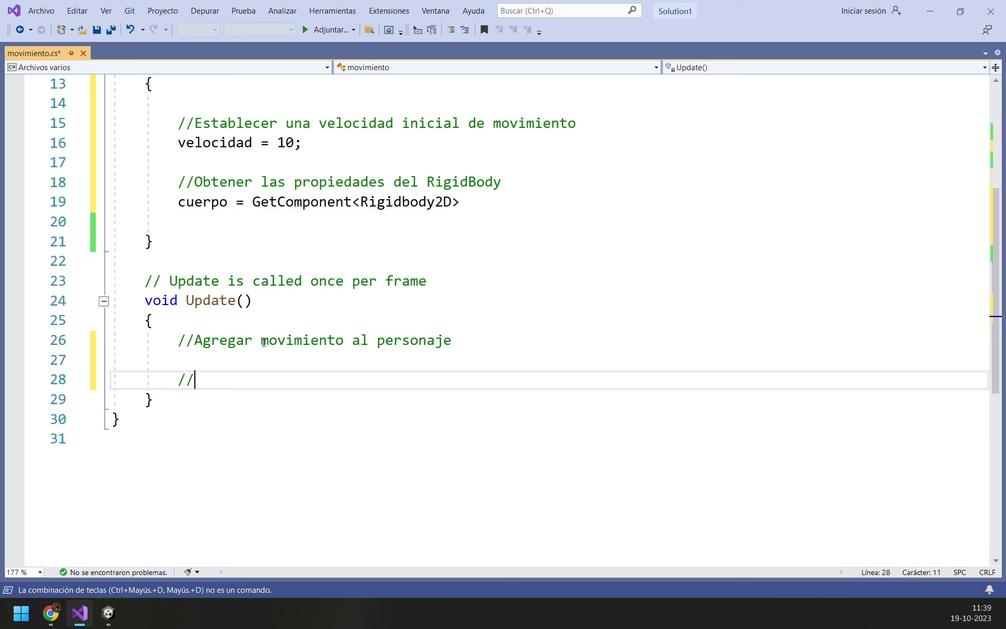
pyautogui.write('NEcesitamos obtene')
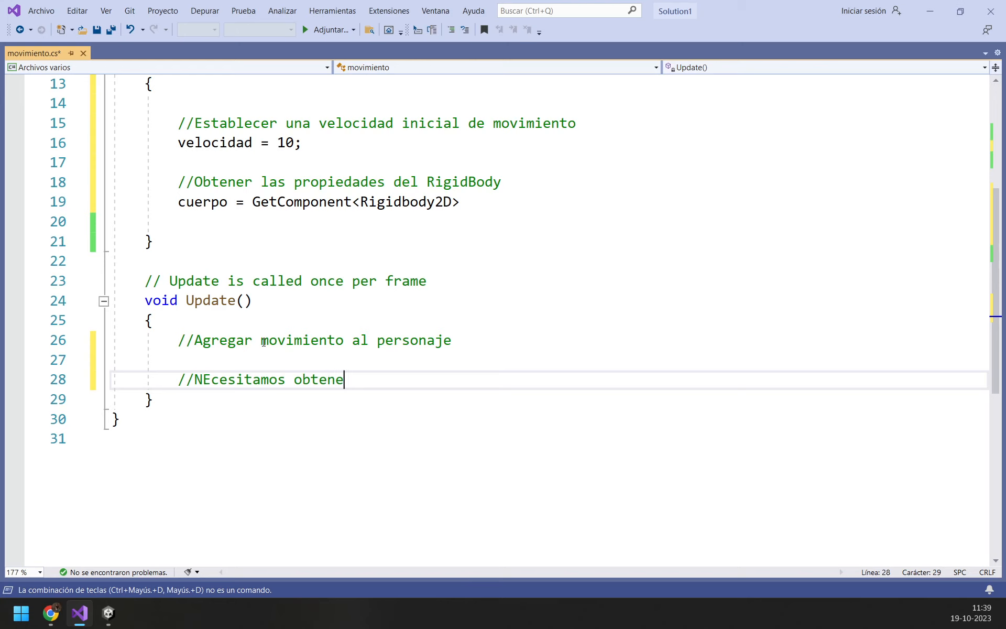
pyautogui.write('r los ejes del mo')
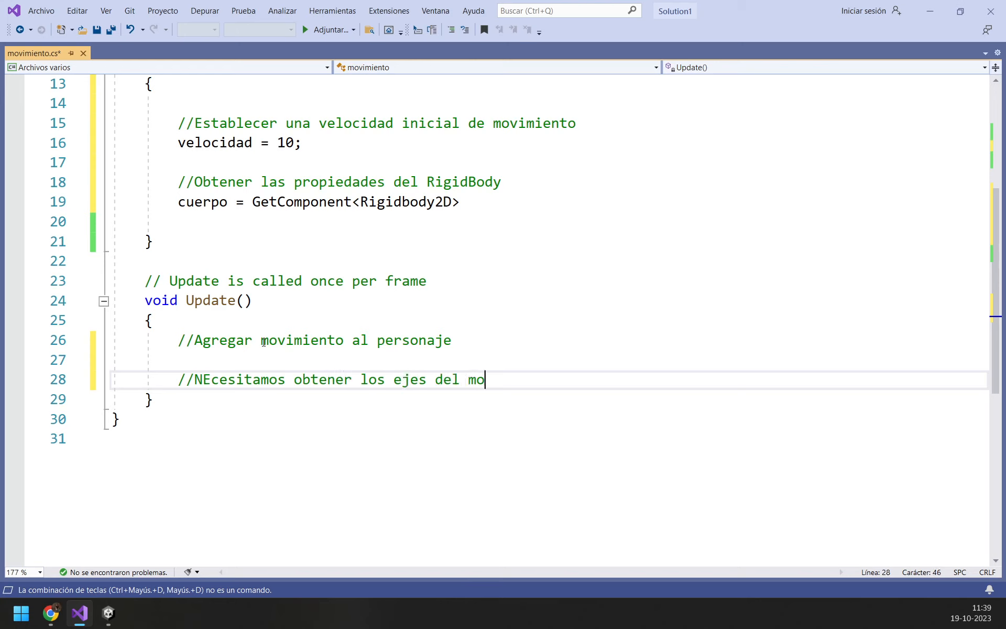
pyautogui.write('vimiento')
# Step: Declare "float movHorizontal" on a new line below the axes comment, without a semicolon
pyautogui.press('Return')
pyautogui.write('floa')
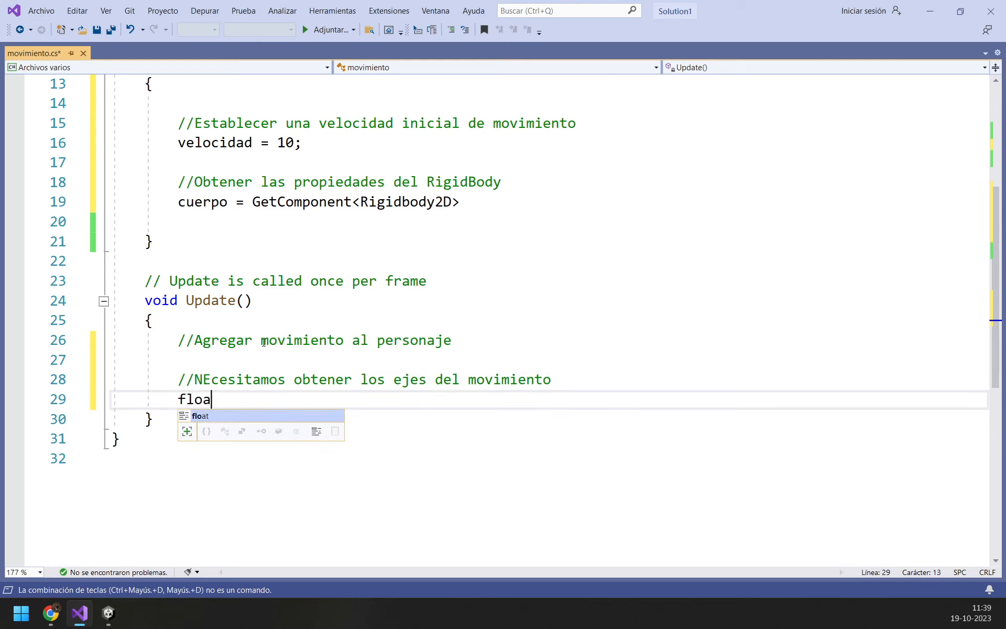
pyautogui.write('t ')
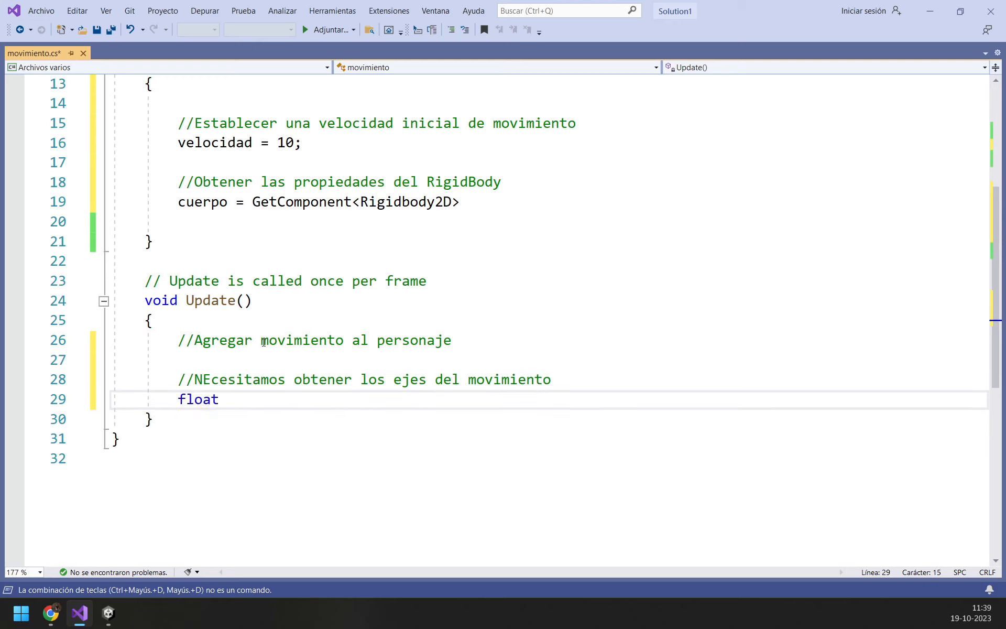
pyautogui.write('movHorizontal')
# Step: Declare "float movVertical" below movHorizontal at the same indentation, and return to the end of the movHorizontal line
pyautogui.press('Return')
pyautogui.write('fg')
pyautogui.press('BackSpace')
pyautogui.press('BackSpace')
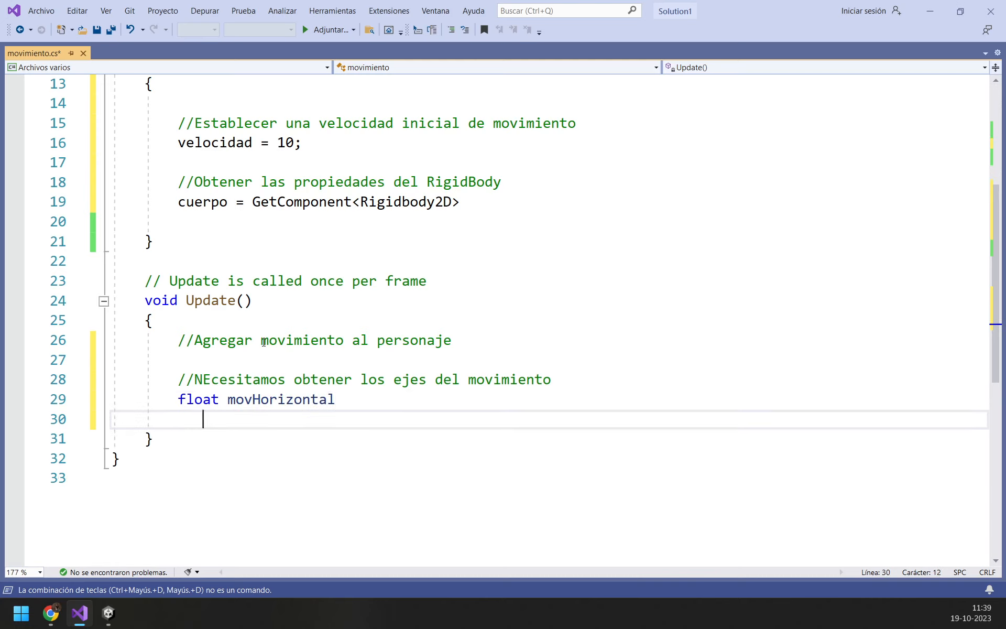
pyautogui.press('BackSpace')
pyautogui.press('BackSpace')
pyautogui.press('BackSpace')
pyautogui.write('glo')
pyautogui.press('BackSpace')
pyautogui.press('BackSpace')
pyautogui.press('BackSpace')
pyautogui.write('float movV')
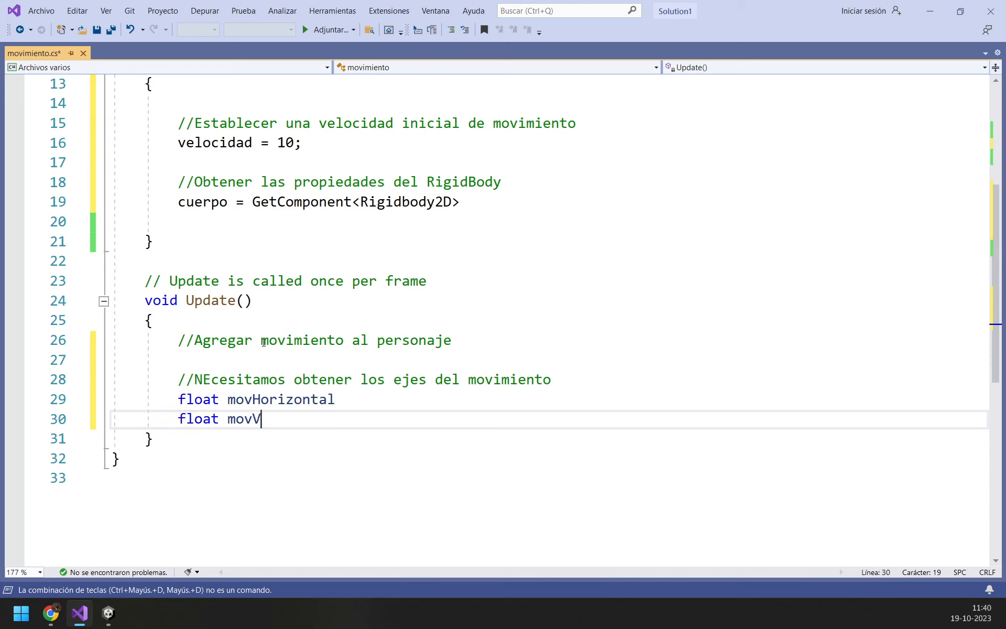
pyautogui.write('erticar')
pyautogui.press('BackSpace')
pyautogui.write('l')
pyautogui.press('Up')
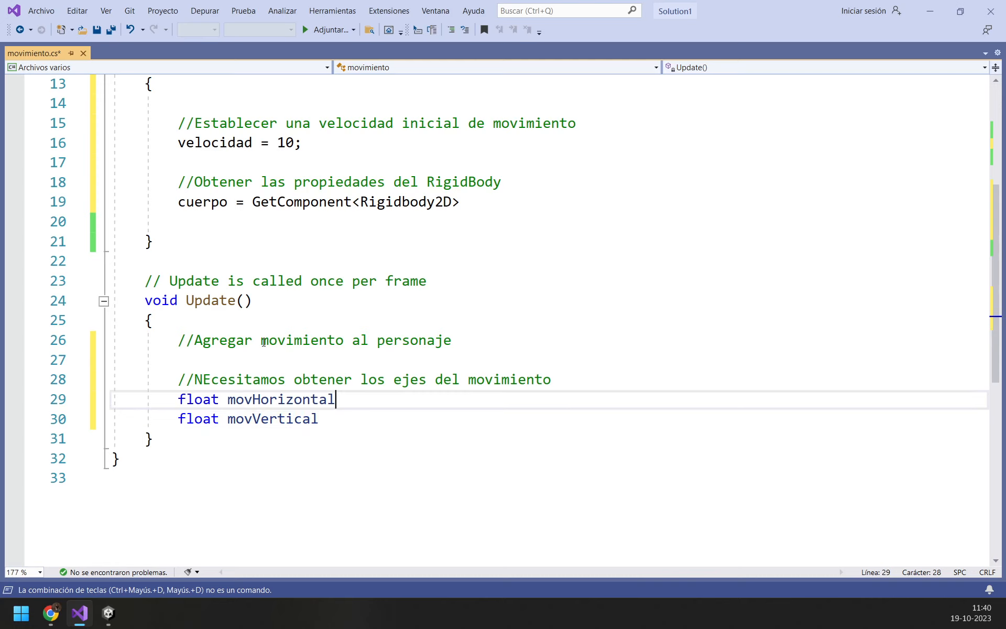
# Step: Add vertically aligned equals signs after movHorizontal and movVertical, and begin movHorizontal's value with "Input.GEt"
pyautogui.write('+')
pyautogui.press('Down')
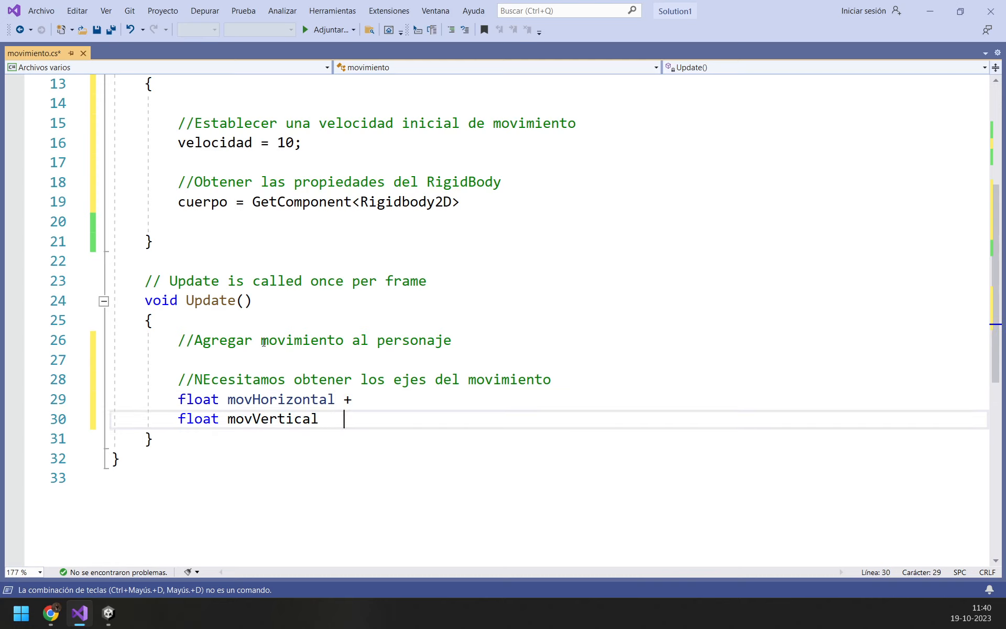
pyautogui.press('Up')
pyautogui.press('BackSpace')
pyautogui.write('=')
pyautogui.press('Down')
pyautogui.write('=')
pyautogui.press('Up')
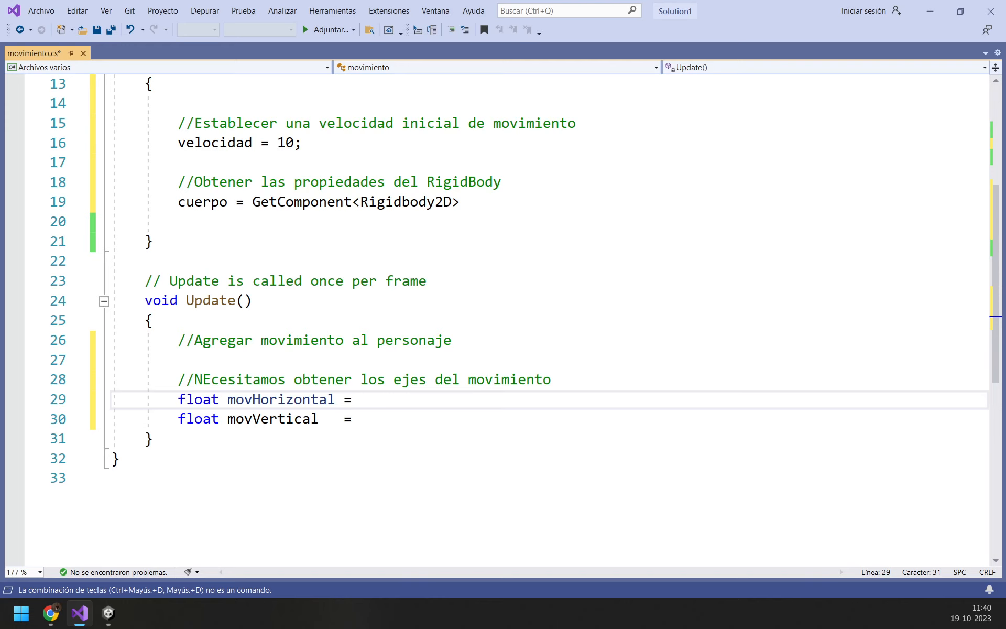
pyautogui.write('Inp')
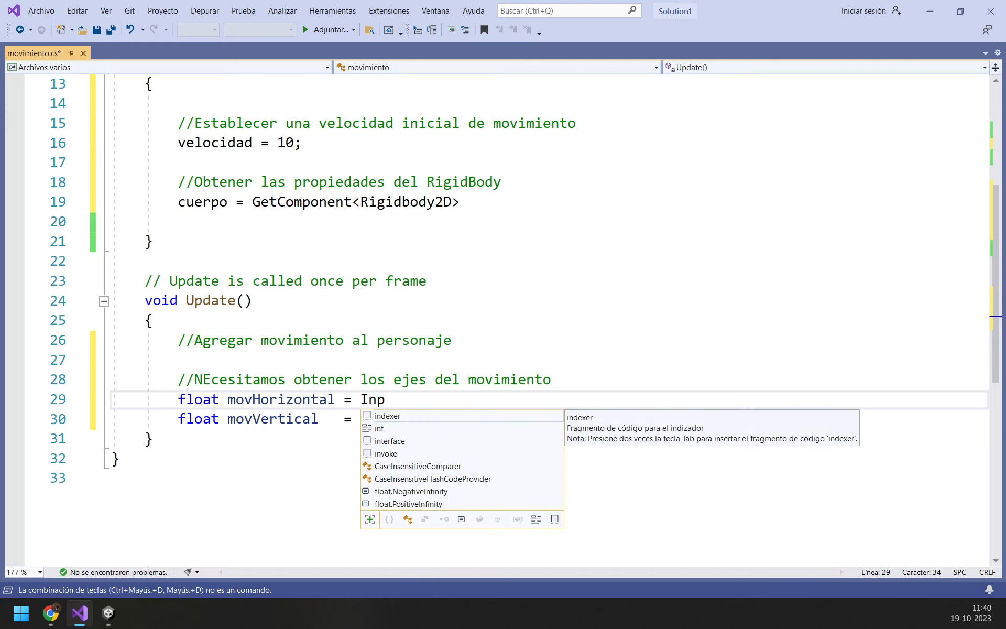
pyautogui.write('ut.GEt')
pyautogui.press('Up')
pyautogui.press('BackSpace')
pyautogui.press('BackSpace')
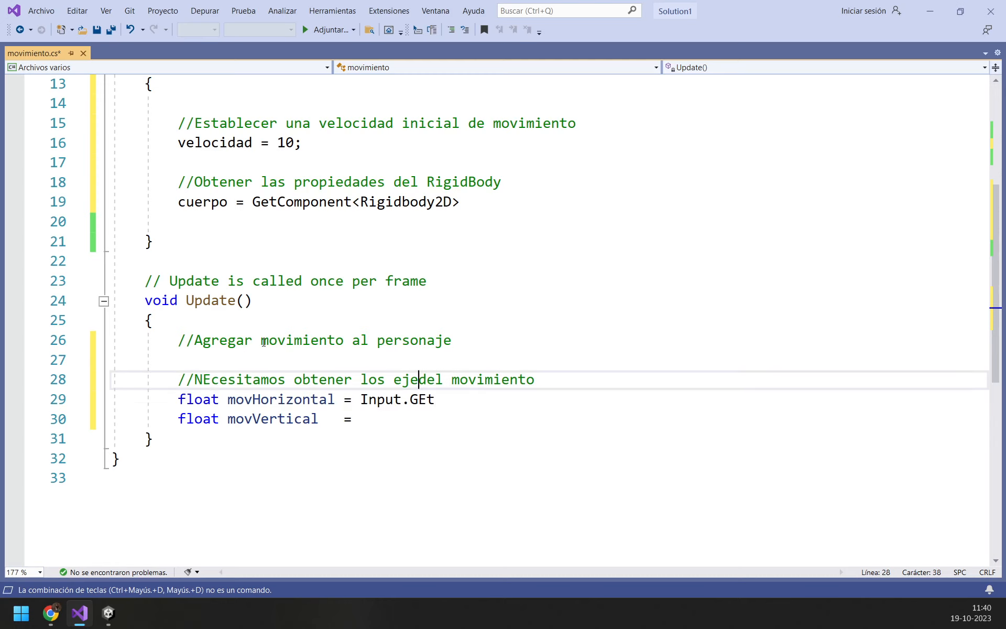
pyautogui.write('s')
pyautogui.press('Left')
pyautogui.hotkey('ctrl', 'z')
pyautogui.hotkey('ctrl', 'z')
pyautogui.press('Down')
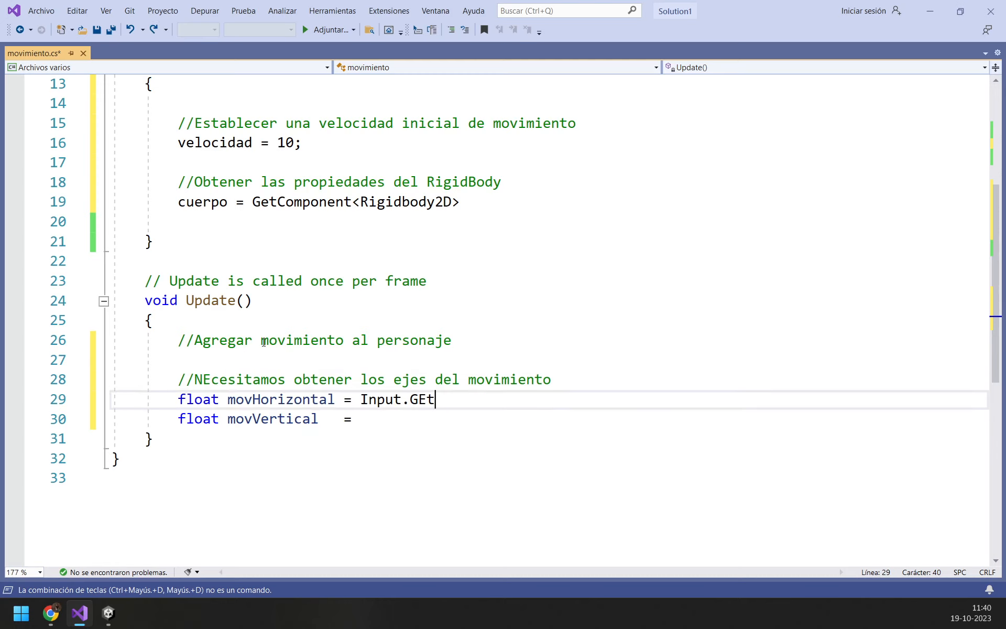
# Step: Correct and complete movHorizontal's value as Input.GetAxis("Horizontal")
pyautogui.press('BackSpace')
pyautogui.press('BackSpace')
pyautogui.write('etAxis')
pyautogui.write('(')
pyautogui.write('"')
pyautogui.write('Horizontal')
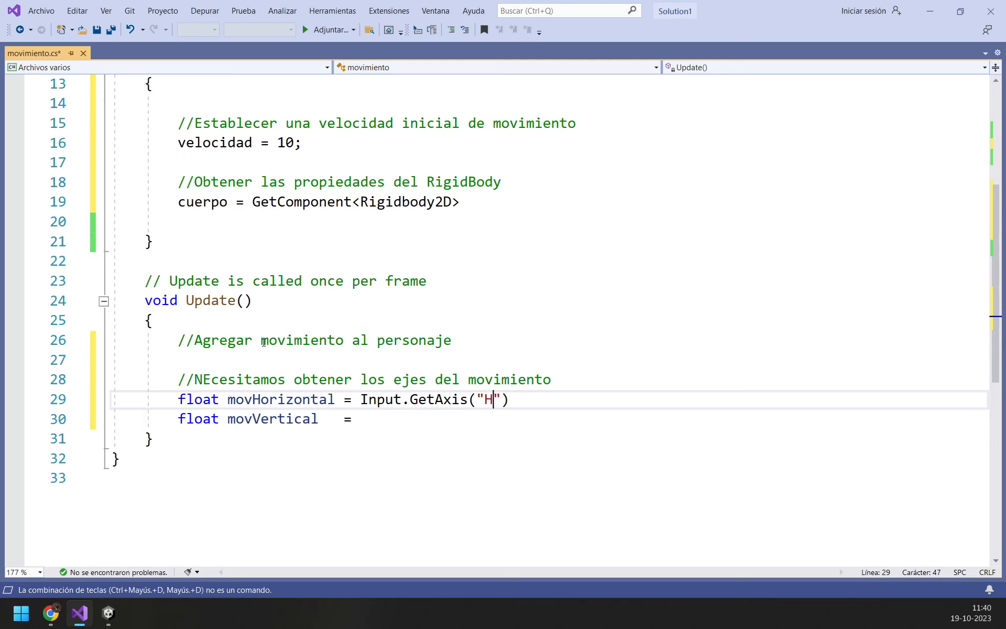
# Step: Assign Input.GetAxis("Vertical") to movVertical, leaving out the semicolon
pyautogui.press('Down')
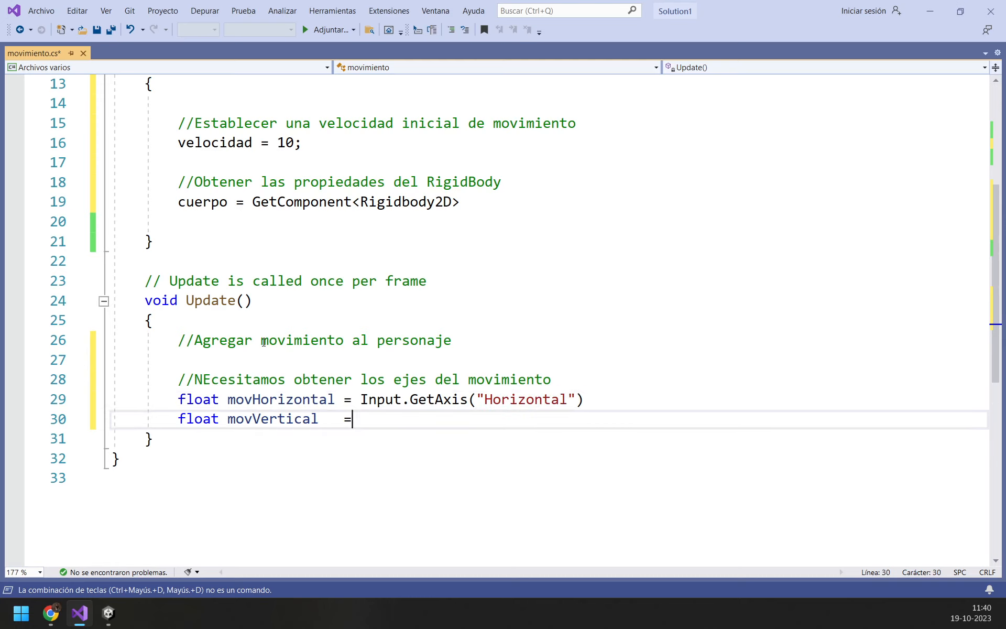
pyautogui.write('Inpu')
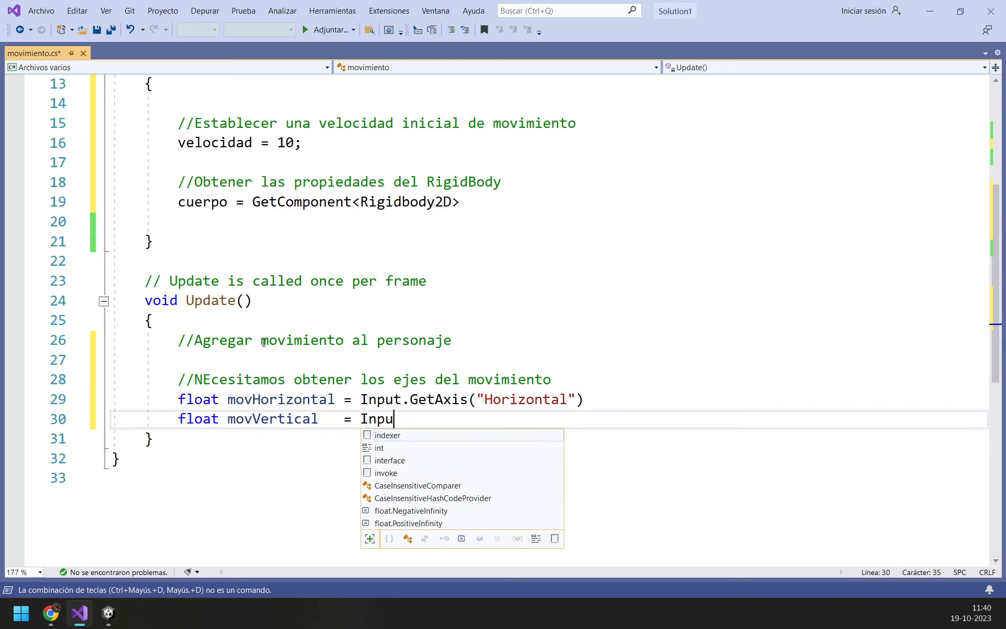
pyautogui.write('t.G')
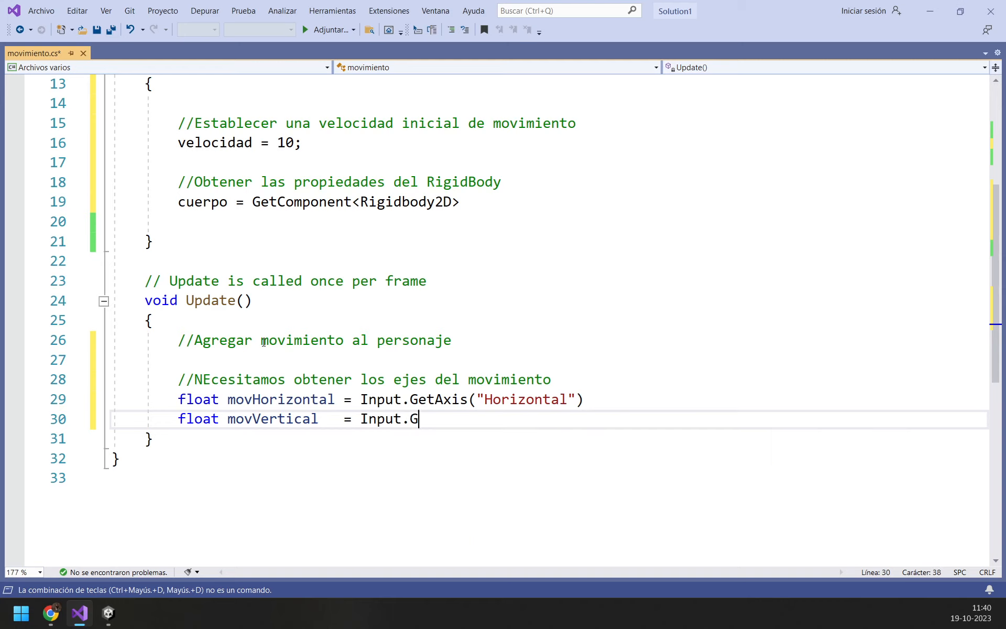
pyautogui.write('etAxis(')
pyautogui.write('"')
pyautogui.write('Vertical"')
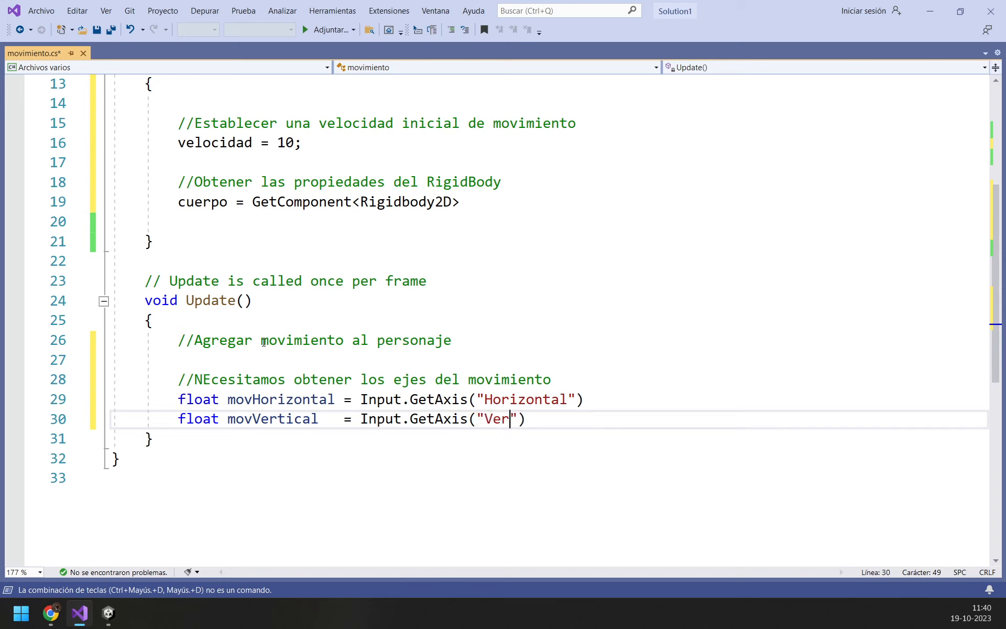
pyautogui.write(')')
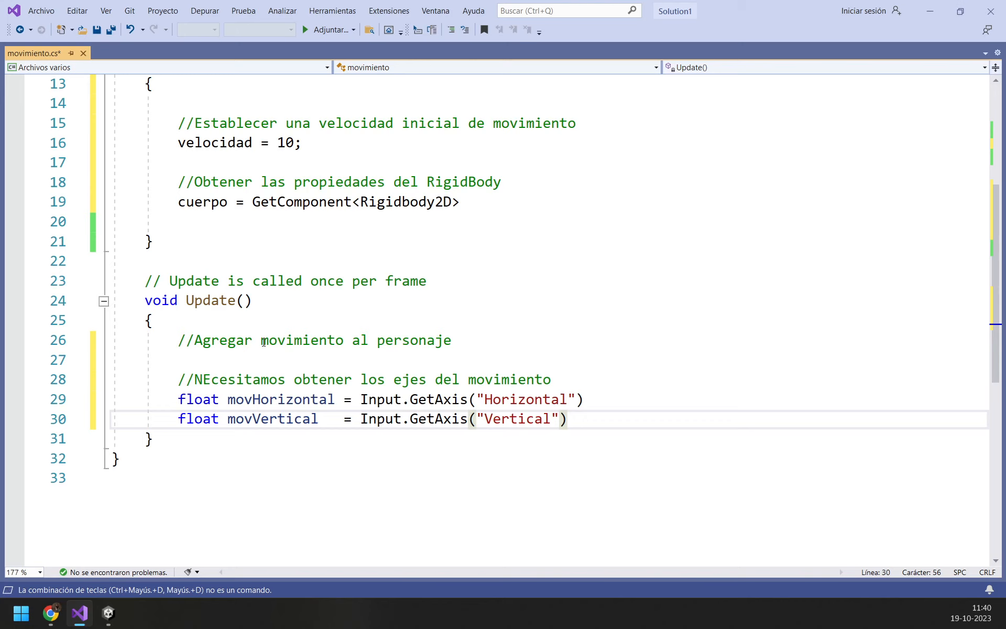
# Step: Insert two empty lines below the movVertical declaration inside the Update method
pyautogui.scroll(-2, 596, 321)
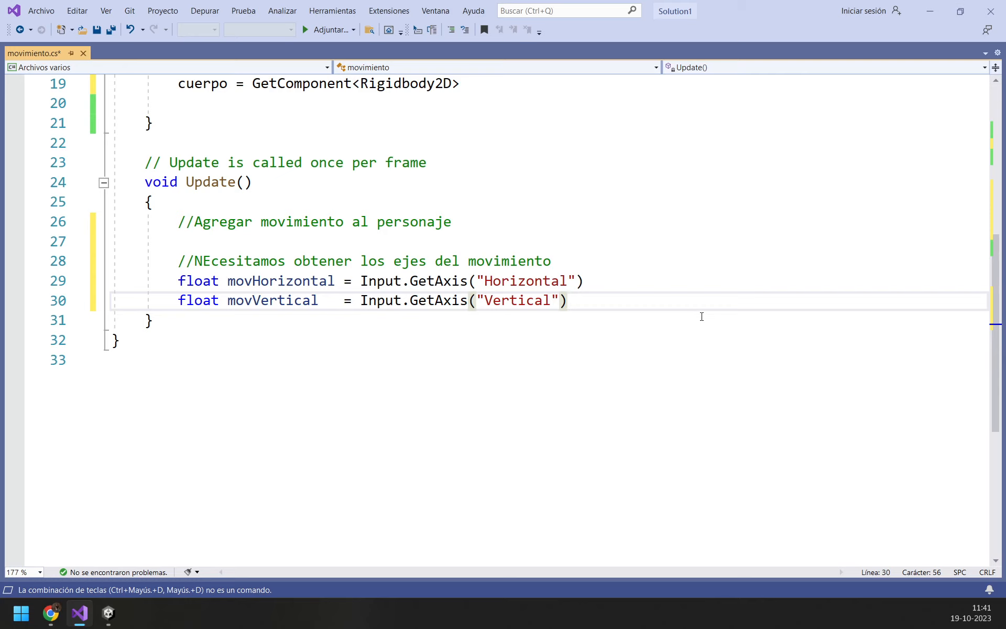
pyautogui.press('Return')
pyautogui.press('Return')
pyautogui.write('?')
pyautogui.press('BackSpace')
pyautogui.press('BackSpace')
pyautogui.press('BackSpace')
pyautogui.press('BackSpace')
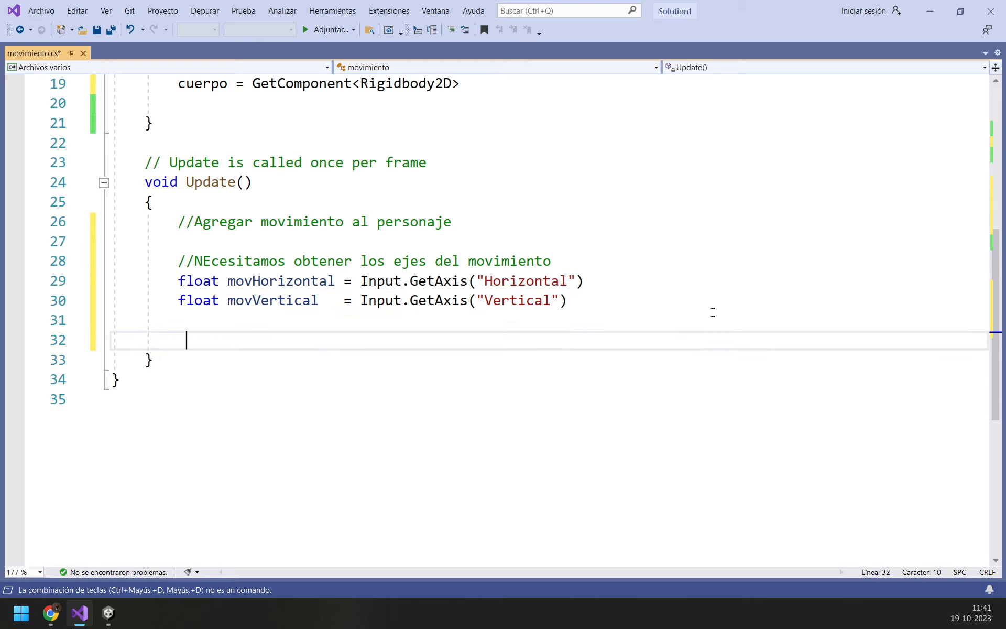
# Step: End the movHorizontal and movVertical declarations with semicolons
pyautogui.click(644, 274)
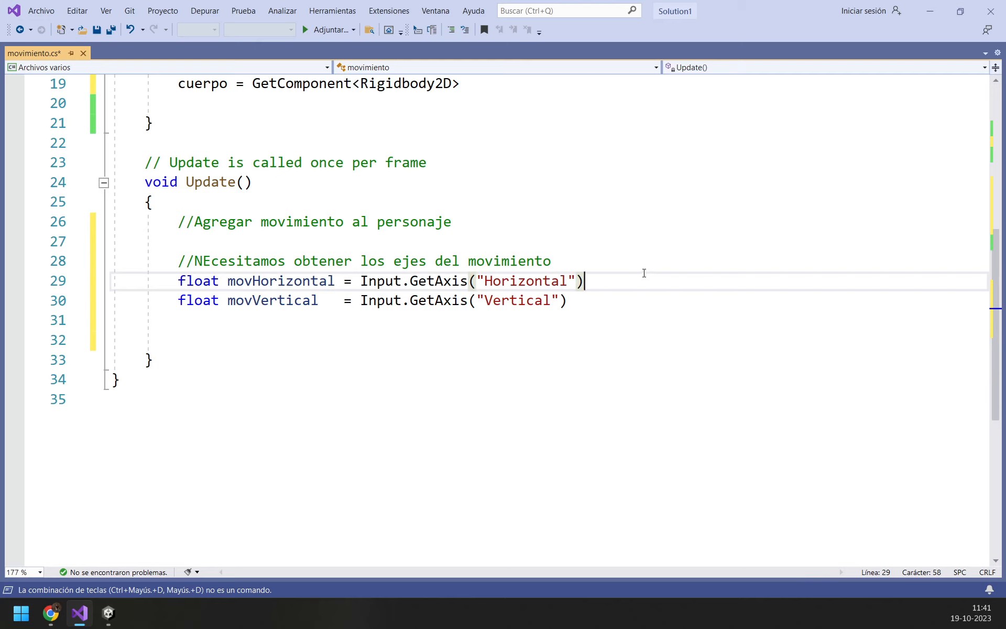
pyautogui.write(':')
pyautogui.press('Down')
pyautogui.click(644, 273)
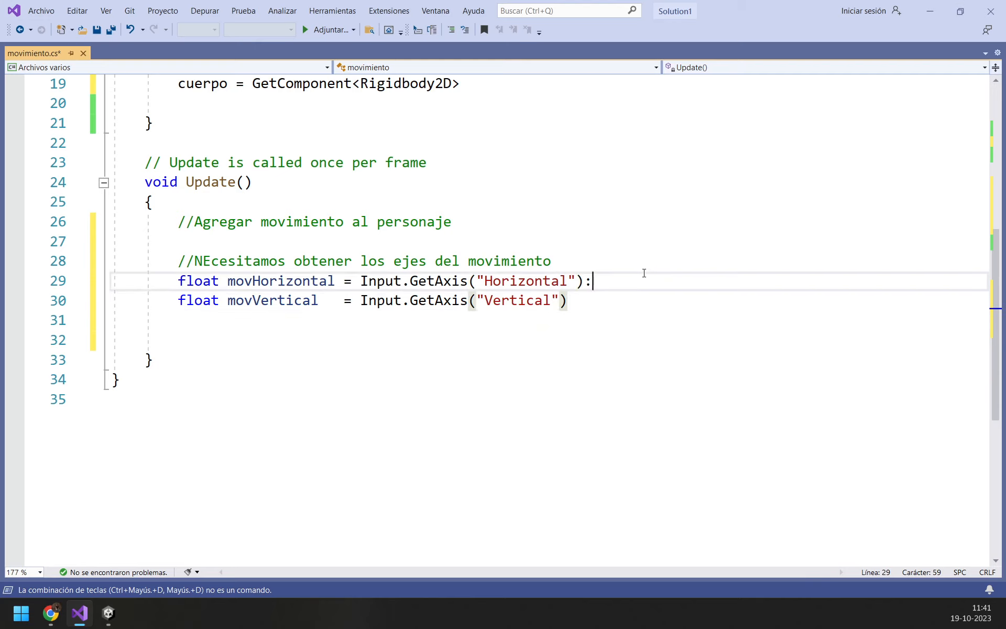
pyautogui.press('BackSpace')
pyautogui.write(';')
pyautogui.click(653, 295)
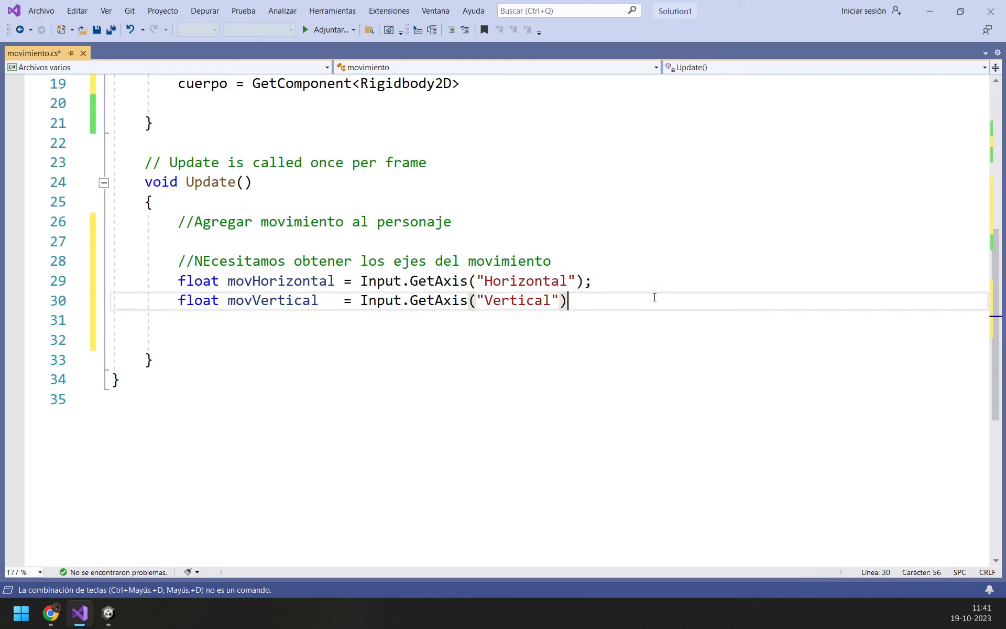
pyautogui.write(';')
# Step: End the GetComponent<Rigidbody2D> assignment in the Start method with a semicolon
pyautogui.scroll(1, 440, 302)
pyautogui.scroll(2, 441, 301)
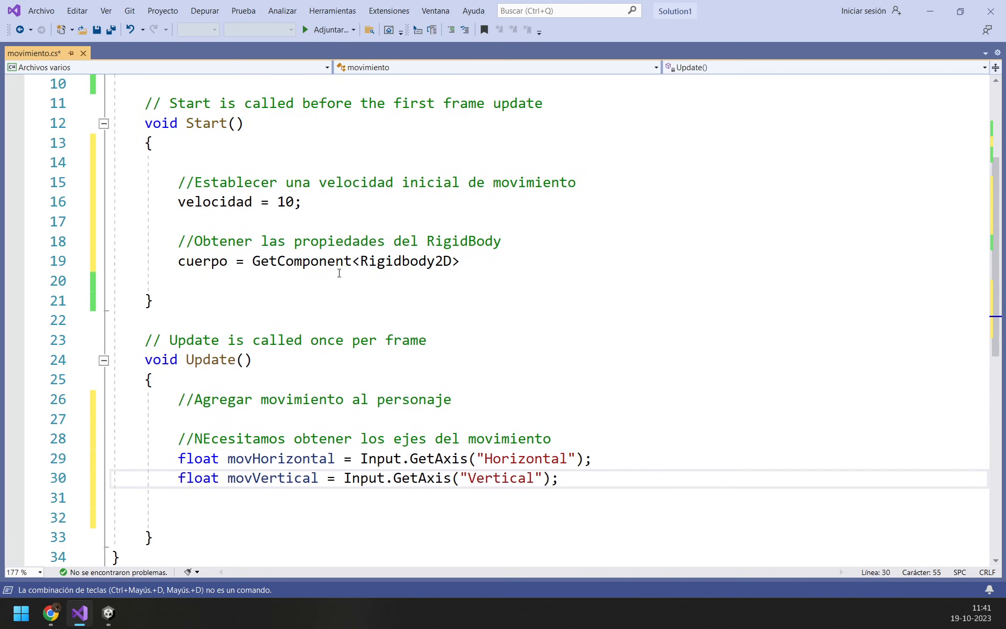
pyautogui.click(526, 262)
pyautogui.write(';')
# Step: Check the line endings of the field declarations, the Start assignments and the axis declarations for missing semicolons
pyautogui.click(406, 220)
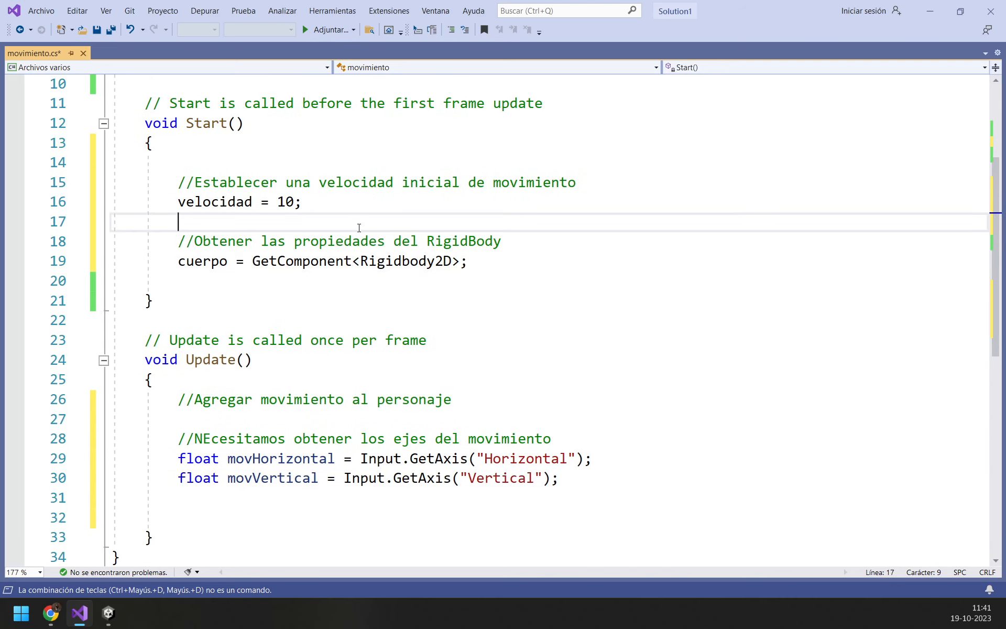
pyautogui.scroll(2, 337, 179)
pyautogui.click(336, 169)
pyautogui.click(359, 185)
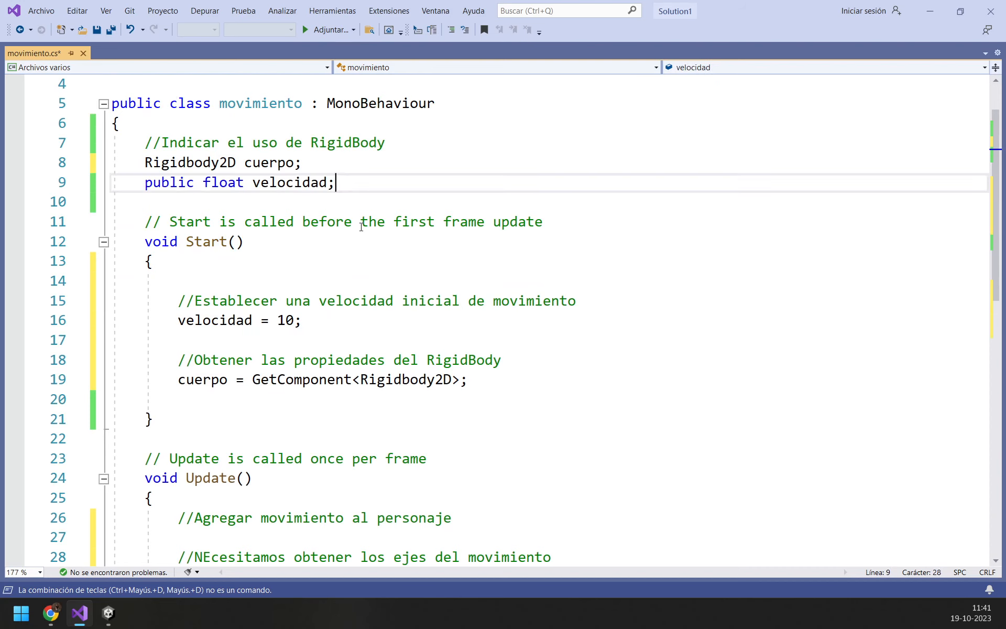
pyautogui.scroll(-1, 360, 228)
pyautogui.click(310, 258)
pyautogui.click(526, 327)
pyautogui.scroll(-2, 524, 326)
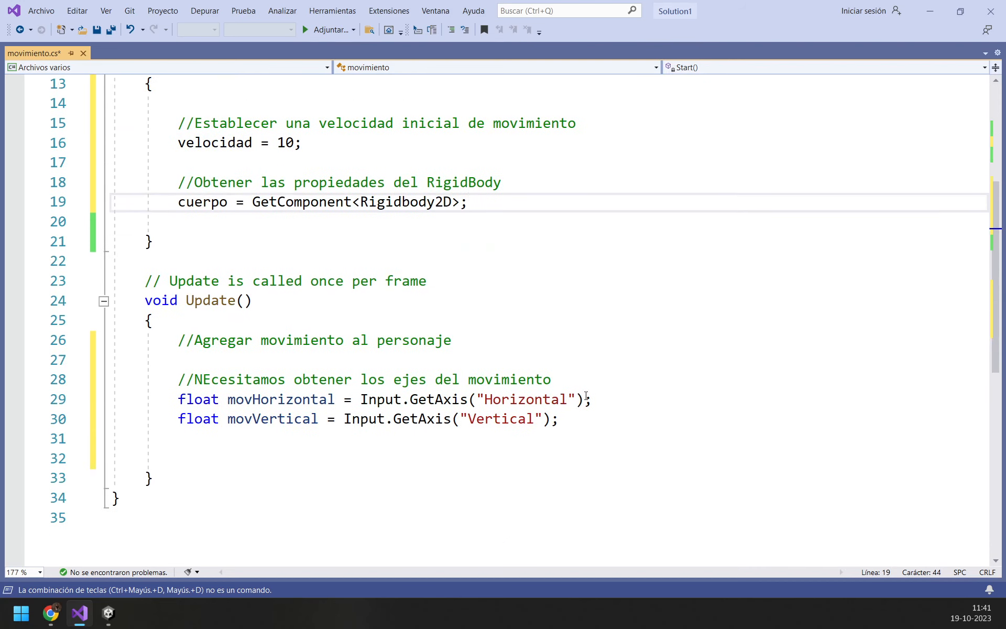
pyautogui.click(571, 400)
# Step: Leave a blank line below the axis declarations and begin the comment "//Buscar la propiedad velocity r"
pyautogui.click(615, 433)
pyautogui.scroll(-2, 493, 410)
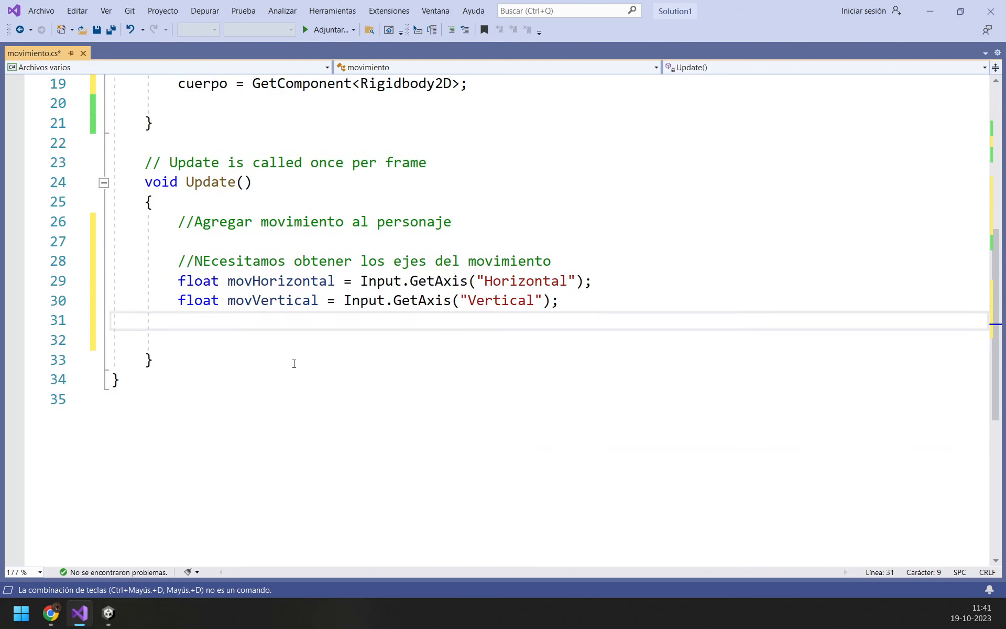
pyautogui.scroll(-1, 293, 363)
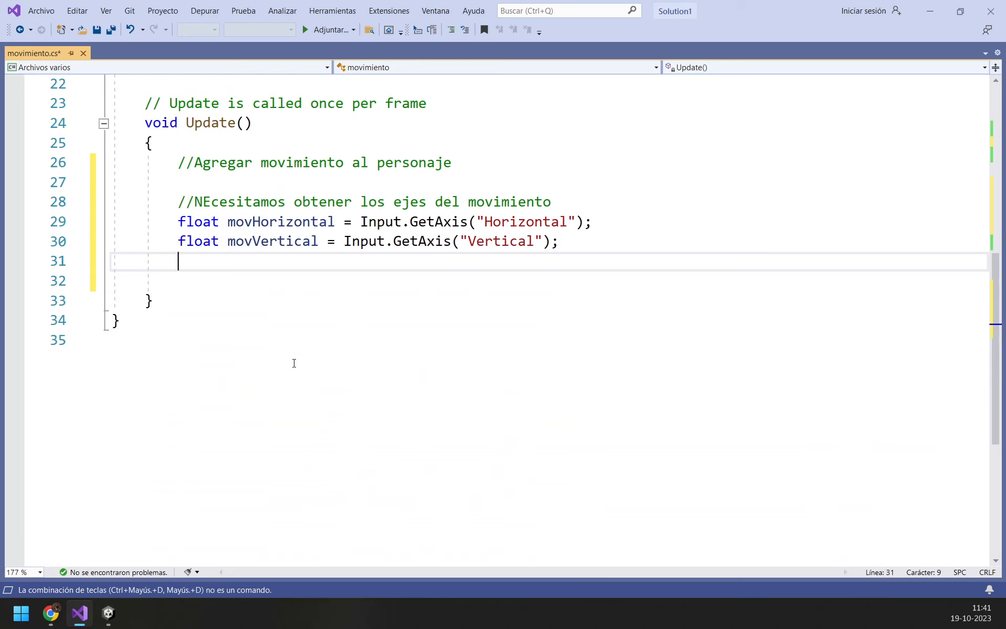
pyautogui.press('Return')
pyautogui.write('//')
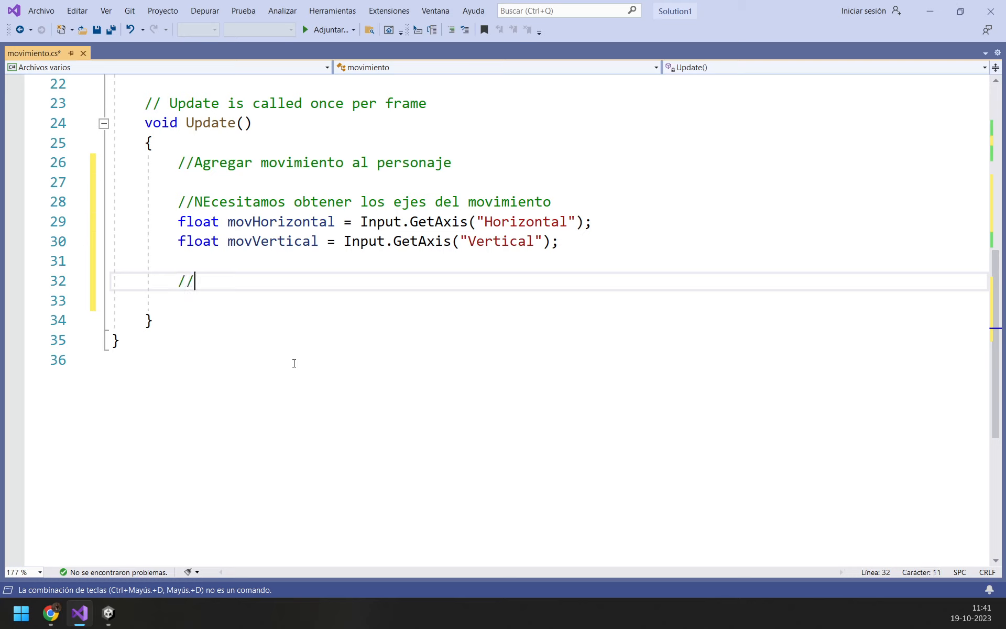
pyautogui.write('Buscar la pr')
pyautogui.write('ied')
pyautogui.press('BackSpace')
pyautogui.press('BackSpace')
pyautogui.press('BackSpace')
pyautogui.write('o')
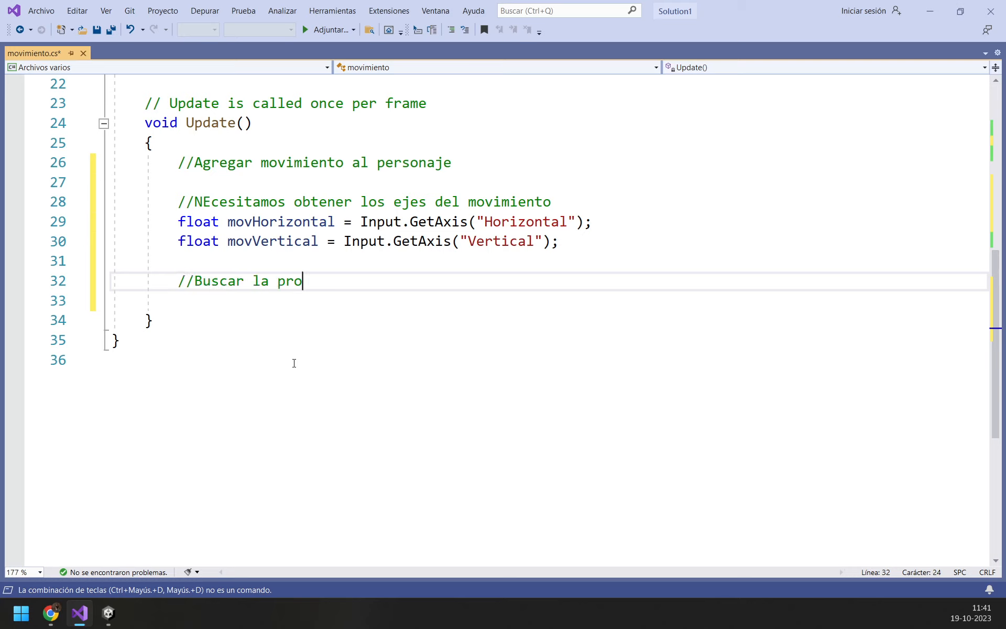
pyautogui.write('piedad velocit')
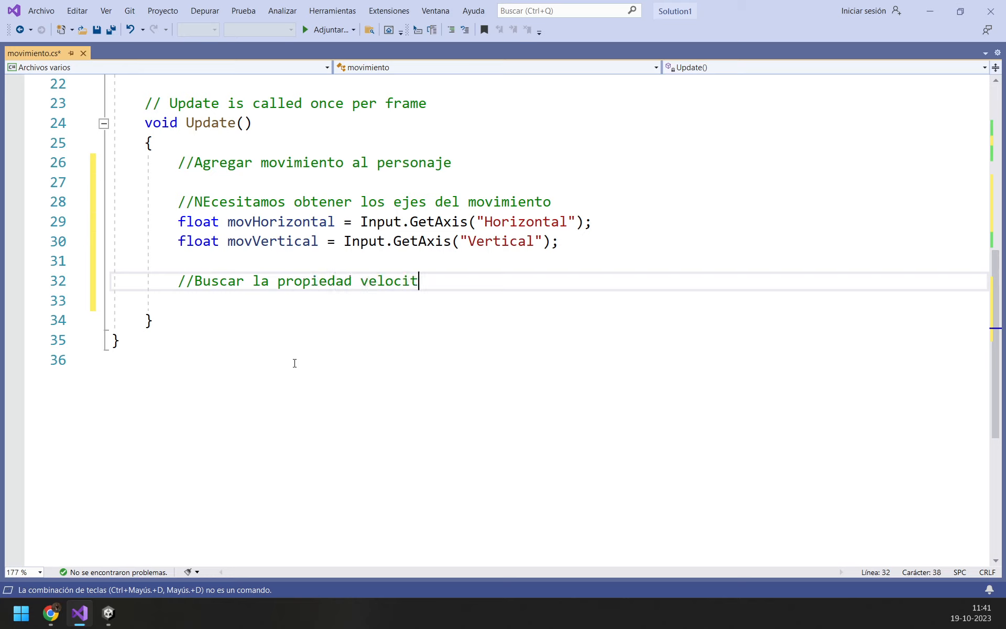
pyautogui.write('y r')
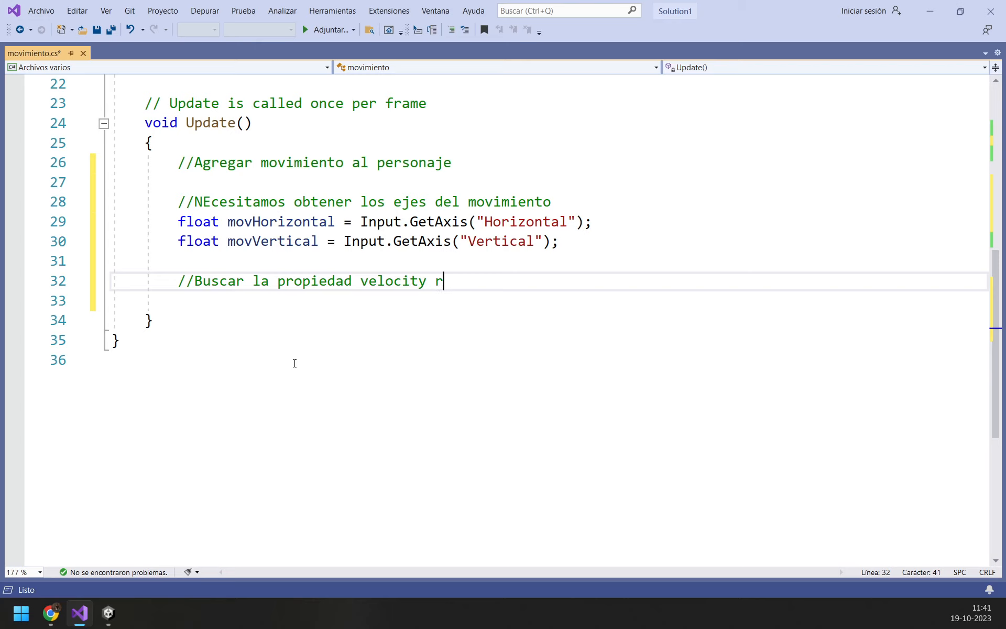
# Step: Complete the comment's last word as "rigidbody" and add a new line below the comment
pyautogui.write('igidBod')
pyautogui.press('BackSpace')
pyautogui.press('BackSpace')
pyautogui.press('BackSpace')
pyautogui.write('body')
pyautogui.press('BackSpace')
pyautogui.press('BackSpace')
pyautogui.press('BackSpace')
pyautogui.press('BackSpace')
pyautogui.write('o')
pyautogui.press('BackSpace')
pyautogui.press('BackSpace')
pyautogui.write('body')
pyautogui.press('Return')
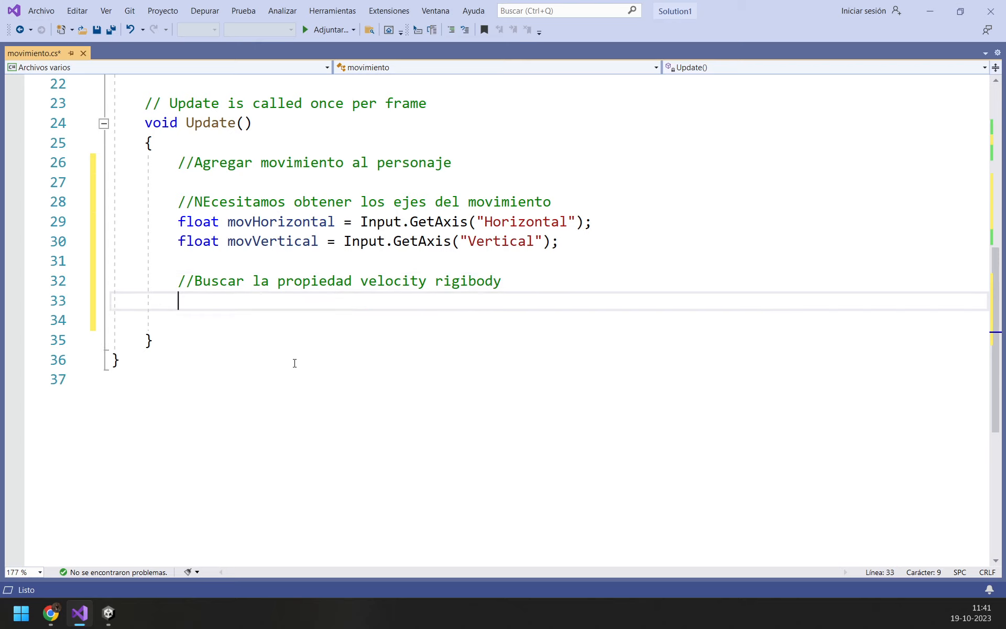
pyautogui.click(459, 288)
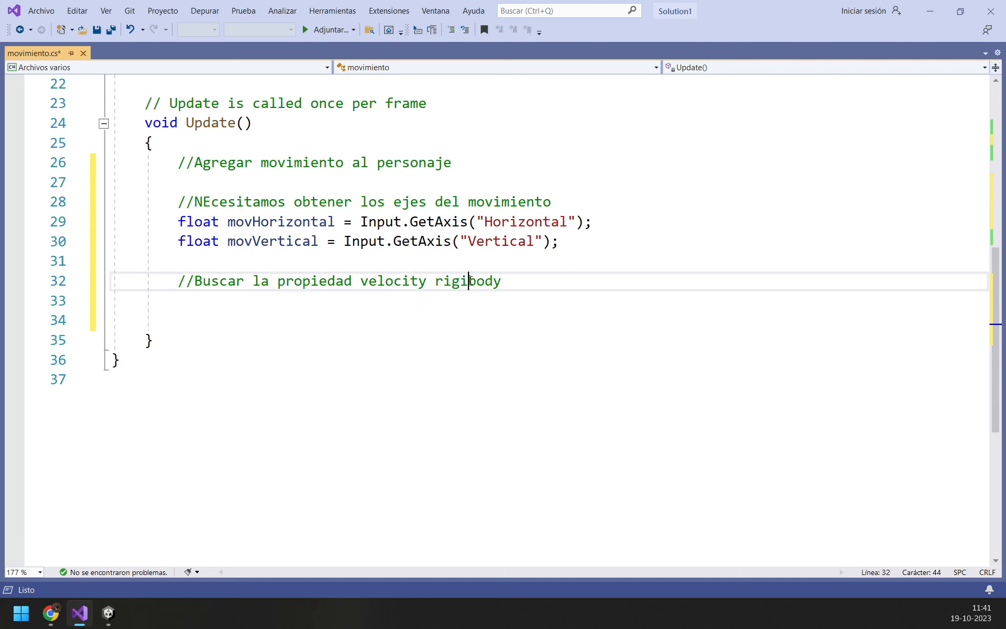
pyautogui.write('d')
# Step: Review the cuerpo variable in the Start method and write "cuerpo.velocity" on the line below the velocity comment
pyautogui.scroll(3, 421, 319)
pyautogui.scroll(1, 421, 319)
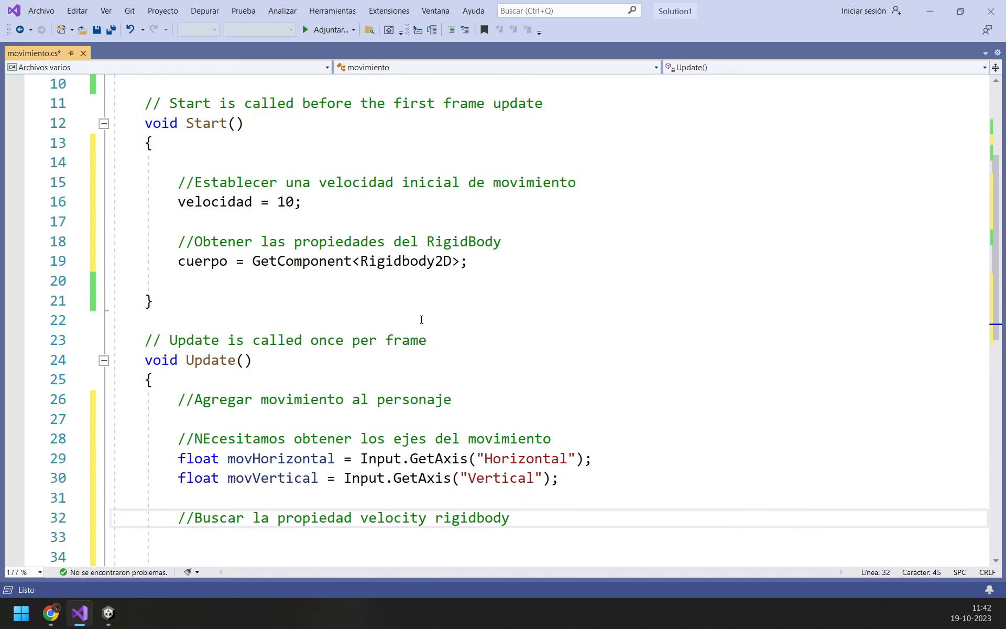
pyautogui.scroll(2, 420, 319)
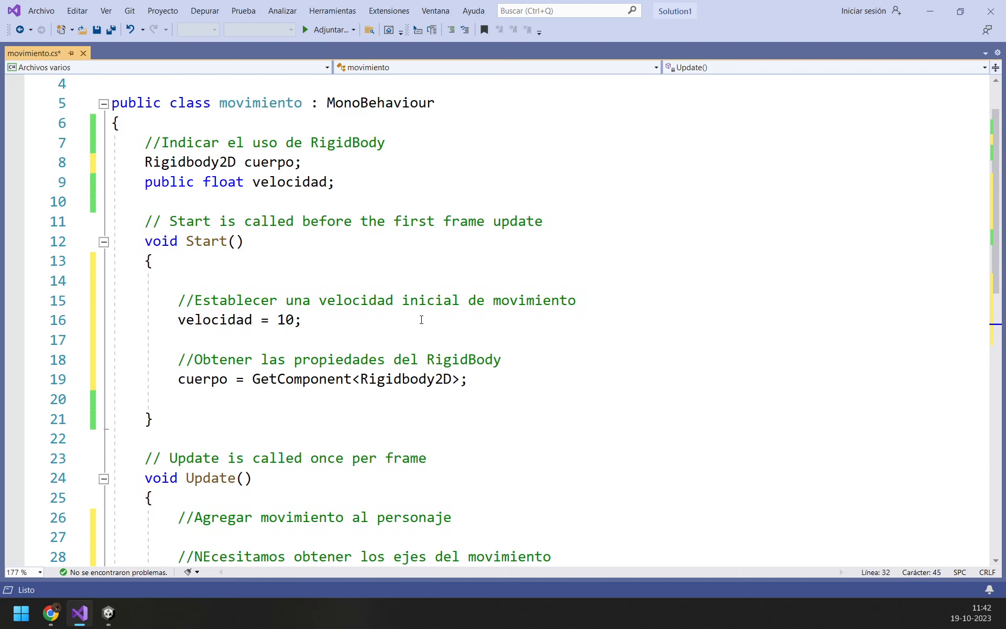
pyautogui.click(194, 383)
pyautogui.scroll(-5, 247, 362)
pyautogui.click(249, 359)
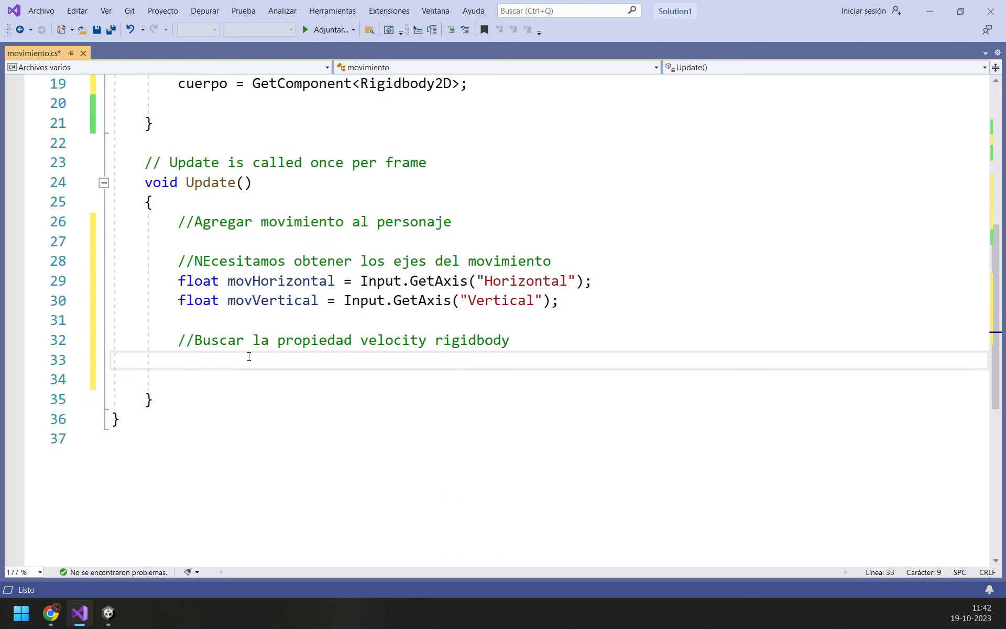
pyautogui.write('cuerpo.')
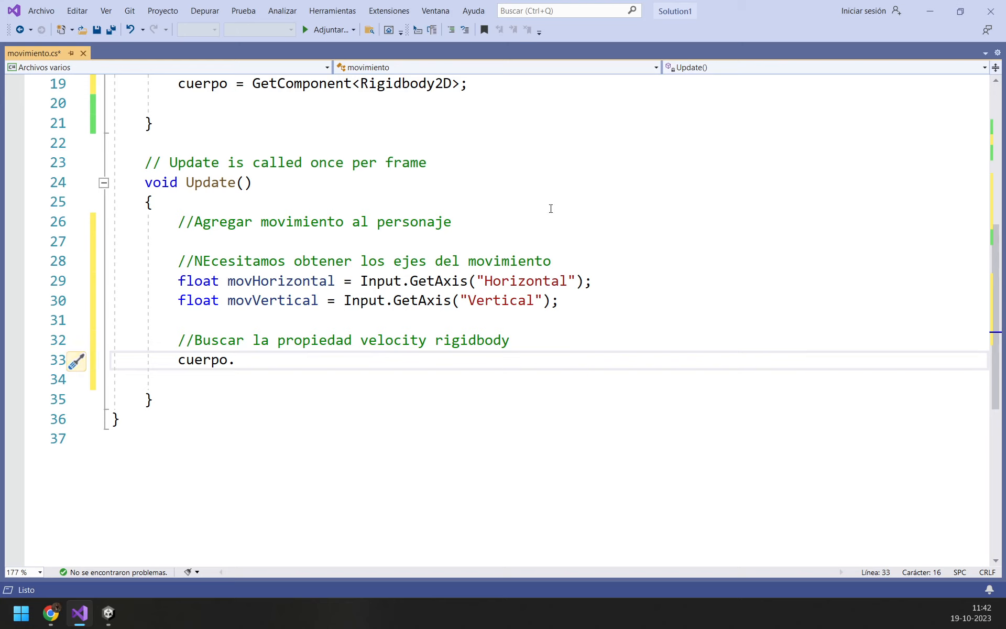
pyautogui.write('velocity')
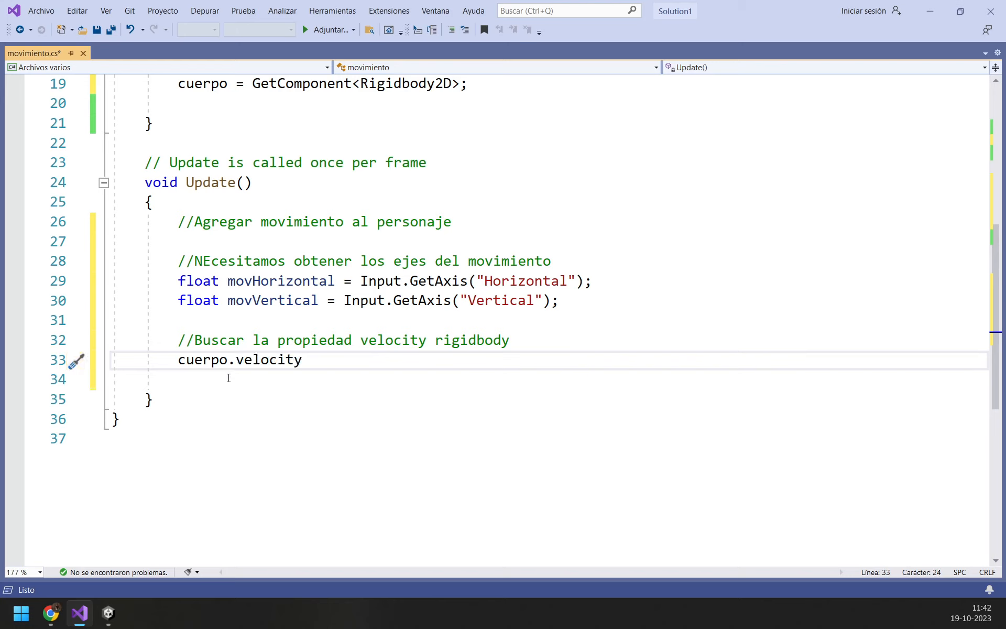
# Step: Assign cuerpo.velocity a new Vector2 with movHorizontal as its first argument
pyautogui.write('=')
pyautogui.press('BackSpace')
pyautogui.write('= new Vec')
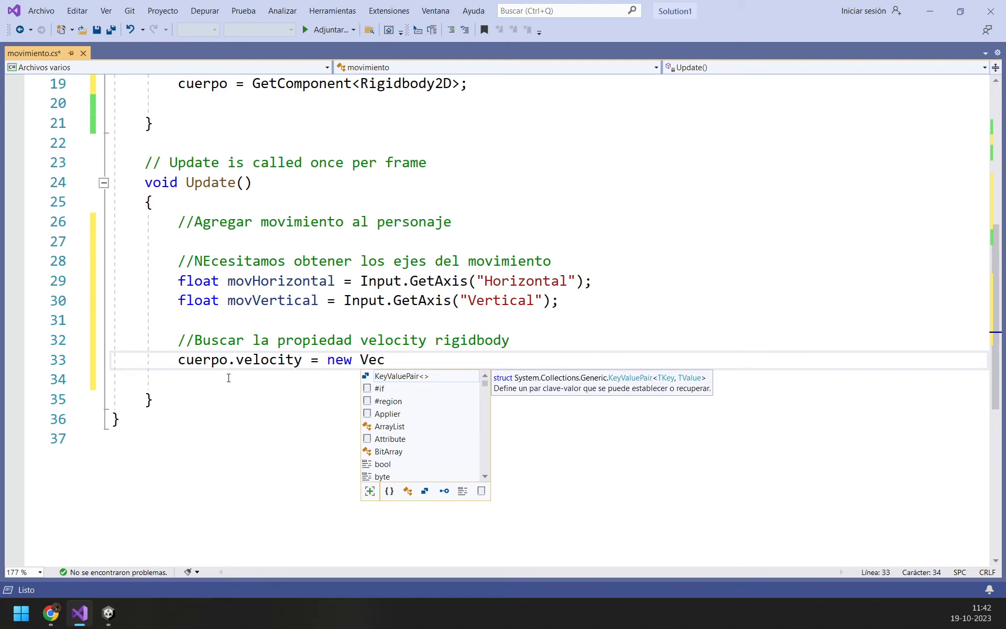
pyautogui.write('tor2')
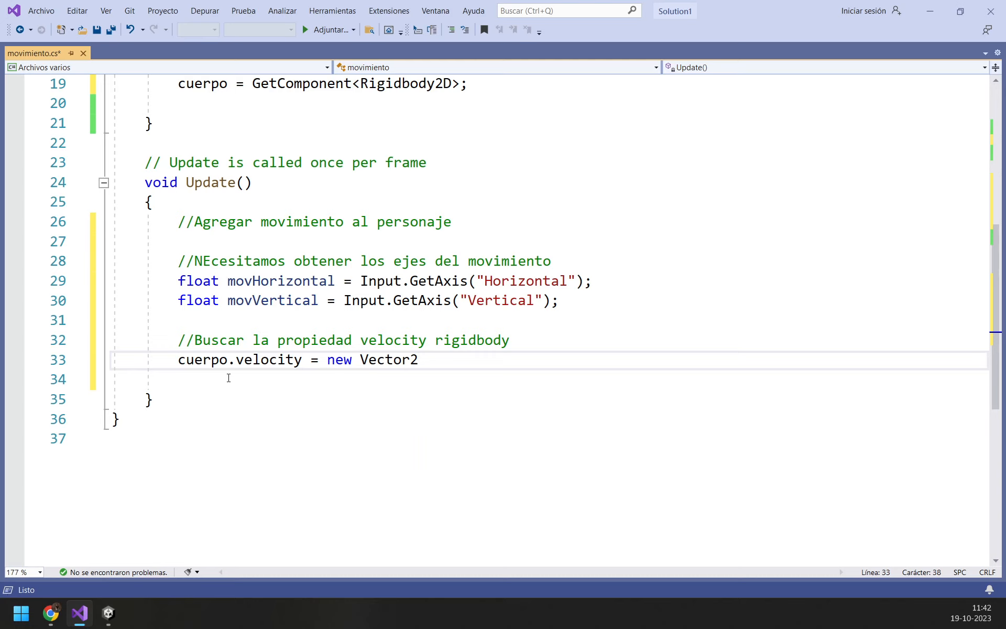
pyautogui.write('(movHorizontal,')
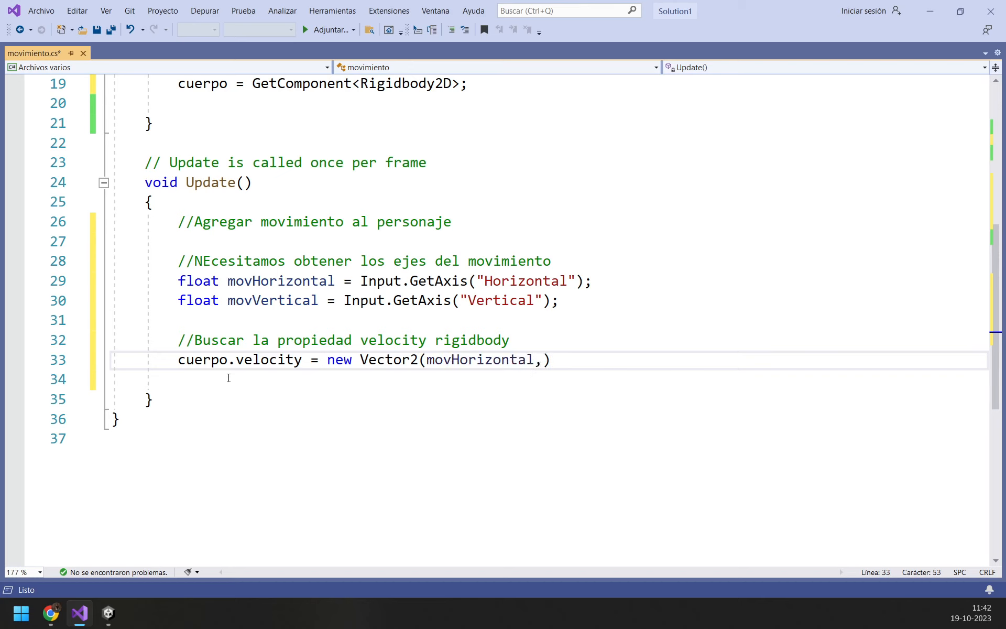
# Step: Add movVertical as the second argument of the Vector2
pyautogui.write('mo')
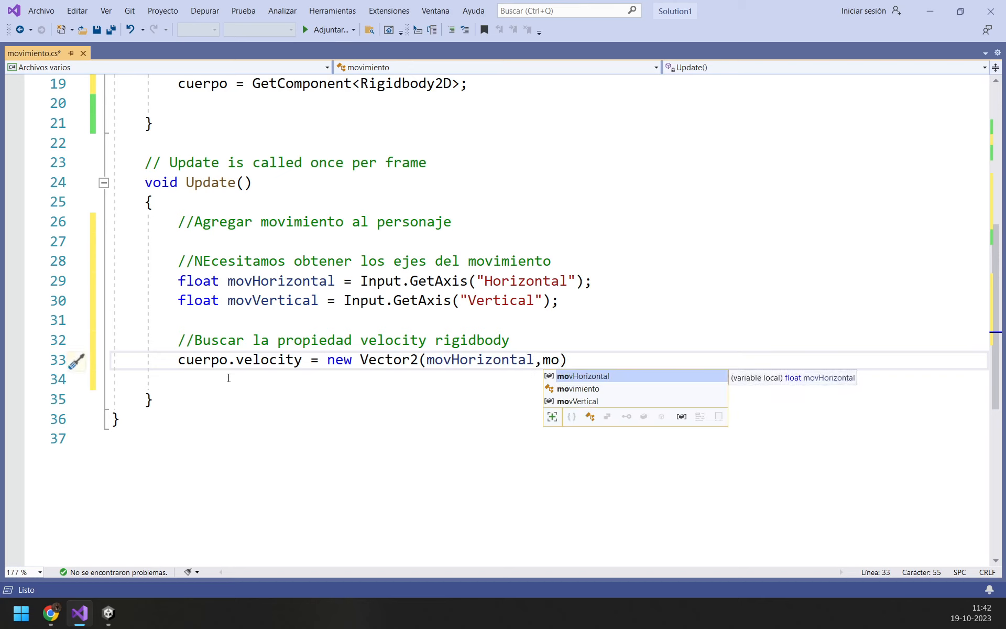
pyautogui.press('Tab')
pyautogui.press('BackSpace')
pyautogui.press('BackSpace')
pyautogui.press('BackSpace')
pyautogui.press('BackSpace')
pyautogui.press('BackSpace')
pyautogui.press('BackSpace')
pyautogui.press('BackSpace')
pyautogui.press('BackSpace')
pyautogui.press('BackSpace')
pyautogui.press('BackSpace')
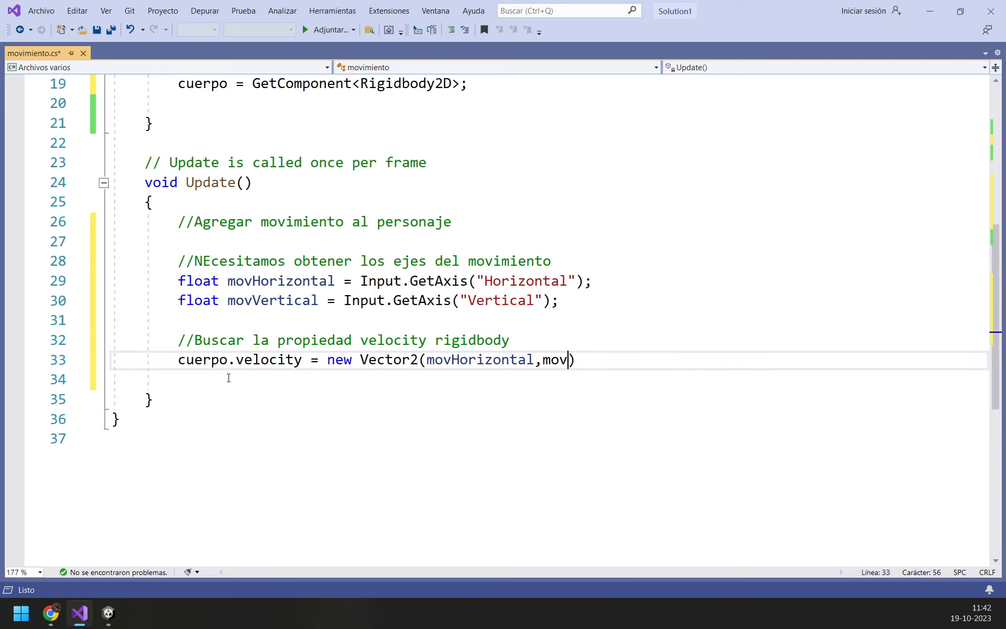
pyautogui.write('Vw')
pyautogui.press('BackSpace')
pyautogui.write('ertical')
pyautogui.press('Right')
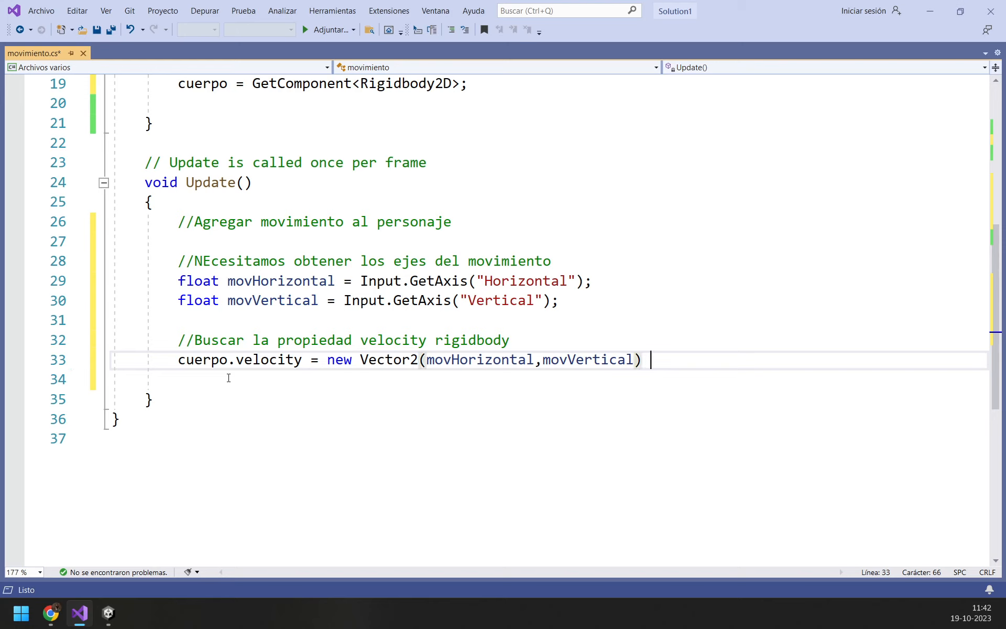
# Step: Multiply the Vector2 by velocidad, end the statement with a semicolon and save the script
pyautogui.write('* velocidad<')
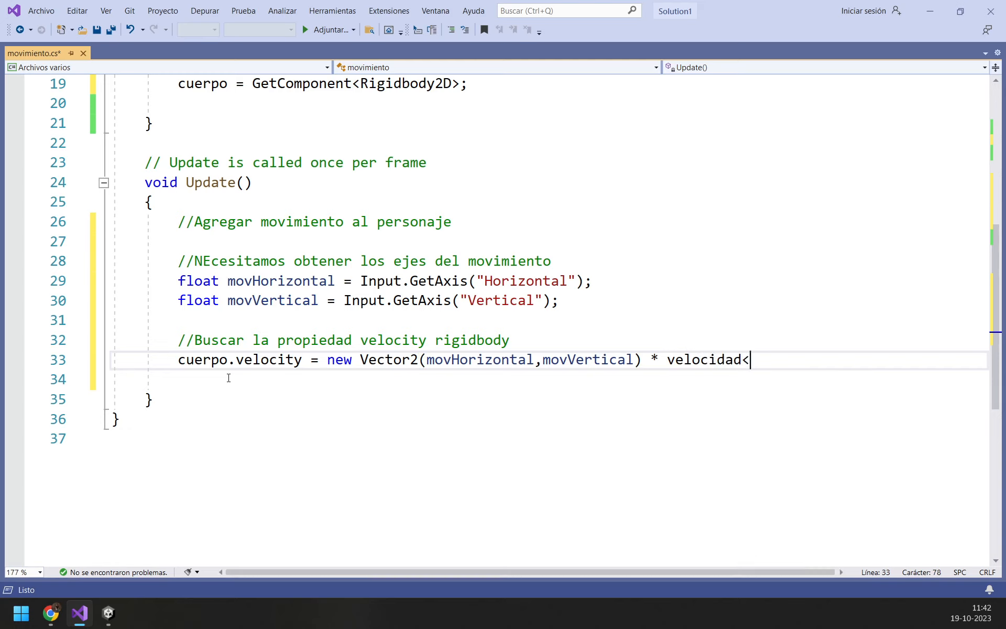
pyautogui.press('BackSpace')
pyautogui.write(';')
pyautogui.hotkey('ctrl', 's')
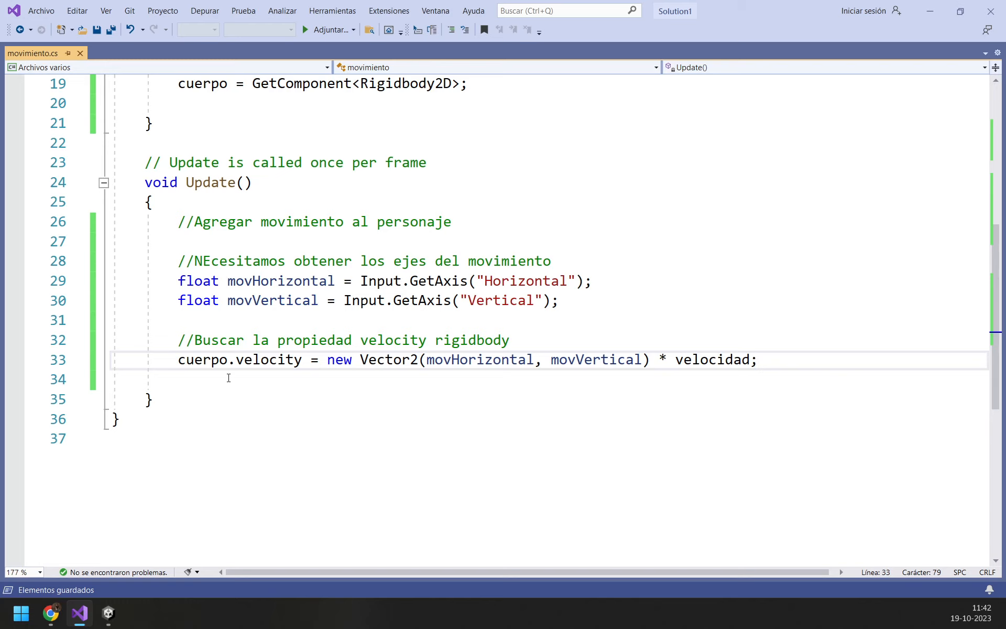
pyautogui.scroll(-2, 263, 390)
pyautogui.scroll(1, 269, 404)
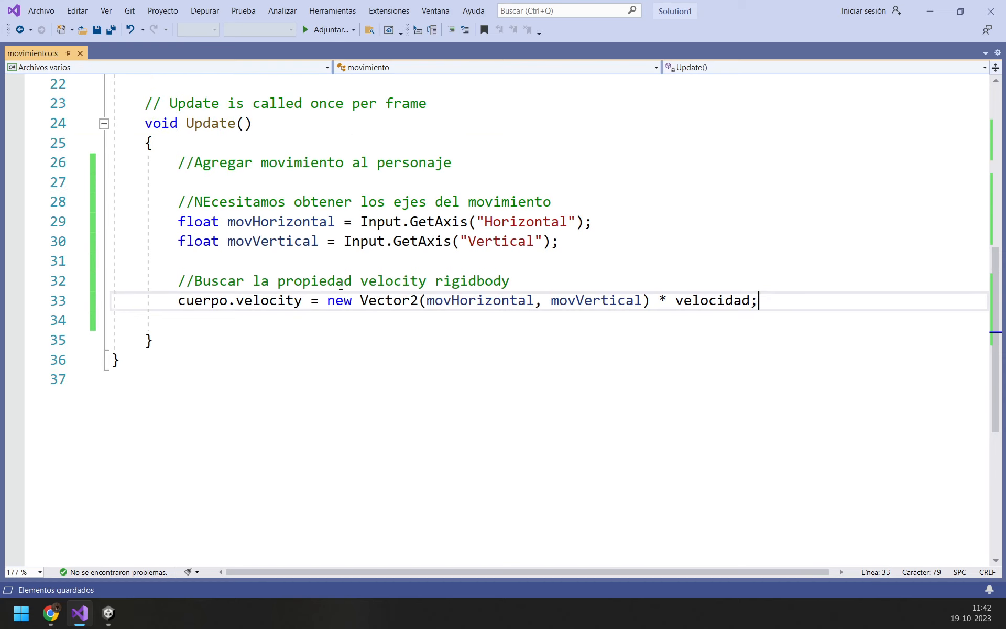
# Step: Close the code editor, minimise the browser, and try to run the game in Unity
pyautogui.click(993, 5)
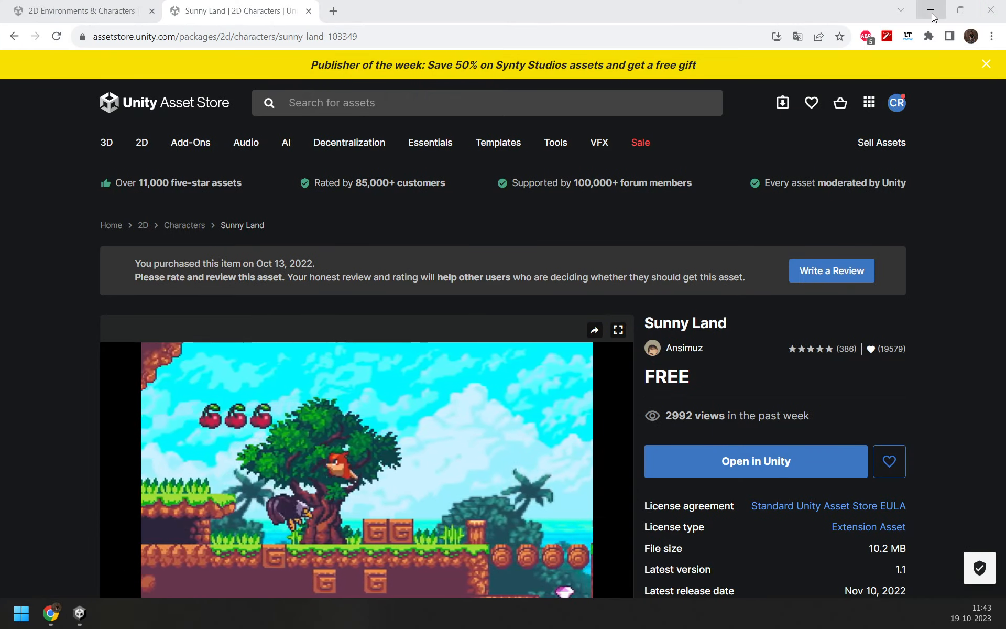
pyautogui.click(932, 11)
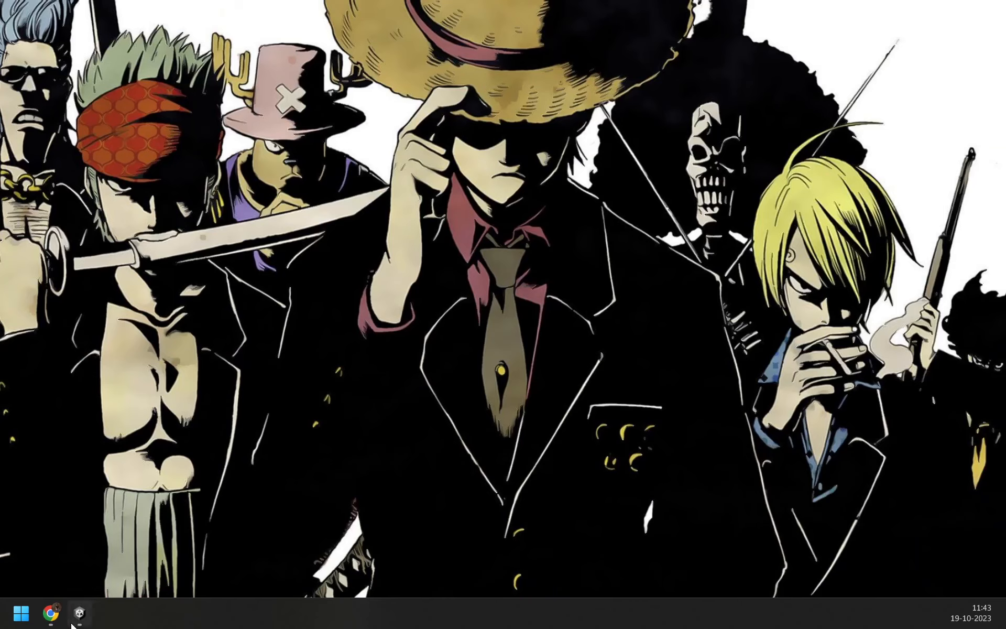
pyautogui.moveTo(81, 615)
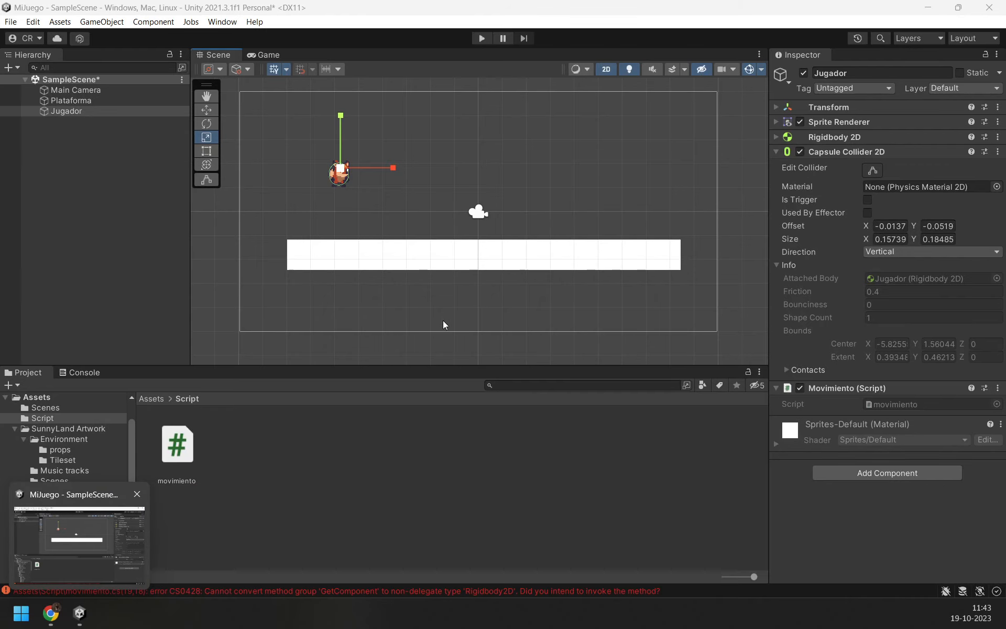
pyautogui.click(261, 528)
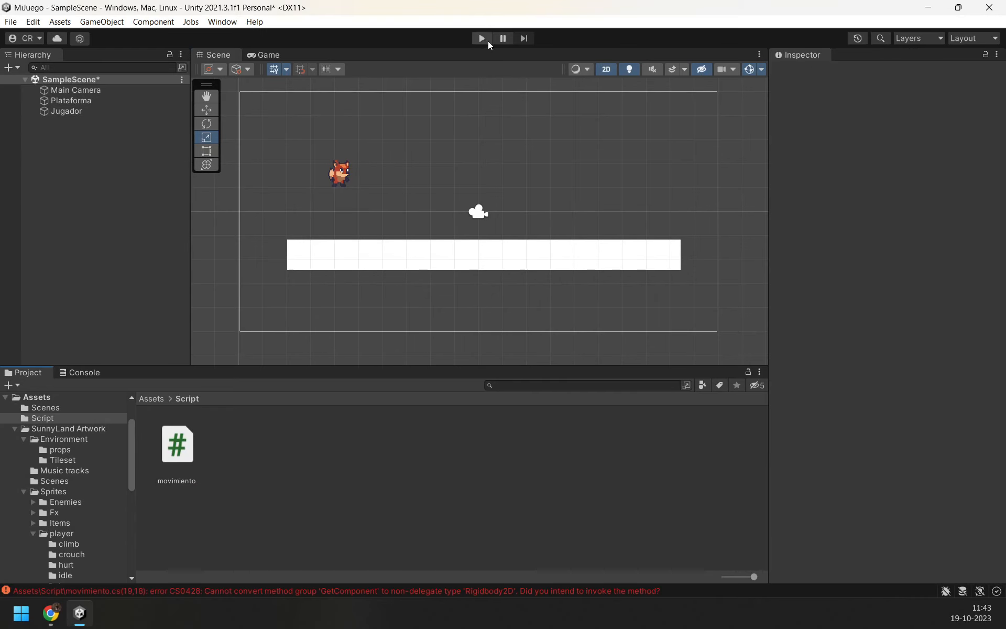
pyautogui.click(482, 41)
# Step: Reopen the movimiento script and compare the Rigidbody2D spelling in the cuerpo declaration and the GetComponent call
pyautogui.click(182, 454)
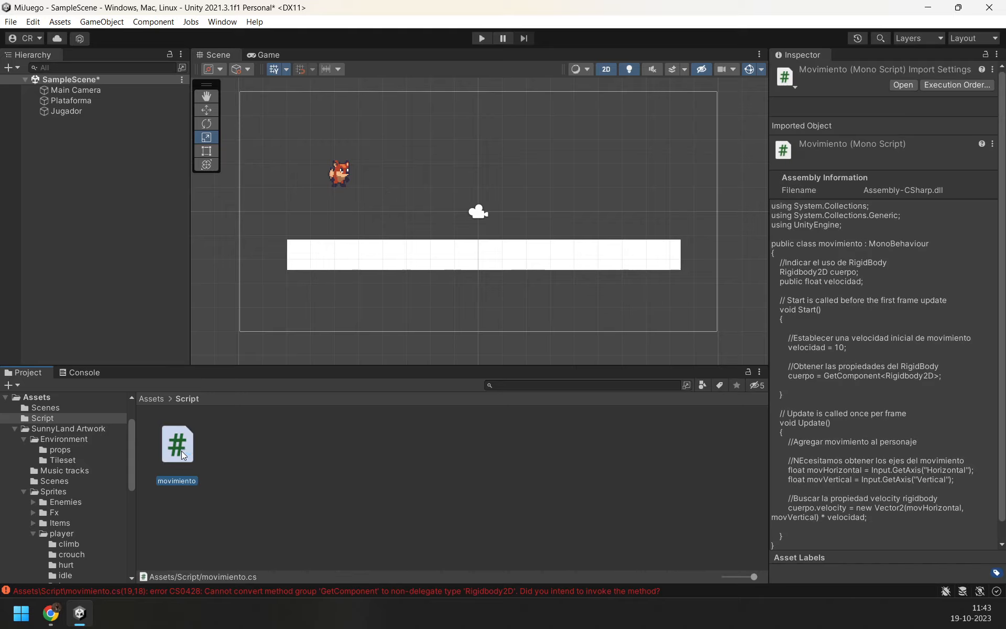
pyautogui.doubleClick(181, 451)
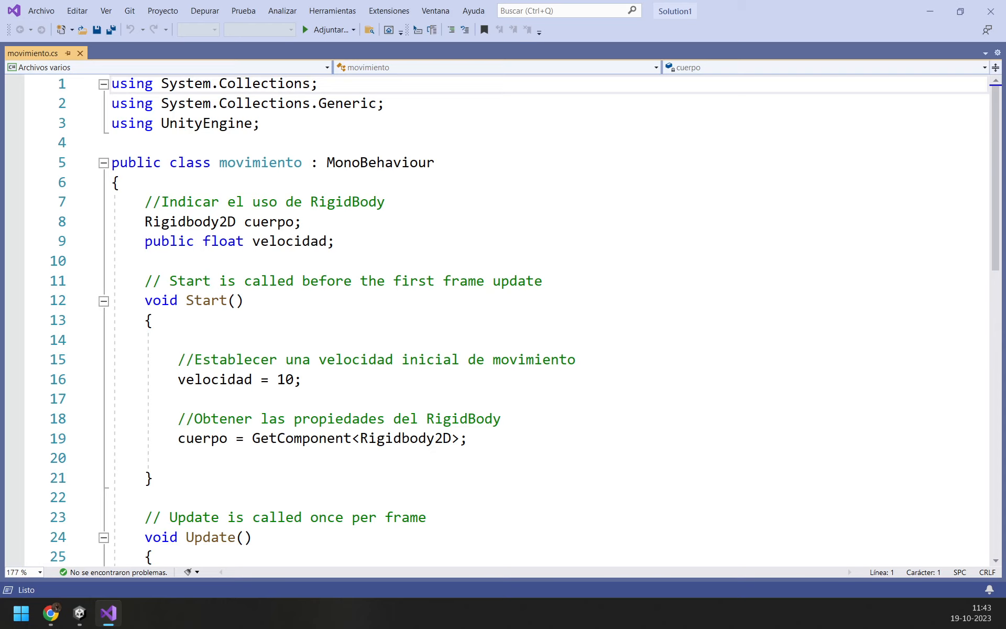
pyautogui.click(198, 222)
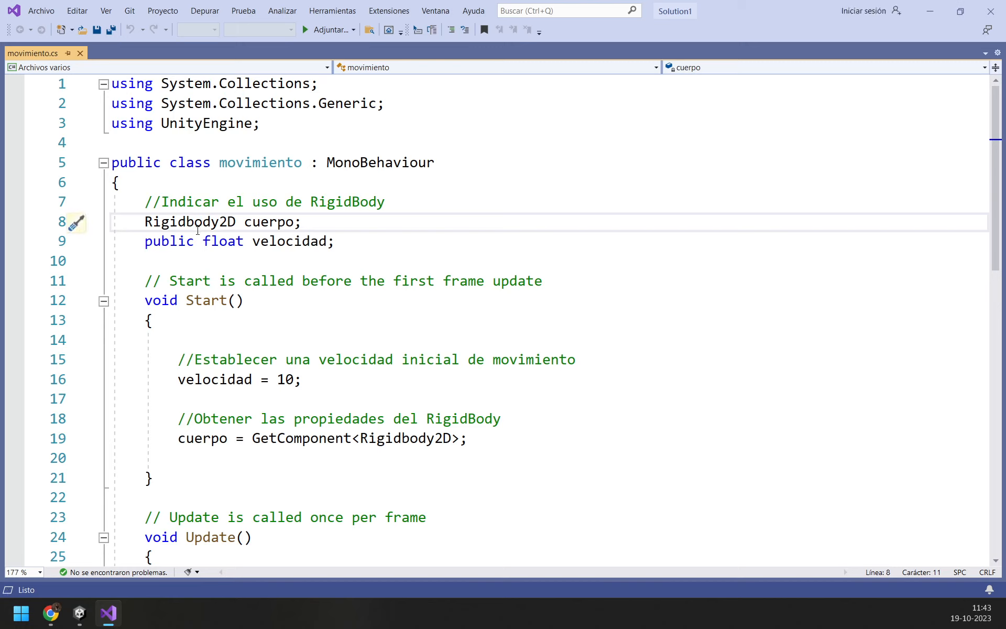
pyautogui.click(277, 438)
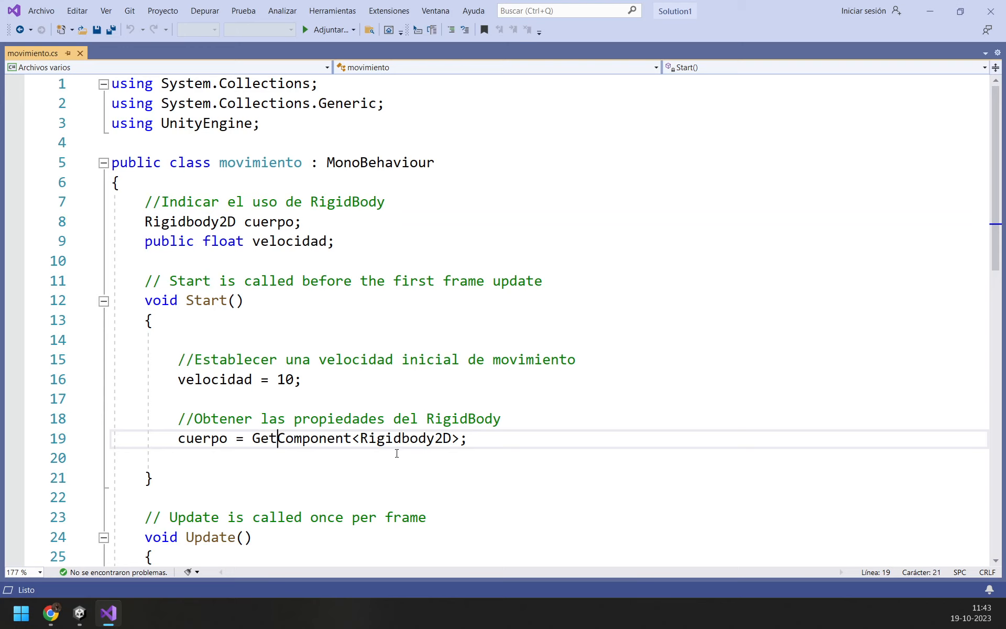
pyautogui.moveTo(402, 439); pyautogui.dragTo(410, 439)
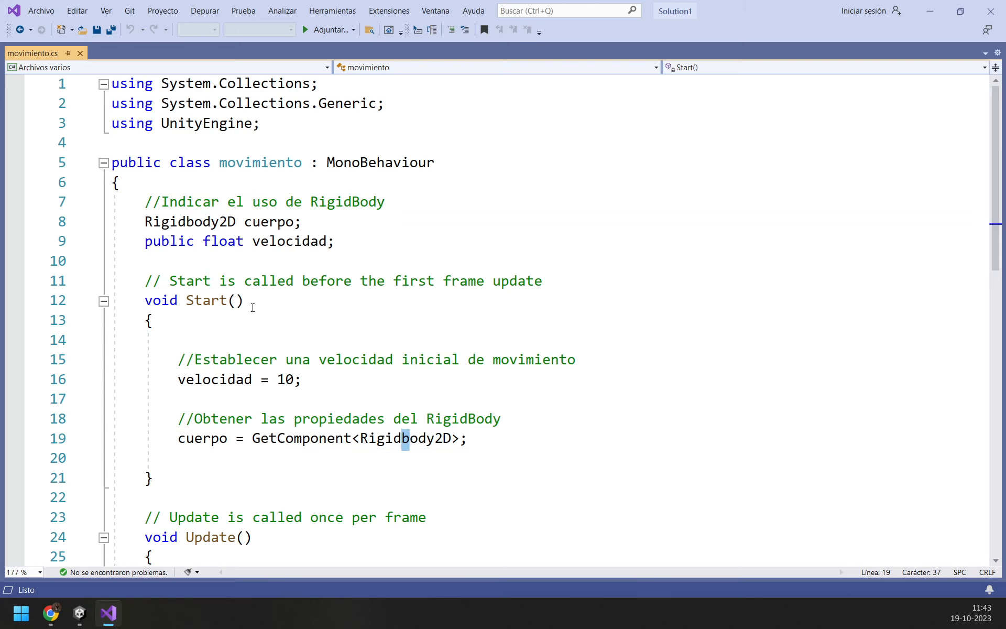
pyautogui.moveTo(187, 223); pyautogui.dragTo(195, 222)
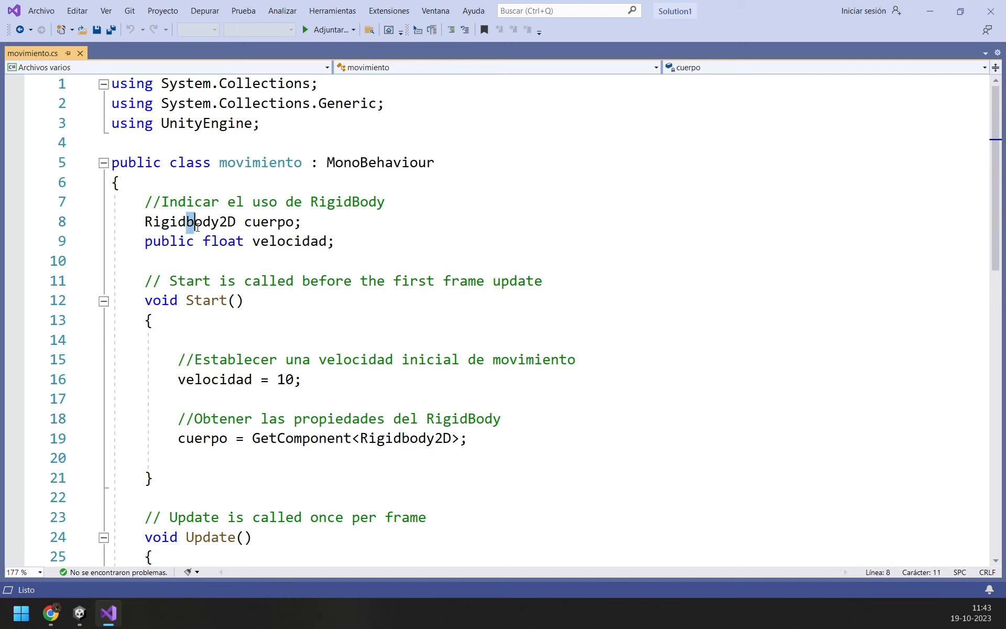
# Step: Add the missing parentheses after GetComponent<Rigidbody2D> in the Start method and save the script
pyautogui.click(457, 428)
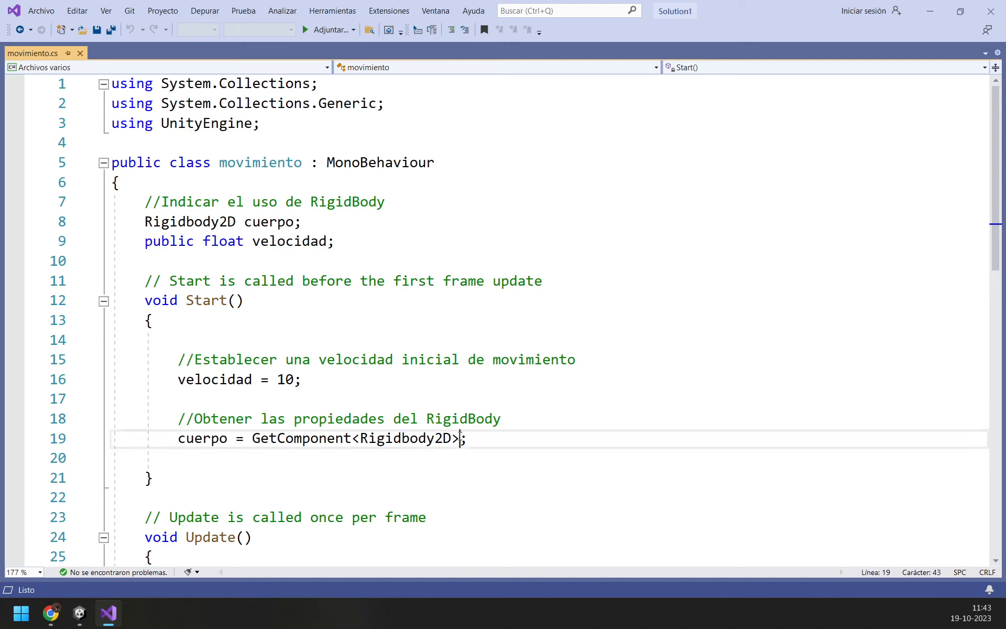
pyautogui.write('()')
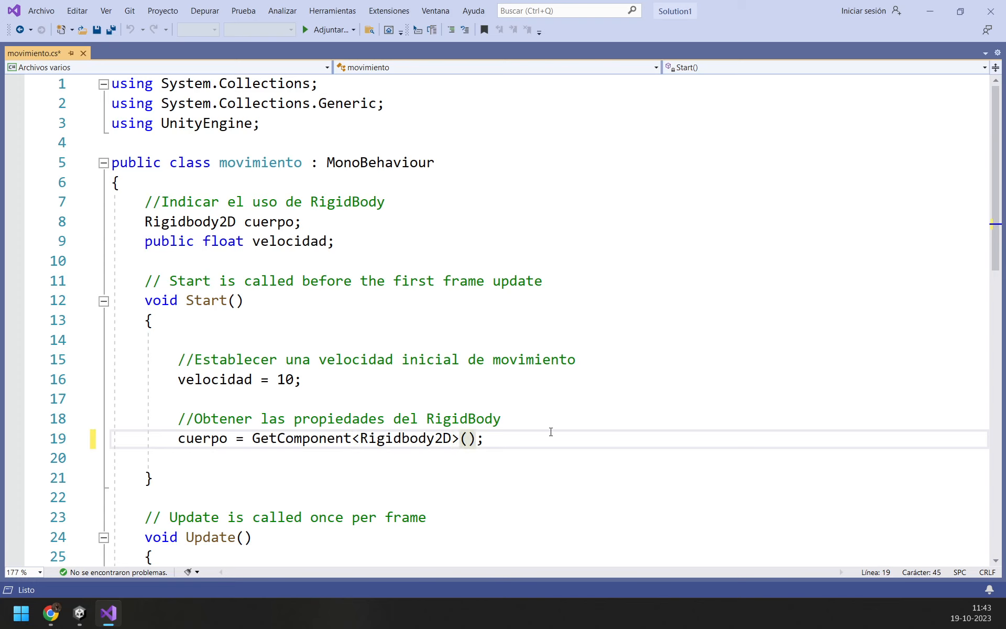
pyautogui.hotkey('ctrl', 's')
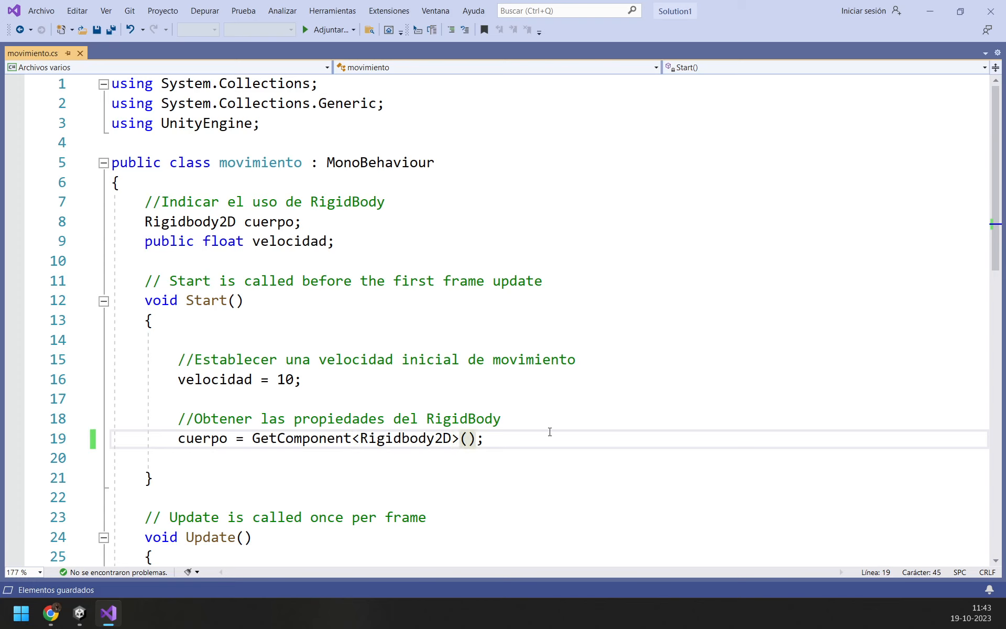
# Step: Check Unity for remaining script errors and review the parentheses of the GetComponent call in the code editor
pyautogui.click(79, 613)
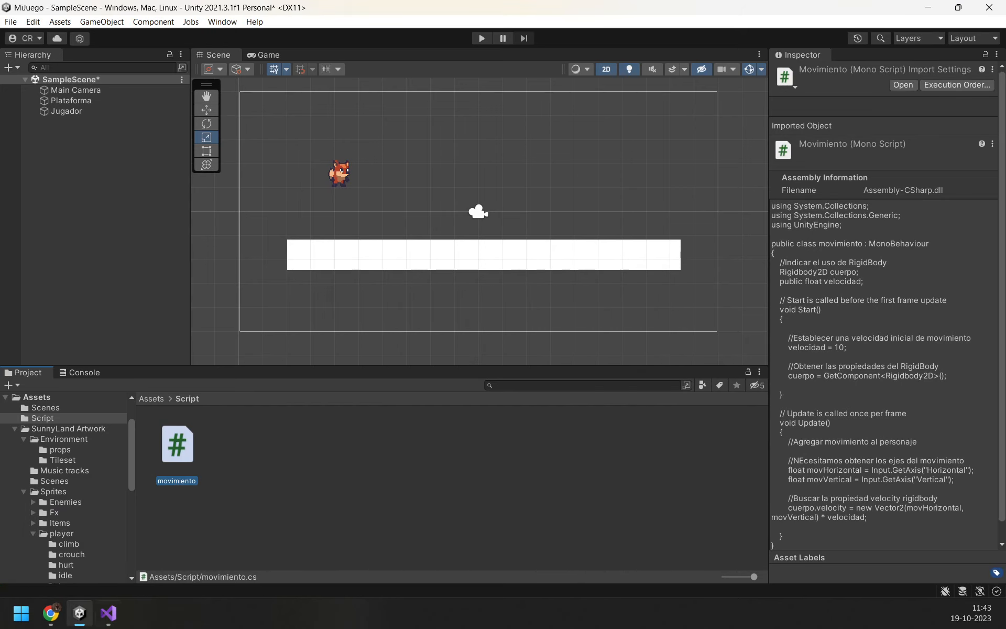
pyautogui.click(116, 618)
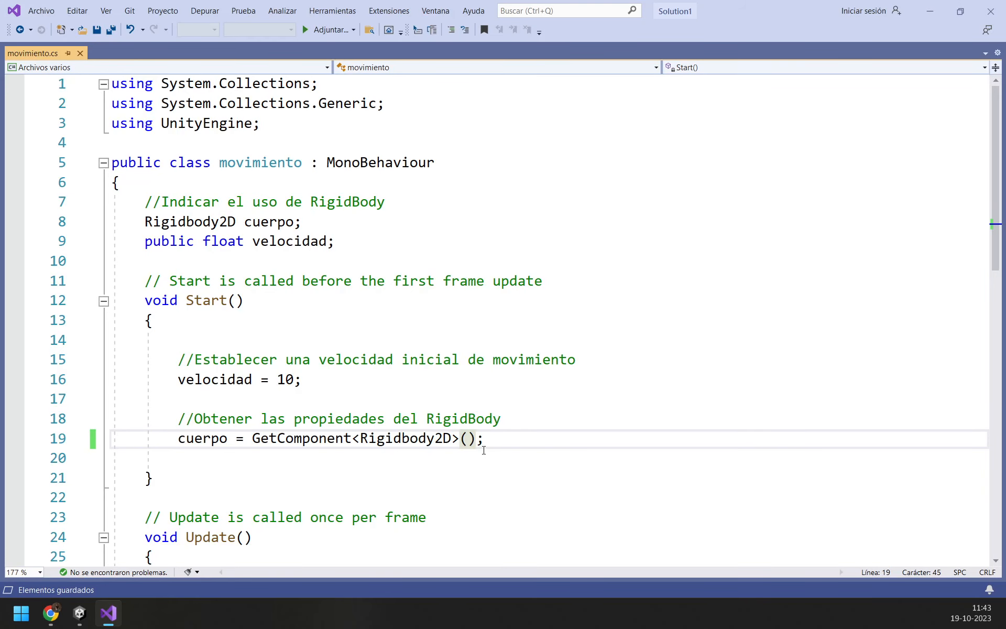
pyautogui.moveTo(476, 439); pyautogui.dragTo(466, 445)
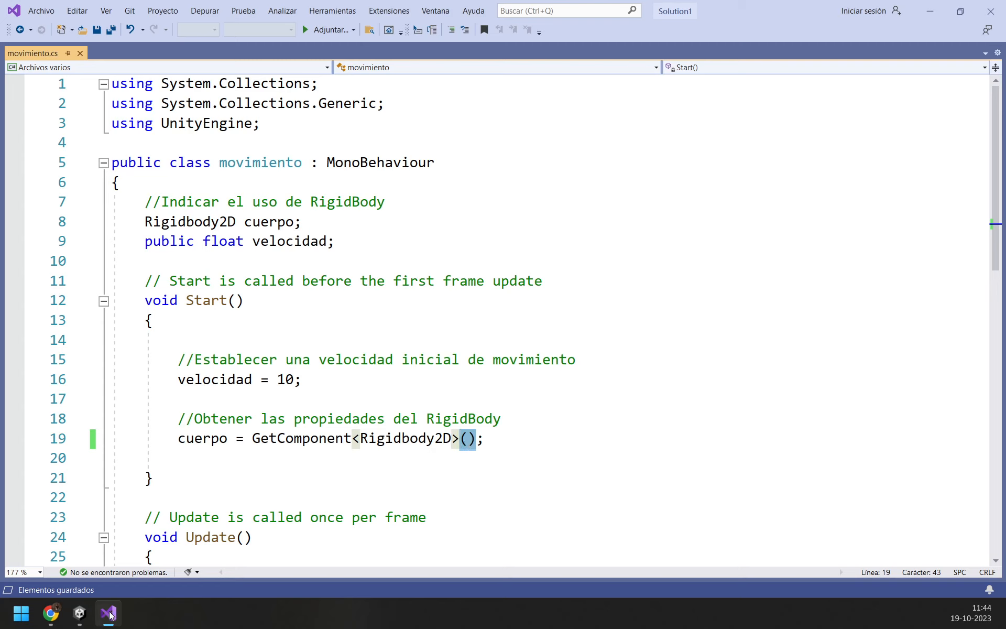
# Step: Run the game in Unity and test moving the fox horizontally along the platform in both directions
pyautogui.click(79, 613)
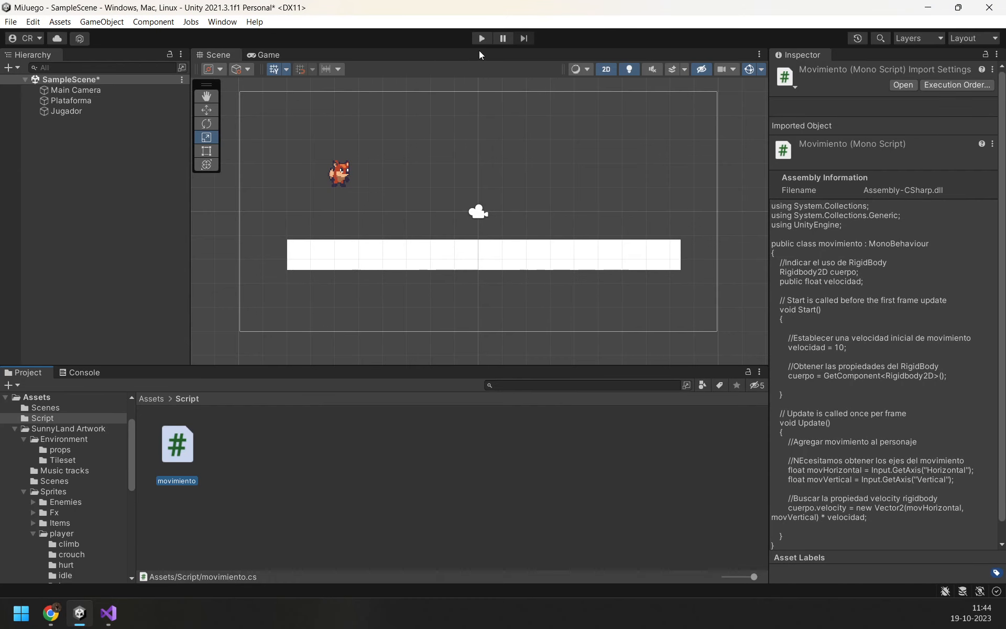
pyautogui.click(482, 38)
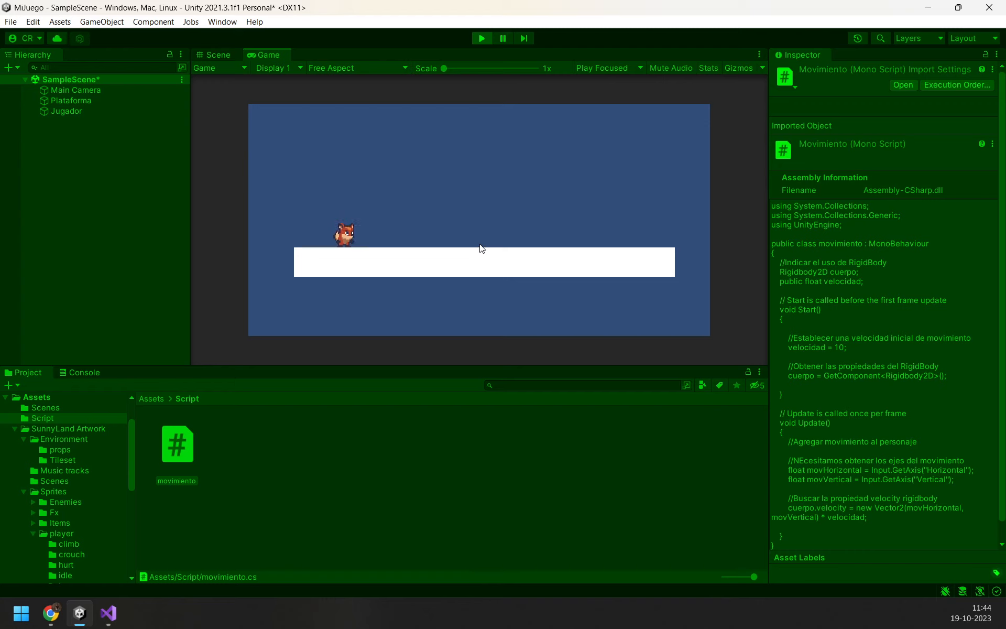
pyautogui.press('Right')
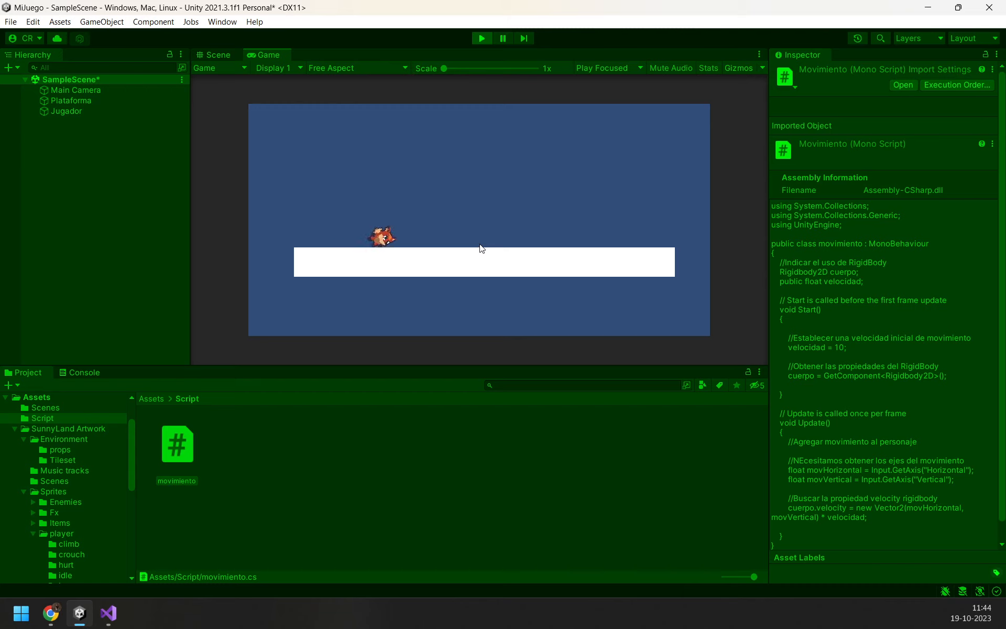
pyautogui.press('Left')
pyautogui.press('Right')
pyautogui.press('Left')
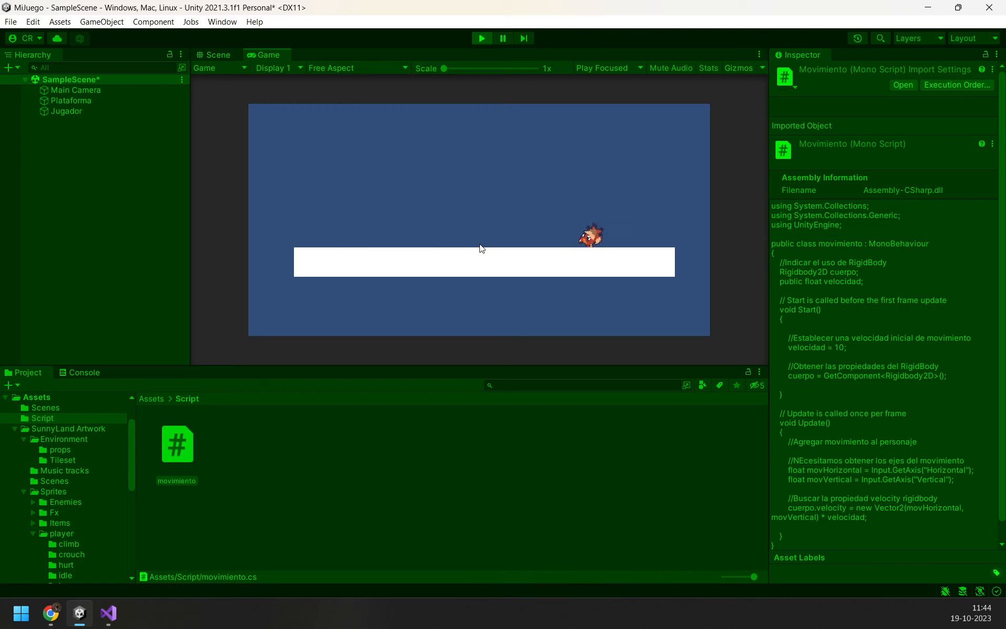
# Step: Test the fox's vertical movement by flying it up, down and around in loops above the platform
pyautogui.press('Up')
pyautogui.press('Down')
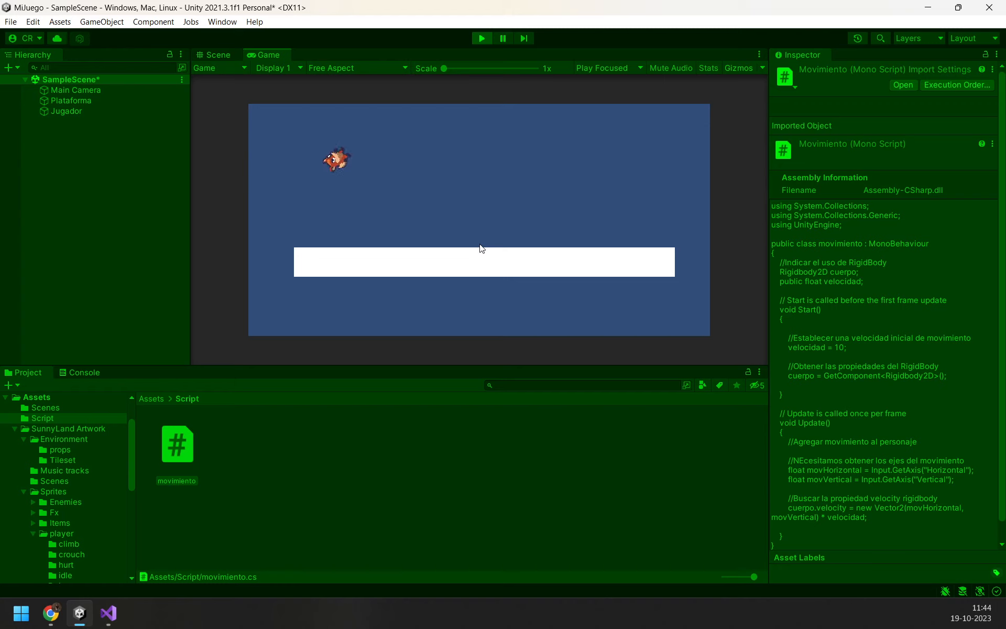
pyautogui.press('Right')
pyautogui.press('Up')
pyautogui.press('Left')
pyautogui.press('Down')
pyautogui.press('Right')
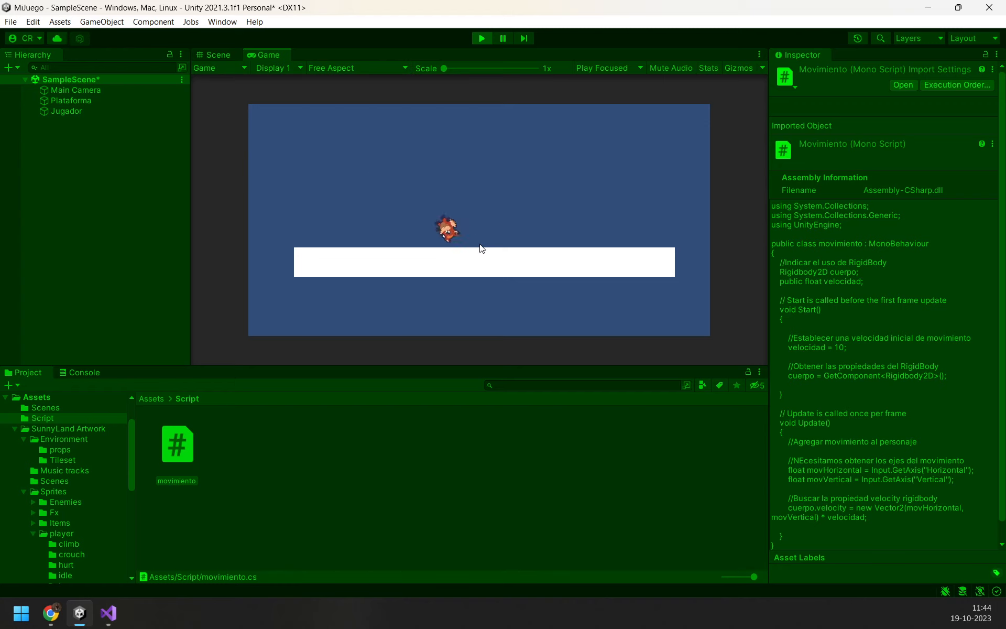
pyautogui.press('Up')
pyautogui.press('Left')
pyautogui.press('Down')
pyautogui.press('Right')
pyautogui.press('Up')
pyautogui.press('Left')
pyautogui.press('Down')
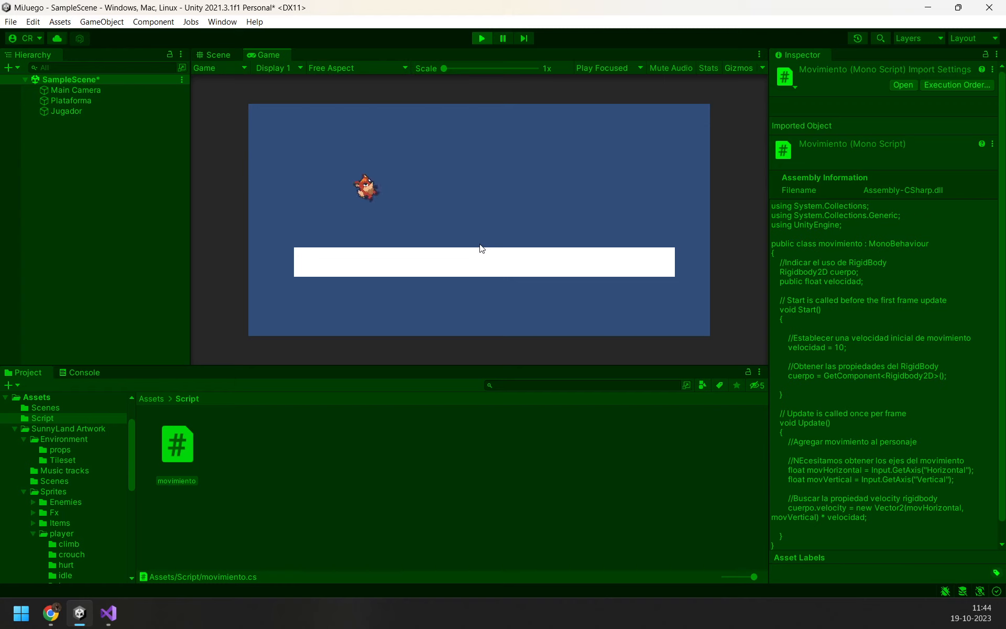
pyautogui.press('Right')
pyautogui.press('Up')
pyautogui.press('Left')
pyautogui.press('Down')
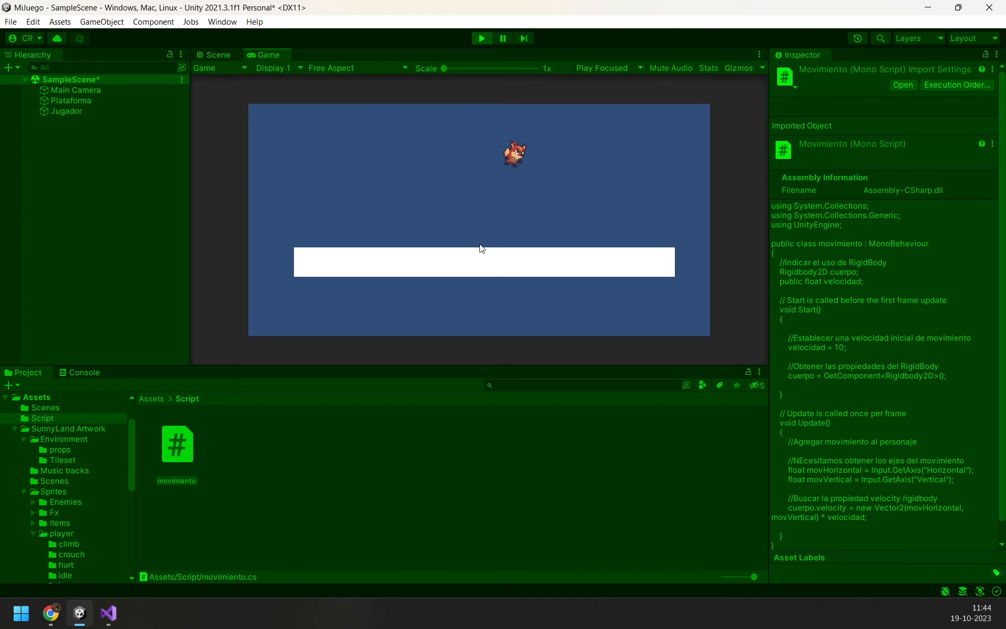
pyautogui.press('Right')
pyautogui.press('Up')
pyautogui.press('Left')
pyautogui.press('Right')
pyautogui.press('Left')
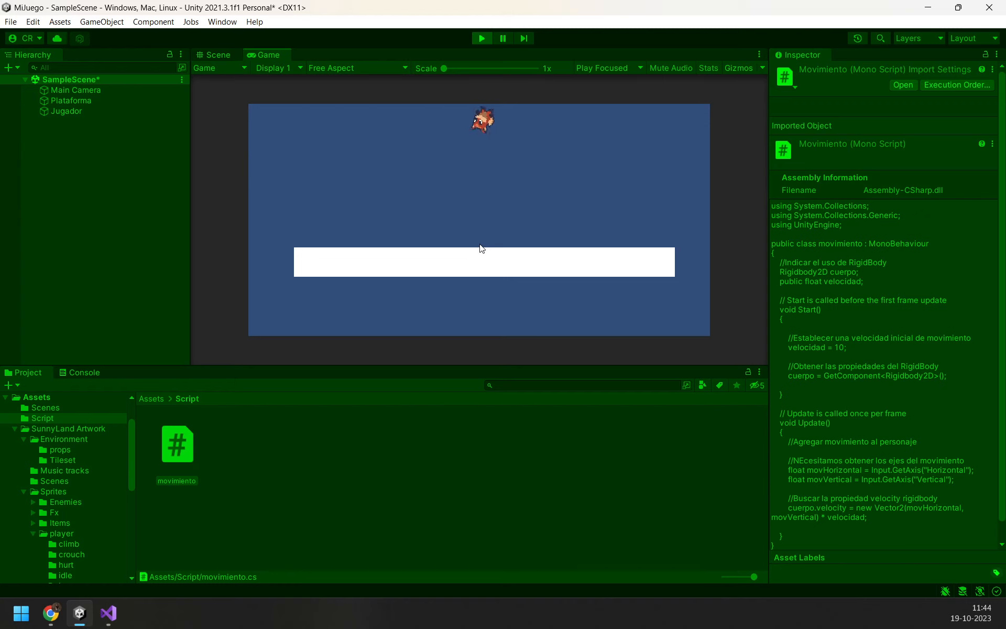
pyautogui.press('Down')
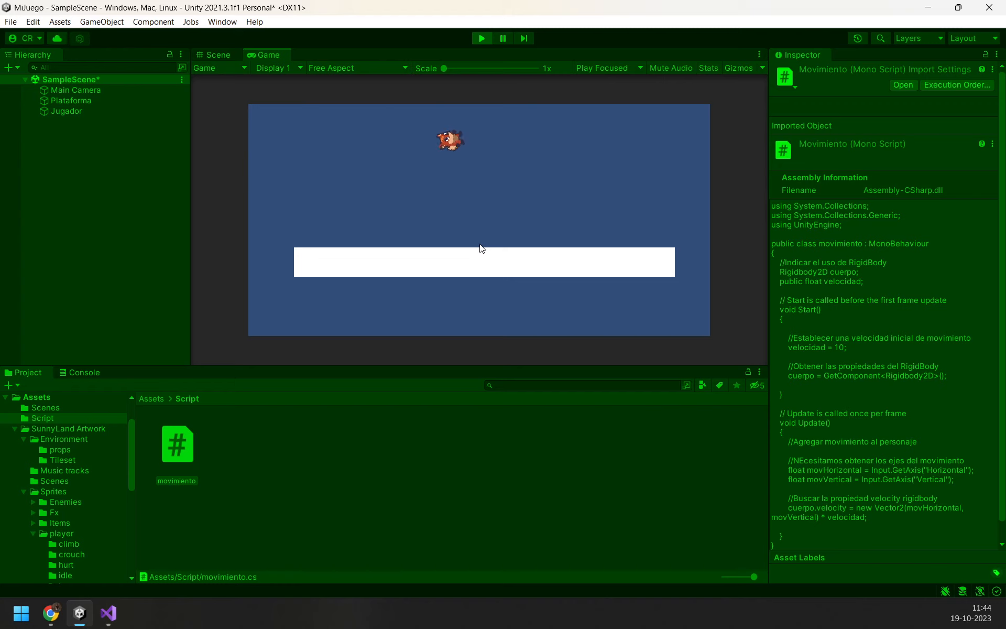
# Step: Keep testing the fox's movement in all four directions above the platform, including landing on it, and stop the game
pyautogui.press('Down')
pyautogui.press('Down')
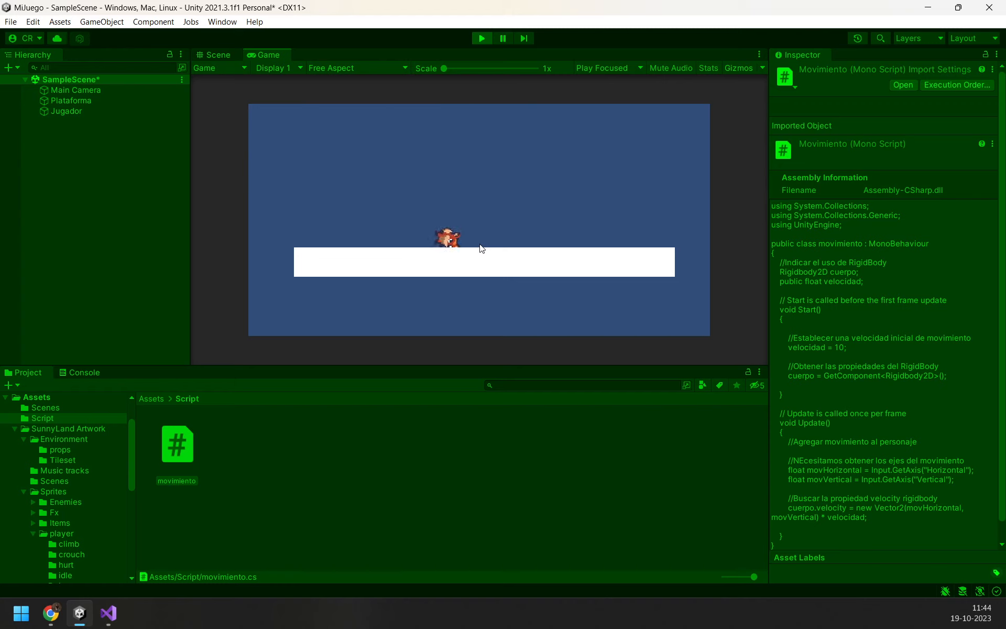
pyautogui.press('Up')
pyautogui.press('Left')
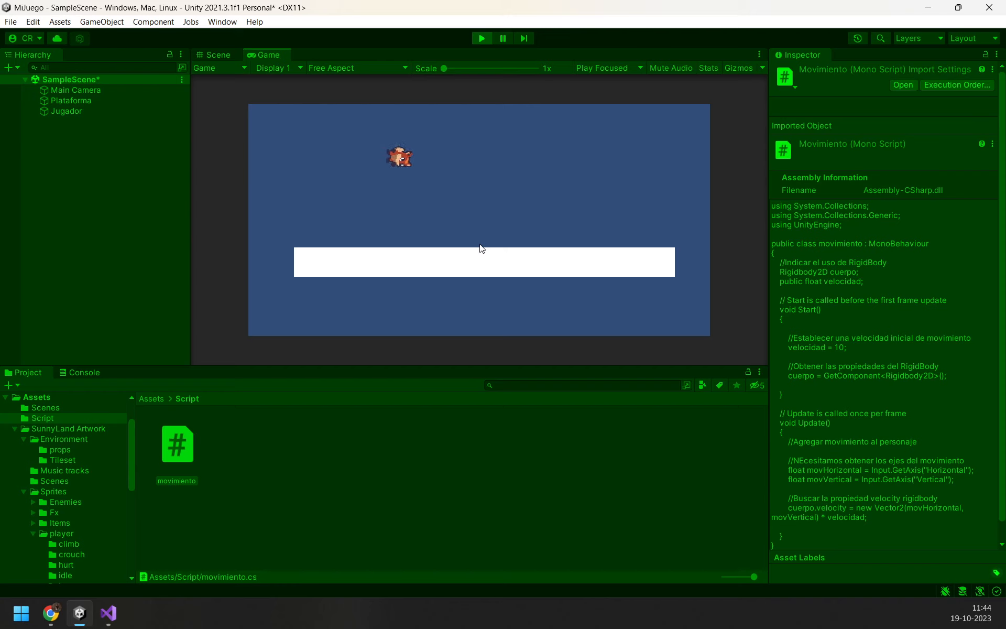
pyautogui.press('Down')
pyautogui.press('Left')
pyautogui.press('Up')
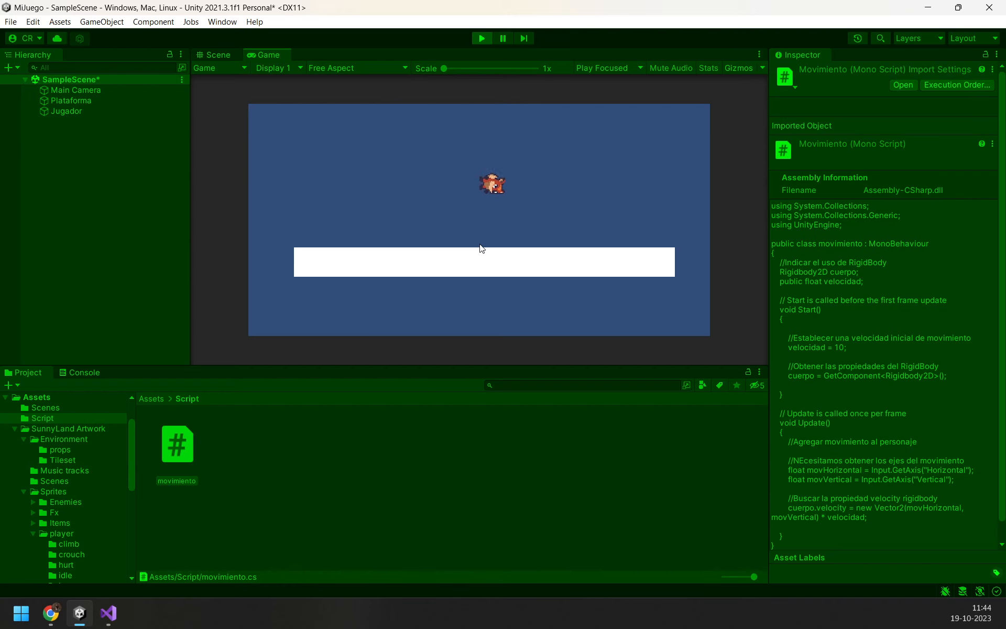
pyautogui.press('Right')
pyautogui.press('Down')
pyautogui.press('Left')
pyautogui.press('Right')
pyautogui.press('Up')
pyautogui.click(481, 39)
# Step: Open the movimiento script in the code editor and review its Start and Update methods
pyautogui.doubleClick(190, 450)
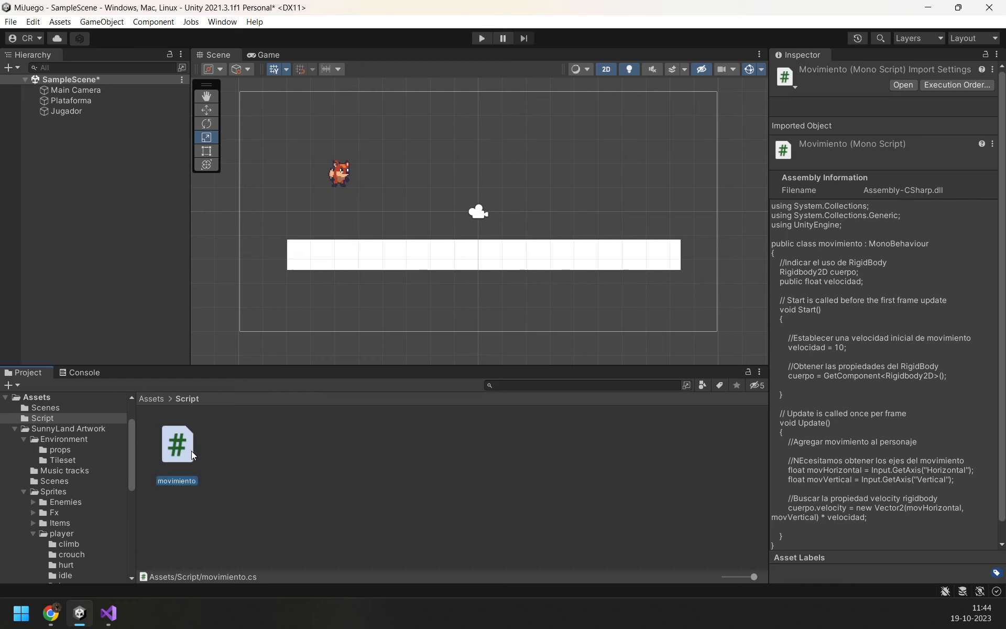
pyautogui.scroll(-1, 294, 360)
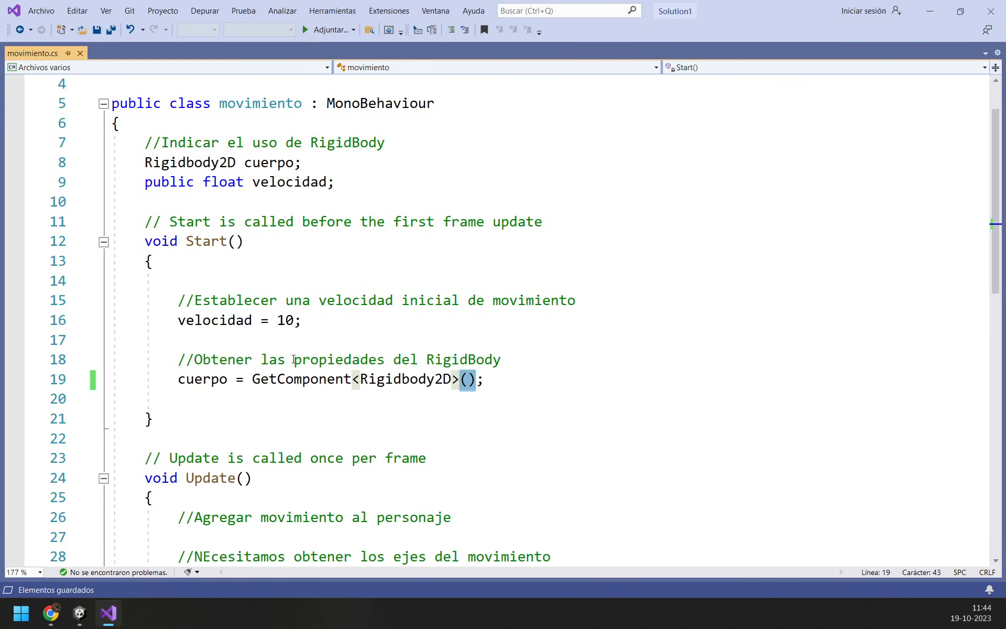
pyautogui.keyDown('ctrl'); pyautogui.scroll(-3, 294, 359); pyautogui.keyUp('ctrl')
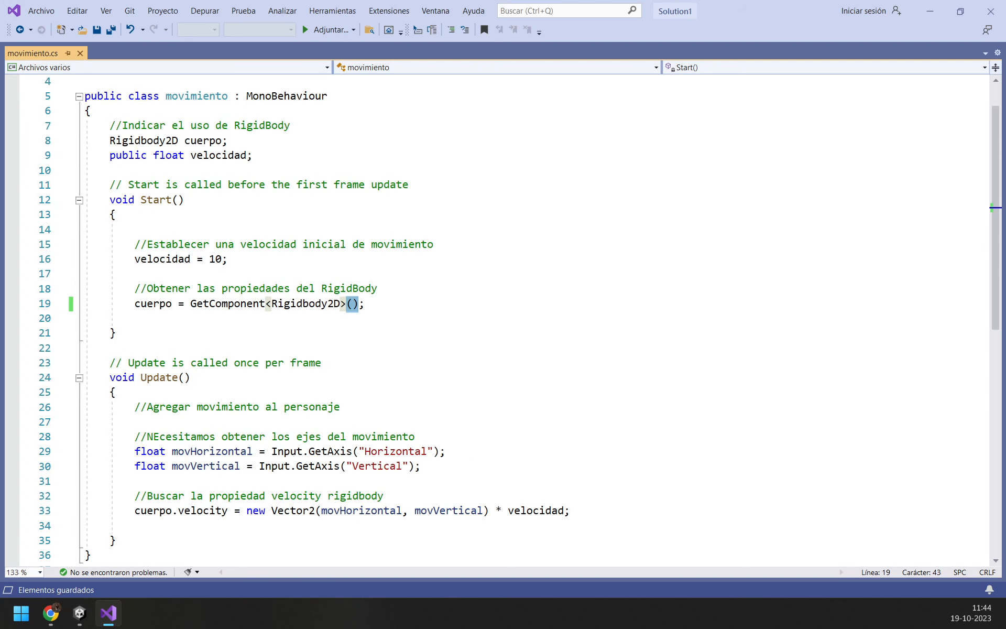
# Step: Switch to Unity and browse the SunnyLand Artwork sprites down to the Items folder
pyautogui.hotkey('alt', 'Tab')
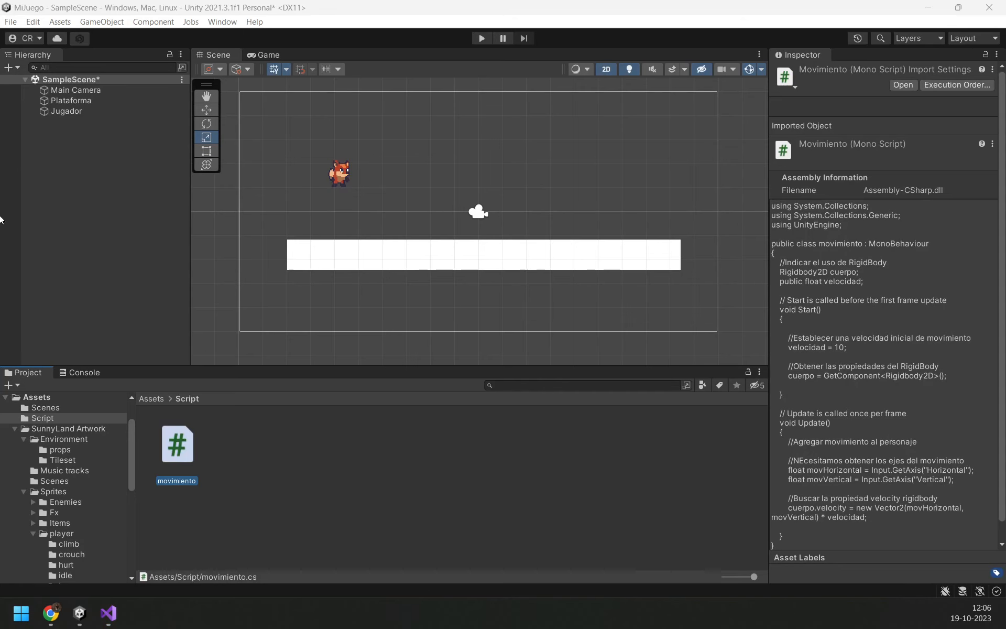
pyautogui.scroll(3, 535, 211)
pyautogui.scroll(-2, 581, 210)
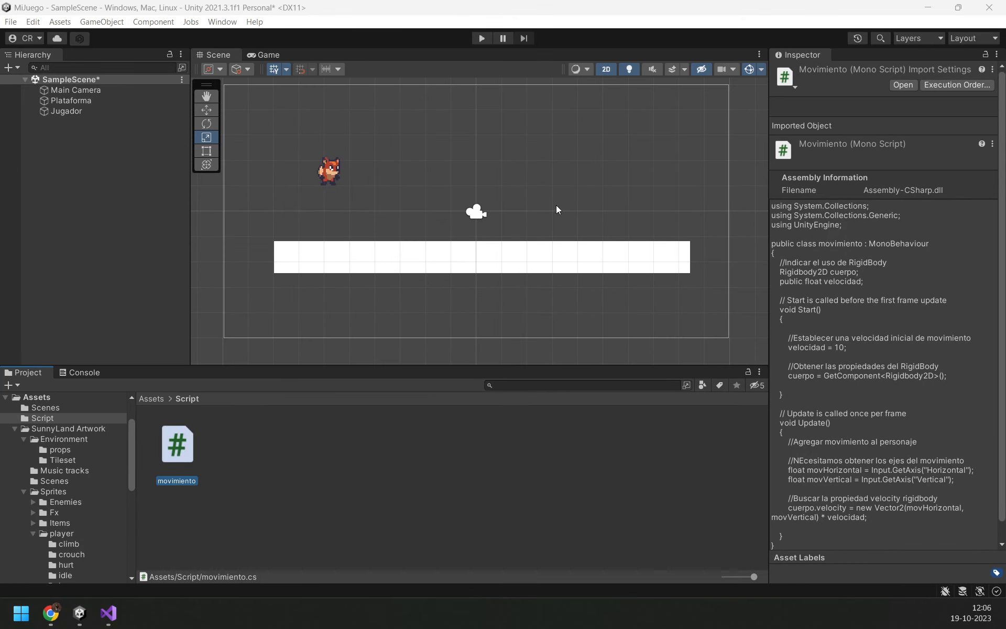
pyautogui.click(152, 398)
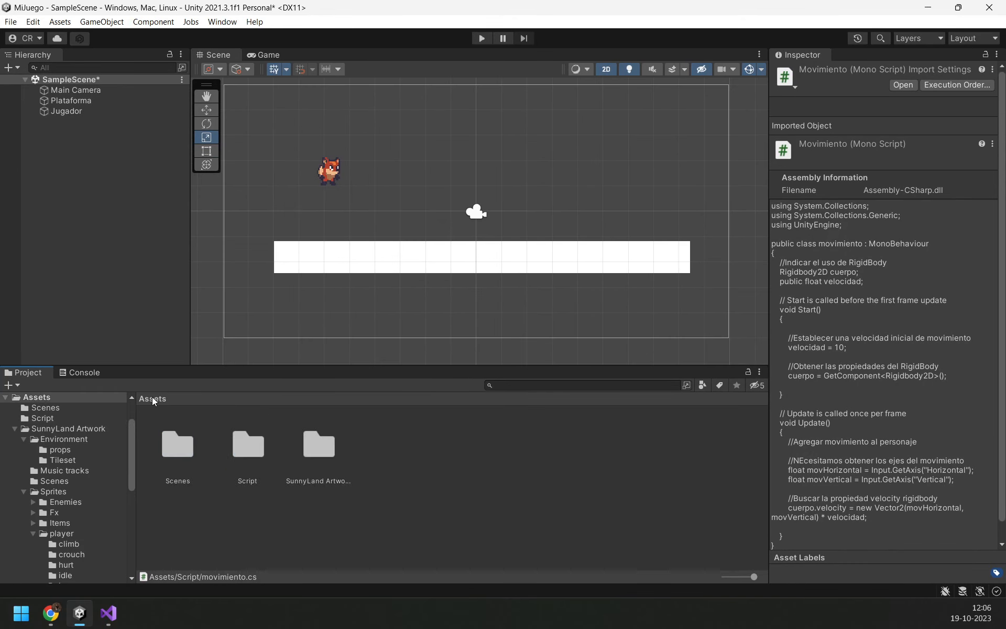
pyautogui.click(307, 439)
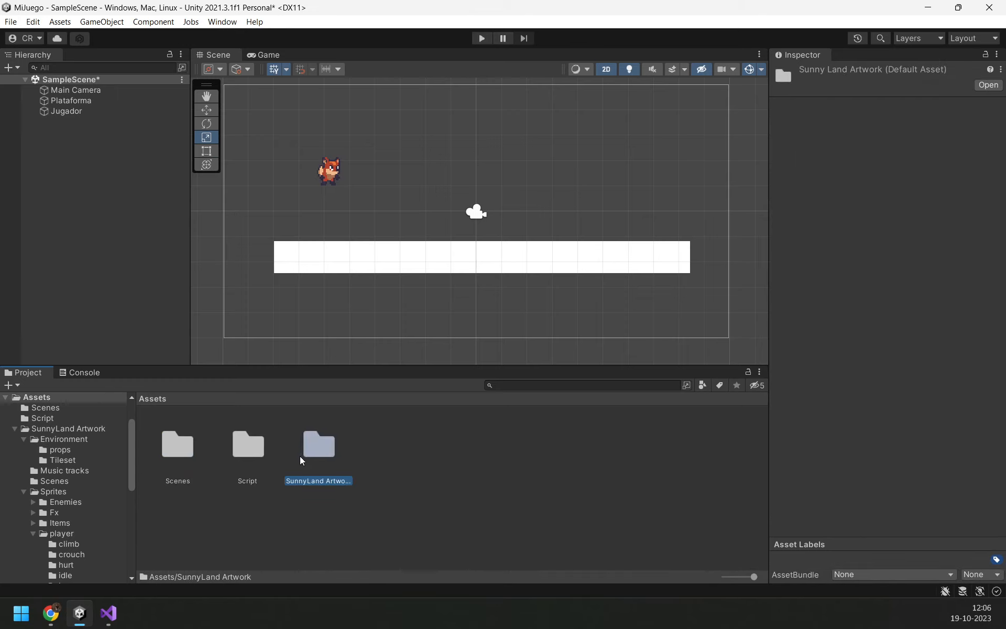
pyautogui.doubleClick(322, 436)
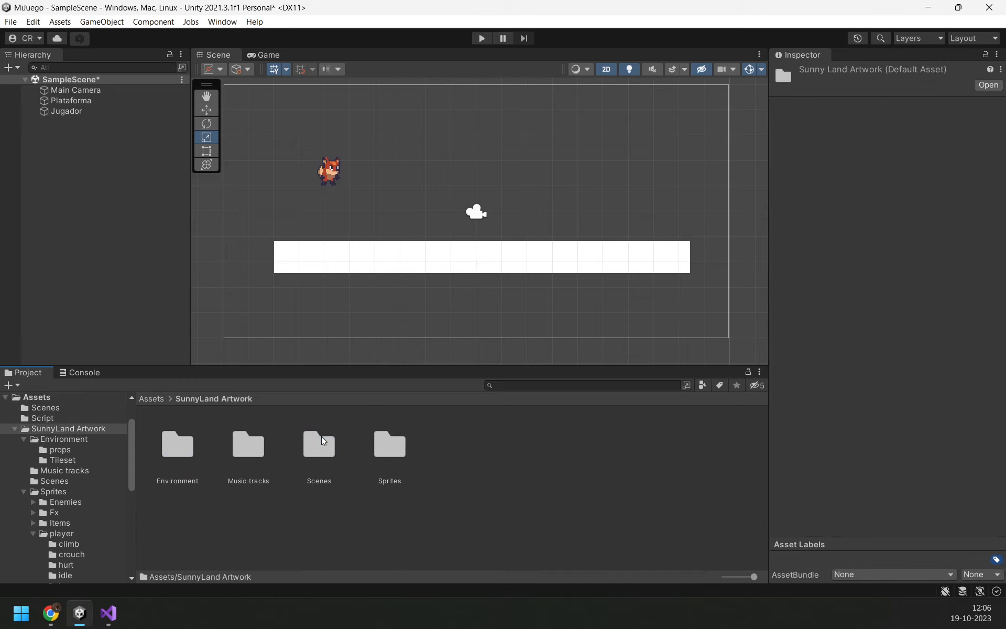
pyautogui.click(378, 443)
pyautogui.doubleClick(381, 447)
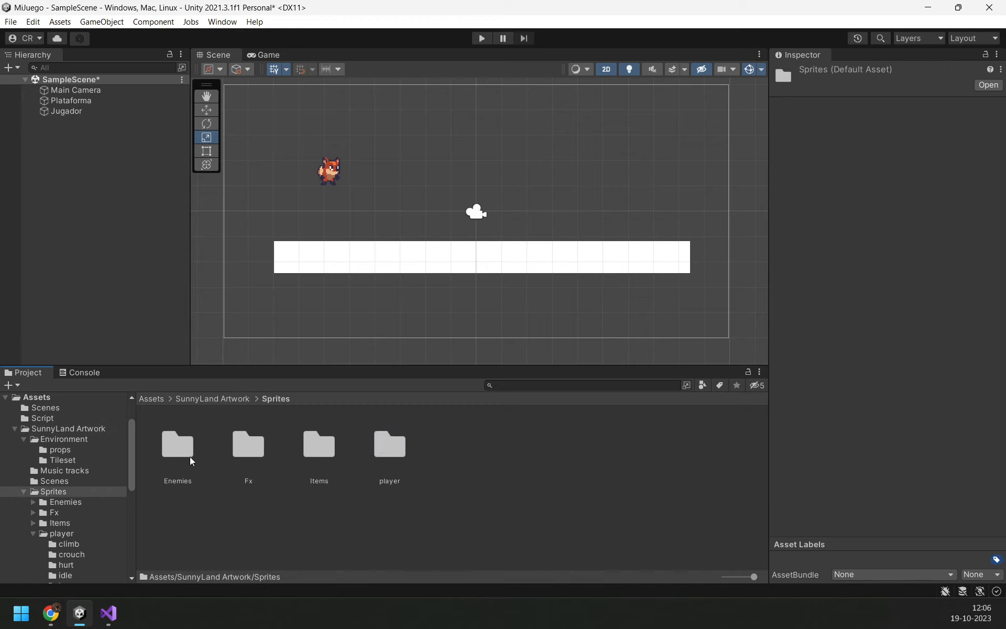
pyautogui.doubleClick(325, 454)
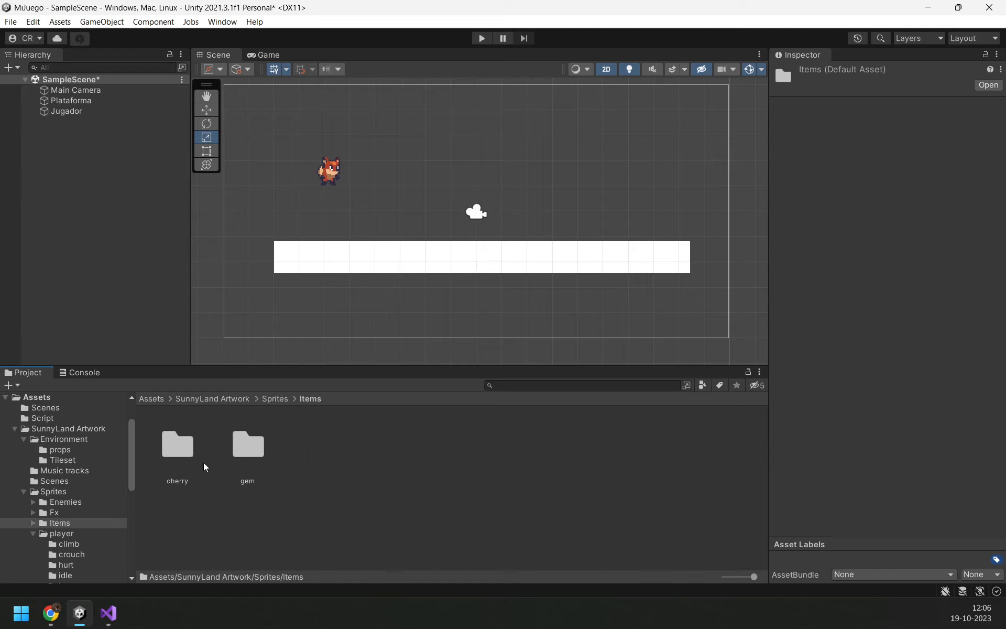
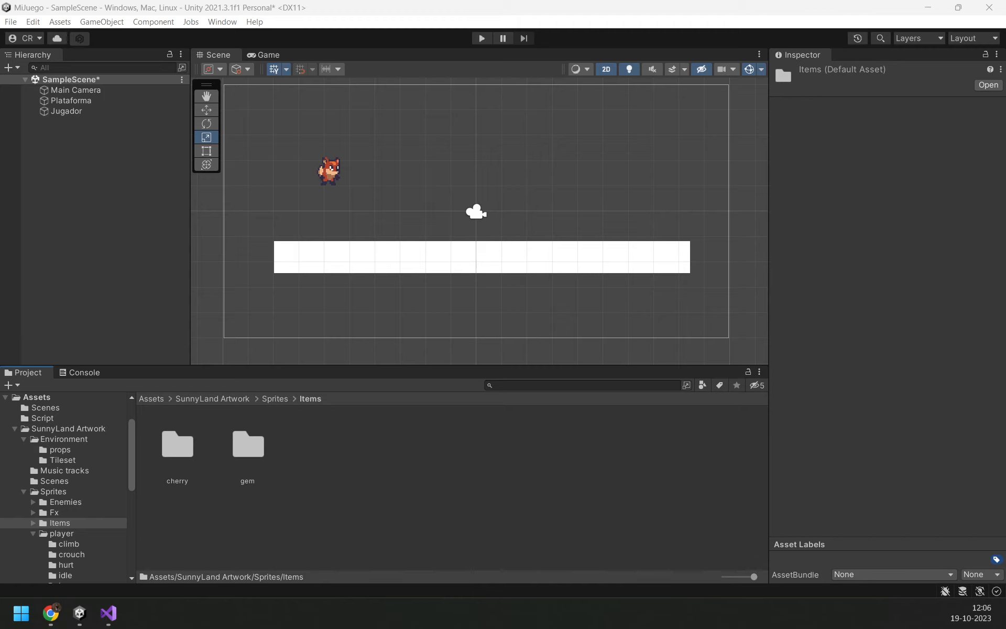
# Step: Place the bear-walk1 sprite from the SunnyLand Artwork Sprites/Enemies/bear folder in the scene, above the right half of the platform
pyautogui.click(150, 399)
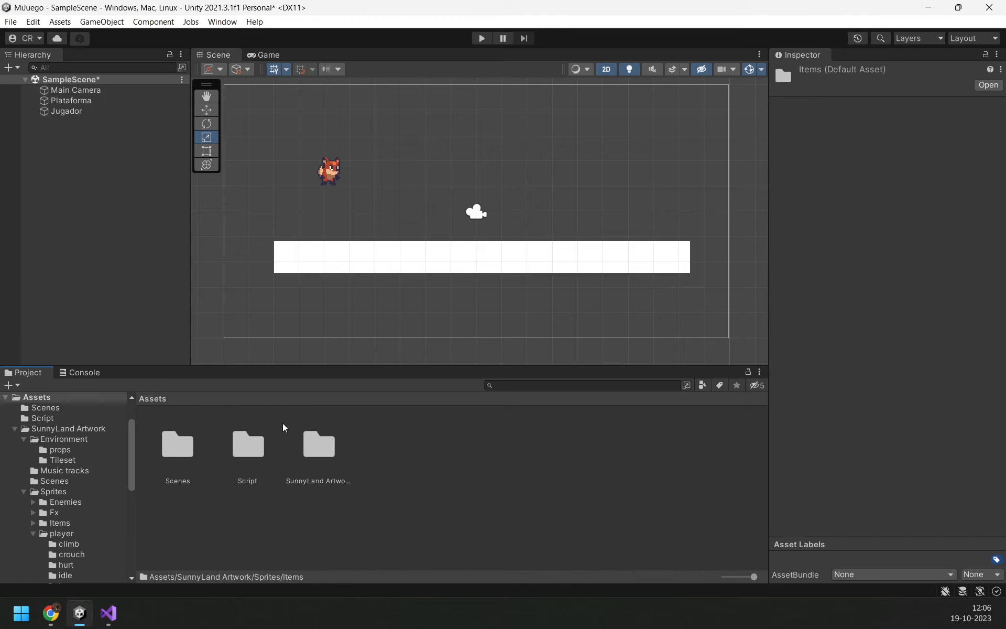
pyautogui.doubleClick(324, 445)
pyautogui.doubleClick(387, 451)
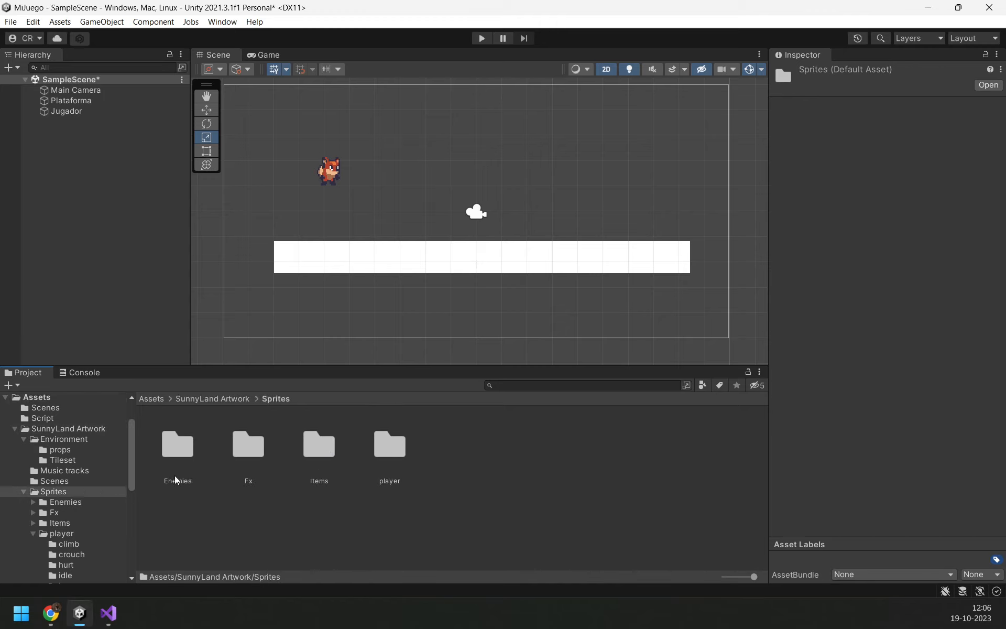
pyautogui.doubleClick(177, 446)
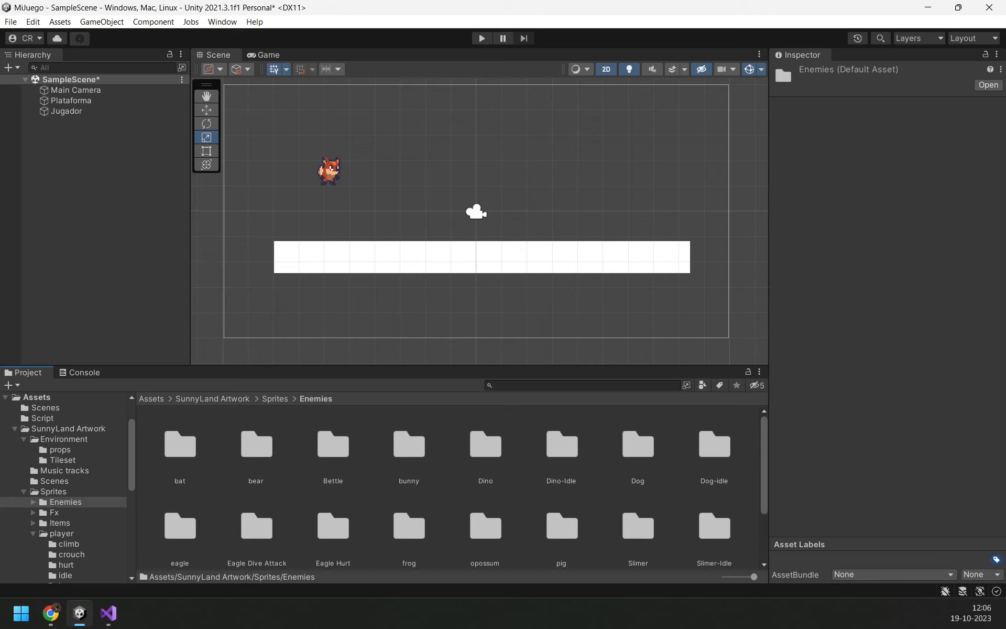
pyautogui.click(79, 613)
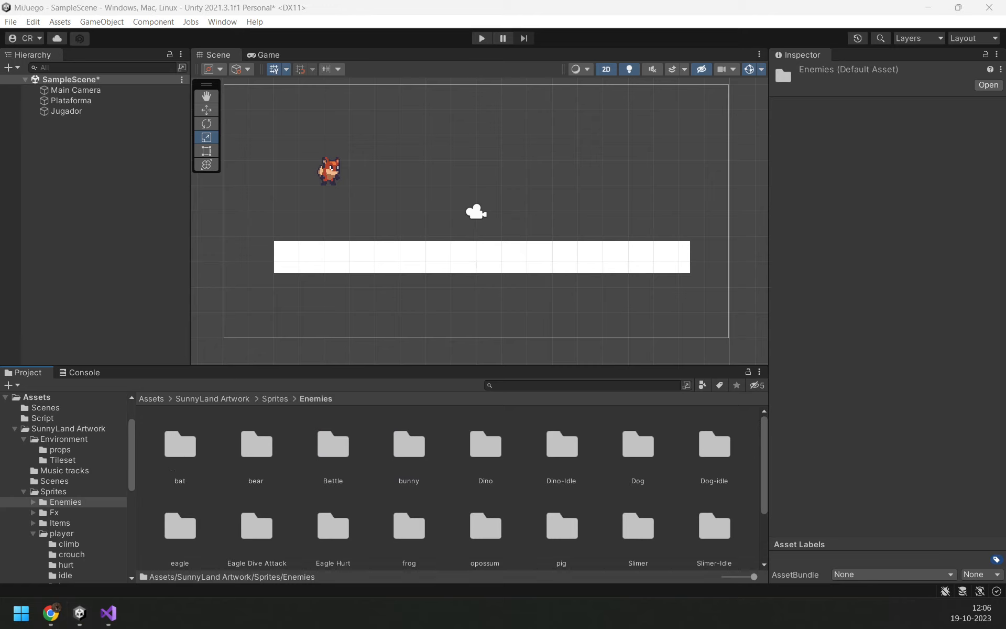
pyautogui.doubleClick(257, 445)
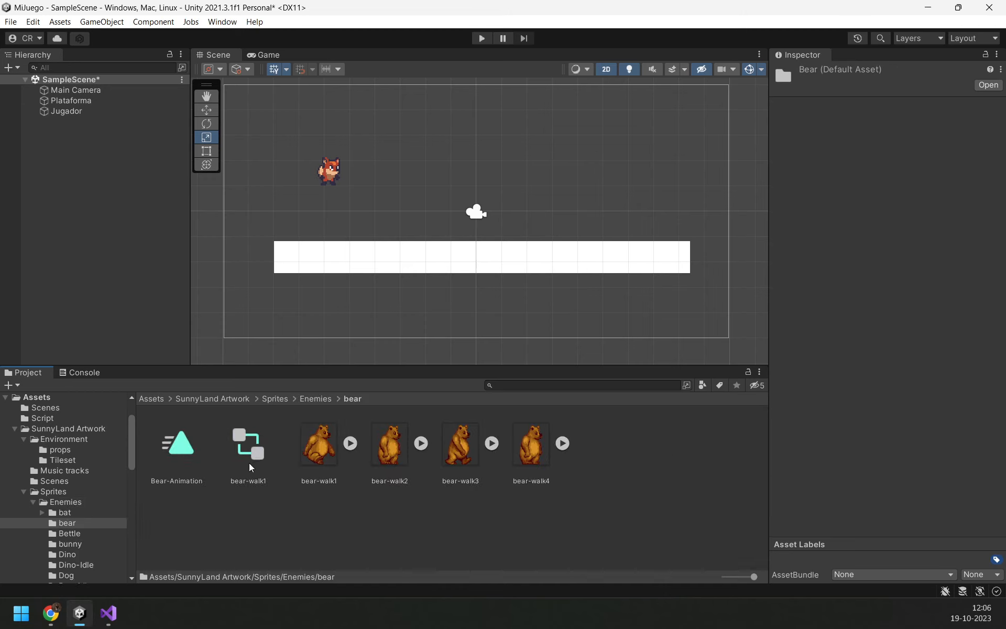
pyautogui.moveTo(319, 459); pyautogui.dragTo(683, 187)
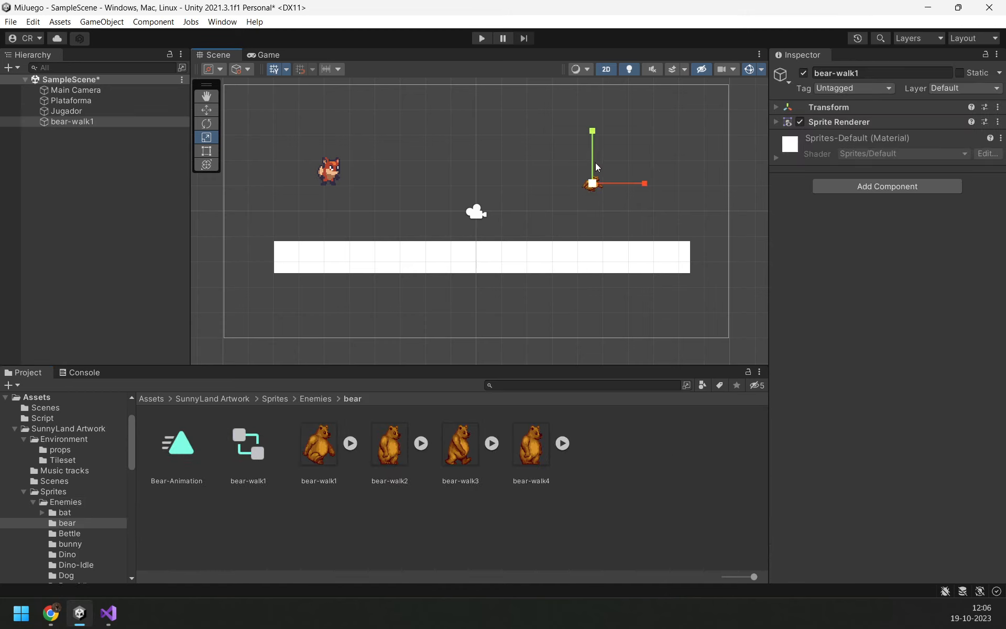
# Step: Enlarge the bear by setting its Transform scale to 5 in X and 5 in Y
pyautogui.moveTo(593, 133); pyautogui.dragTo(594, 113)
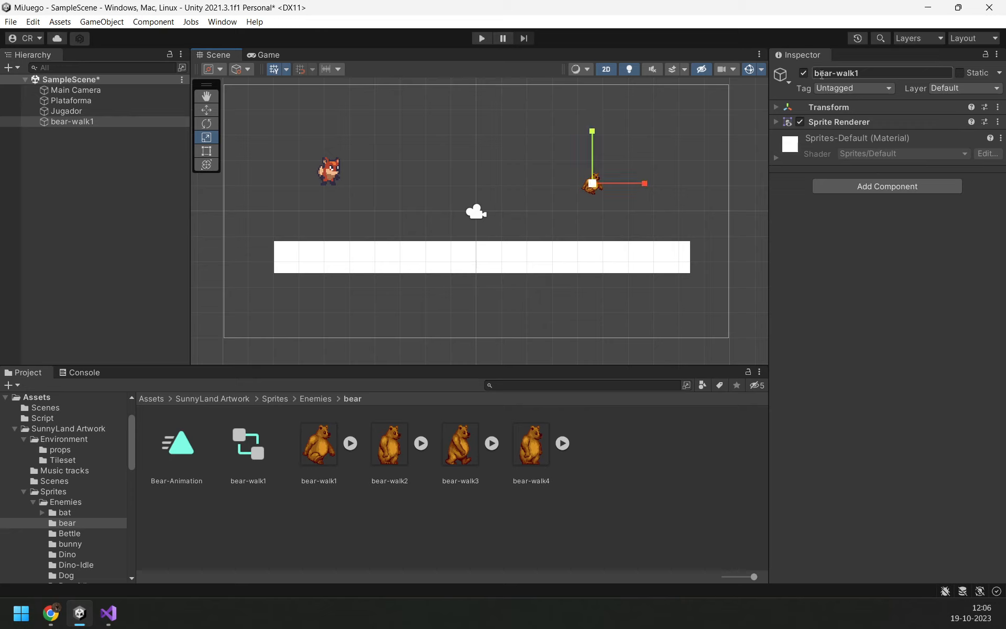
pyautogui.click(774, 110)
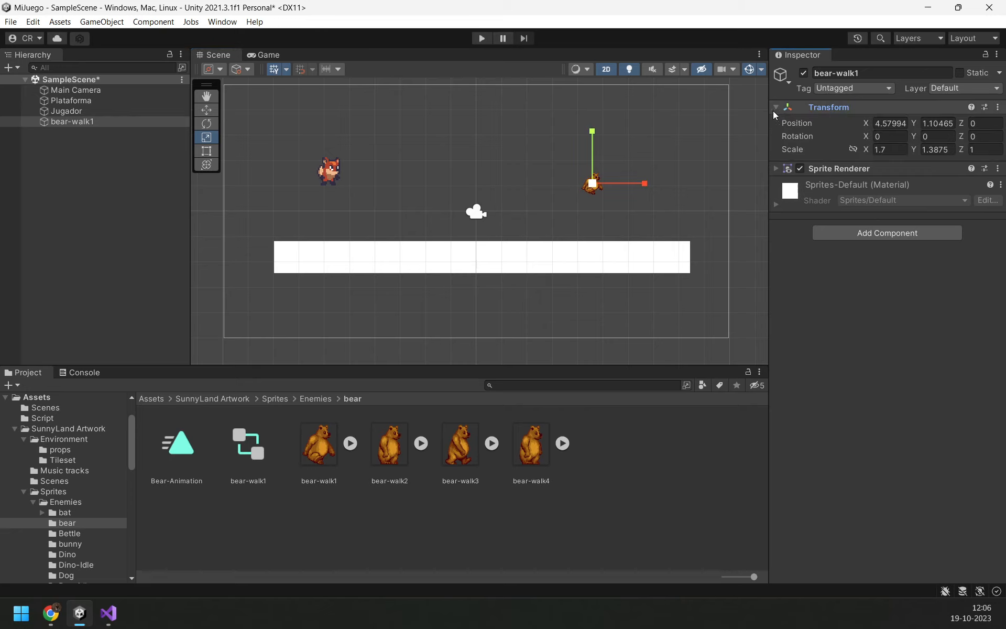
pyautogui.click(889, 149)
pyautogui.write('5')
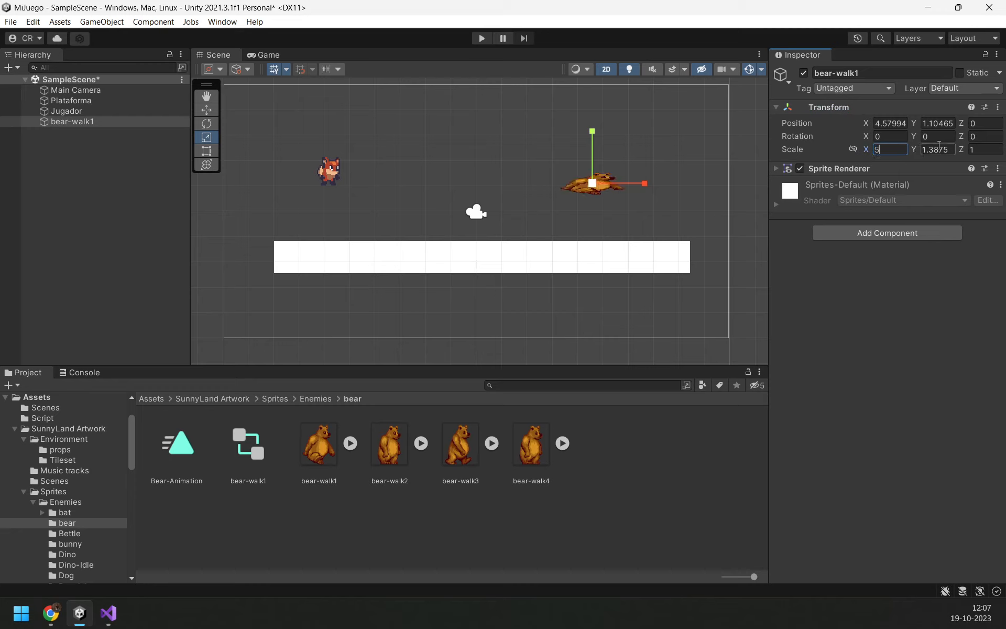
pyautogui.write('5')
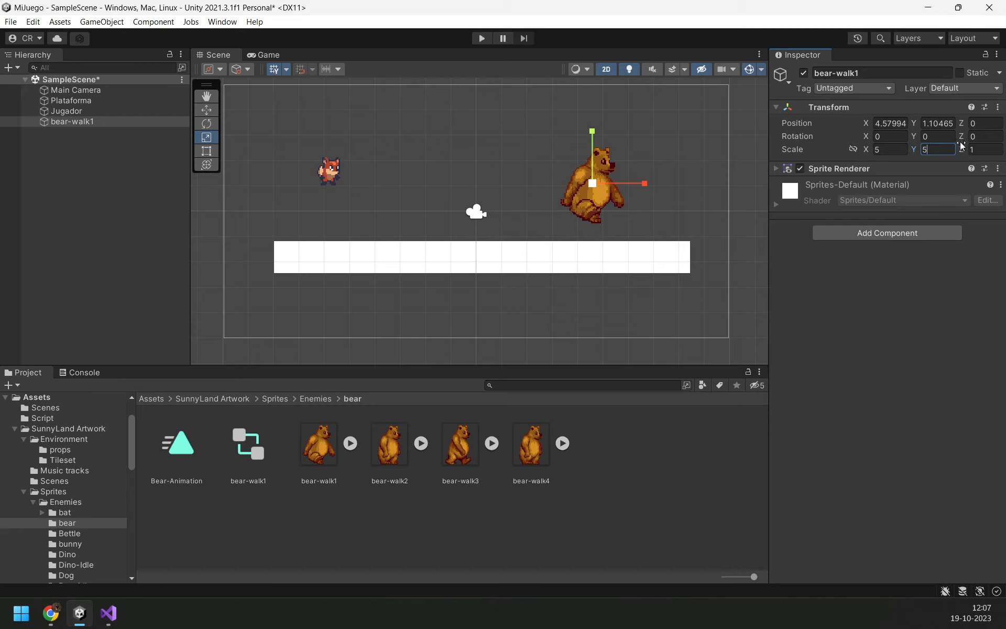
# Step: Turn the bear to face the fox by setting its Y rotation to -180, and deselect it
pyautogui.click(938, 136)
pyautogui.write('180')
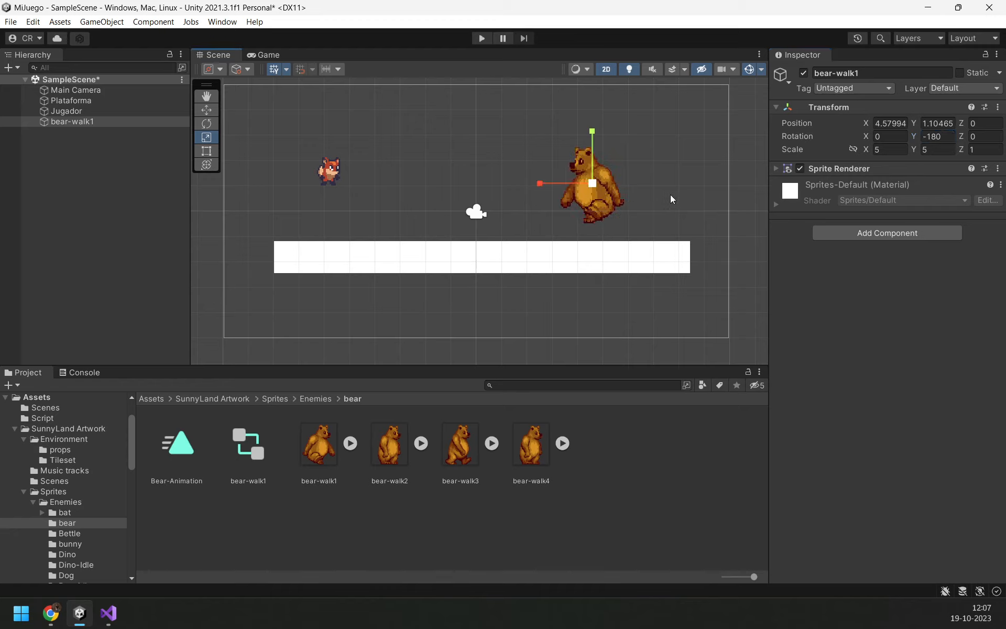
pyautogui.click(506, 222)
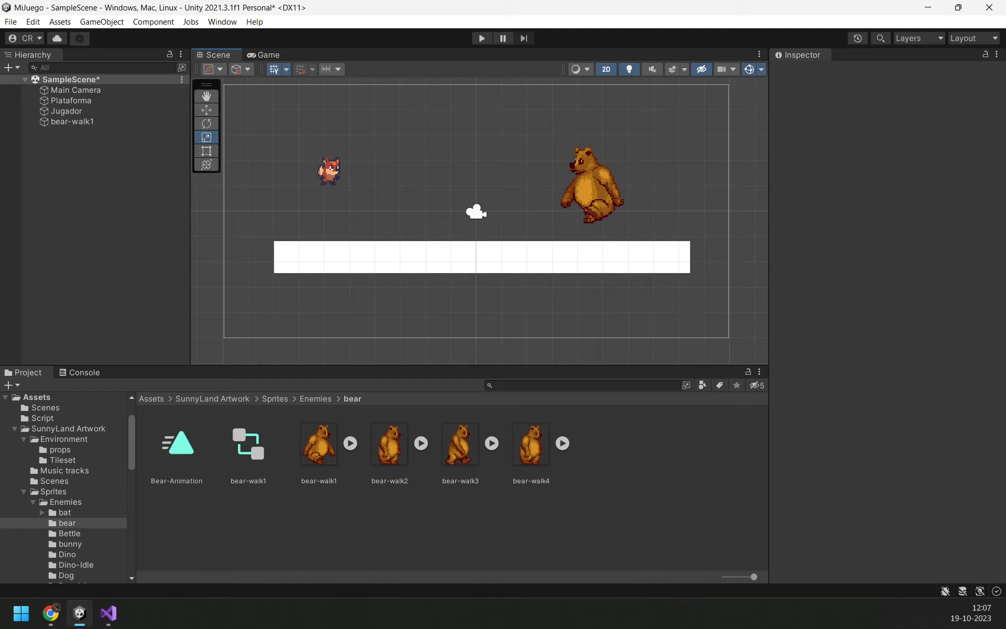
# Step: Add a Rigidbody 2D component to the bear
pyautogui.click(576, 196)
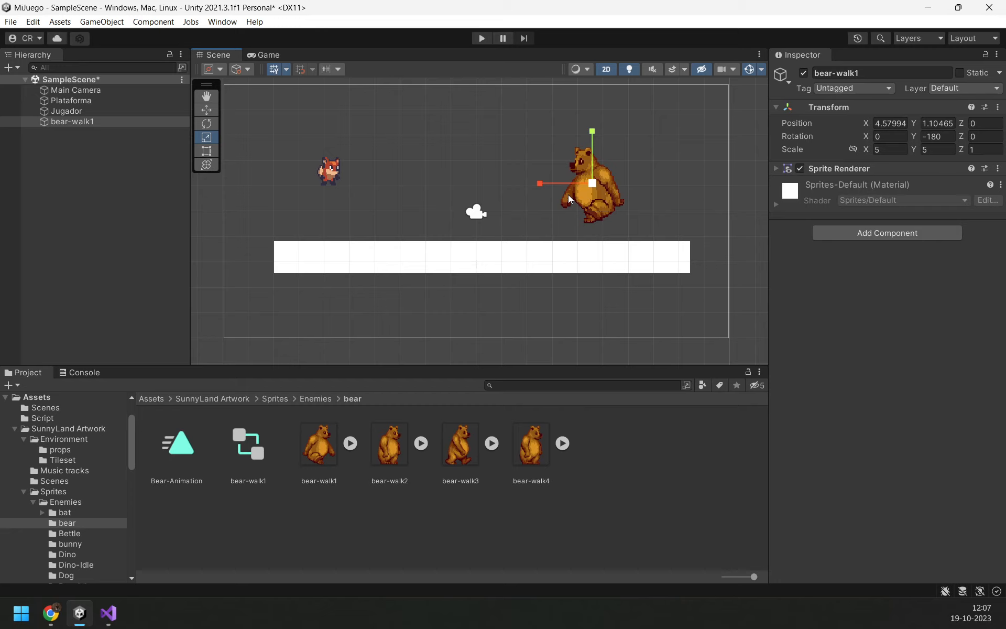
pyautogui.click(838, 235)
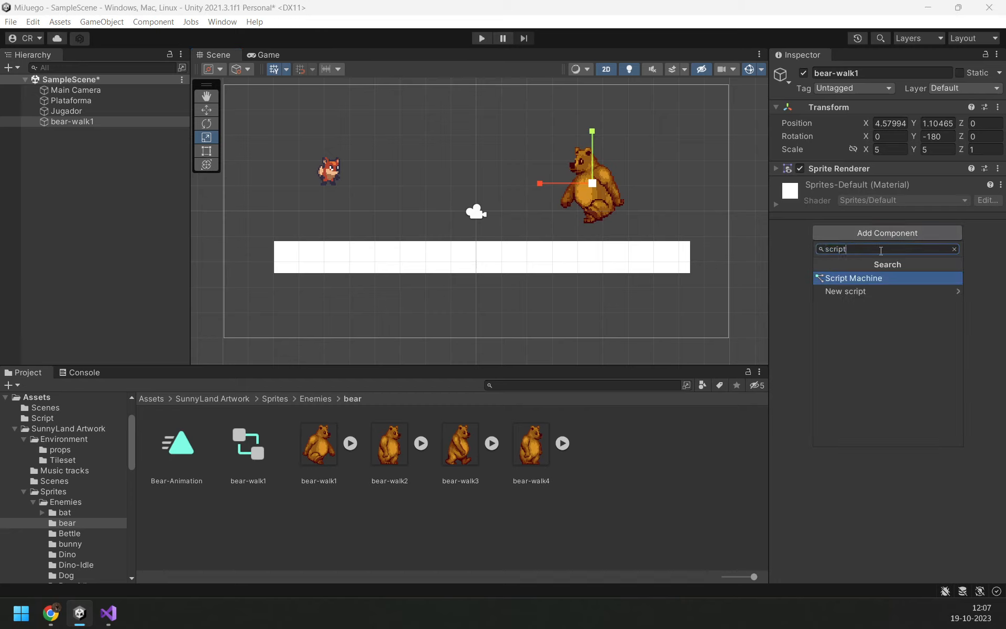
pyautogui.doubleClick(861, 249)
pyautogui.write('rigid')
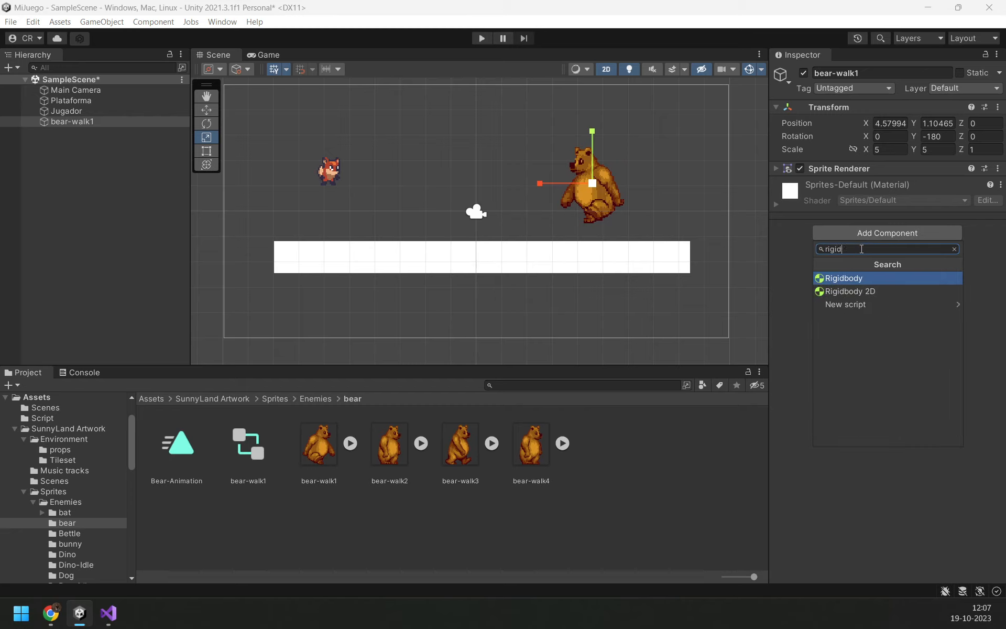
pyautogui.click(921, 295)
# Step: Add a Capsule Collider 2D component to the bear
pyautogui.click(889, 253)
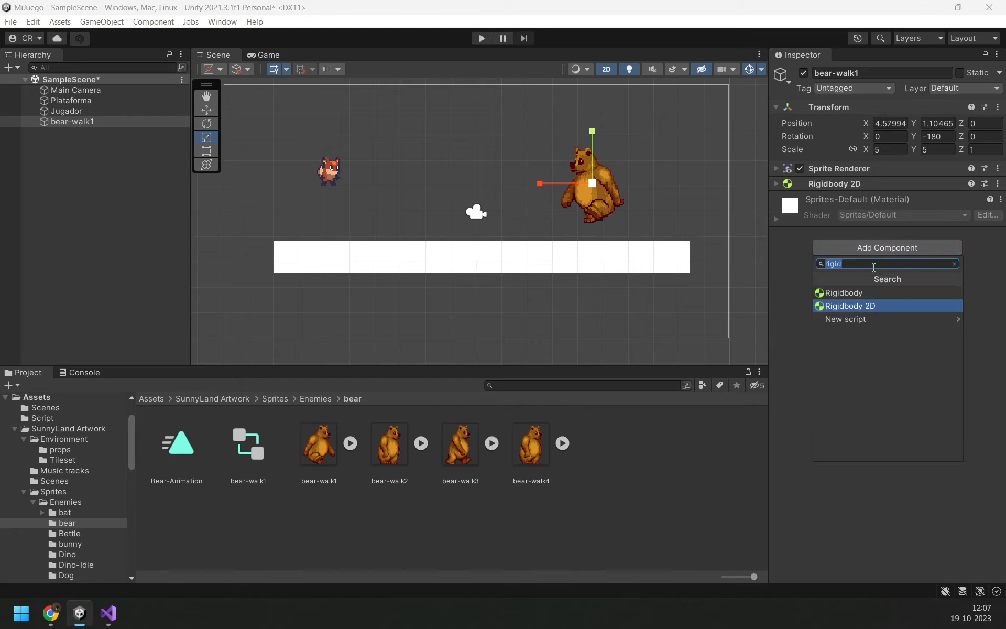
pyautogui.write('coli')
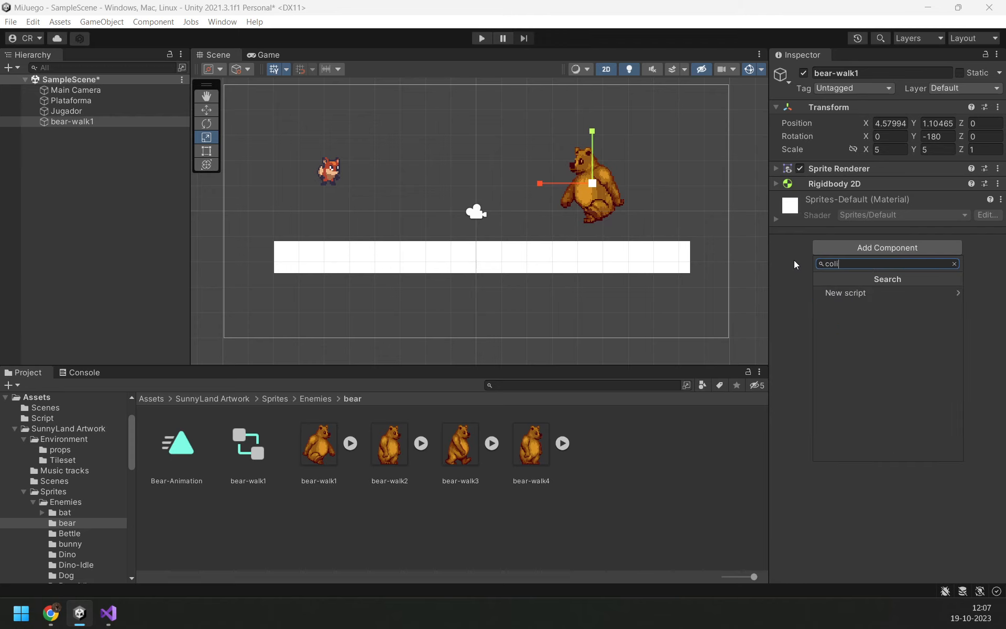
pyautogui.press('BackSpace')
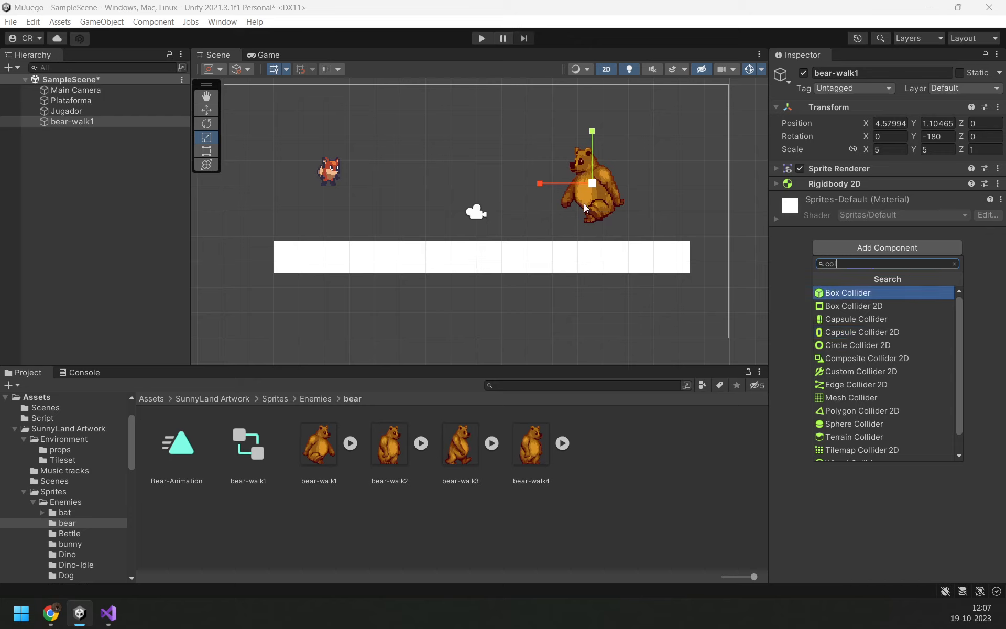
pyautogui.click(945, 136)
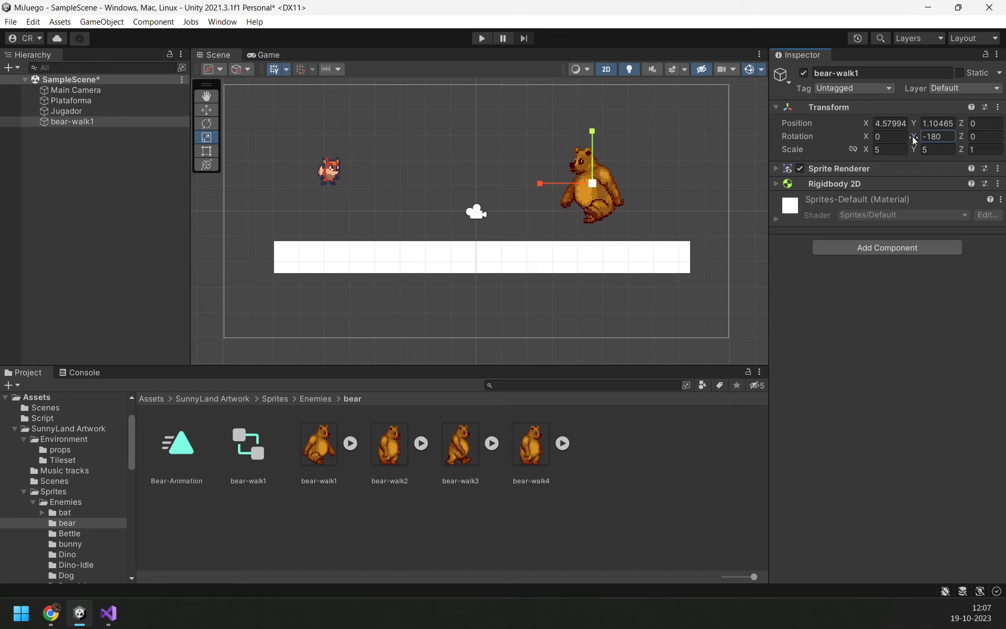
pyautogui.click(863, 243)
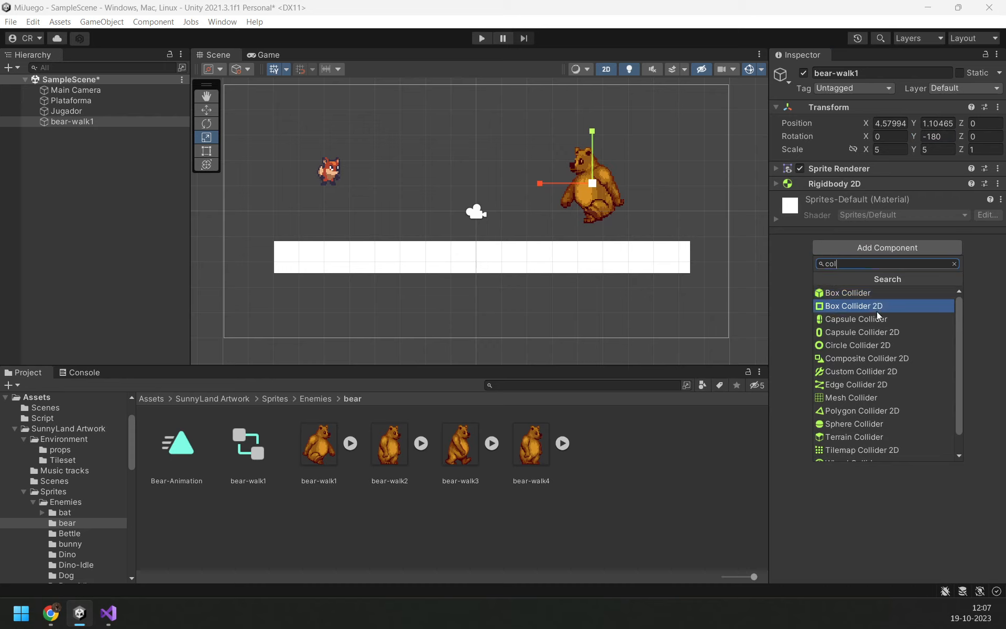
pyautogui.click(885, 332)
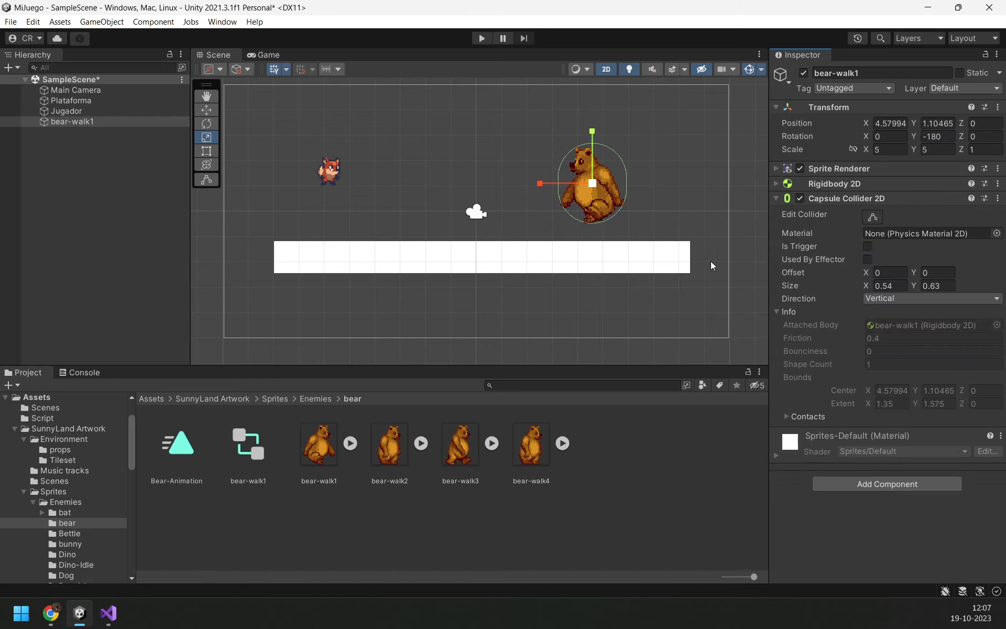
# Step: Shrink the bear's capsule collider to about 0.29 by 0.54 around its body, and test-run the game
pyautogui.scroll(6, 573, 217)
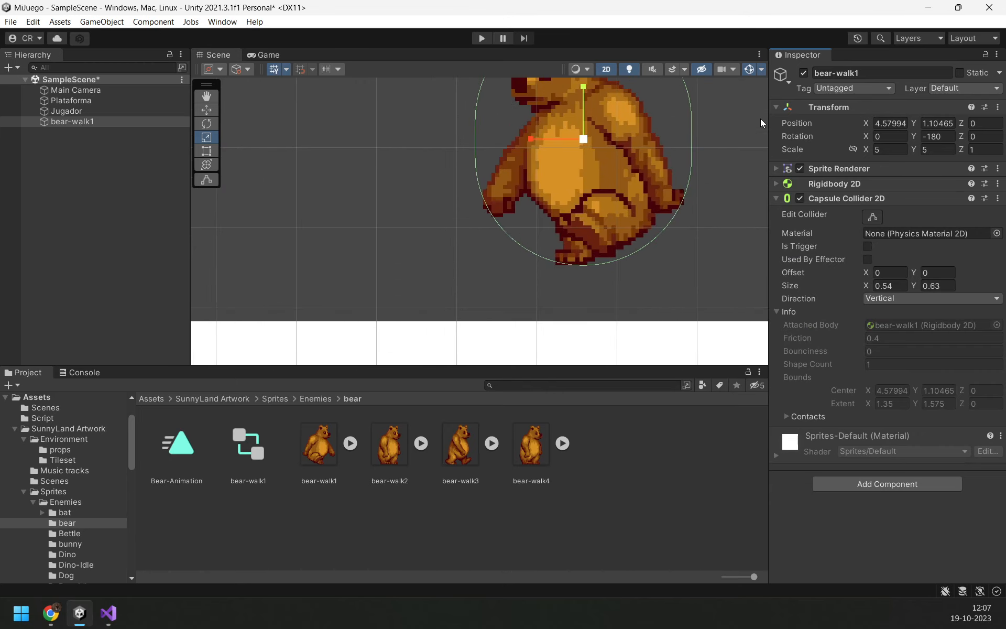
pyautogui.moveTo(760, 219); pyautogui.dragTo(656, 203, button='middle')
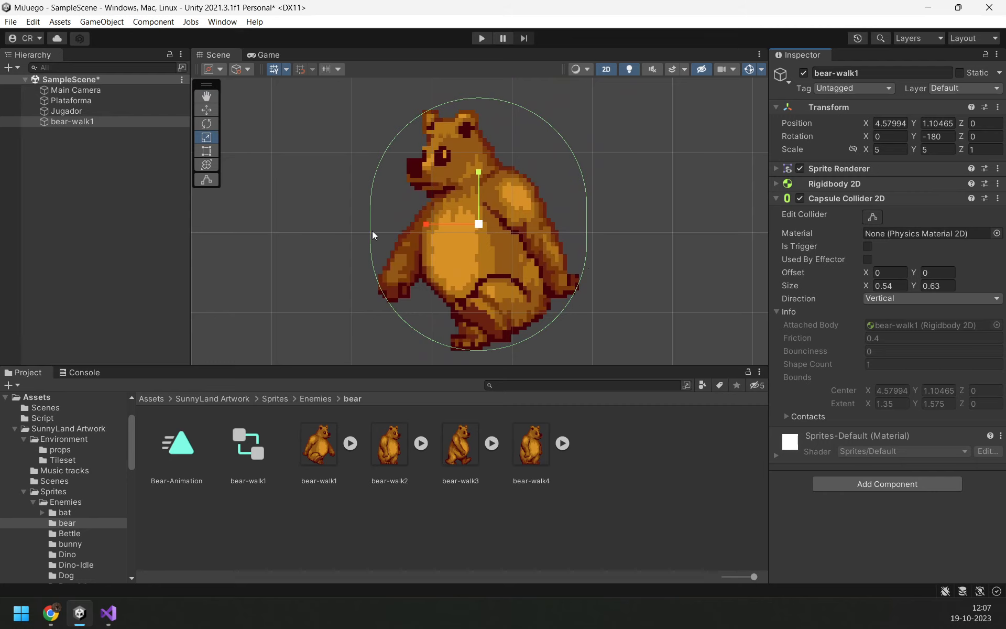
pyautogui.moveTo(425, 228); pyautogui.dragTo(430, 226)
pyautogui.hotkey('ctrl', 'z')
pyautogui.click(874, 215)
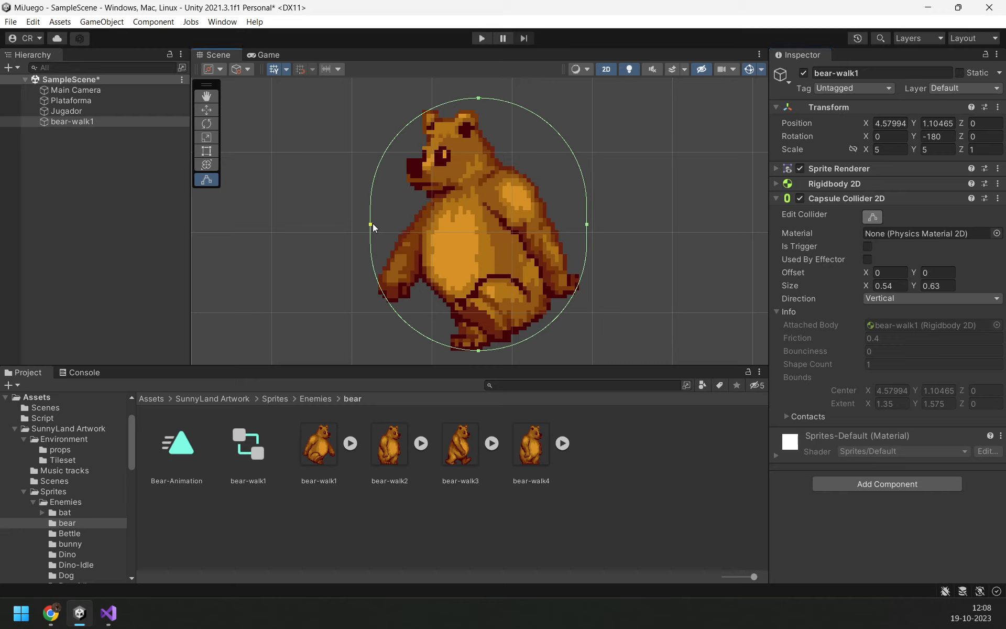
pyautogui.moveTo(373, 223); pyautogui.dragTo(418, 222)
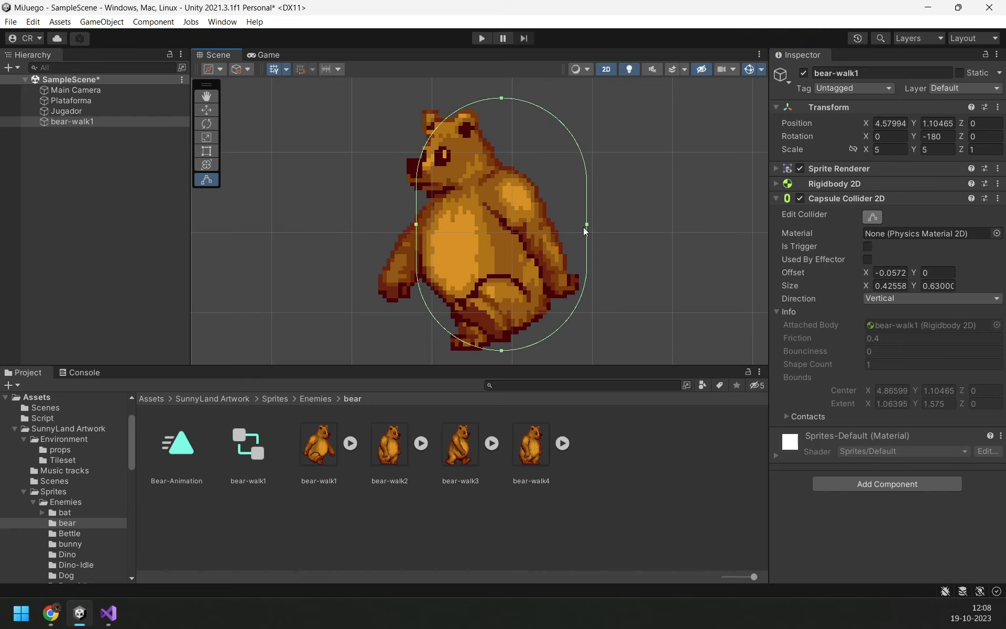
pyautogui.moveTo(585, 225); pyautogui.dragTo(532, 224)
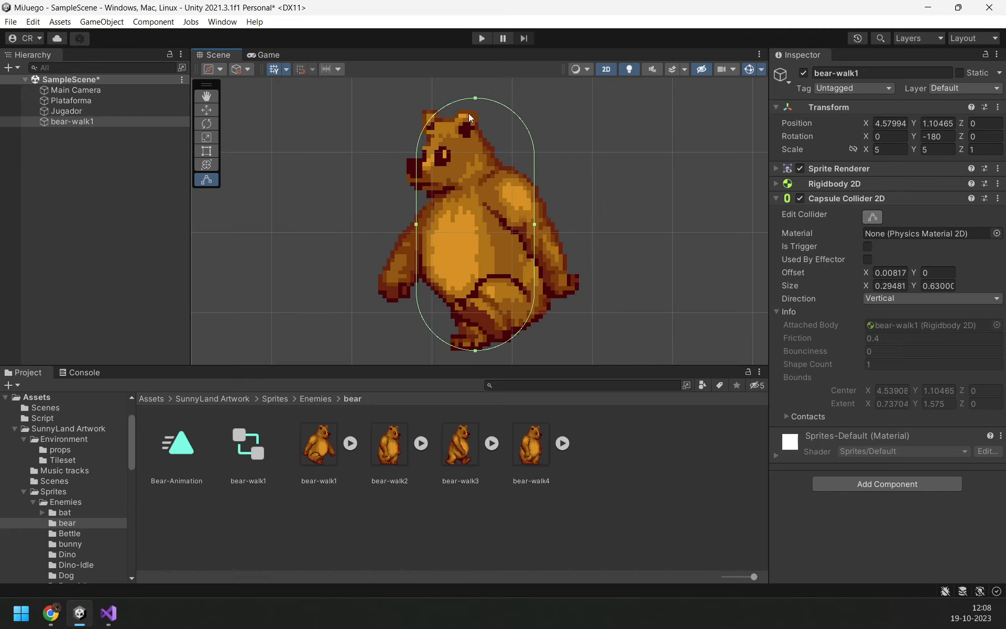
pyautogui.moveTo(474, 106); pyautogui.dragTo(453, 137)
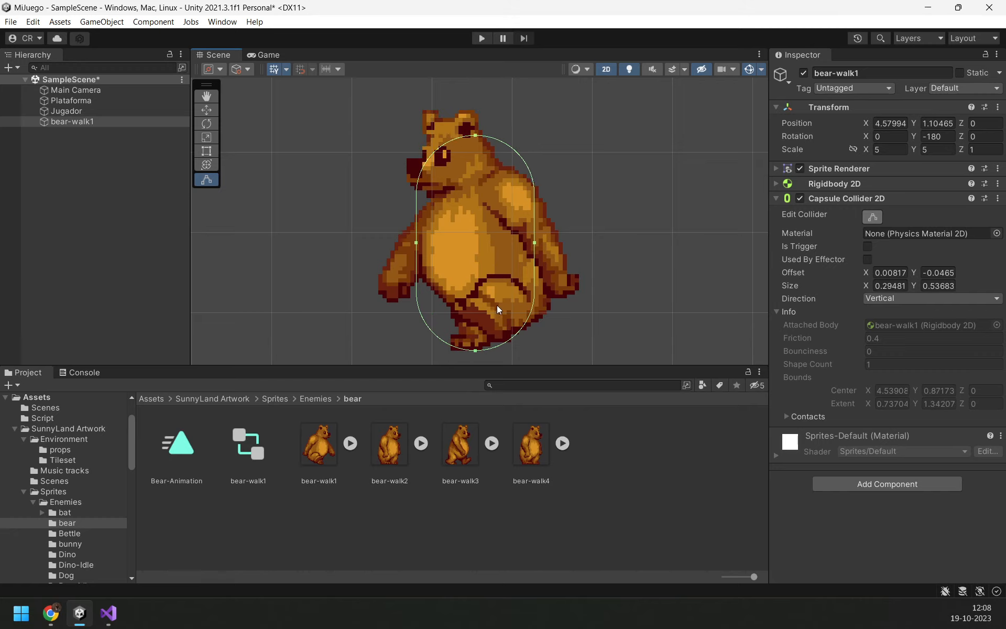
pyautogui.click(480, 41)
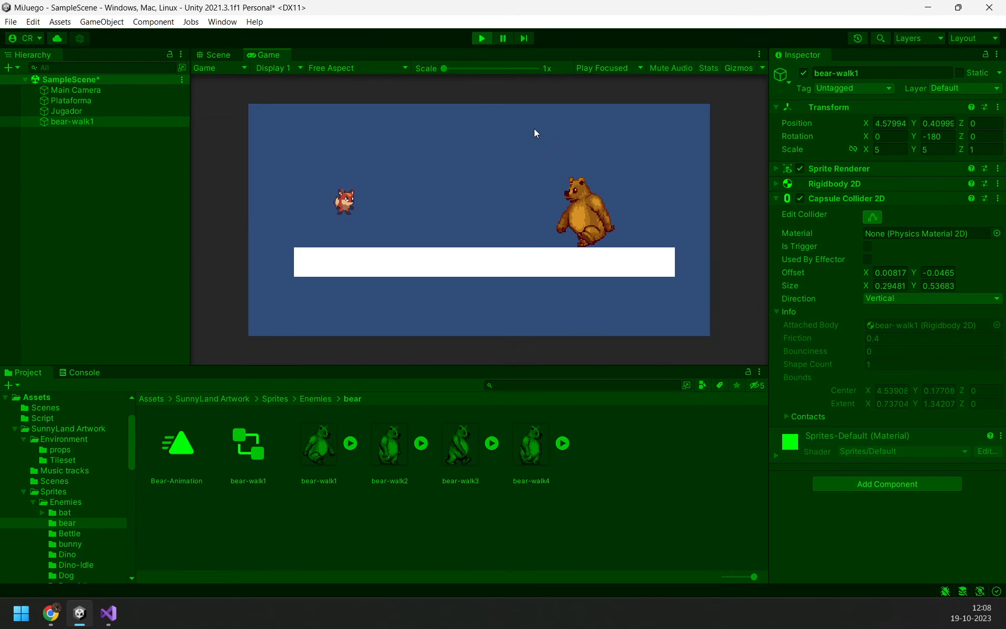
pyautogui.click(481, 39)
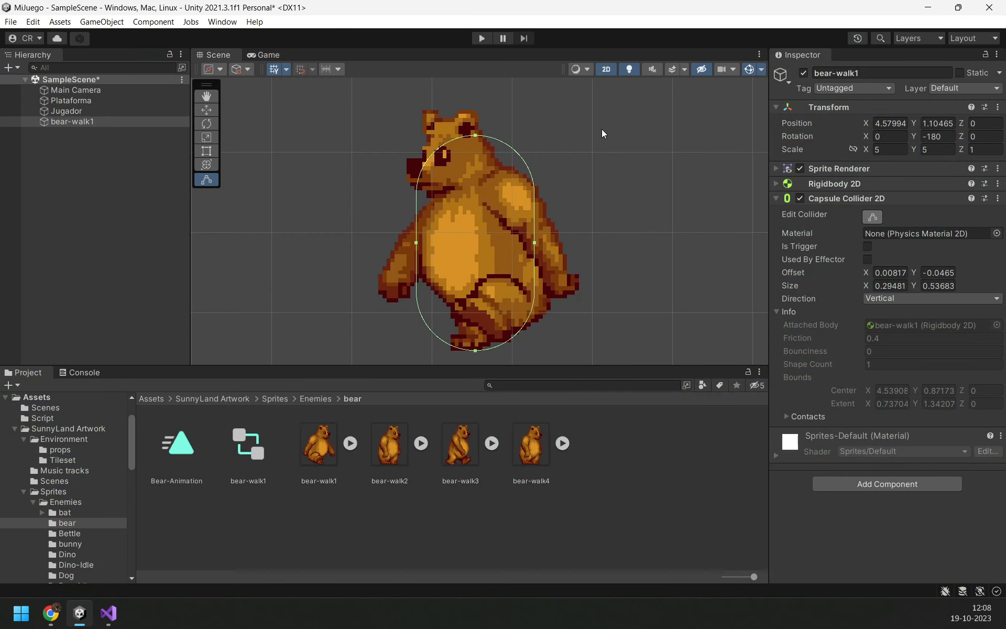
# Step: Move the bear high above the platform, just over the camera frame, to about X 4.42, Y 6.31
pyautogui.scroll(-5, 397, 145)
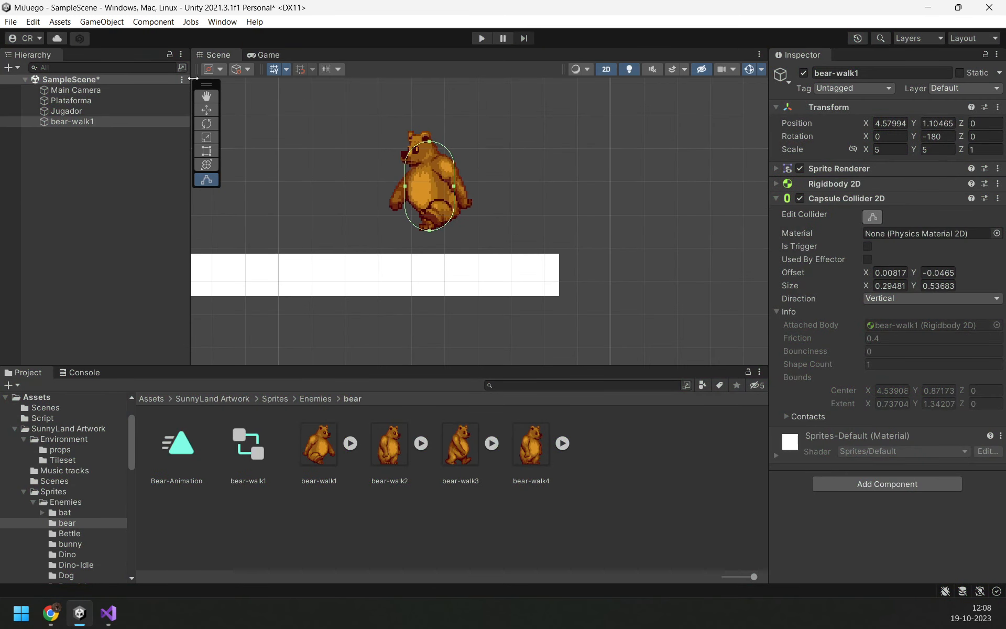
pyautogui.press('q')
pyautogui.moveTo(431, 173); pyautogui.dragTo(448, 69)
pyautogui.click(206, 110)
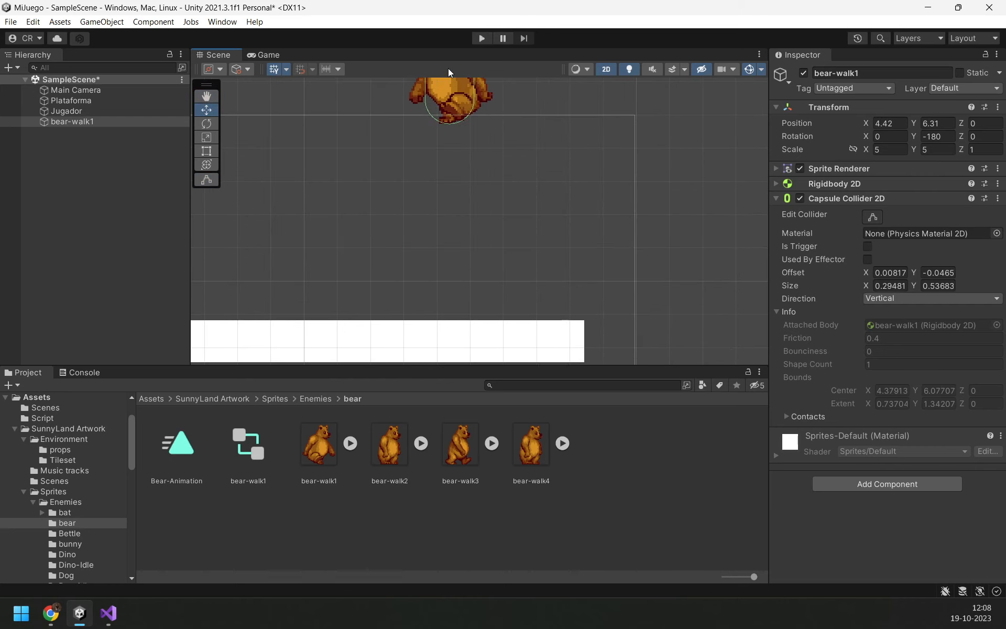
# Step: Run the game and steer the fox right into the bear to test their collision
pyautogui.click(491, 39)
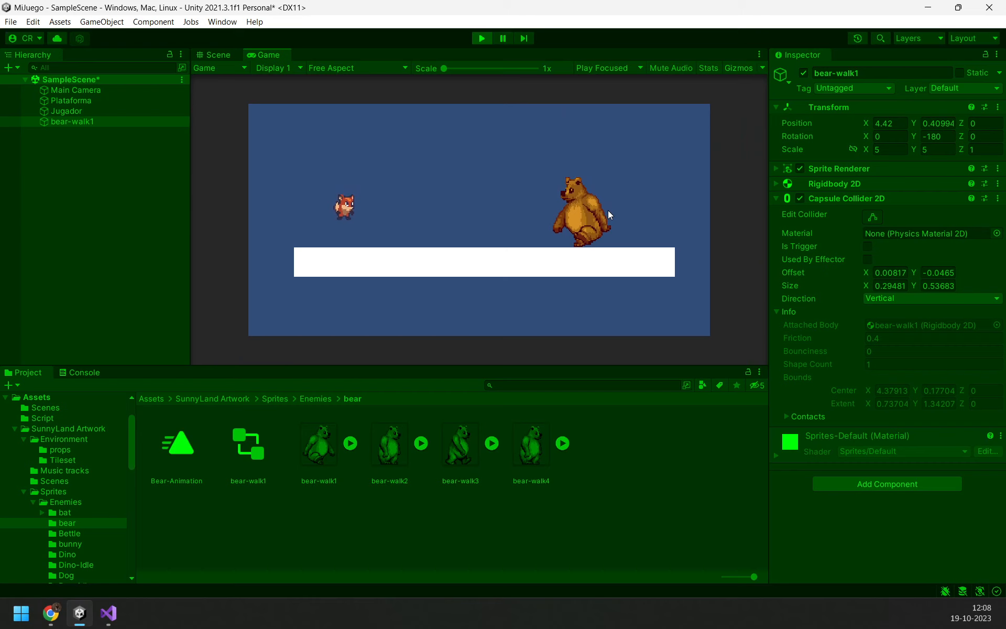
pyautogui.press('Right')
pyautogui.press('Left')
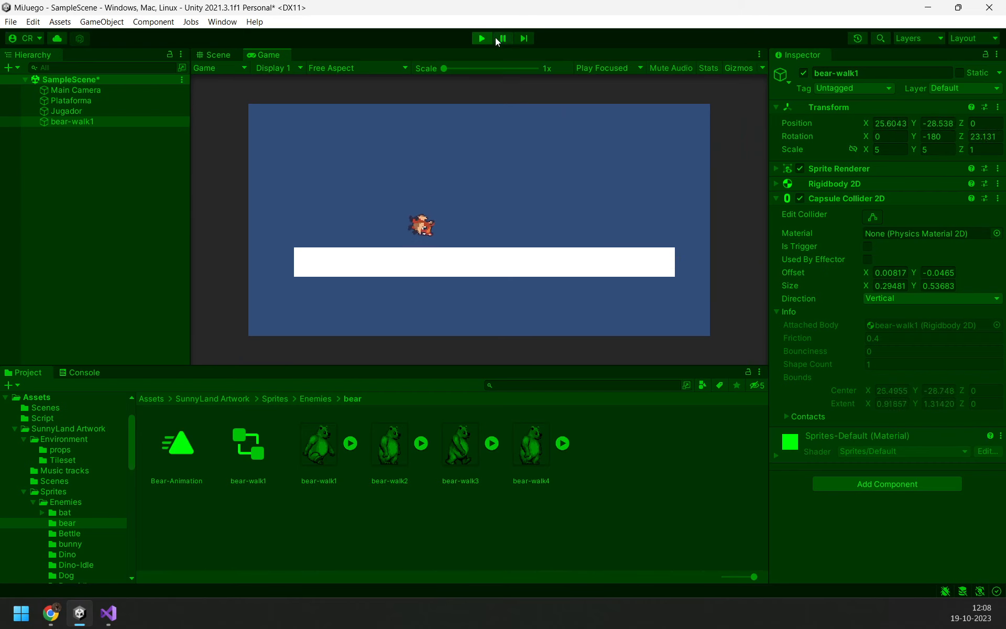
# Step: Restart the game, push the bear back and forth along the platform with the fox, jump around it, and stop the game
pyautogui.click(474, 35)
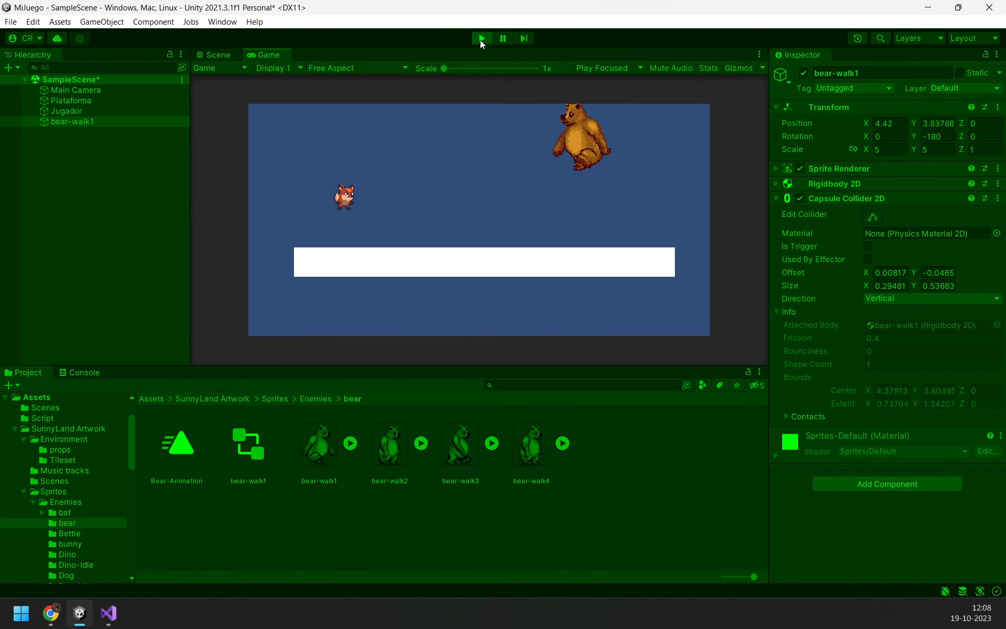
pyautogui.press('Right')
pyautogui.press('Up')
pyautogui.press('Down')
pyautogui.press('Left')
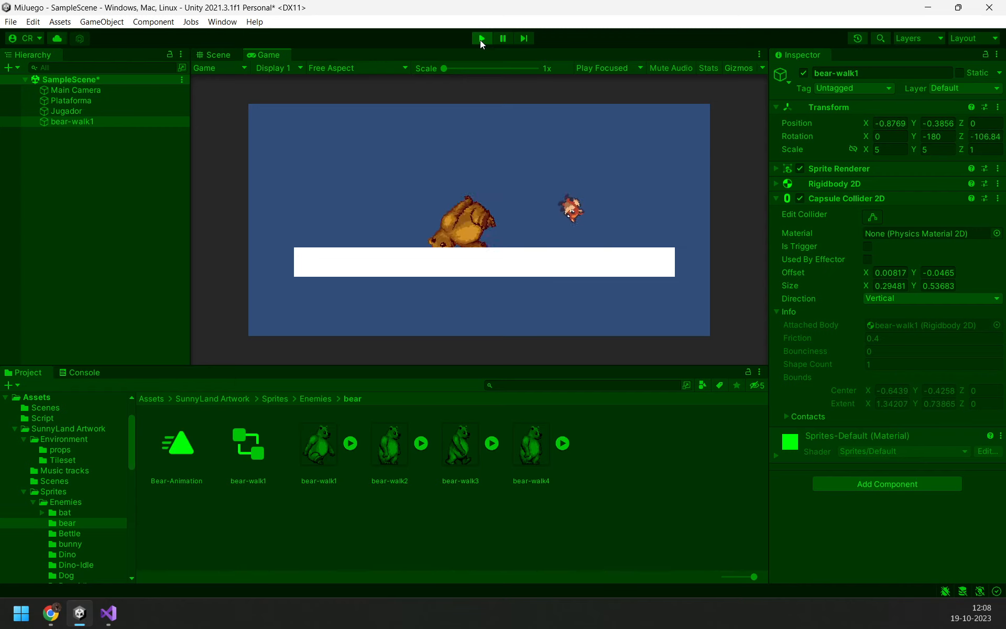
pyautogui.press('Left')
pyautogui.press('Up')
pyautogui.press('Left')
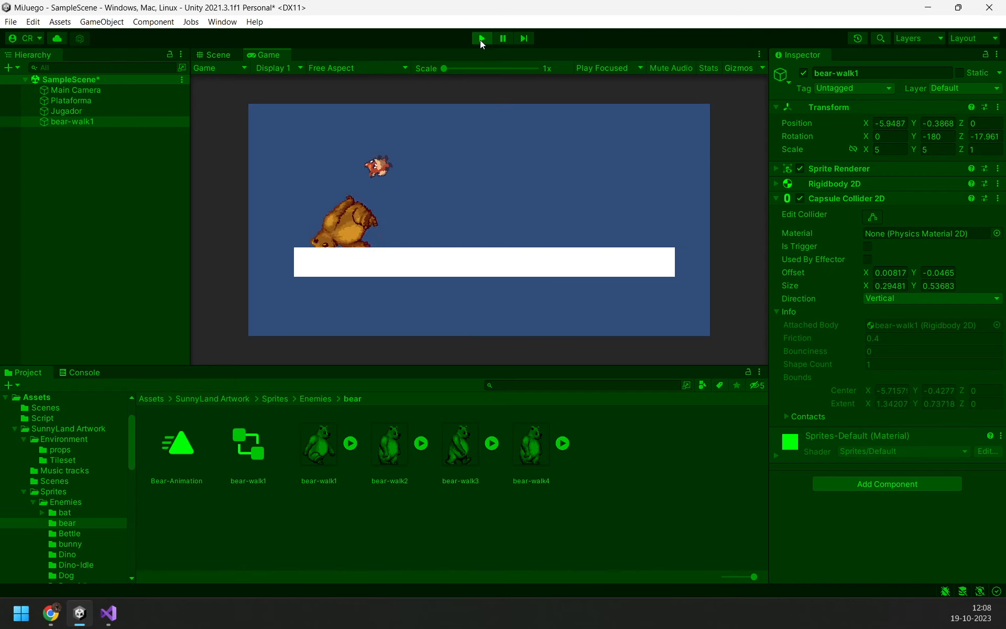
pyautogui.press('Right')
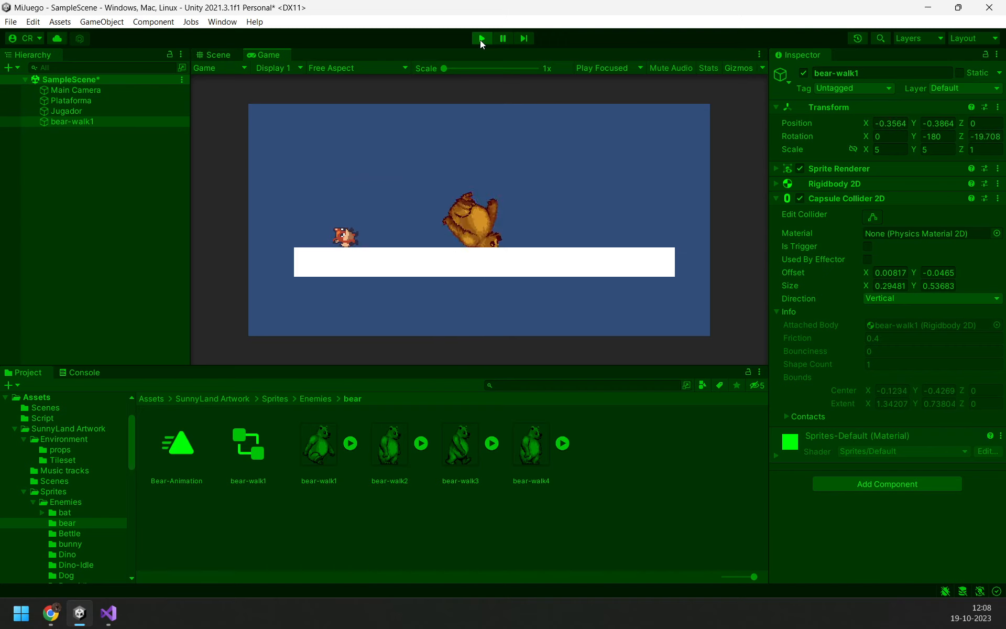
pyautogui.press('Right')
pyautogui.press('Right')
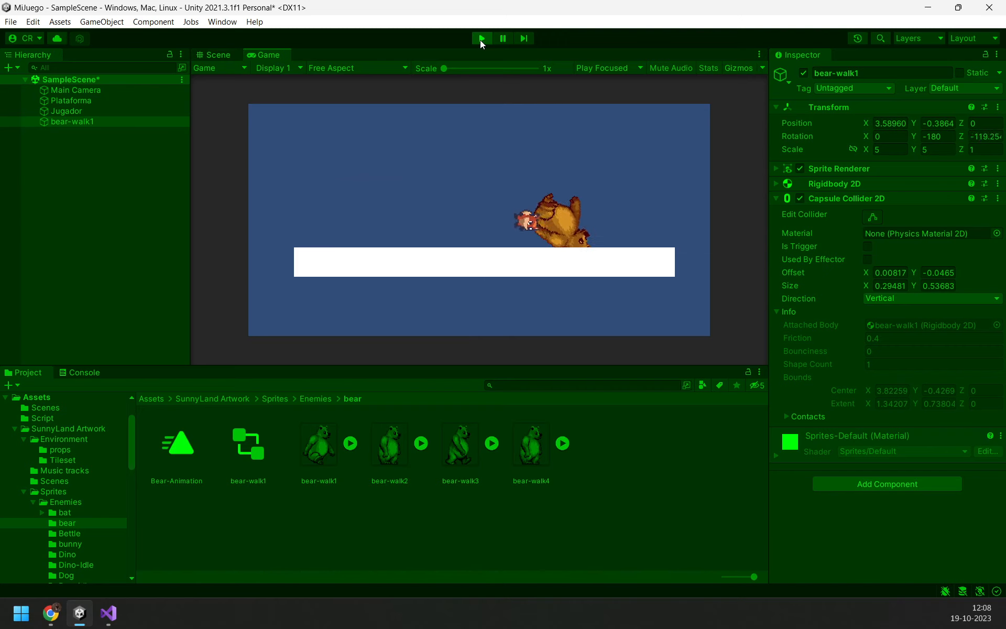
pyautogui.press('Up')
pyautogui.press('Right')
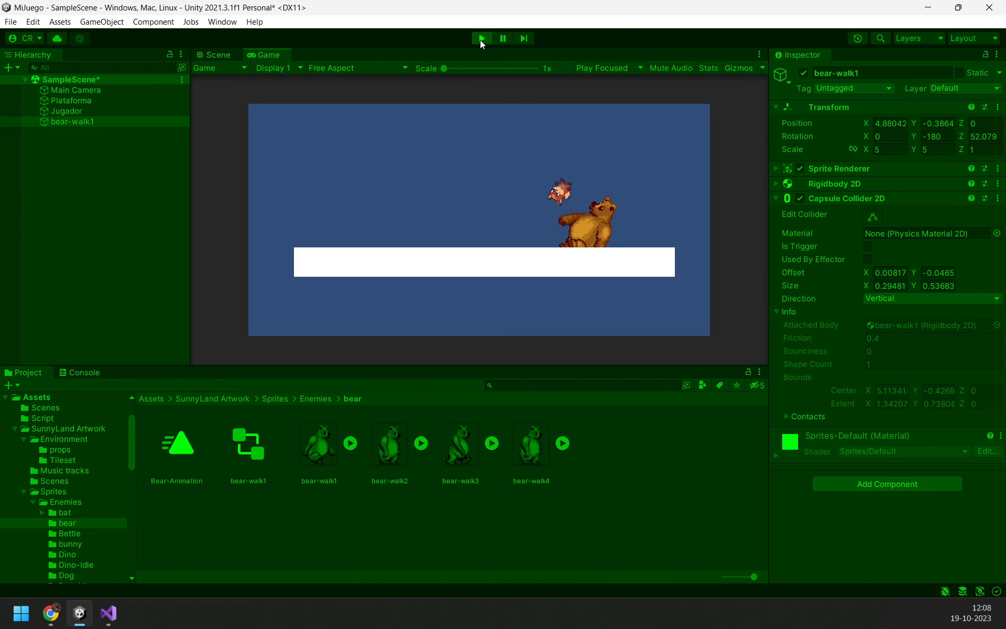
pyautogui.press('Left')
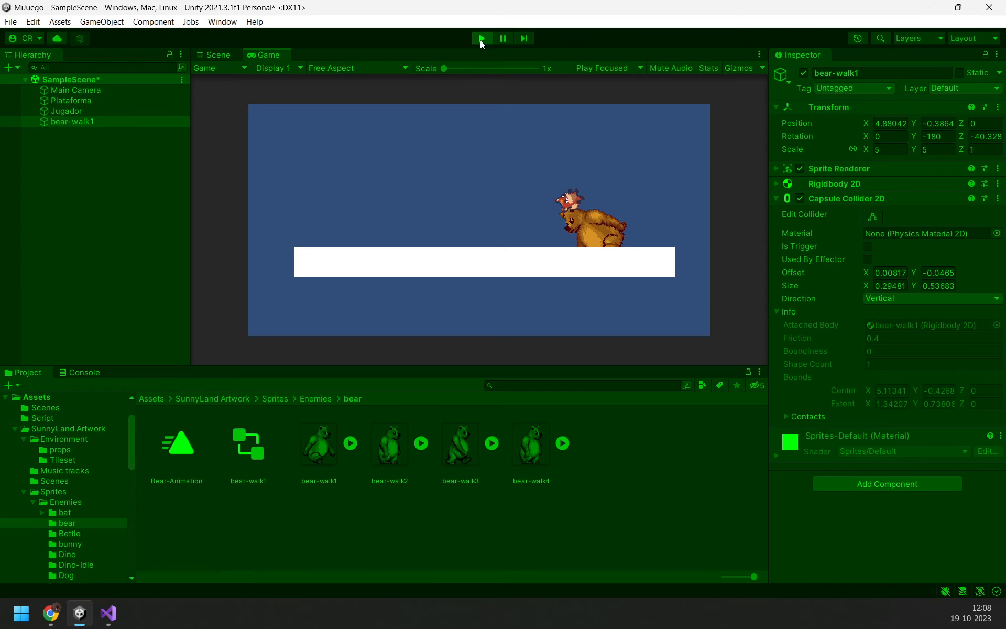
pyautogui.press('Up')
pyautogui.press('Right')
pyautogui.press('Left')
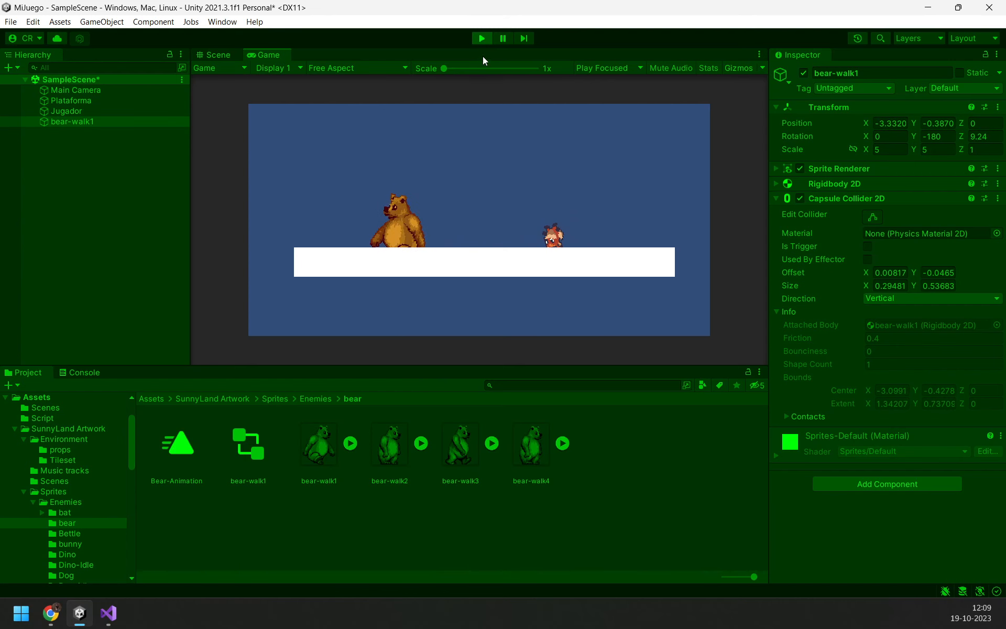
pyautogui.click(482, 38)
# Step: Replace the bear's Capsule Collider 2D with a Box Collider 2D
pyautogui.scroll(-3, 405, 222)
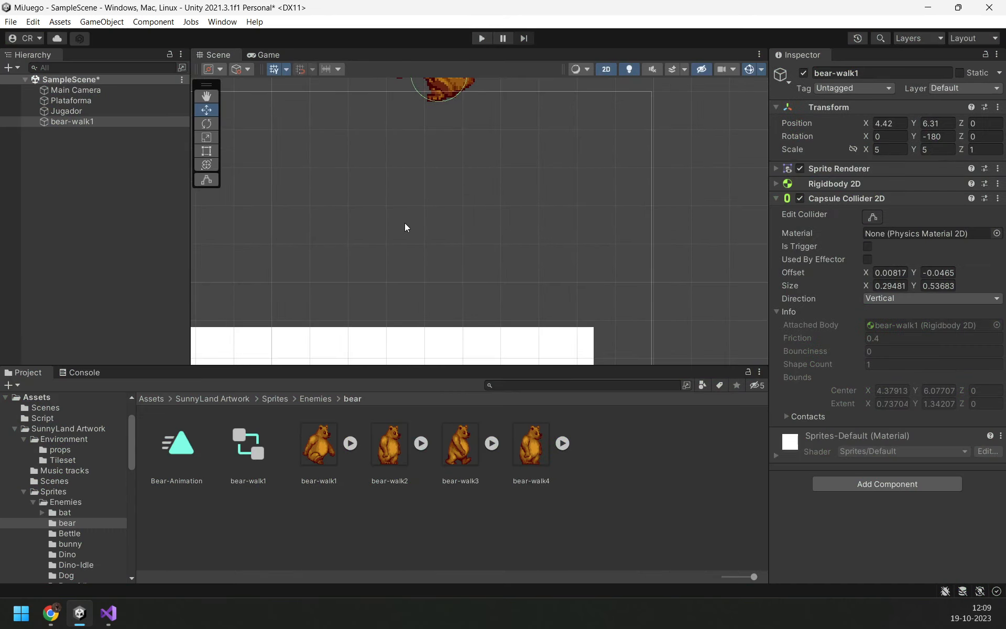
pyautogui.moveTo(485, 177); pyautogui.dragTo(471, 253, button='middle')
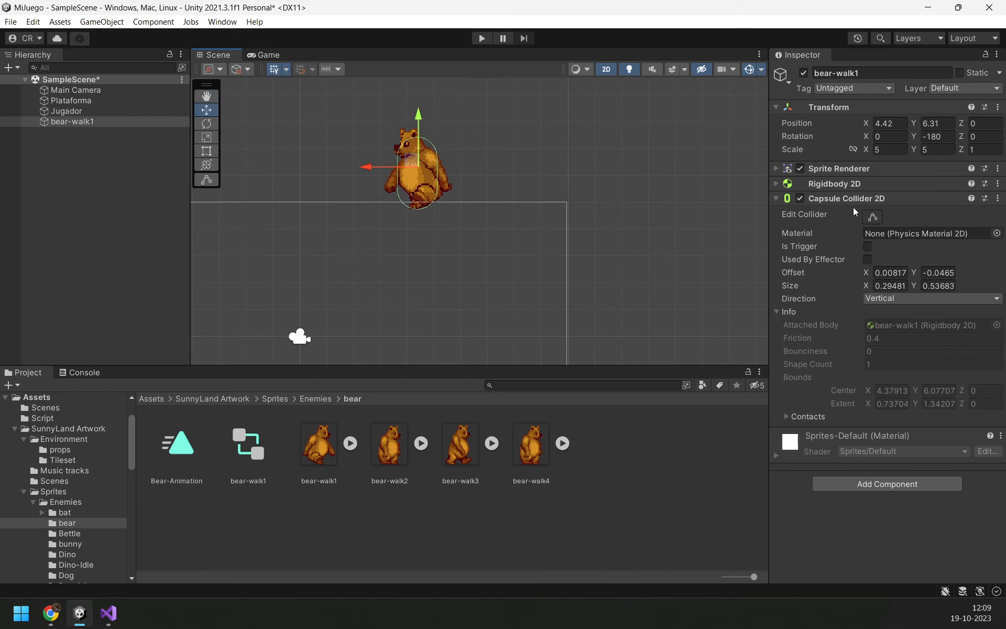
pyautogui.click(997, 198)
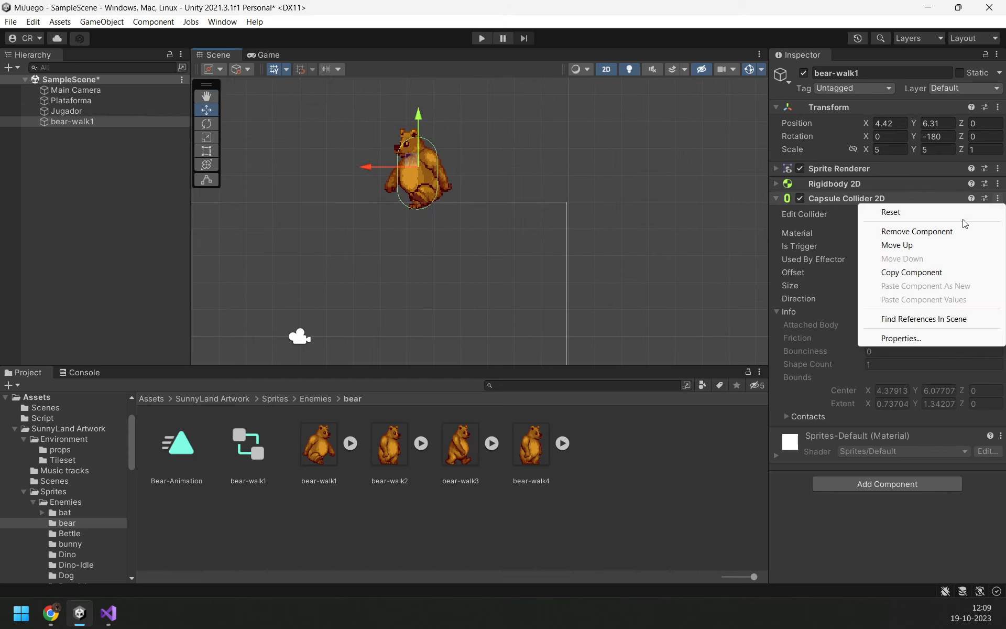
pyautogui.click(916, 231)
pyautogui.click(912, 248)
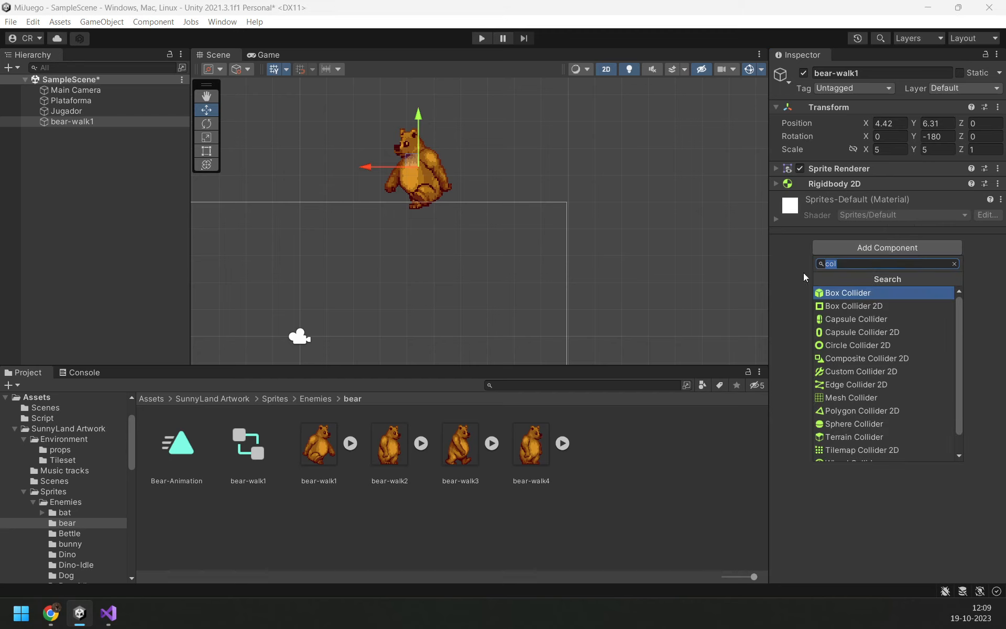
pyautogui.press('BackSpace')
pyautogui.write('bo')
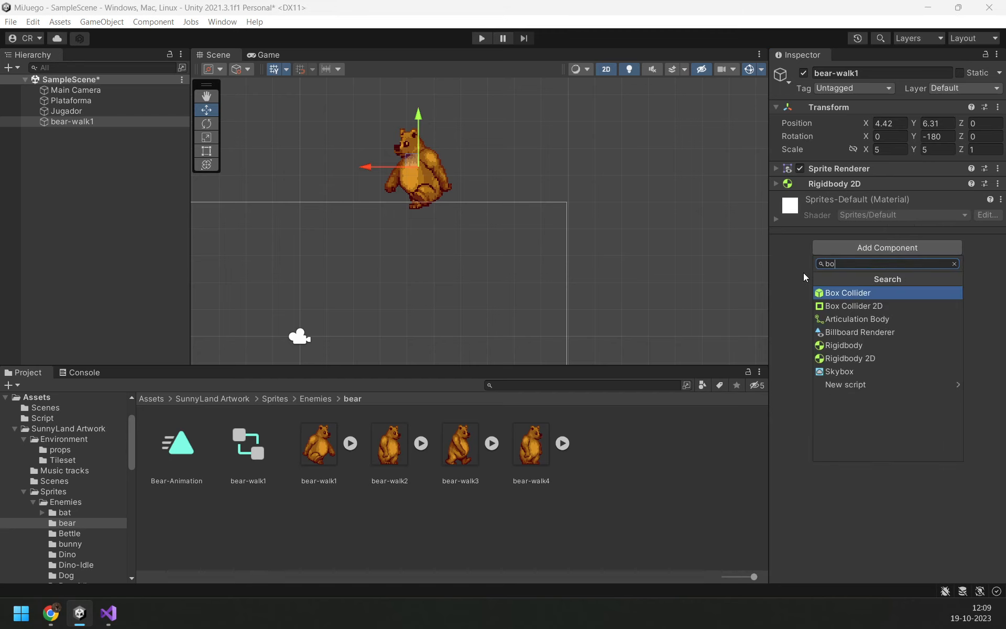
pyautogui.click(872, 304)
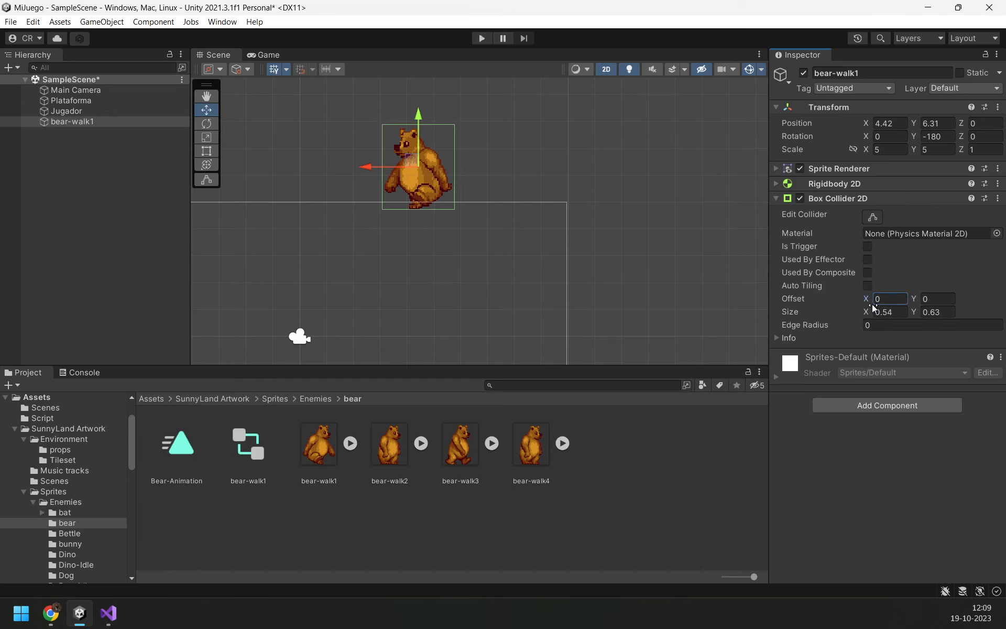
# Step: Narrow the bear's box collider from both sides to a width of about 0.25 around its torso
pyautogui.click(872, 216)
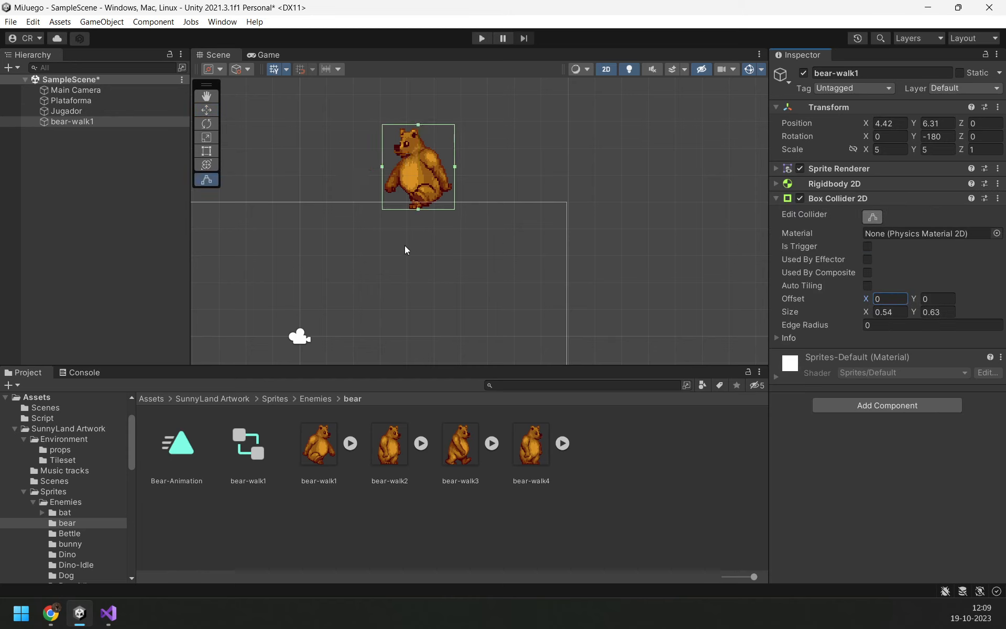
pyautogui.scroll(3, 404, 245)
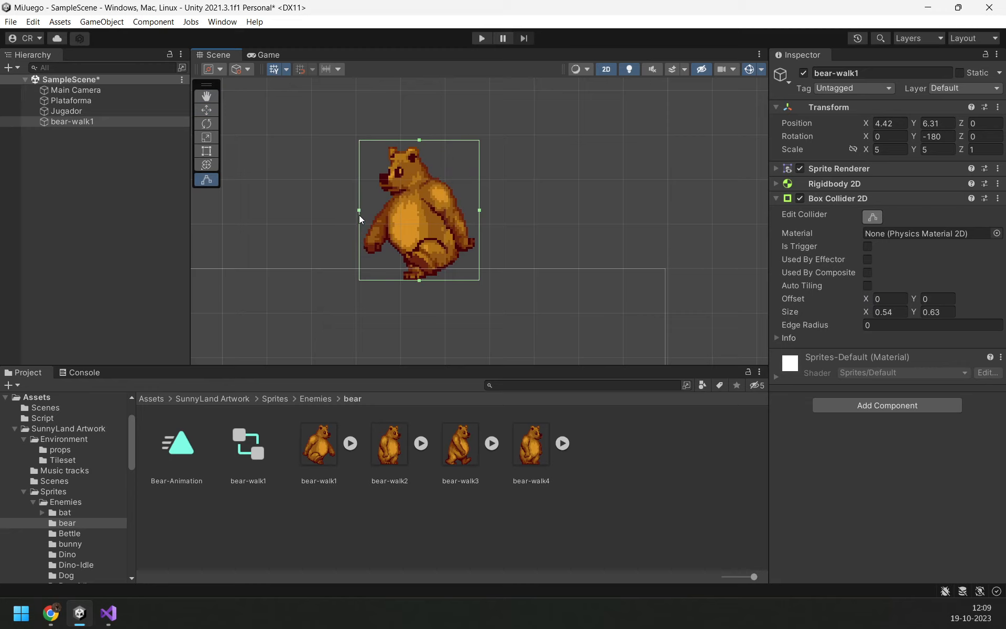
pyautogui.moveTo(360, 212); pyautogui.dragTo(390, 221)
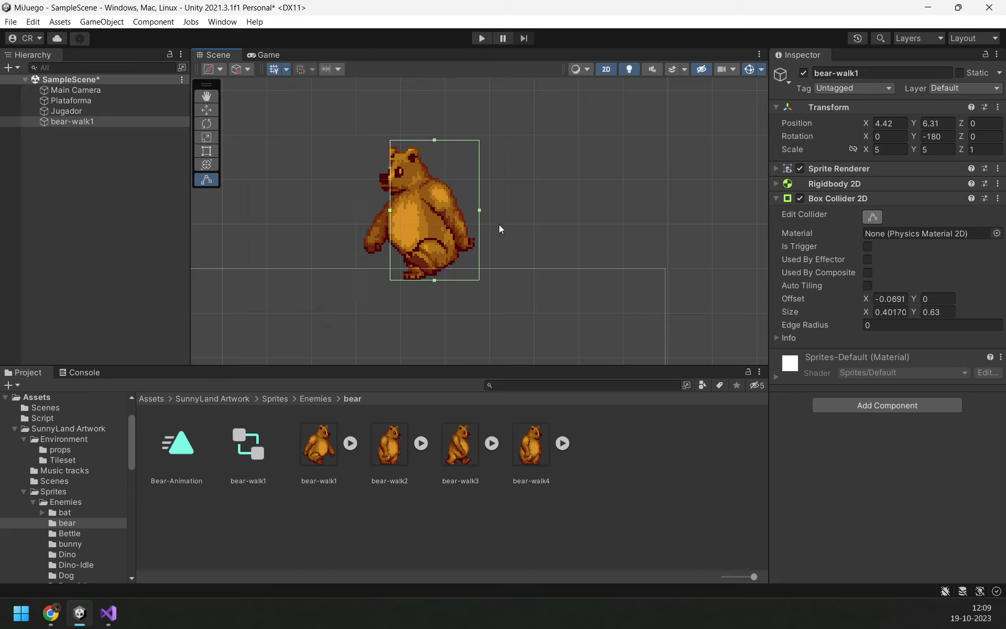
pyautogui.moveTo(480, 212); pyautogui.dragTo(445, 213)
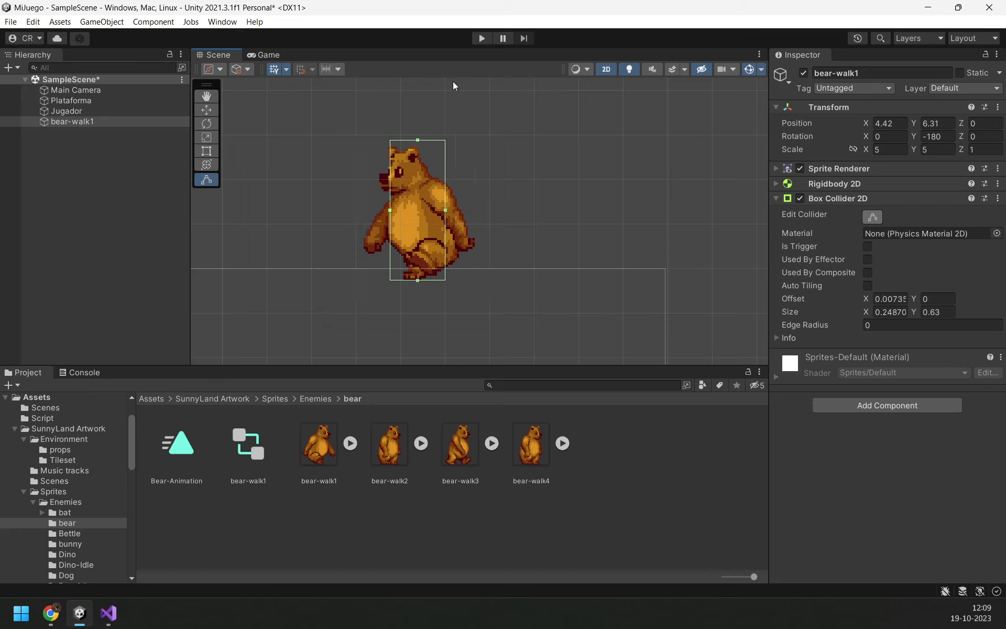
# Step: Run the game, steer the fox right into the bear to test the narrowed box collider, and stop the game
pyautogui.click(482, 39)
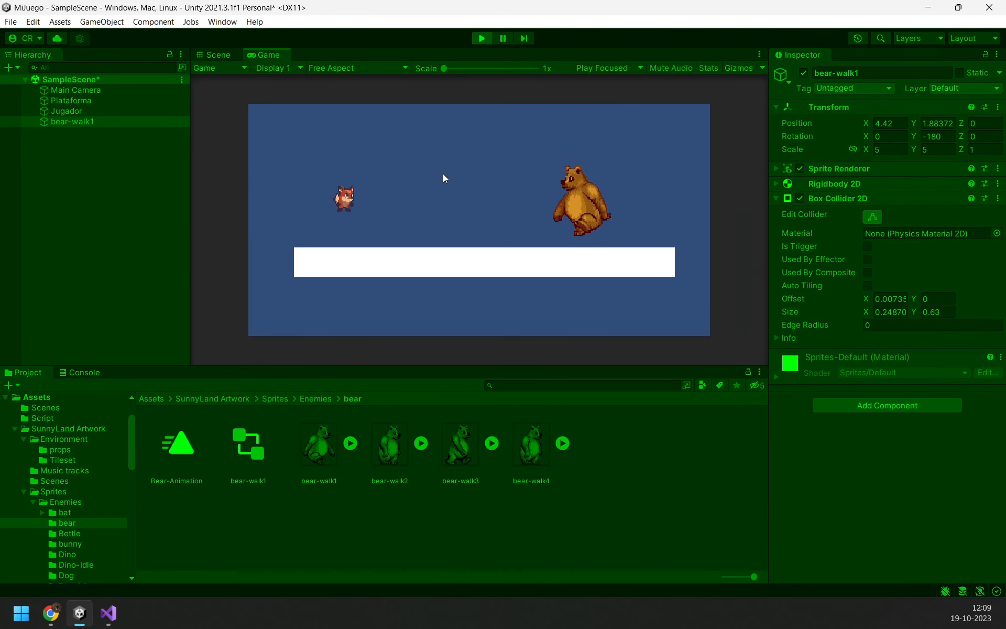
pyautogui.press('Right')
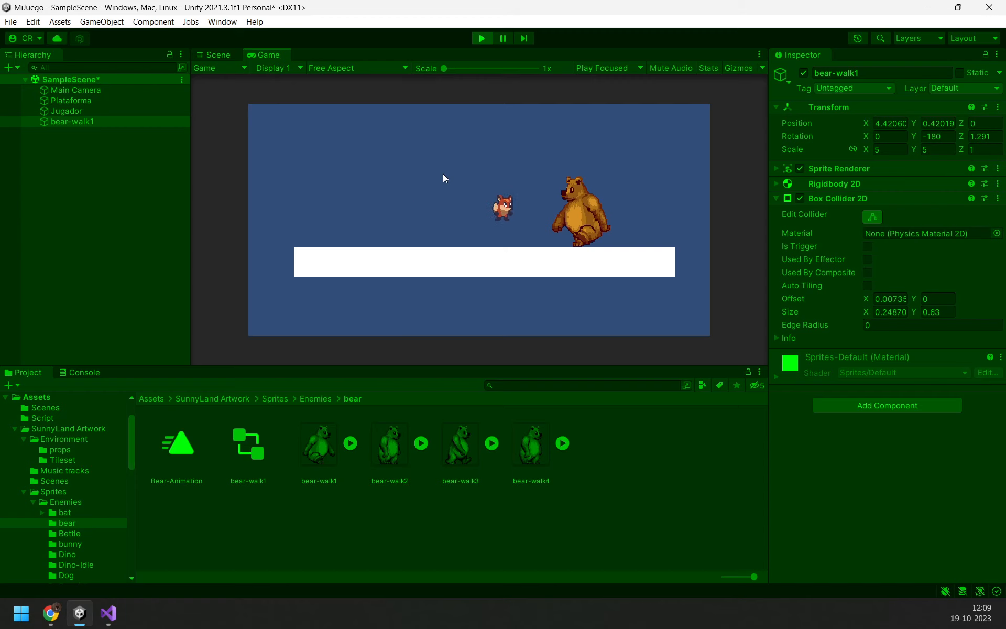
pyautogui.press('Left')
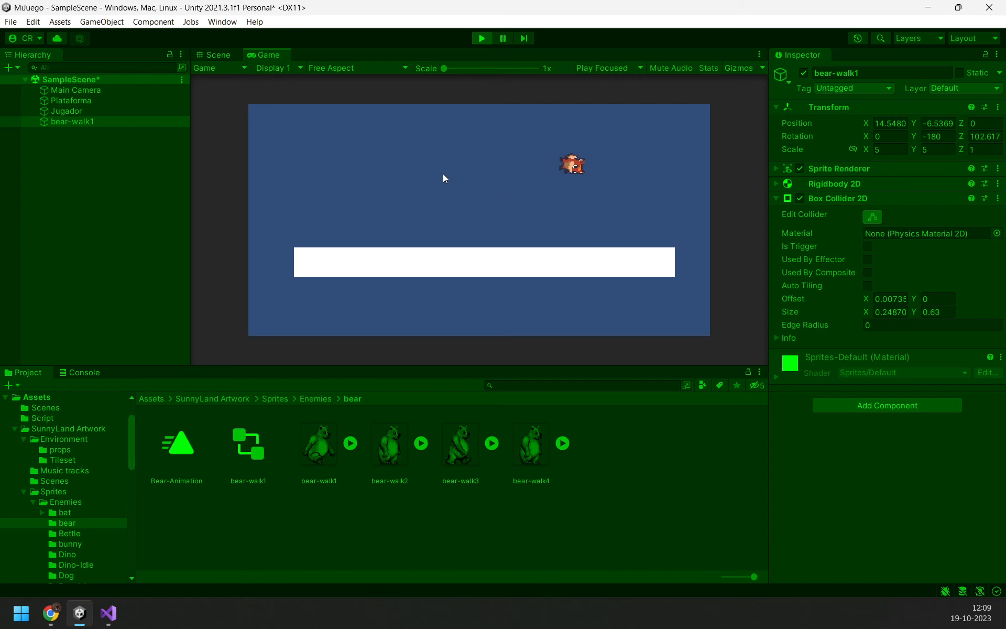
pyautogui.click(480, 38)
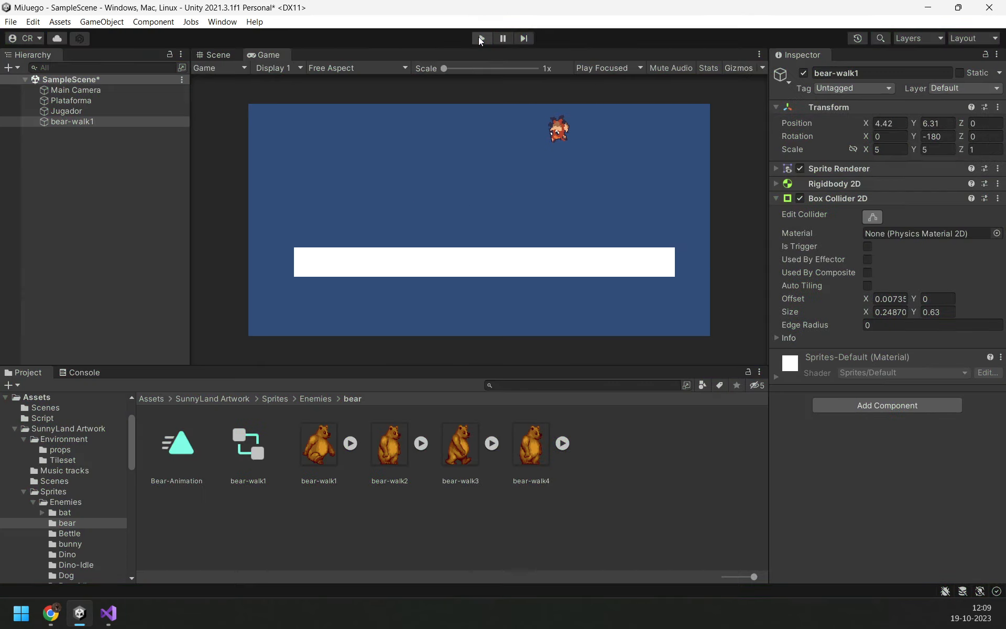
# Step: Rerun the game, push the bear left with the fox, climb onto it, push it off the platform's right end, and stop the game
pyautogui.click(480, 37)
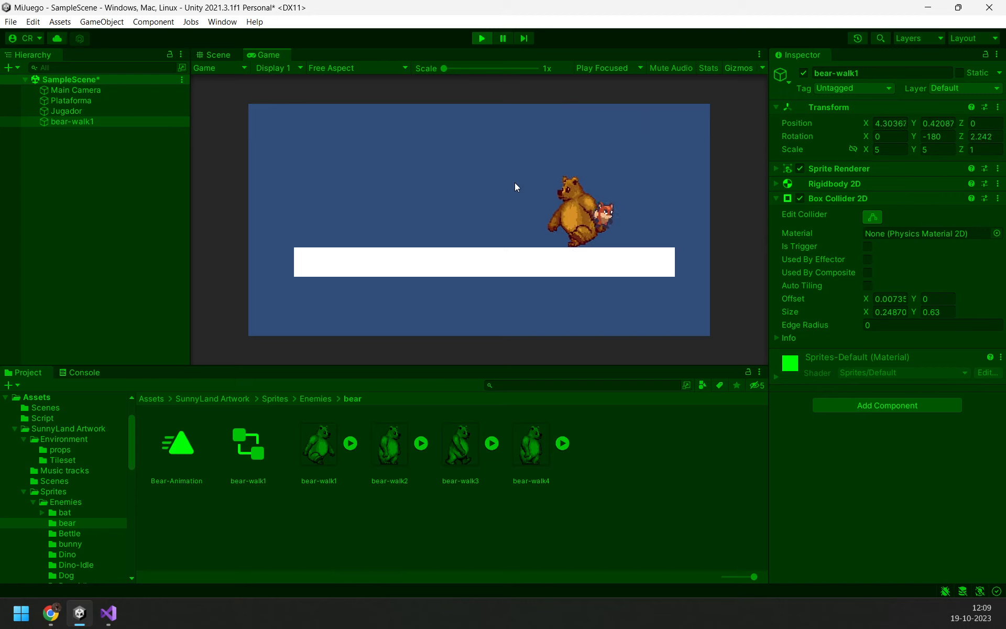
pyautogui.press('Left')
pyautogui.press('Left')
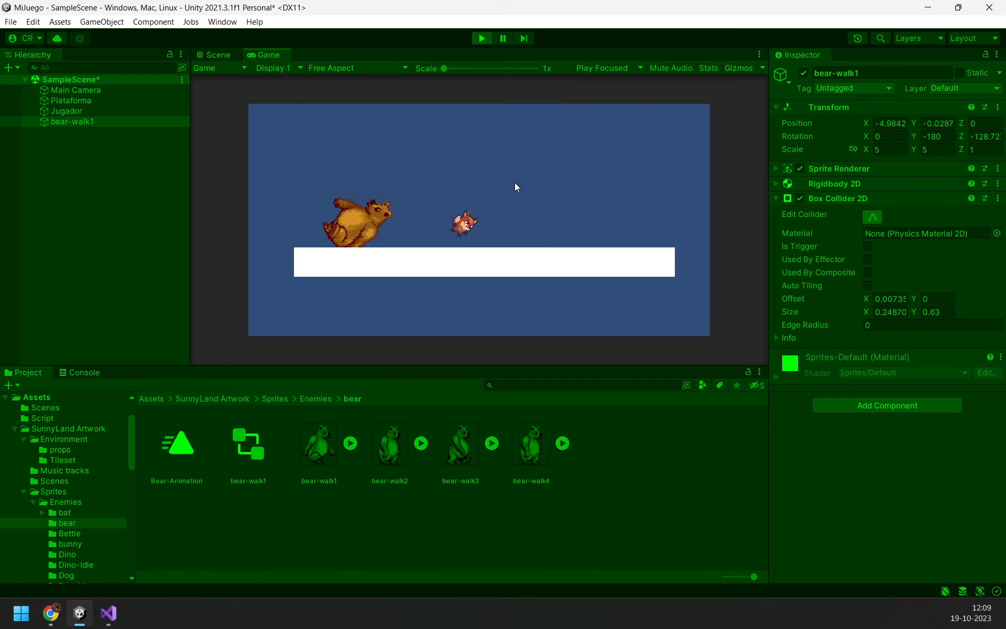
pyautogui.press('space')
pyautogui.press('Left')
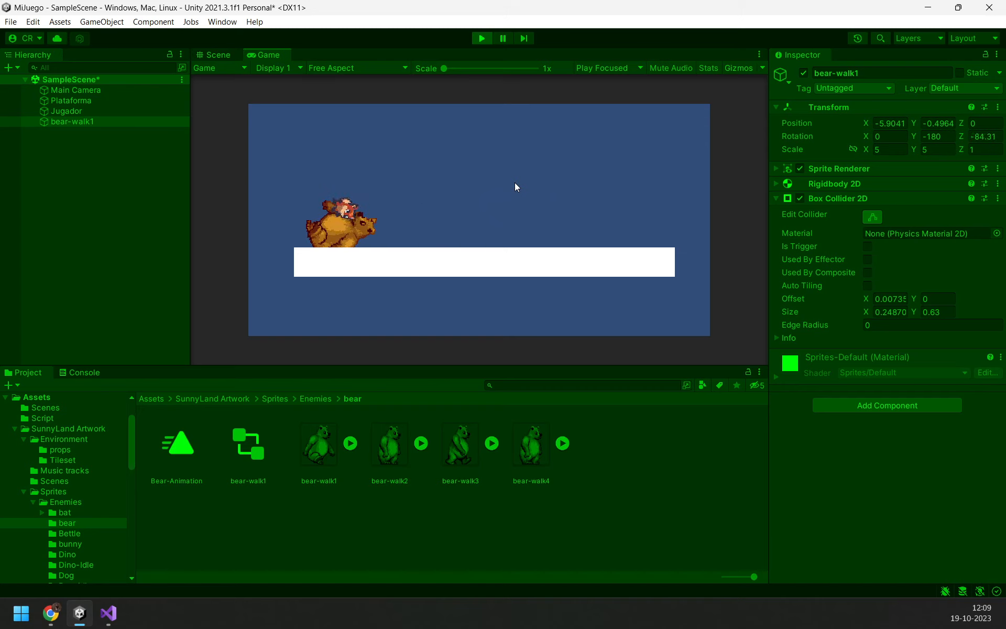
pyautogui.press('Right')
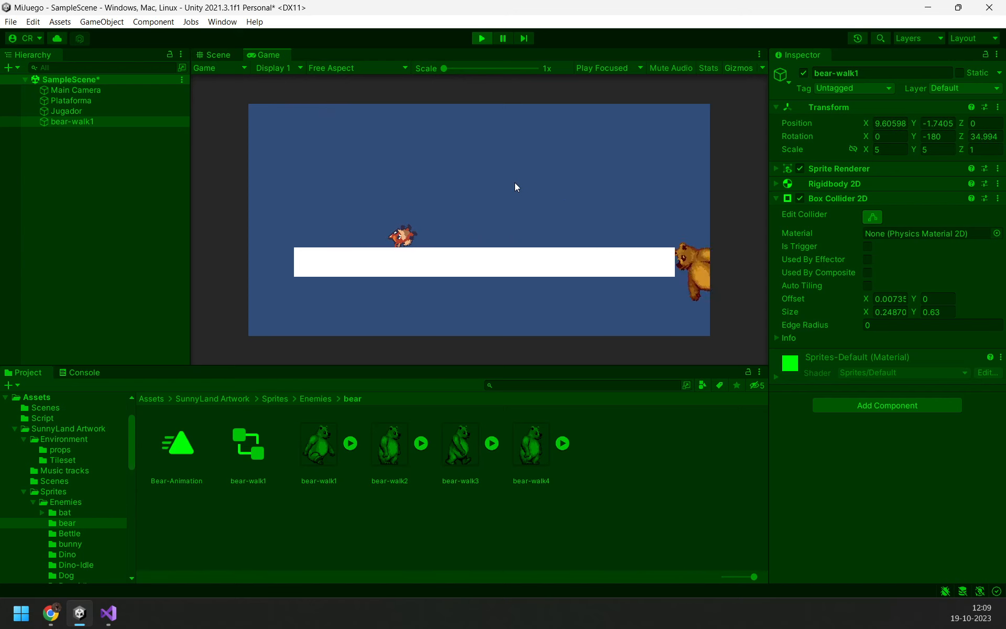
pyautogui.click(482, 38)
# Step: Open the Script folder under Assets in the project files
pyautogui.scroll(-5, 541, 197)
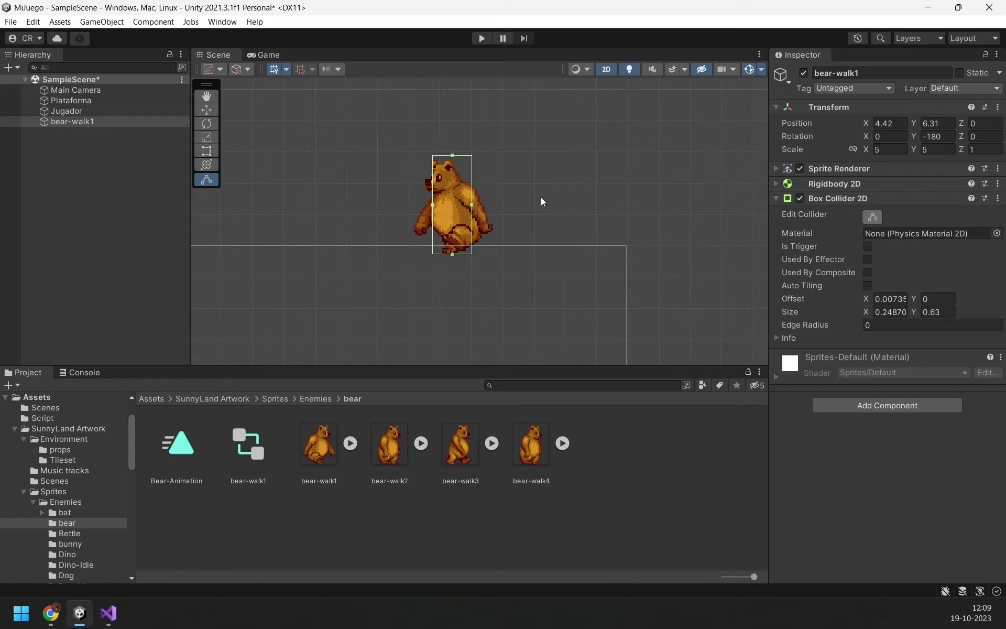
pyautogui.scroll(-1, 521, 238)
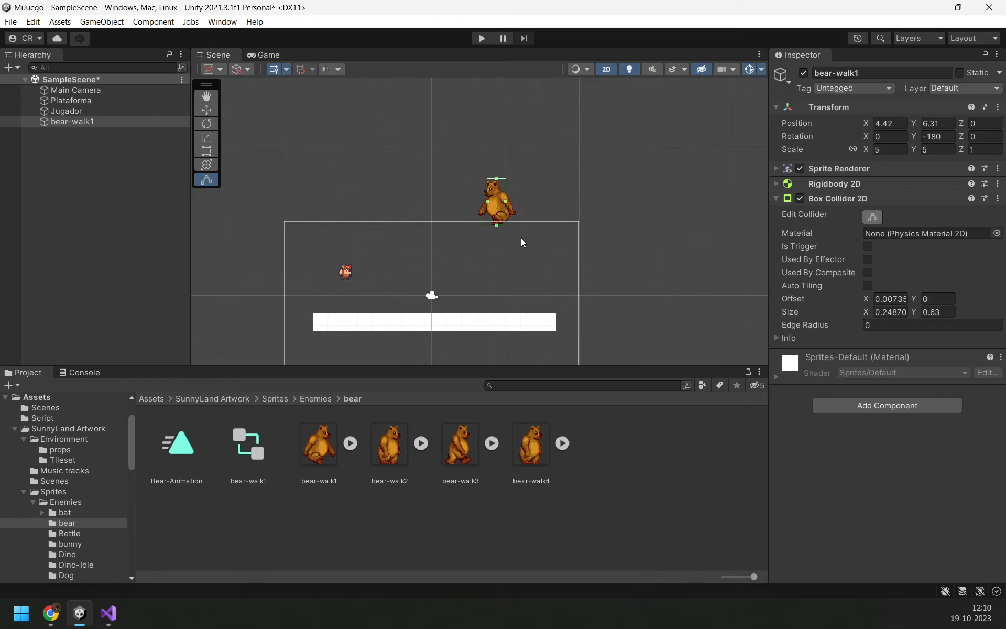
pyautogui.moveTo(647, 285); pyautogui.dragTo(640, 263, button='middle')
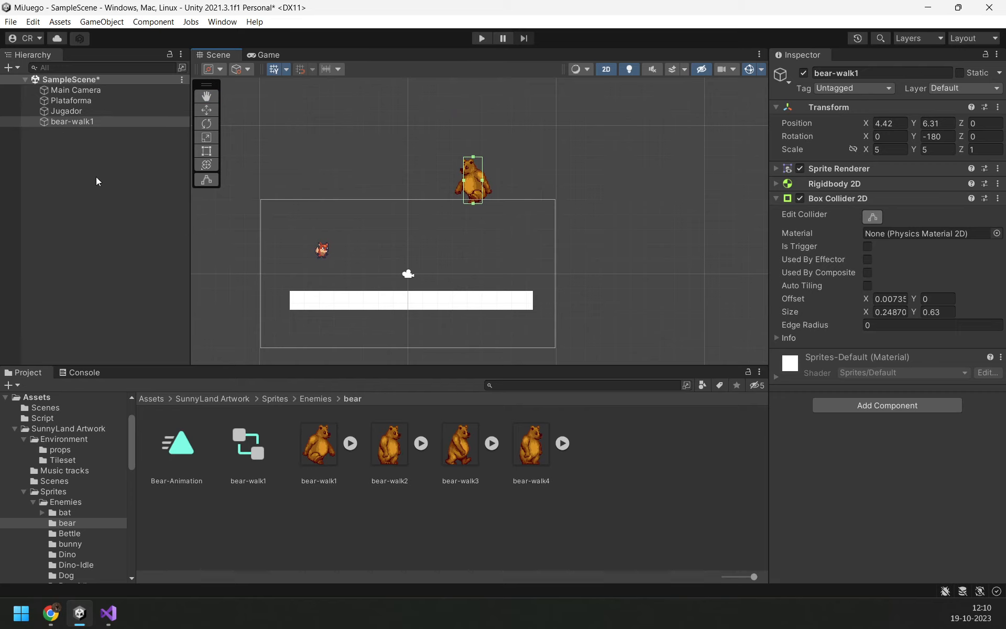
pyautogui.click(153, 417)
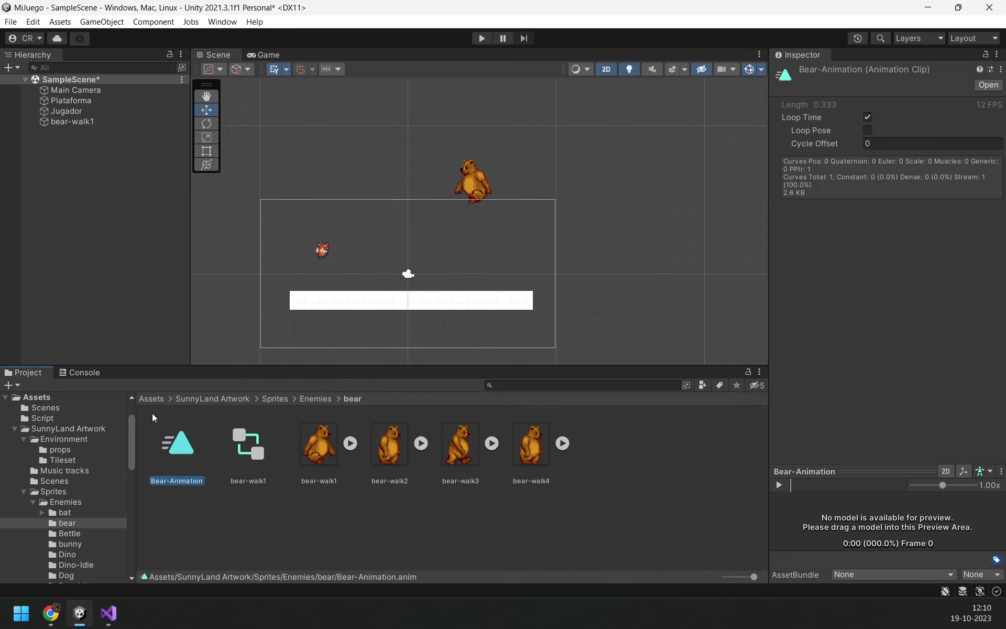
pyautogui.click(194, 399)
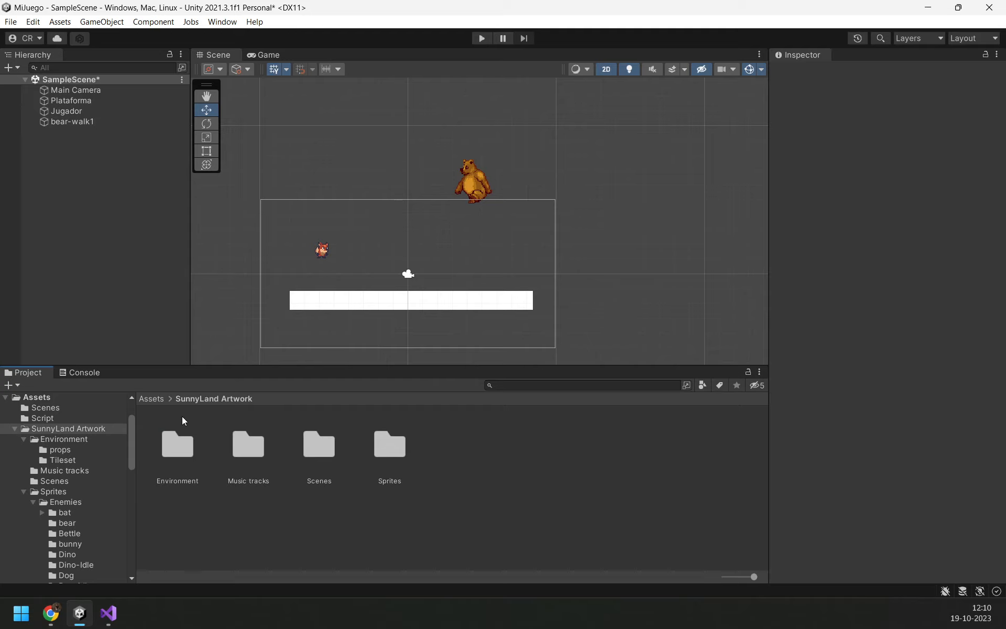
pyautogui.click(121, 400)
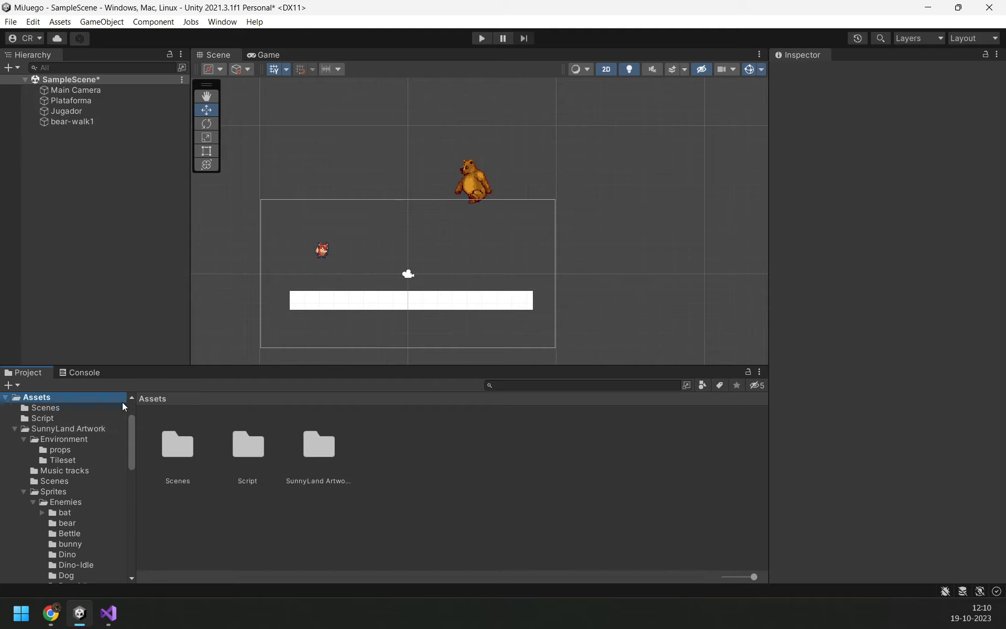
pyautogui.doubleClick(253, 448)
# Step: Attach the movimiento script to the bear-walk1 object
pyautogui.moveTo(177, 458); pyautogui.dragTo(802, 382)
pyautogui.click(83, 123)
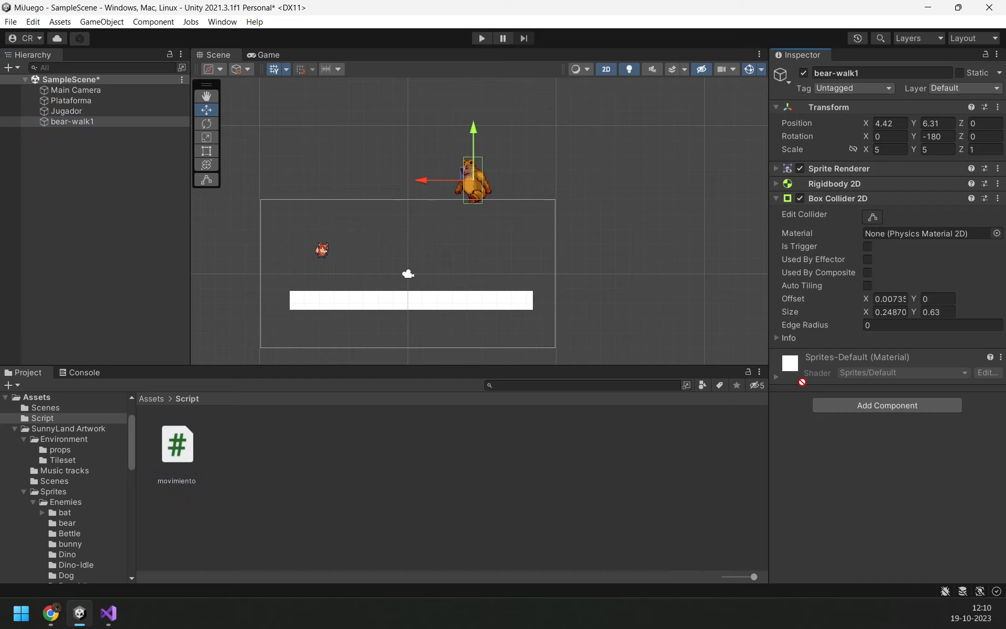
pyautogui.moveTo(888, 454); pyautogui.dragTo(888, 454)
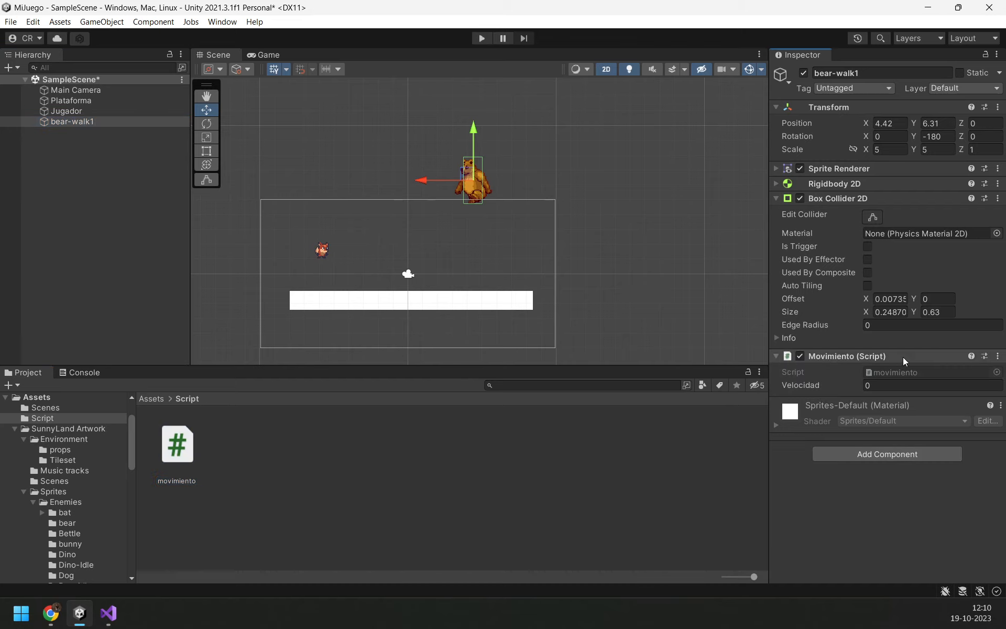
# Step: Run the game and move fox and bear together sideways and upward, testing how both respond to the shared script and collide
pyautogui.click(480, 37)
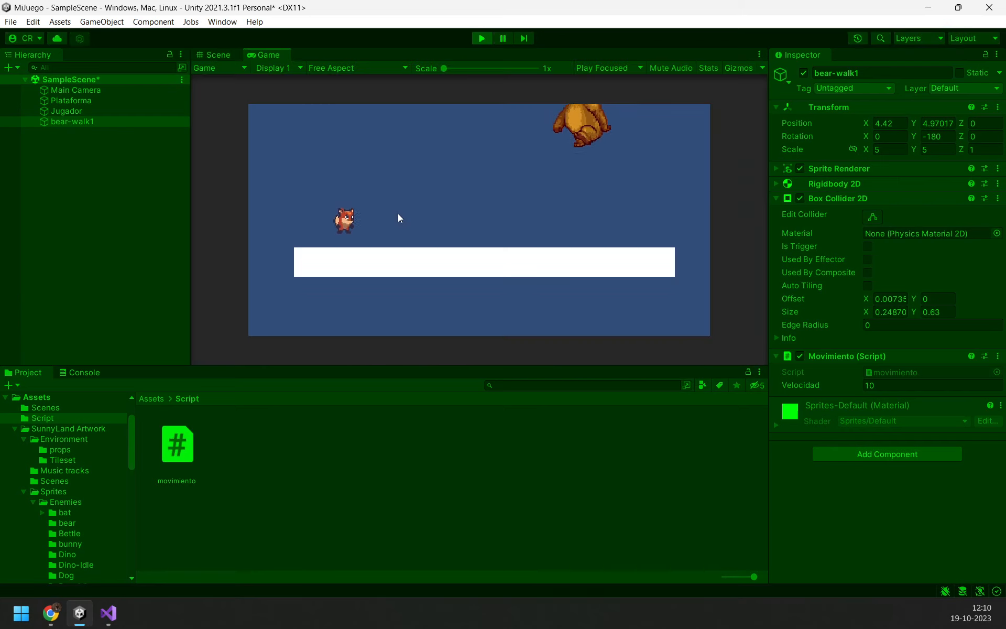
pyautogui.press('Left')
pyautogui.press('Right')
pyautogui.press('Up')
pyautogui.press('Left')
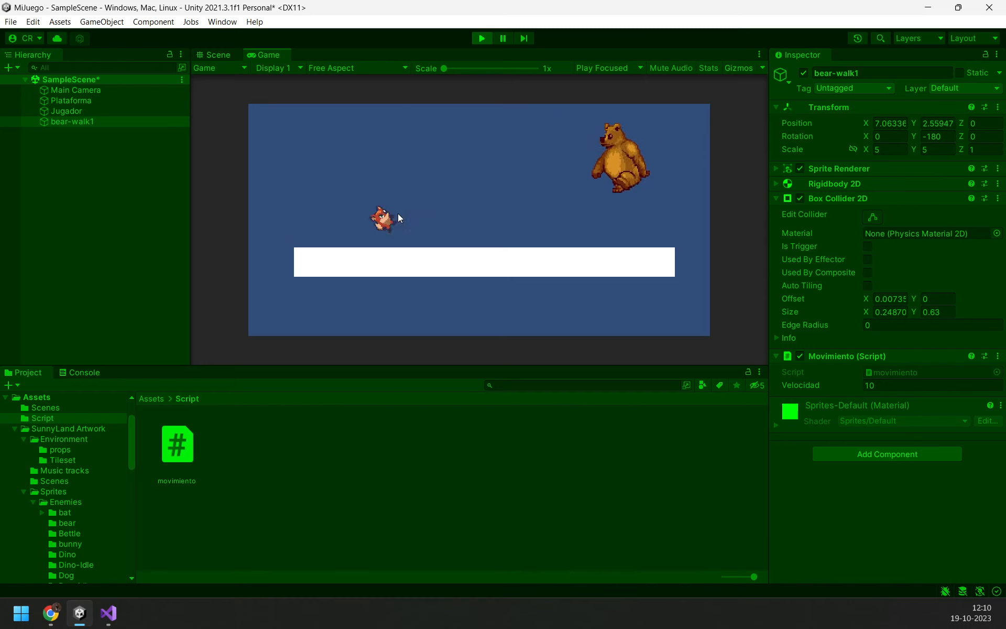
pyautogui.press('Right')
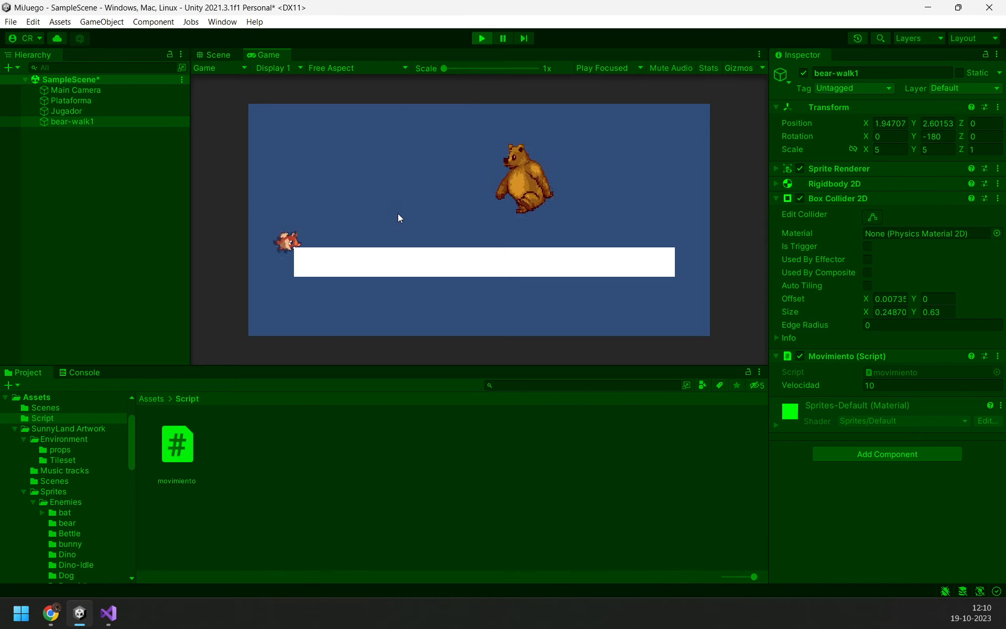
pyautogui.press('Right')
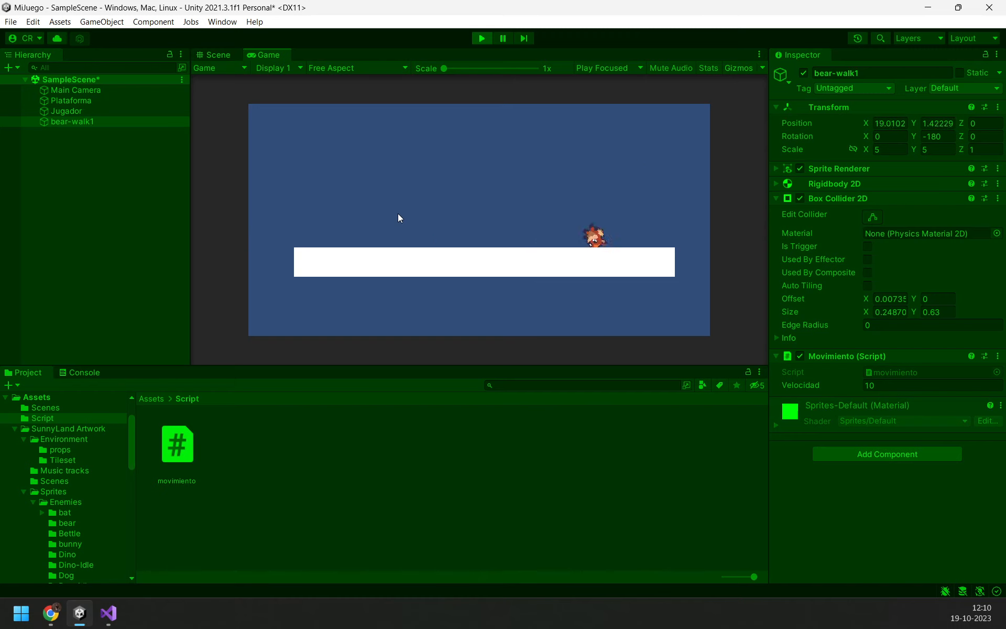
pyautogui.press('Left')
pyautogui.press('Right')
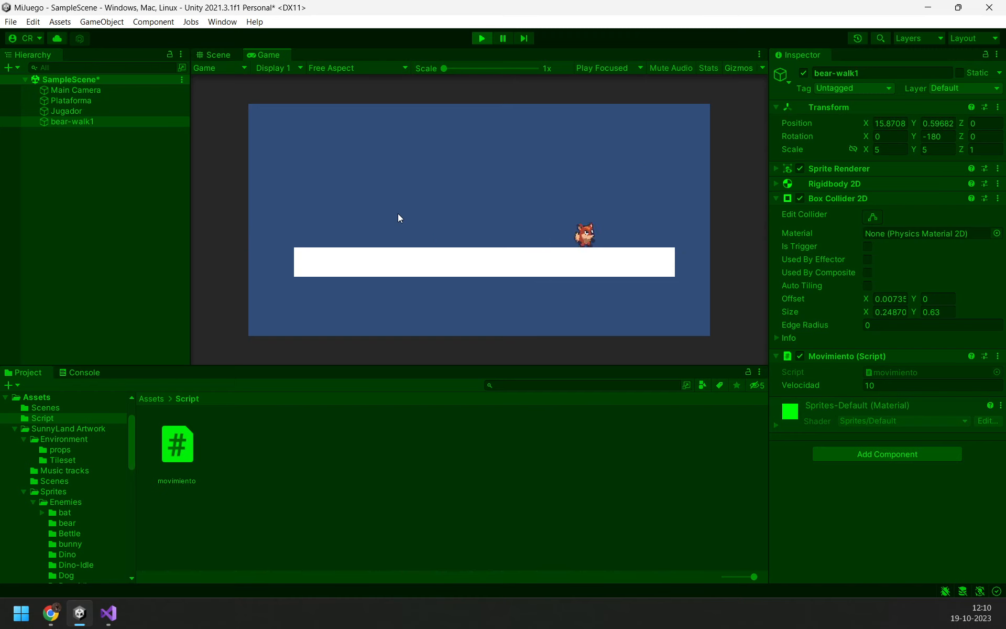
pyautogui.press('Left')
pyautogui.press('Right')
pyautogui.press('Left')
pyautogui.press('Right')
pyautogui.press('Left')
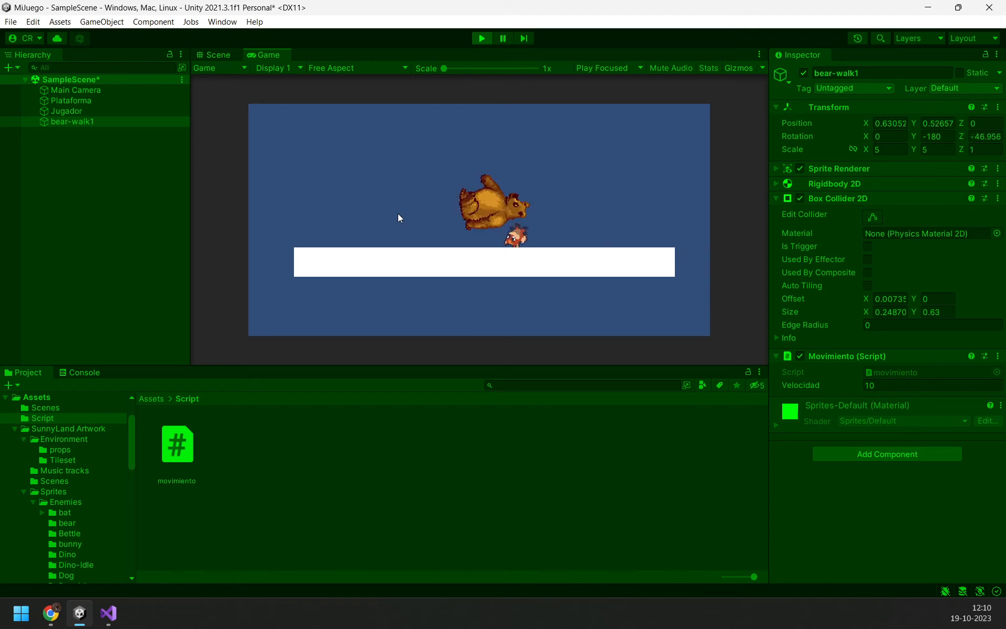
pyautogui.press('Left')
pyautogui.press('Right')
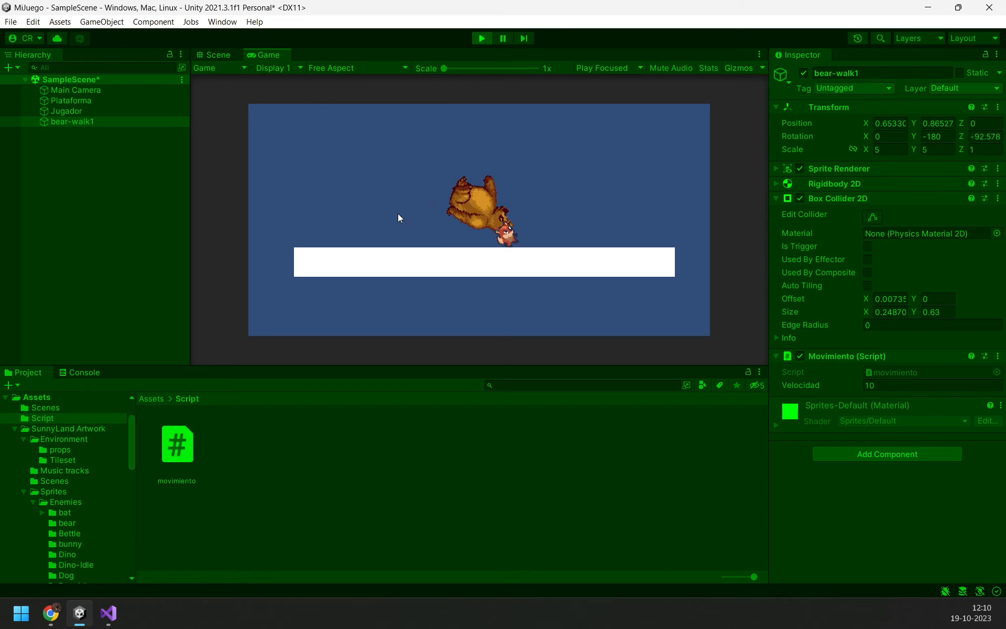
pyautogui.press('Left')
pyautogui.press('Right')
pyautogui.press('Left')
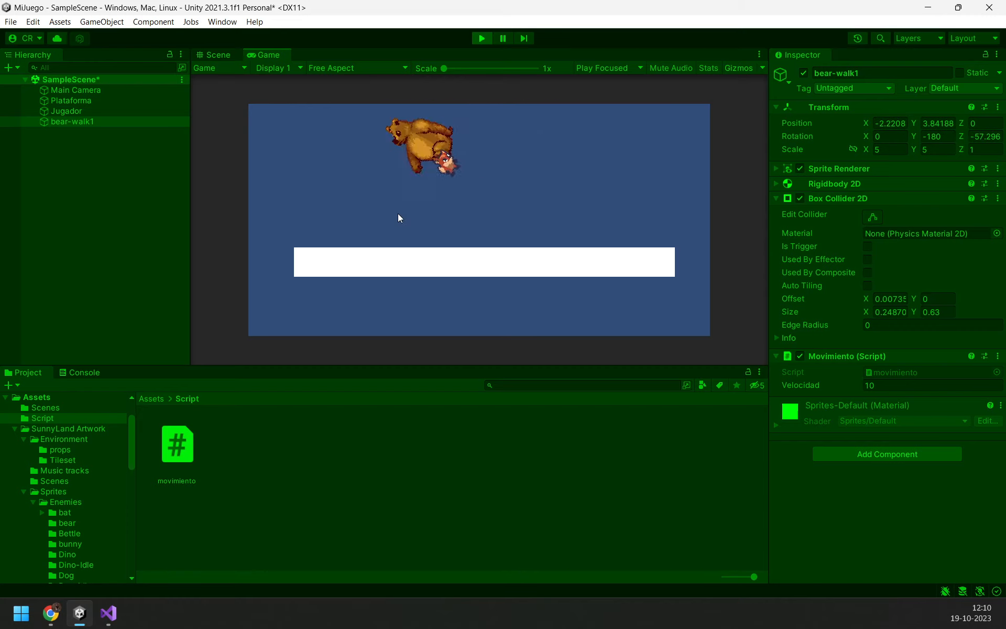
pyautogui.press('Right')
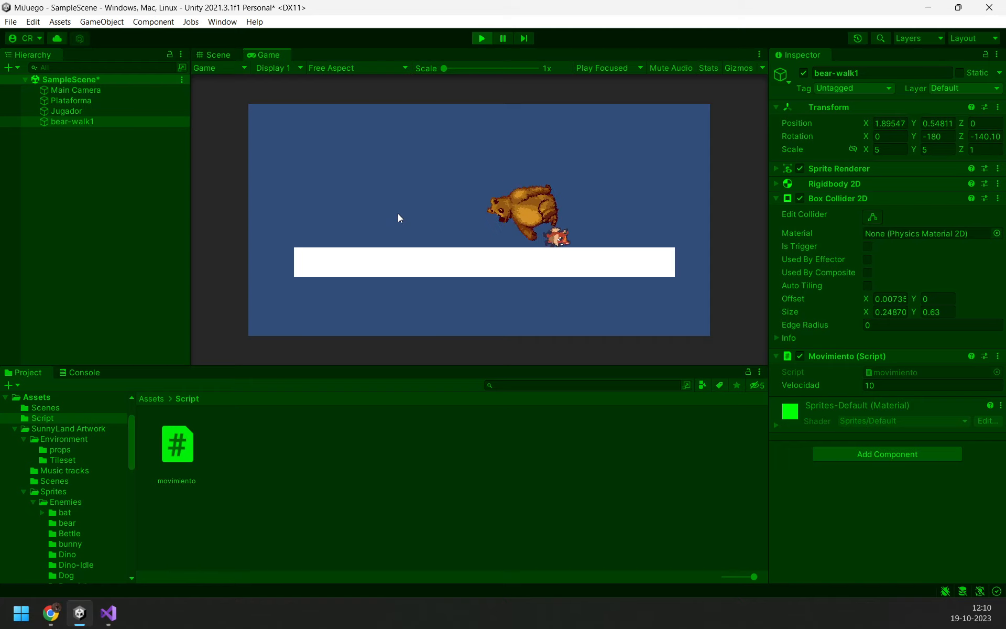
pyautogui.press('Left')
pyautogui.press('Right')
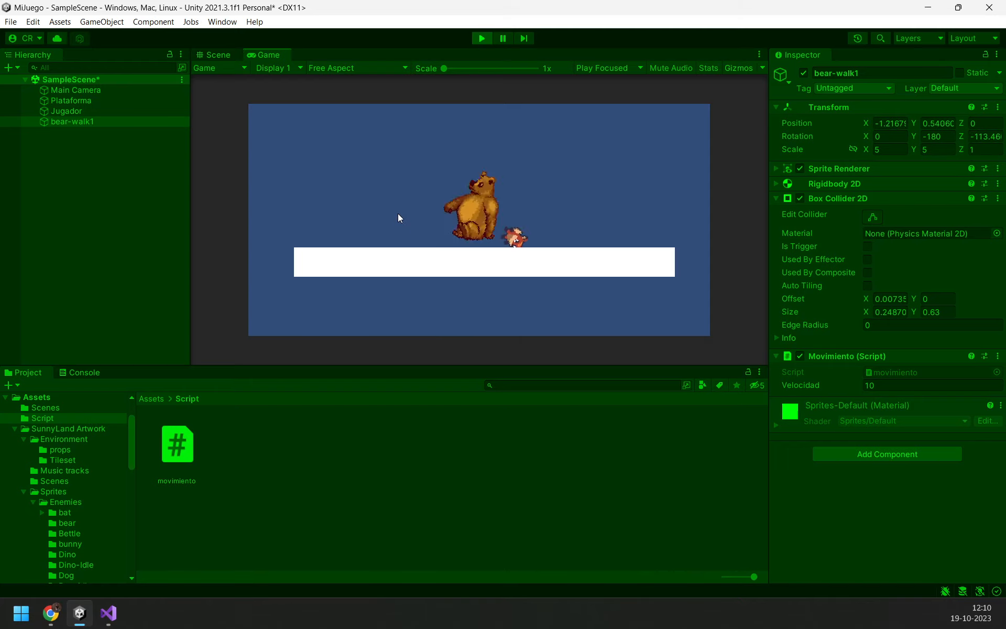
pyautogui.press('Up')
pyautogui.press('Left')
pyautogui.press('Right')
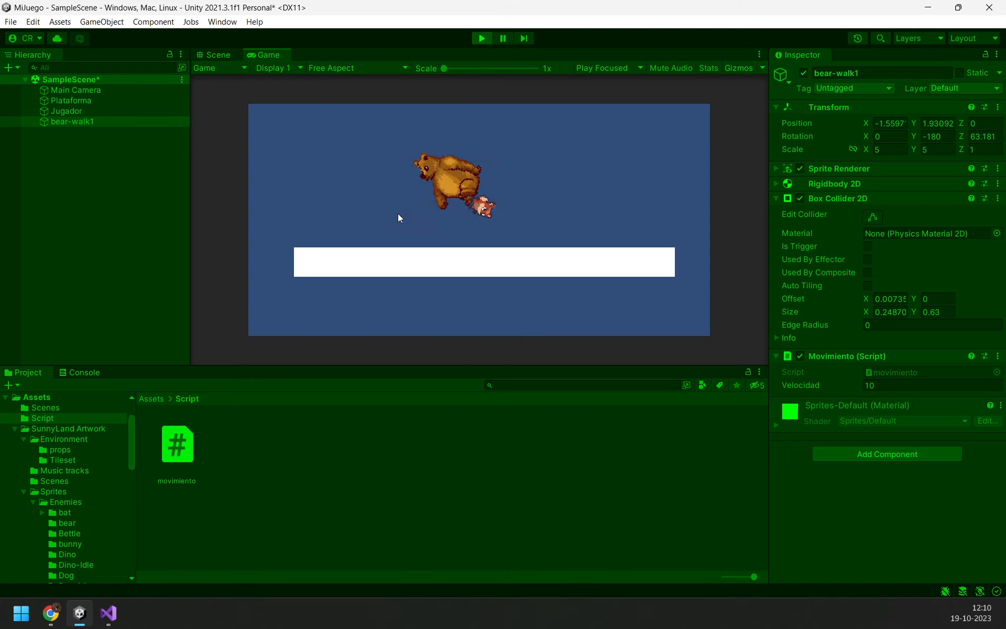
pyautogui.press('Up')
pyautogui.press('Left')
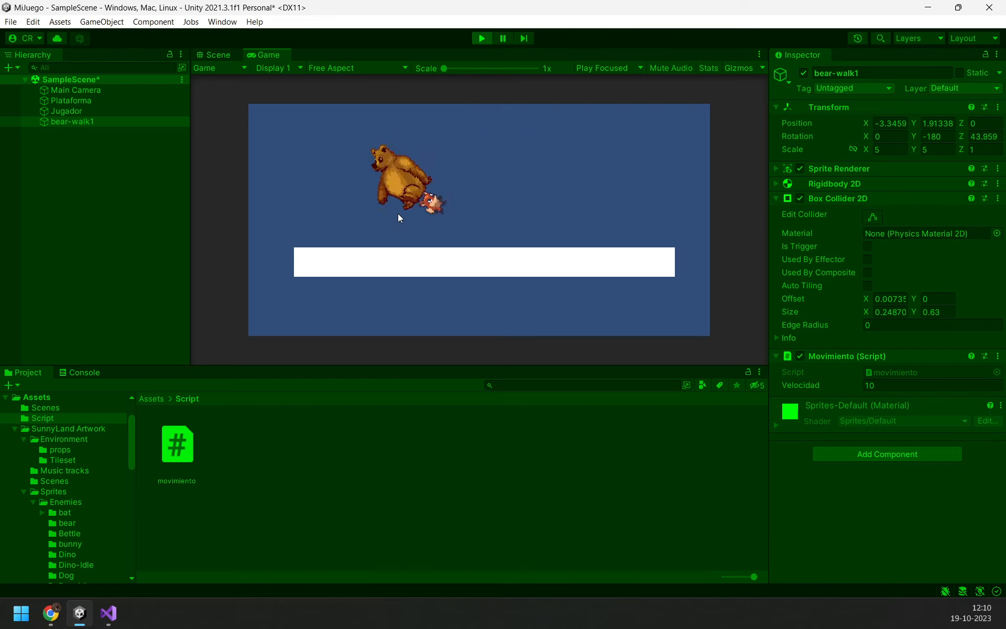
pyautogui.press('Right')
pyautogui.press('Left')
pyautogui.press('Up')
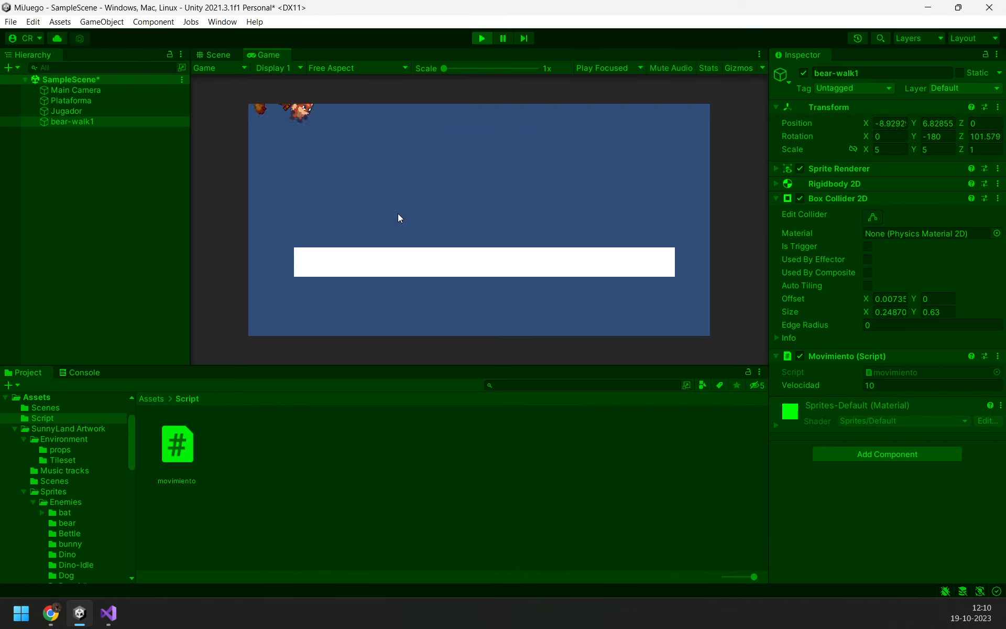
pyautogui.press('Right')
pyautogui.press('Left')
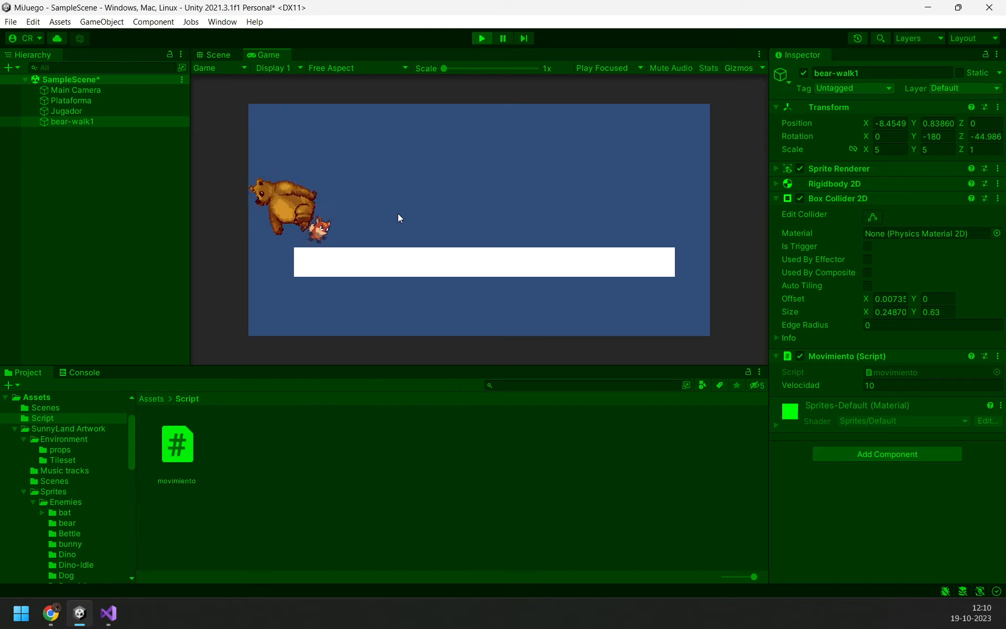
pyautogui.press('Right')
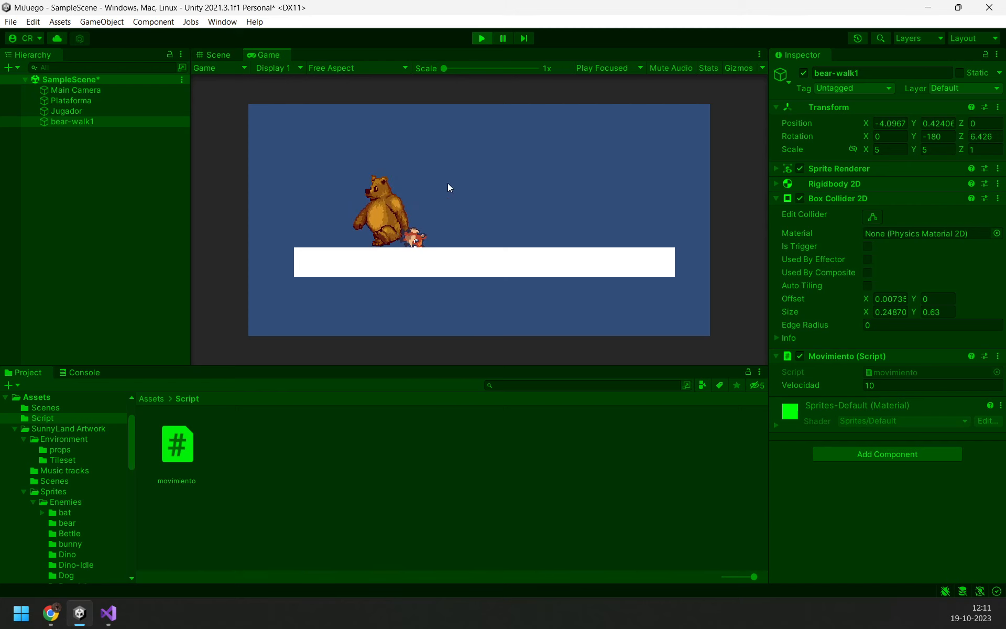
# Step: Stop the game and remove the Movimiento script component from bear-walk1
pyautogui.click(481, 37)
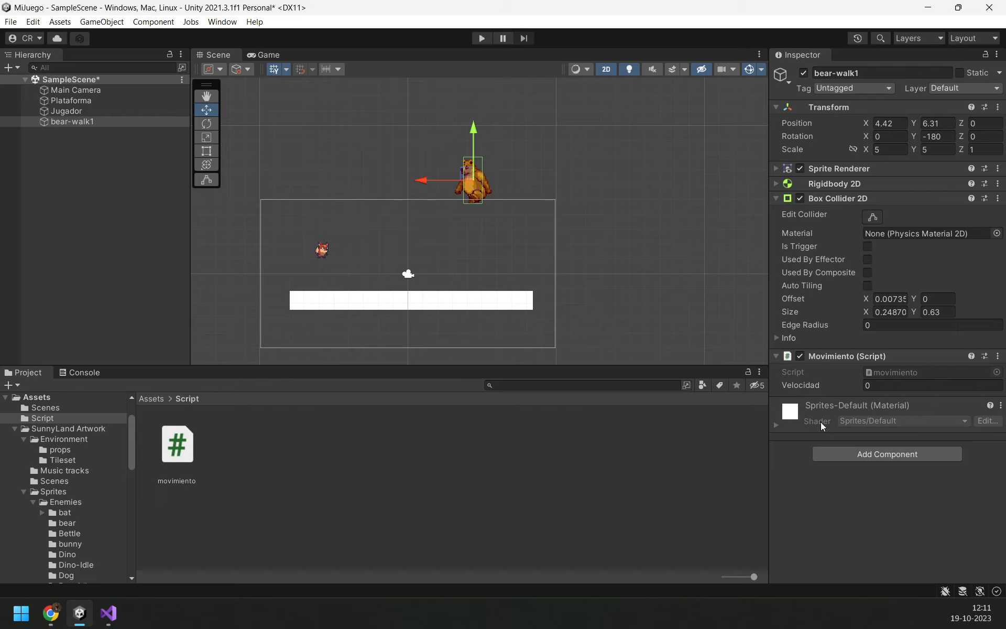
pyautogui.click(997, 356)
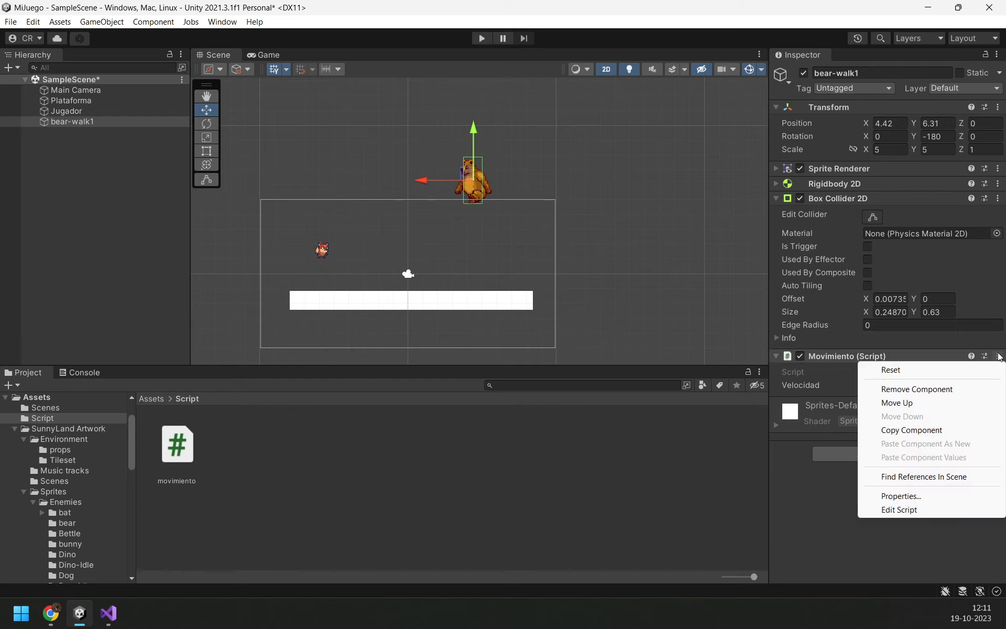
pyautogui.click(904, 389)
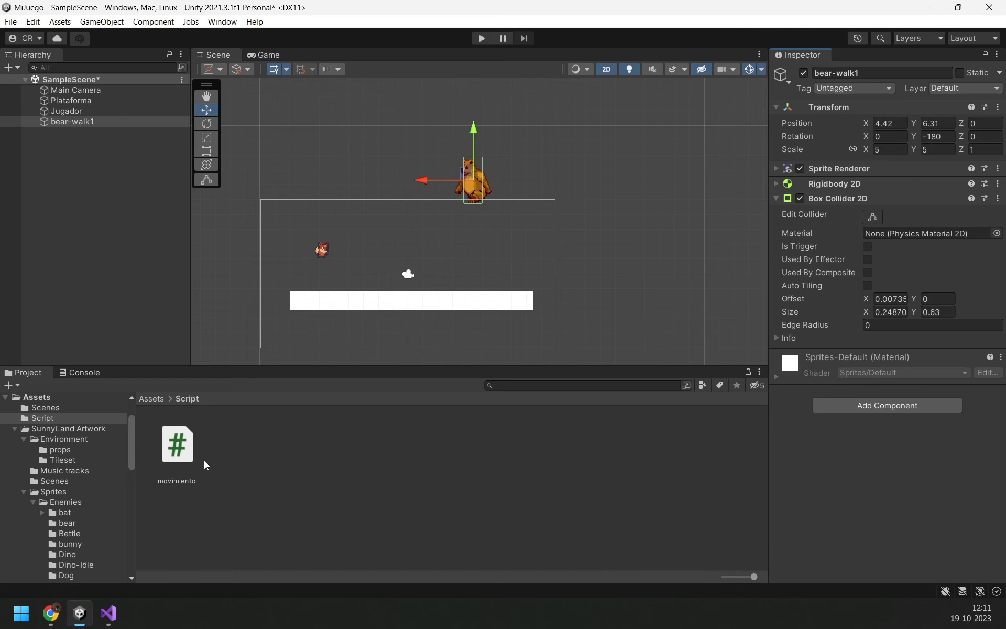
# Step: Open the movimiento script in Visual Studio and locate its Start and Update methods
pyautogui.click(180, 453)
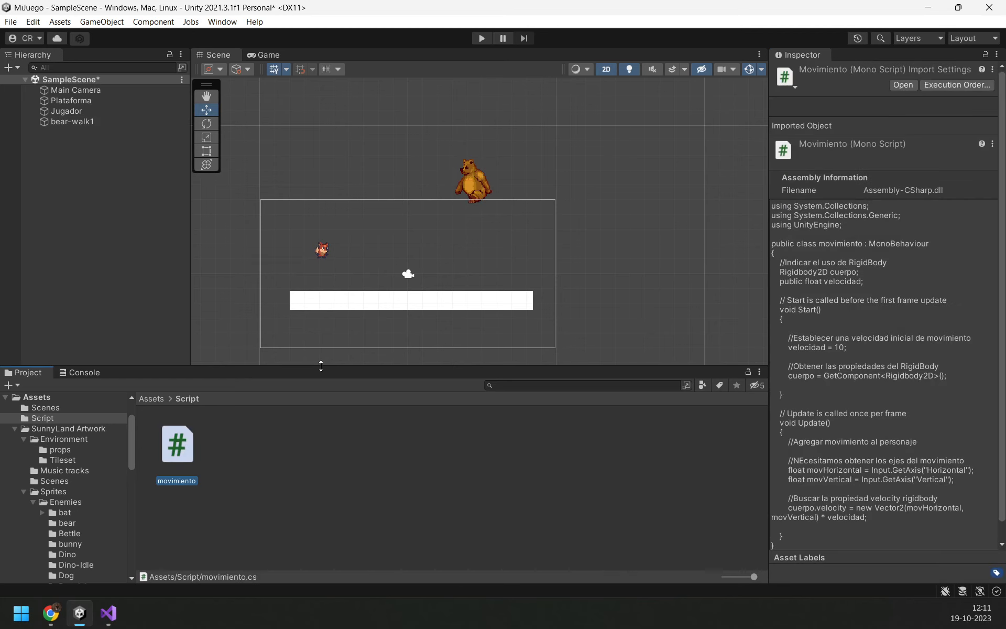
pyautogui.doubleClick(187, 434)
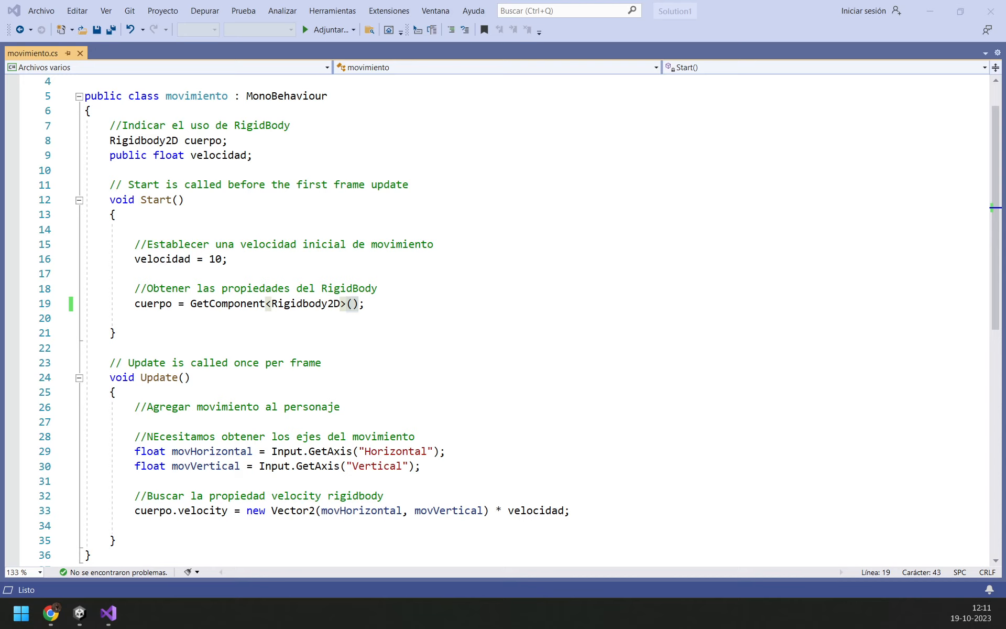
pyautogui.doubleClick(135, 184)
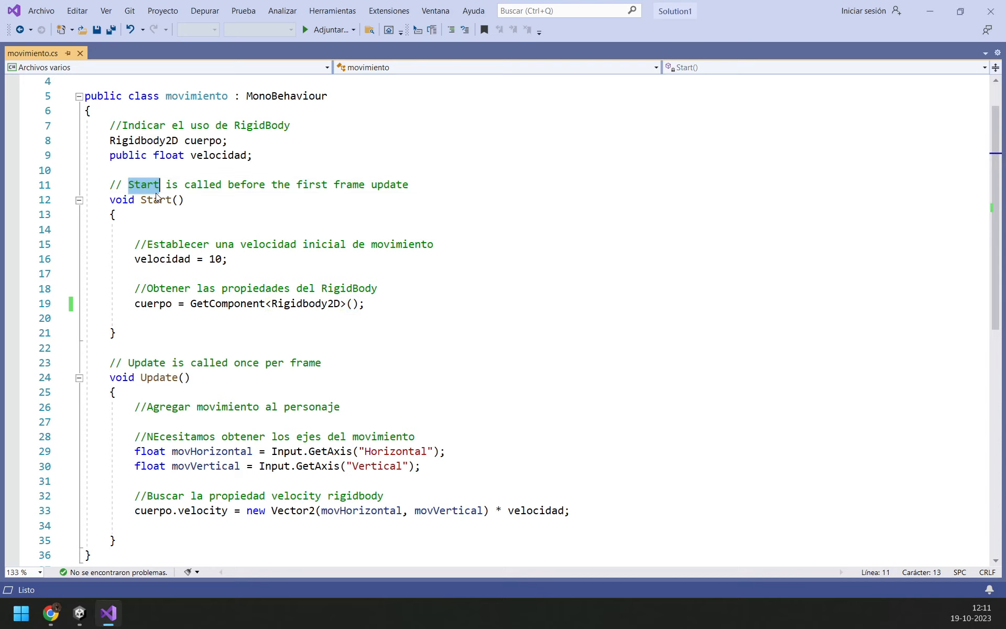
pyautogui.doubleClick(156, 200)
pyautogui.scroll(-1, 162, 205)
pyautogui.doubleClick(157, 333)
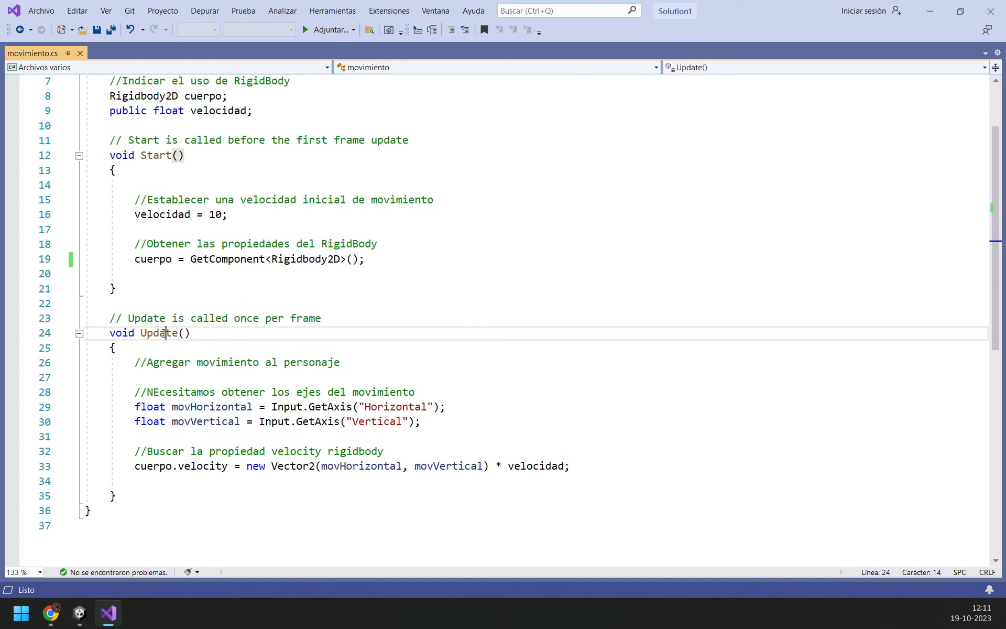
# Step: Insert several blank lines after the closing brace of the Update method, inside the movimiento class
pyautogui.scroll(-5, 170, 359)
pyautogui.click(158, 286)
pyautogui.click(167, 277)
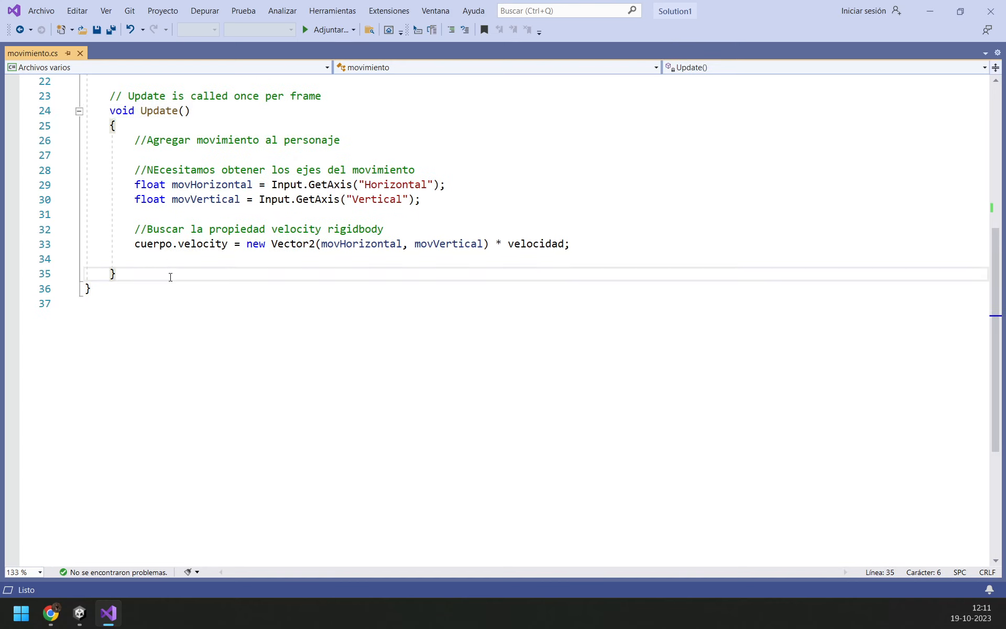
pyautogui.press('Return')
pyautogui.press('Return')
pyautogui.press('Return')
pyautogui.press('Return')
pyautogui.press('Up')
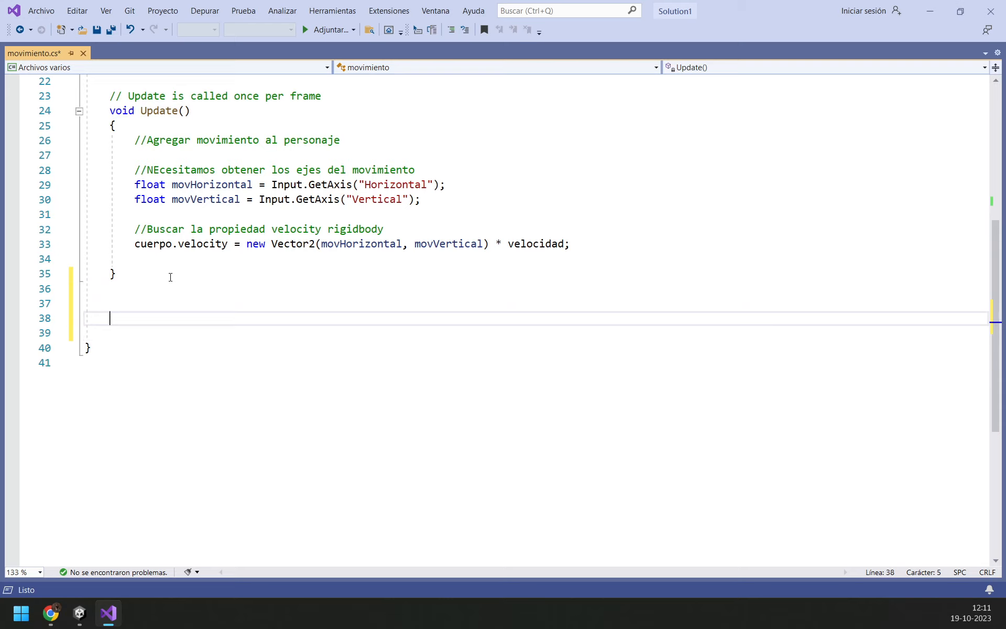
pyautogui.press('Return')
# Step: Write the comment "//Cuando exista una colision" in the blank space below the Update method
pyautogui.write('//')
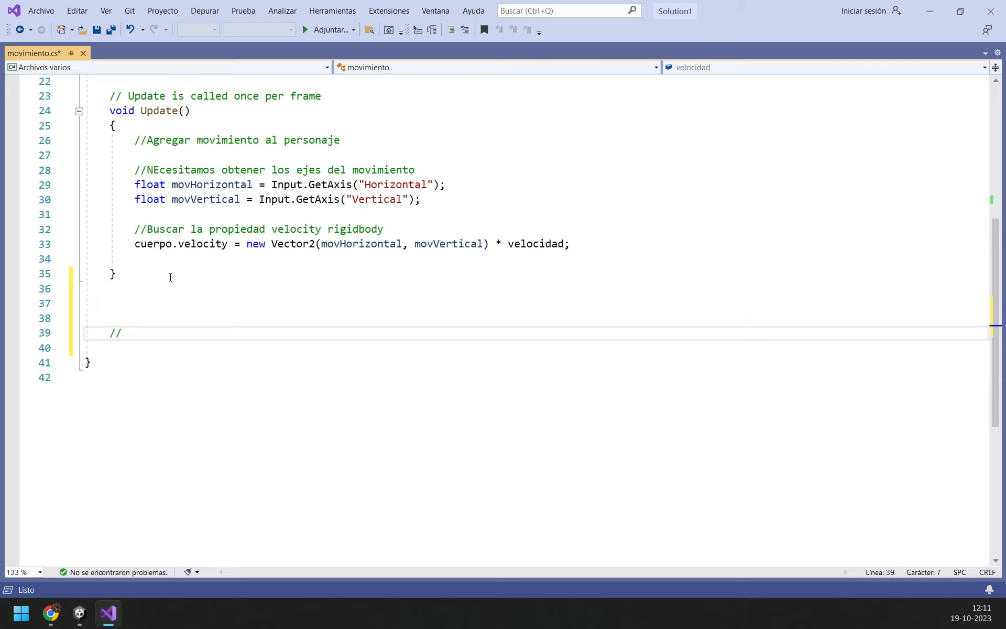
pyautogui.write('Cuanb')
pyautogui.press('BackSpace')
pyautogui.write('do exista ')
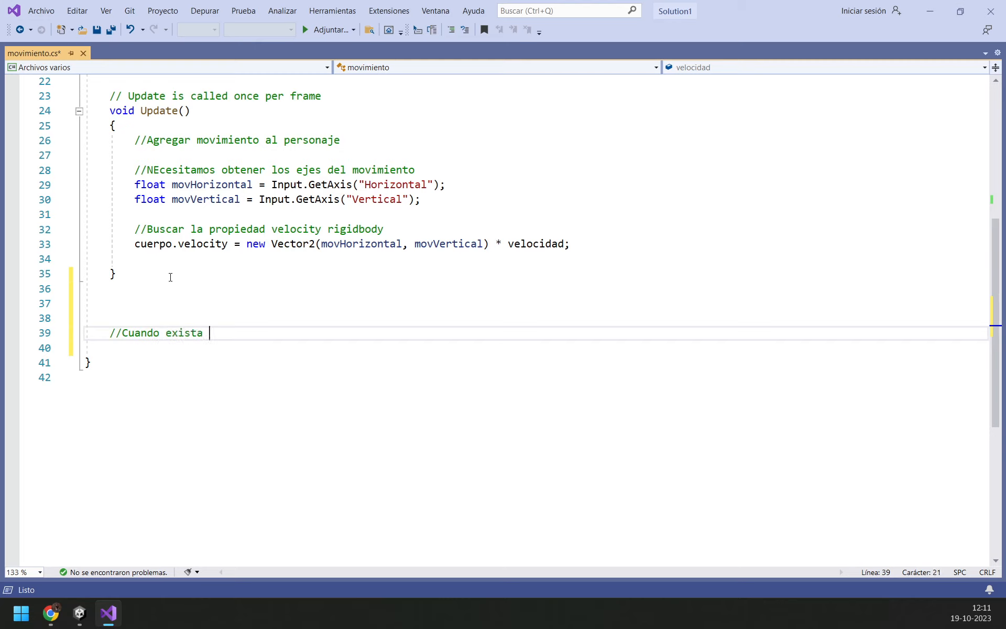
pyautogui.write('una collisiop')
pyautogui.press('Left')
pyautogui.press('Left')
pyautogui.press('Left')
pyautogui.press('Left')
pyautogui.press('Left')
pyautogui.press('BackSpace')
pyautogui.press('Right')
pyautogui.press('Right')
pyautogui.press('Right')
pyautogui.press('Right')
pyautogui.press('Down')
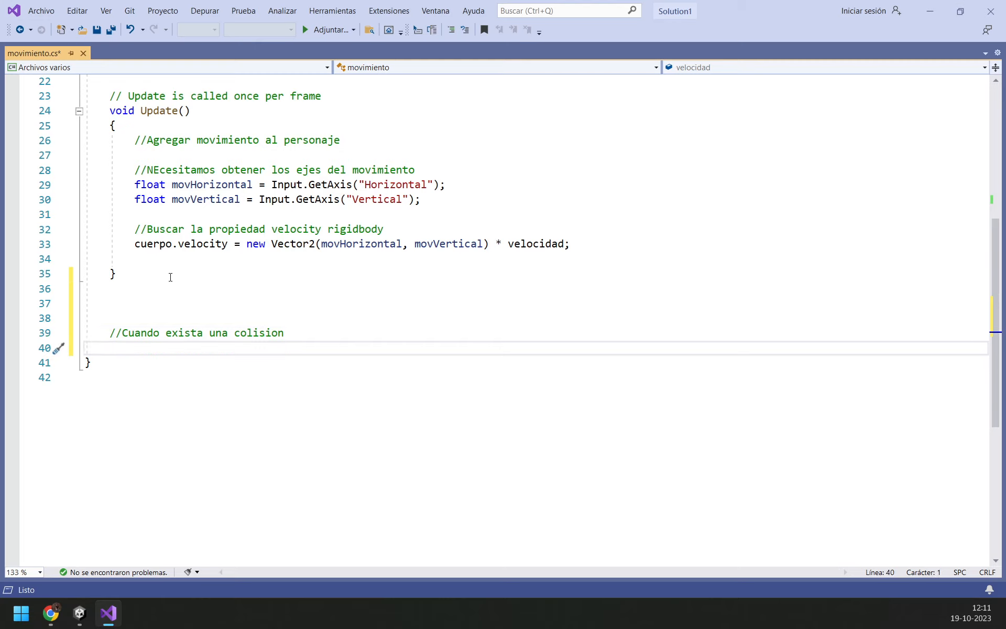
# Step: Begin a method declaration below the collision comment with "private void OnCollisionEnter2D"
pyautogui.press('Left')
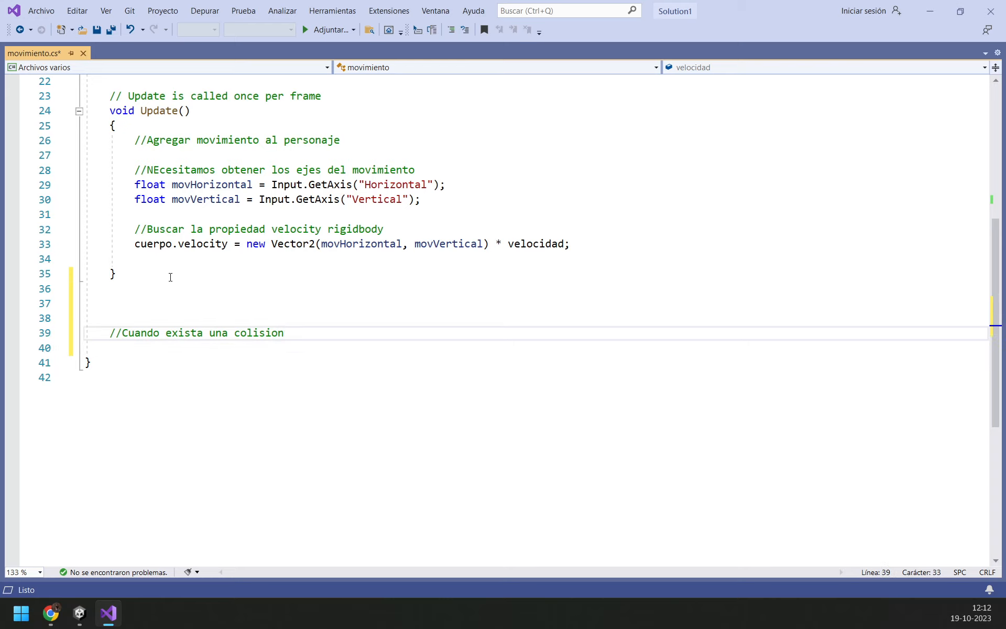
pyautogui.press('Return')
pyautogui.write('private')
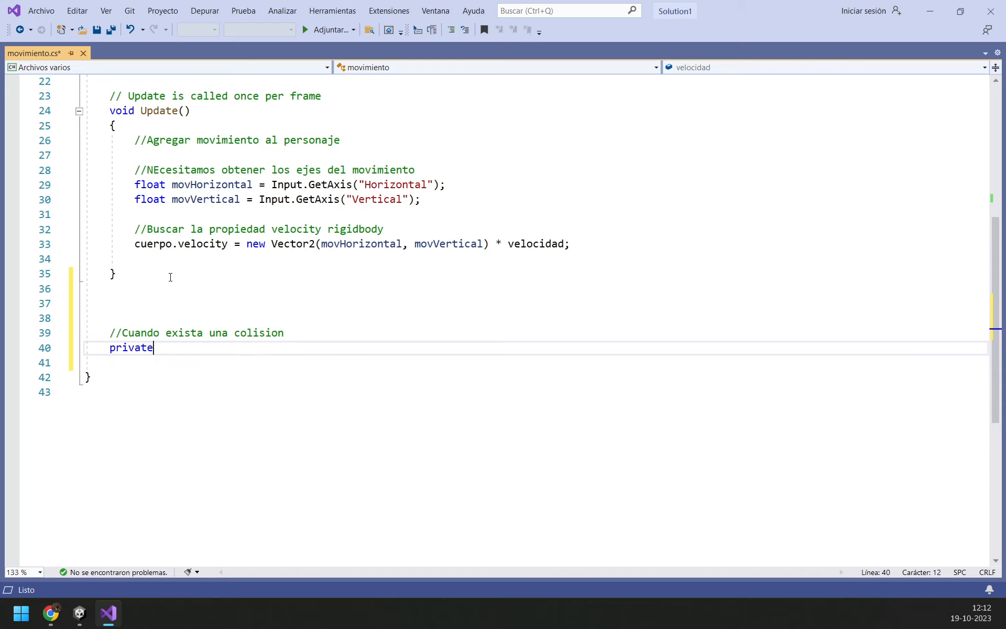
pyautogui.write(' vou')
pyautogui.press('Return')
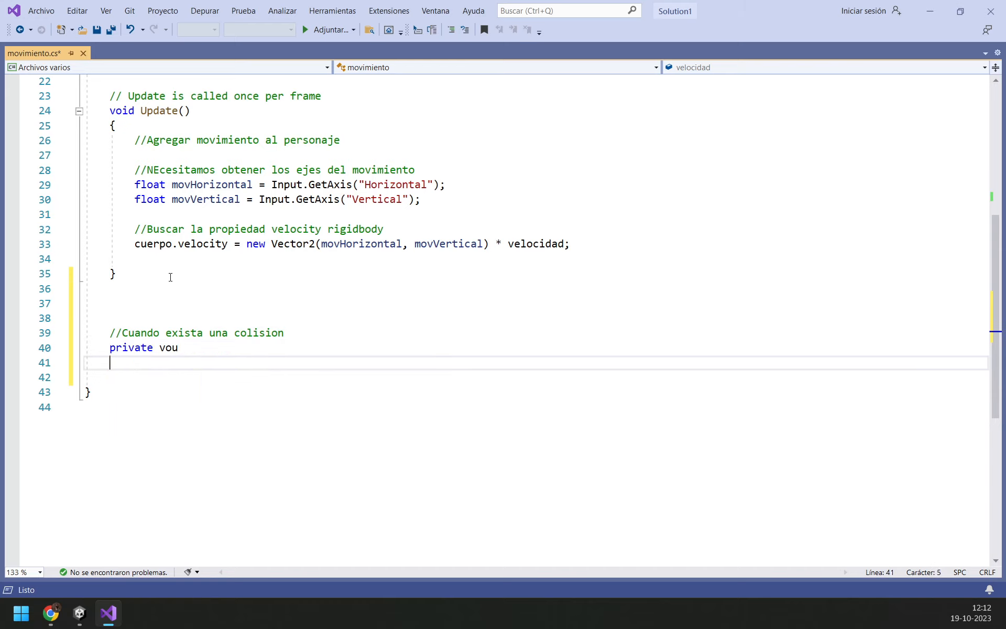
pyautogui.press('BackSpace')
pyautogui.press('BackSpace')
pyautogui.write('id')
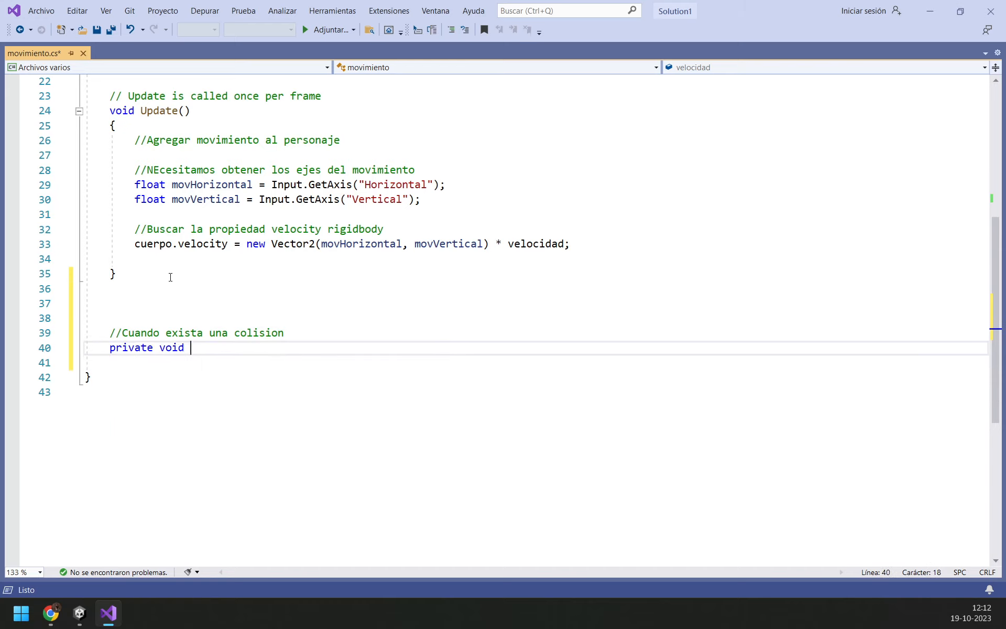
pyautogui.write(' OnColl')
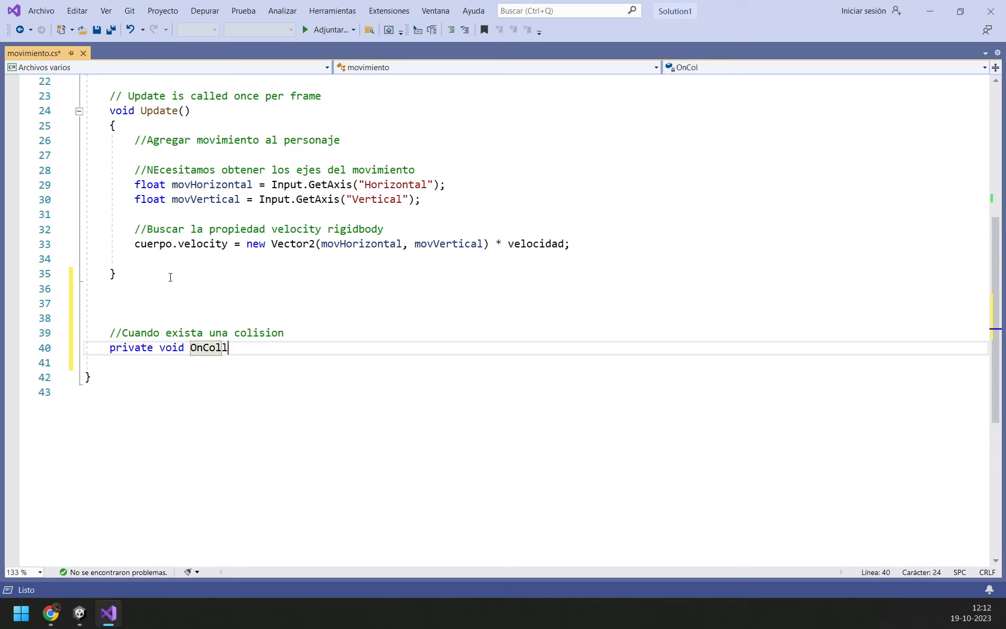
pyautogui.write('isi')
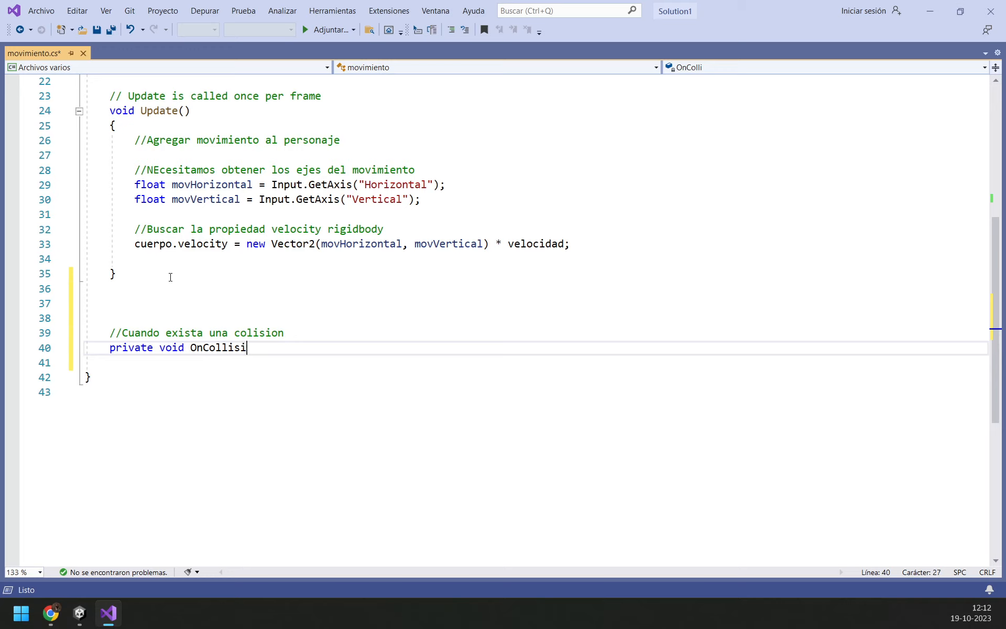
pyautogui.write('onEnter2D')
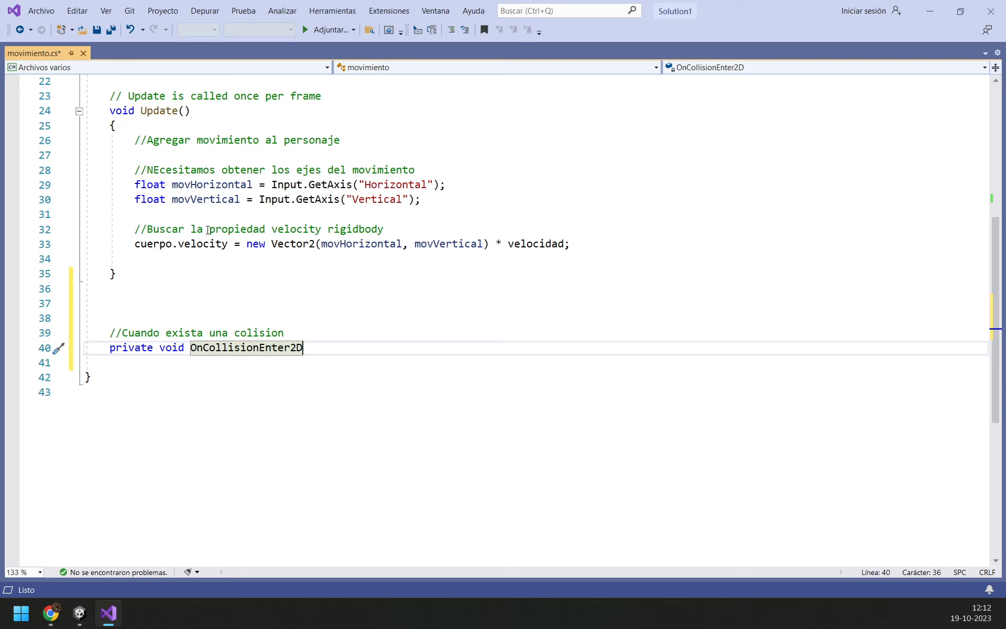
# Step: Give the OnCollisionEnter2D method the parameter "Collision2D collision" in parentheses
pyautogui.write('(')
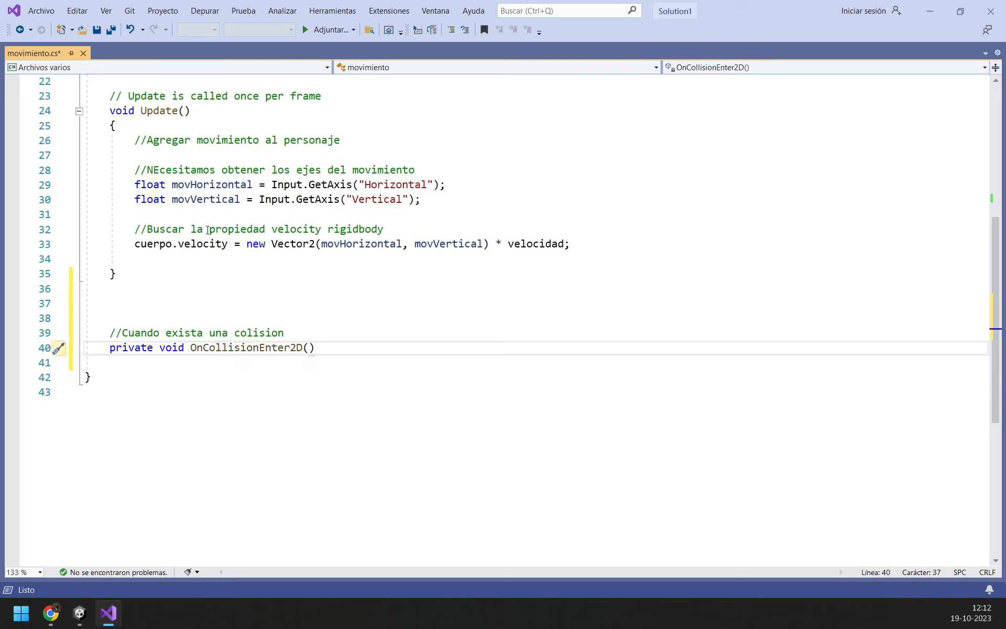
pyautogui.write('col')
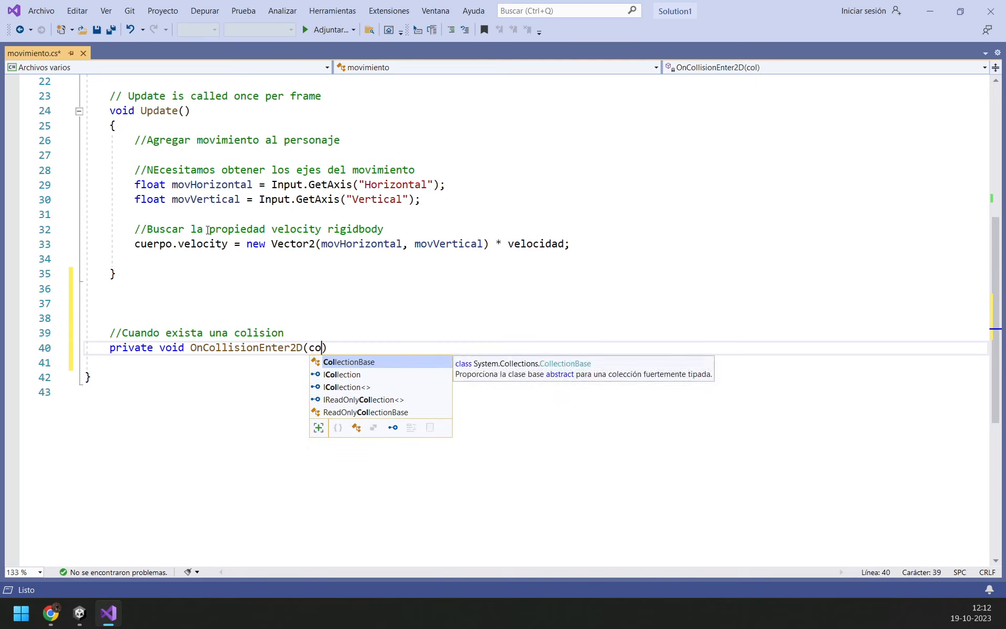
pyautogui.press('BackSpace')
pyautogui.press('BackSpace')
pyautogui.press('BackSpace')
pyautogui.write('Colli')
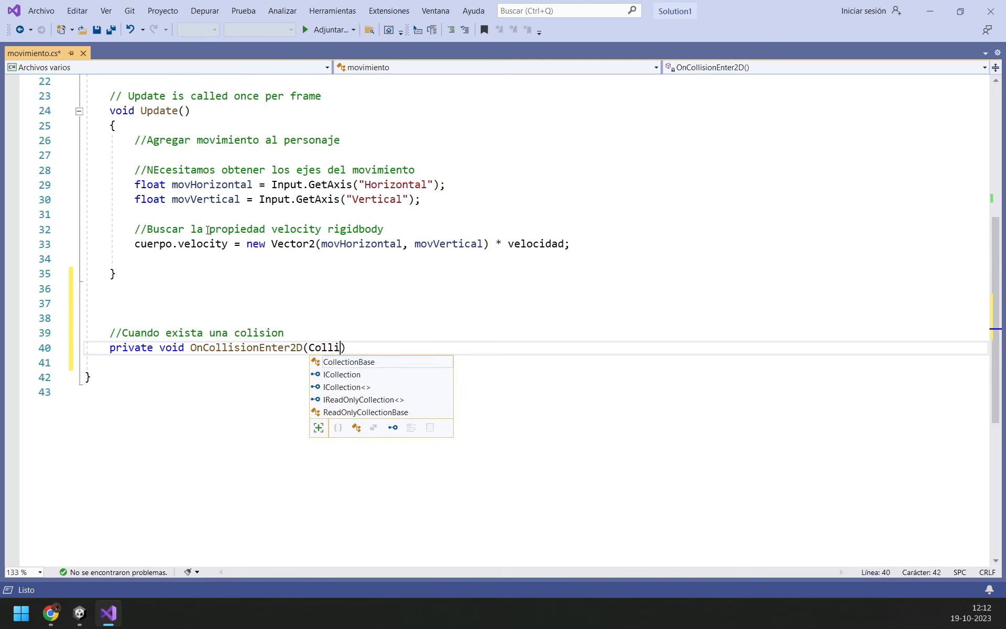
pyautogui.write('sion@')
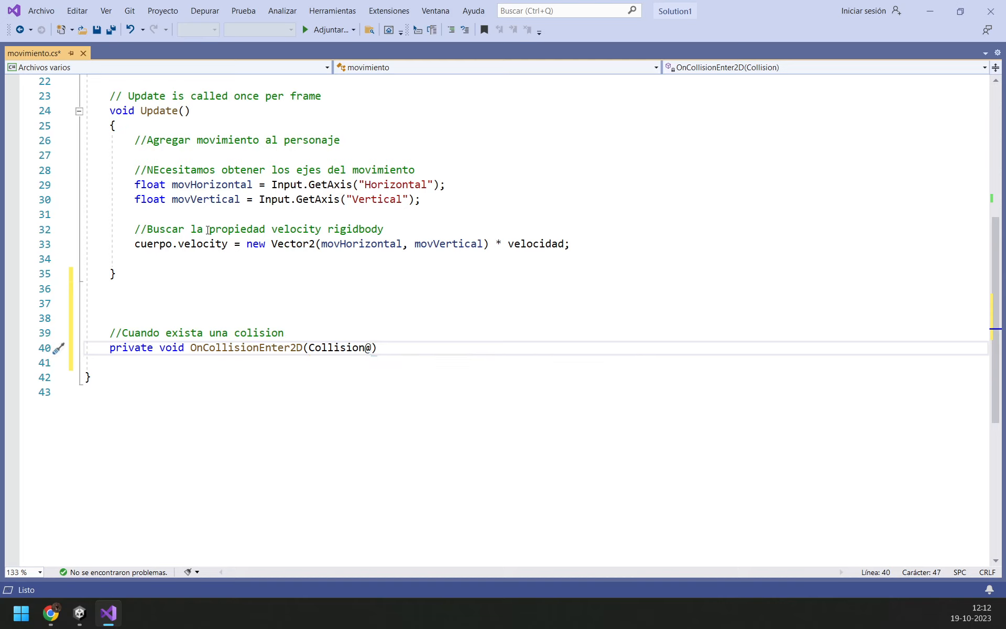
pyautogui.press('BackSpace')
pyautogui.write('2S')
pyautogui.press('BackSpace')
pyautogui.write('s')
pyautogui.press('BackSpace')
pyautogui.write('=')
pyautogui.press('BackSpace')
pyautogui.write('D ')
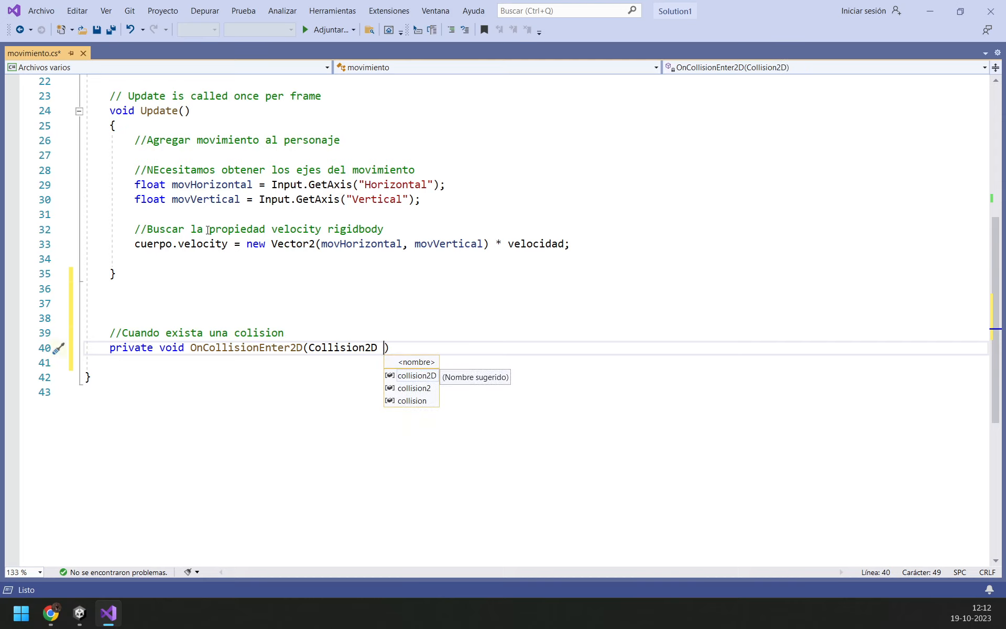
pyautogui.write('c')
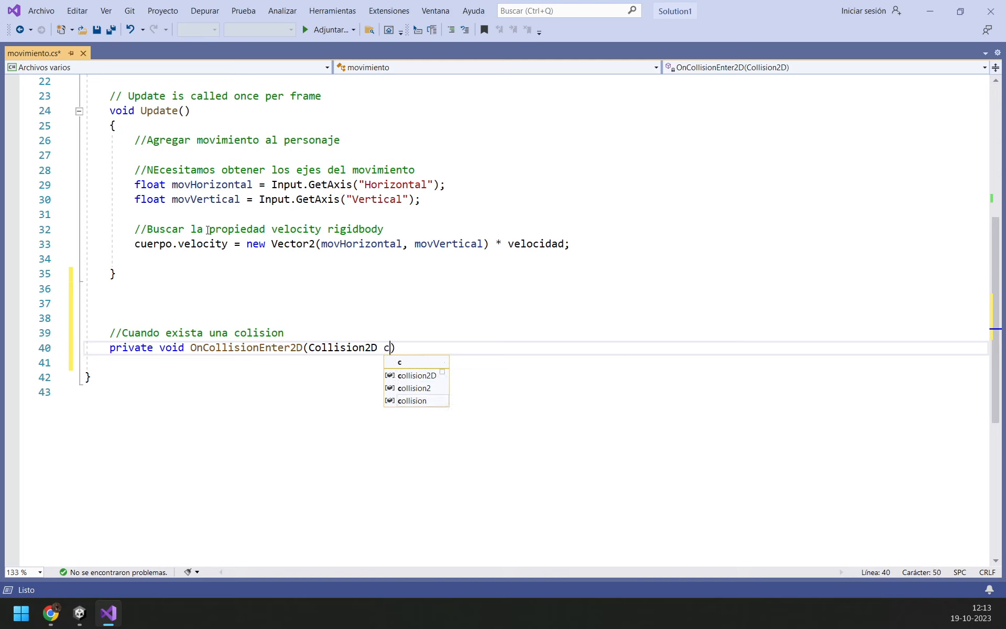
pyautogui.write('ollision')
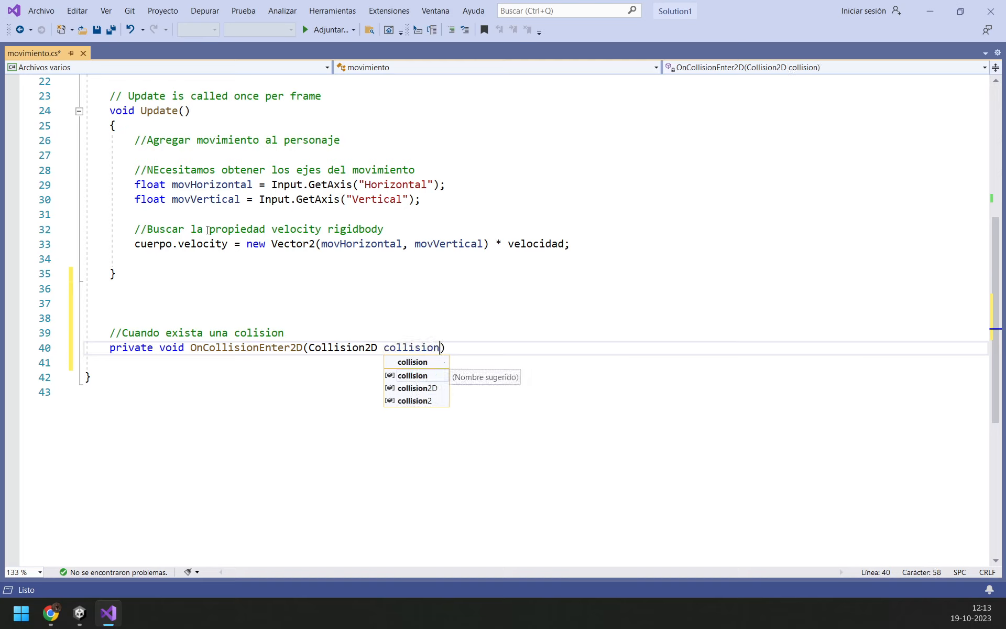
pyautogui.press('Right')
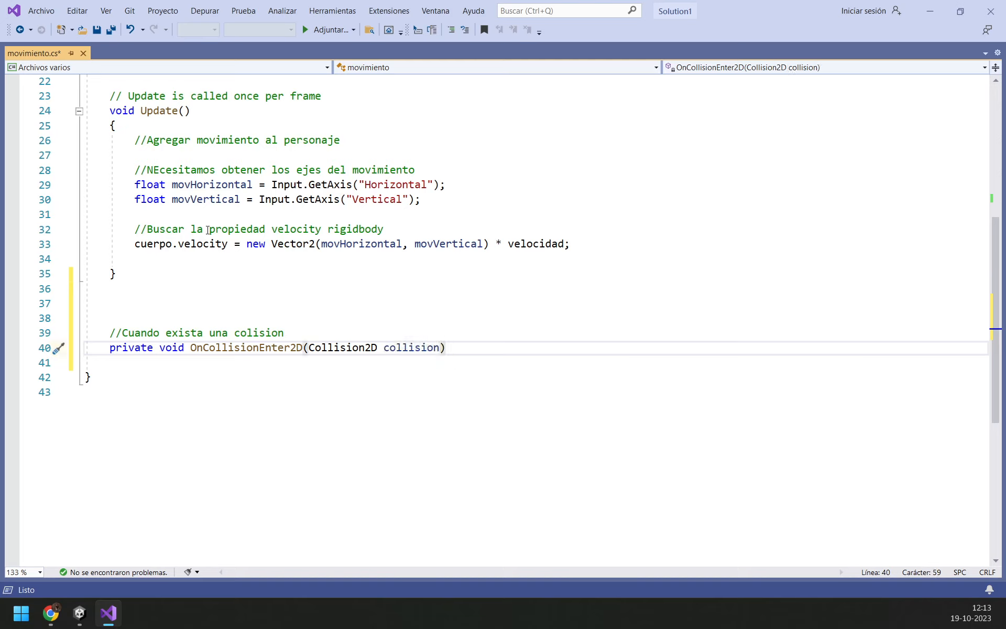
# Step: Add a braced body with blank lines to the OnCollisionEnter2D method
pyautogui.write('{')
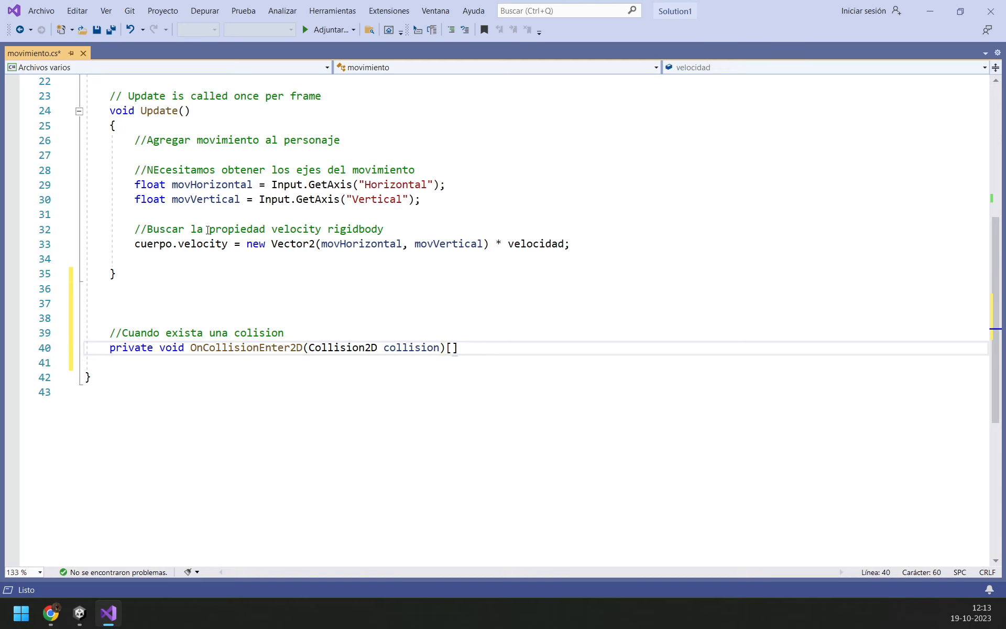
pyautogui.press('Return')
pyautogui.press('Return')
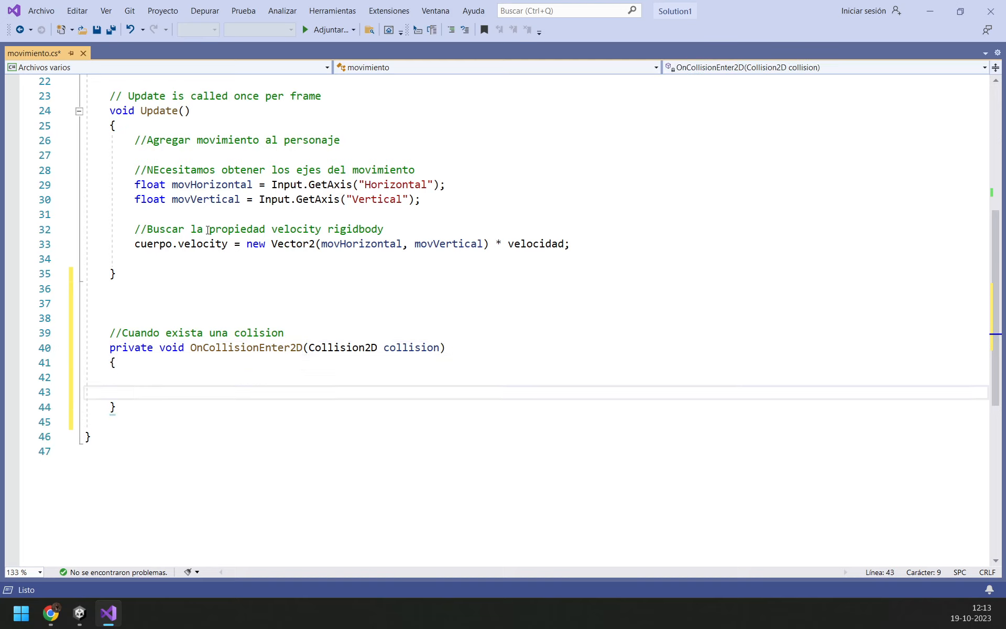
pyautogui.press('Return')
# Step: Write the comment "//Si el jugador choca con el oso, se devuelve a la posicion 0,0" inside the OnCollisionEnter2D body
pyautogui.write('//')
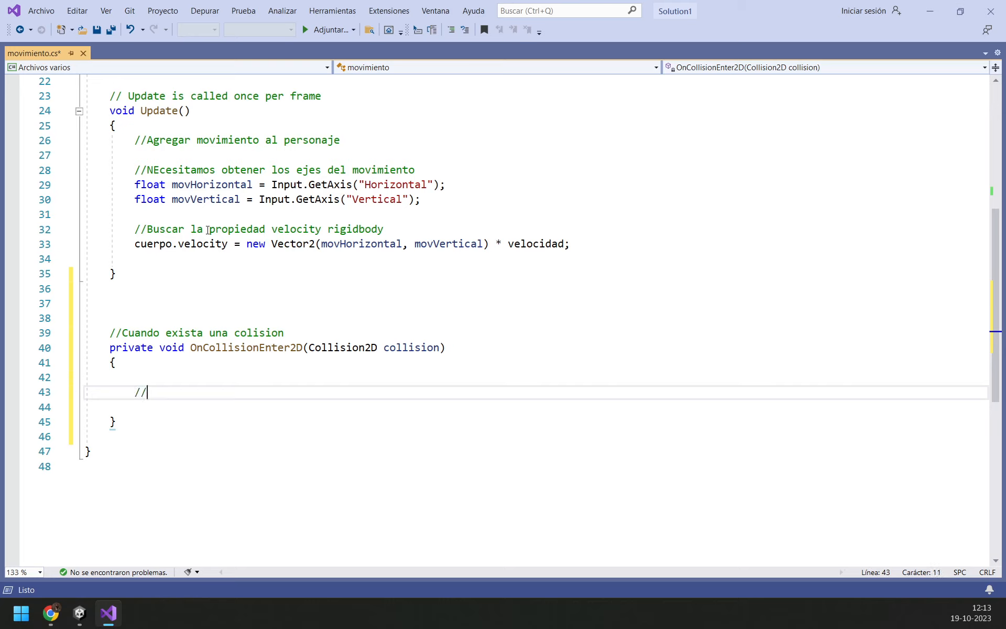
pyautogui.write('Sin el')
pyautogui.press('BackSpace')
pyautogui.press('BackSpace')
pyautogui.press('BackSpace')
pyautogui.write('el p')
pyautogui.press('BackSpace')
pyautogui.write('jugador choca con ')
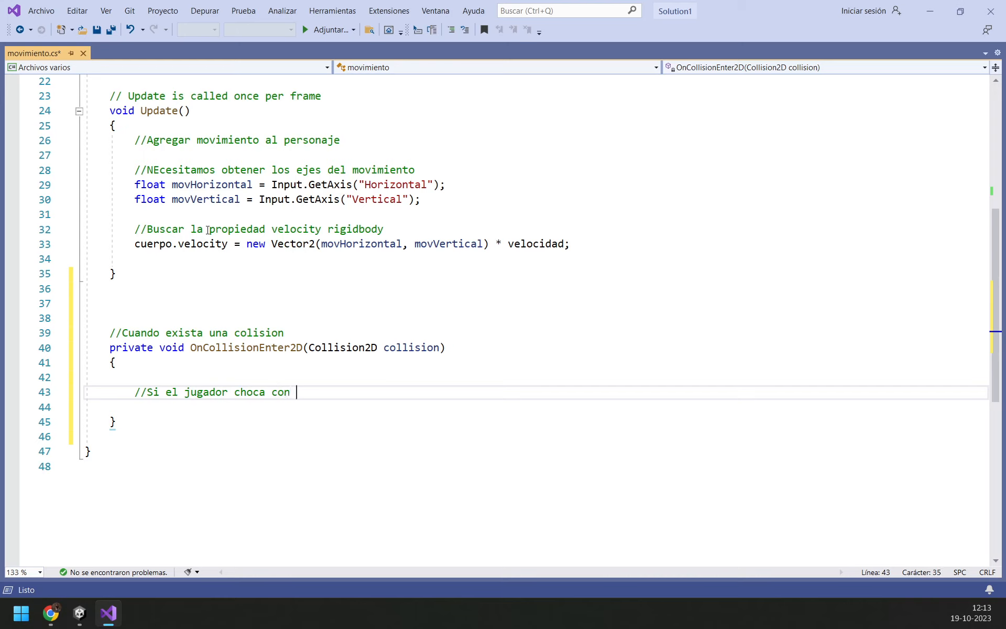
pyautogui.write('el oso, se devuelvo')
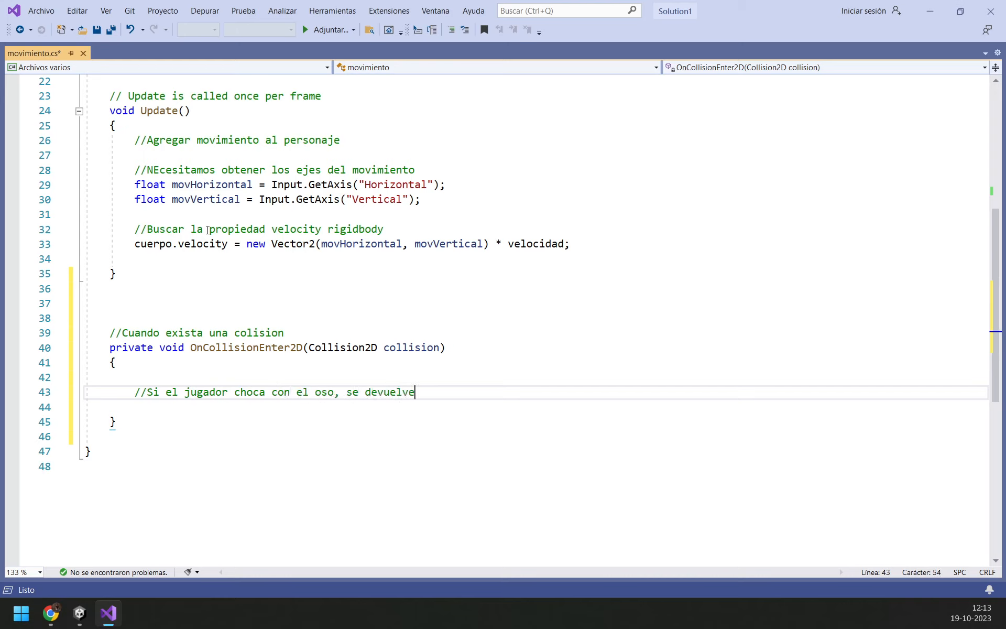
pyautogui.write(' a la posicion 0,0')
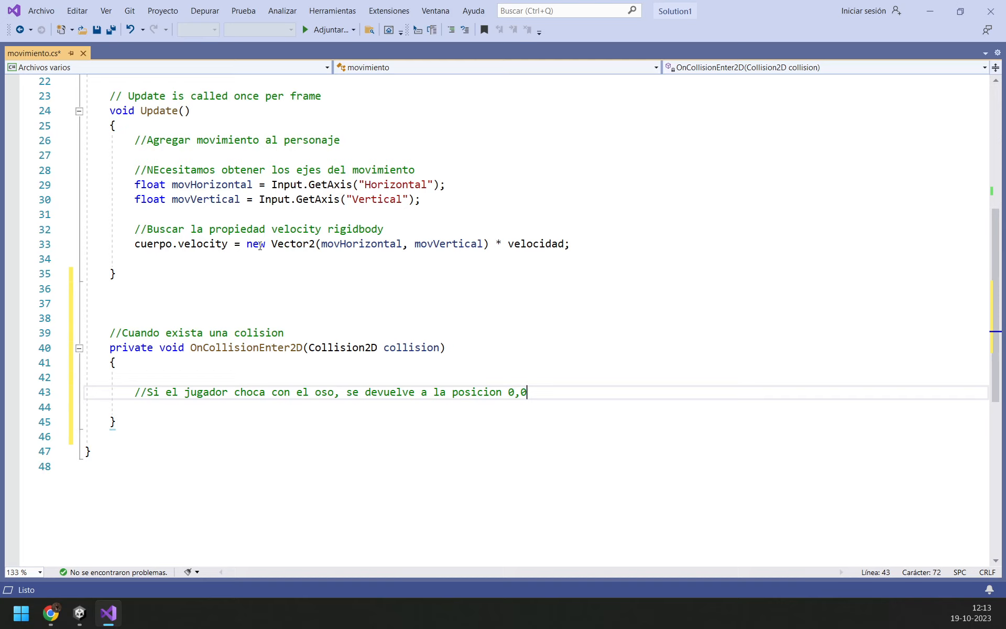
# Step: Begin an if condition below the comment in OnCollisionEnter2D with "collision.gameObject.CompareTag("
pyautogui.press('Return')
pyautogui.write('if')
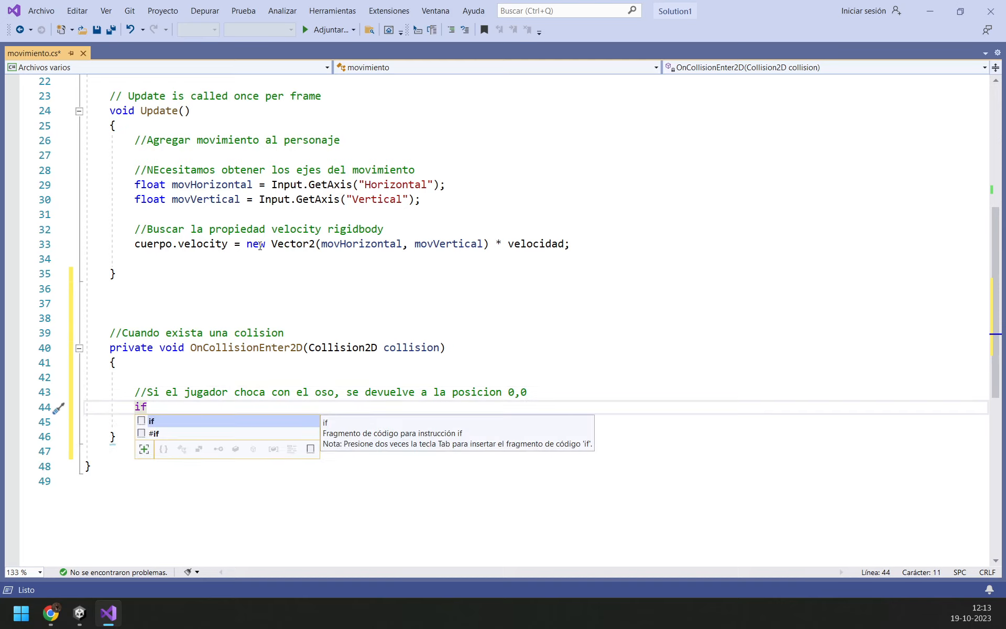
pyautogui.write('(')
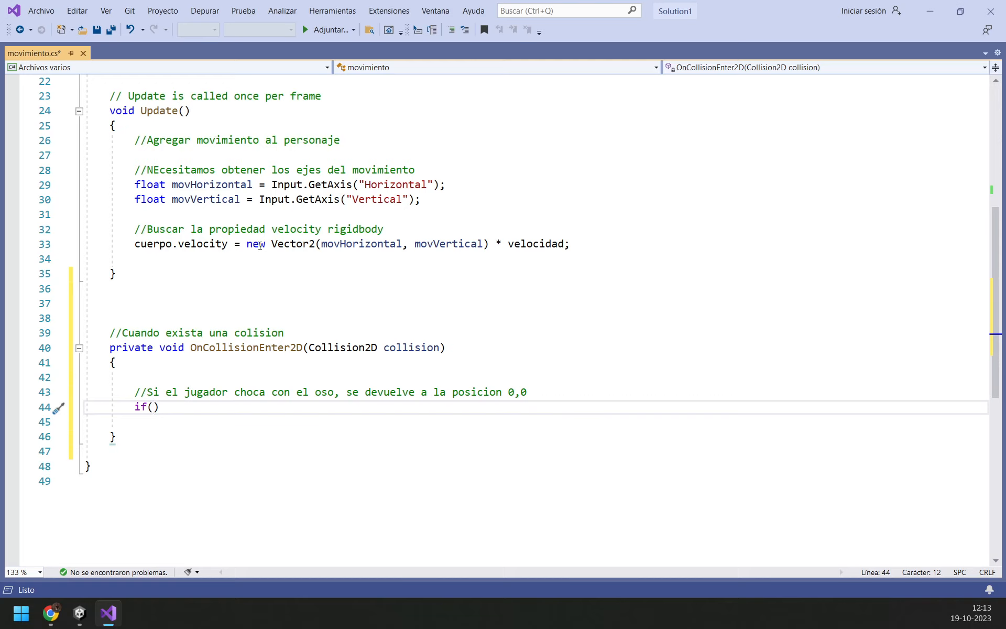
pyautogui.write('collision.gameObject')
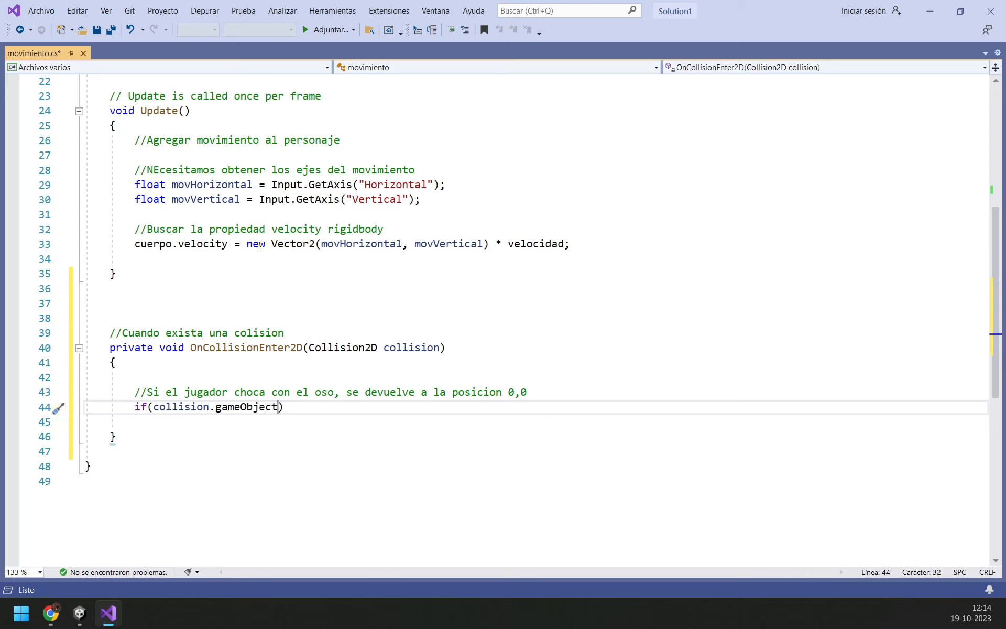
pyautogui.write('.CompareTag(')
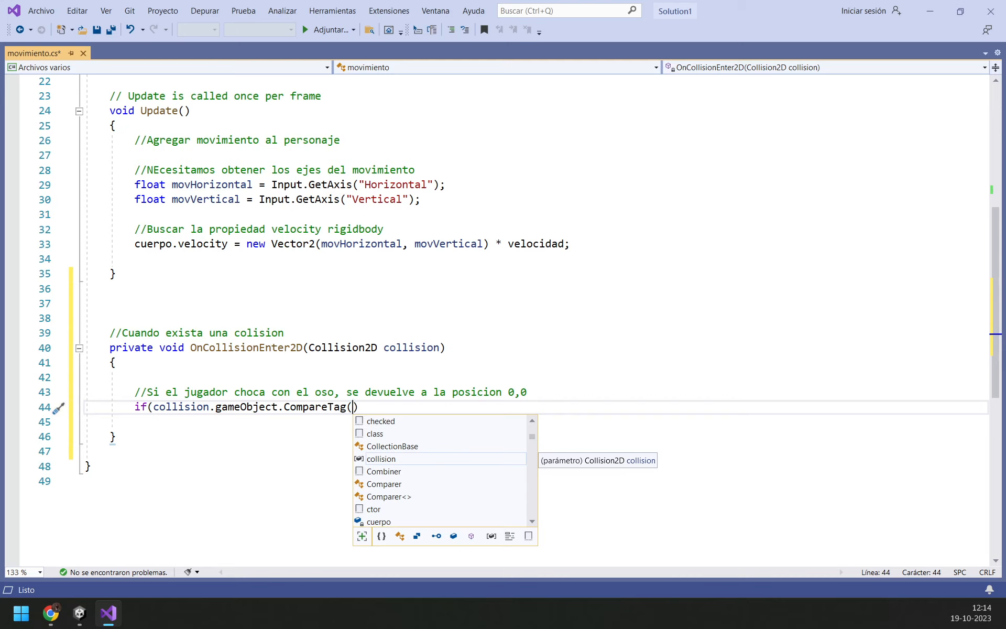
# Step: Switch to Unity and assign the Respawn tag to the bear-walk1 object
pyautogui.hotkey('alt', 'Tab')
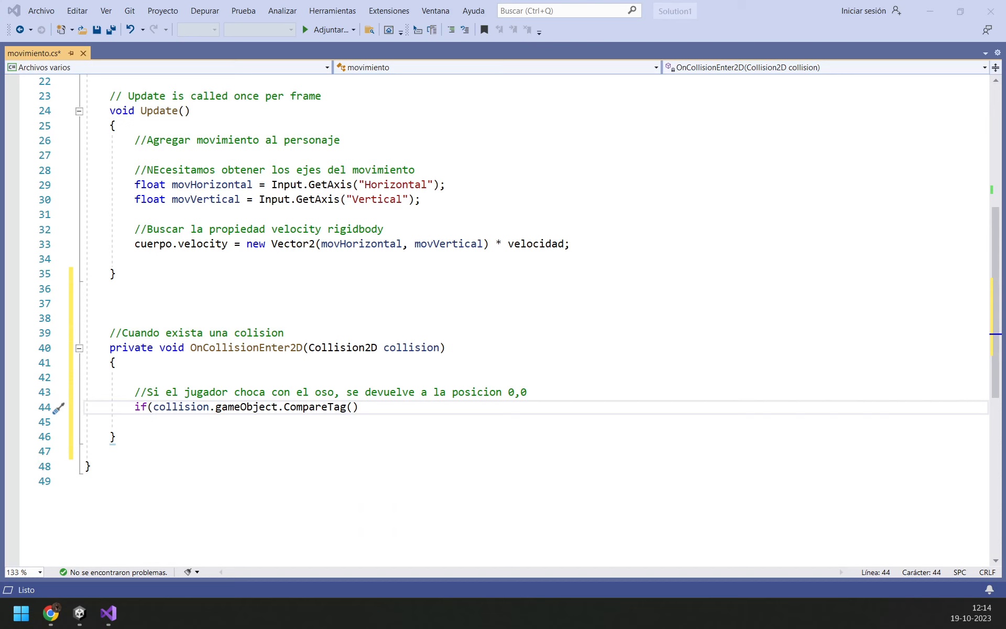
pyautogui.click(79, 613)
pyautogui.click(479, 199)
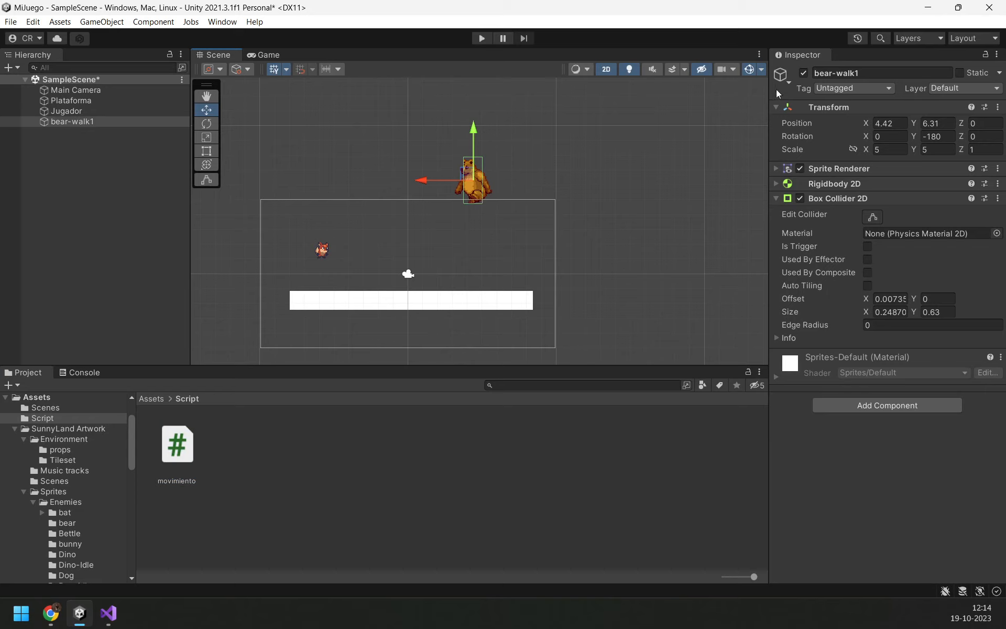
pyautogui.click(816, 89)
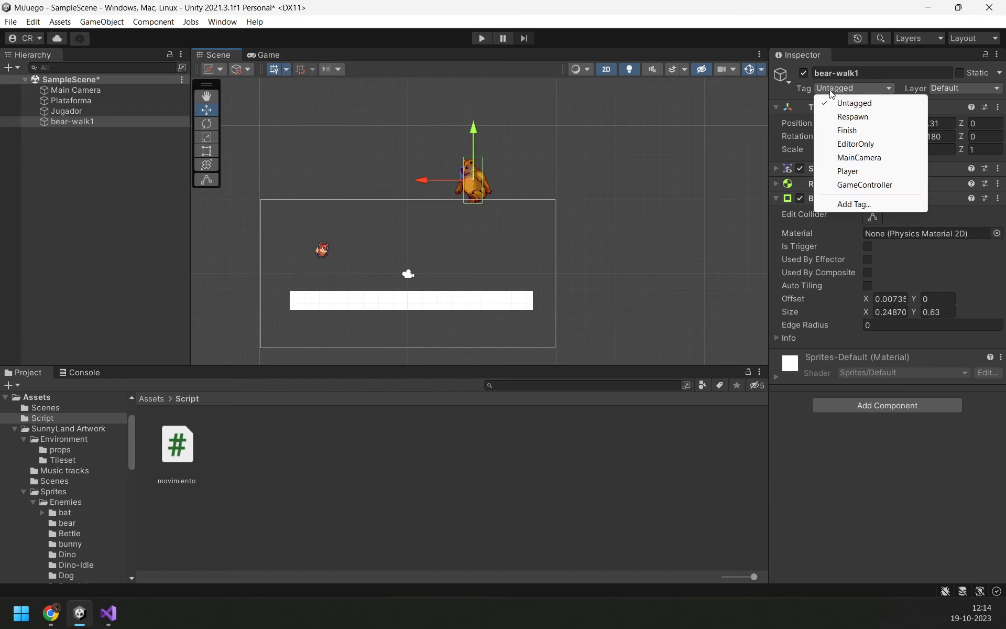
pyautogui.click(854, 114)
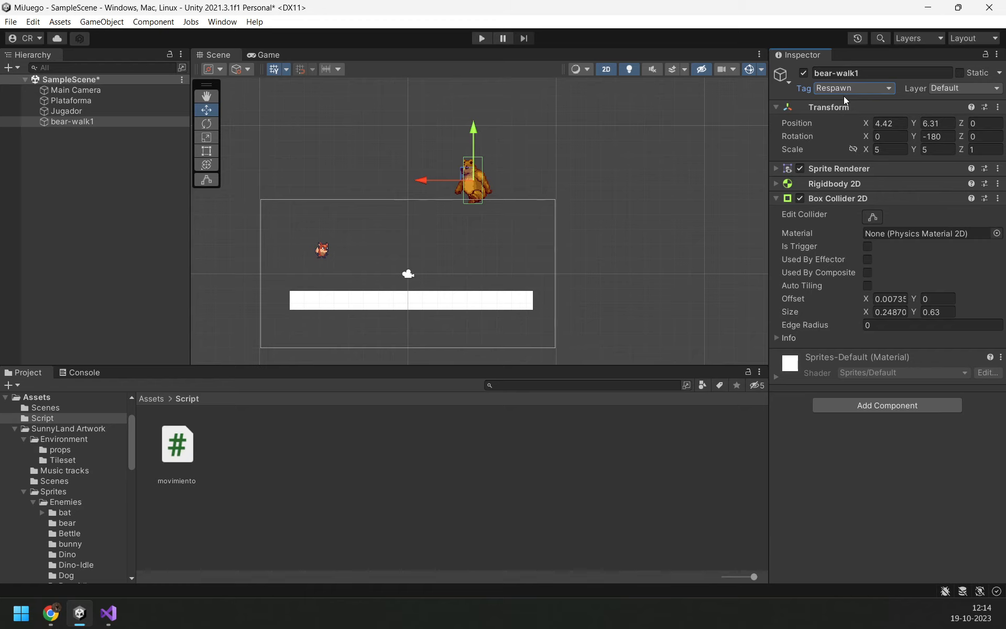
# Step: Return to Visual Studio, complete the CompareTag condition with "Respawn" and give the if statement a braced body
pyautogui.click(107, 614)
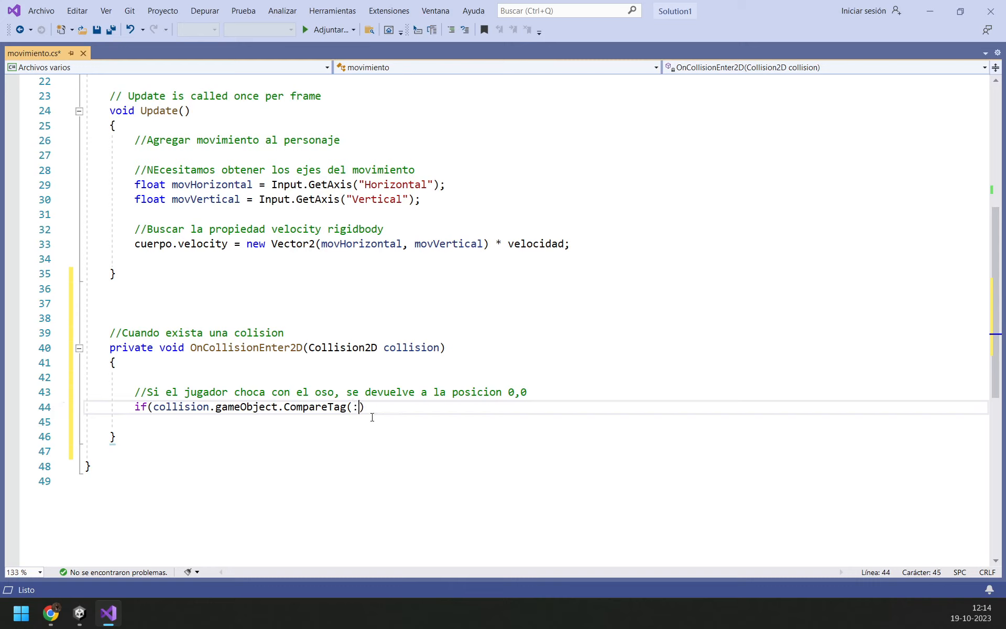
pyautogui.write('"Respawn')
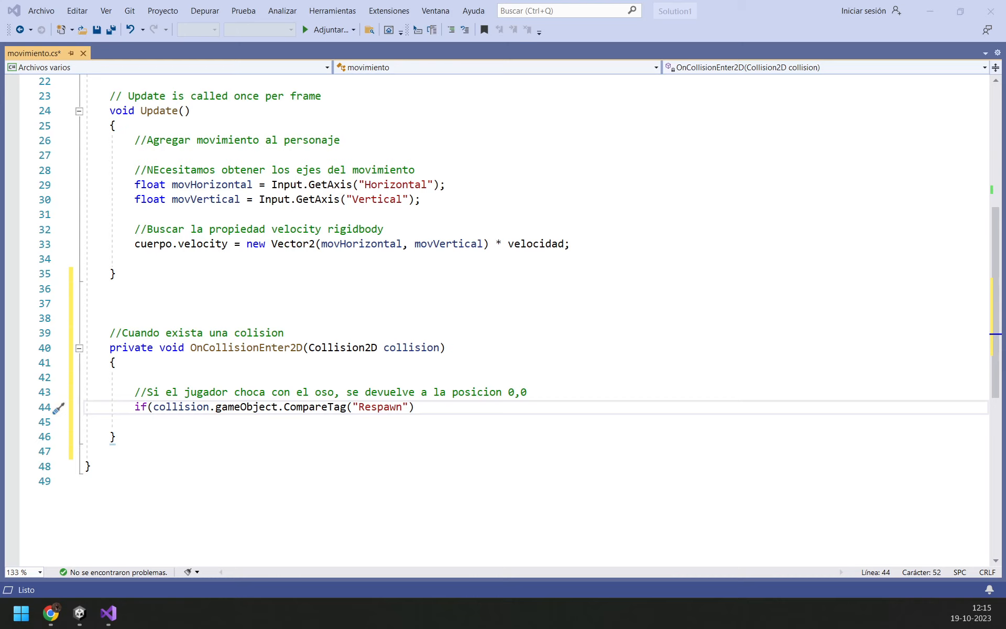
pyautogui.click(485, 405)
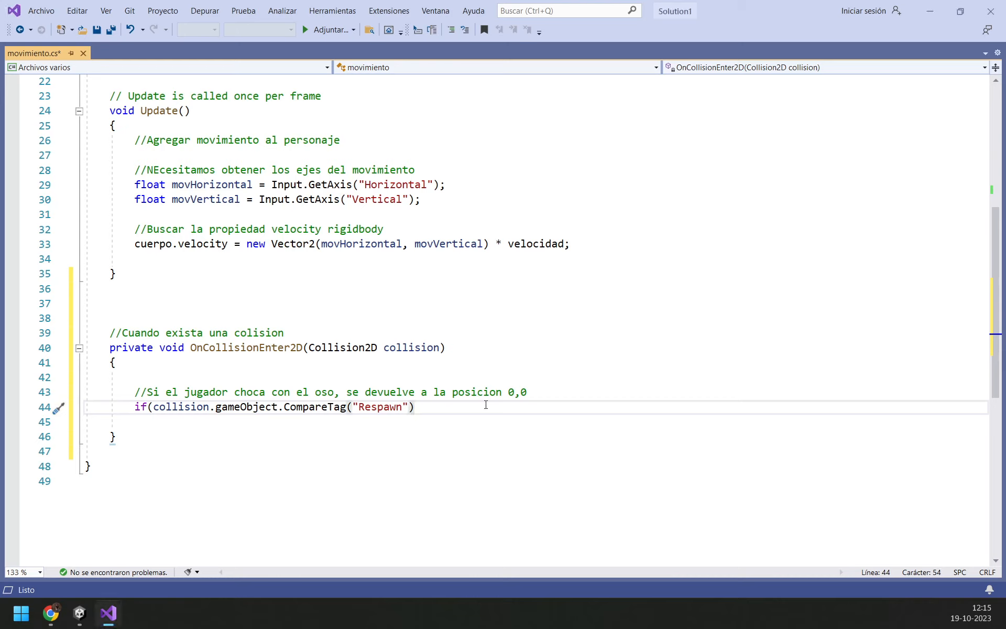
pyautogui.write('){')
pyautogui.press('Return')
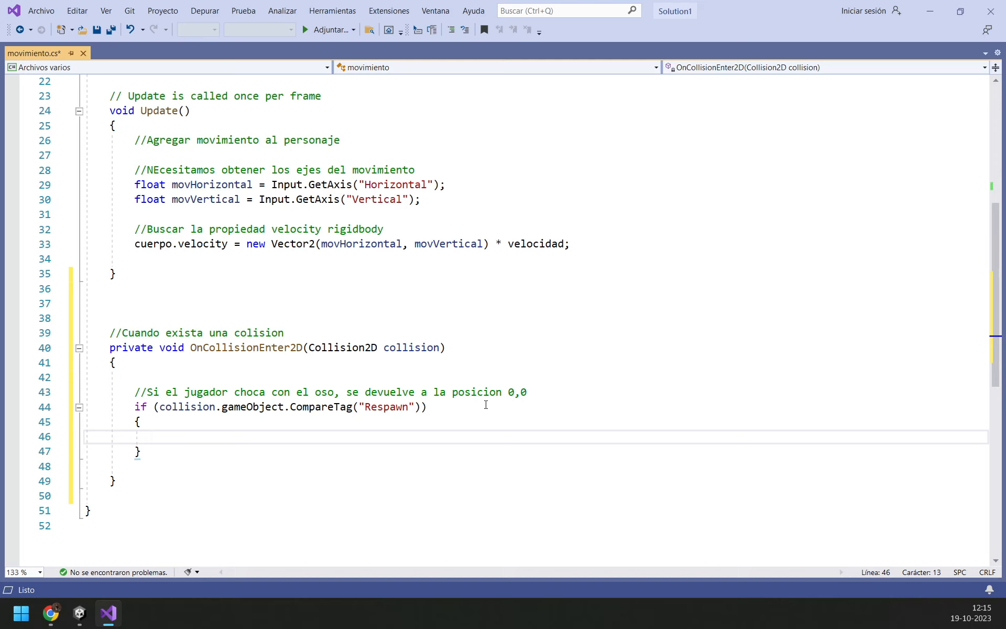
pyautogui.write('??')
pyautogui.press('Up')
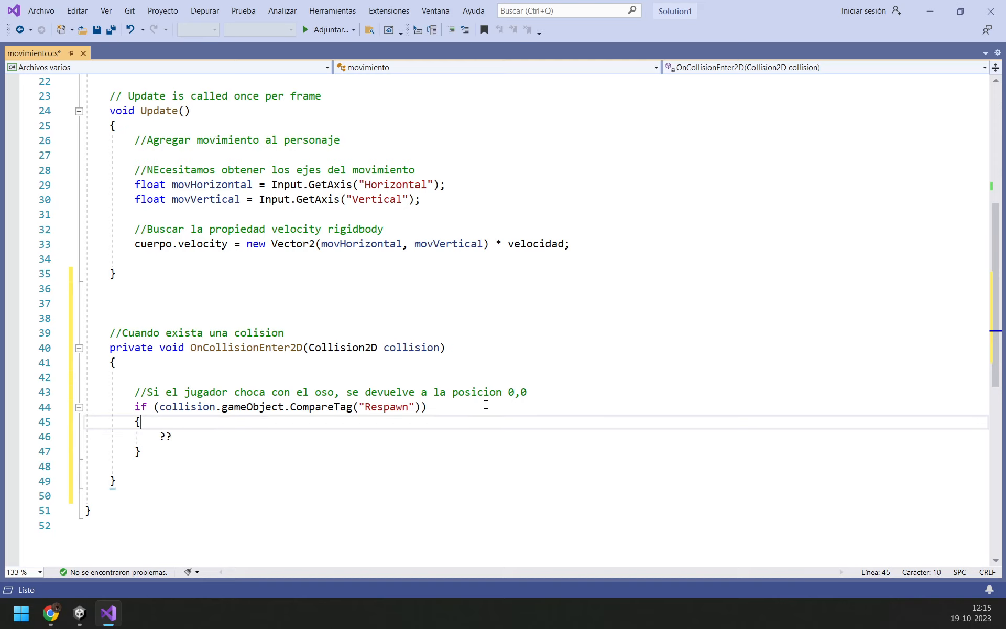
pyautogui.hotkey('ctrl', 'z')
# Step: Write the comment "//Cambiar la posción del jugador" inside the if body and start a new line below it
pyautogui.write('//Camb')
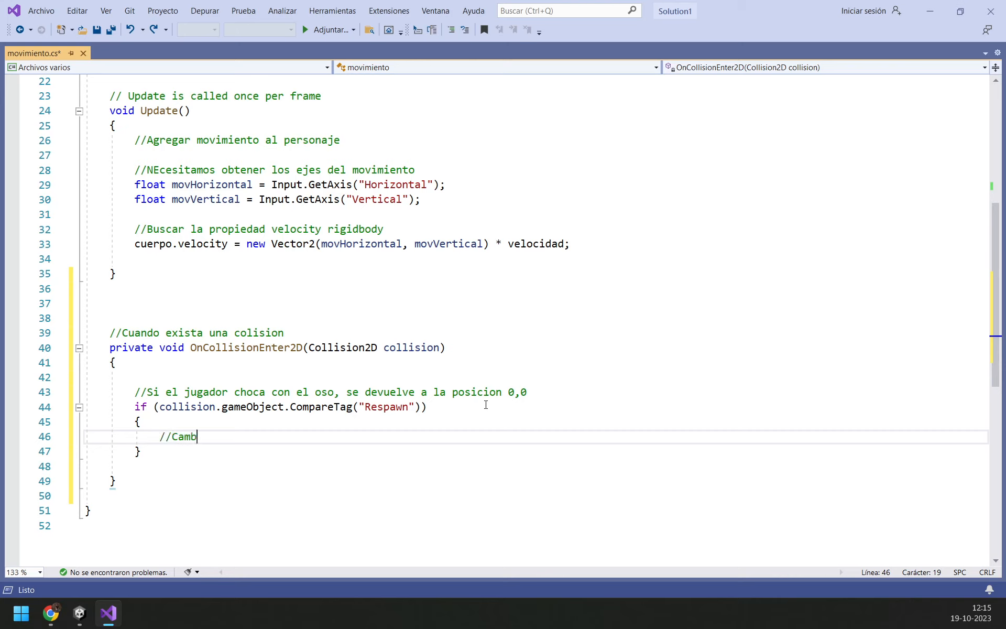
pyautogui.write('iar la posci[on del')
pyautogui.press('BackSpace')
pyautogui.press('BackSpace')
pyautogui.press('BackSpace')
pyautogui.press('BackSpace')
pyautogui.press('BackSpace')
pyautogui.press('BackSpace')
pyautogui.press('BackSpace')
pyautogui.write('ón')
pyautogui.write('del jugad')
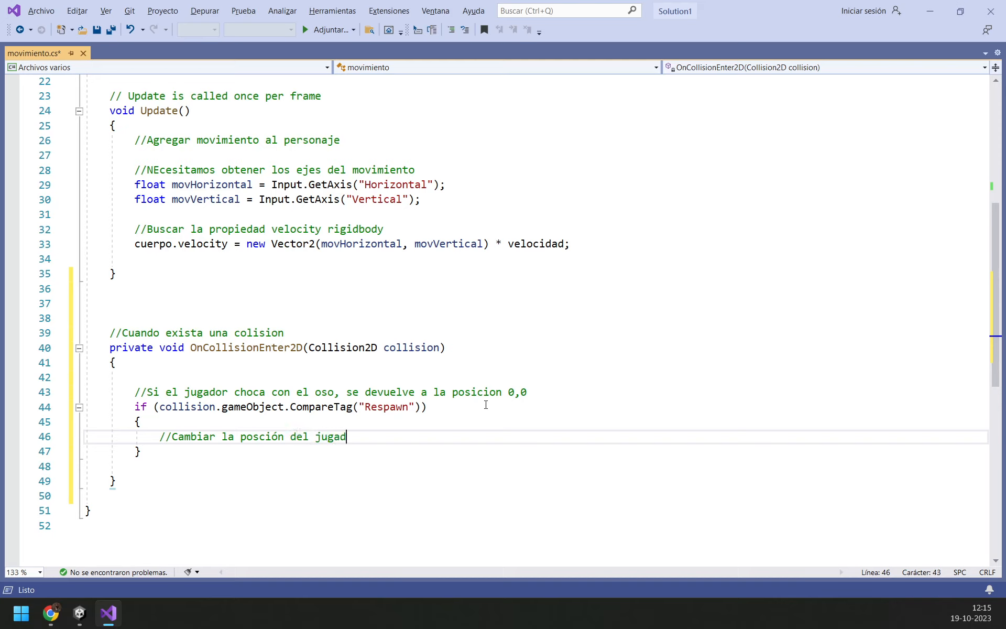
pyautogui.write('or')
pyautogui.press('Return')
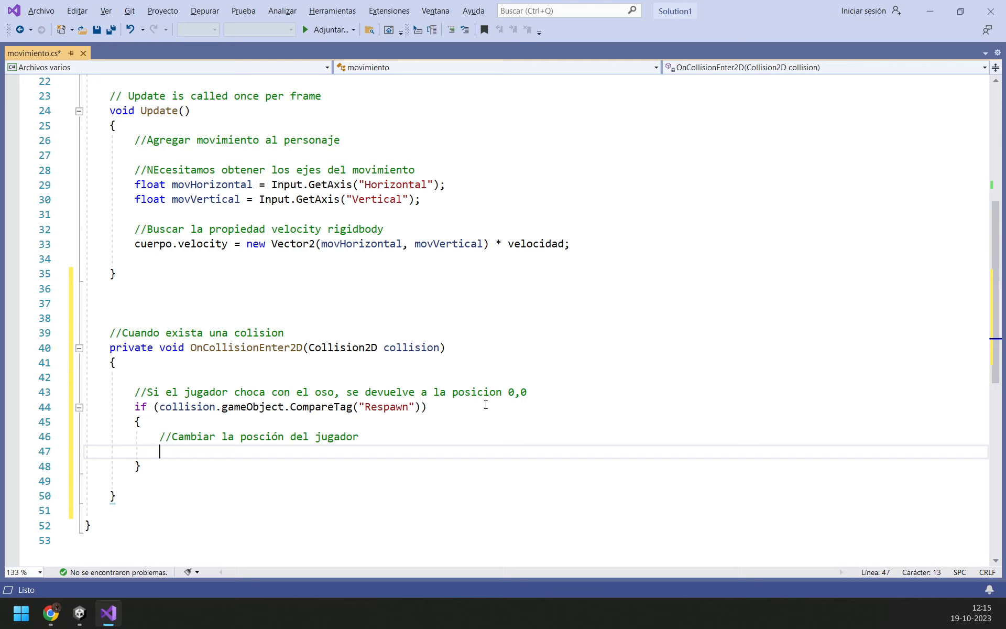
# Step: Add the statement "transform.position = new Vector2(0, 0);" below the comment in the if body and save the script
pyautogui.write('trans')
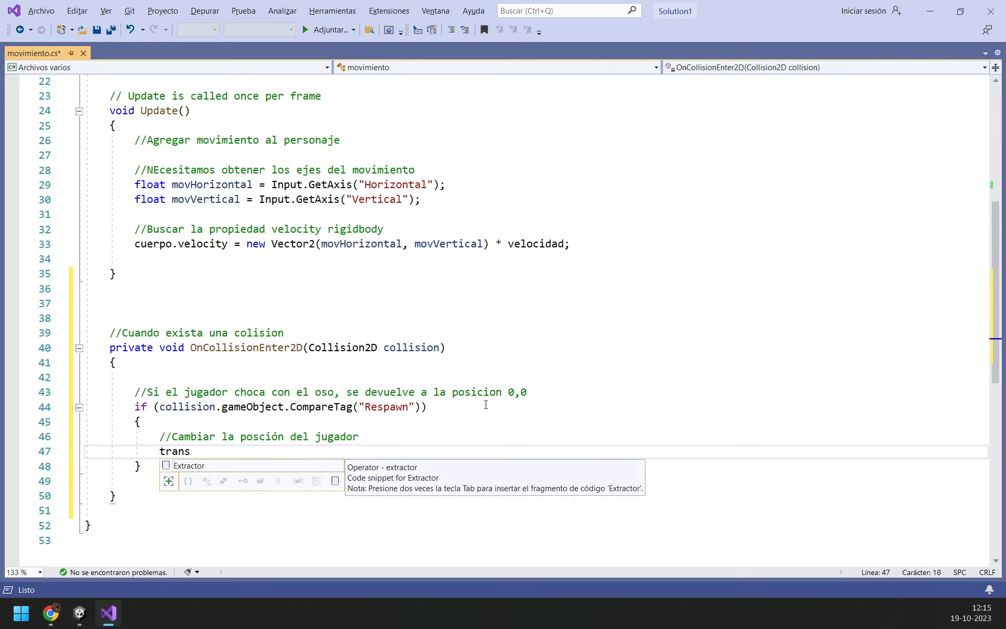
pyautogui.write('form.')
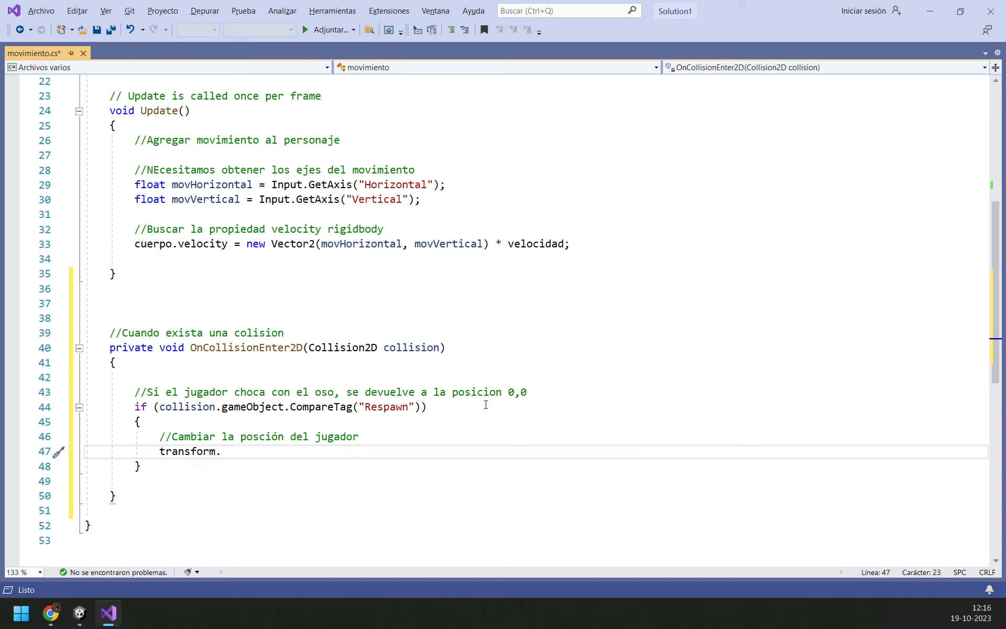
pyautogui.write('position = new VEcto')
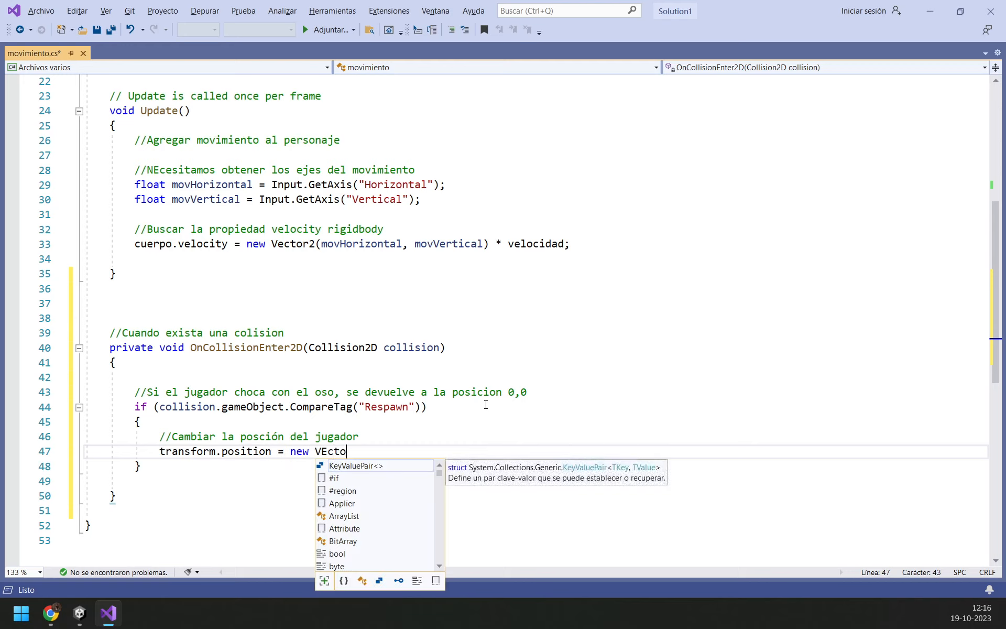
pyautogui.press('BackSpace')
pyautogui.press('BackSpace')
pyautogui.press('BackSpace')
pyautogui.press('BackSpace')
pyautogui.write('ecx')
pyautogui.press('BackSpace')
pyautogui.write('tor2(0,')
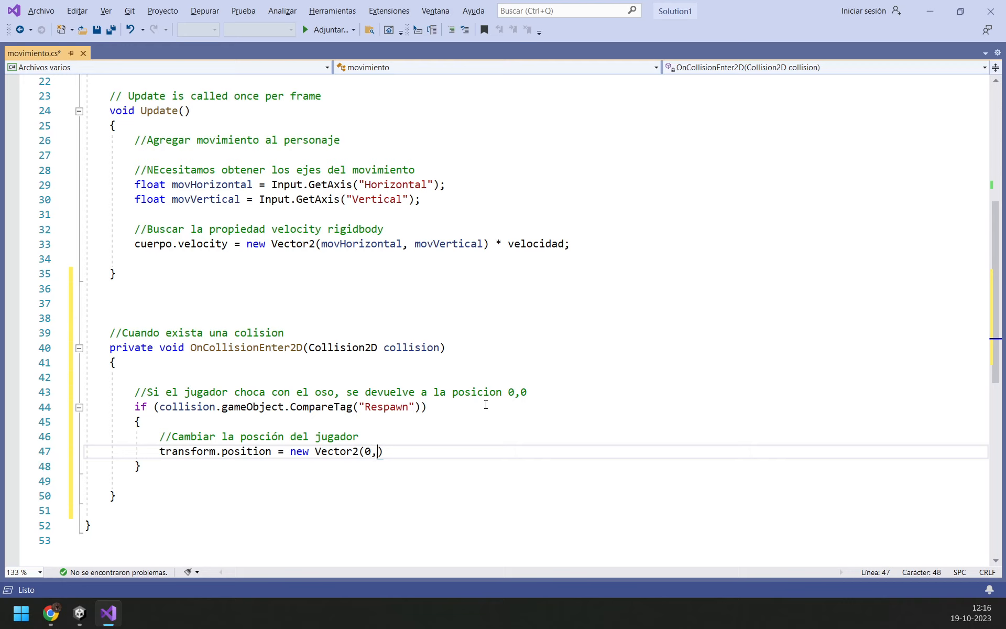
pyautogui.write('0);')
pyautogui.click(479, 441)
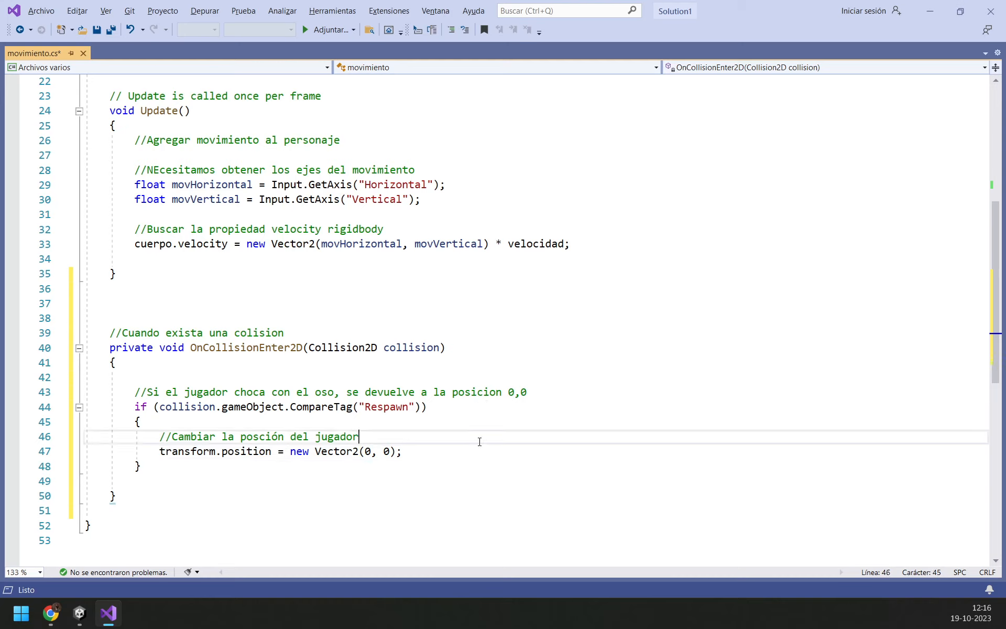
pyautogui.hotkey('ctrl', 's')
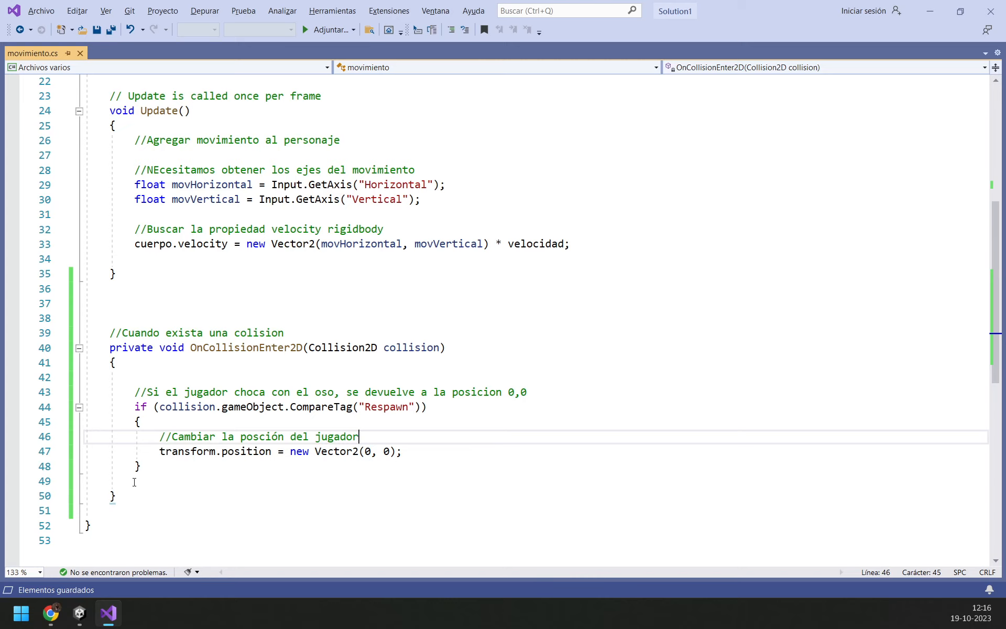
pyautogui.moveTo(160, 451); pyautogui.dragTo(222, 452)
pyautogui.moveTo(315, 407); pyautogui.dragTo(418, 406)
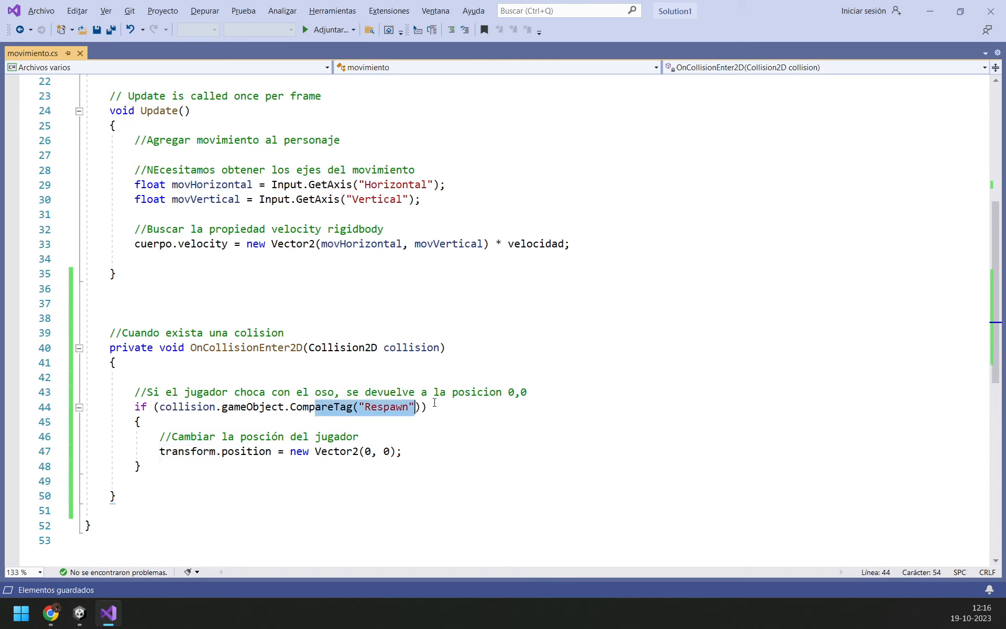
pyautogui.moveTo(197, 348); pyautogui.dragTo(267, 350)
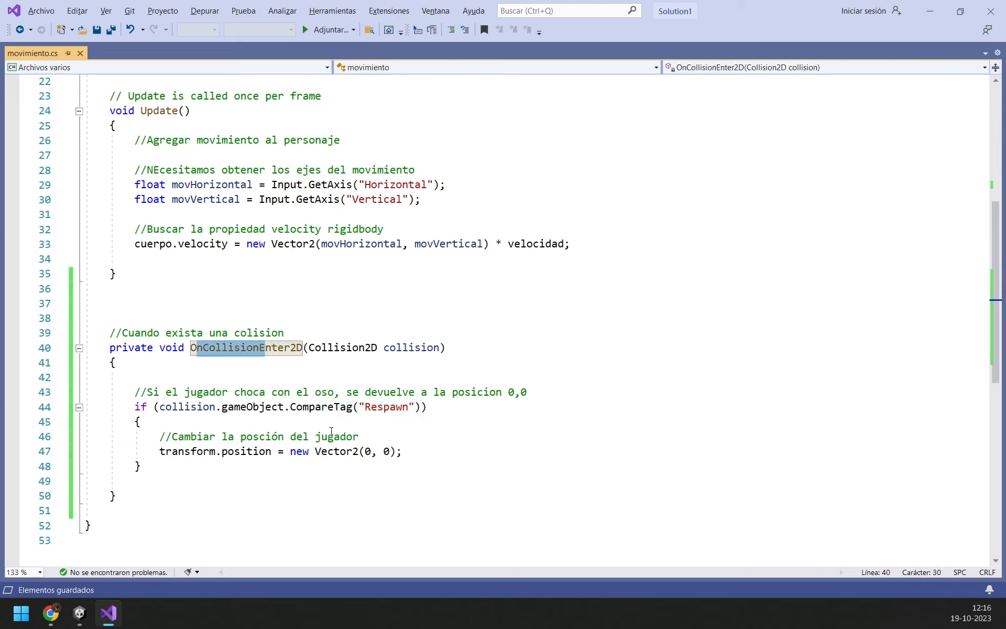
pyautogui.moveTo(316, 452); pyautogui.dragTo(413, 449)
pyautogui.click(414, 449)
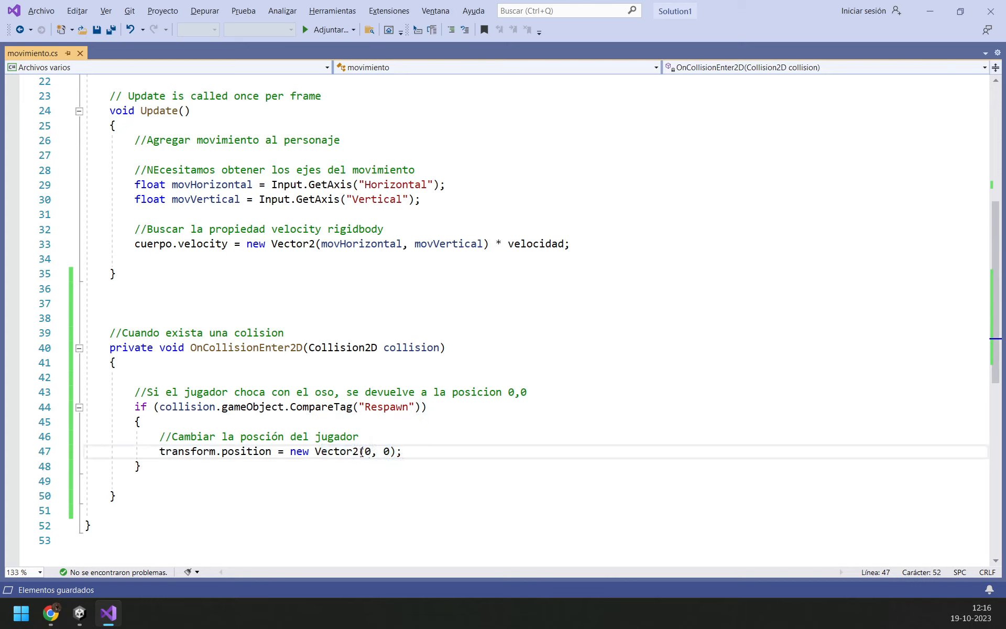
pyautogui.moveTo(359, 451); pyautogui.dragTo(390, 451)
# Step: Switch to Unity, run the game, move the fox to the right into the bear to test the collision, and stop the game
pyautogui.click(86, 611)
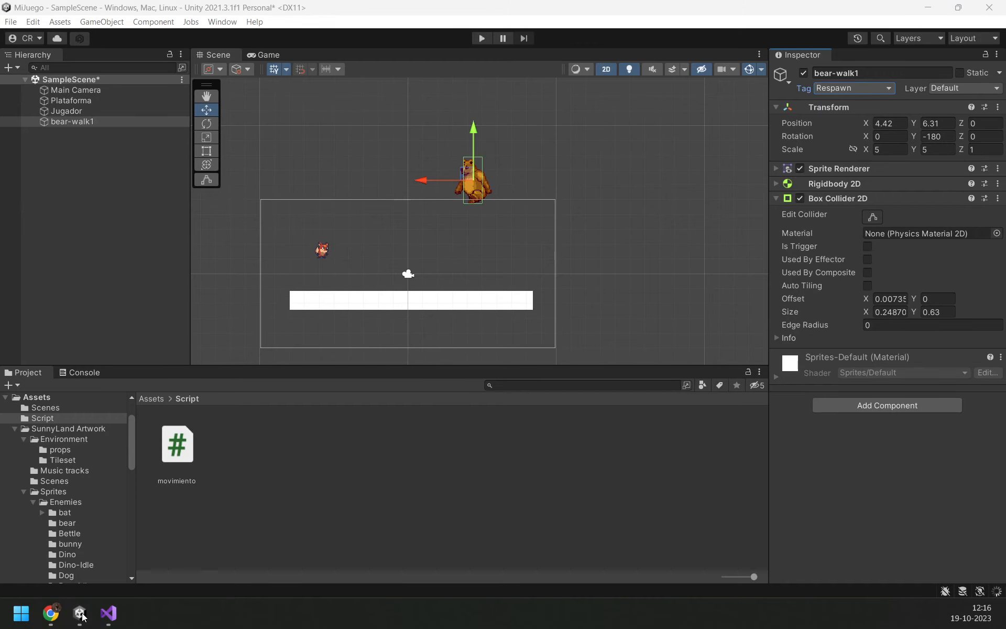
pyautogui.moveTo(109, 612)
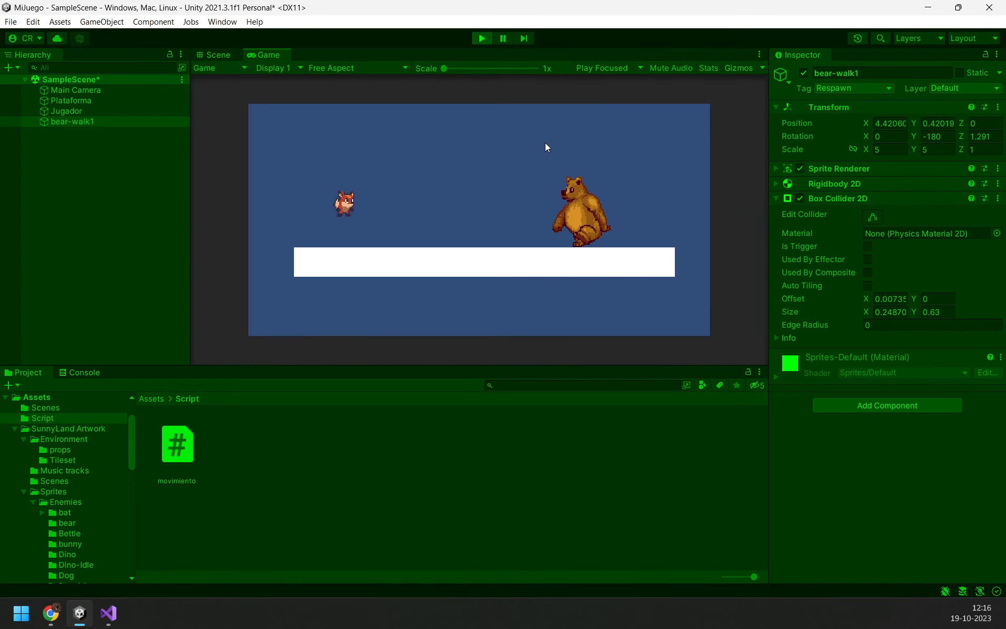
pyautogui.press('Right')
pyautogui.press('Right')
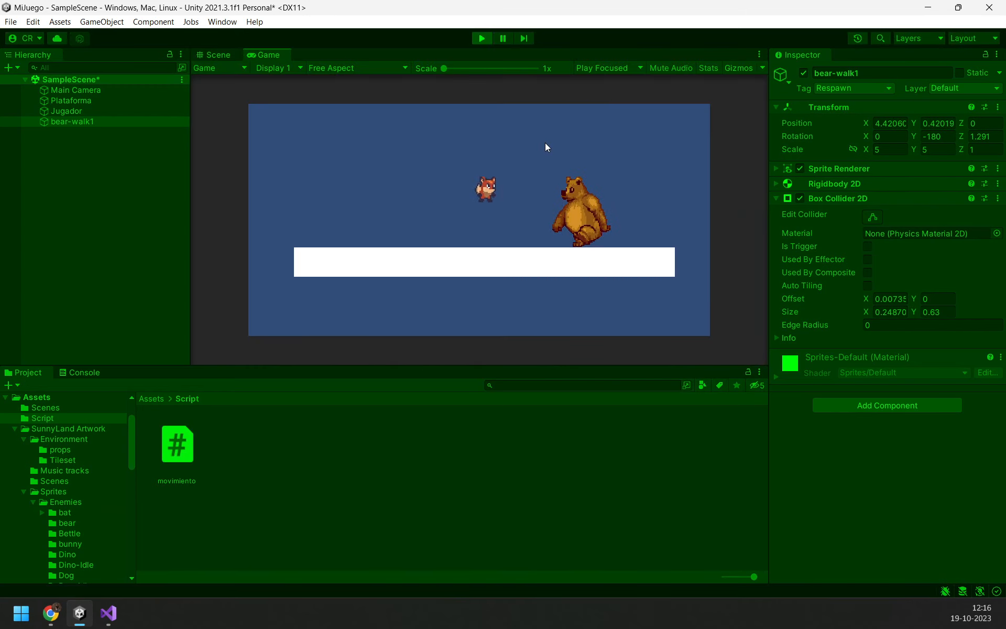
pyautogui.press('Right')
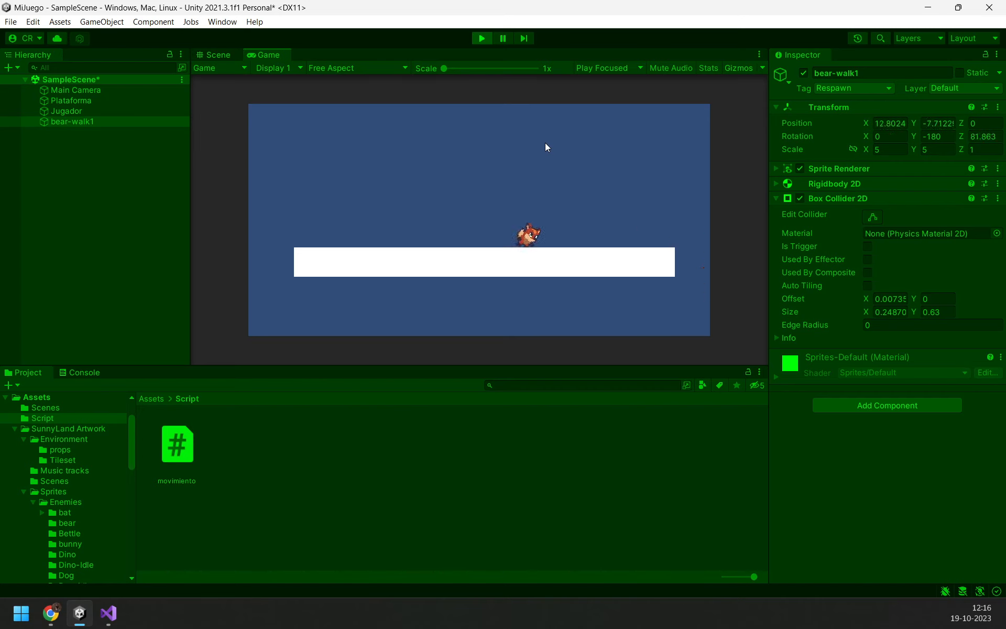
pyautogui.press('Right')
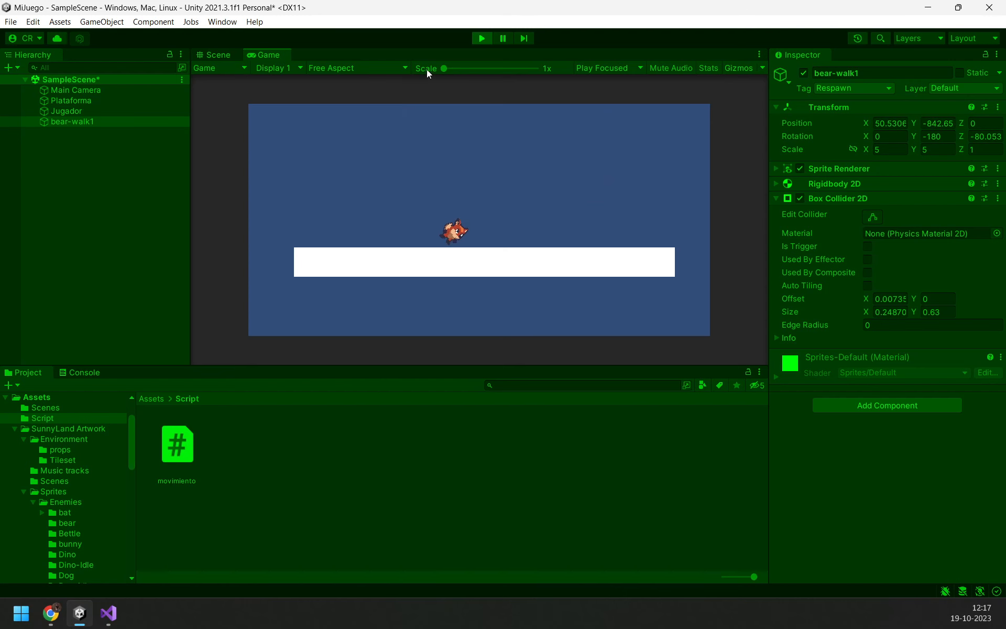
pyautogui.click(482, 39)
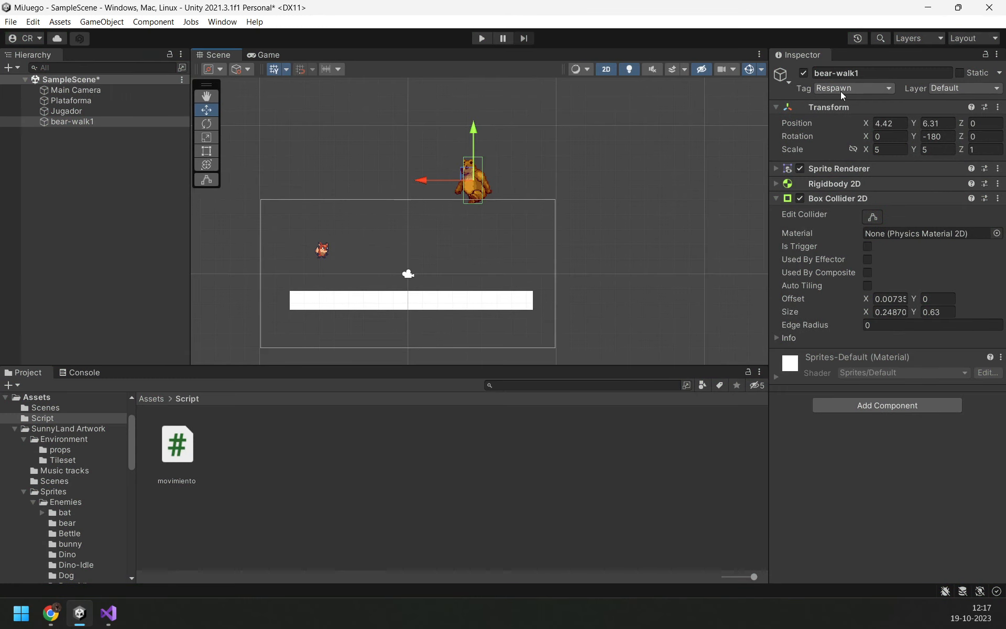
# Step: Create a new 2D square sprite in the scene hierarchy
pyautogui.click(455, 303)
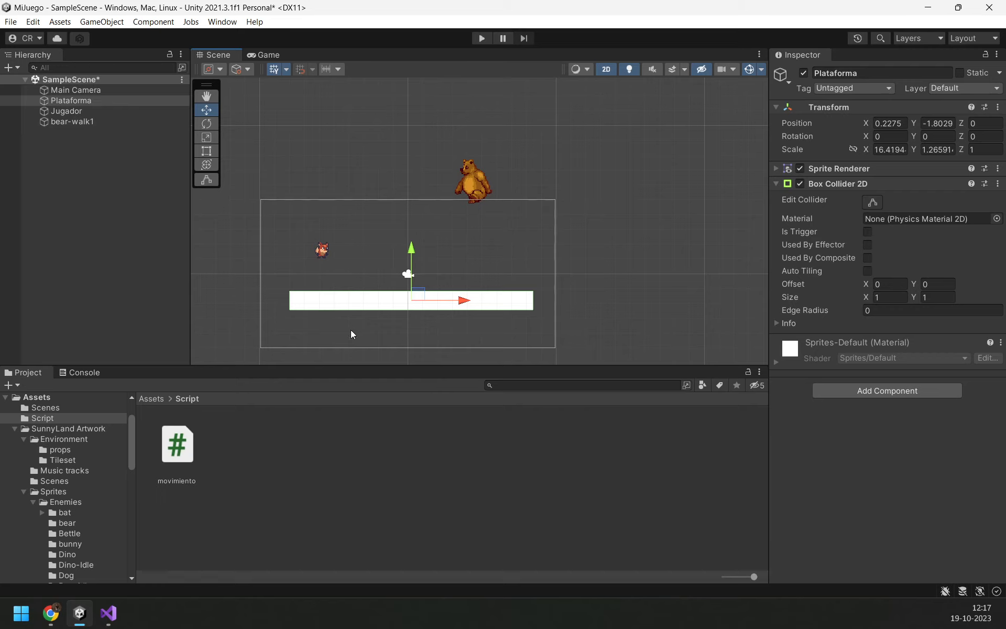
pyautogui.scroll(2, 419, 301)
pyautogui.moveTo(446, 265); pyautogui.dragTo(508, 177, button='middle')
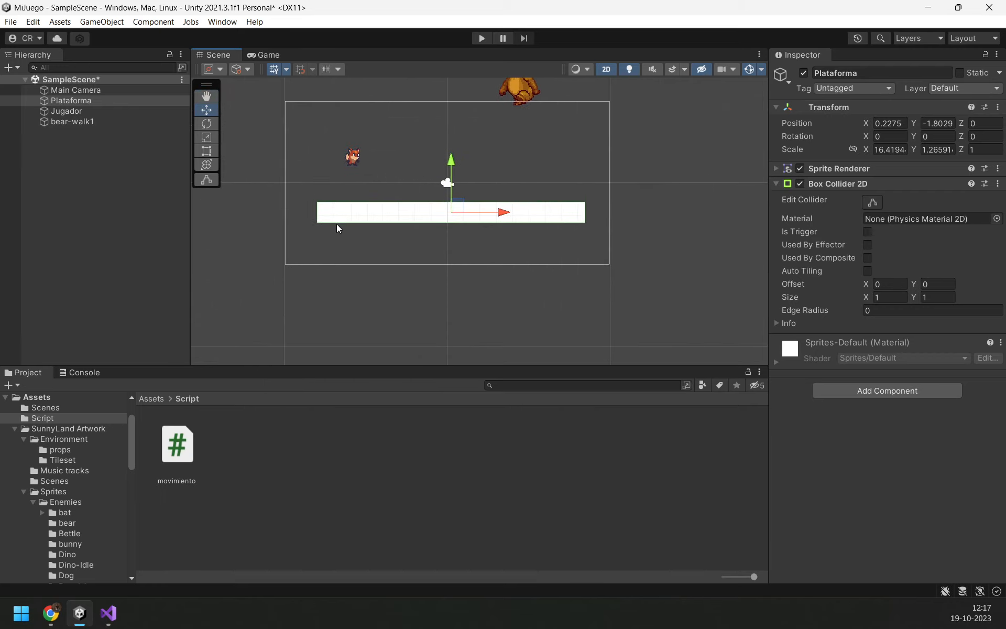
pyautogui.rightClick(78, 222)
pyautogui.moveTo(238, 396)
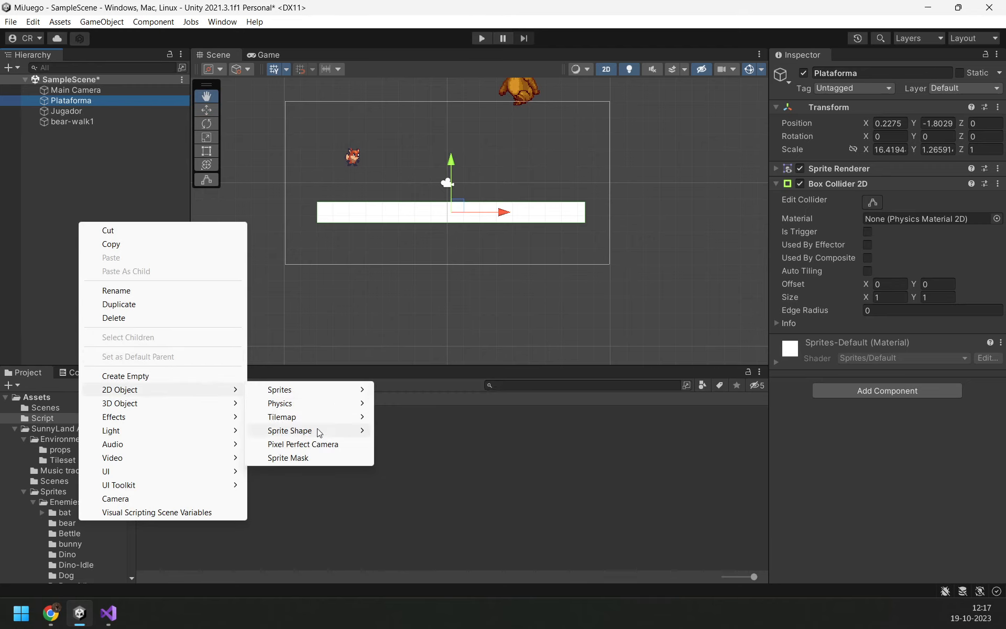
pyautogui.moveTo(318, 392)
pyautogui.click(407, 390)
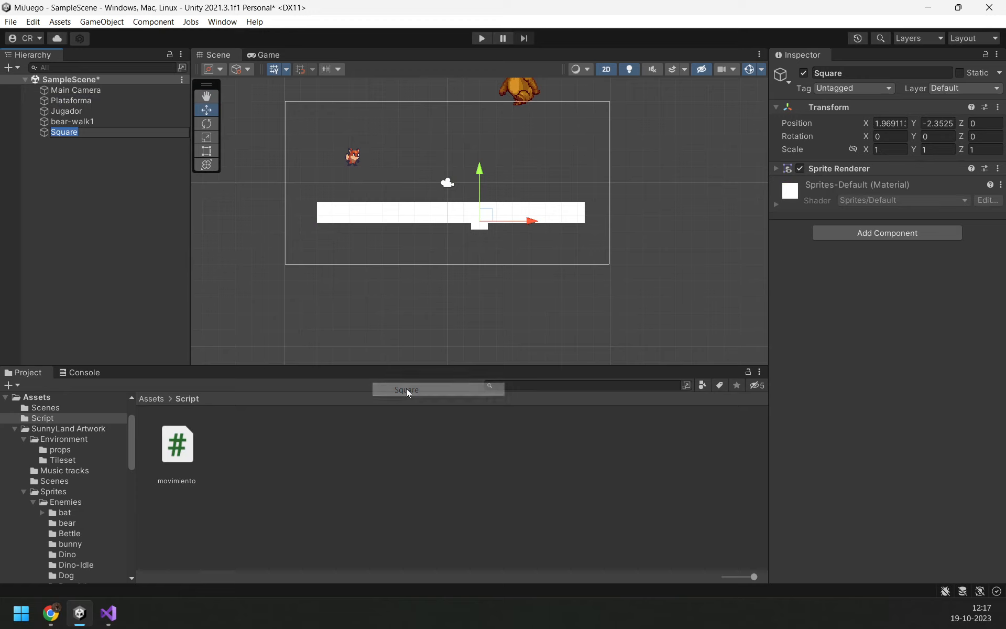
# Step: Move the new square below the white platform, to about X -0.12, Y -4.88
pyautogui.moveTo(479, 177); pyautogui.dragTo(452, 216)
pyautogui.moveTo(519, 256); pyautogui.dragTo(486, 272)
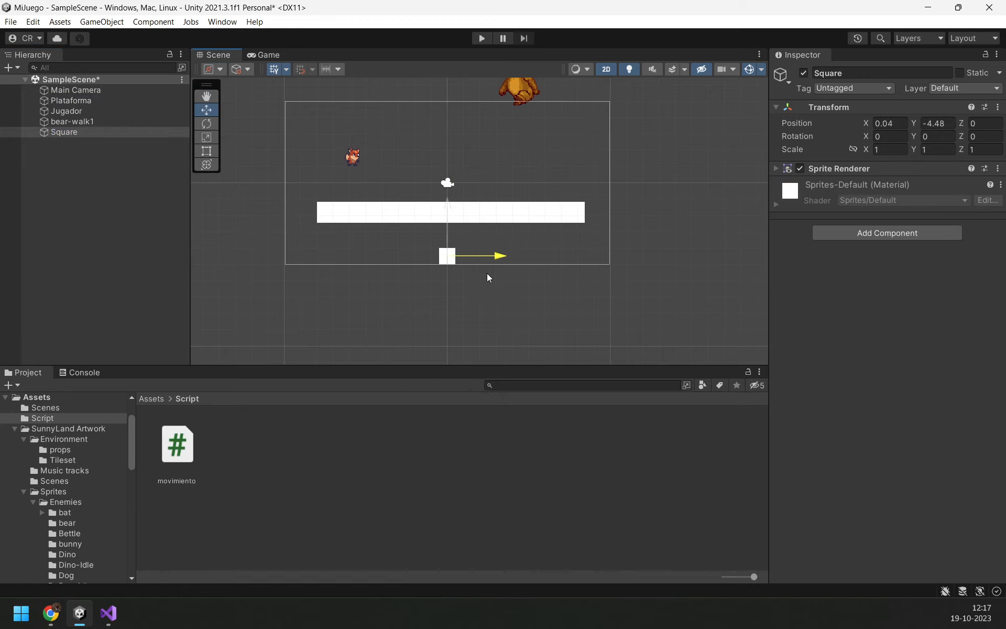
pyautogui.moveTo(448, 216); pyautogui.dragTo(448, 219)
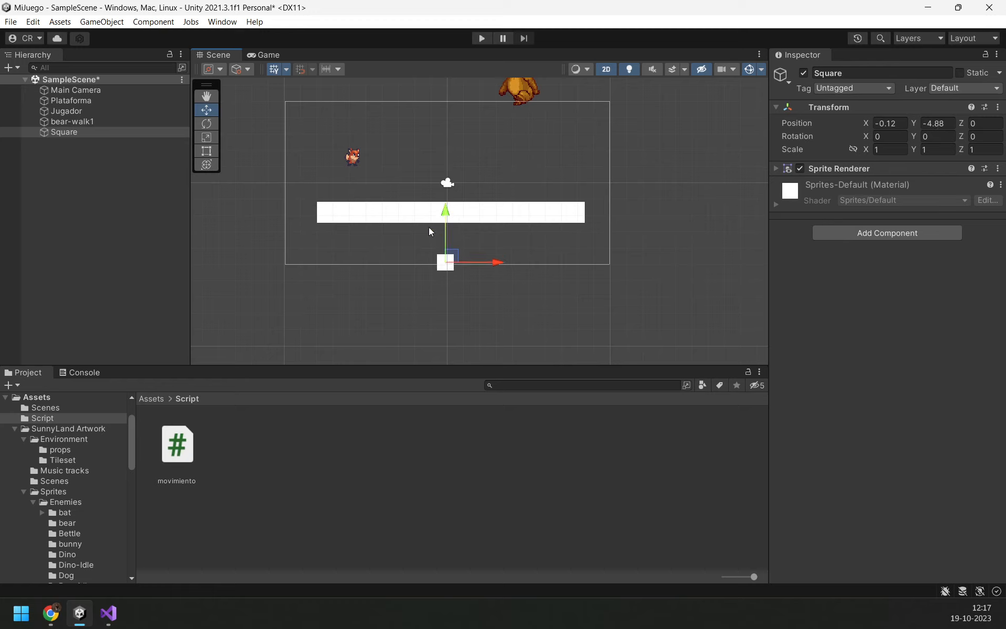
# Step: Stretch the square with the Rect tool into a bar about 92.5 wide and 2.35 high below the platform, and tag it Respawn
pyautogui.click(206, 150)
pyautogui.moveTo(434, 255); pyautogui.dragTo(101, 268)
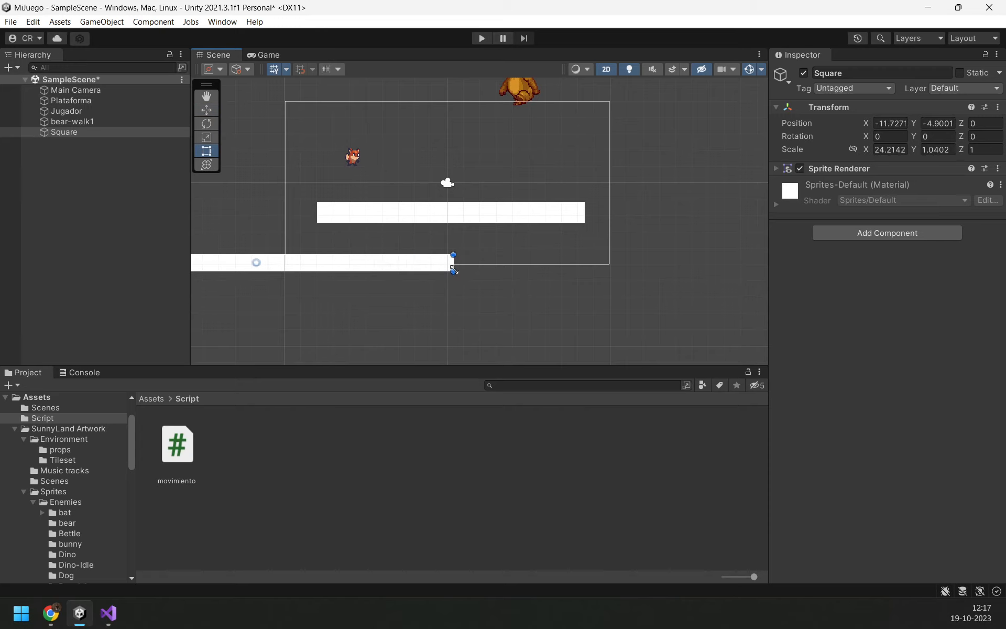
pyautogui.moveTo(453, 270); pyautogui.dragTo(877, 276)
pyautogui.scroll(-8, 540, 311)
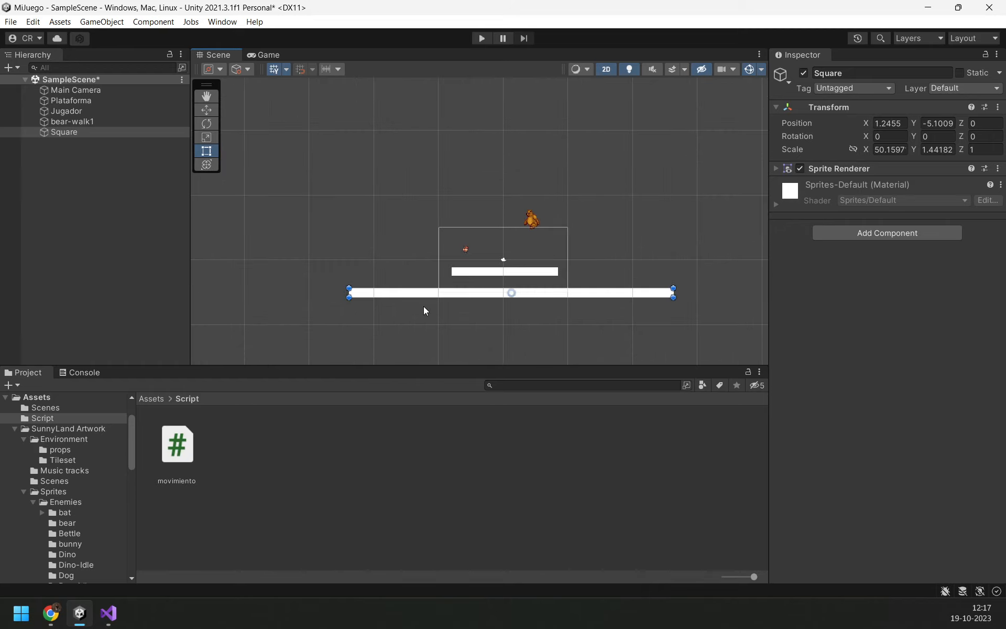
pyautogui.moveTo(349, 297); pyautogui.dragTo(227, 299)
pyautogui.moveTo(673, 299); pyautogui.dragTo(823, 306)
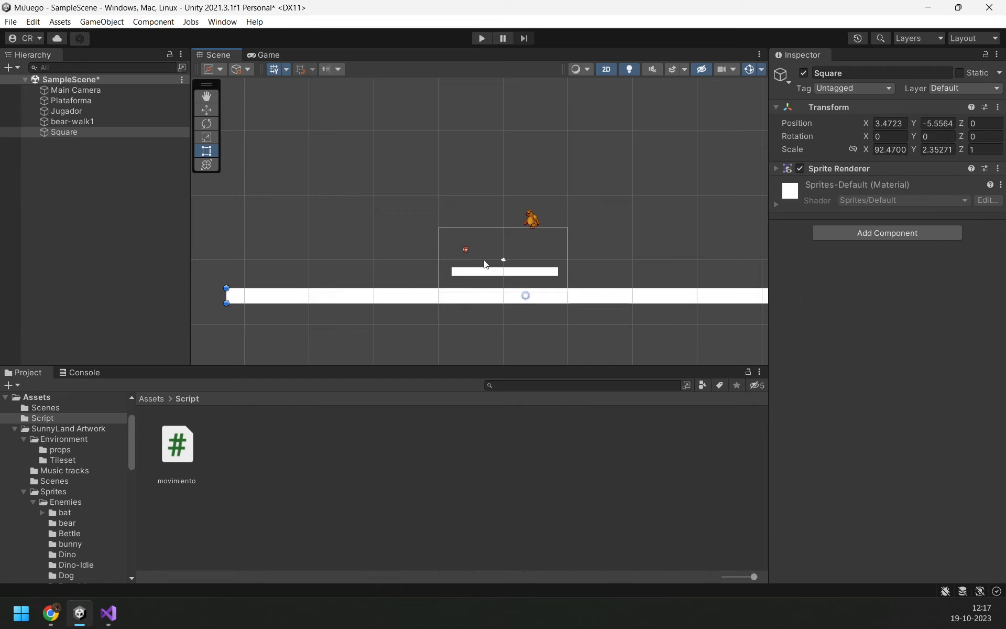
pyautogui.click(870, 89)
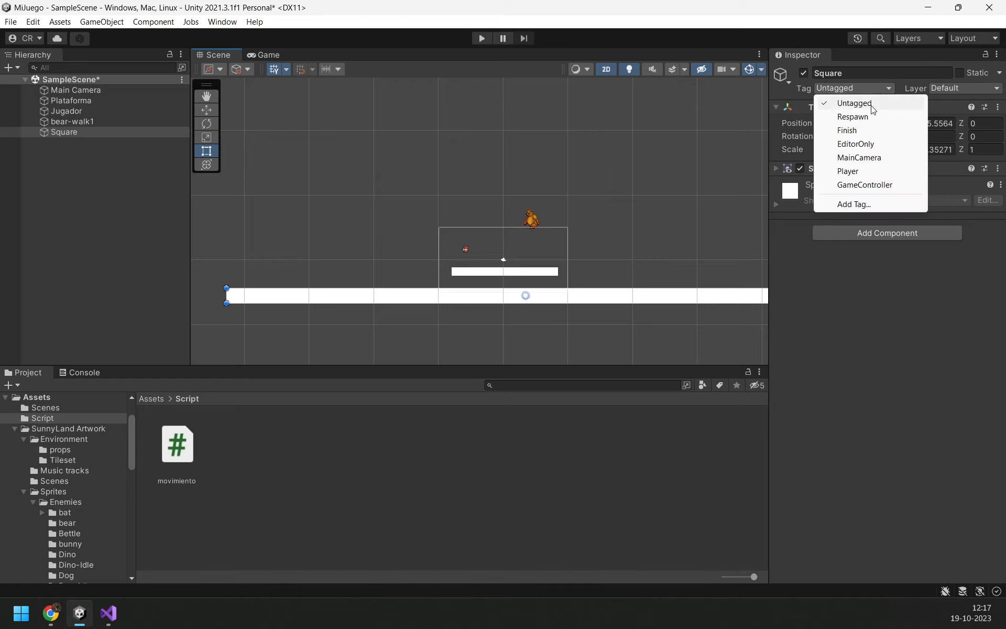
pyautogui.click(849, 117)
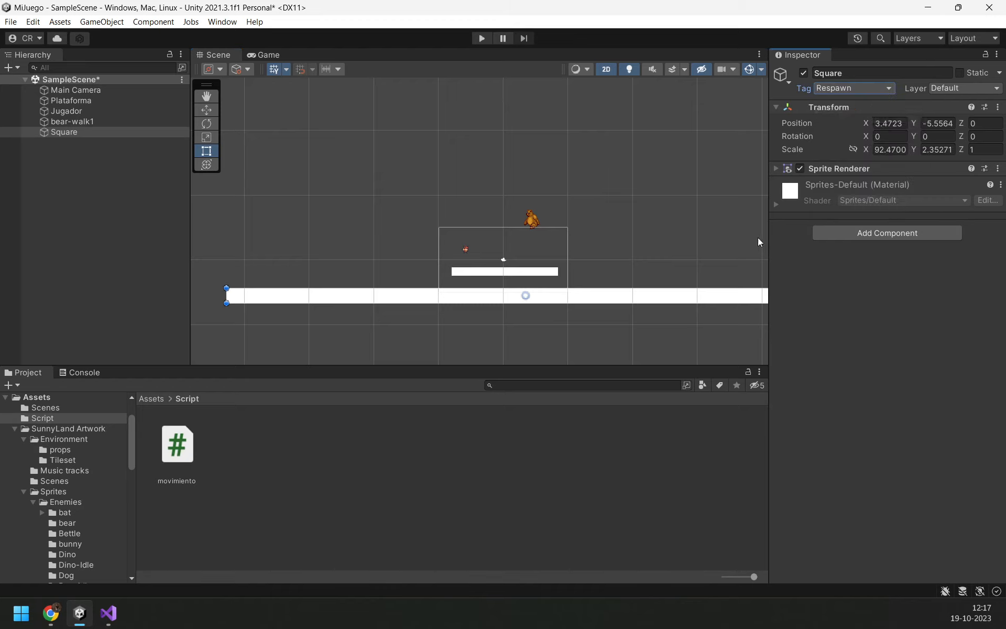
pyautogui.click(790, 193)
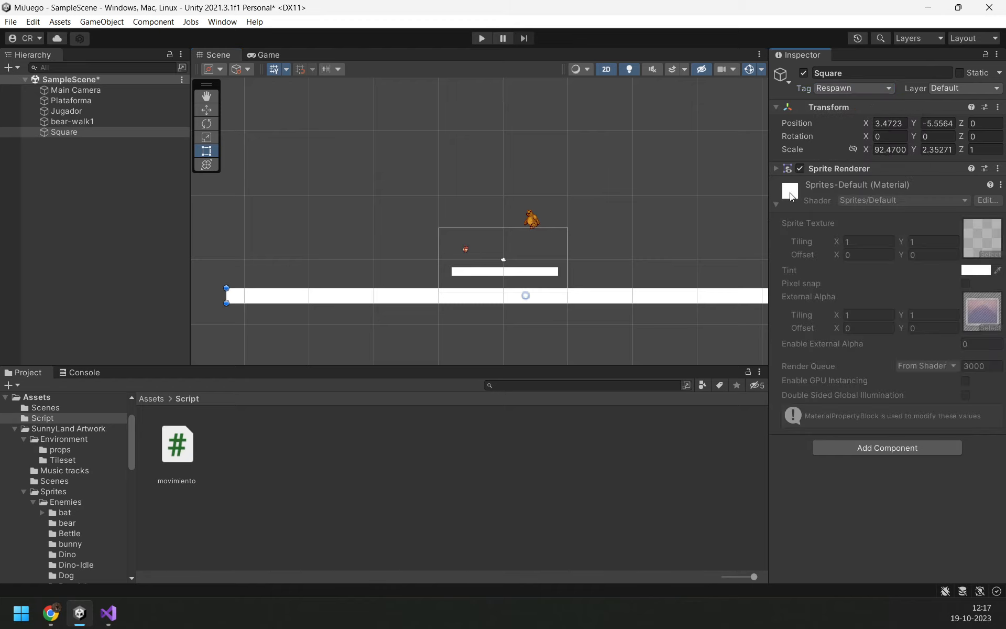
pyautogui.click(980, 253)
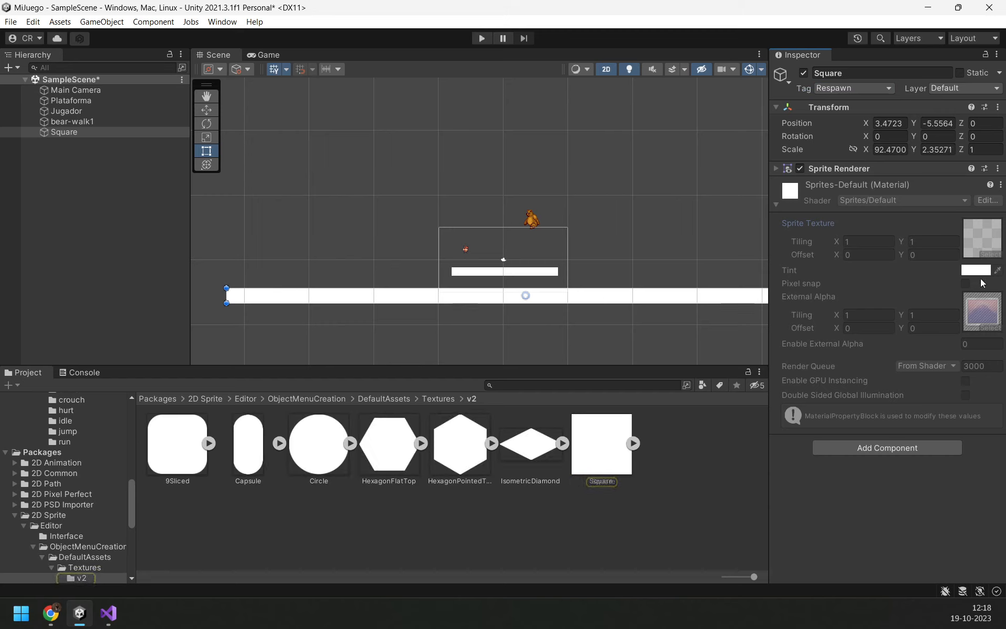
pyautogui.click(205, 398)
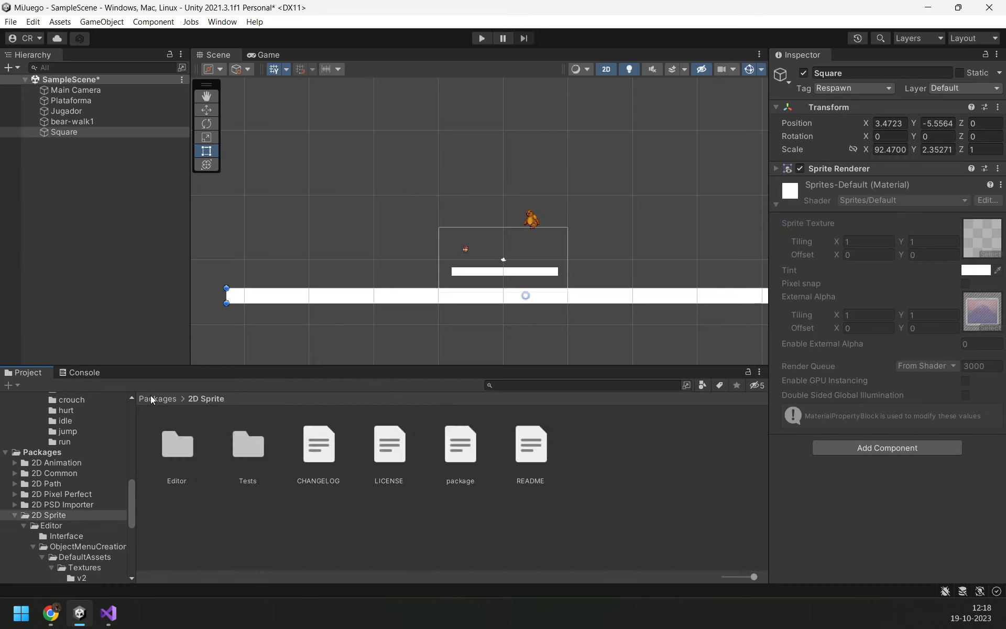
pyautogui.click(155, 398)
pyautogui.click(996, 272)
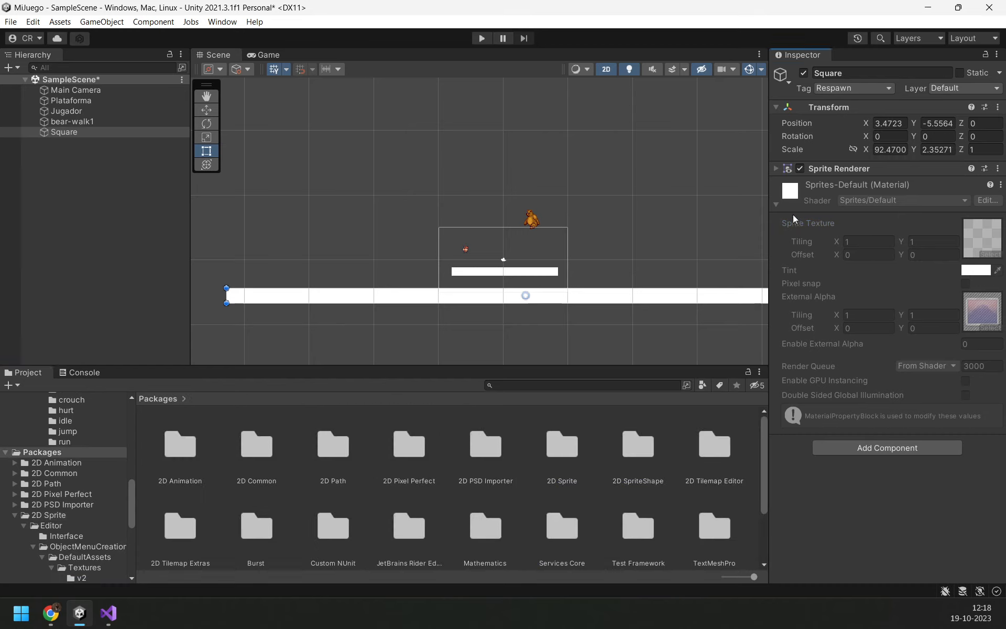
pyautogui.click(797, 190)
pyautogui.click(797, 191)
pyautogui.moveTo(749, 2); pyautogui.dragTo(0, 236)
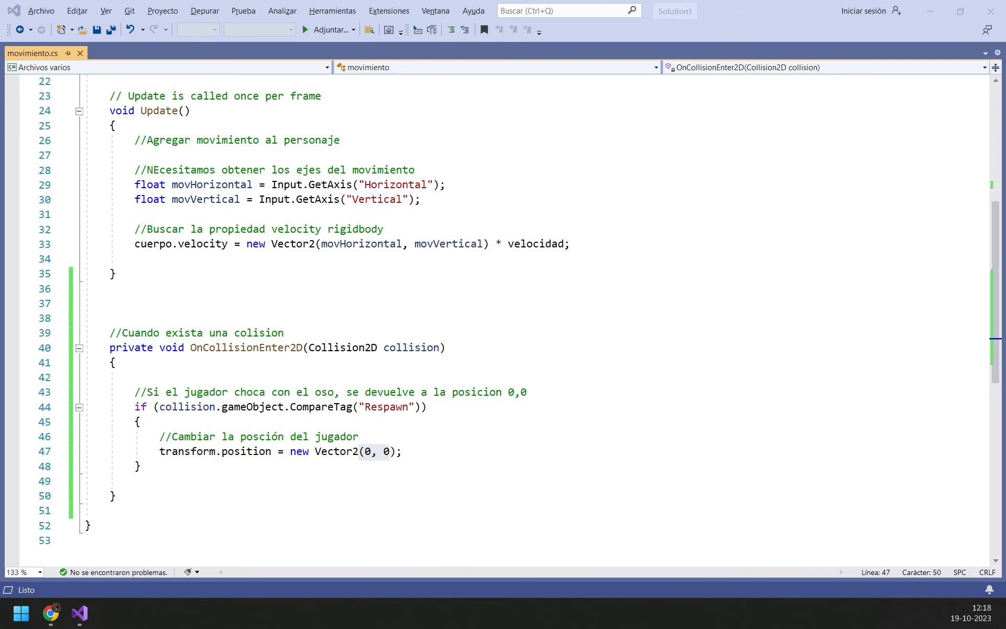
pyautogui.hotkey('alt', 'Tab')
# Step: Run the game, move the fox left off the platform onto the bar below to test the collision, and stop the game
pyautogui.click(482, 38)
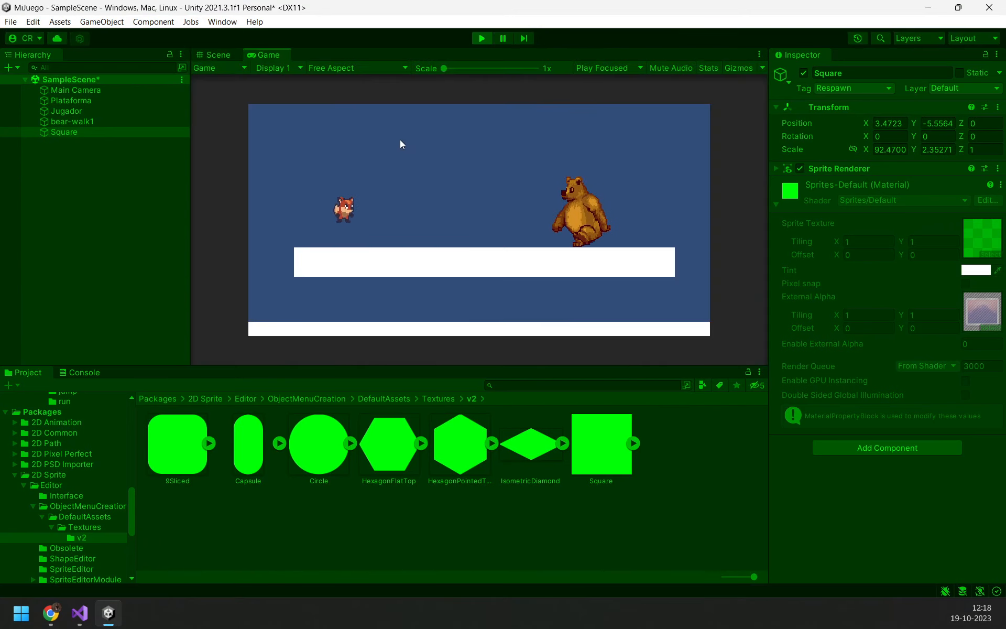
pyautogui.press('Left')
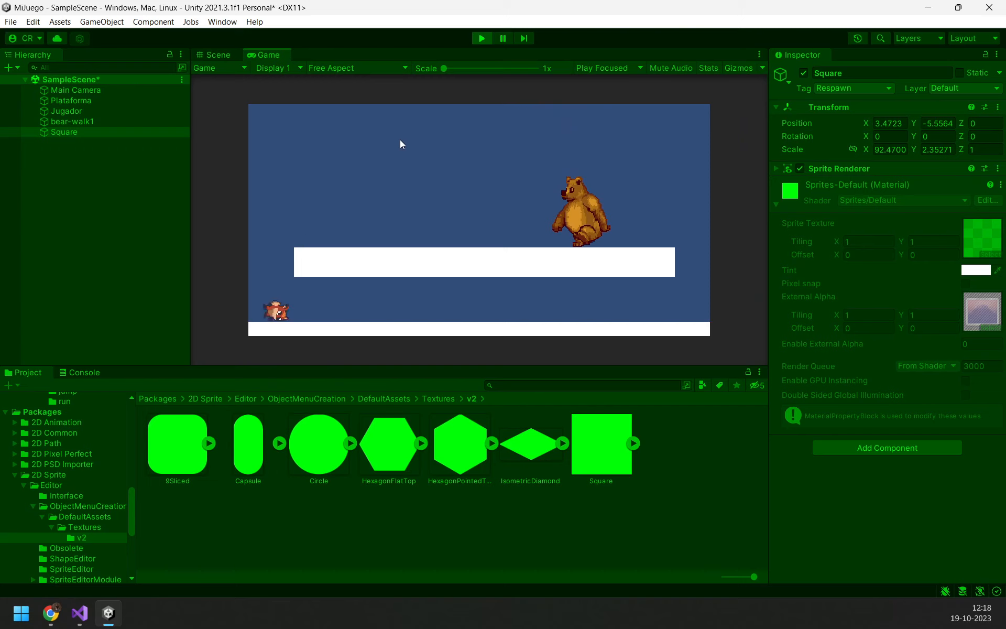
pyautogui.press('space')
pyautogui.press('space')
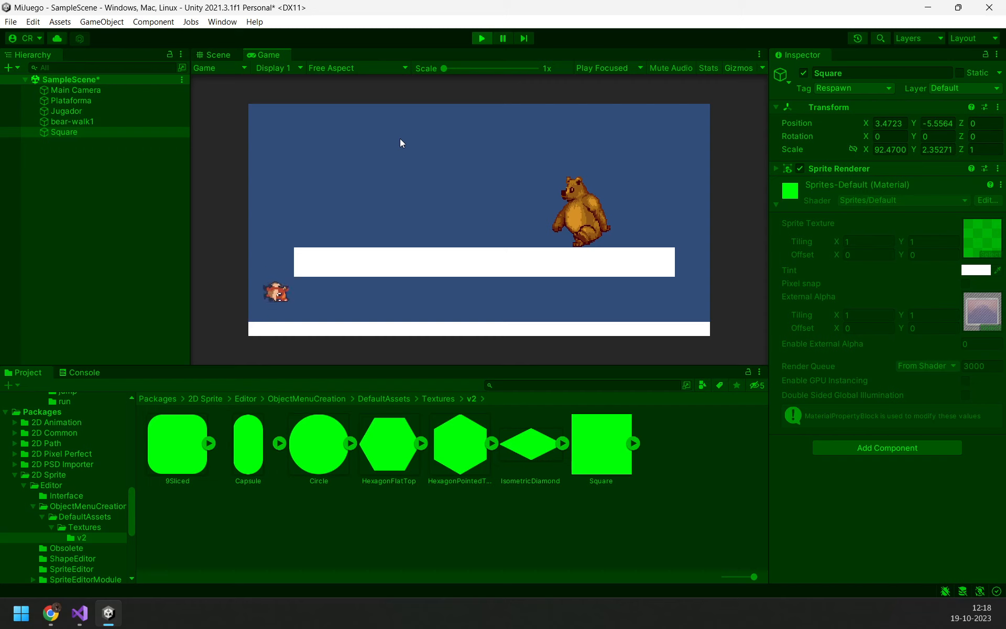
pyautogui.click(482, 38)
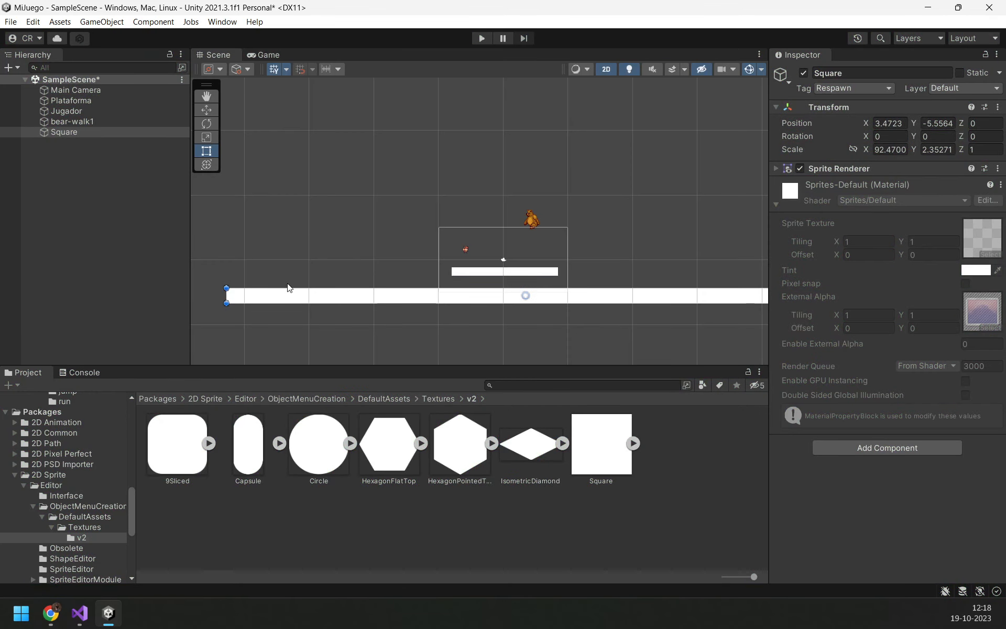
# Step: Add a Box Collider 2D component to the square
pyautogui.click(904, 446)
pyautogui.write('bo')
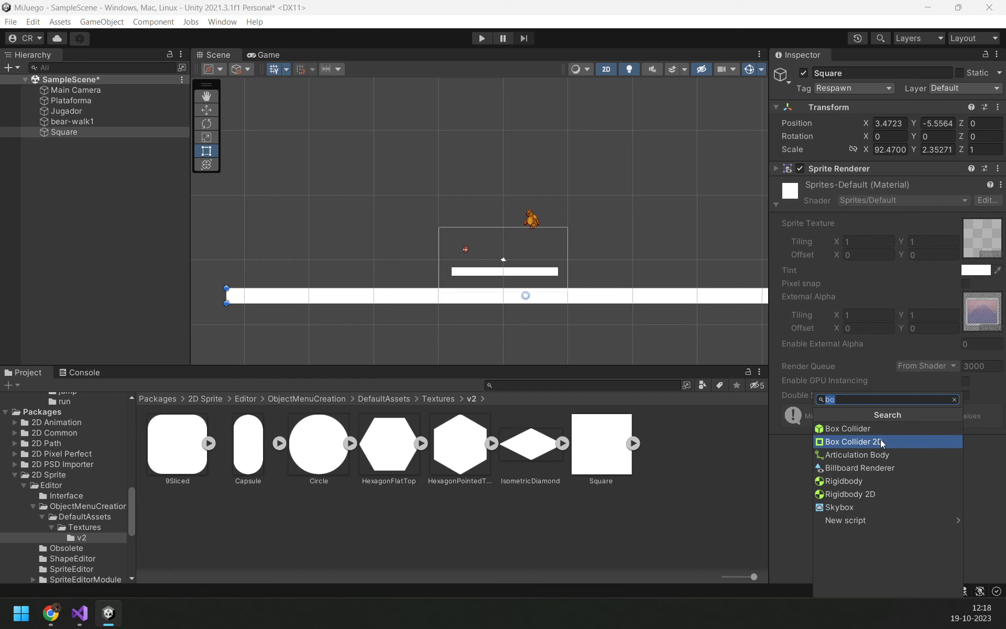
pyautogui.click(880, 440)
# Step: Run the game, test the fox falling left onto the bar and moving right into the bear, and stop the game
pyautogui.click(481, 38)
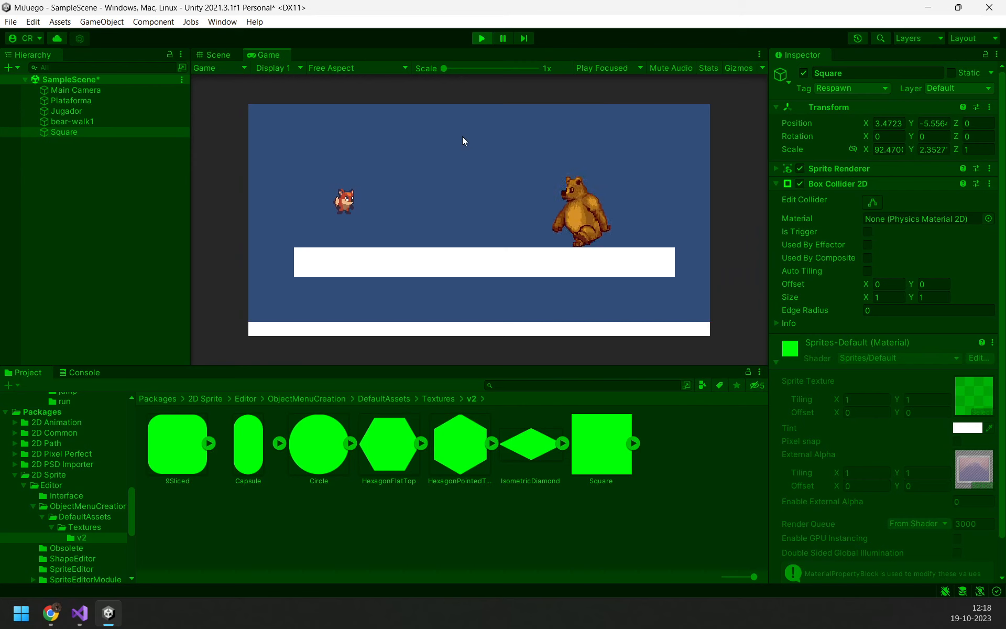
pyautogui.press('Left')
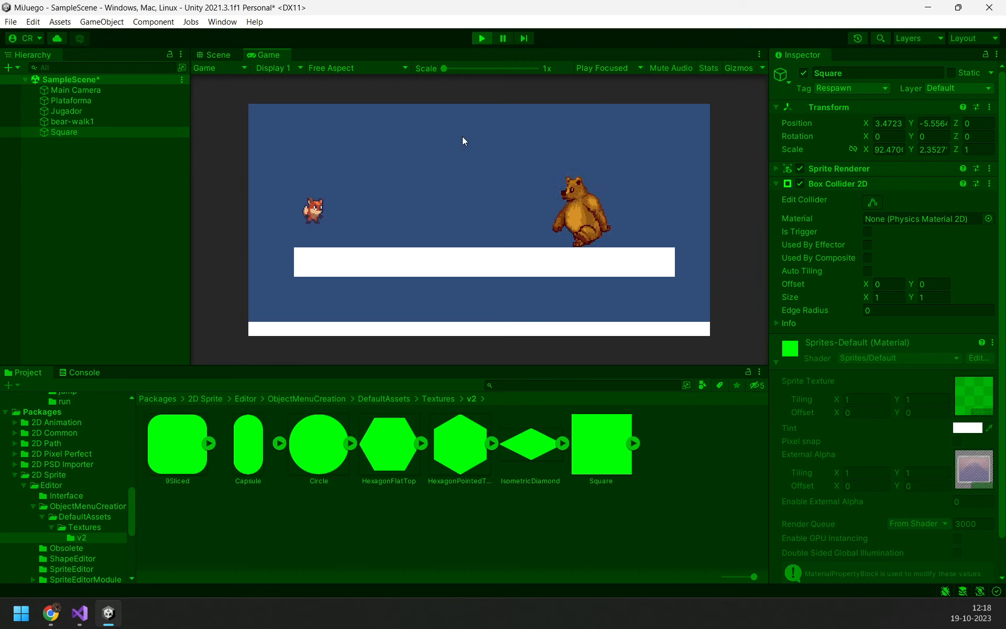
pyautogui.press('Right')
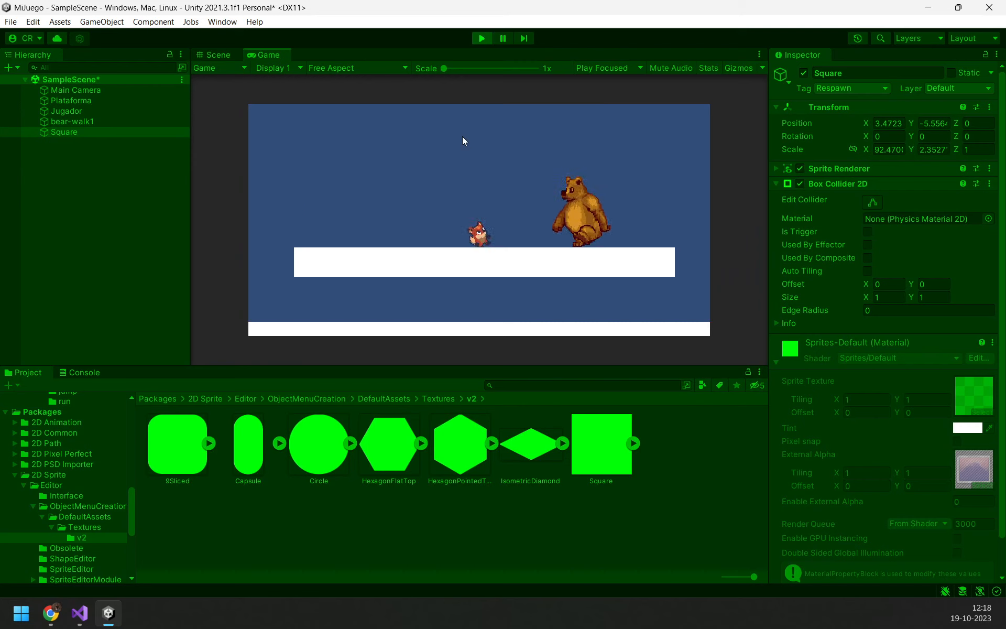
pyautogui.press('Left')
pyautogui.press('Right')
pyautogui.press('Left')
pyautogui.press('Left')
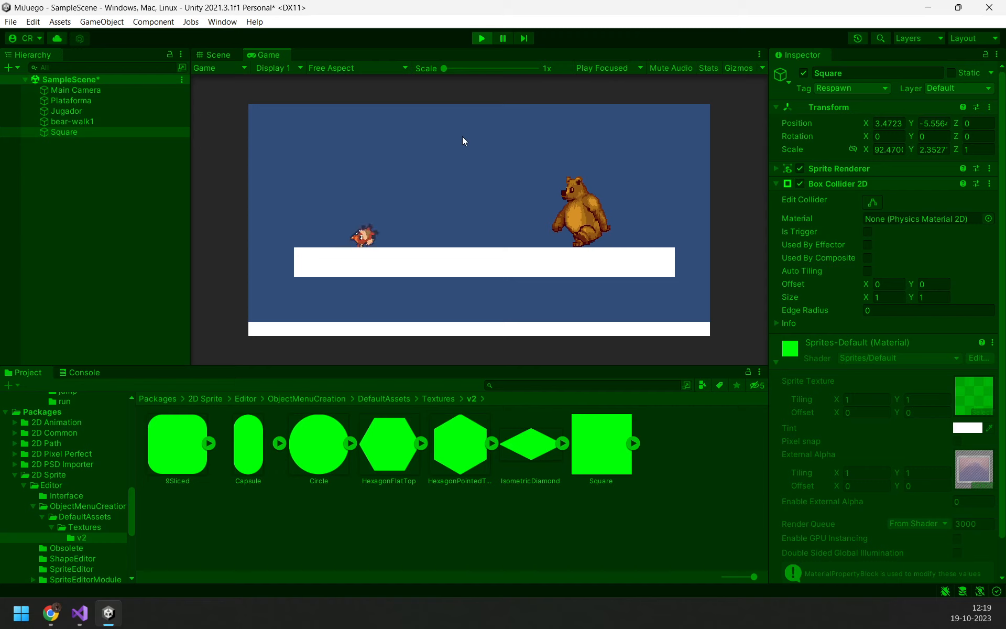
pyautogui.press('Right')
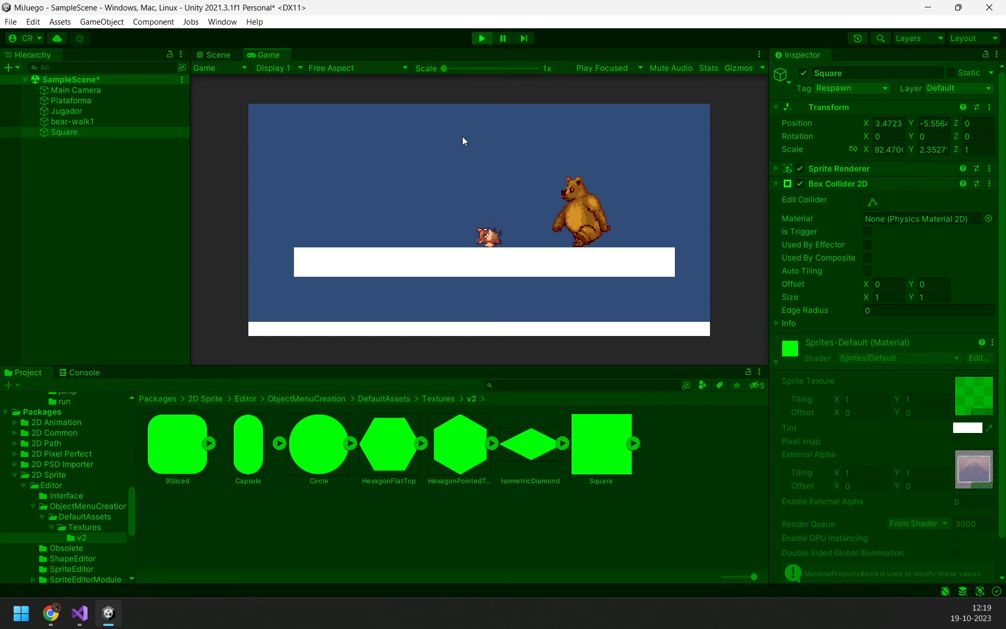
pyautogui.press('Right')
pyautogui.press('space')
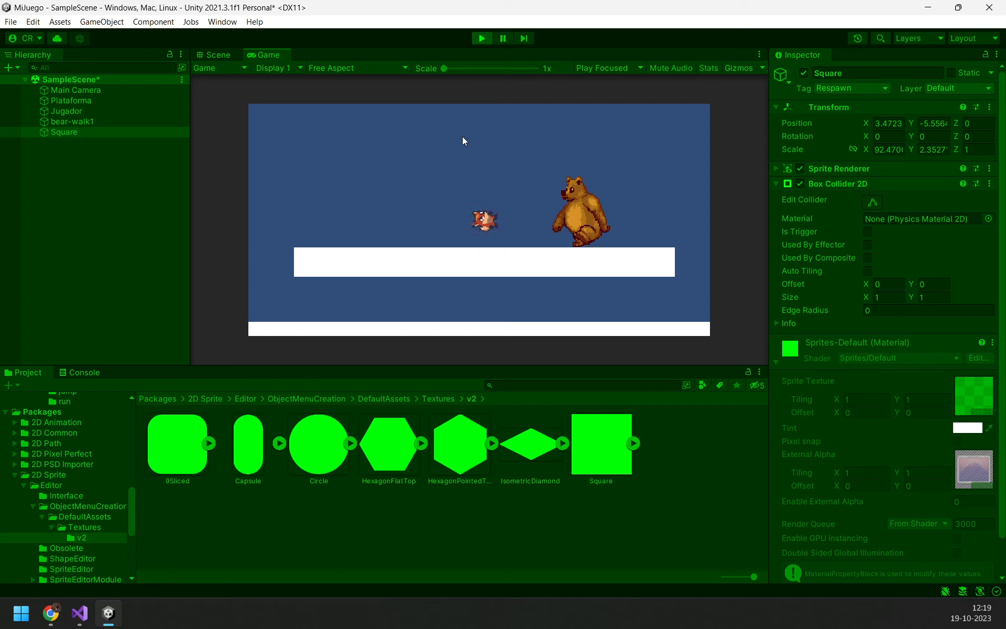
pyautogui.press('Right')
pyautogui.press('Right')
pyautogui.press('space')
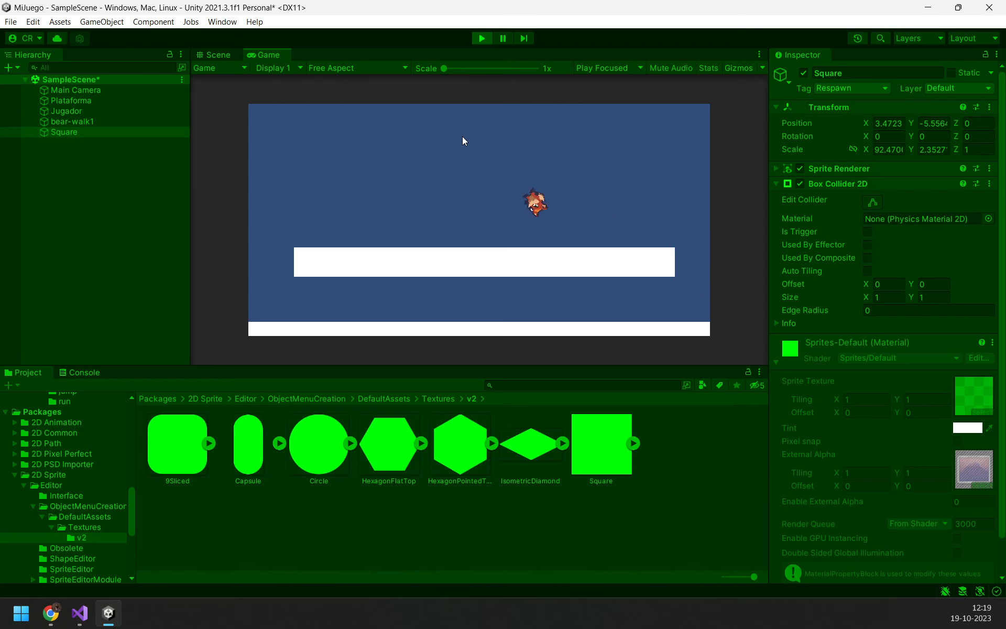
pyautogui.click(481, 39)
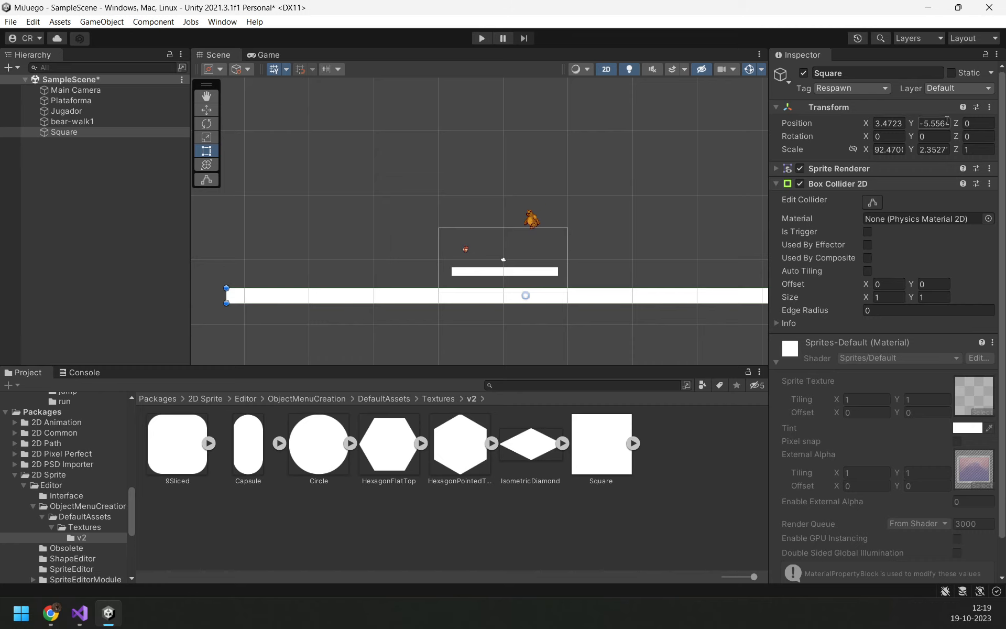
# Step: Switch to Visual Studio and review the OnCollisionEnter2D method in the movimiento script
pyautogui.click(927, 8)
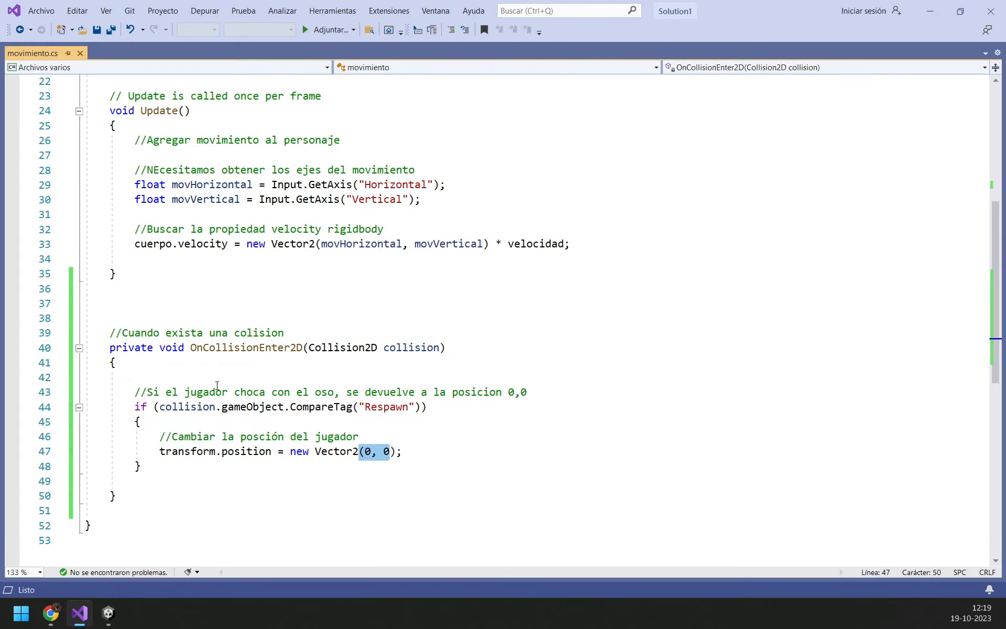
pyautogui.scroll(-1, 170, 388)
pyautogui.moveTo(137, 445); pyautogui.dragTo(52, 298)
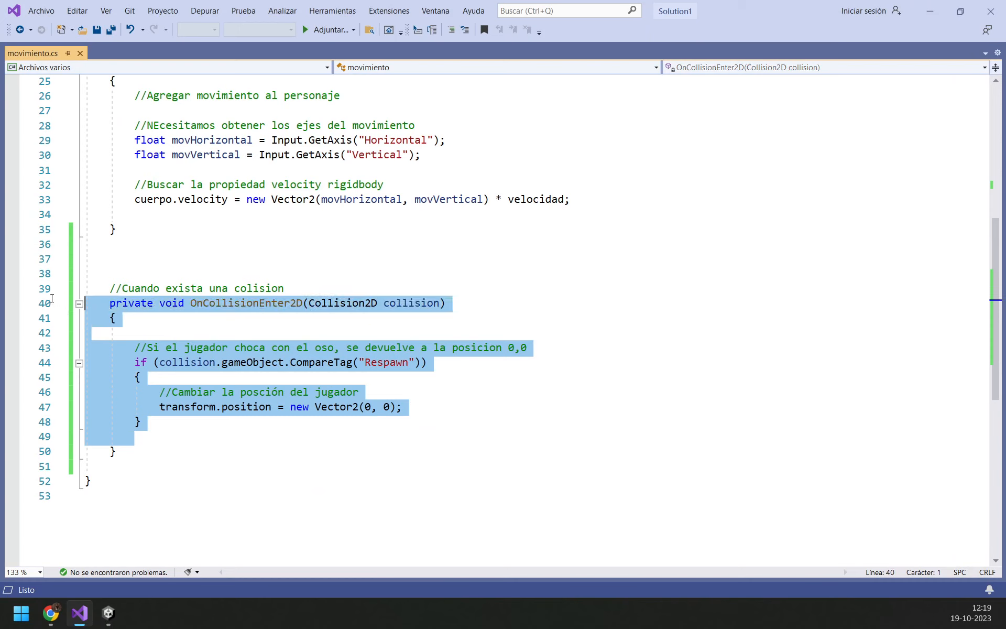
pyautogui.click(559, 349)
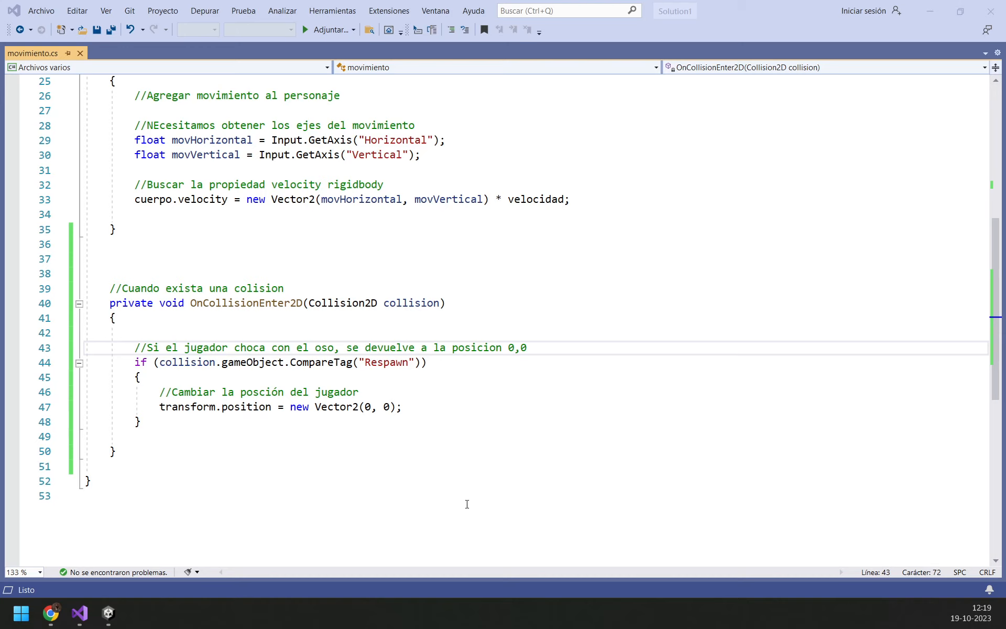
# Step: Switch back to Unity and rename the Square object as DeathZone
pyautogui.click(108, 613)
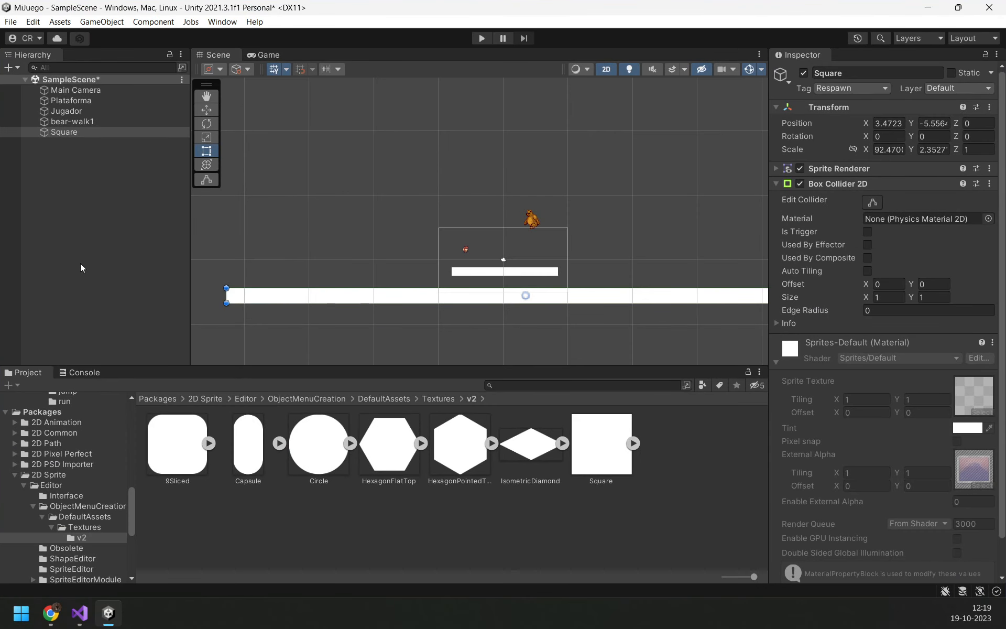
pyautogui.click(61, 130)
pyautogui.rightClick(74, 136)
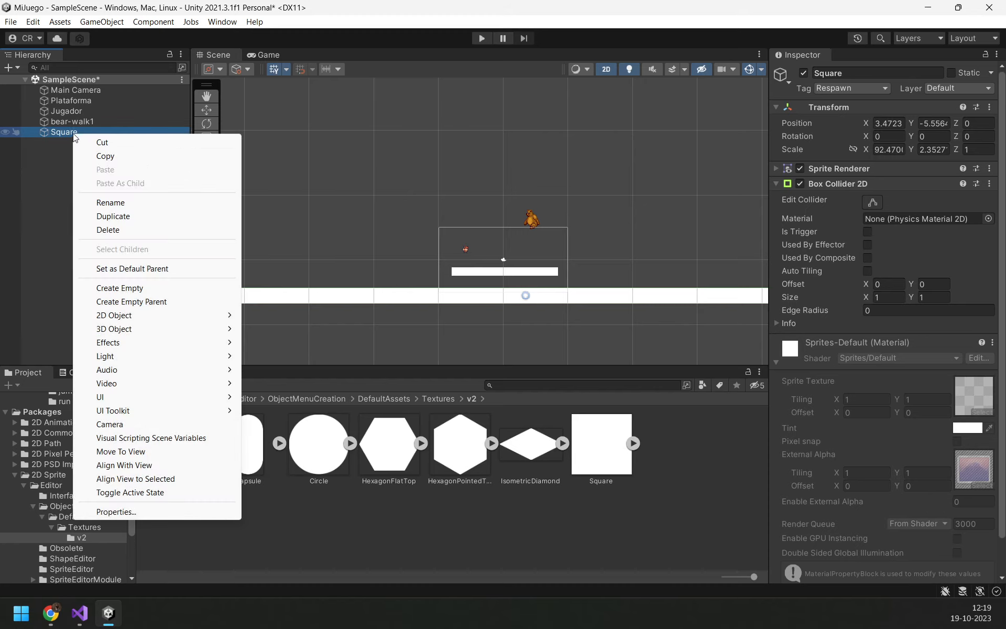
pyautogui.click(73, 133)
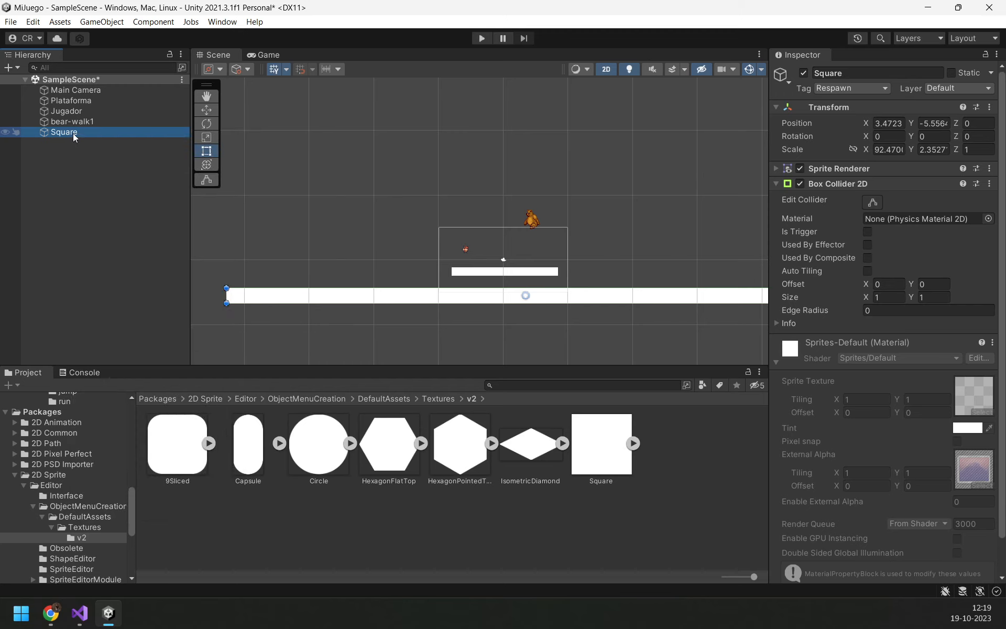
pyautogui.click(73, 133)
pyautogui.write('Dea')
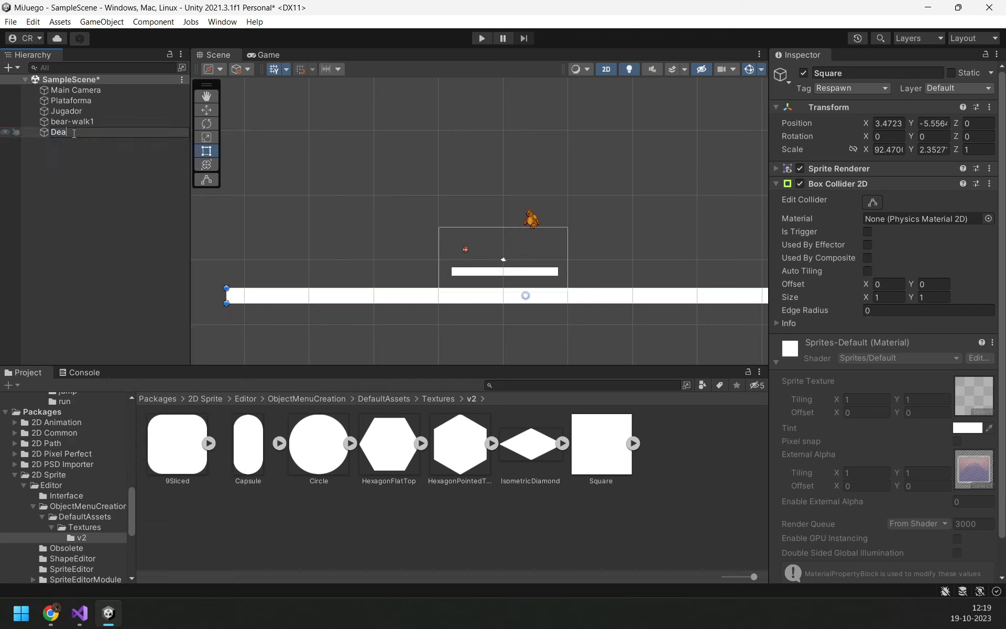
pyautogui.write('thZone')
pyautogui.press('Return')
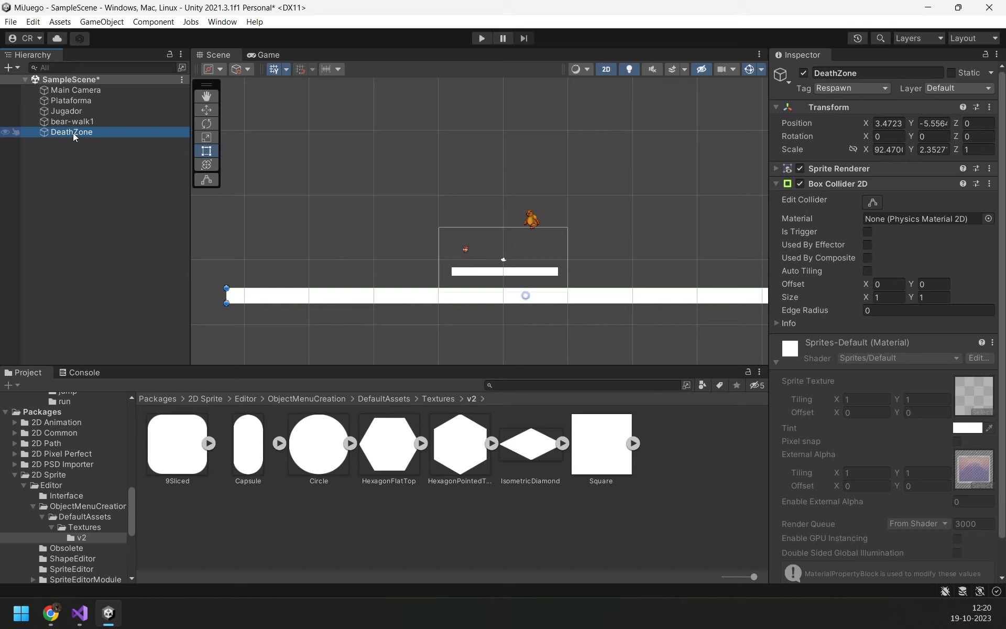
# Step: Set the DeathZone's Sprite Renderer color to a dark grey sampled from the editor background with the eyedropper
pyautogui.click(777, 168)
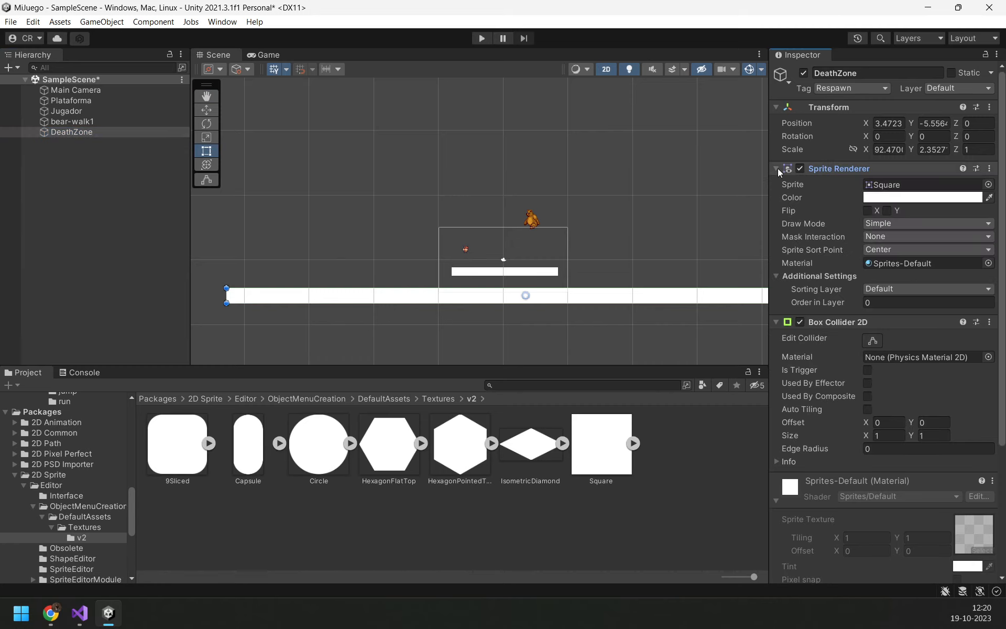
pyautogui.click(989, 197)
pyautogui.click(993, 203)
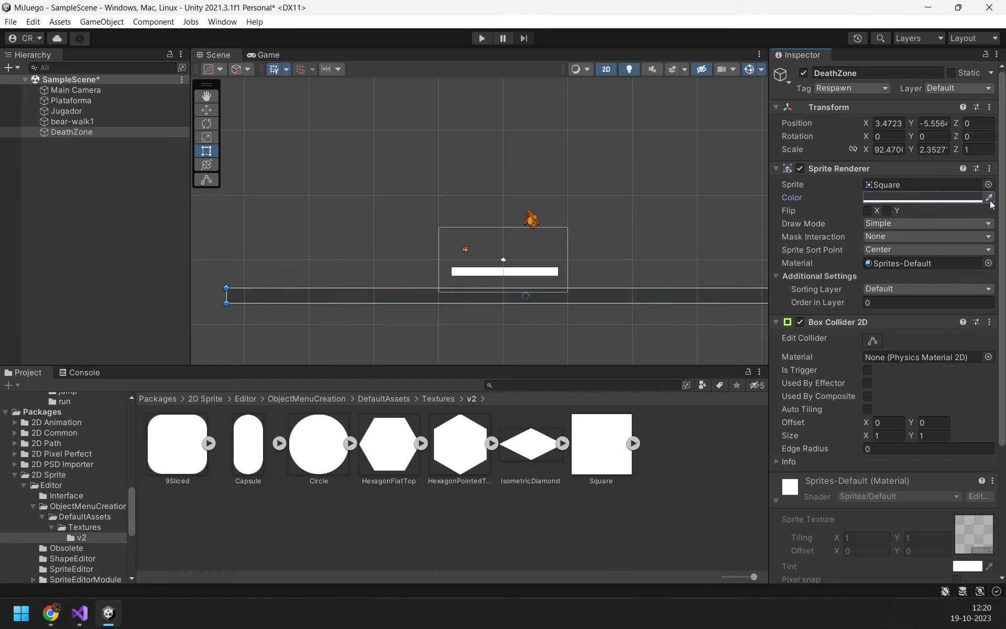
# Step: Set the DeathZone's Sprite Renderer color to bright red and deselect the object
pyautogui.click(990, 199)
pyautogui.click(944, 197)
pyautogui.click(944, 199)
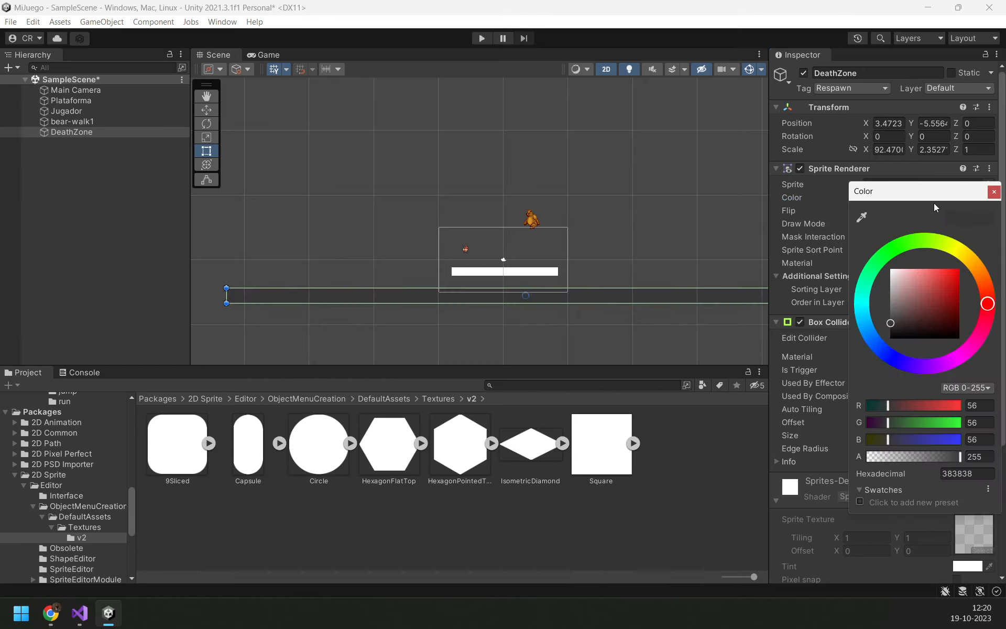
pyautogui.moveTo(918, 293); pyautogui.dragTo(965, 268)
pyautogui.click(617, 161)
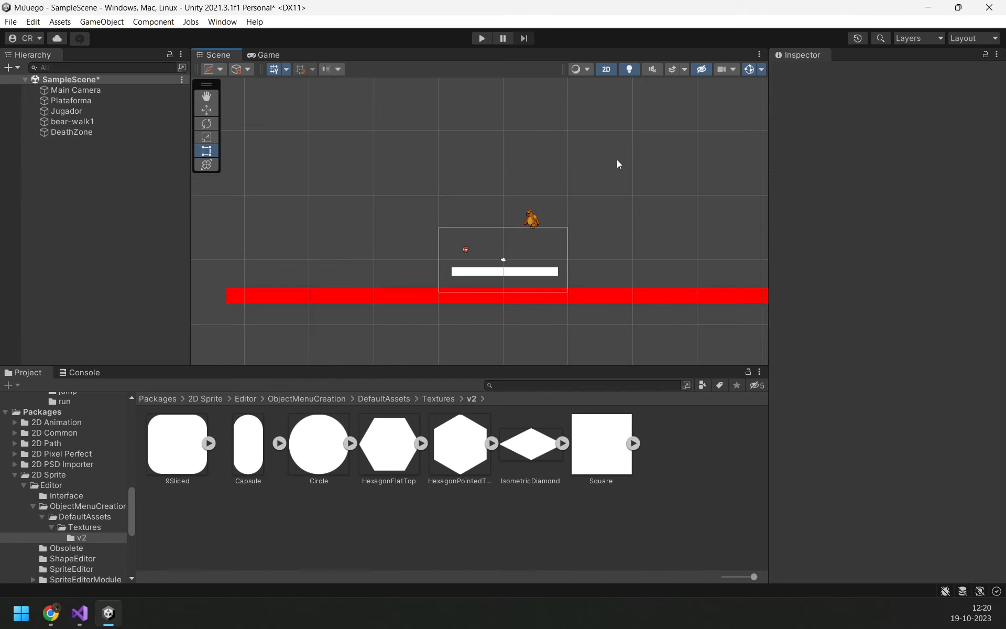
# Step: Run the game, test moving the fox left and right around the red DeathZone bar, and stop the game
pyautogui.click(481, 38)
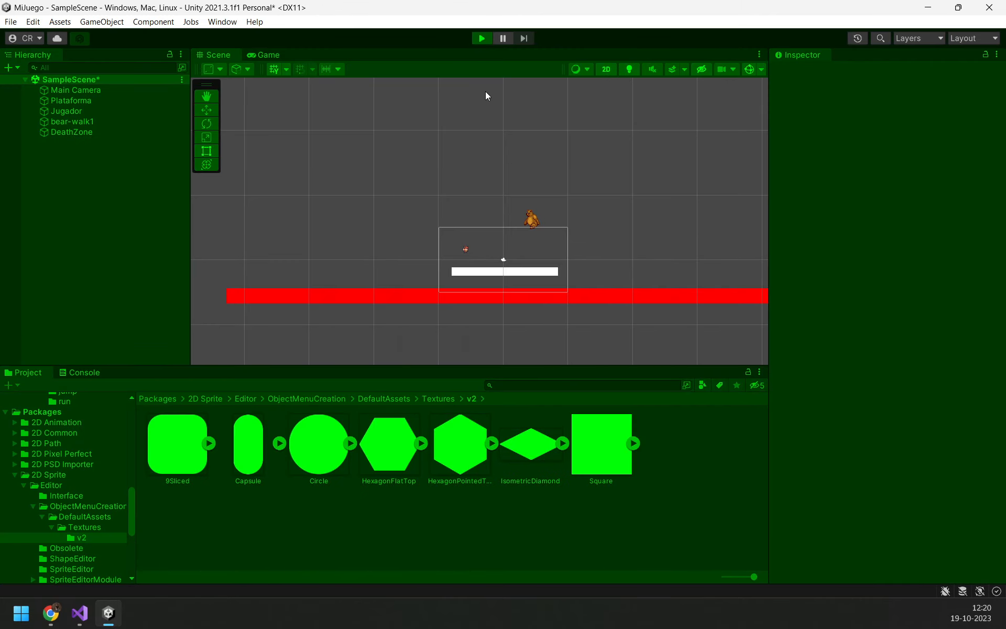
pyautogui.press('Left')
pyautogui.press('Right')
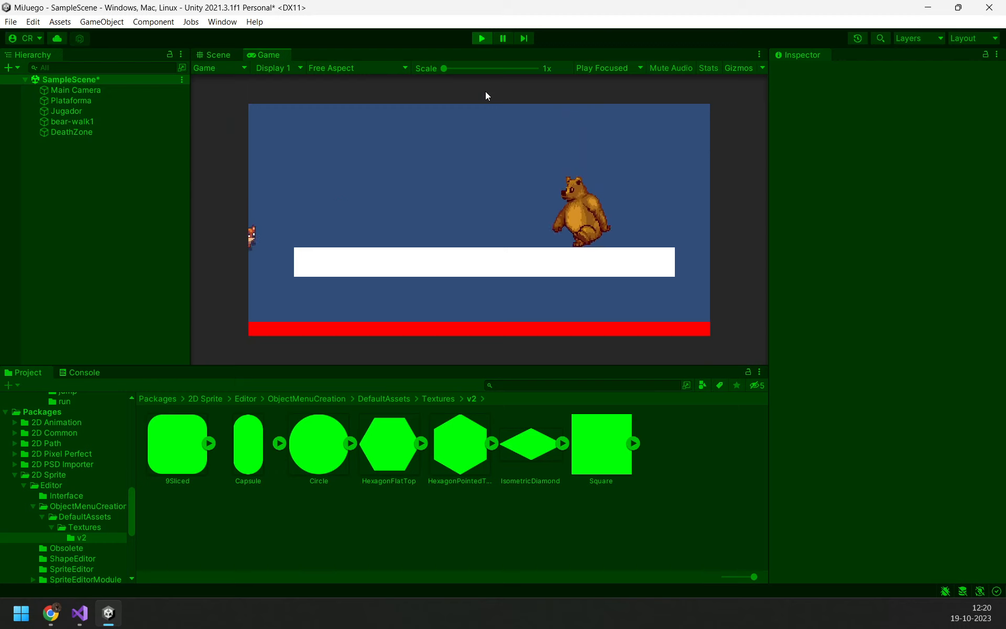
pyautogui.press('Left')
pyautogui.press('Left')
pyautogui.press('Left')
pyautogui.click(483, 37)
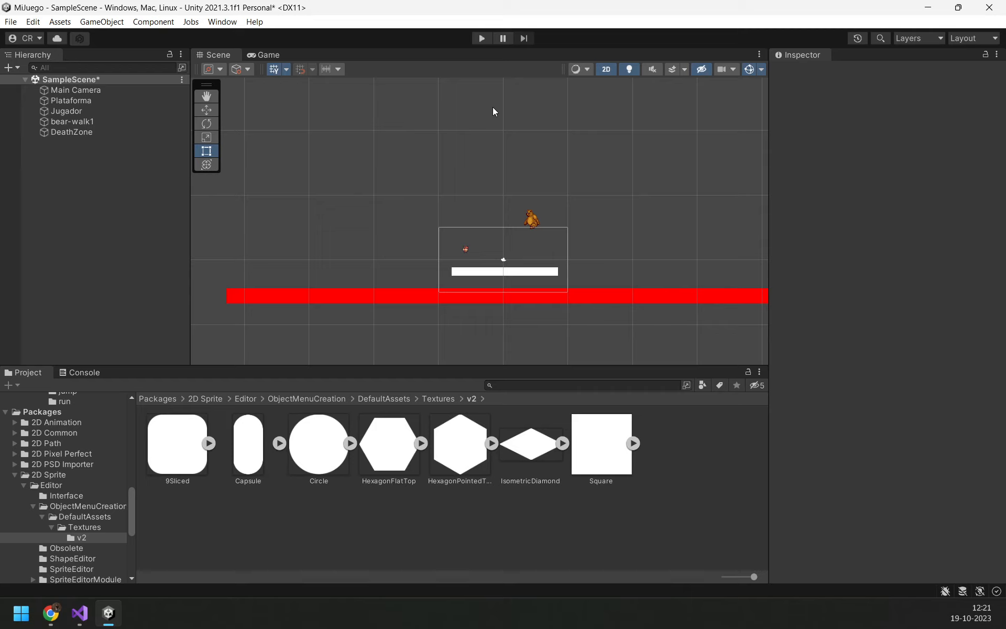
# Step: Start another test run of the game with the red DeathZone in place
pyautogui.click(481, 38)
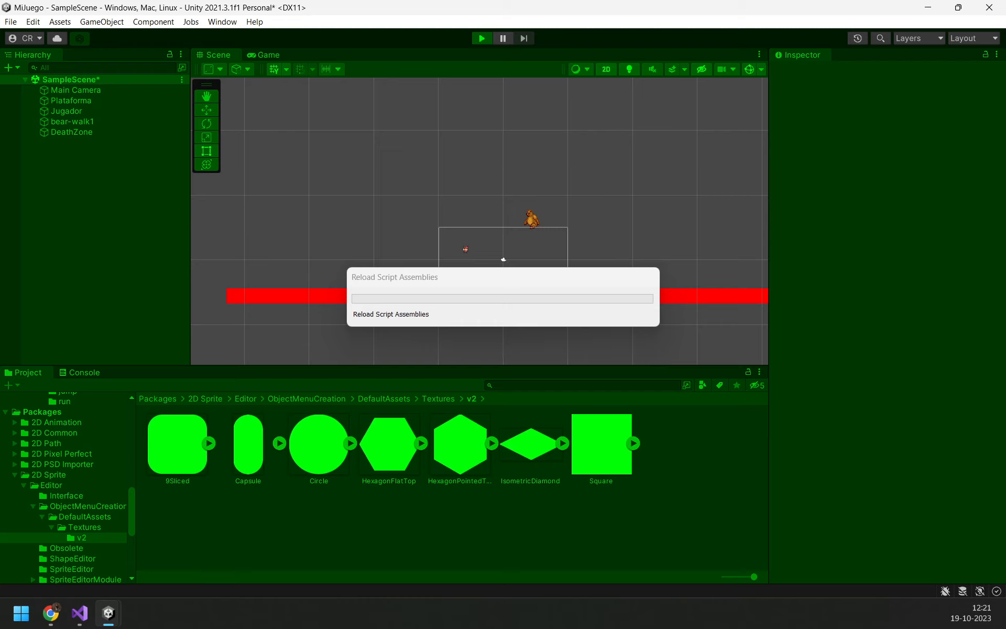